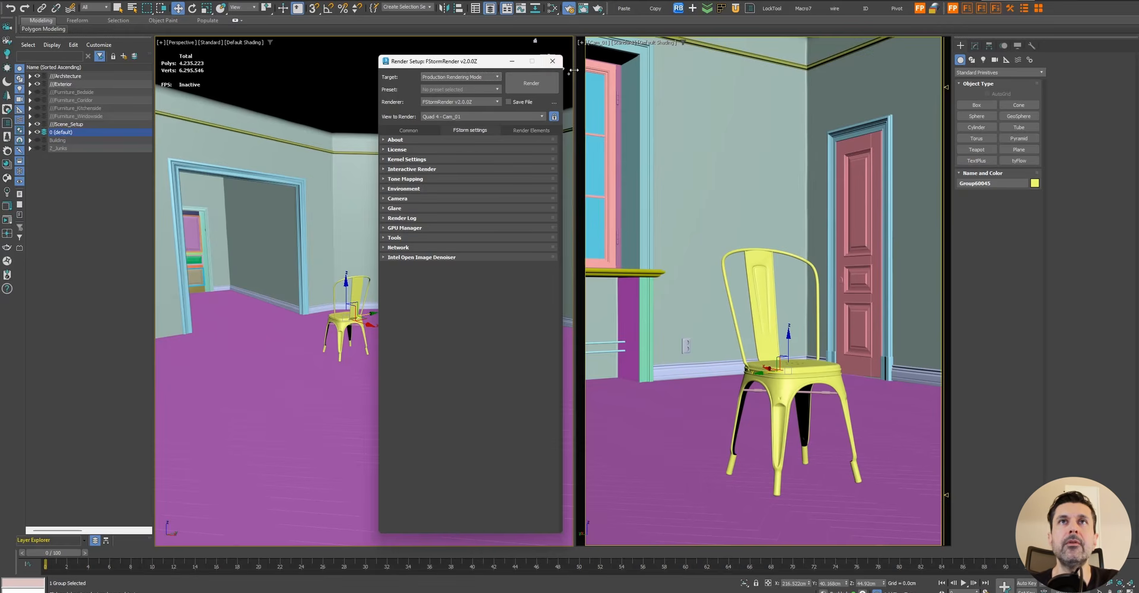
Open the quad menu customization settings and compare them with the quad menu in the perspective viewport
click(552, 62)
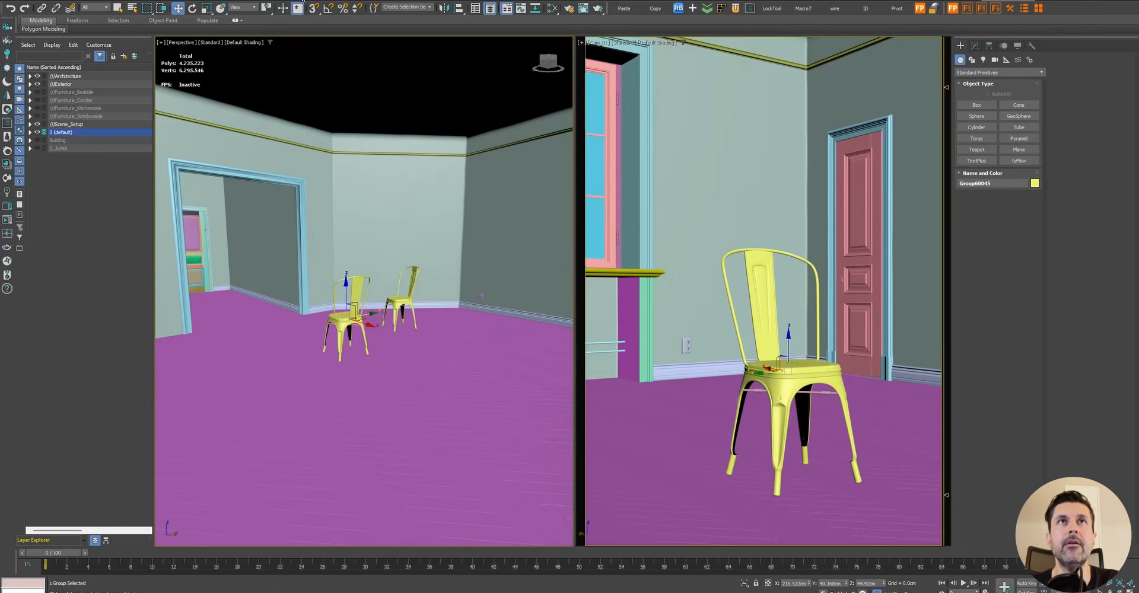
click(303, 1)
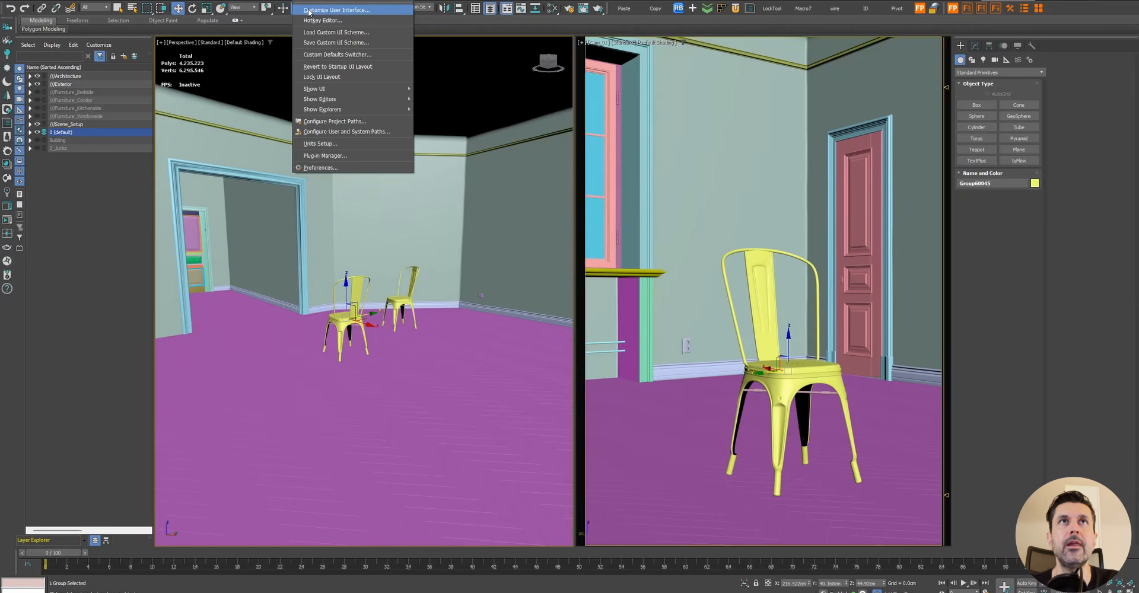
click(309, 10)
click(486, 102)
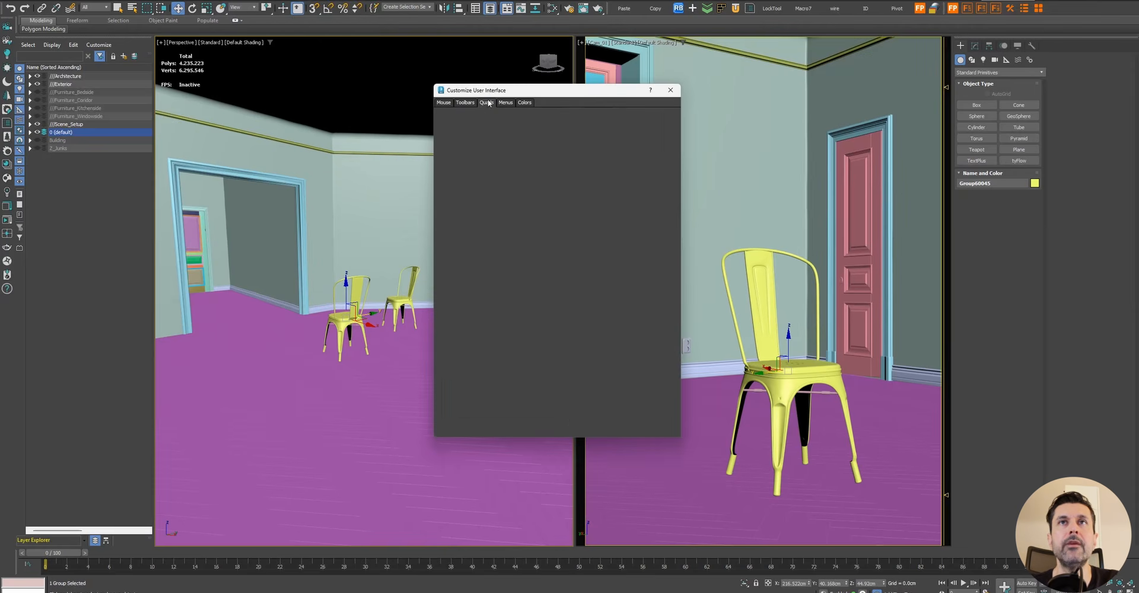
right_click(342, 298)
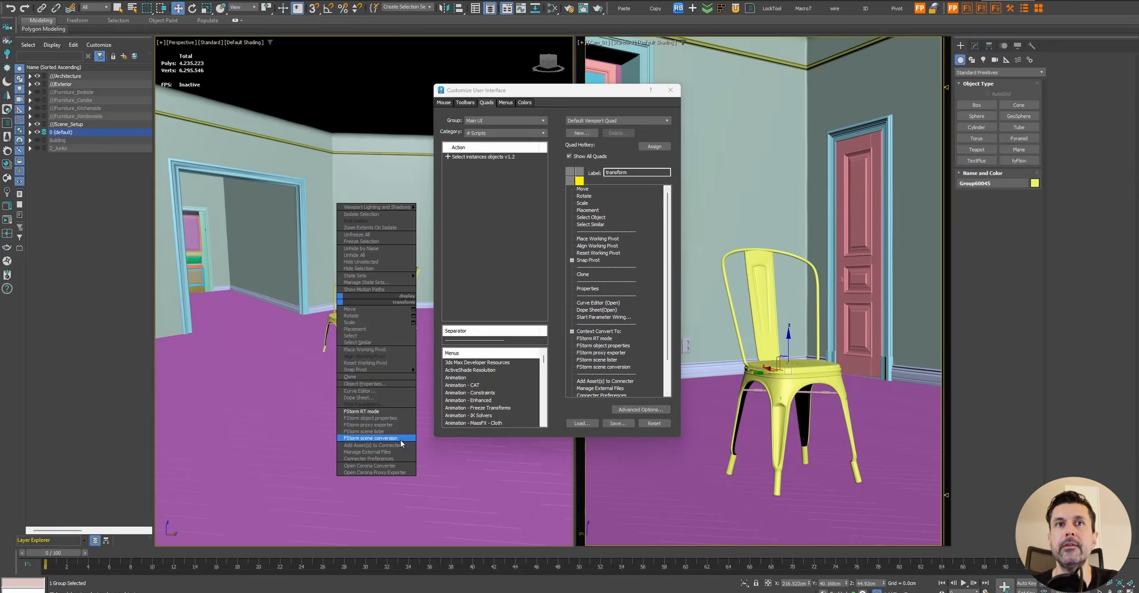
click(460, 93)
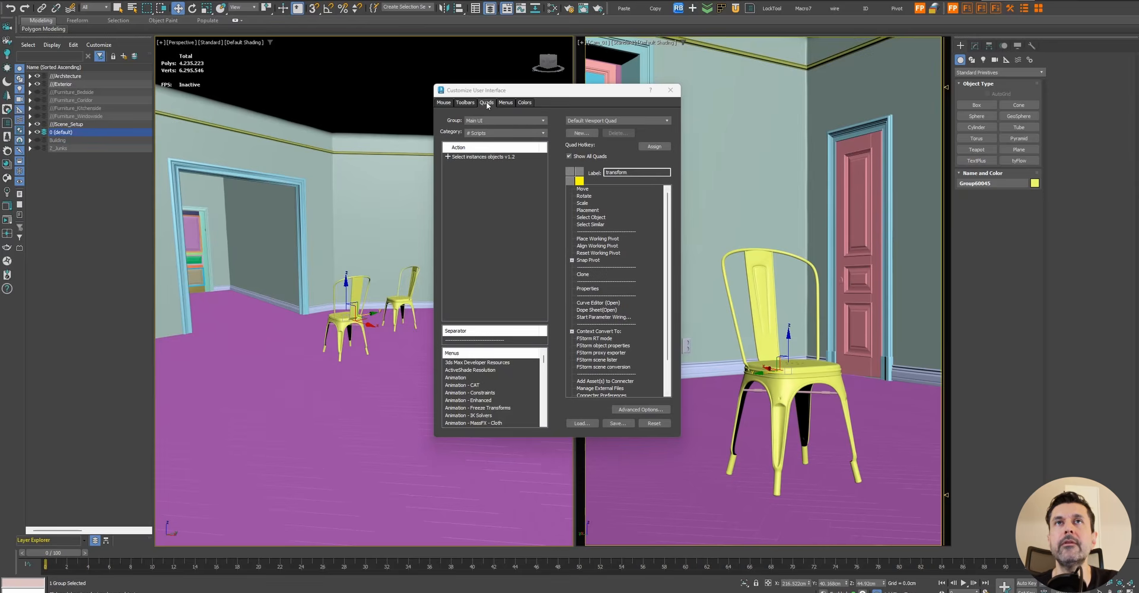
List the FStorm group's commands in the quad customization, close the dialog, and review the FStorm entries in the viewport quad menu
click(486, 120)
scroll(491, 199, down, 3)
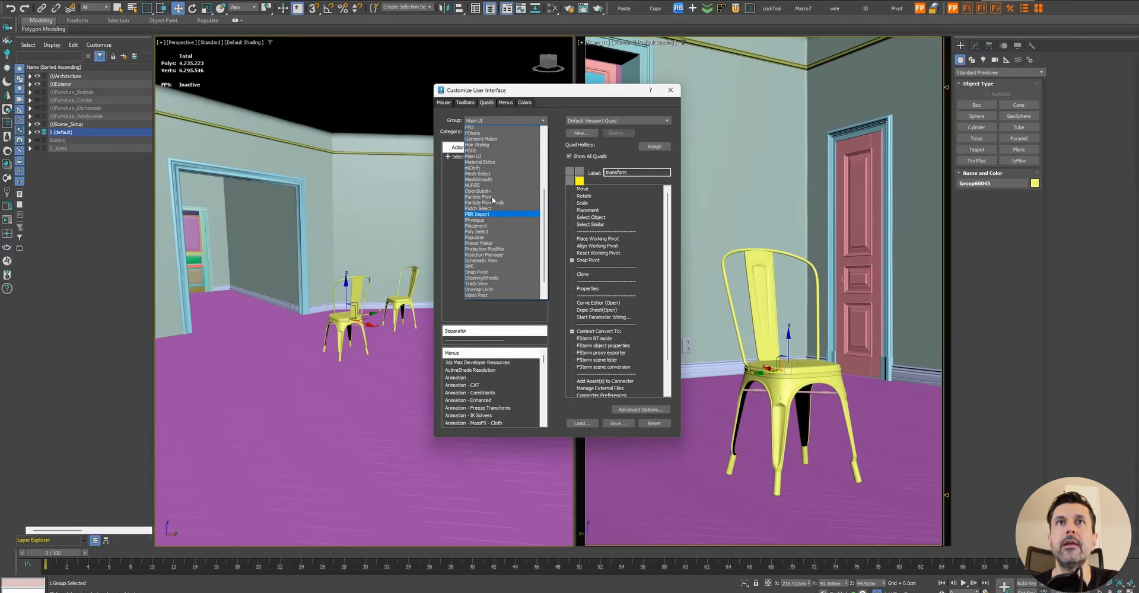
click(493, 190)
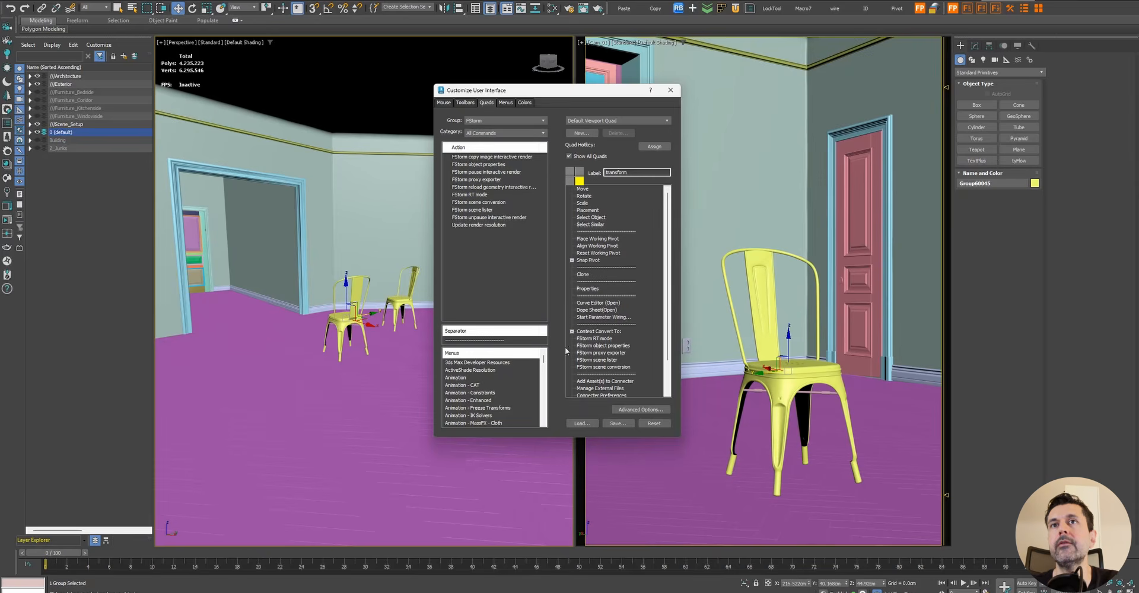
right_click(343, 341)
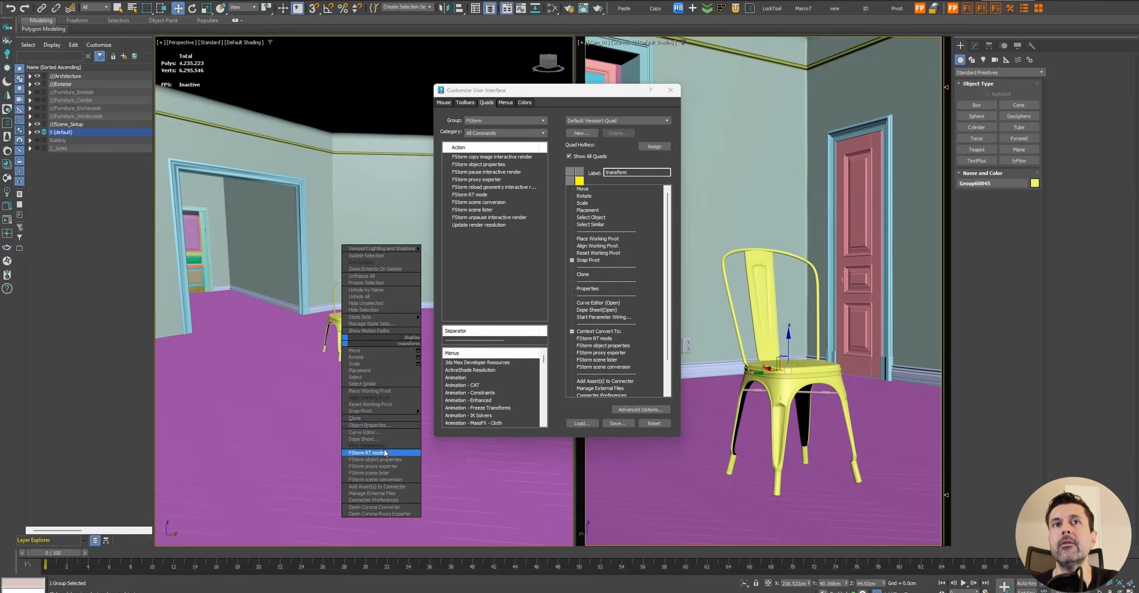
click(670, 90)
right_click(376, 292)
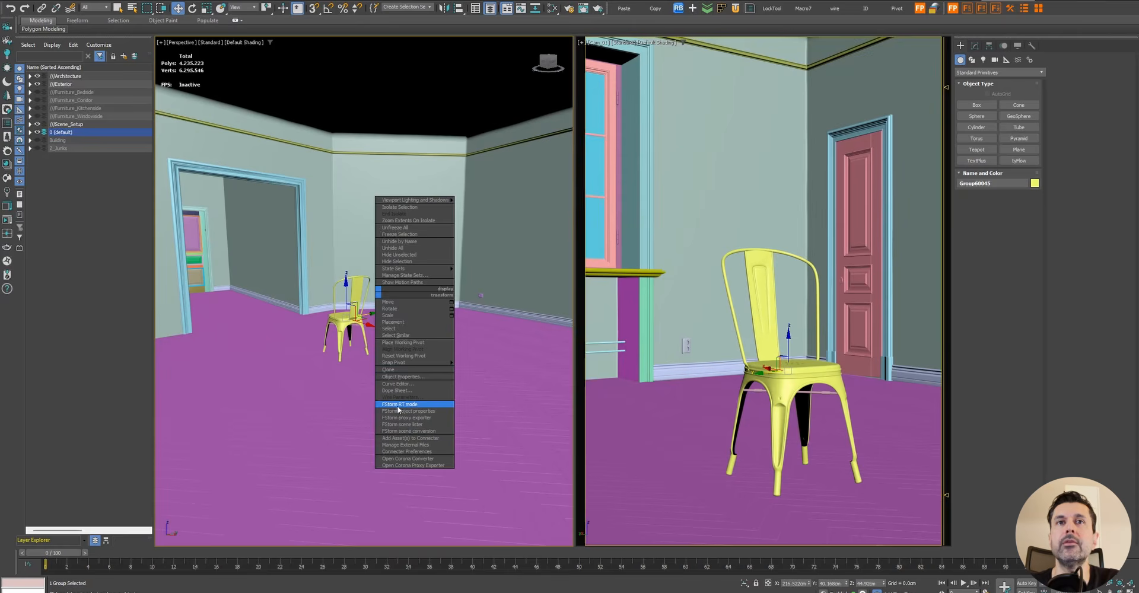
click(490, 363)
Reopen Render Setup, review the Interactive Render options, and expand the Intel Open Image Denoiser settings
click(568, 8)
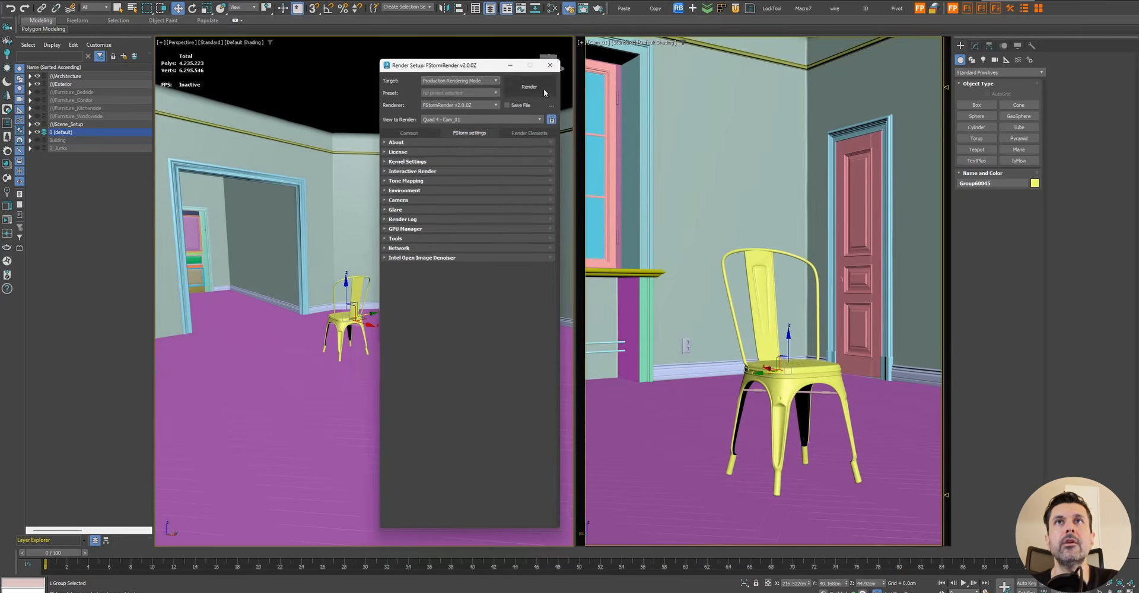
click(417, 169)
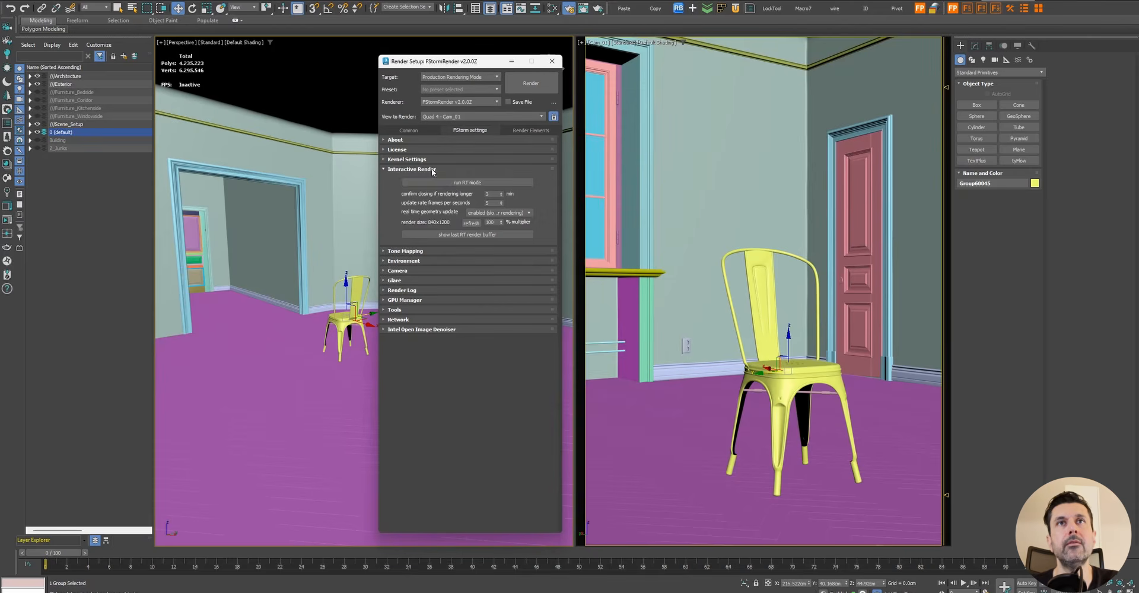
click(446, 169)
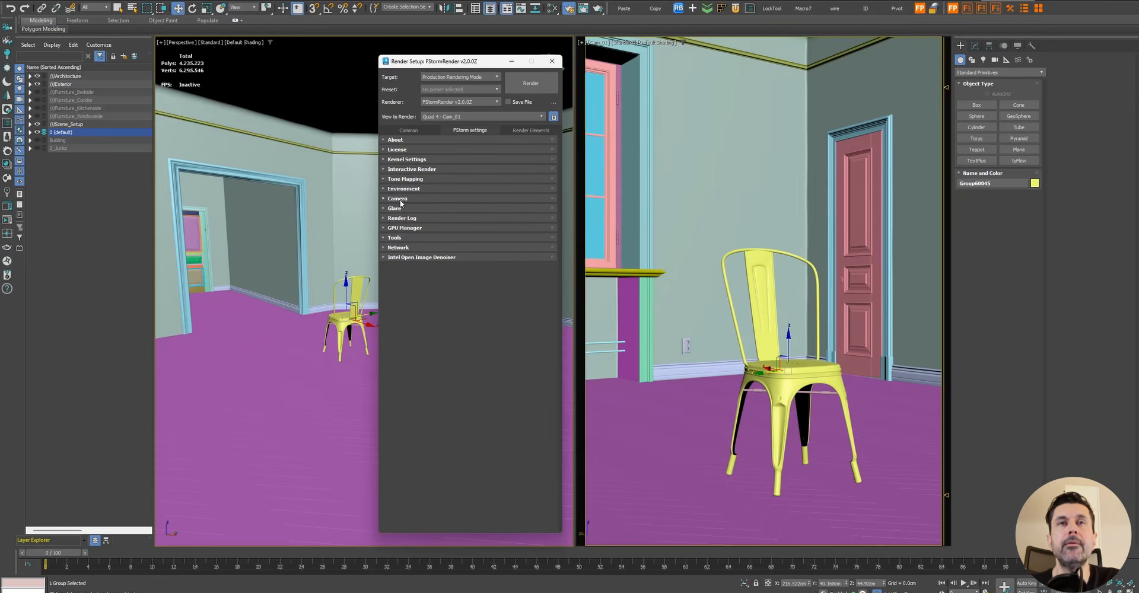
click(400, 258)
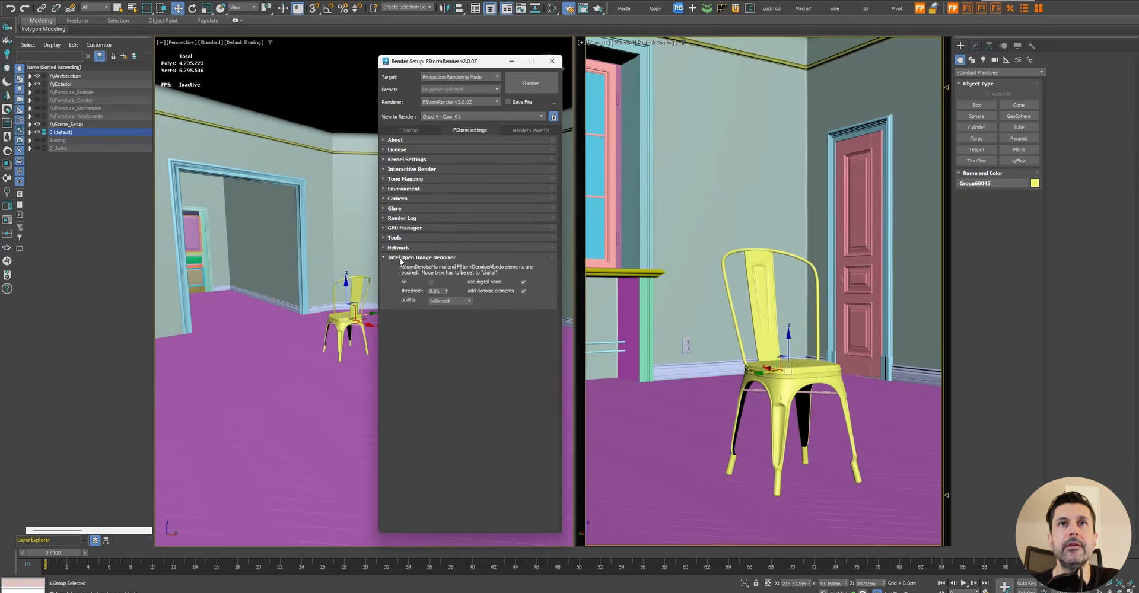
Start FStorm RT mode from the Cam_01 viewport and arrange the render window and Render Setup side by side
click(764, 255)
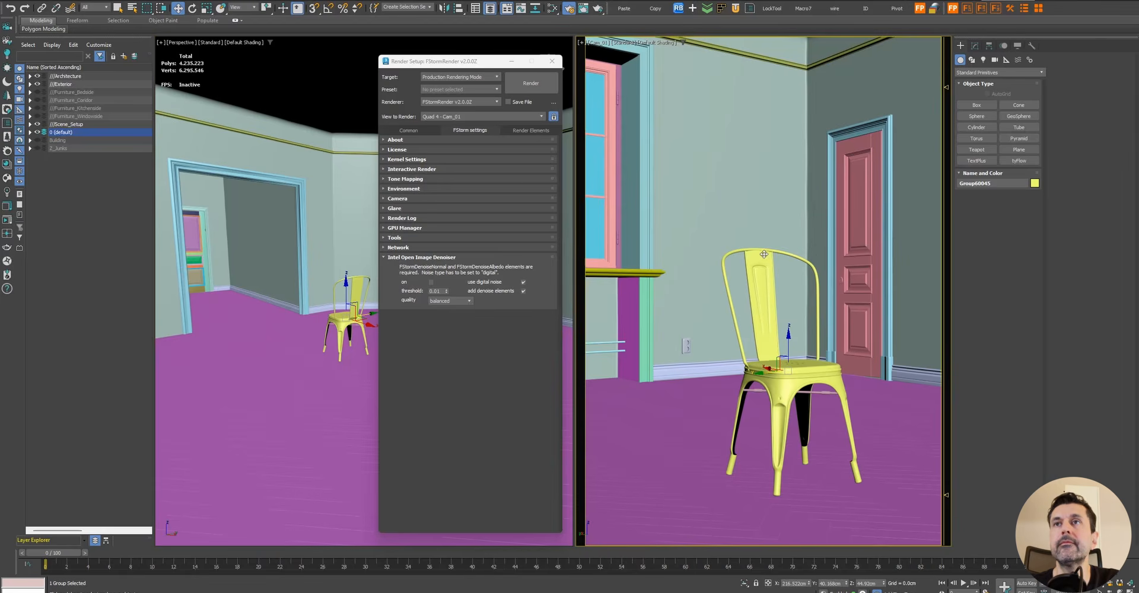
right_click(749, 258)
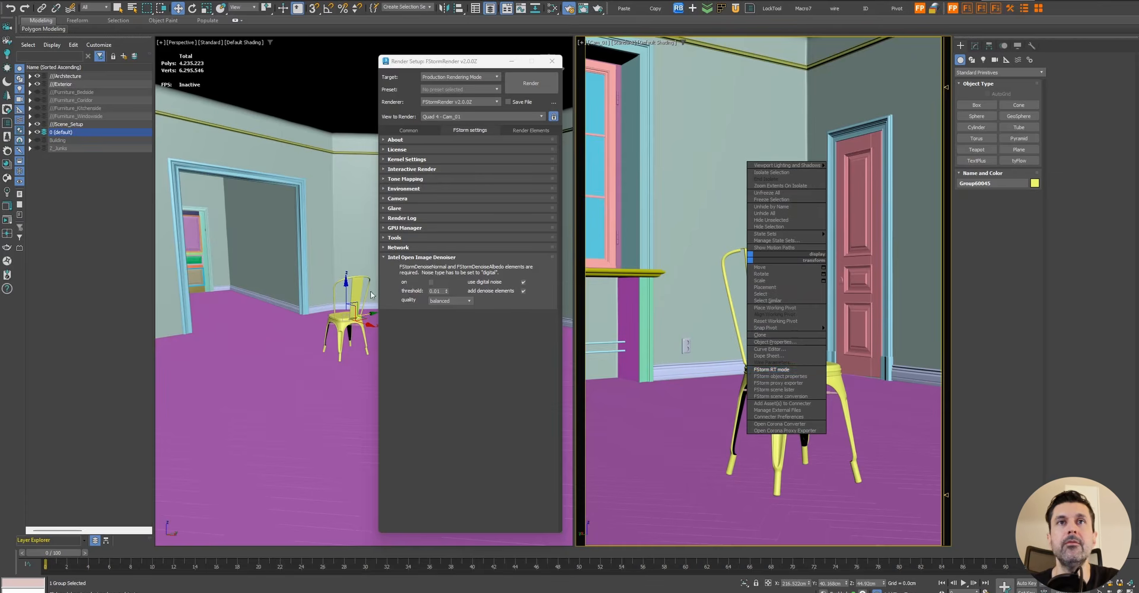
click(770, 370)
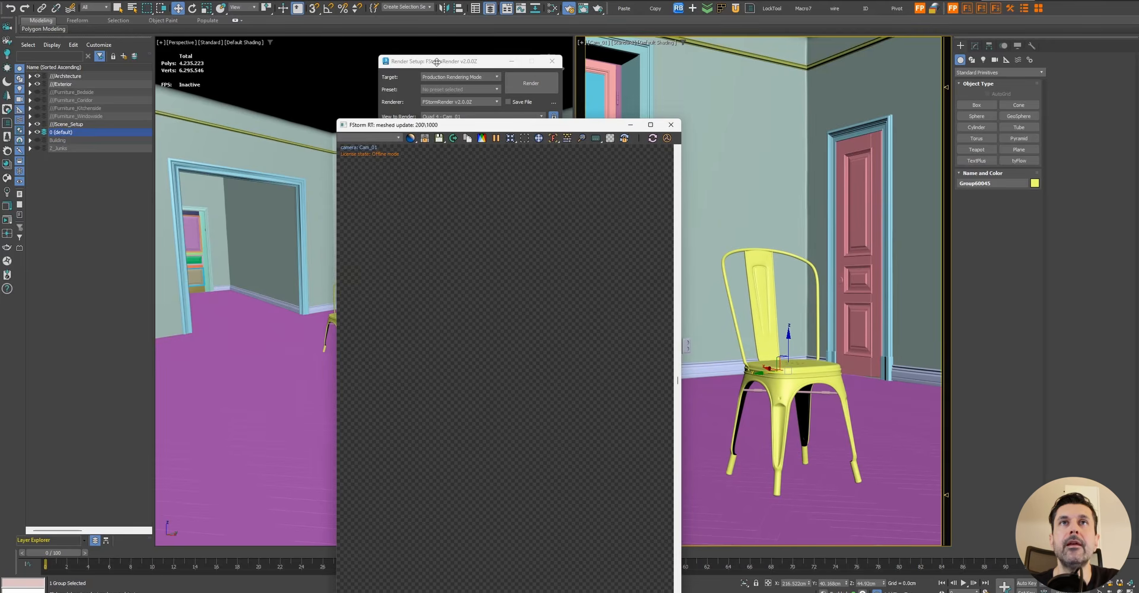
drag(448, 125, 286, 79)
drag(419, 57, 624, 59)
drag(379, 82, 430, 49)
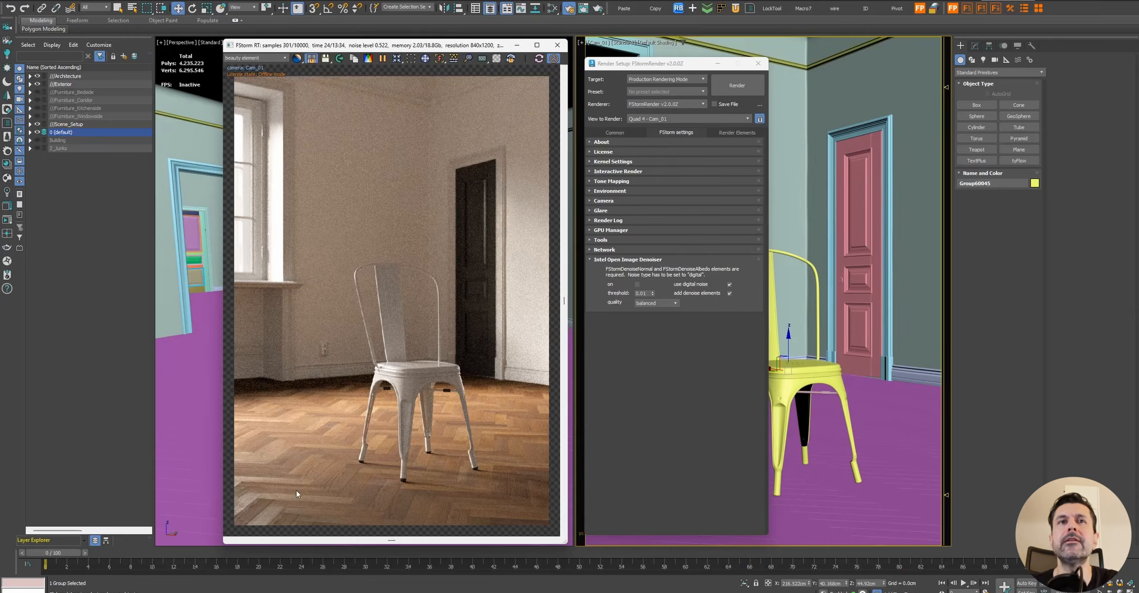
Inspect the noise on the wooden floor and around the chair in the interactive render
middle_drag(296, 490, 388, 398)
scroll(343, 427, up, 5)
middle_drag(294, 362, 366, 469)
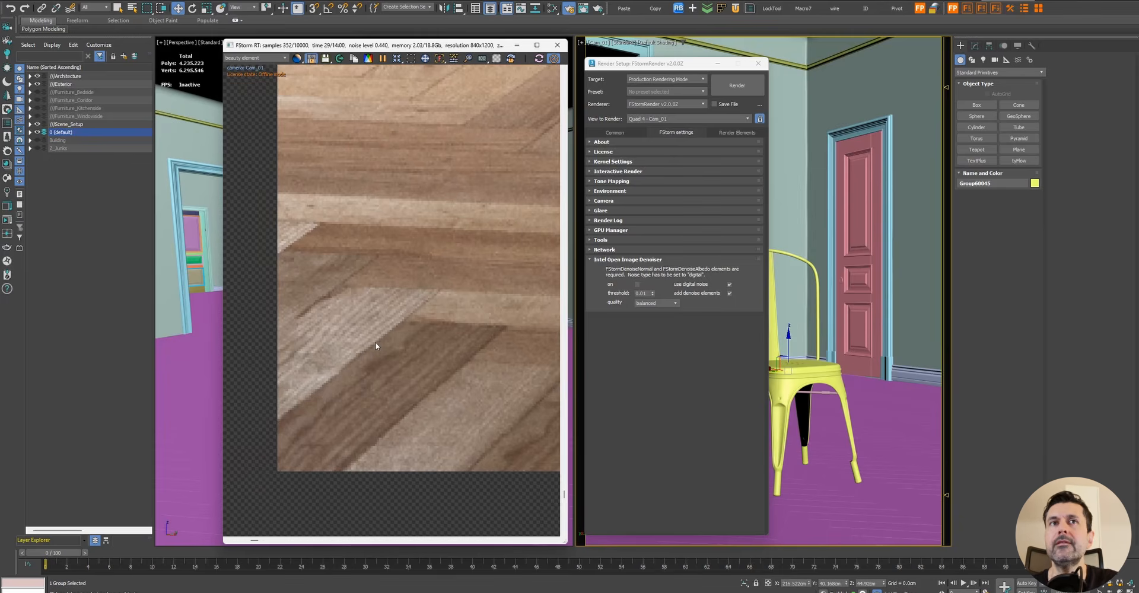
scroll(376, 339, down, 8)
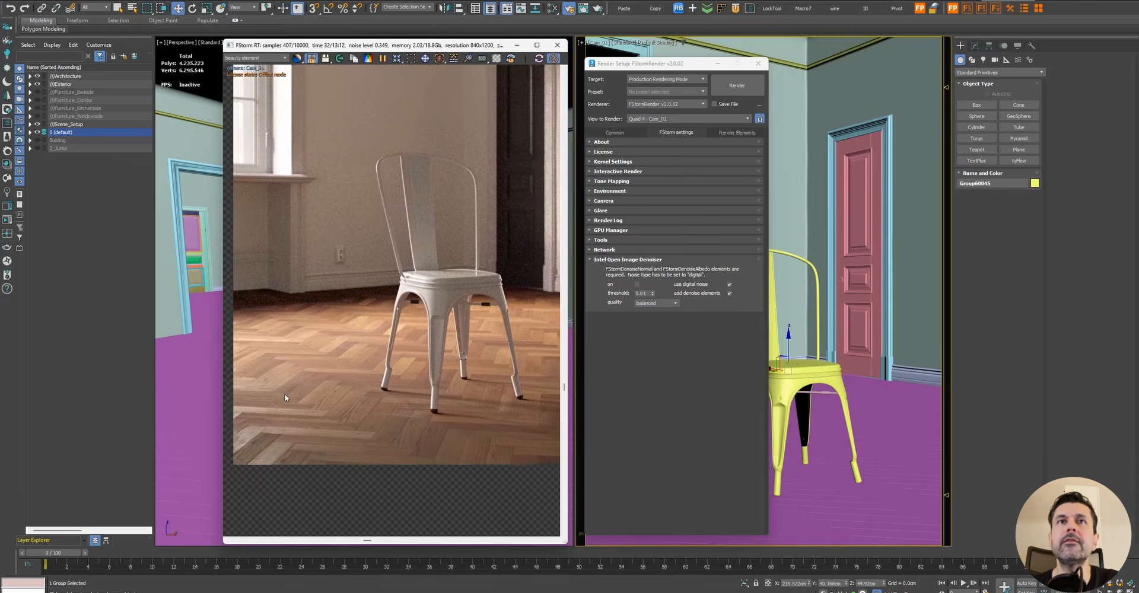
scroll(279, 415, down, 2)
scroll(341, 293, down, 1)
middle_drag(467, 240, 460, 279)
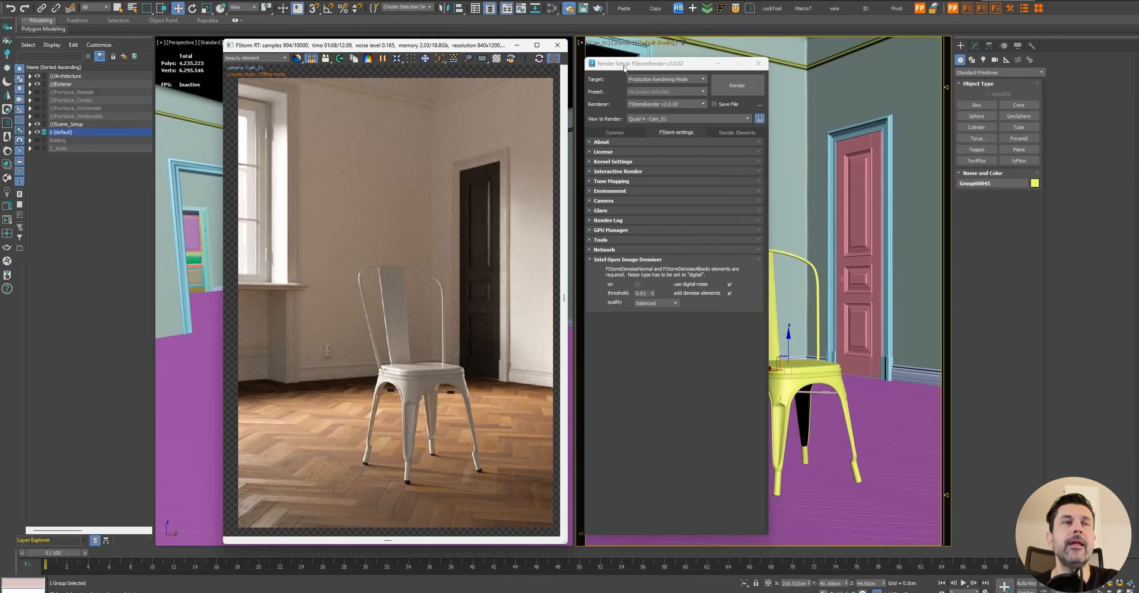
Review the Interactive Render settings in Render Setup and the FStorm RT mode entry in the viewport quad menu
drag(632, 67, 641, 66)
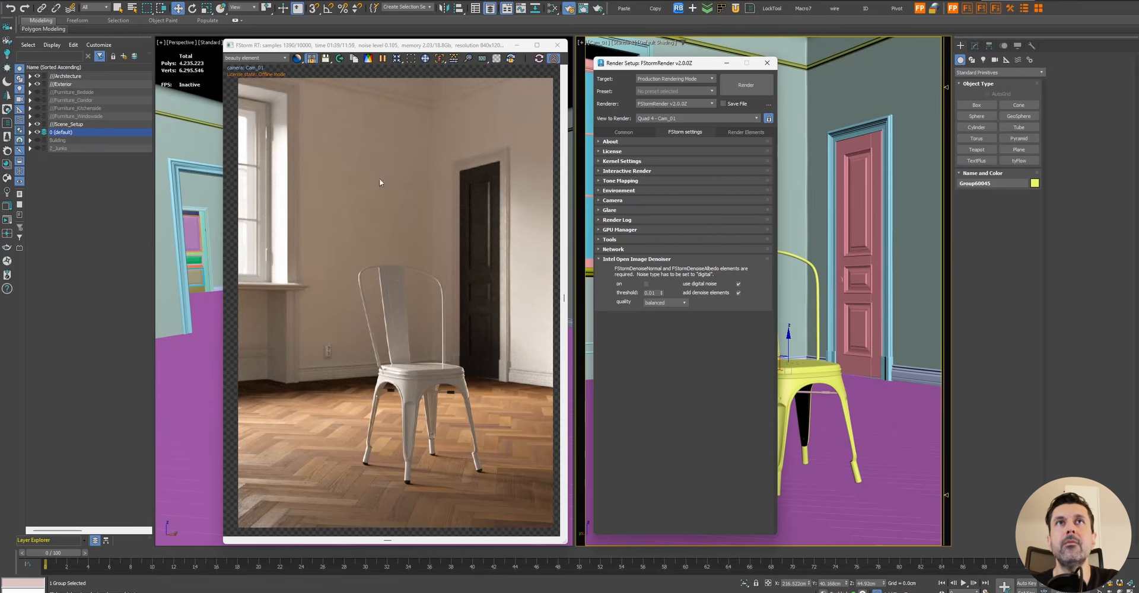
click(629, 171)
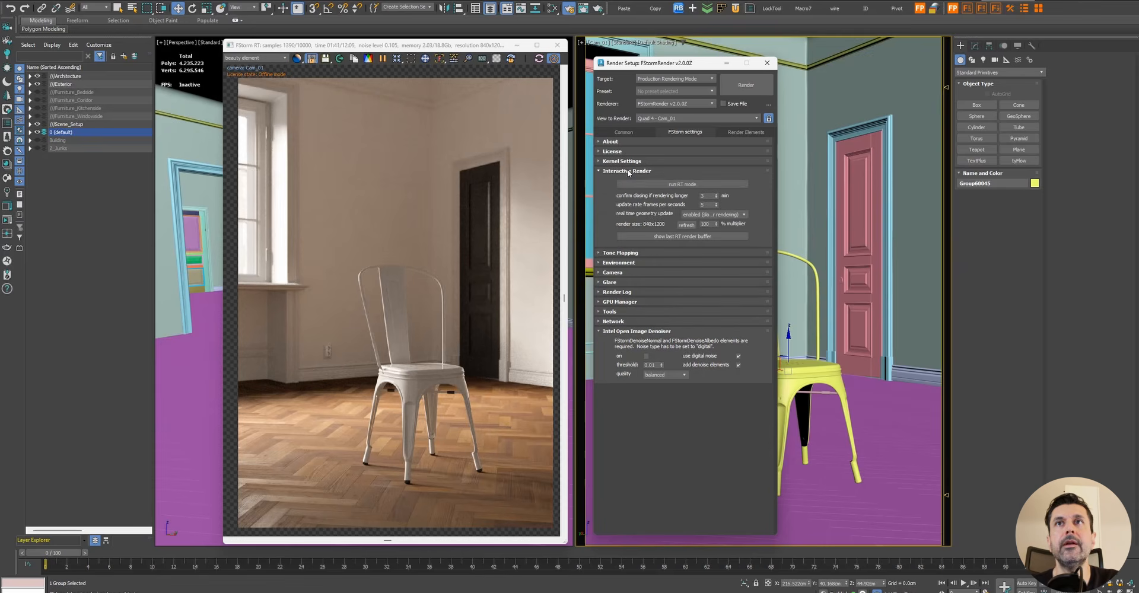
click(682, 171)
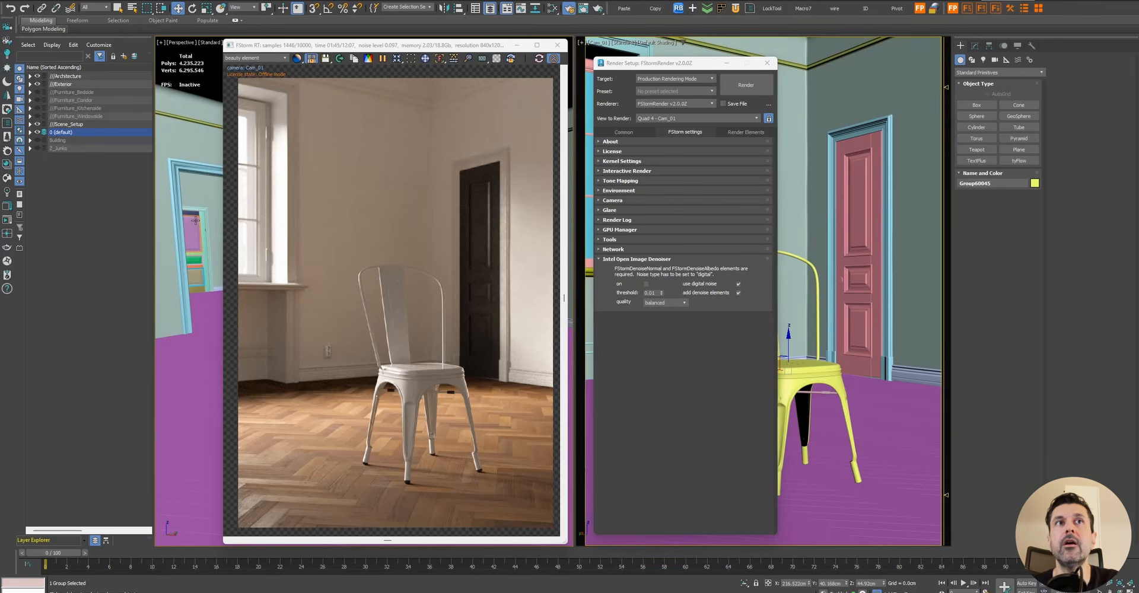
right_click(196, 263)
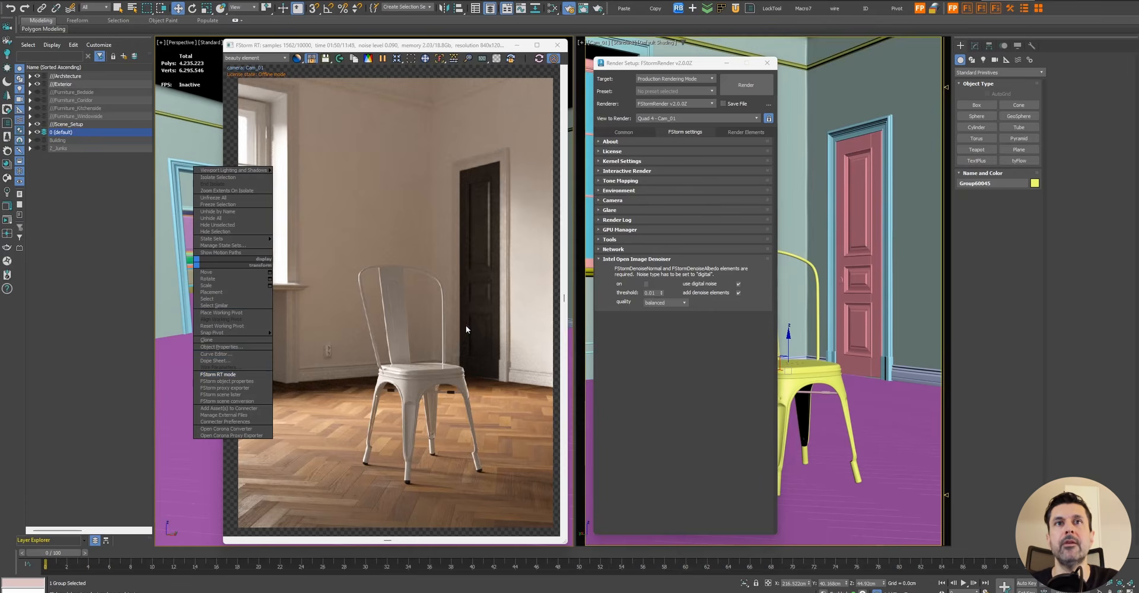
click(432, 237)
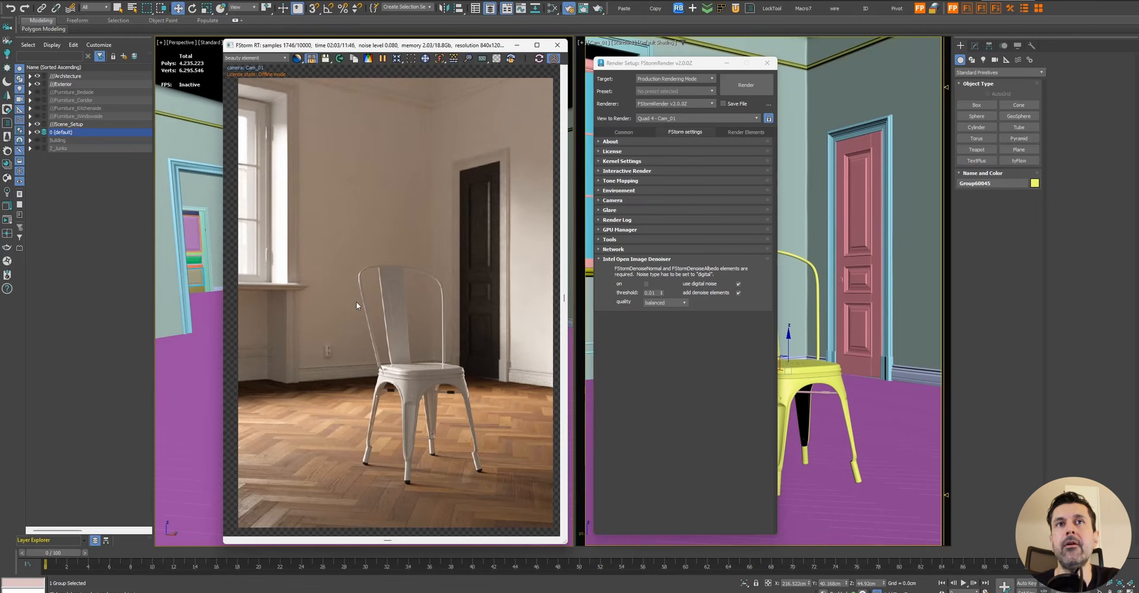
Examine the chair's backrest and the overall image in the interactive render at different magnifications
scroll(373, 277, up, 5)
scroll(388, 173, down, 5)
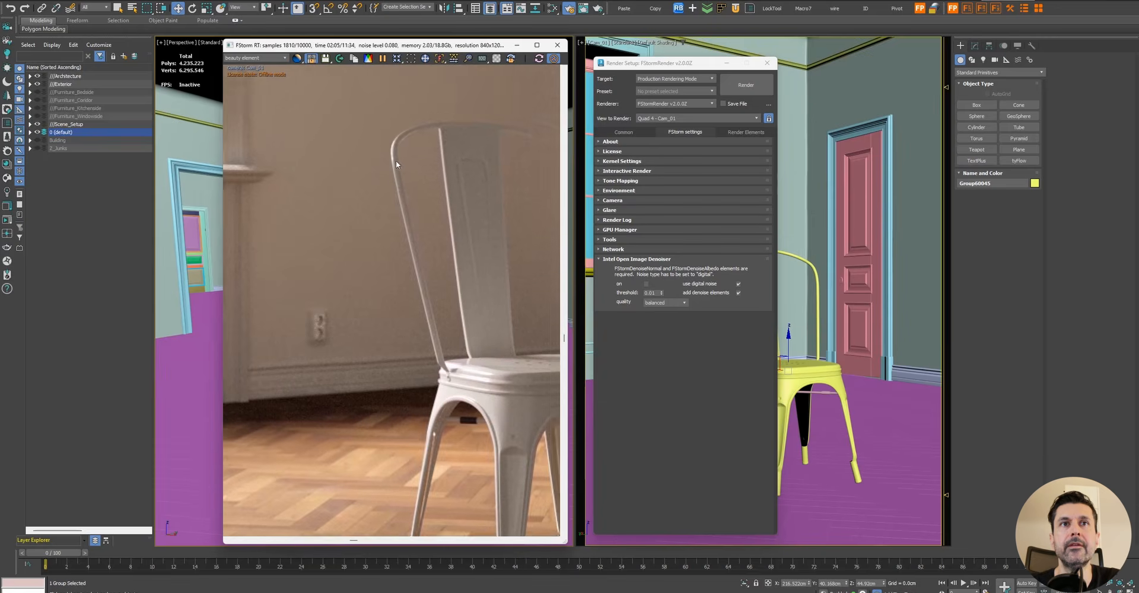
middle_drag(443, 213, 415, 242)
scroll(414, 239, down, 1)
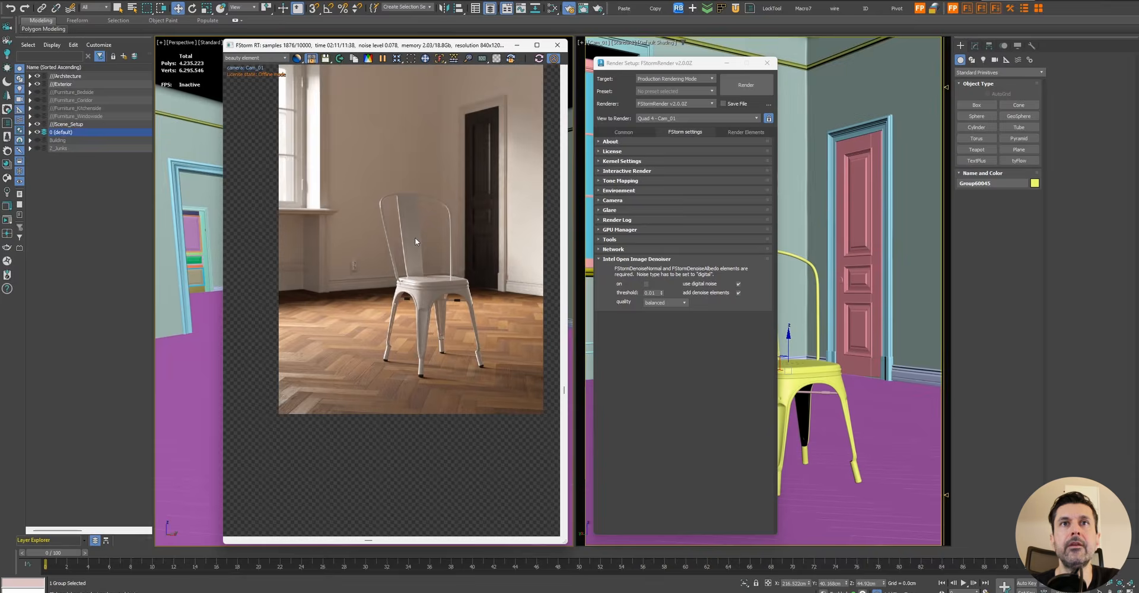
scroll(412, 283, down, 1)
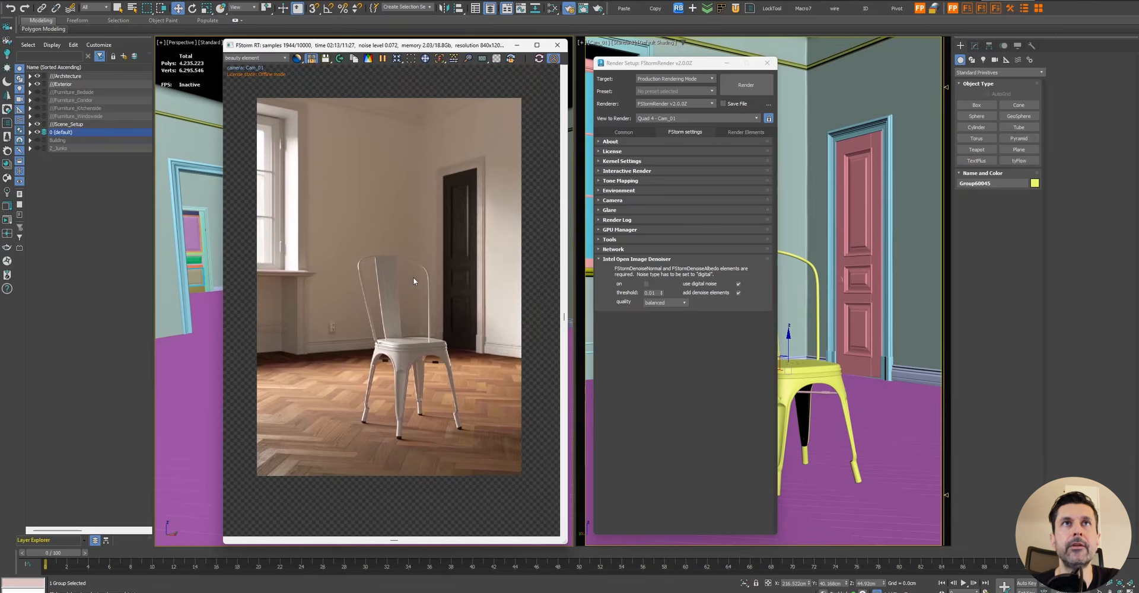
scroll(413, 279, up, 1)
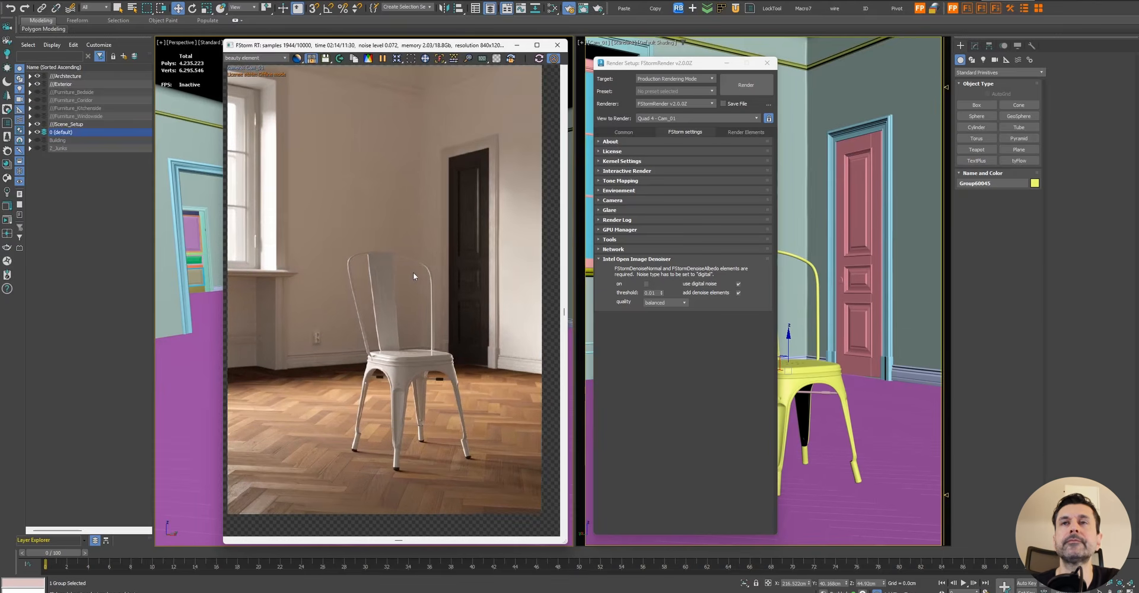
Close the interactive render and turn on Intel Open Image Denoiser with its quality set to balanced
click(557, 45)
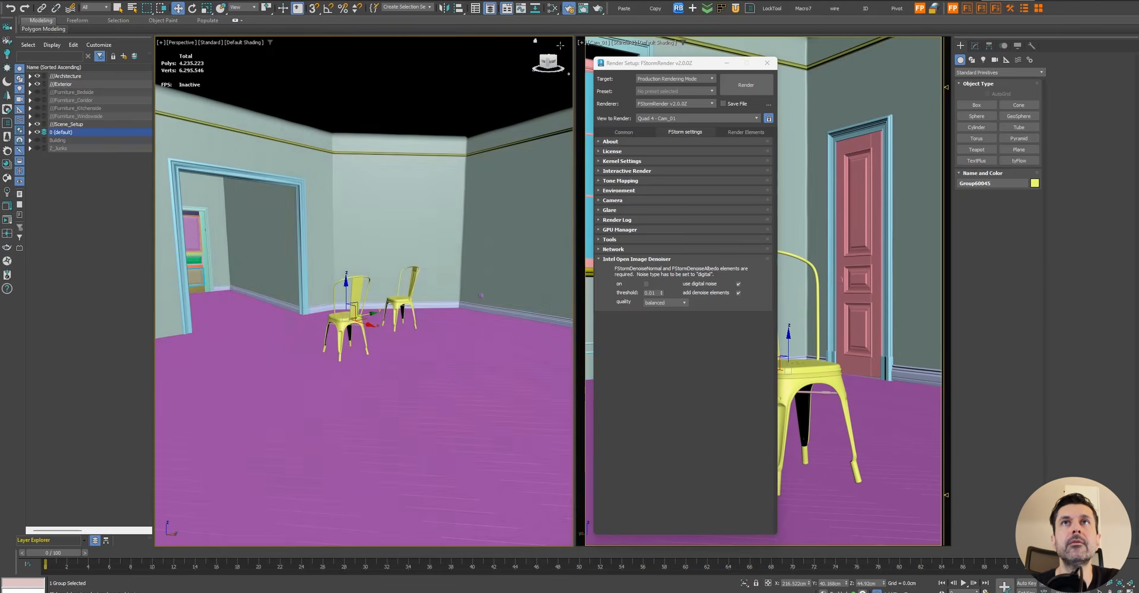
click(646, 284)
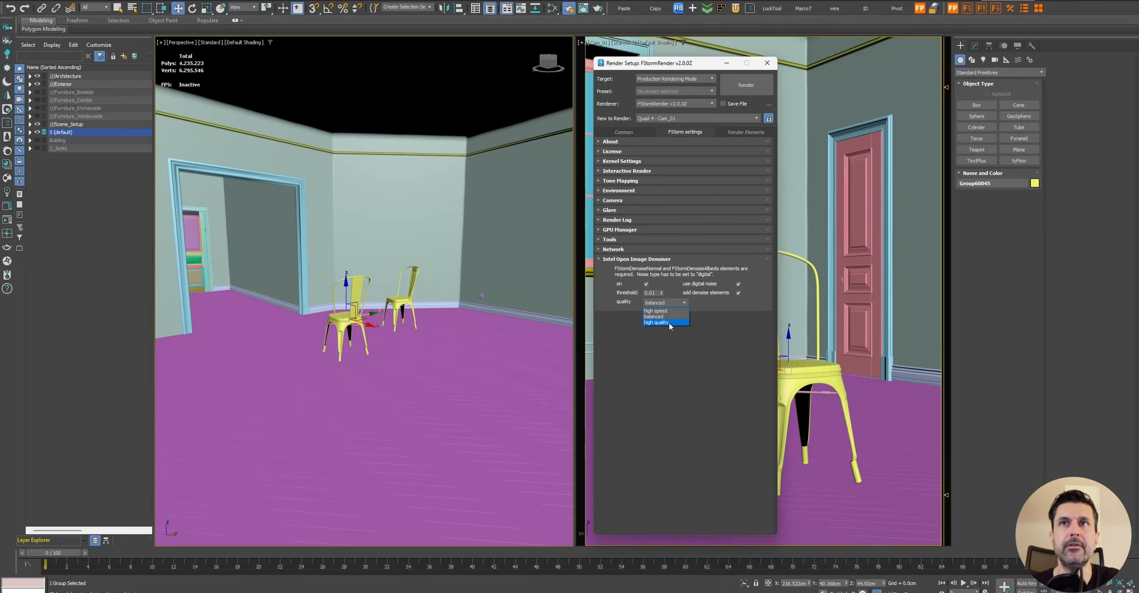
click(672, 316)
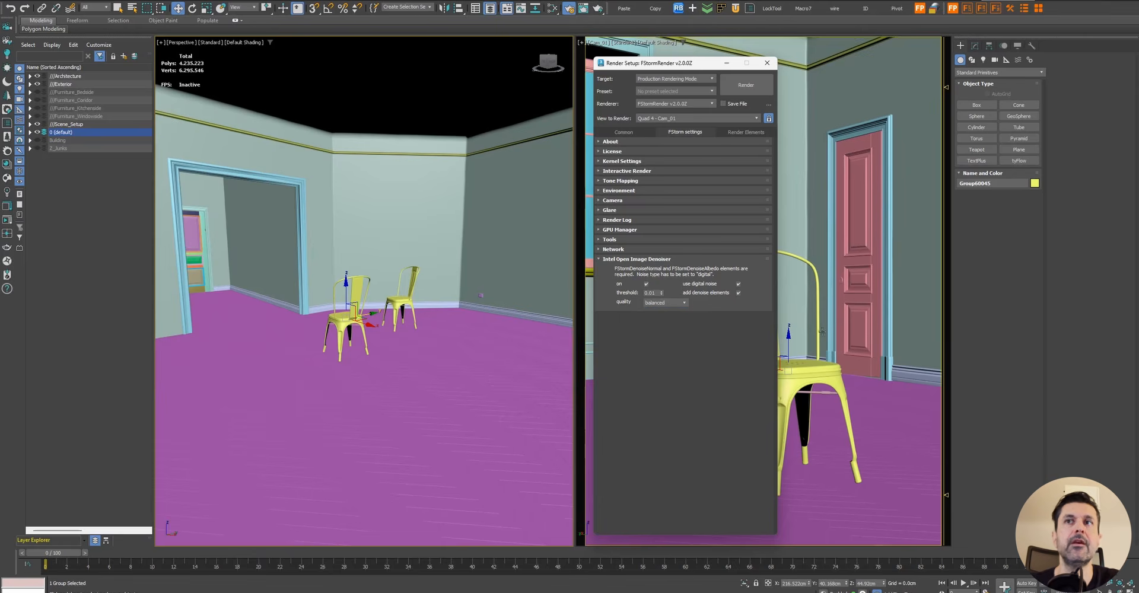
Run FStorm RT mode again from the Cam_01 viewport and pause the denoised render
right_click(820, 325)
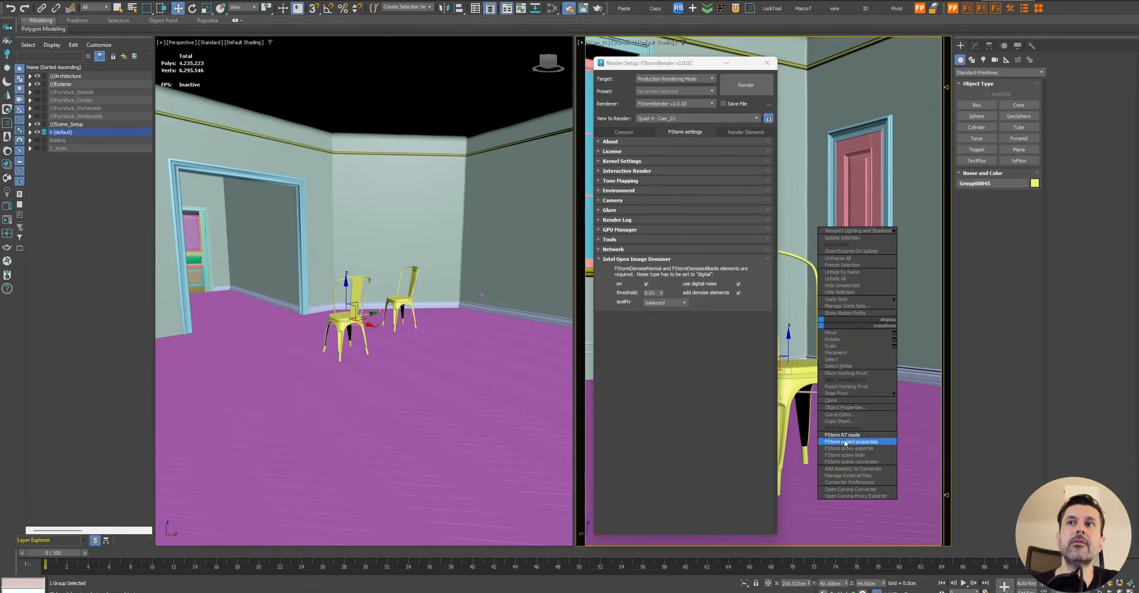
click(842, 433)
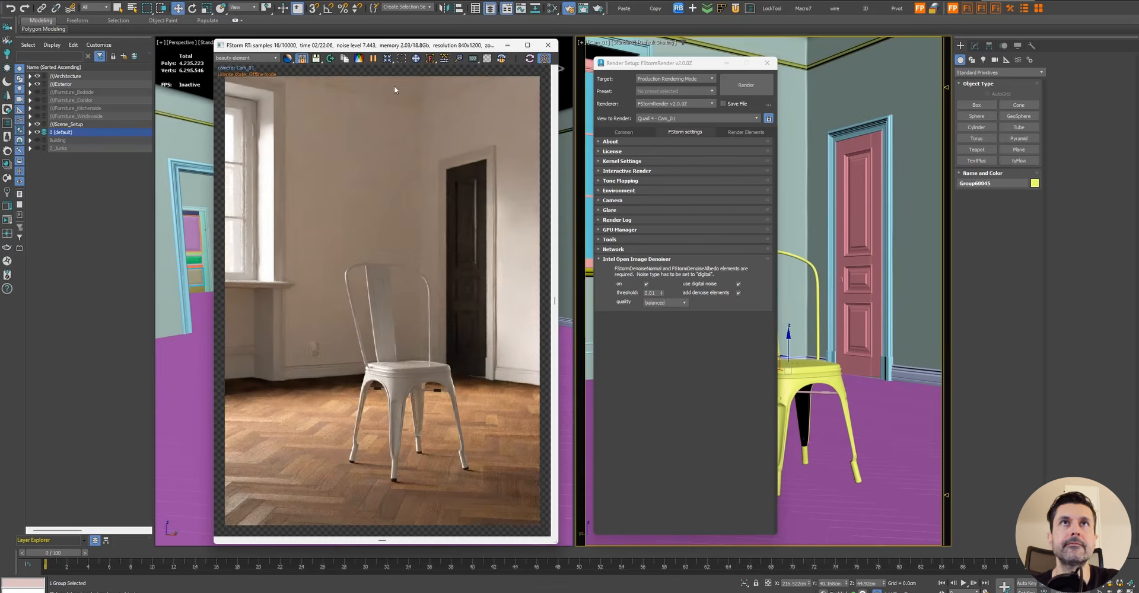
click(374, 59)
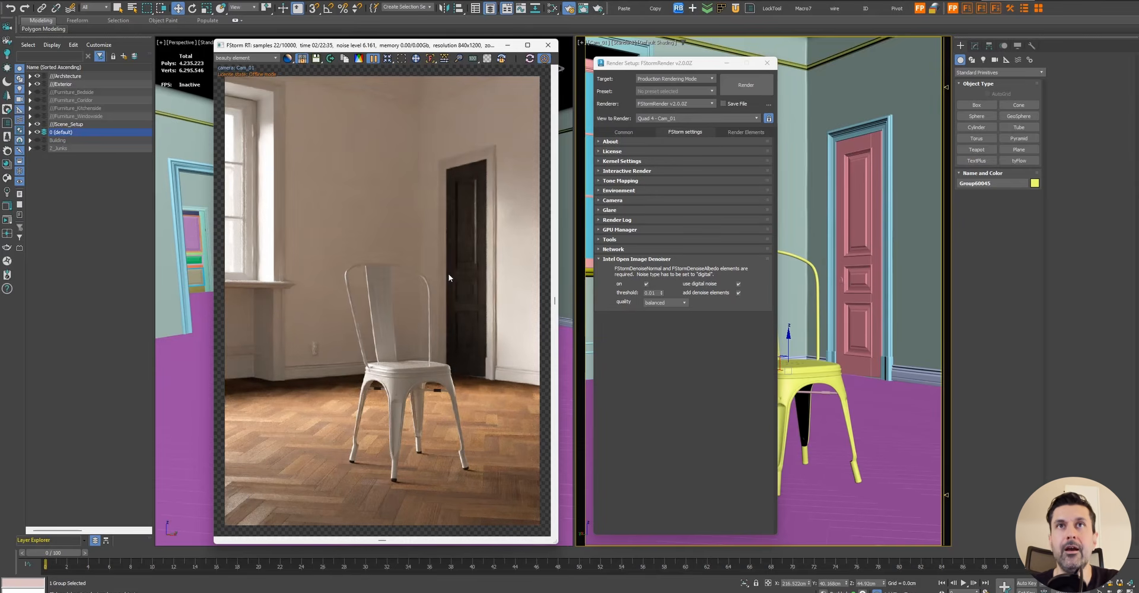
Examine the parquet floor up close in the denoised render, let it continue at full view, and pause it again
middle_drag(444, 413, 454, 382)
scroll(245, 468, up, 5)
middle_drag(305, 354, 375, 290)
scroll(379, 267, down, 2)
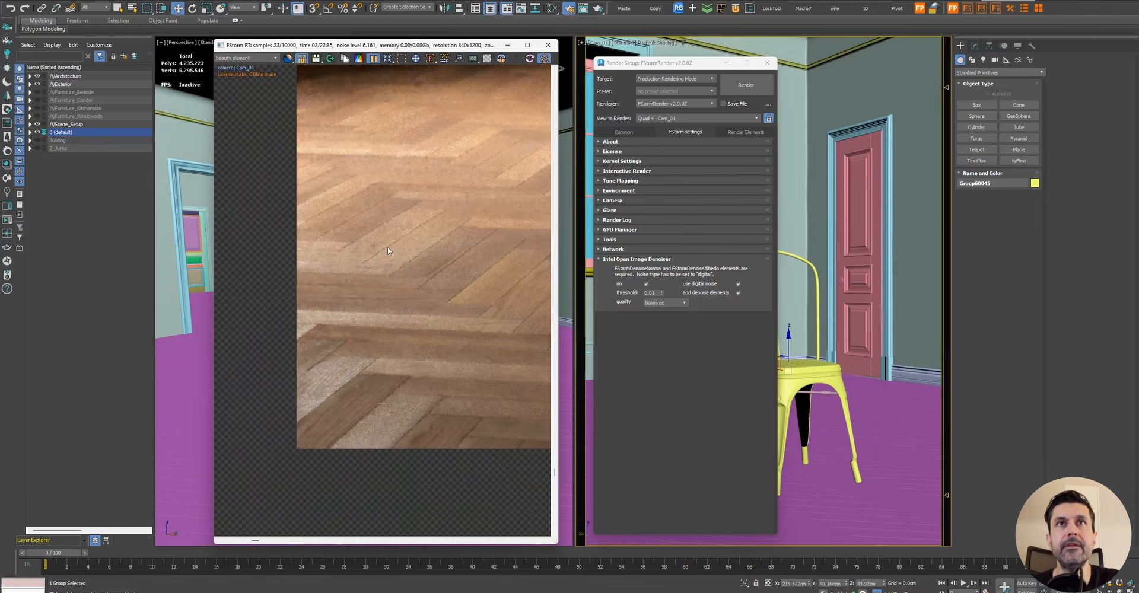
click(388, 58)
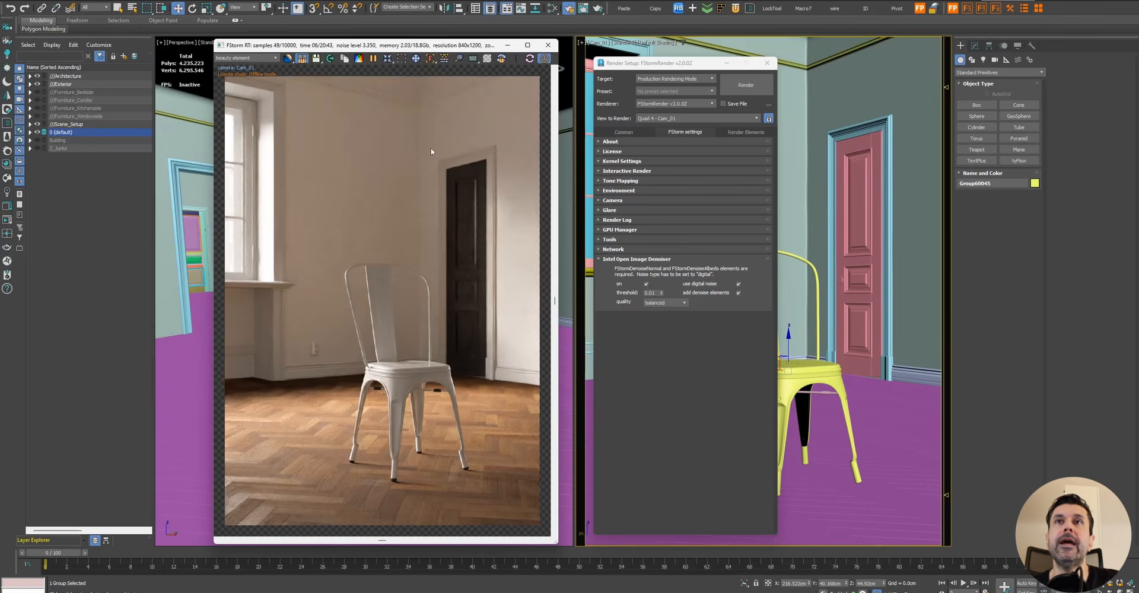
click(373, 58)
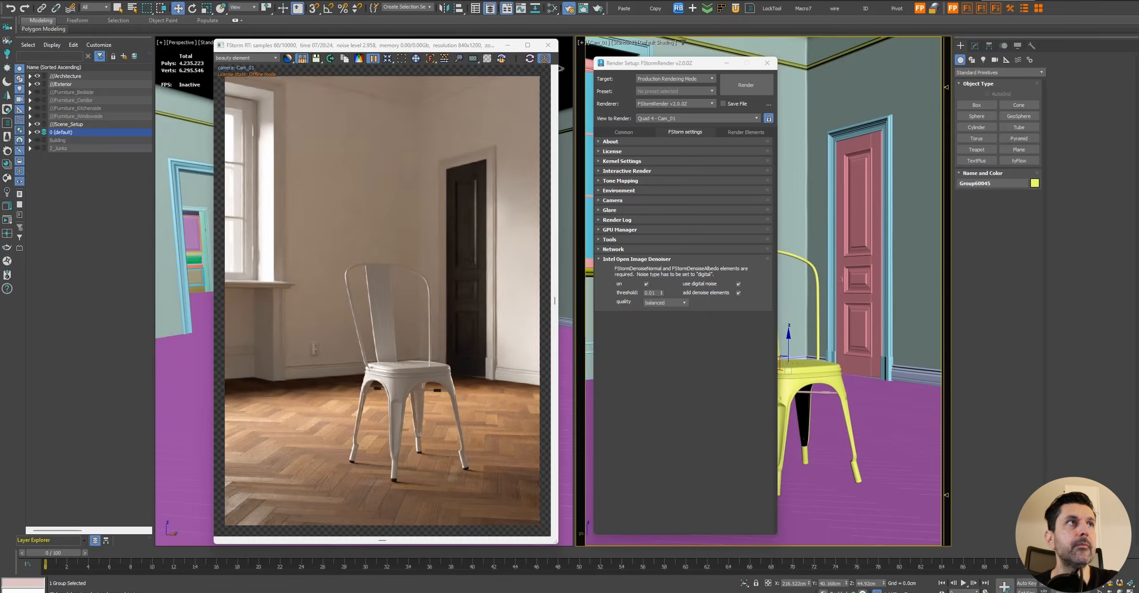
Switch to the browser and review the FStormRender v2.0.0Z changes on the Downloads page, highlighting the bitmap compression speed-up
drag(0, 56, 627, 72)
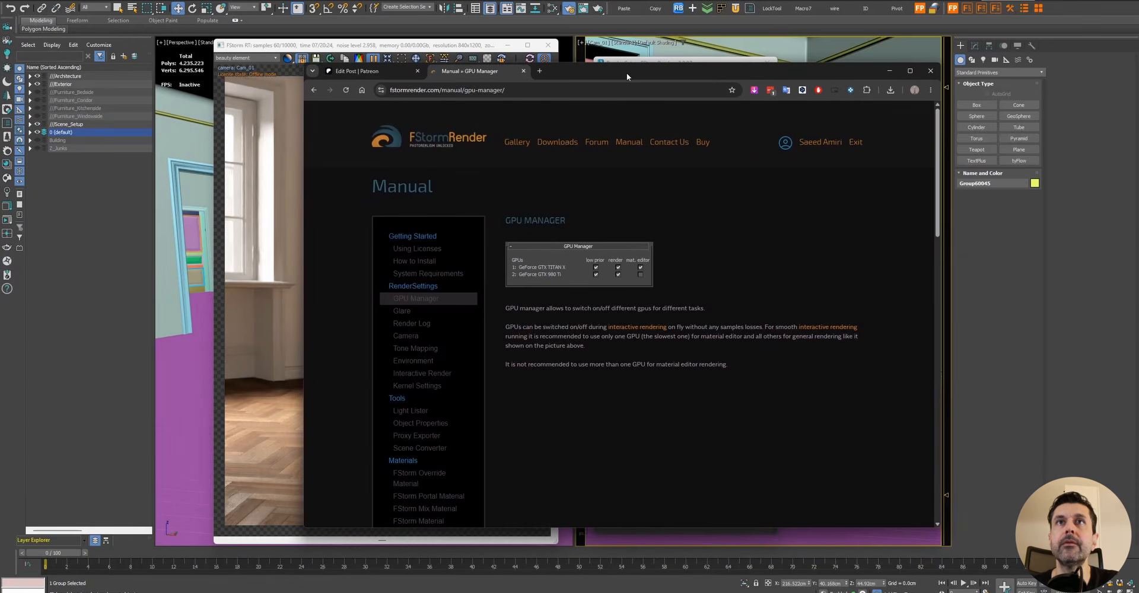
click(567, 145)
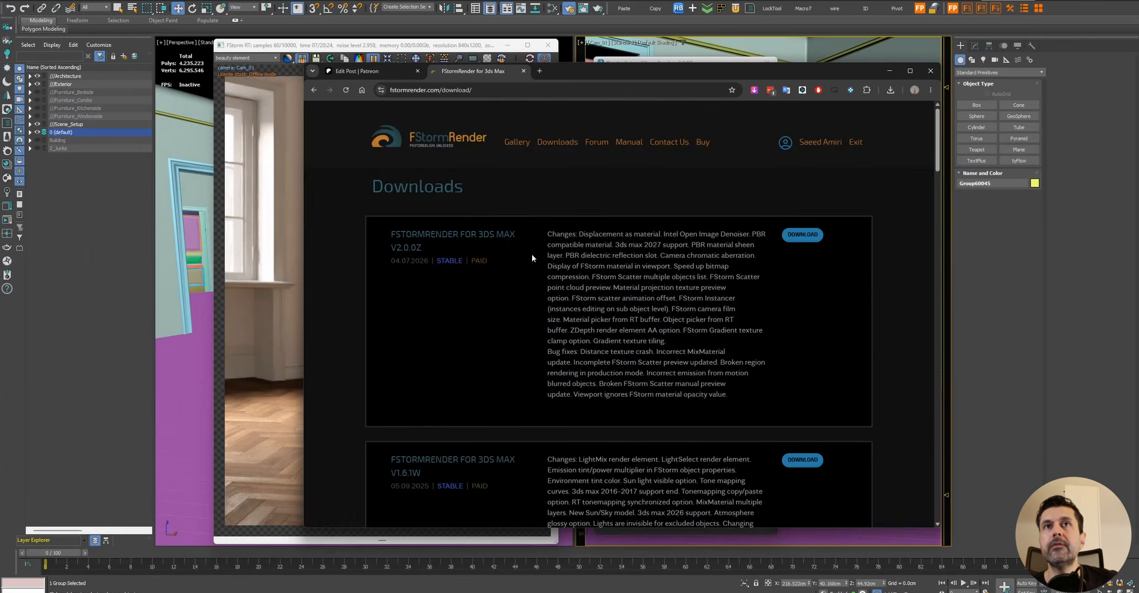
drag(549, 232, 729, 407)
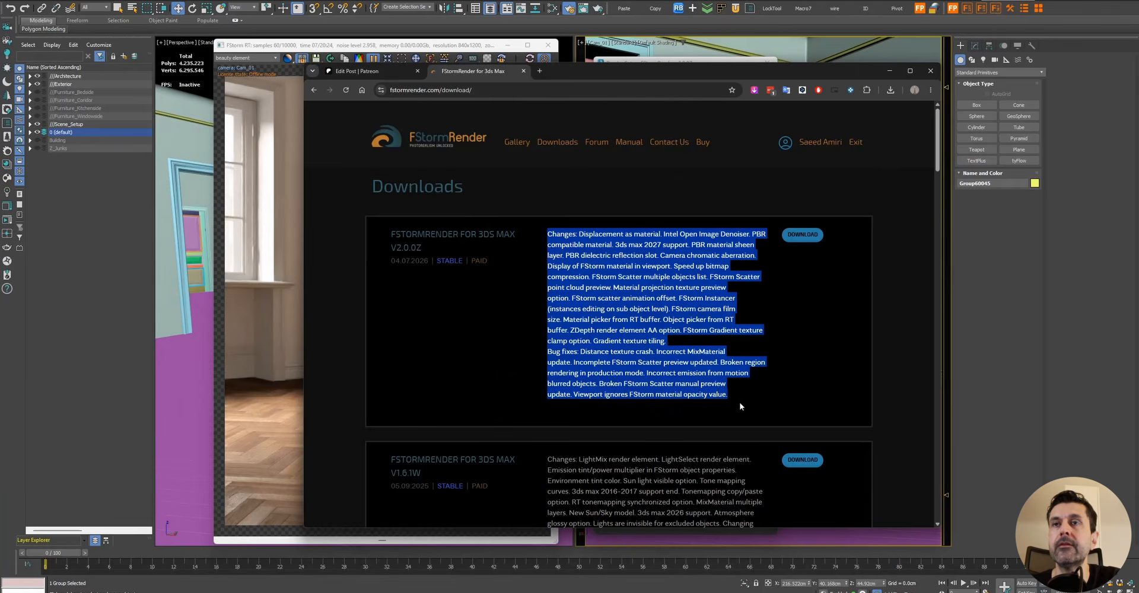
click(781, 336)
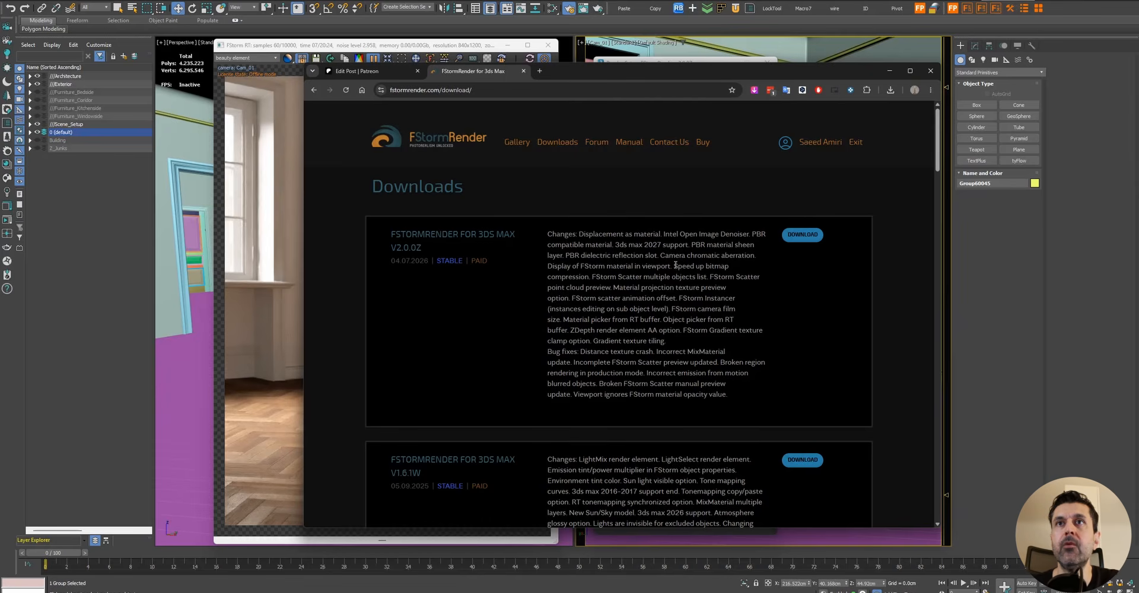
drag(674, 266, 591, 277)
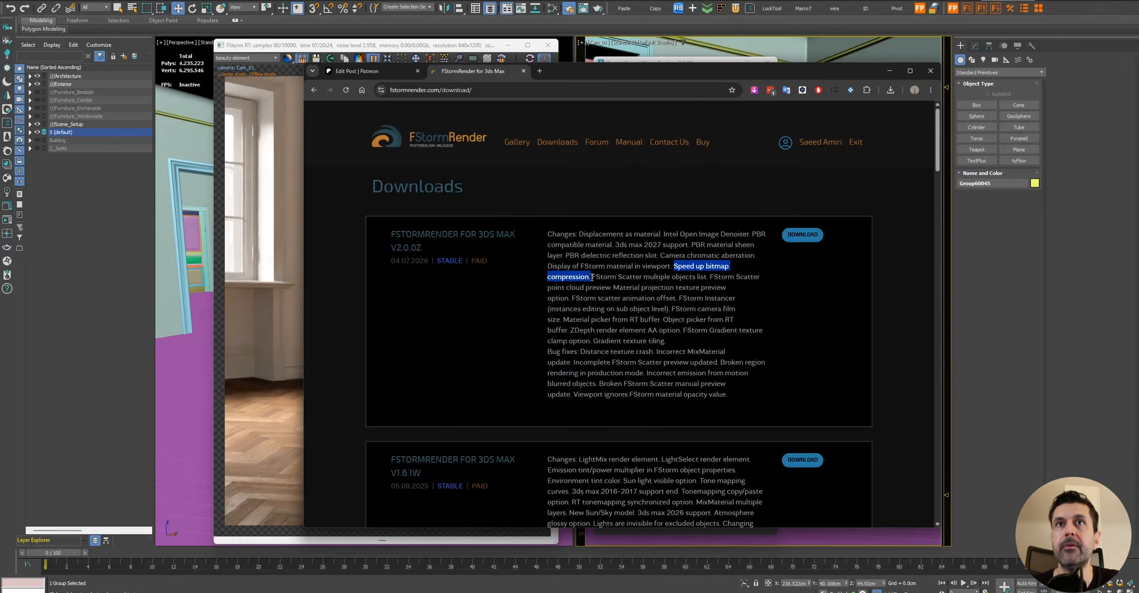
drag(688, 78, 0, 78)
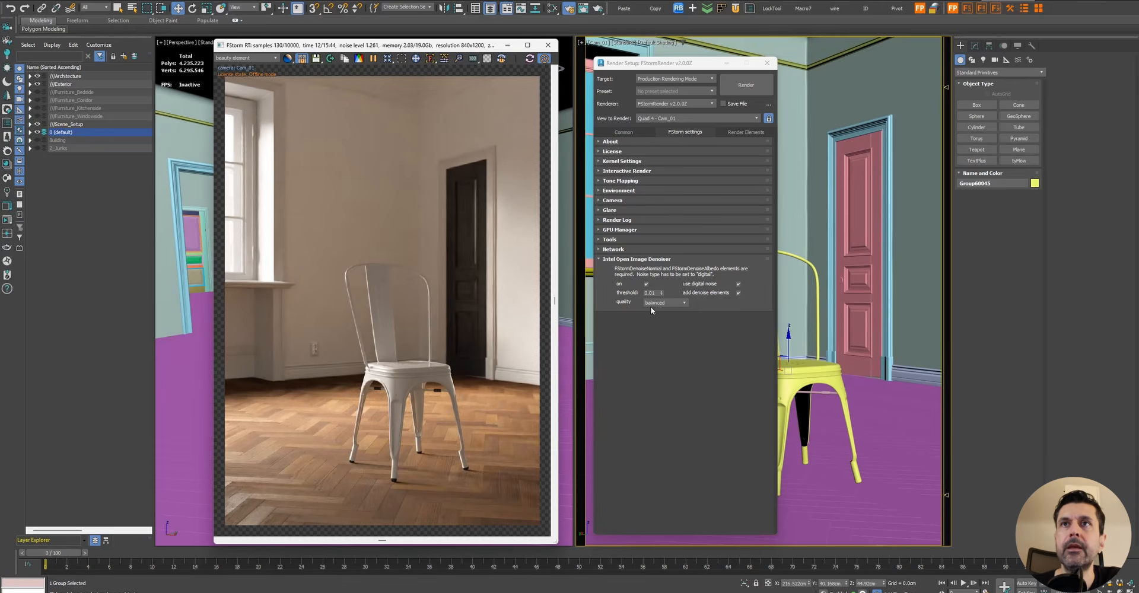
Collapse the Intel Open Image Denoiser settings and review FStorm's Network and Tools sections in Render Setup
click(635, 259)
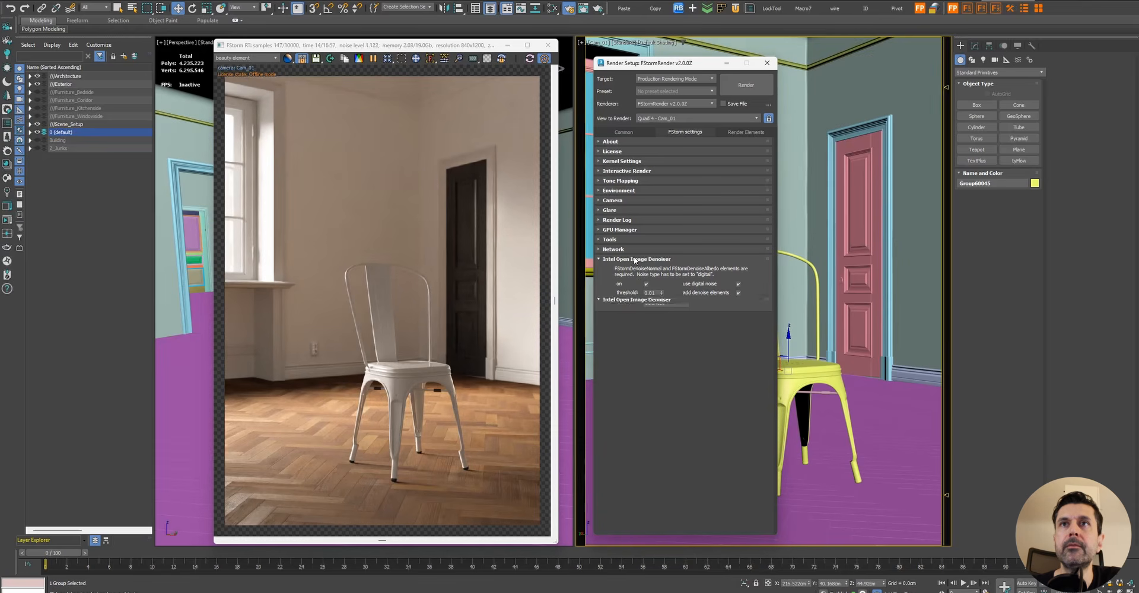
click(613, 250)
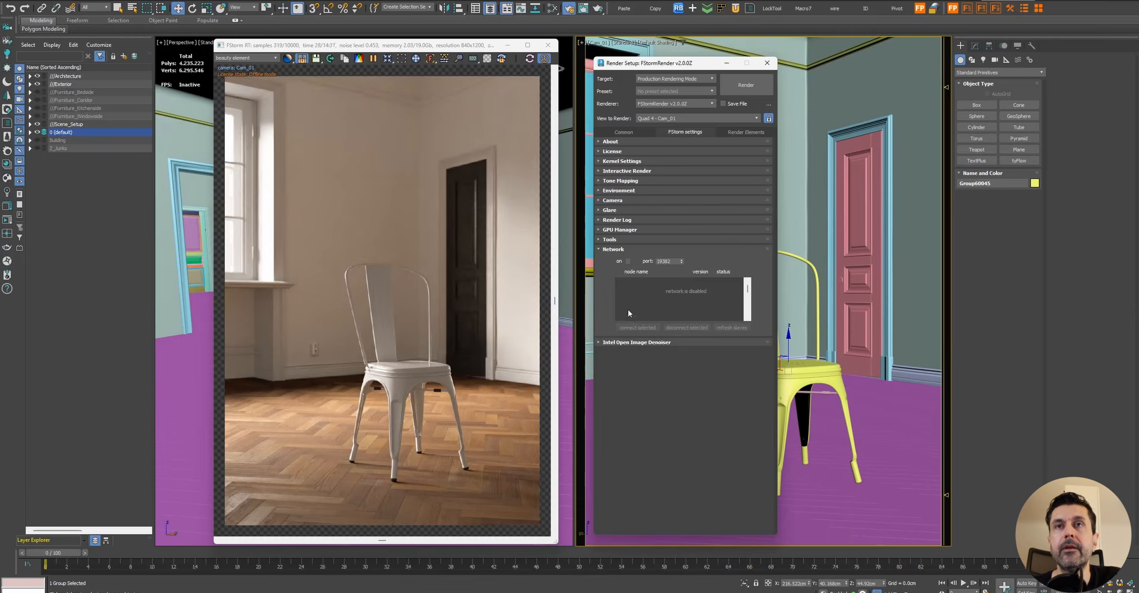
click(621, 250)
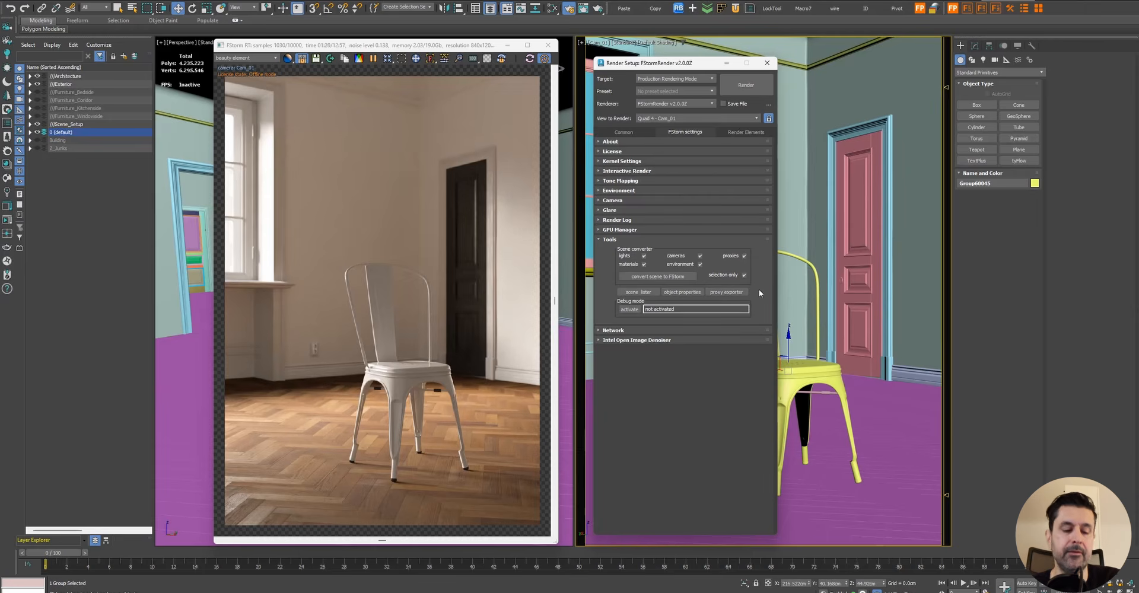
Open the FStorm scene lister beside Render Setup and list the scene's fur, light materials and sun lights
click(652, 292)
drag(589, 159, 348, 165)
click(284, 176)
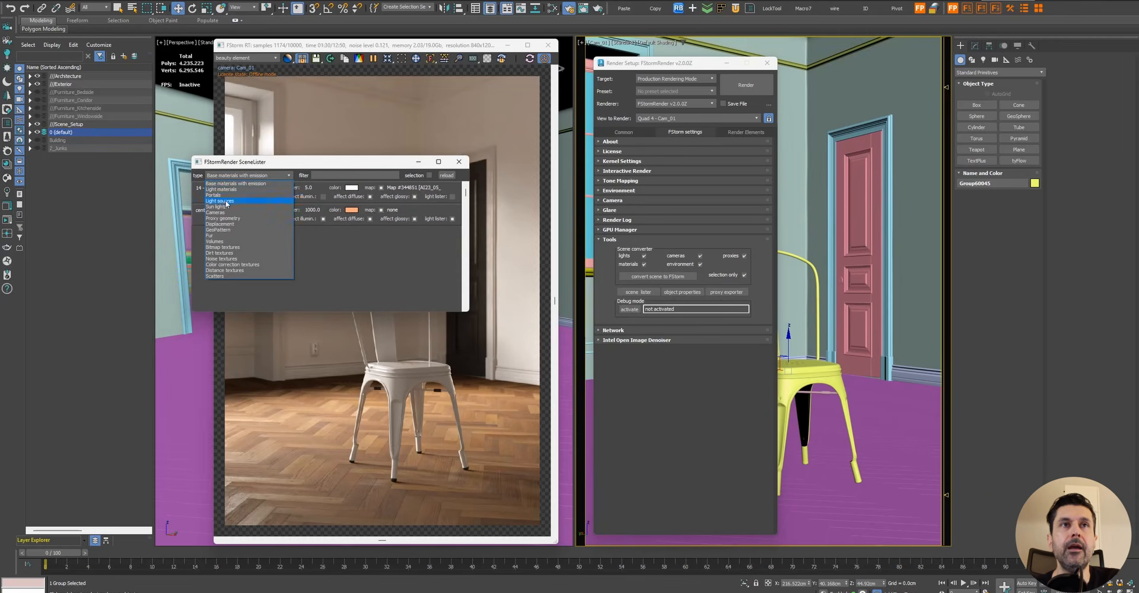
click(250, 236)
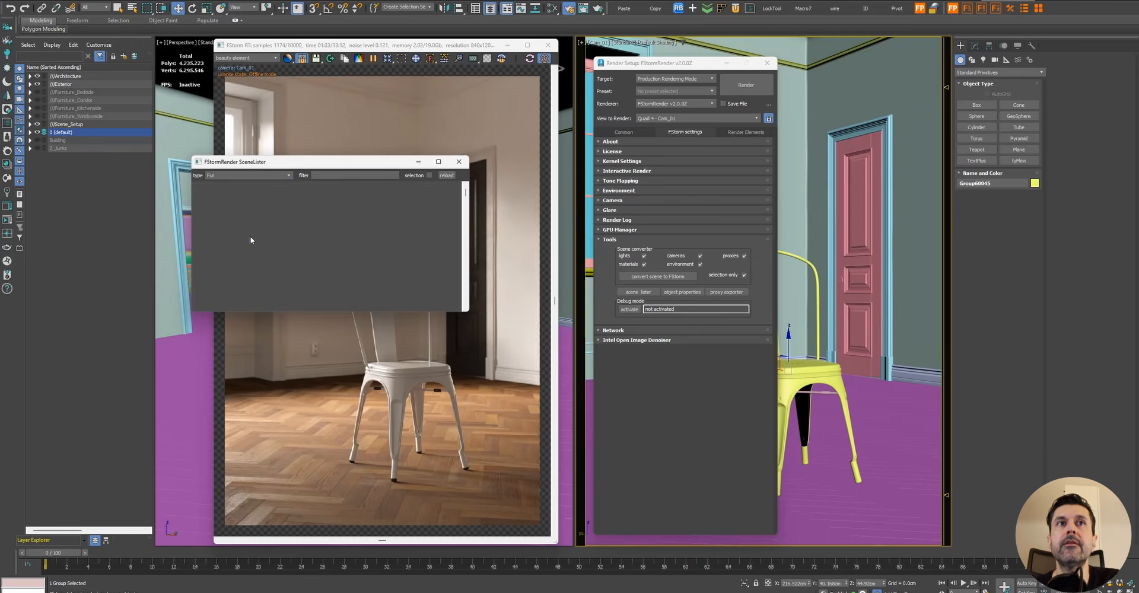
click(244, 175)
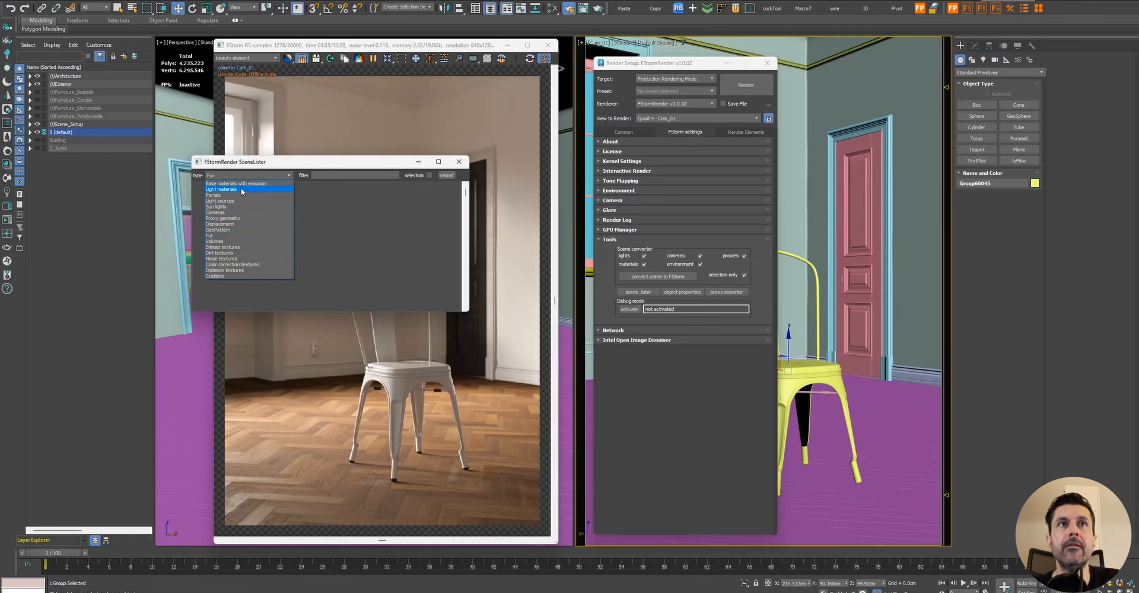
click(241, 187)
click(241, 175)
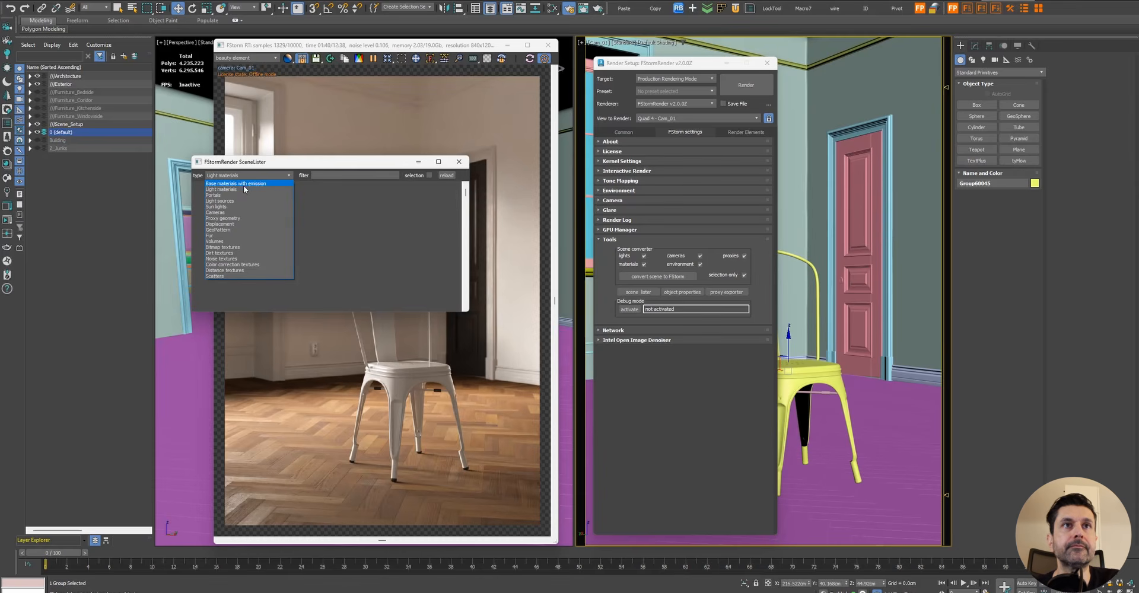
click(241, 206)
List the base materials with emission and the light sources in the scene lister
click(251, 176)
click(251, 176)
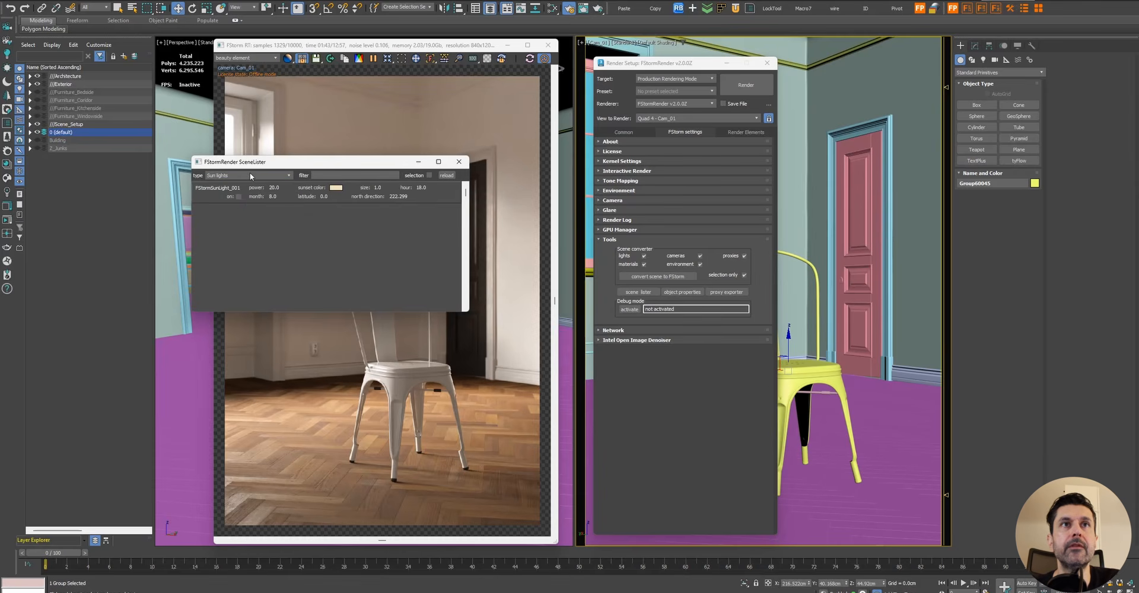
click(250, 176)
click(249, 183)
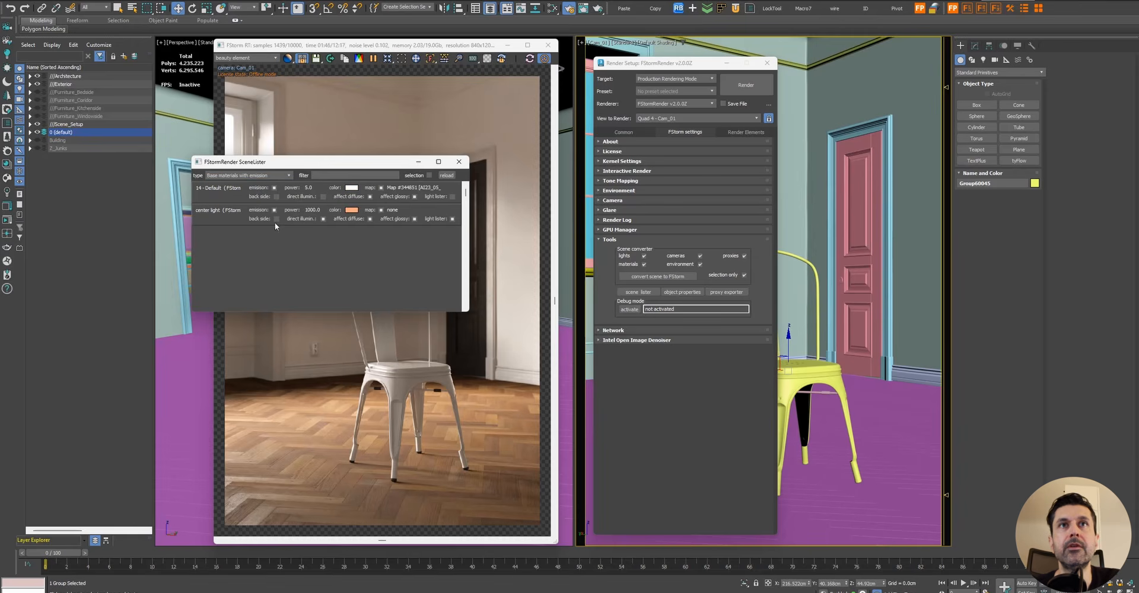
scroll(351, 272, up, 3)
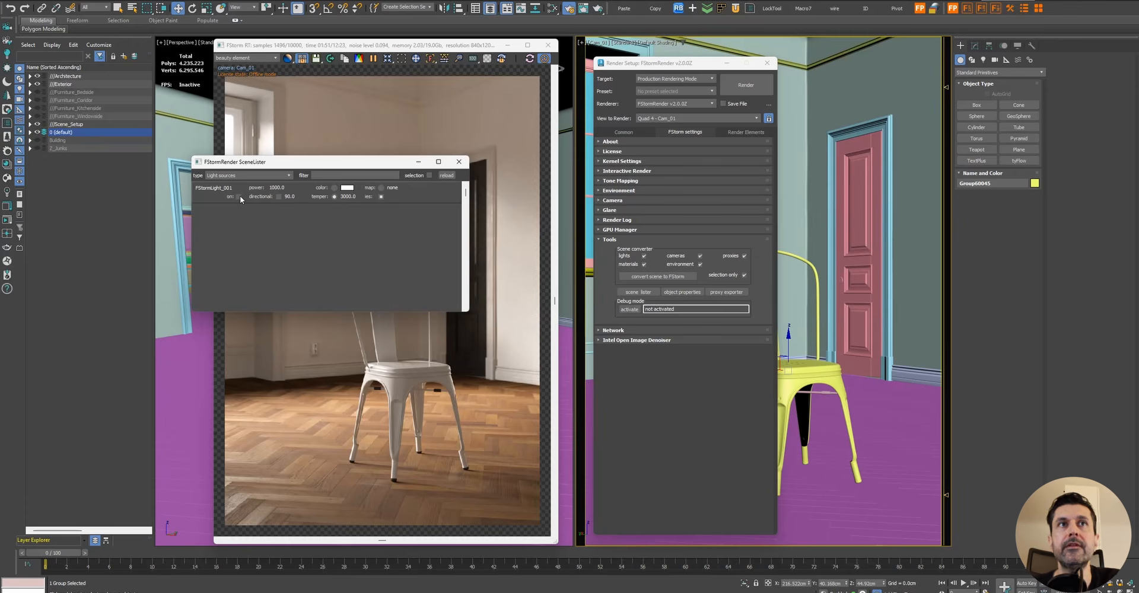
List the color correction textures, enlarge the scene lister window and look through the entries
click(240, 175)
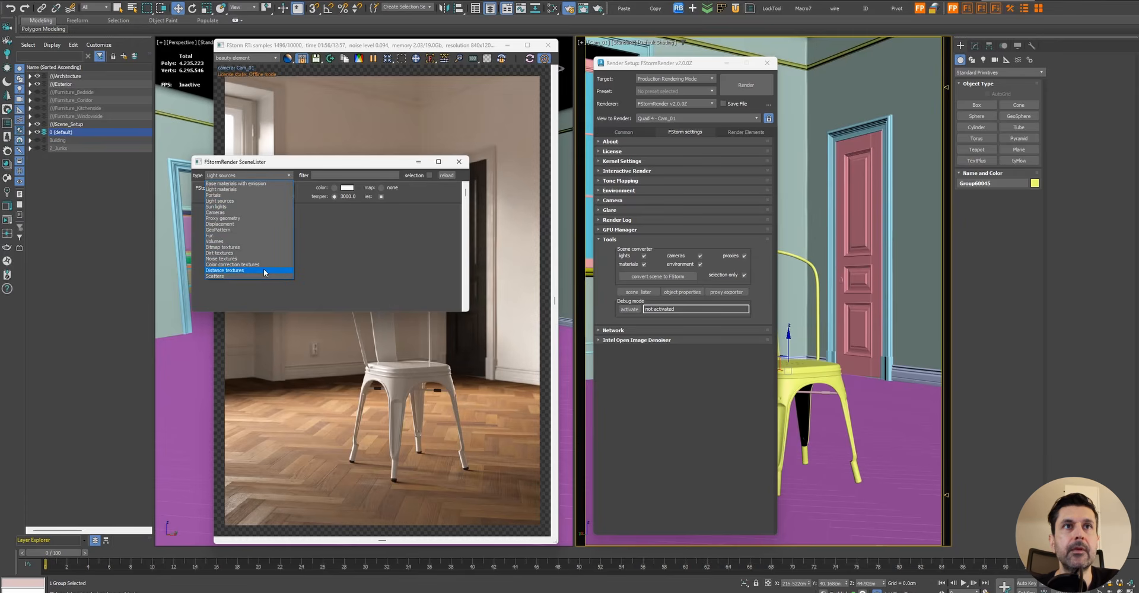
click(264, 269)
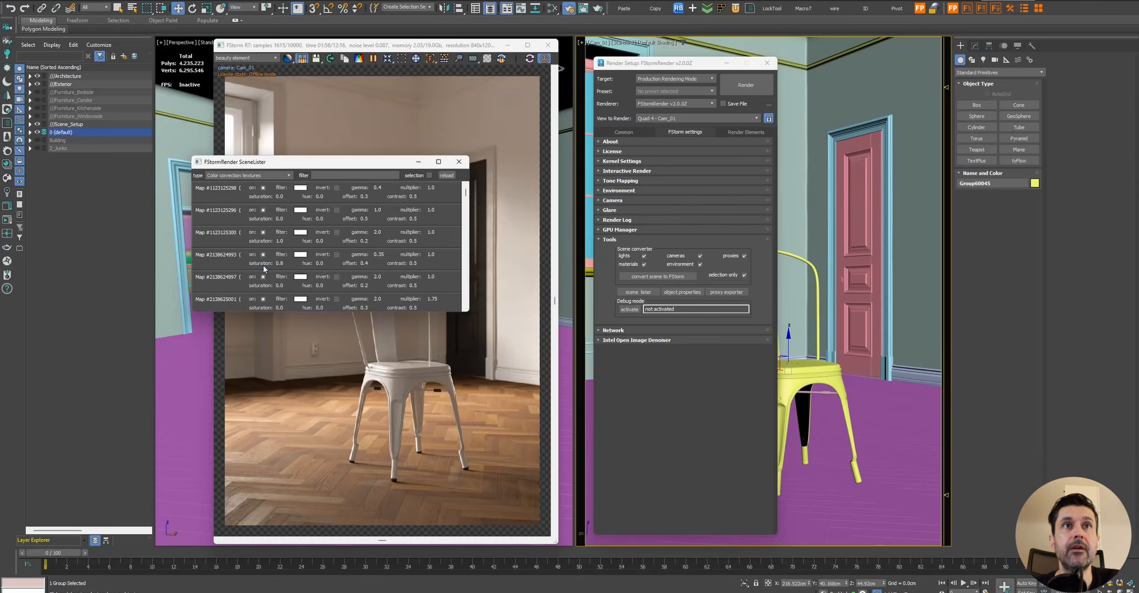
drag(461, 311, 462, 457)
scroll(352, 240, down, 3)
mouse_move(466, 222)
mouse_down()
mouse_move(468, 199)
mouse_move(468, 237)
mouse_up()
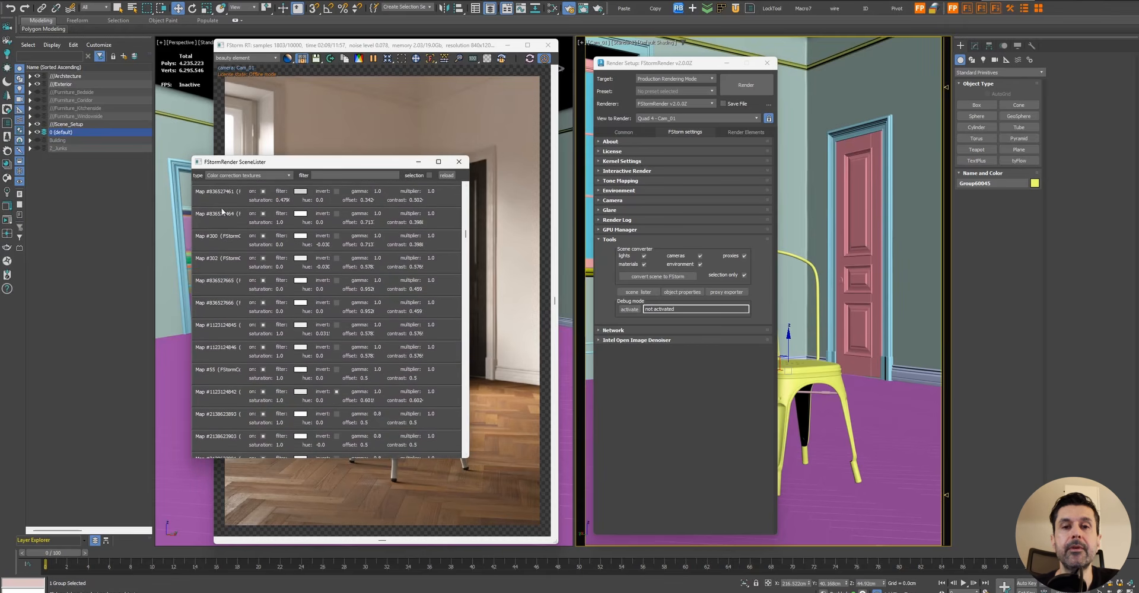
Return the scene lister to base materials with emission and close it
click(259, 176)
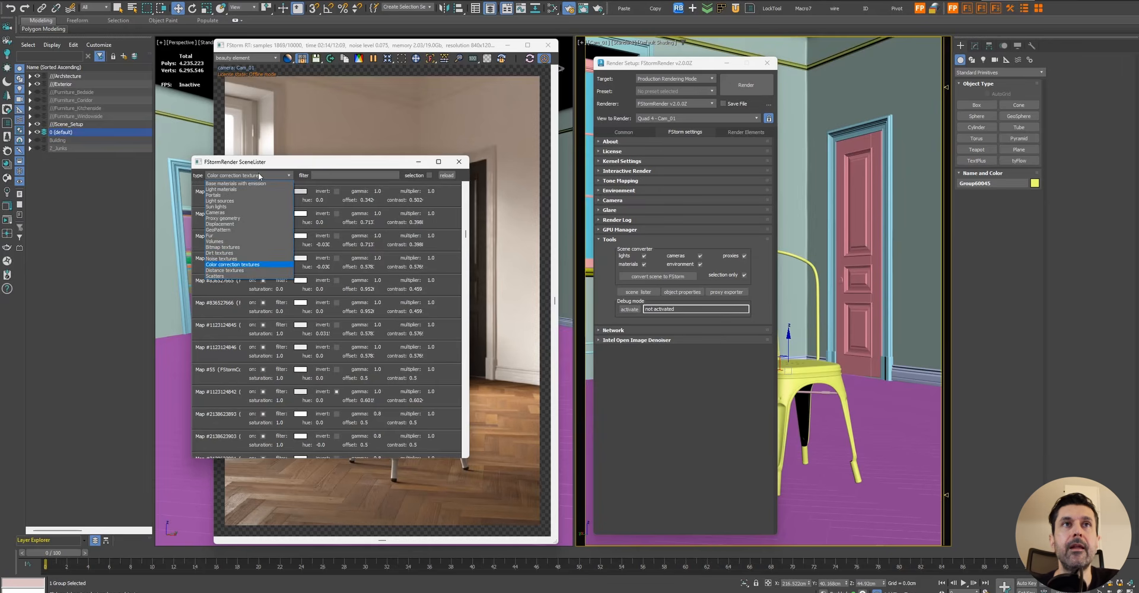
click(256, 184)
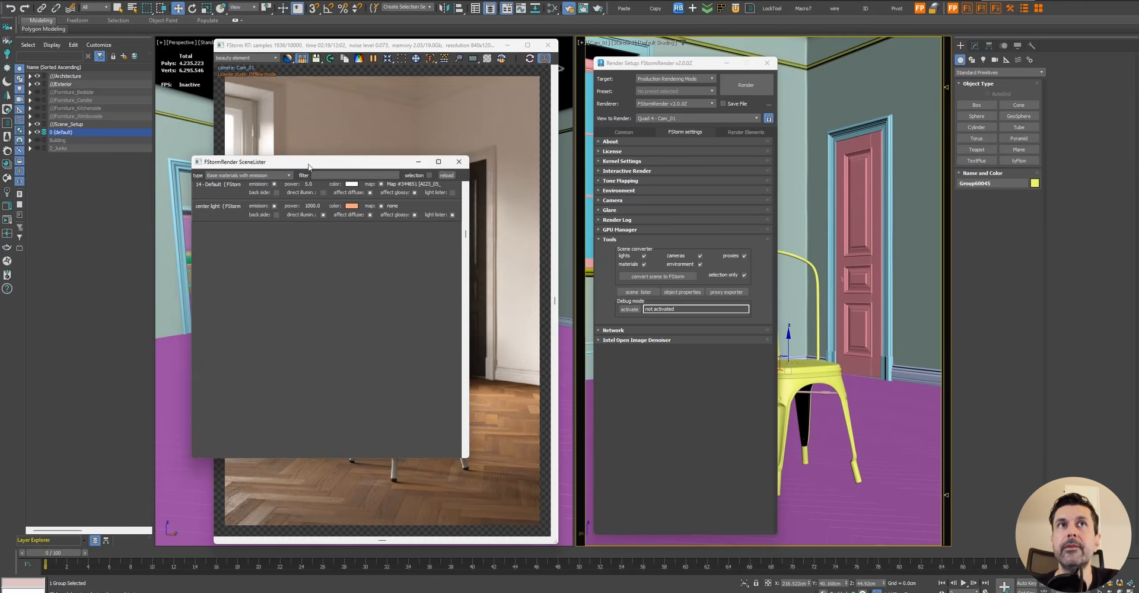
click(459, 162)
Turn the chair's visible to camera option off and back on in FStorm object properties and accept the dialog
click(682, 291)
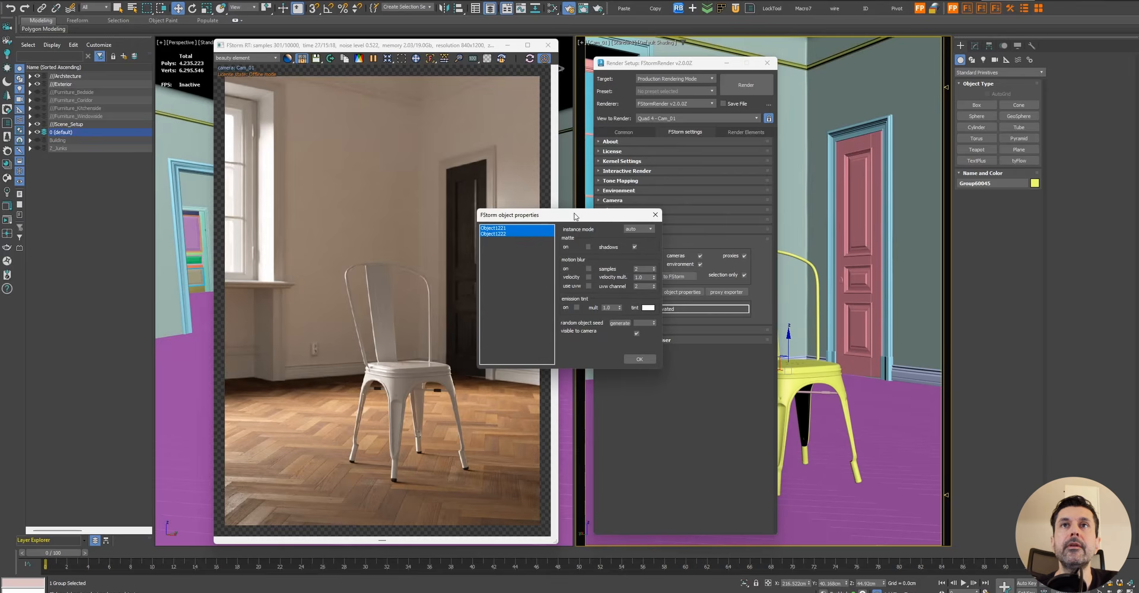
drag(517, 218, 463, 154)
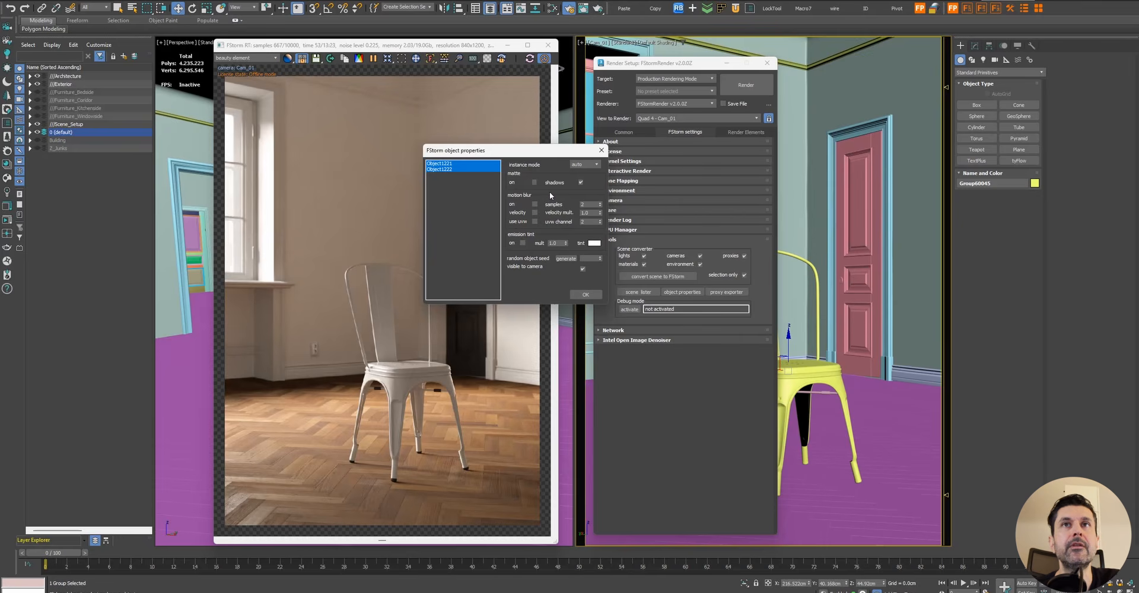
click(581, 268)
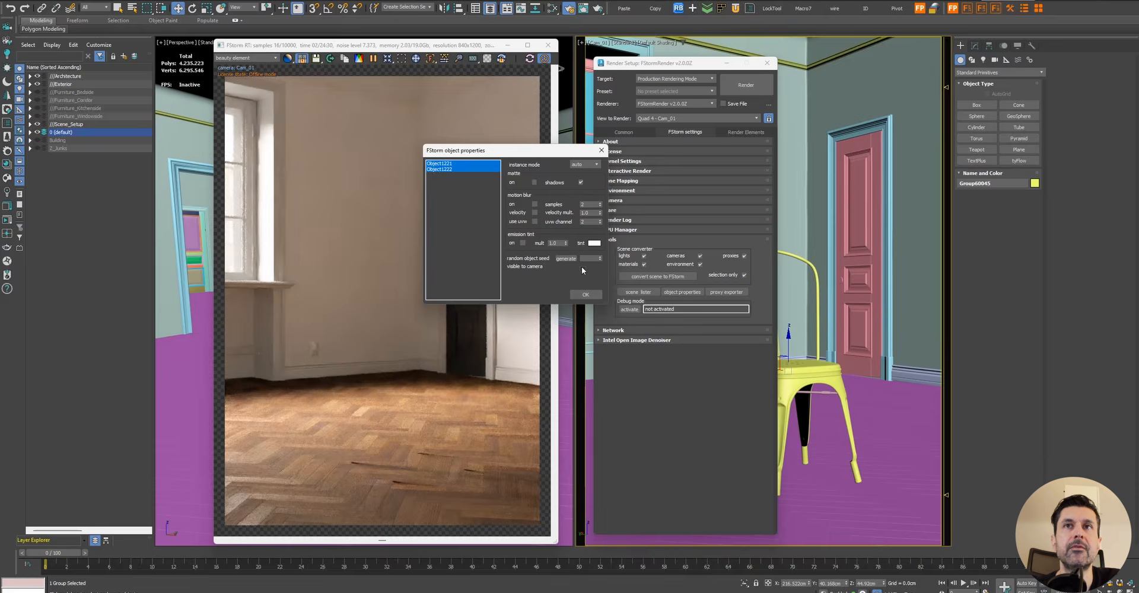
click(581, 268)
click(583, 295)
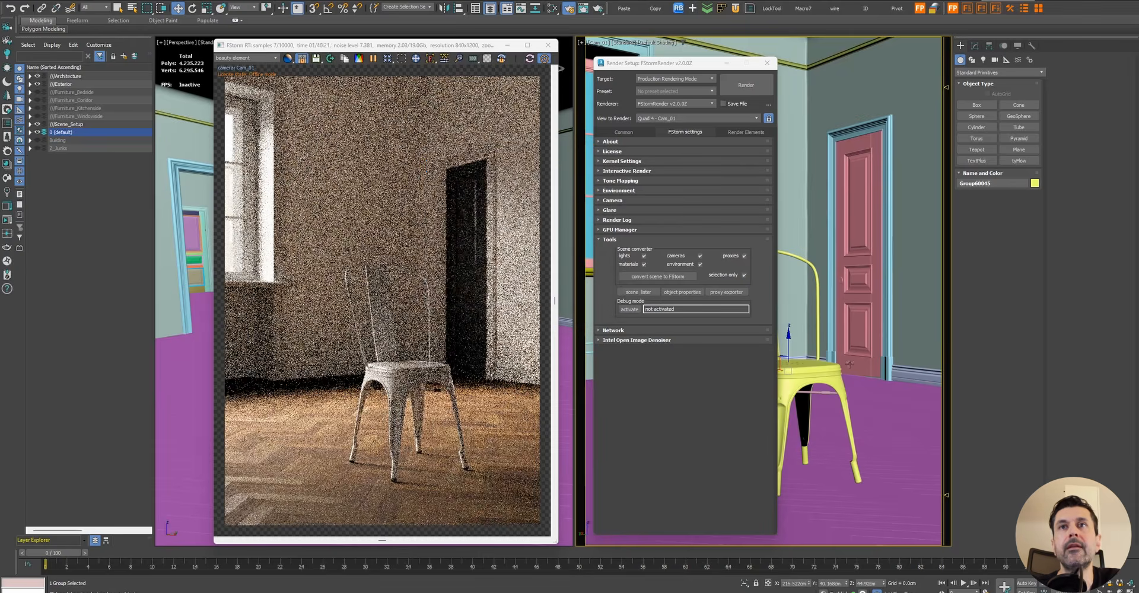
Turn off Renderable for the chair group in its 3ds Max Object Properties
right_click(895, 362)
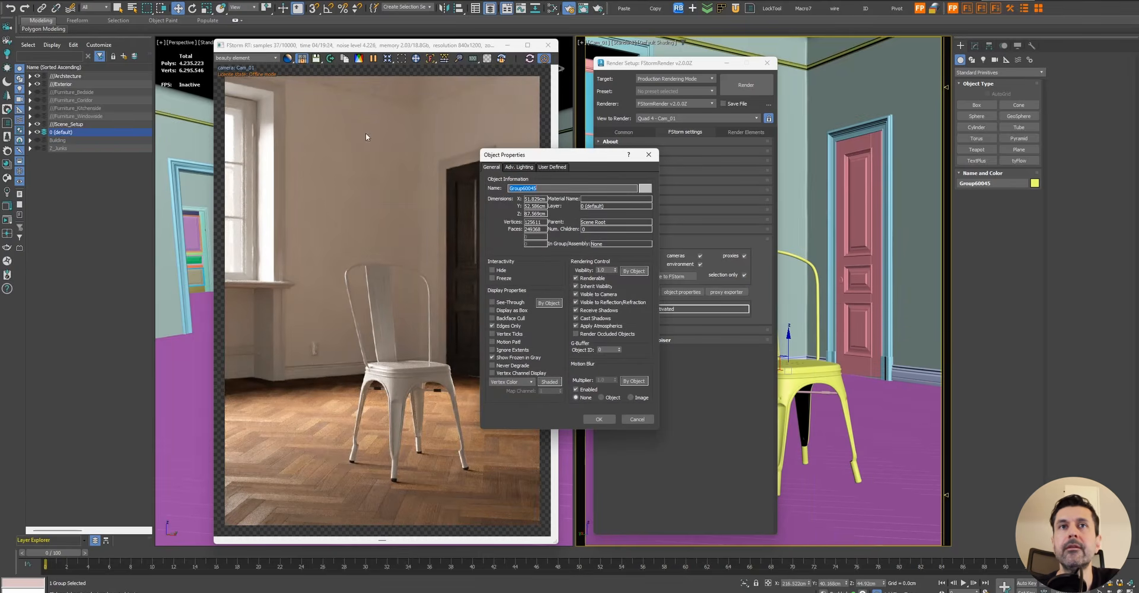
drag(566, 158, 588, 157)
click(612, 274)
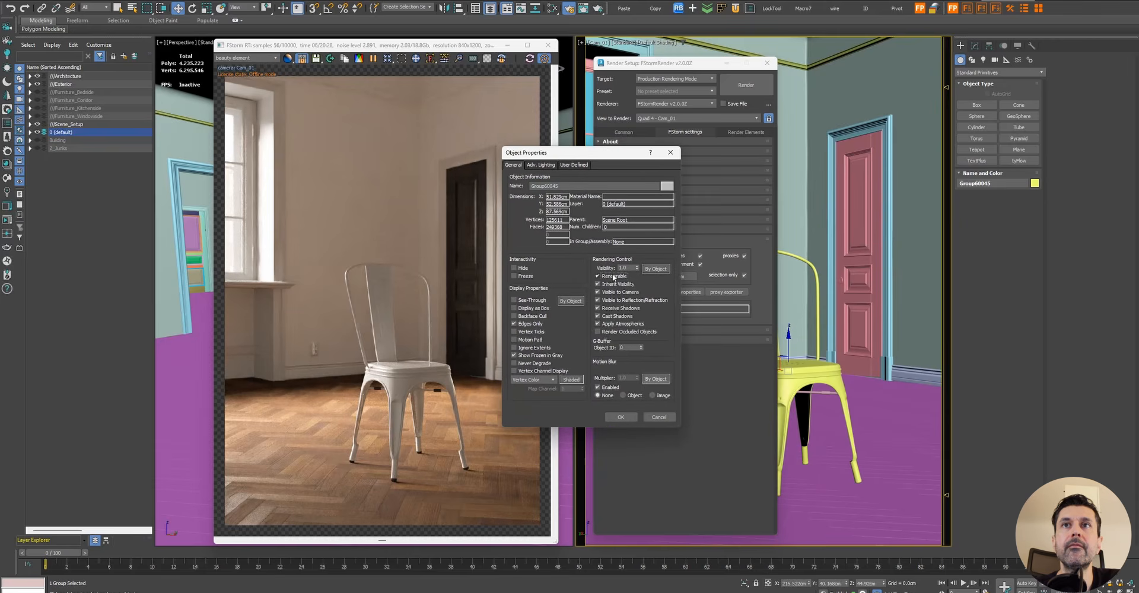
click(620, 417)
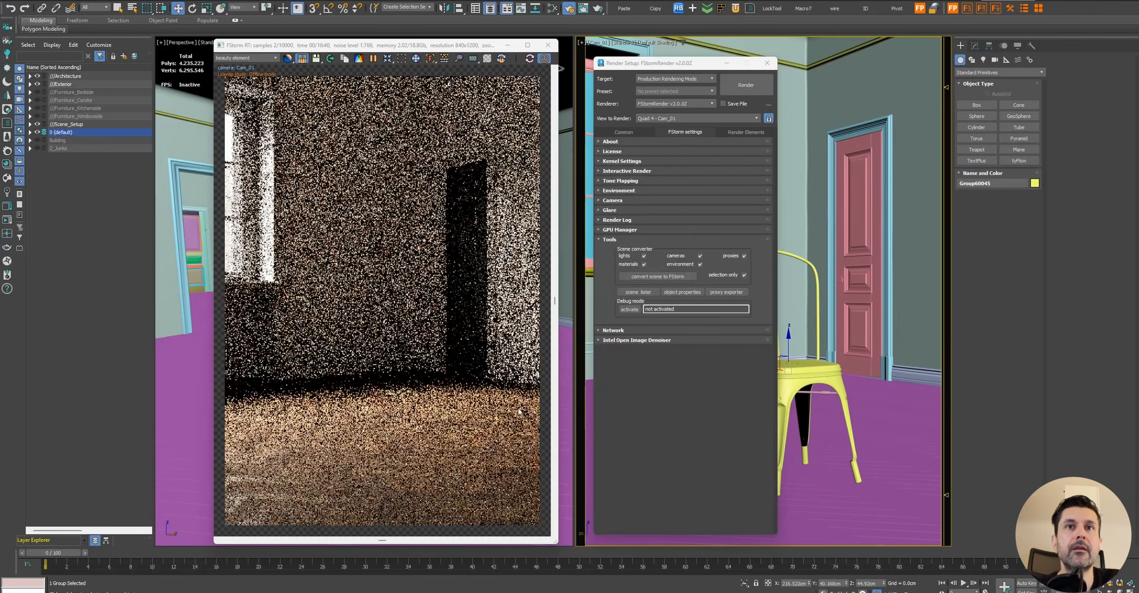
Turn Renderable back on and Visible to Camera off in the chair group's Object Properties
right_click(810, 376)
click(834, 455)
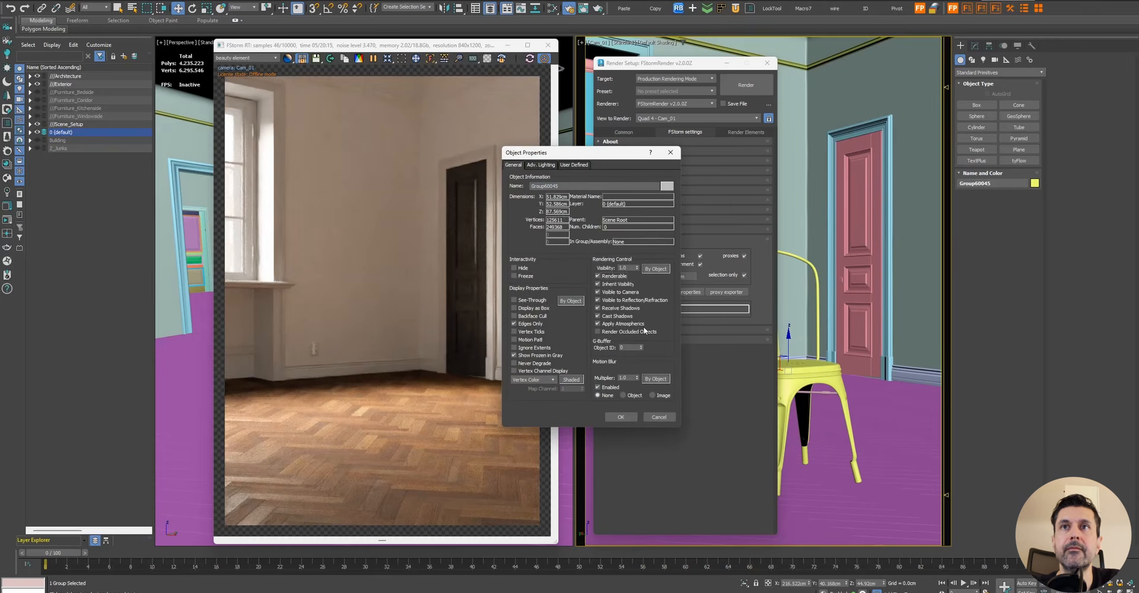
click(624, 419)
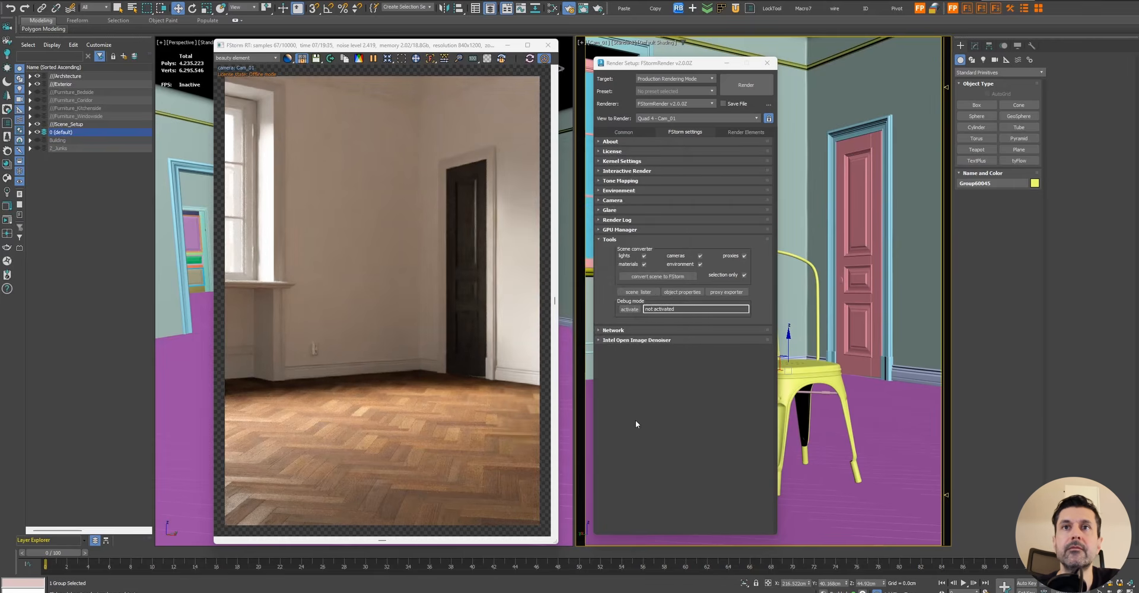
Turn Visible to Camera back on in the chair group's 3ds Max Object Properties
right_click(812, 367)
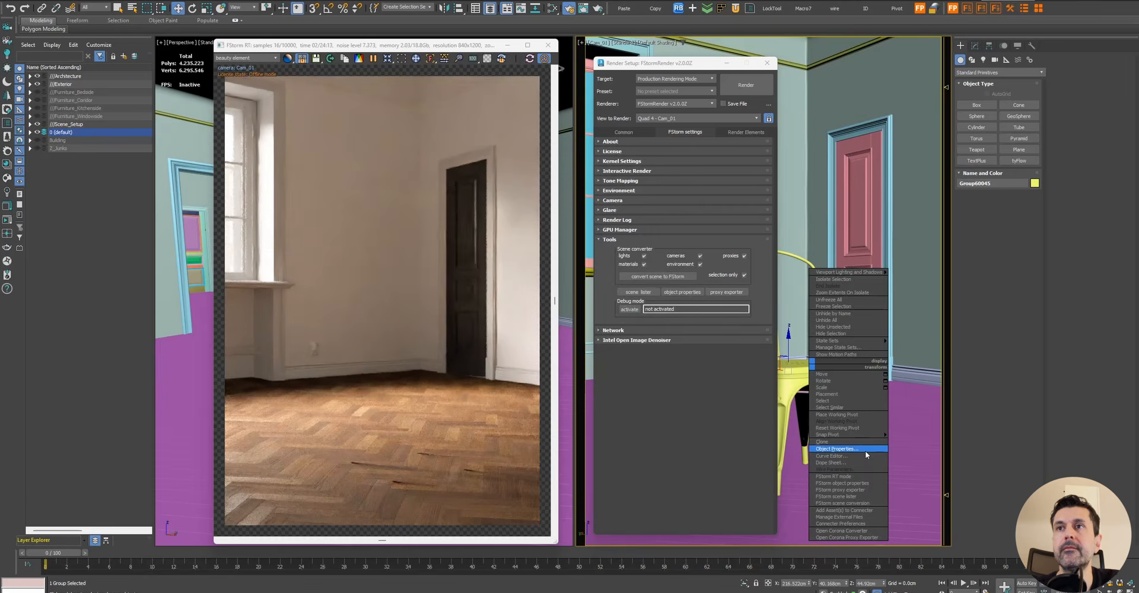
click(848, 449)
click(606, 292)
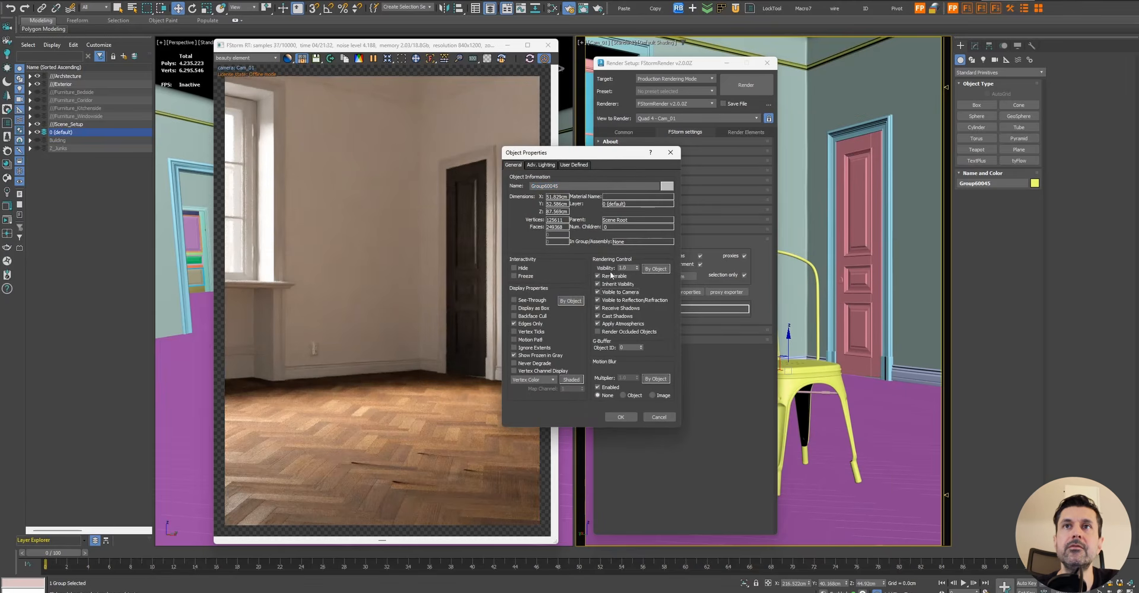
click(630, 417)
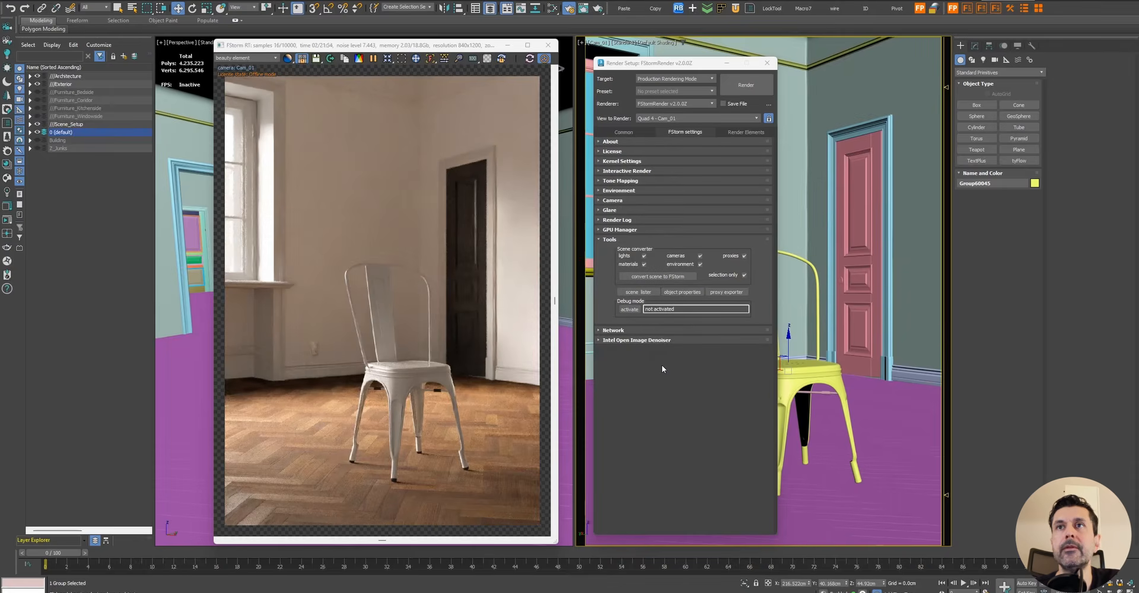
Open the FStorm proxy exporter, enable animation export and replace with proxy, and cancel without exporting
click(725, 291)
drag(561, 272, 471, 243)
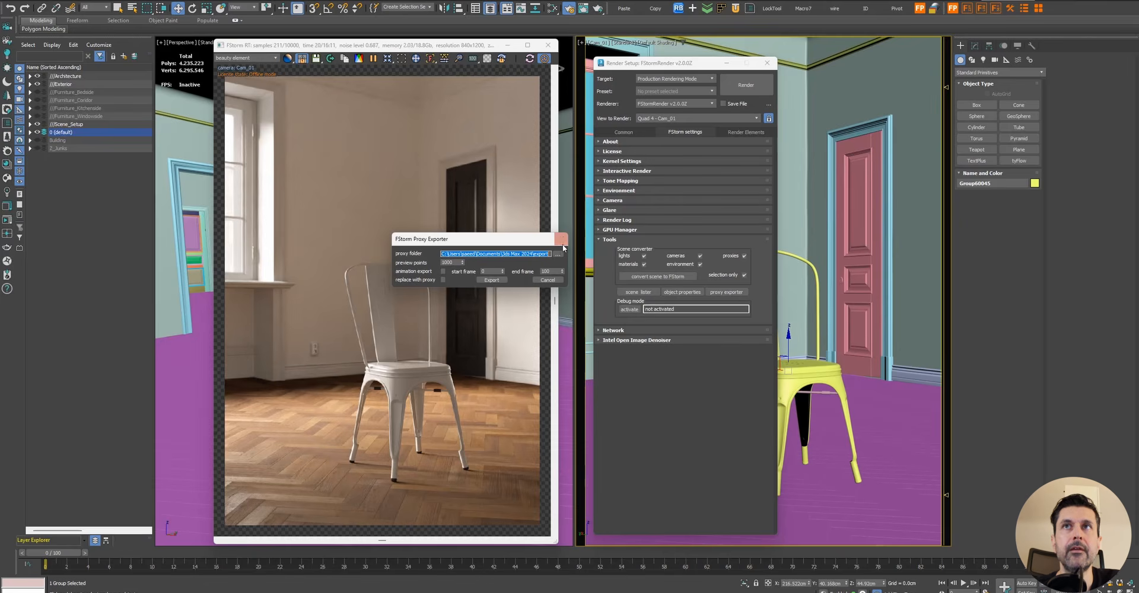
drag(457, 240, 532, 234)
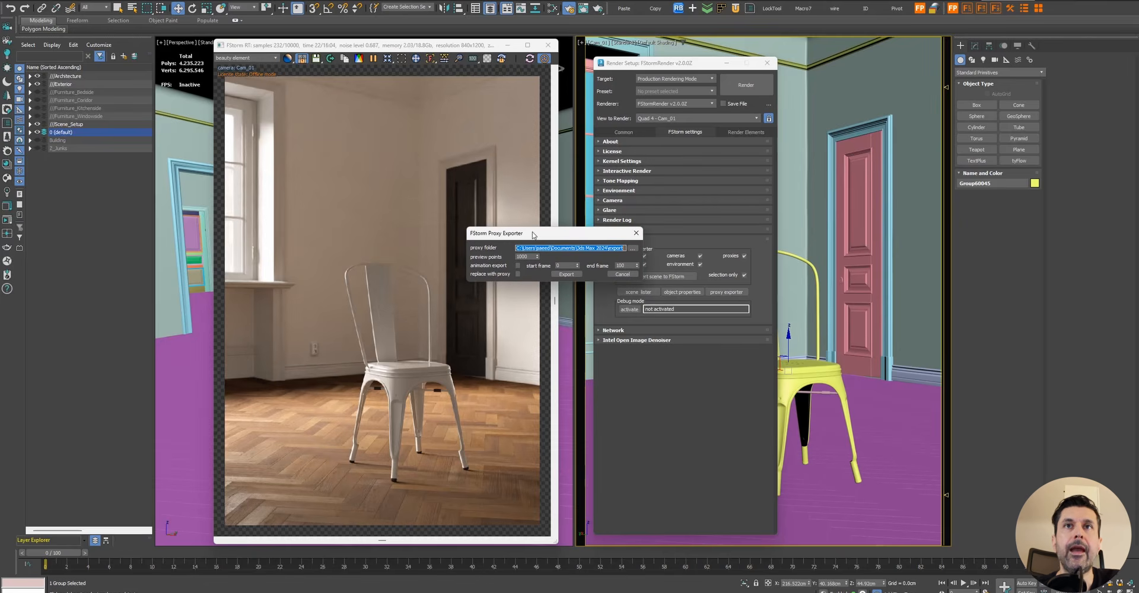
click(517, 265)
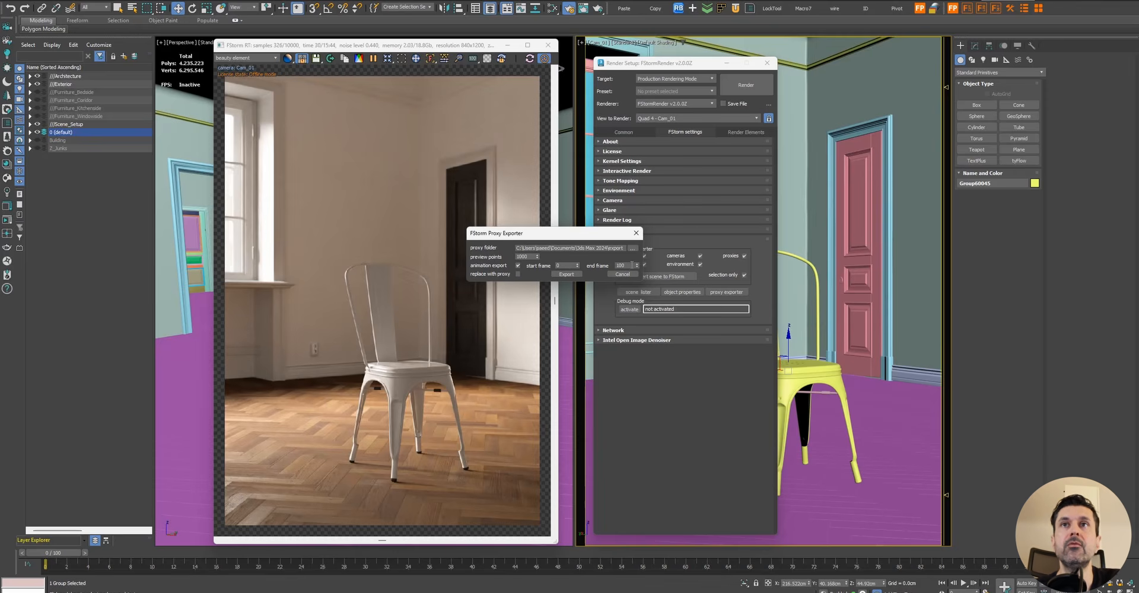
click(516, 274)
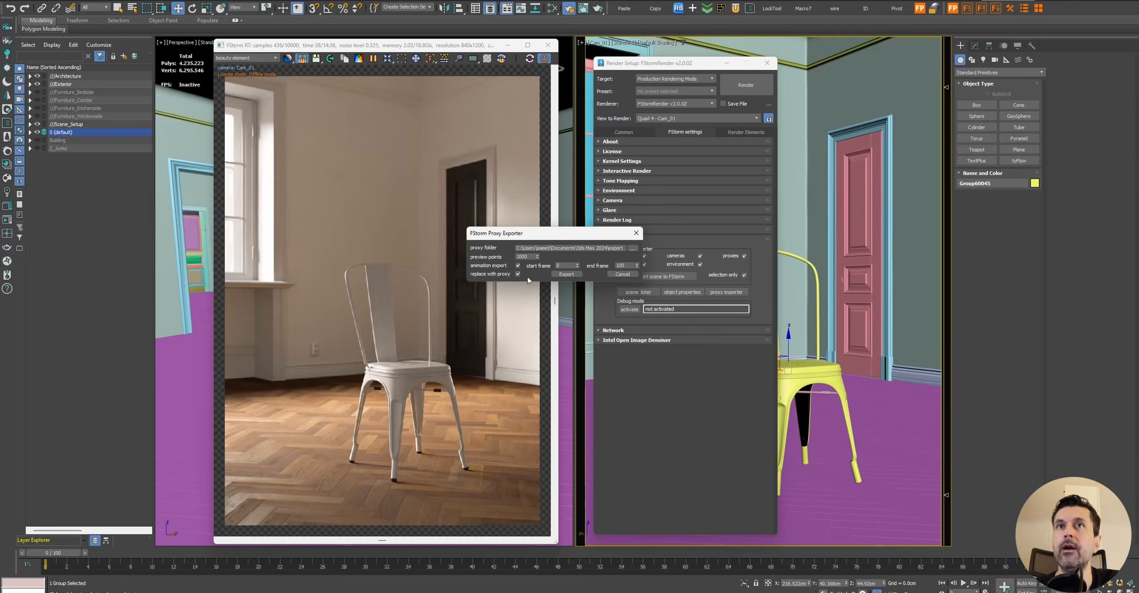
click(628, 275)
Examine the GPU Manager and Render Log sections of the FStorm settings
click(615, 239)
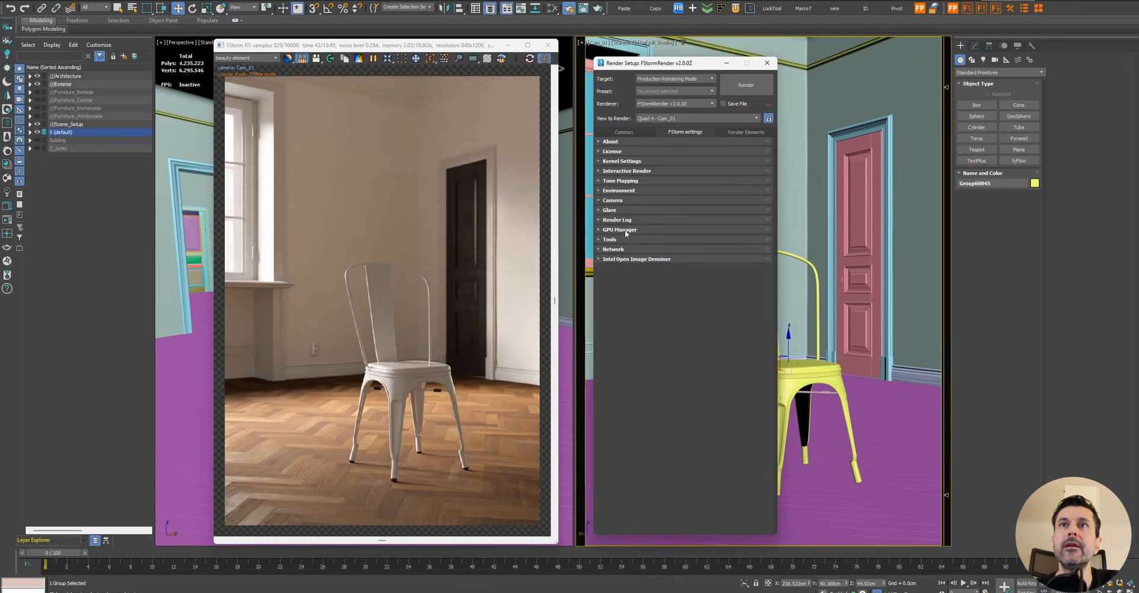
click(626, 232)
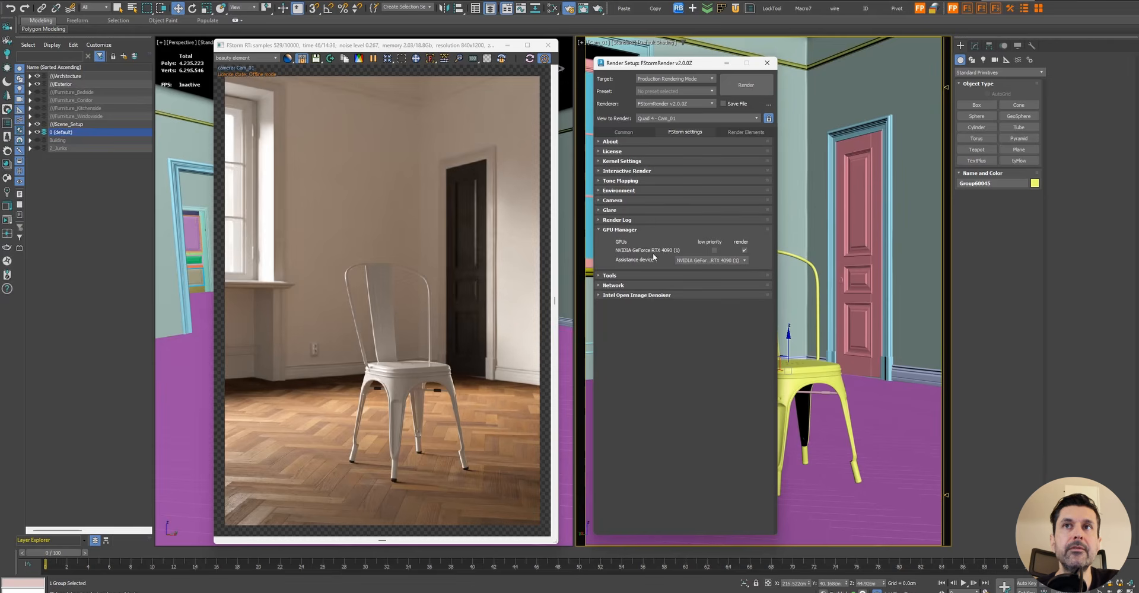
click(618, 230)
click(621, 220)
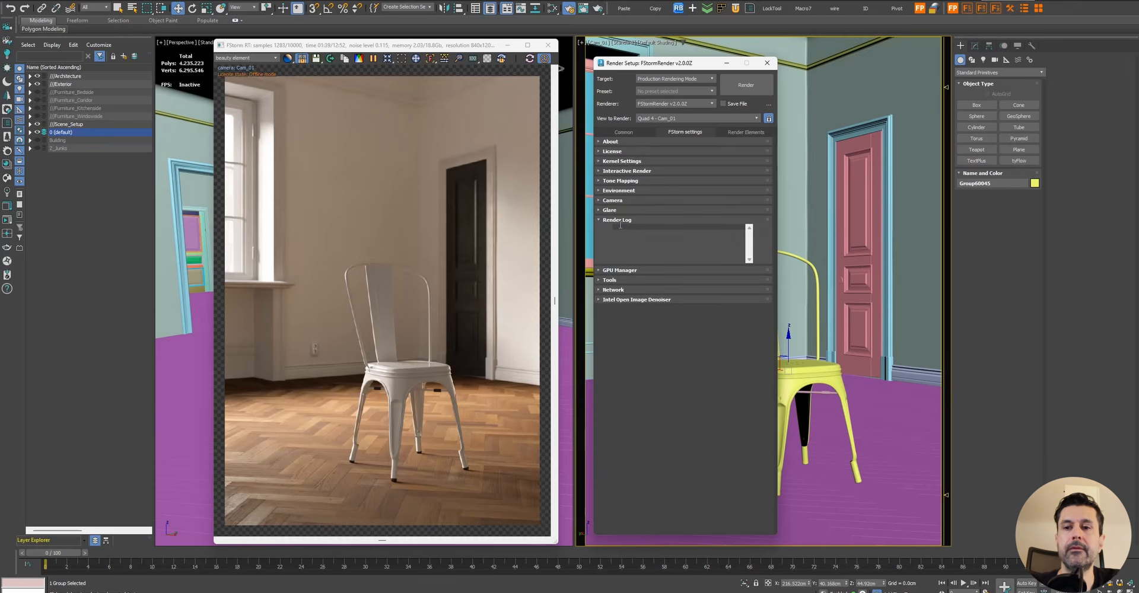
click(623, 220)
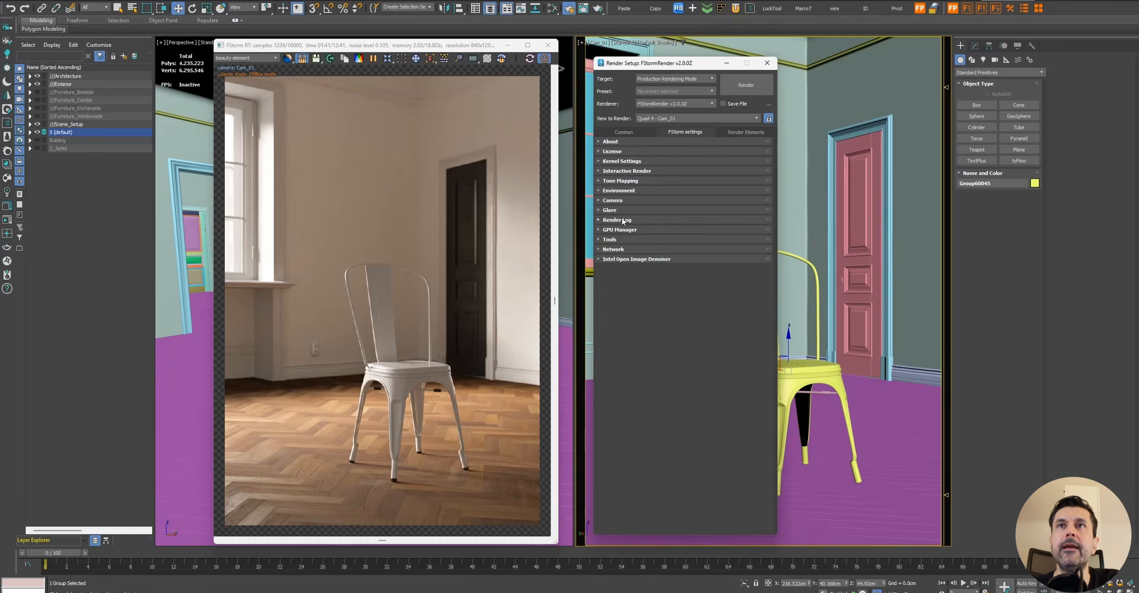
Turn on glare in the FStorm render settings
click(614, 211)
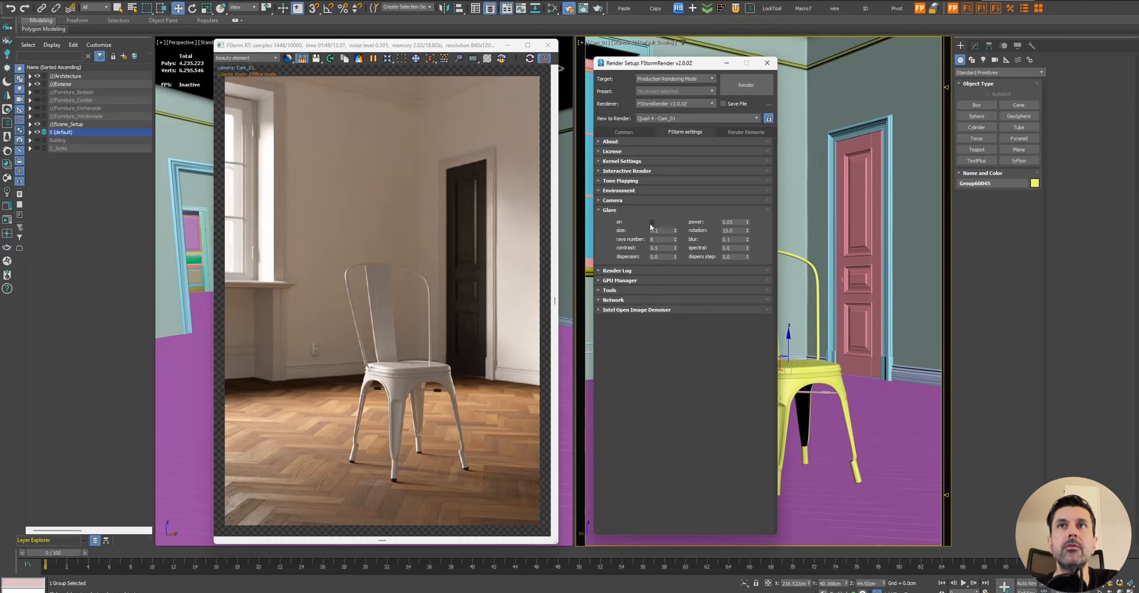
click(652, 222)
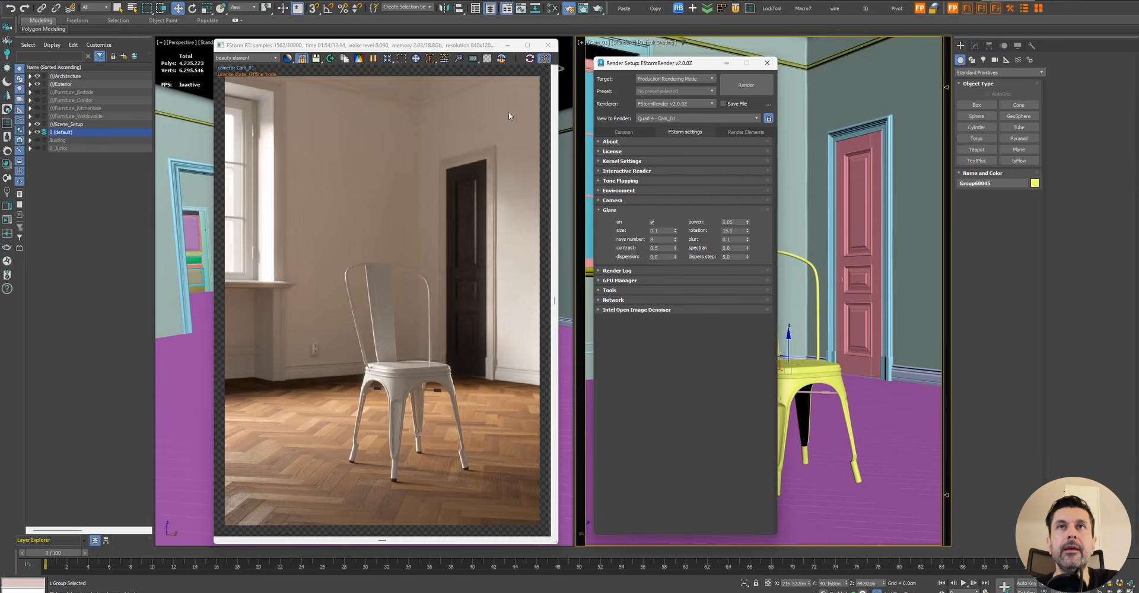
Select the Cam_01 camera and enable both the glare override and glare itself in its parameters
click(600, 44)
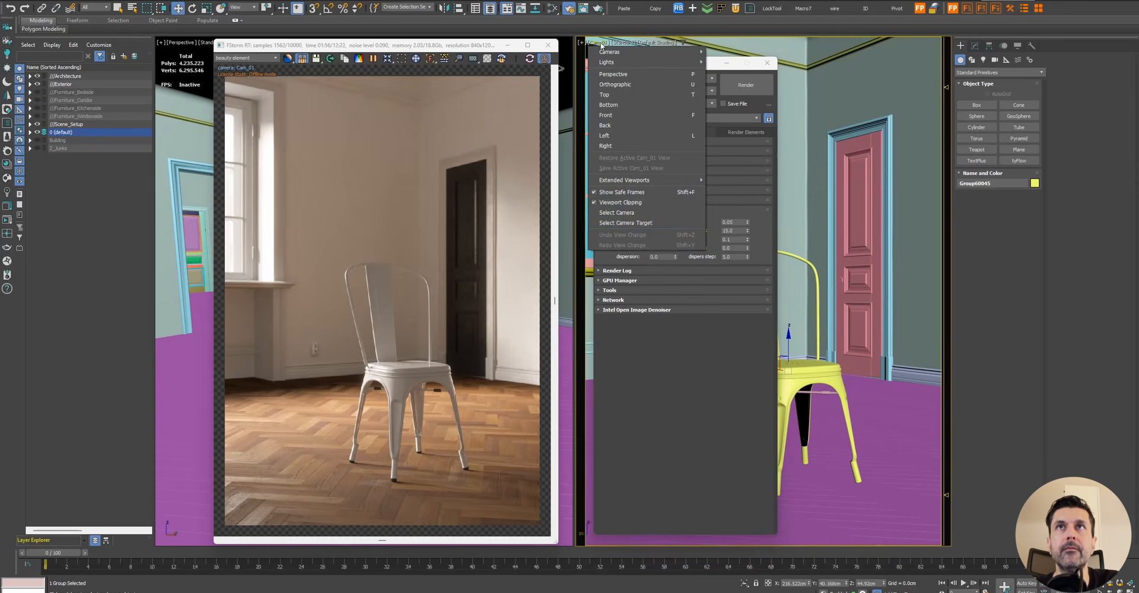
click(635, 213)
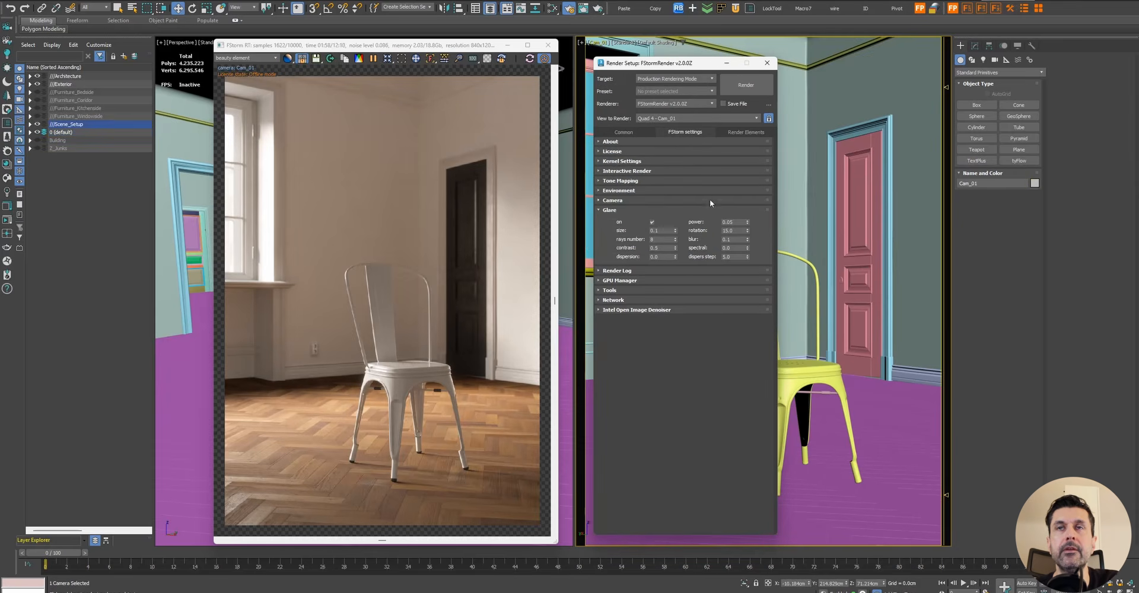
click(975, 46)
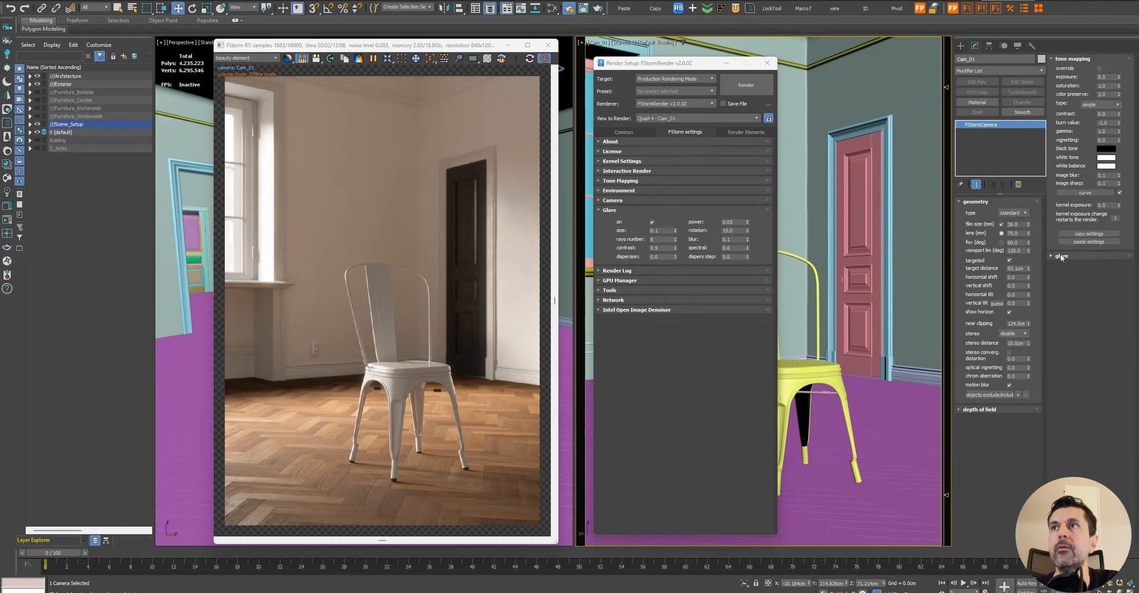
click(991, 204)
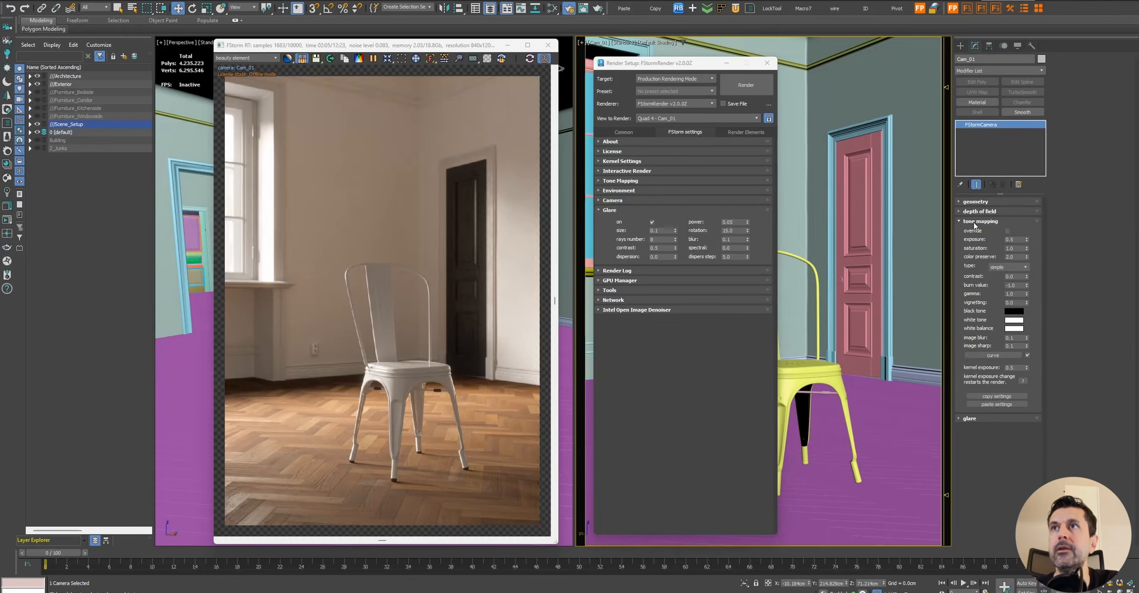
click(977, 220)
click(988, 231)
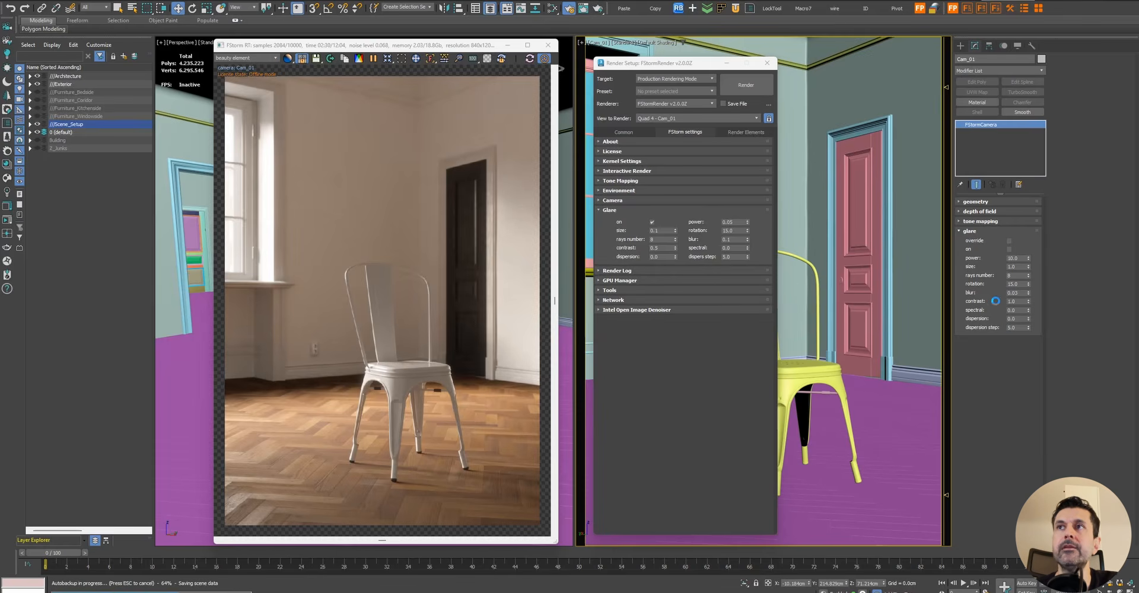
click(1009, 240)
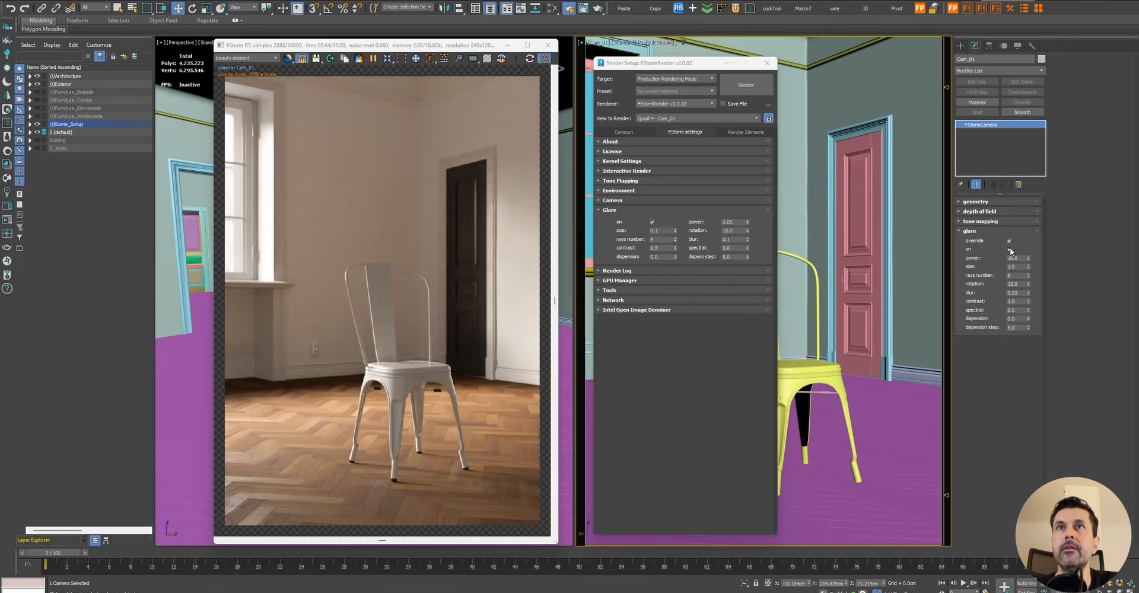
click(1009, 249)
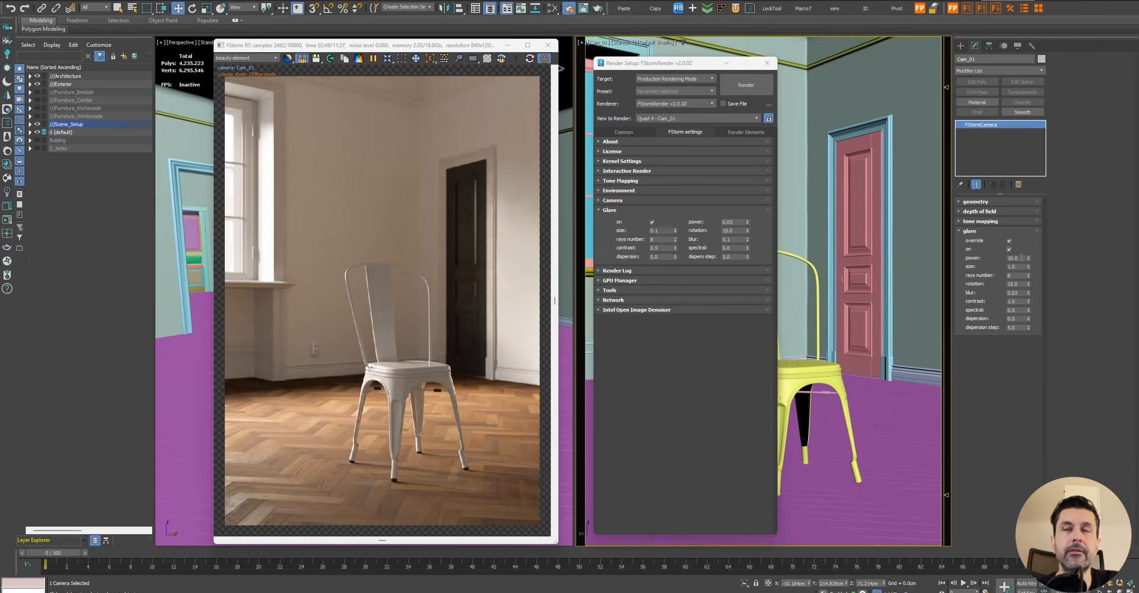
Try a glare power of 100 on Cam_01, and reduce it to 0.1
click(1014, 258)
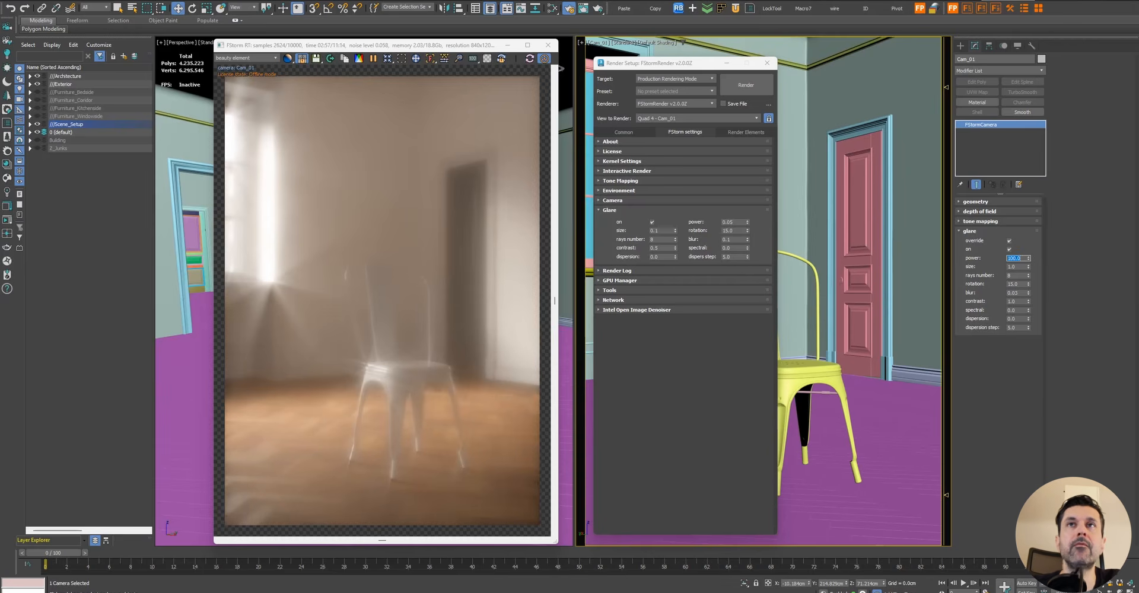
click(1019, 265)
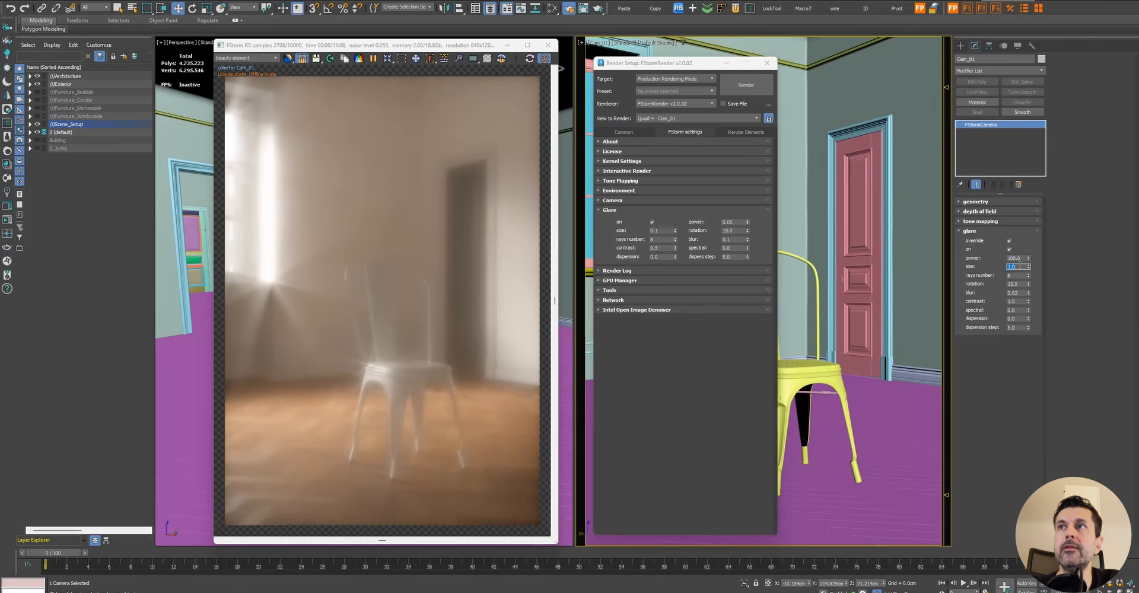
click(1015, 258)
text(1)
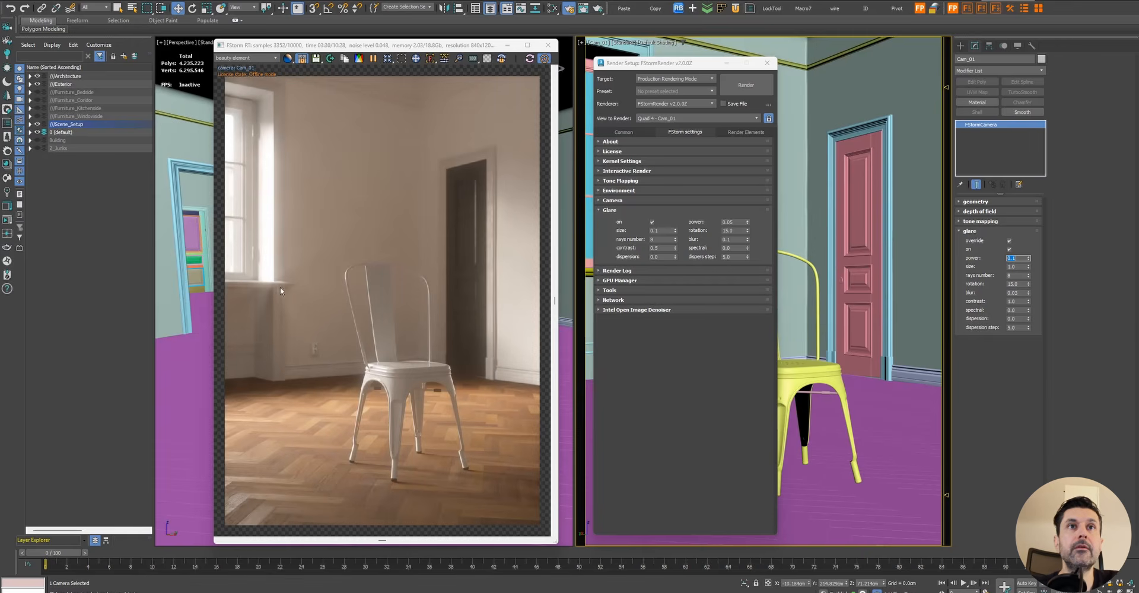
key(Tab)
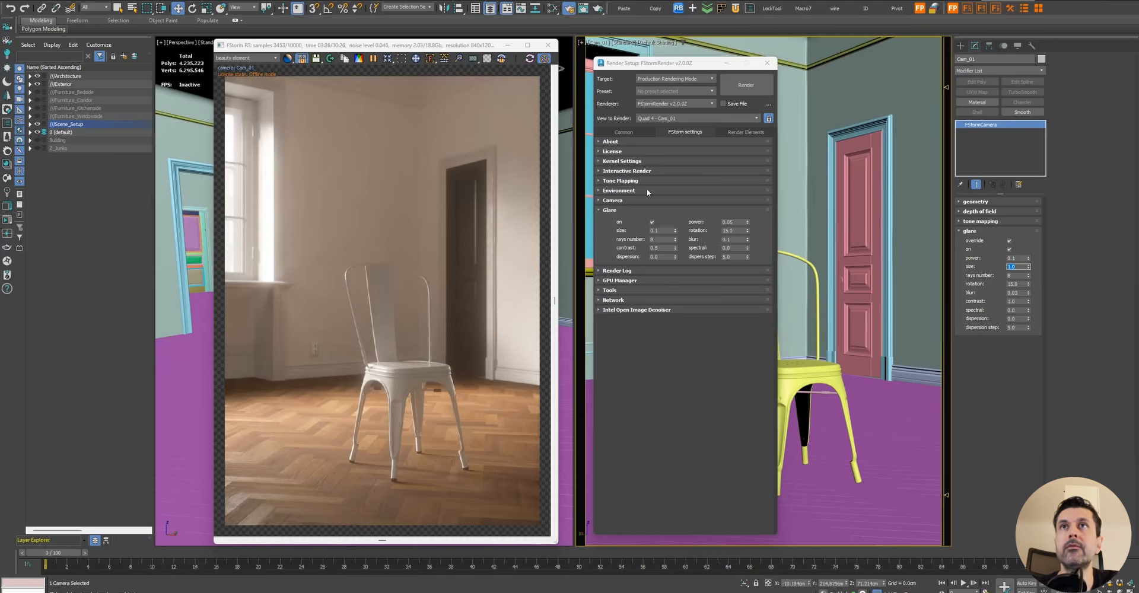
Unhide the Furniture_Coridor layer, move the FStorm light near the door to the 0 (default) layer, and hide the furniture layer again
click(37, 101)
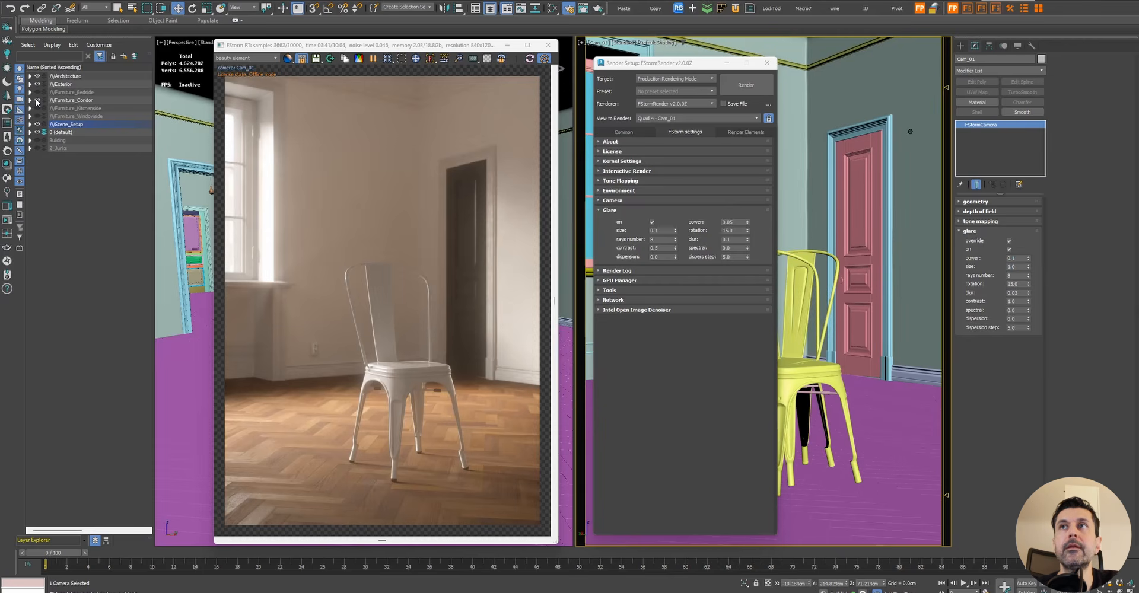
click(911, 131)
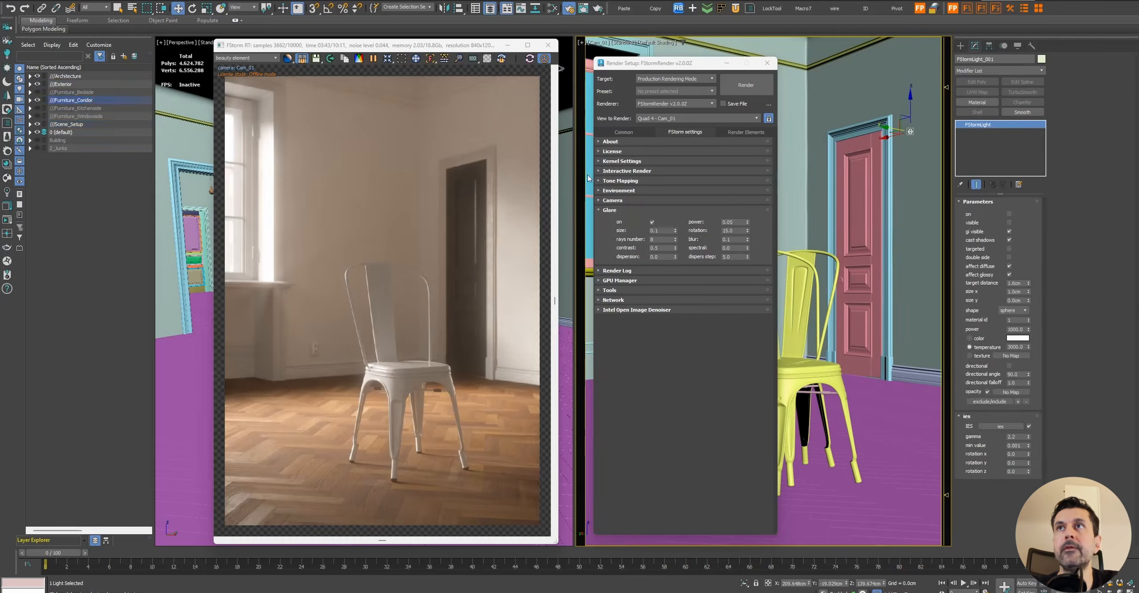
right_click(70, 99)
mouse_move(138, 121)
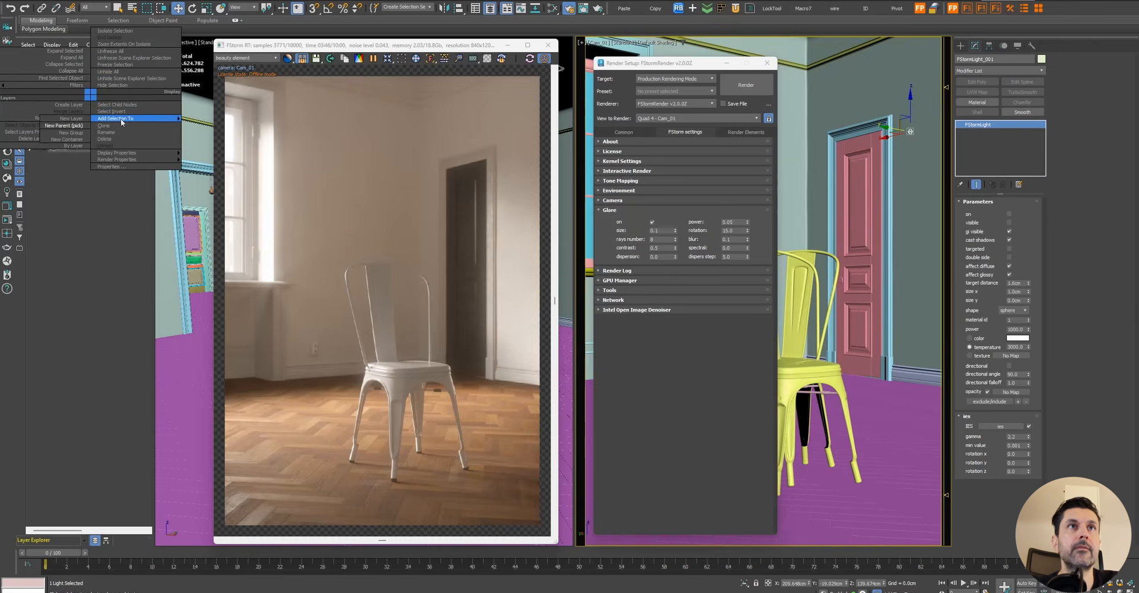
click(64, 125)
click(37, 101)
Turn on the FStorm light near the door and make it visible in the render
click(1009, 213)
click(529, 59)
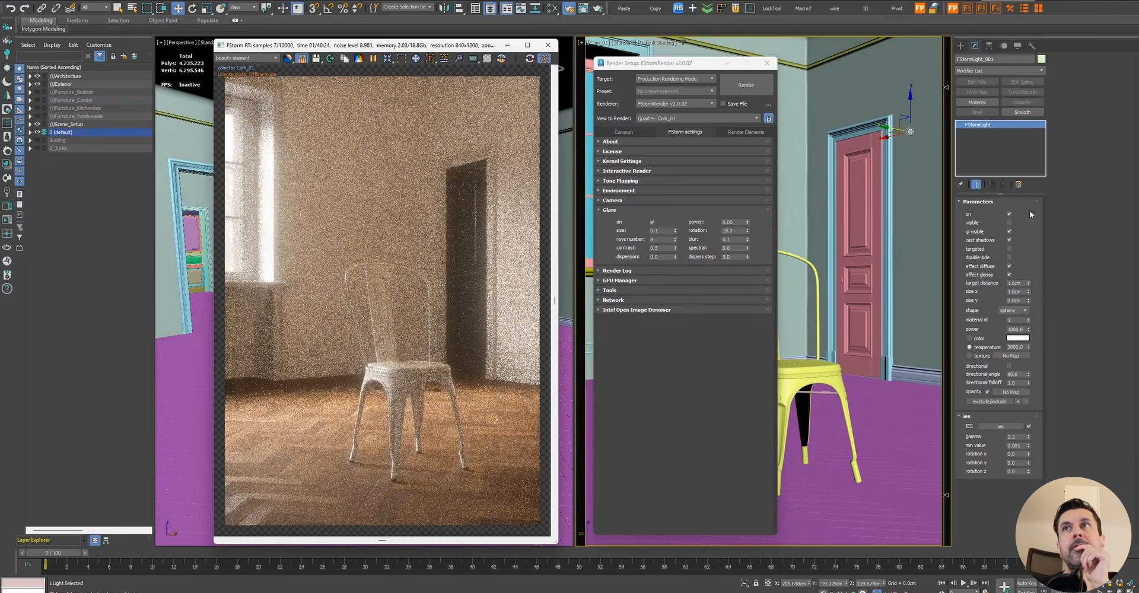
click(1009, 223)
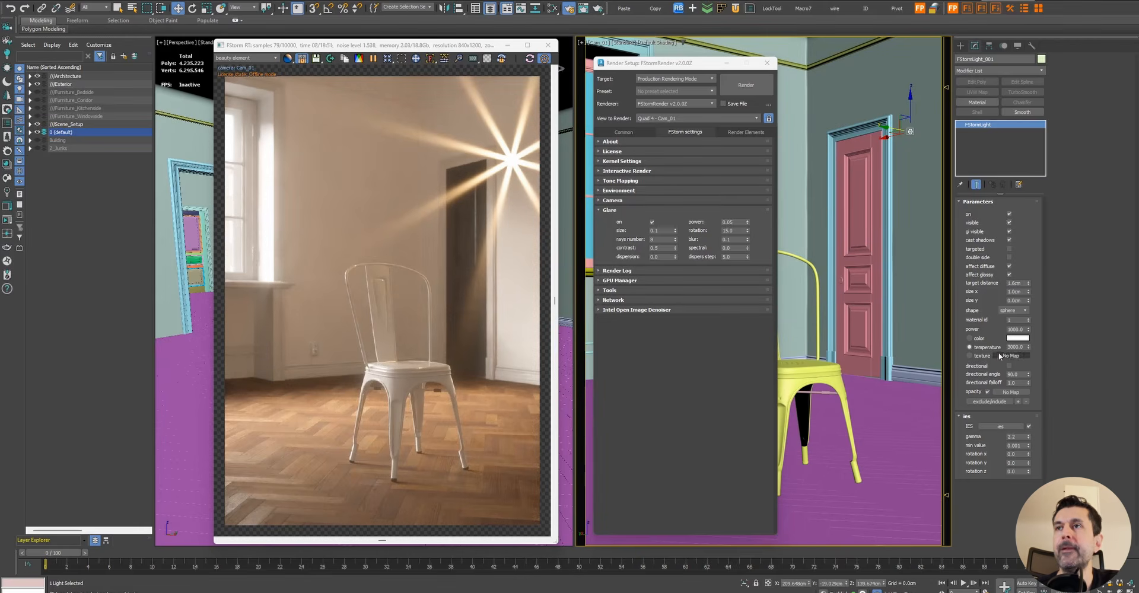
Collapse the light's parameters, select Cam_01 to show its glare settings, and move the Render Setup window beside them
click(977, 202)
click(974, 212)
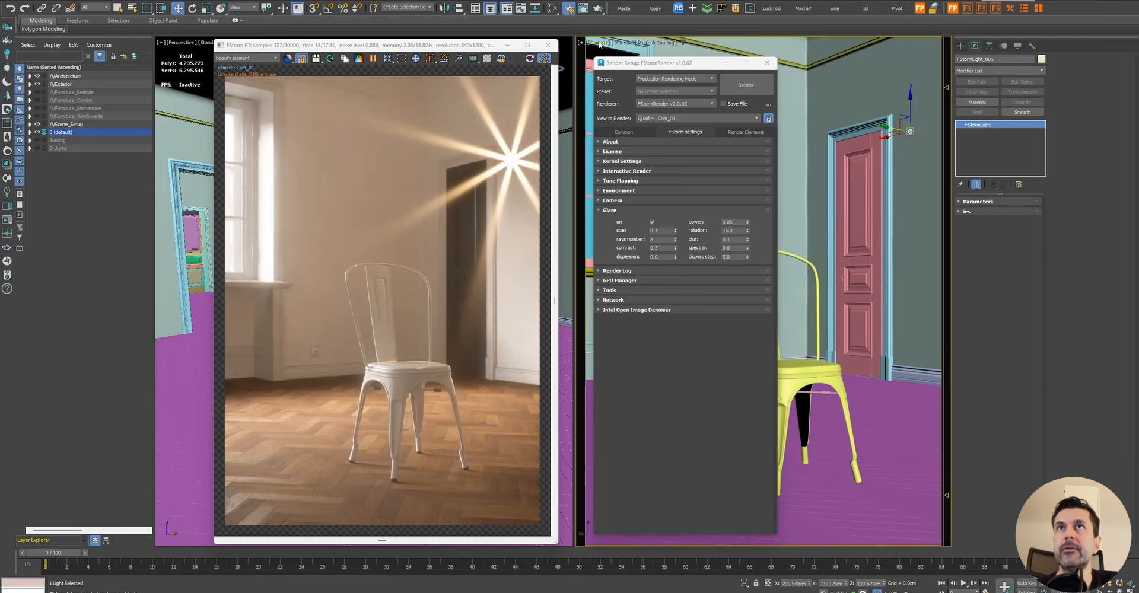
click(599, 43)
click(623, 223)
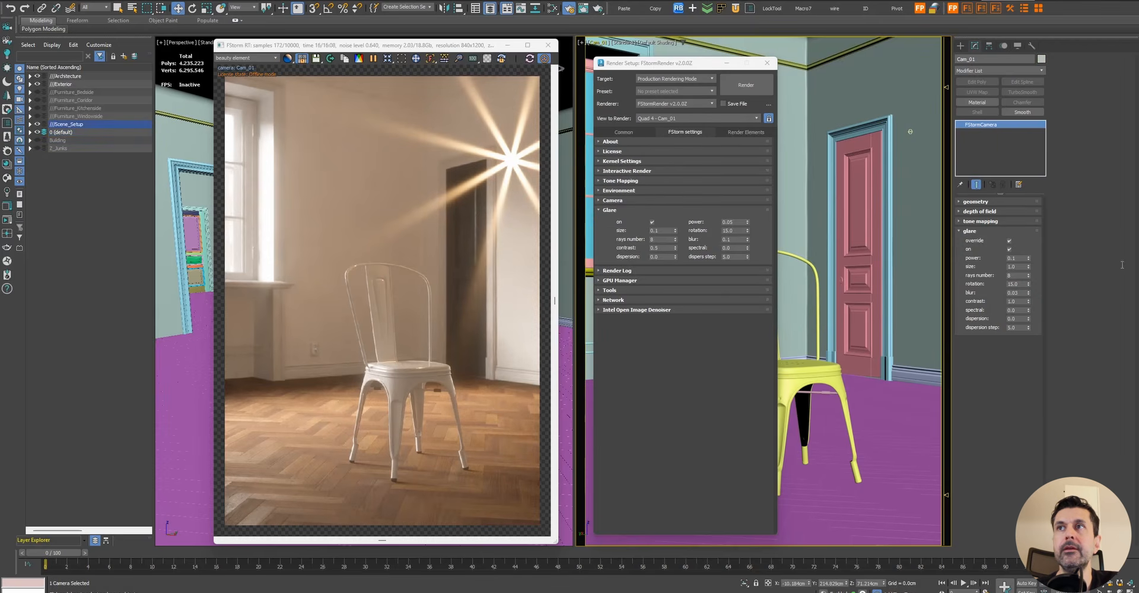
drag(666, 65, 835, 89)
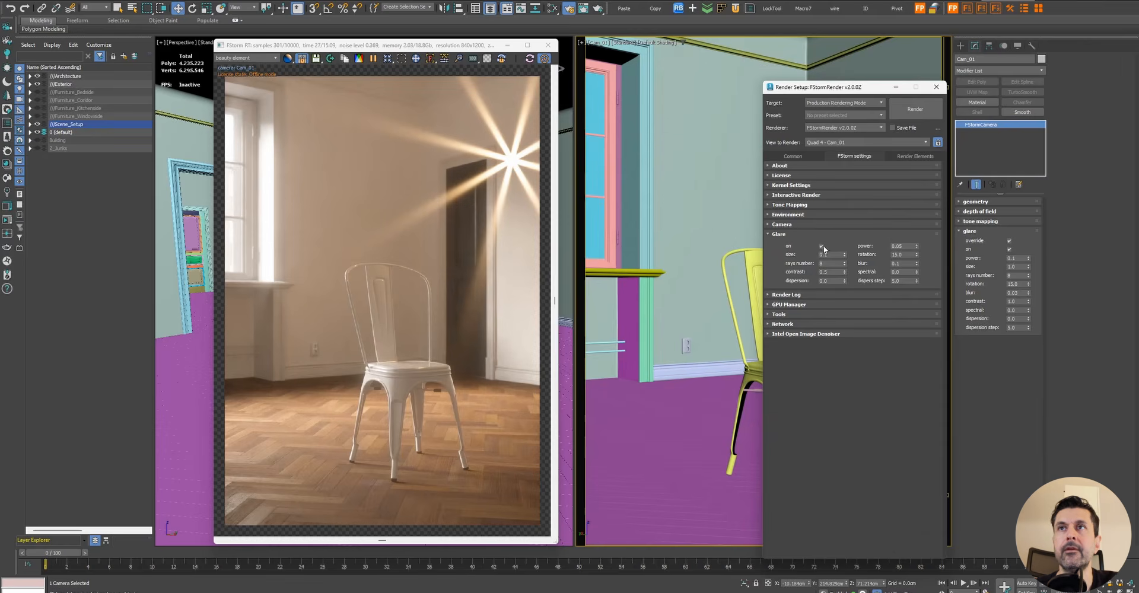
Turn Cam_01's glare off and back on to compare its effect around the visible light
click(1010, 251)
click(1010, 242)
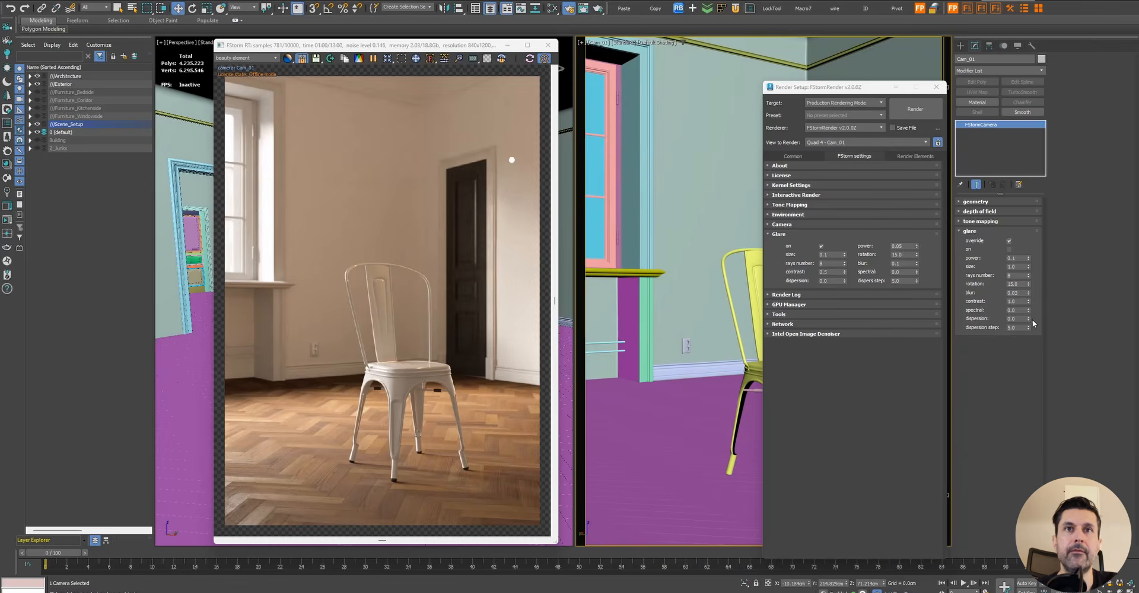
click(1009, 249)
Move the Render Setup window aside and set Cam_01's glare size to 0.1
drag(848, 87, 780, 85)
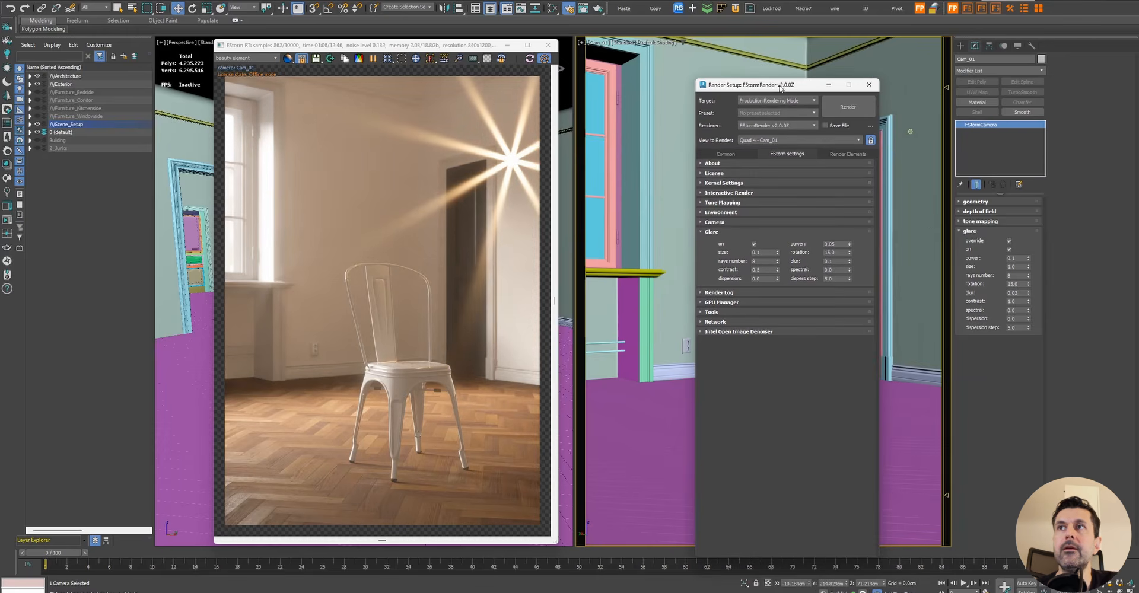
double_click(1012, 266)
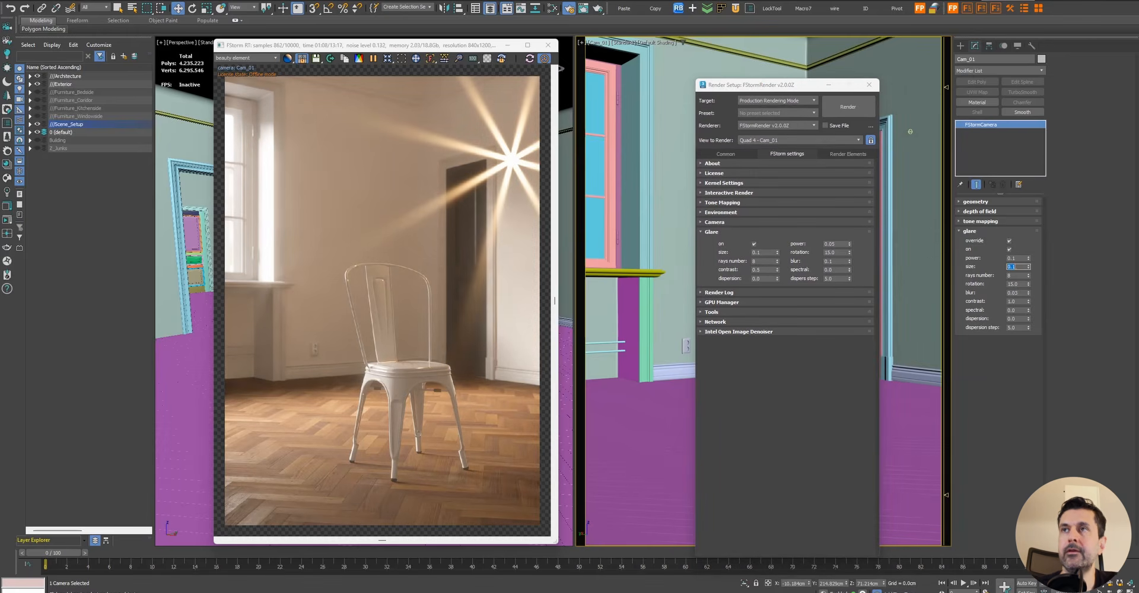
double_click(1018, 276)
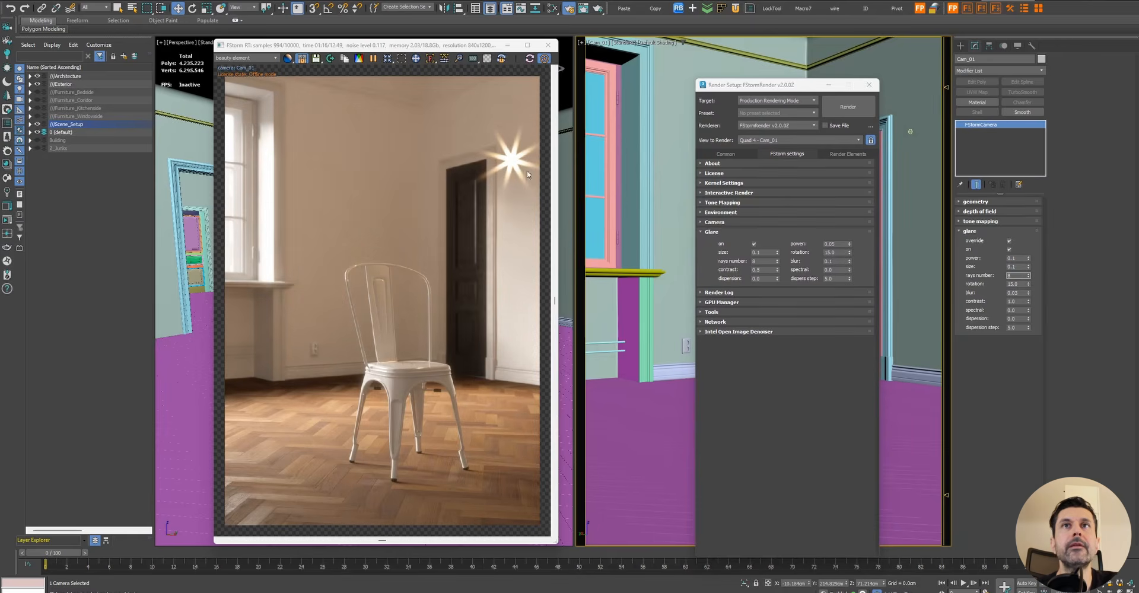
double_click(1022, 284)
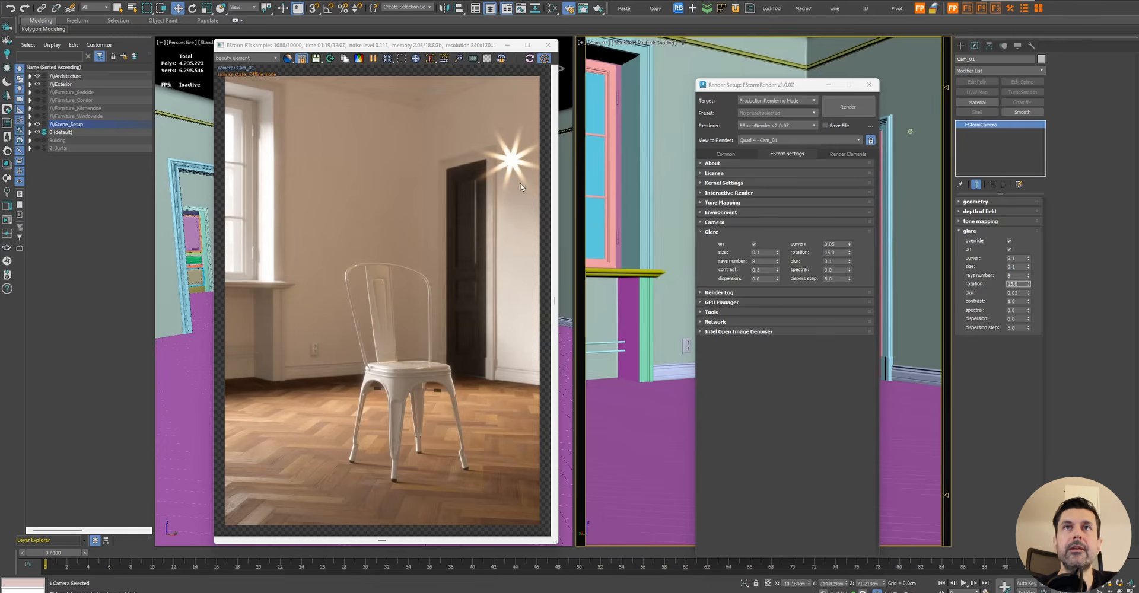
Compare Cam_01's glare blur at 0.001 and 1.0, finishing with the blur at 0.001
double_click(1022, 293)
text(1)
key(Return)
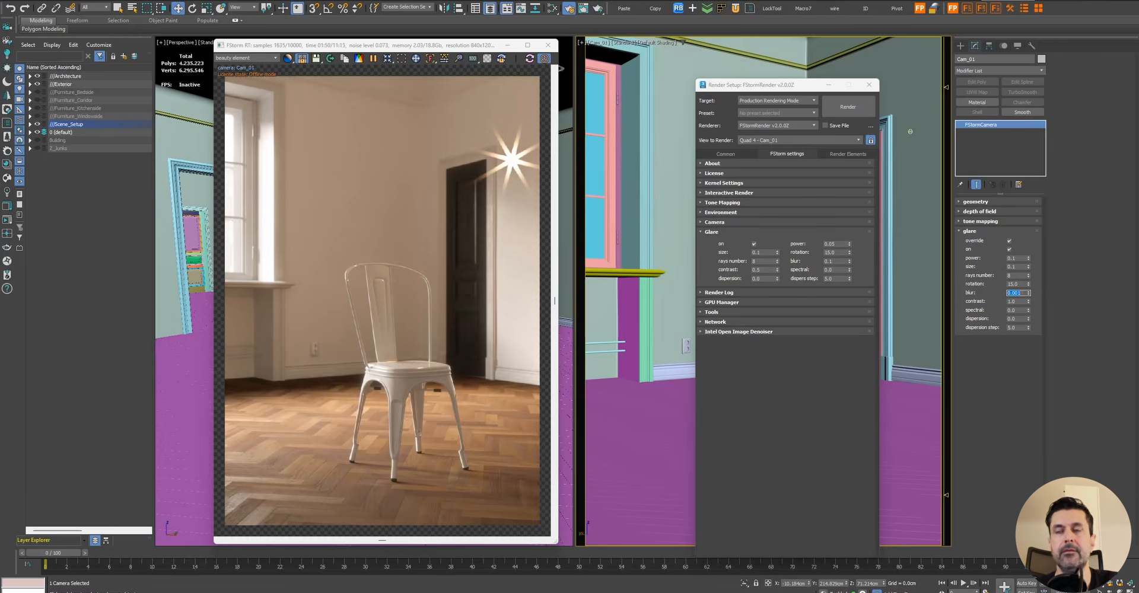
text(1)
key(Return)
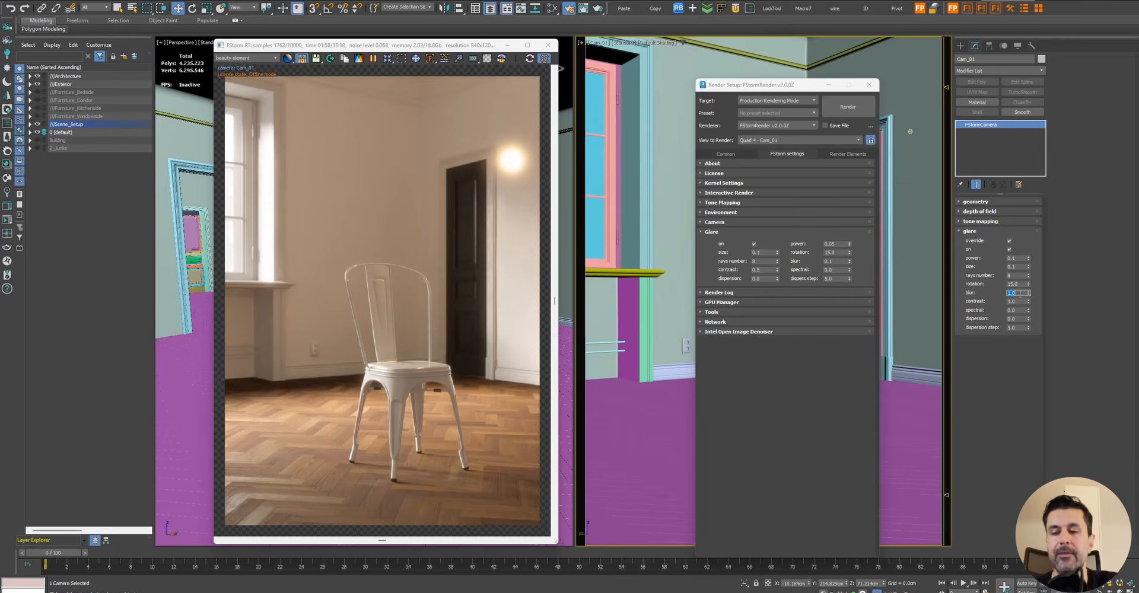
right_click(1028, 293)
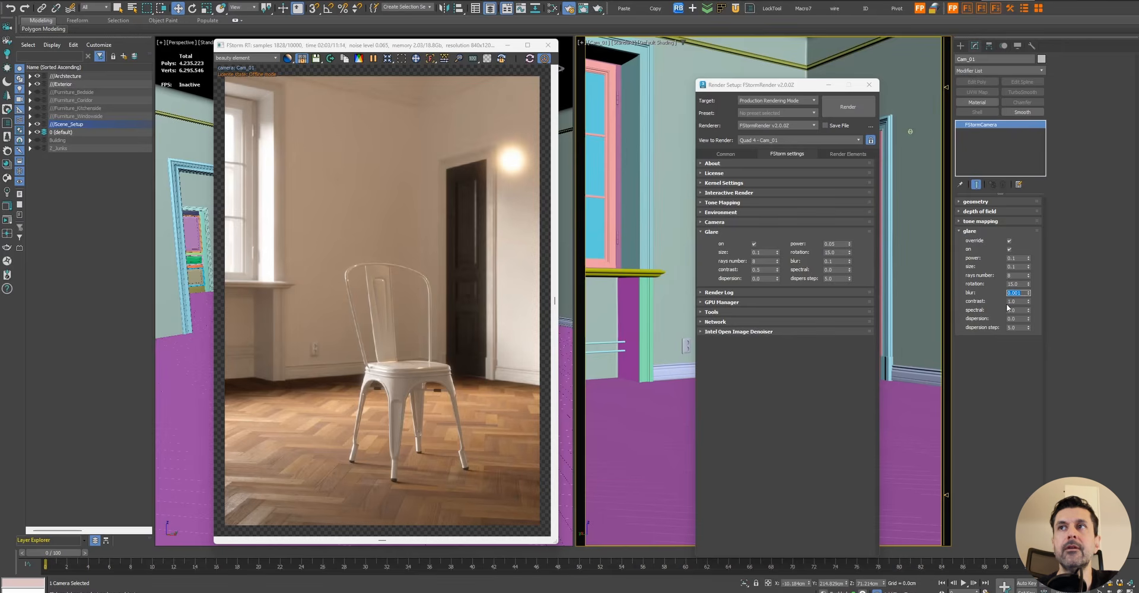
Set Cam_01's glare contrast to 0.1 and its spectral value to 1.0
key(Tab)
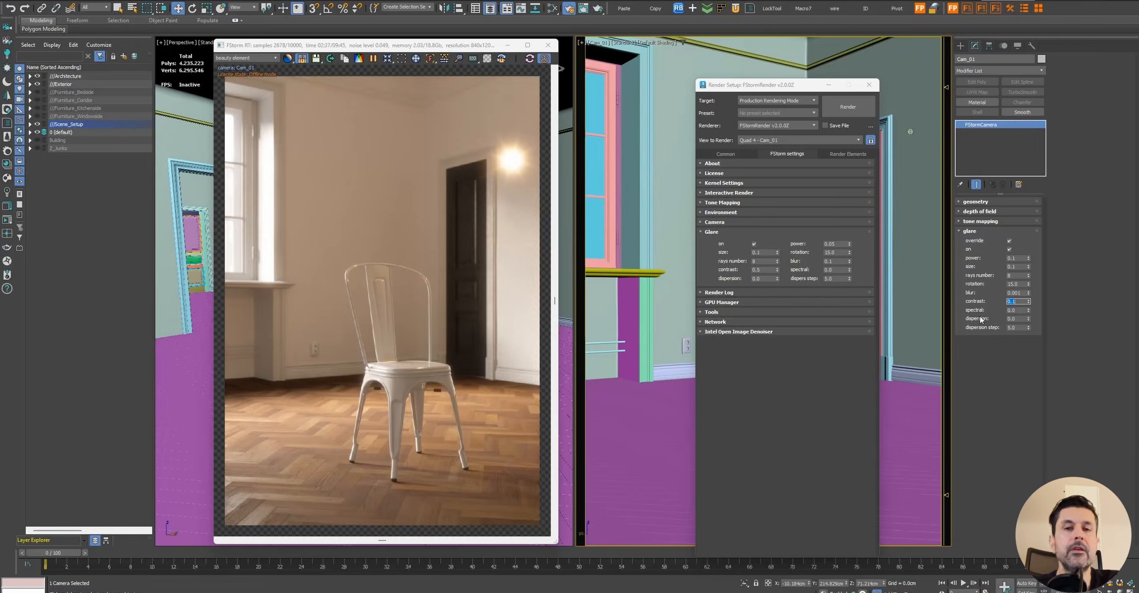
drag(1028, 311, 1028, 255)
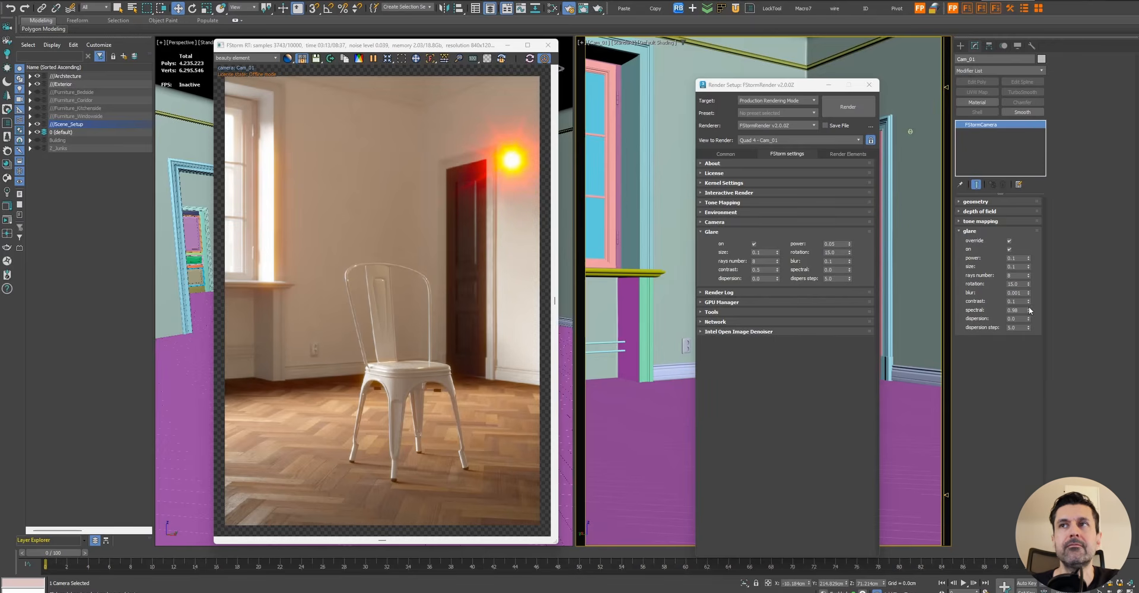
double_click(1020, 311)
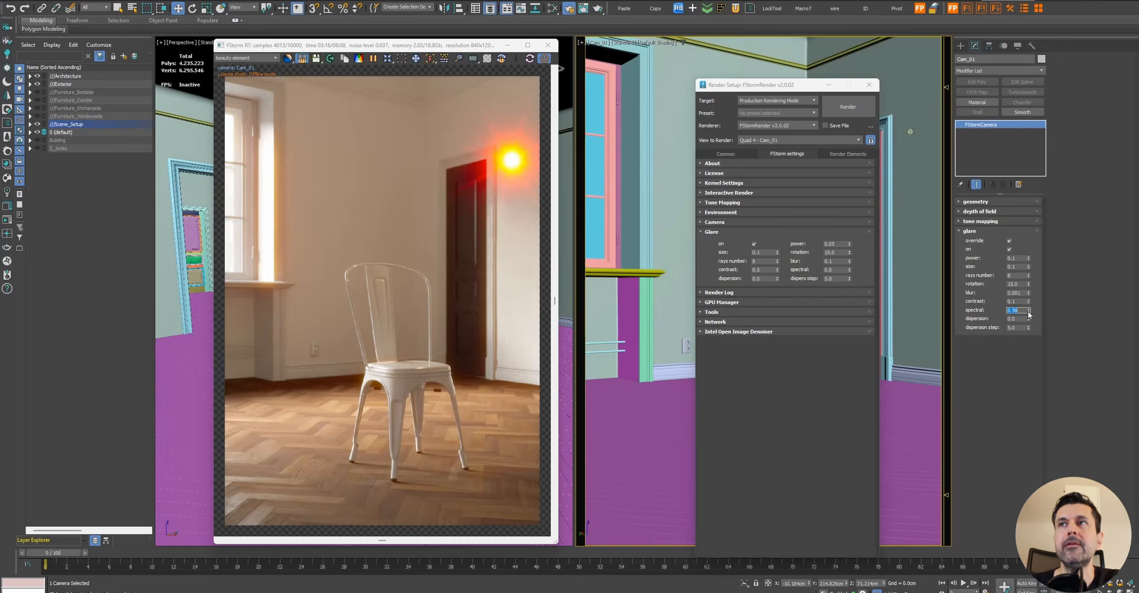
text(0.1)
key(Return)
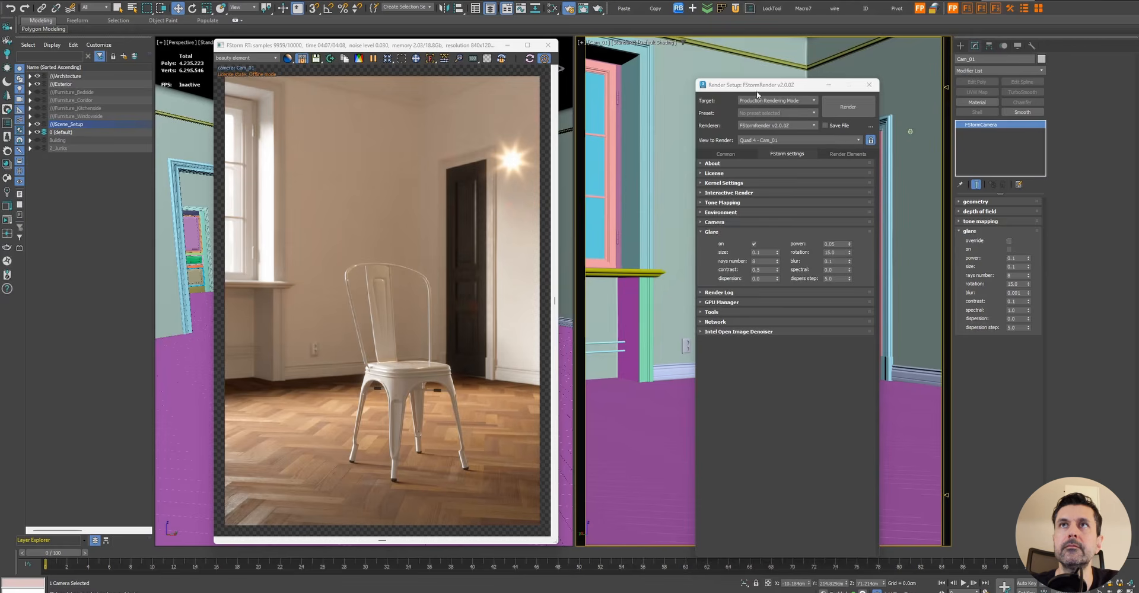
Select the FStorm light near the door, turn it off, and collapse its parameters
drag(757, 89, 671, 84)
click(908, 132)
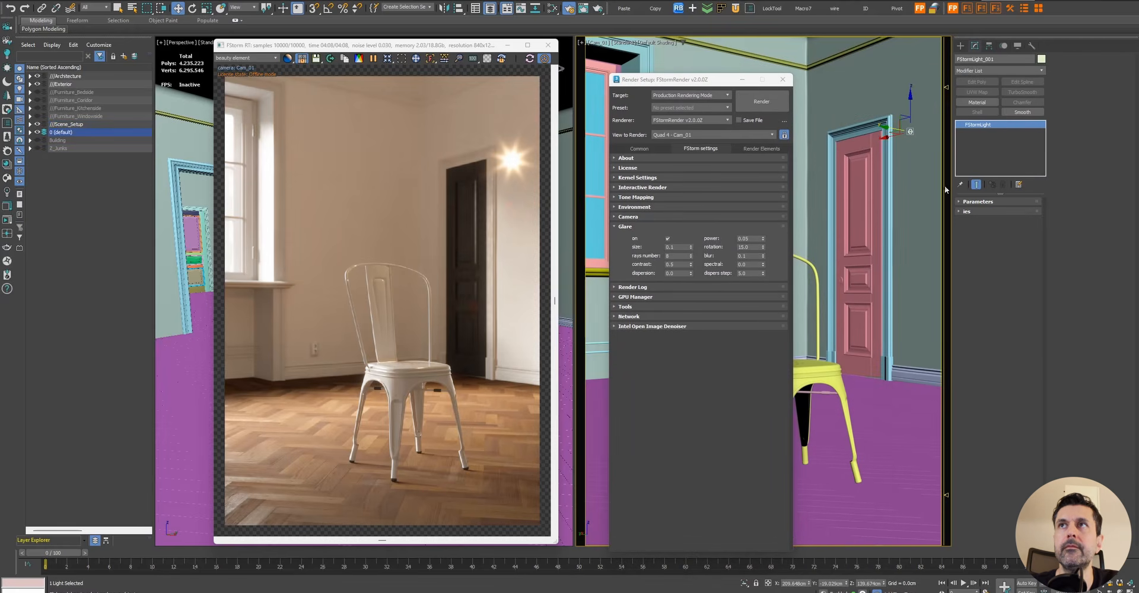
click(972, 202)
click(1006, 215)
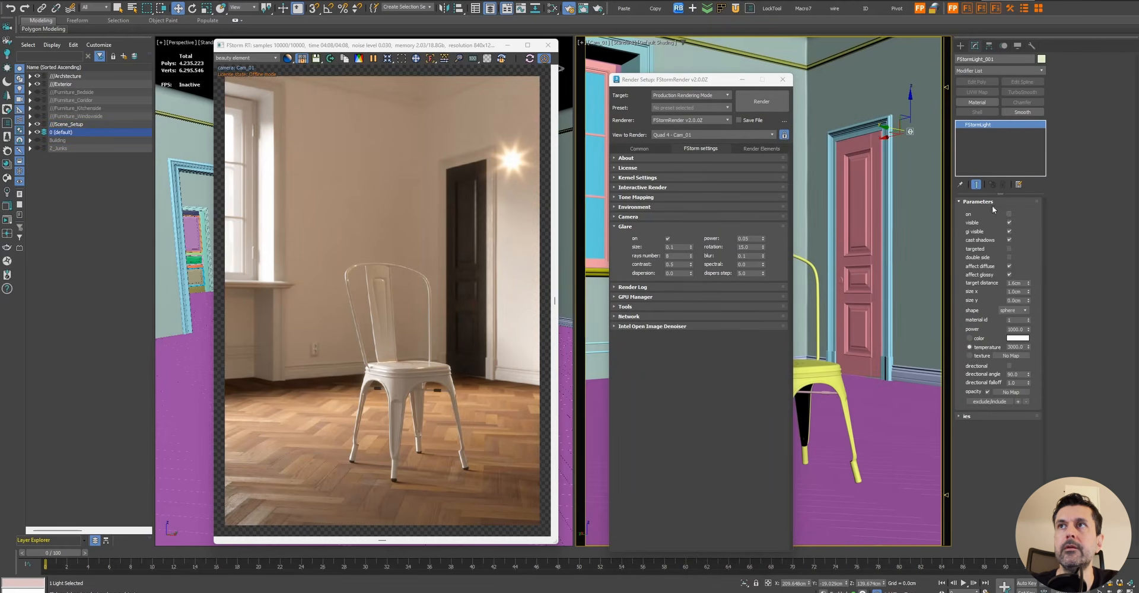
click(983, 202)
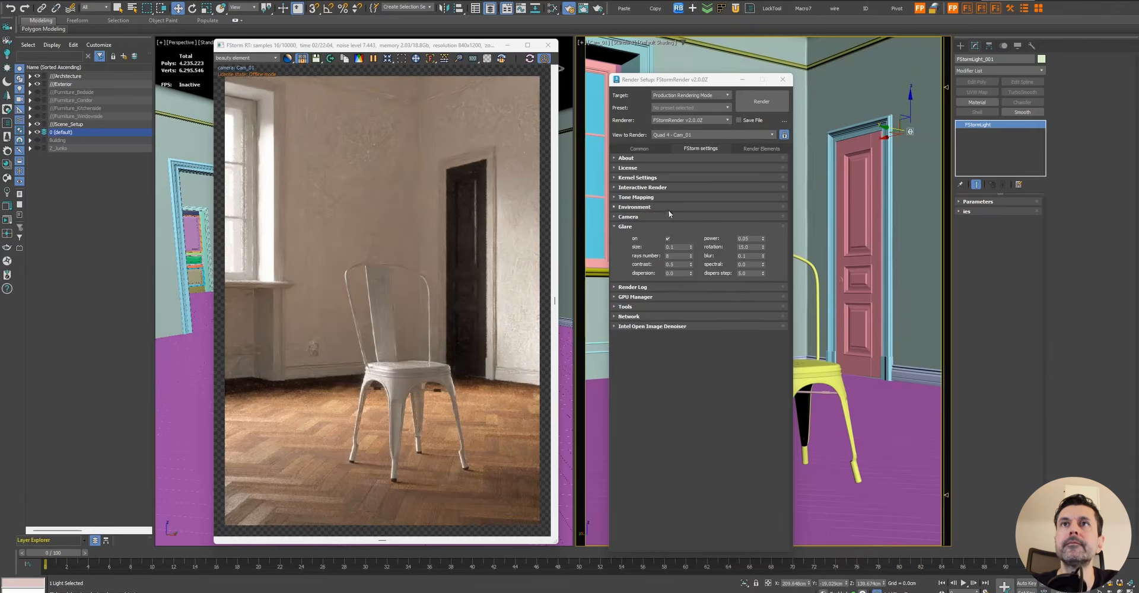
Show the Camera section instead of Glare in the FStorm render settings and select Cam_01
click(634, 225)
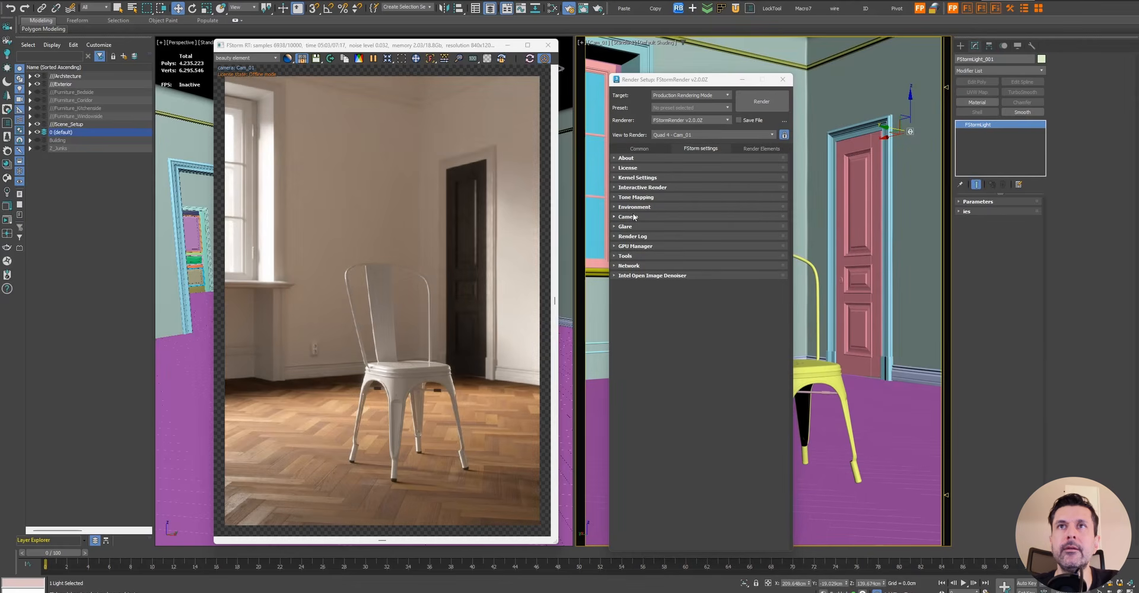
click(628, 218)
drag(703, 80, 681, 74)
click(601, 43)
click(617, 213)
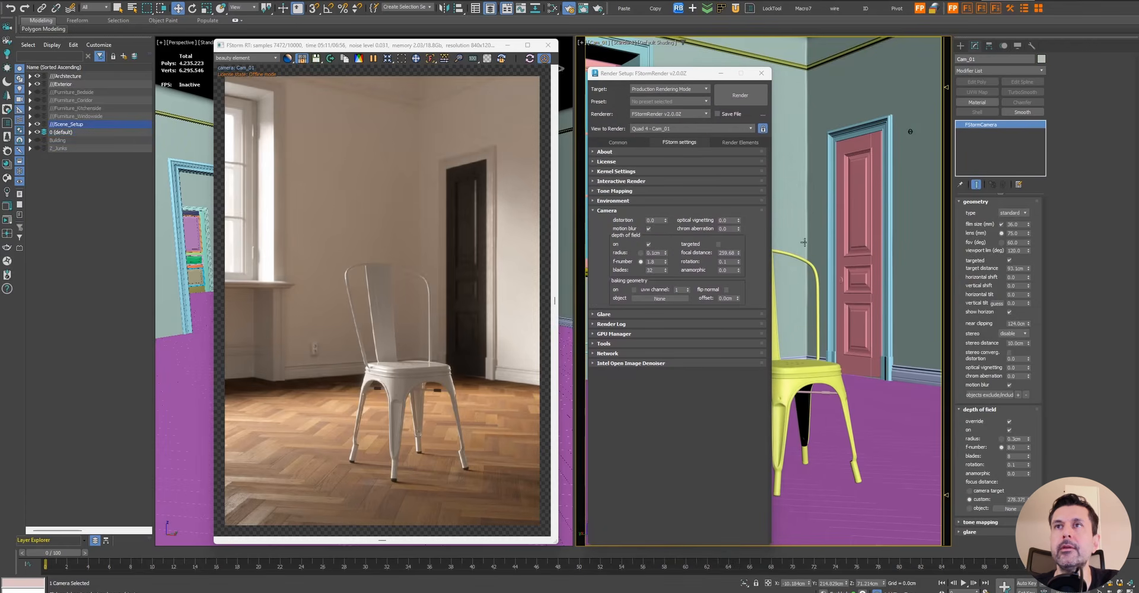
Show only Cam_01's geometry and depth of field parameters, and move the Render Setup window beside them for comparison
click(979, 202)
click(980, 212)
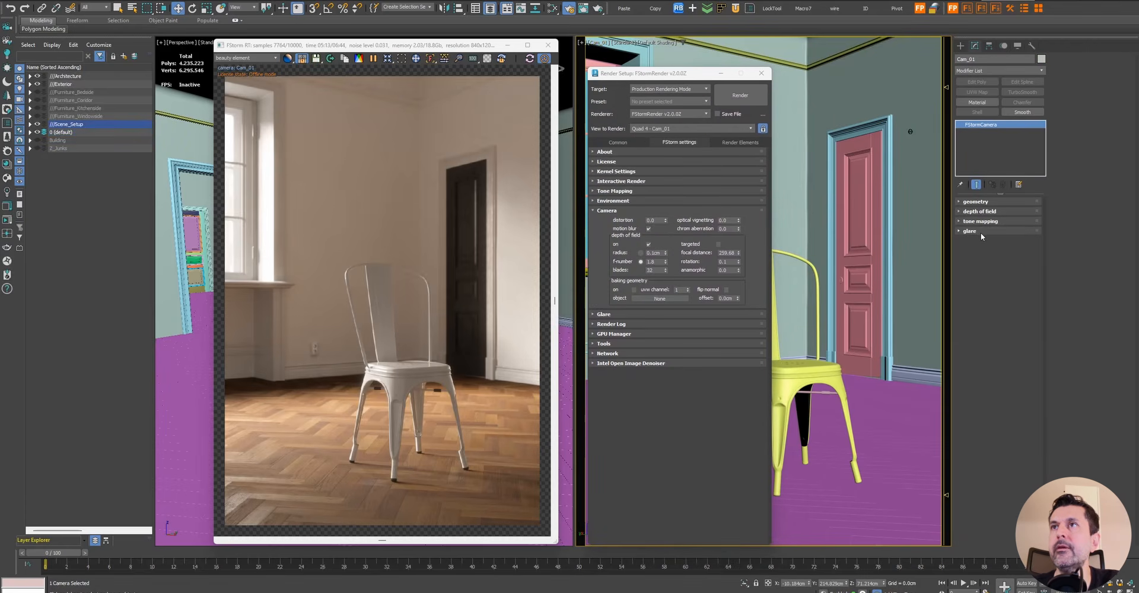
click(979, 231)
click(980, 232)
click(980, 203)
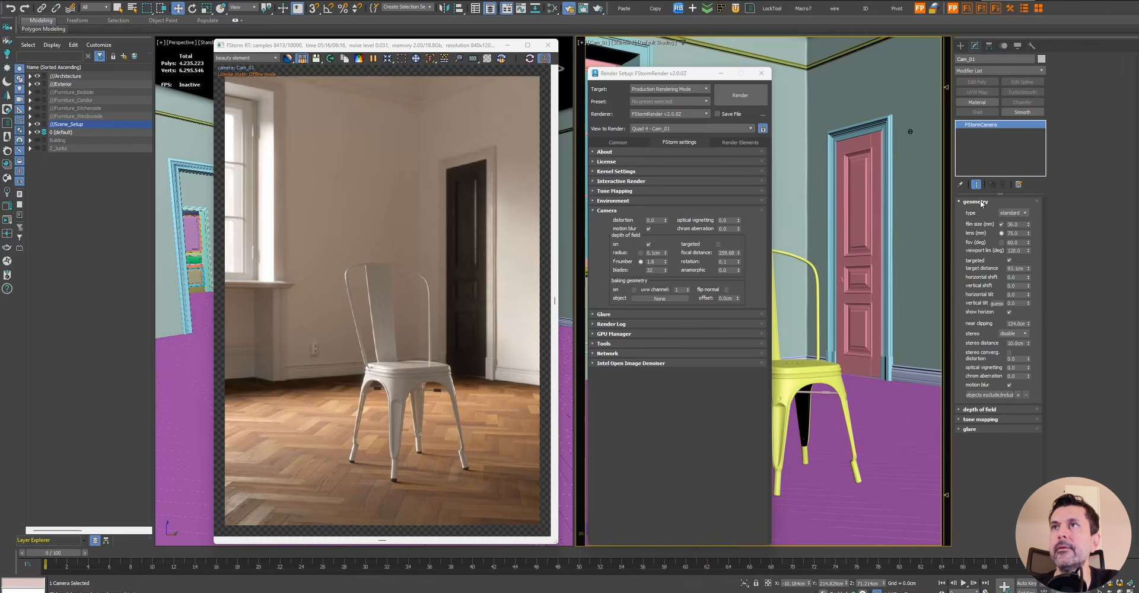
click(980, 410)
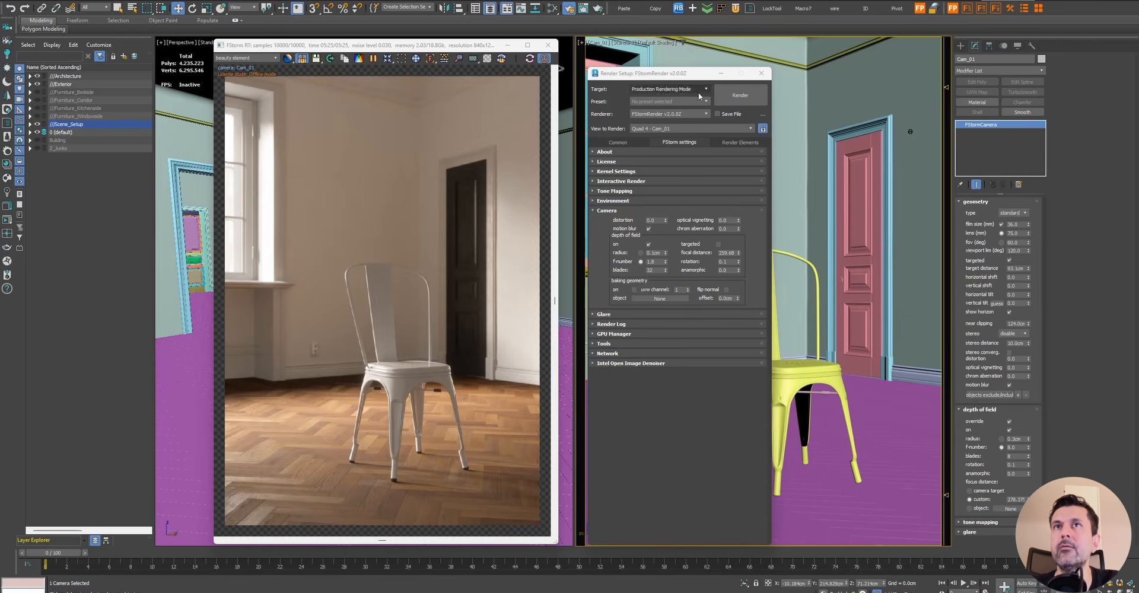
drag(679, 79, 834, 72)
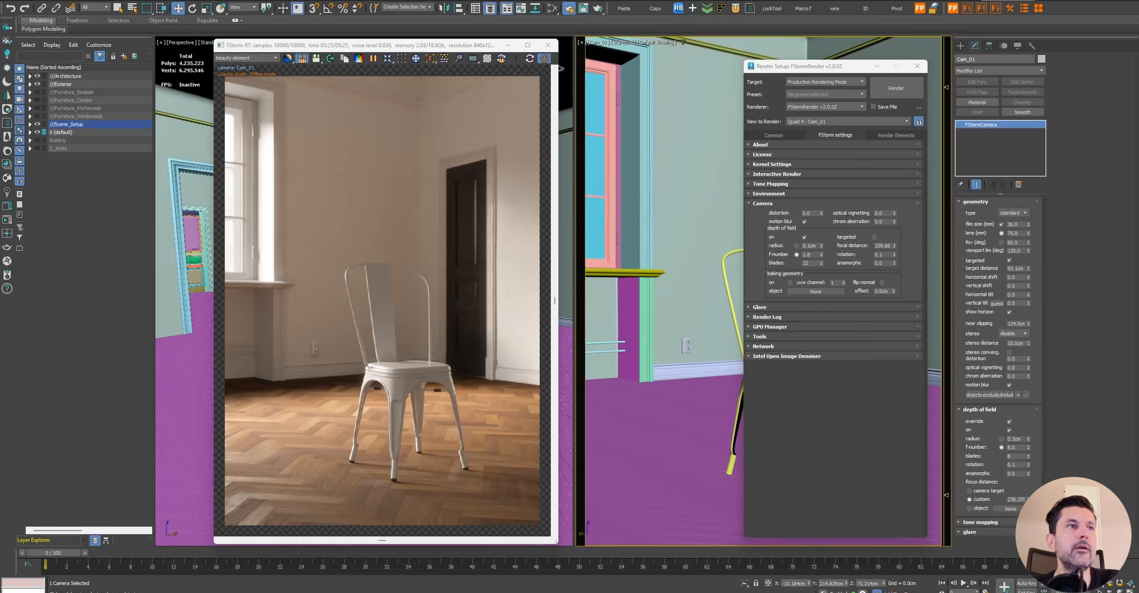
Switch to the browser to view lens distortion, vignetting and chromatic aberration examples, and return to 3ds Max
drag(0, 59, 634, 24)
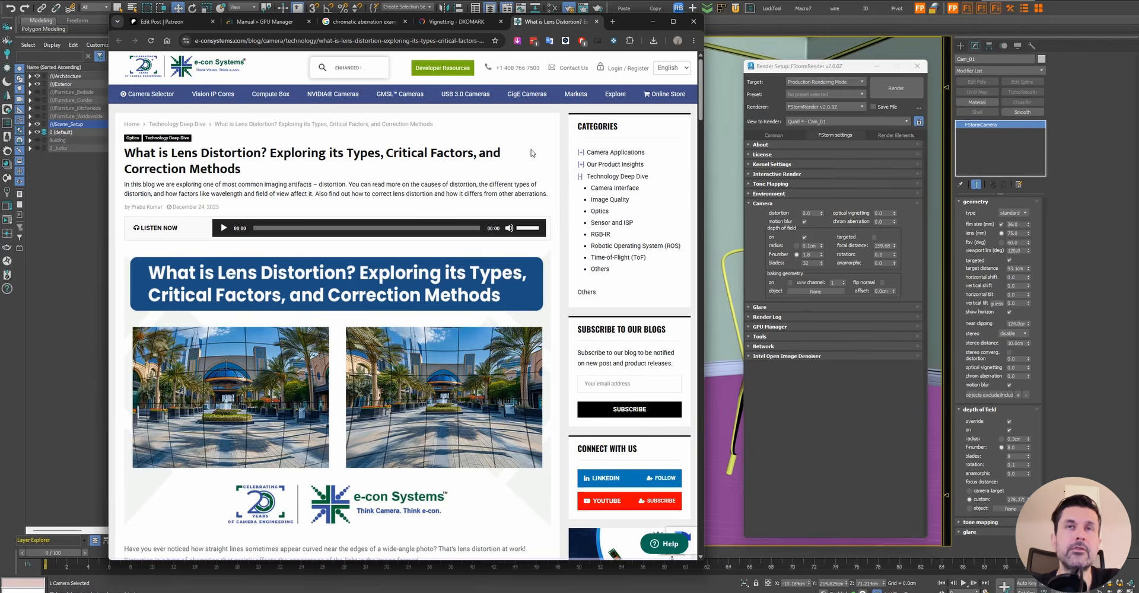
click(457, 22)
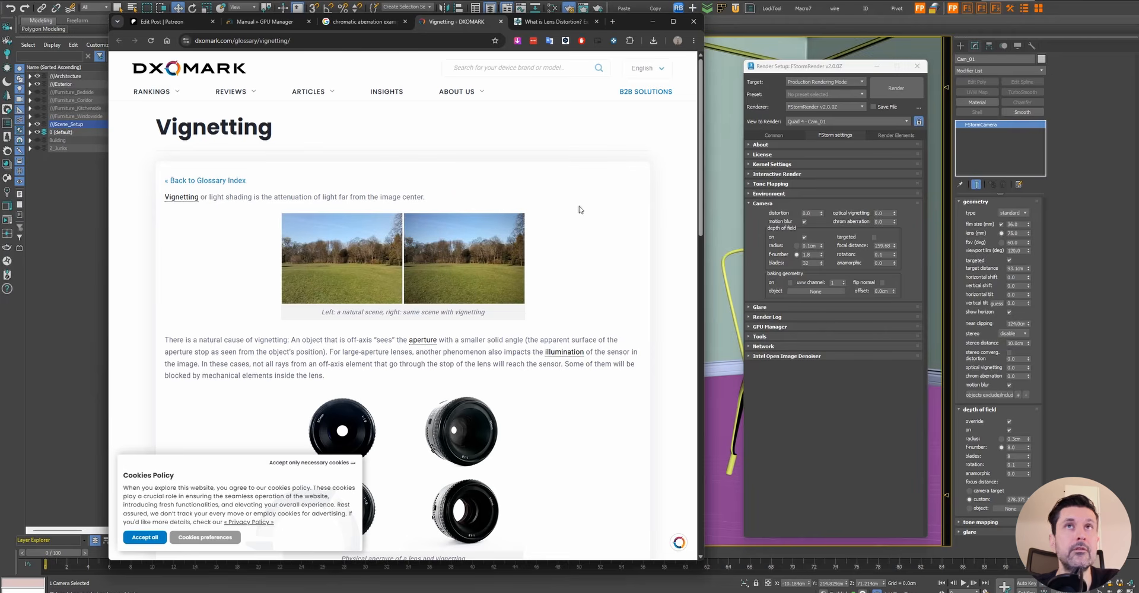
click(354, 22)
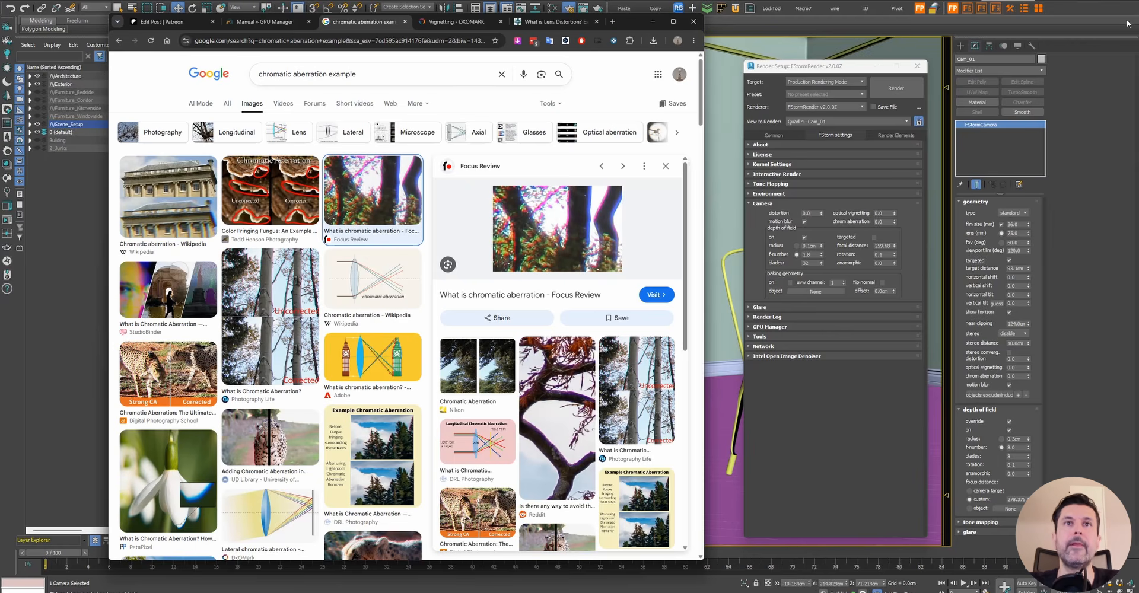
click(305, 290)
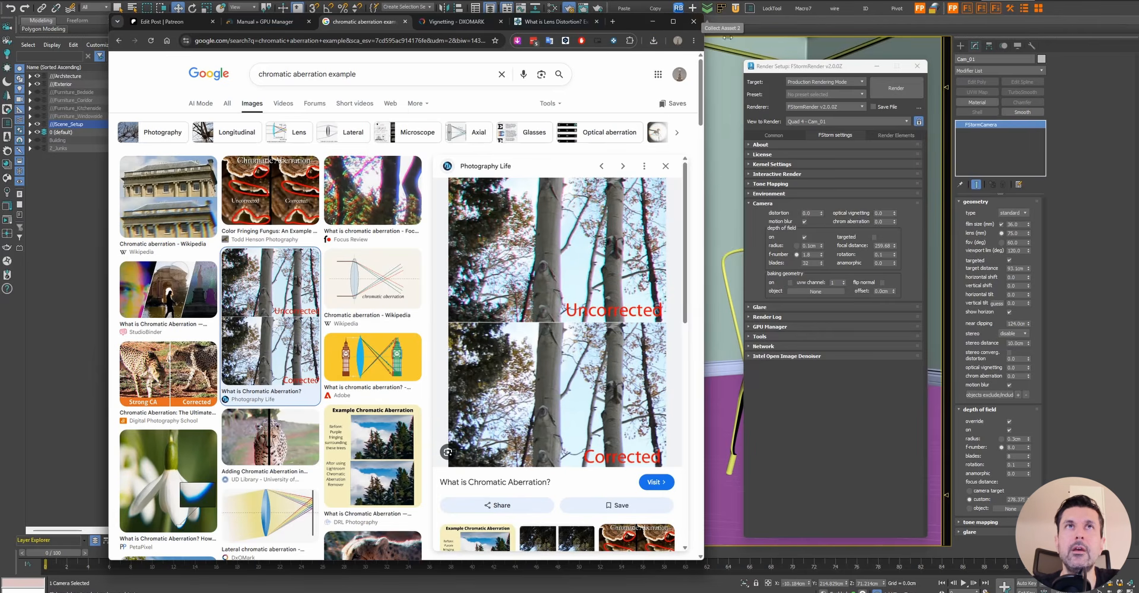
click(652, 22)
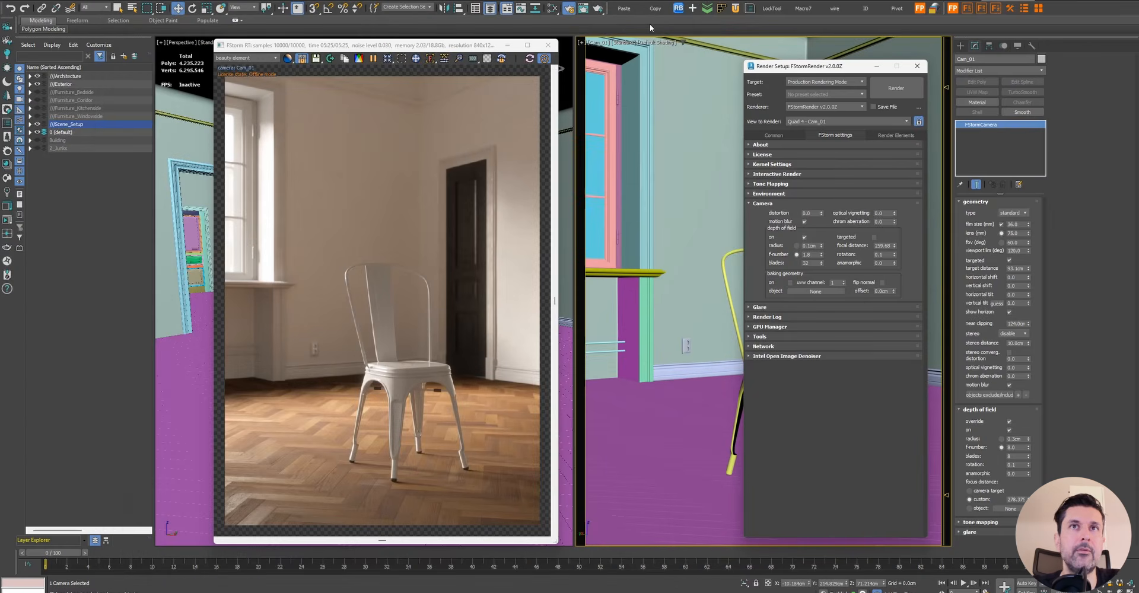
key(alt+Tab)
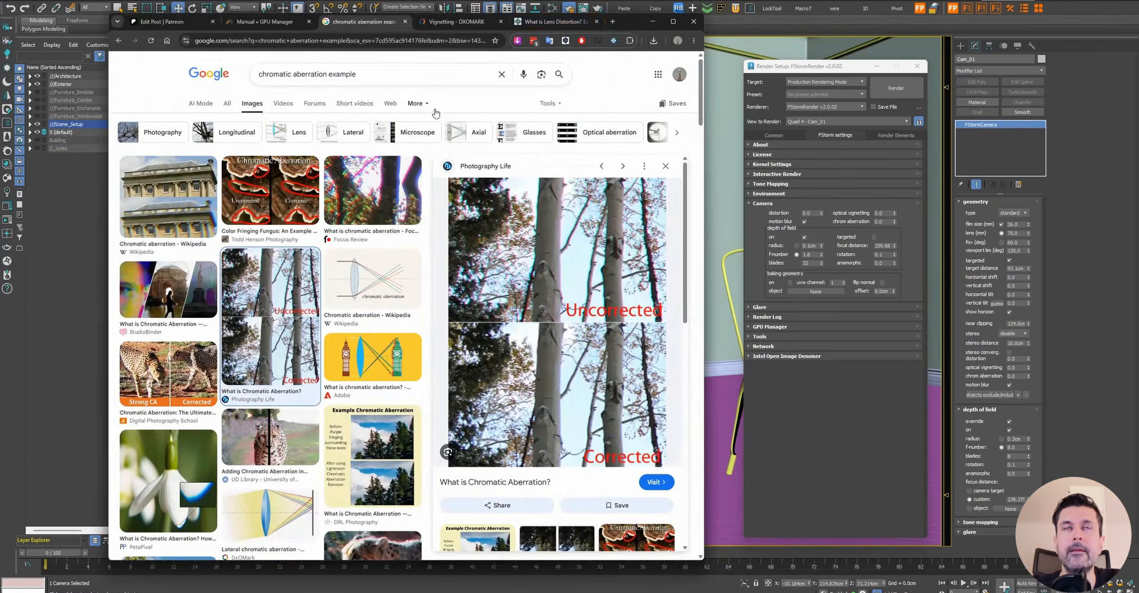
click(651, 22)
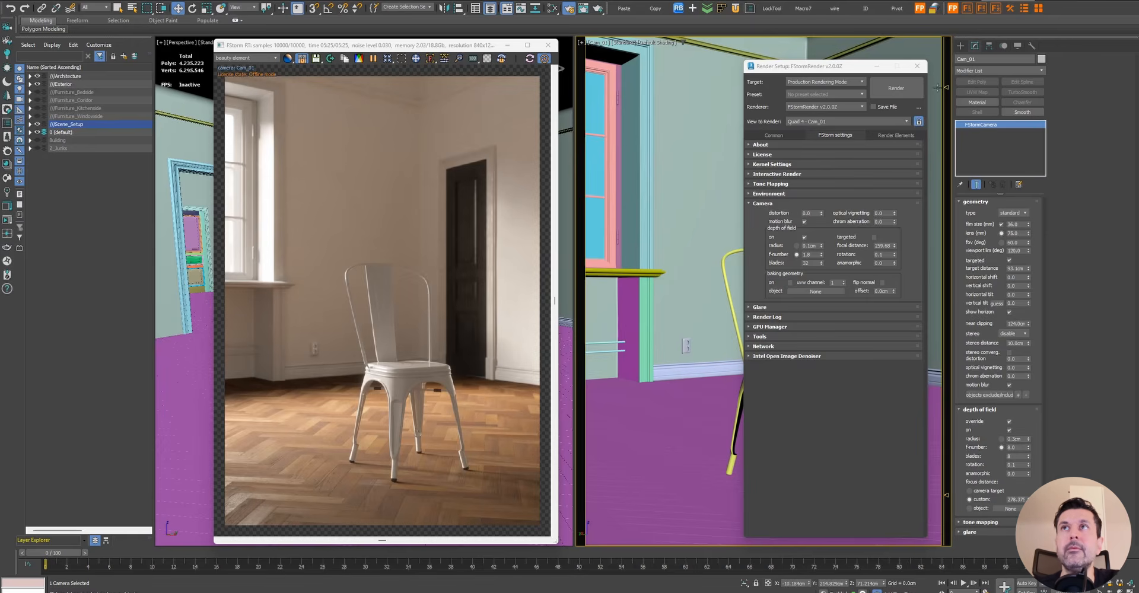
Close the Render Setup window and switch the camera viewport to Cam_002
click(917, 65)
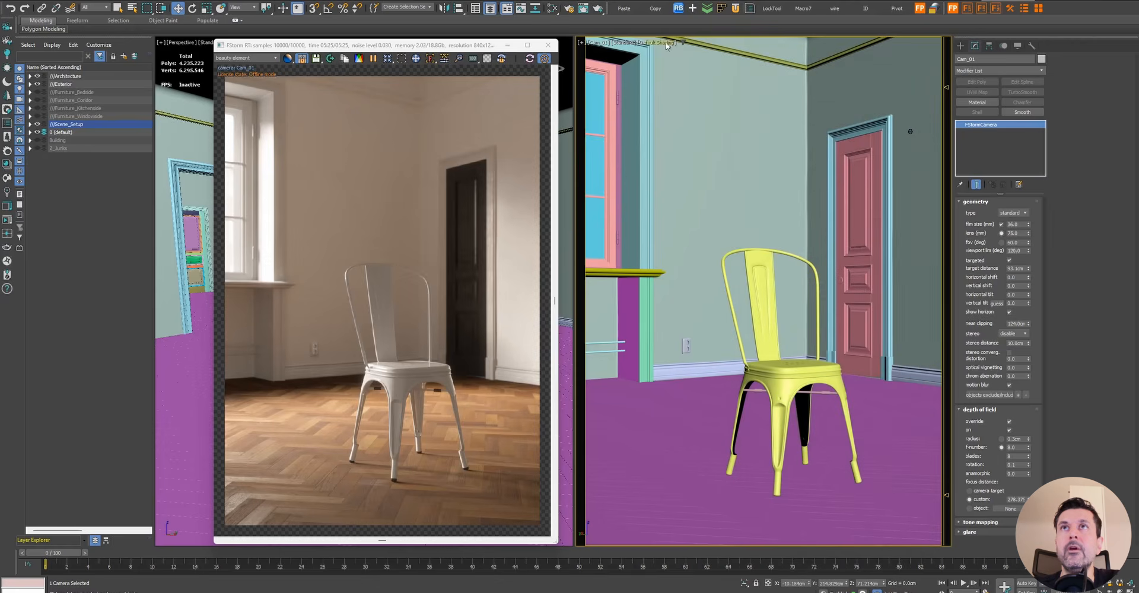
click(593, 46)
mouse_move(611, 52)
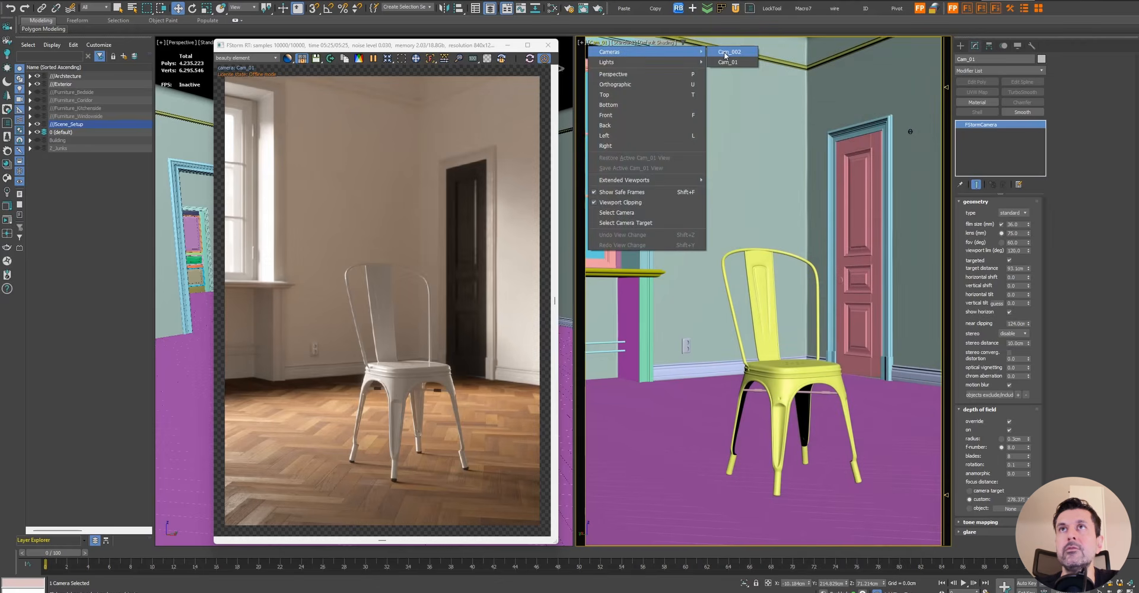
click(724, 51)
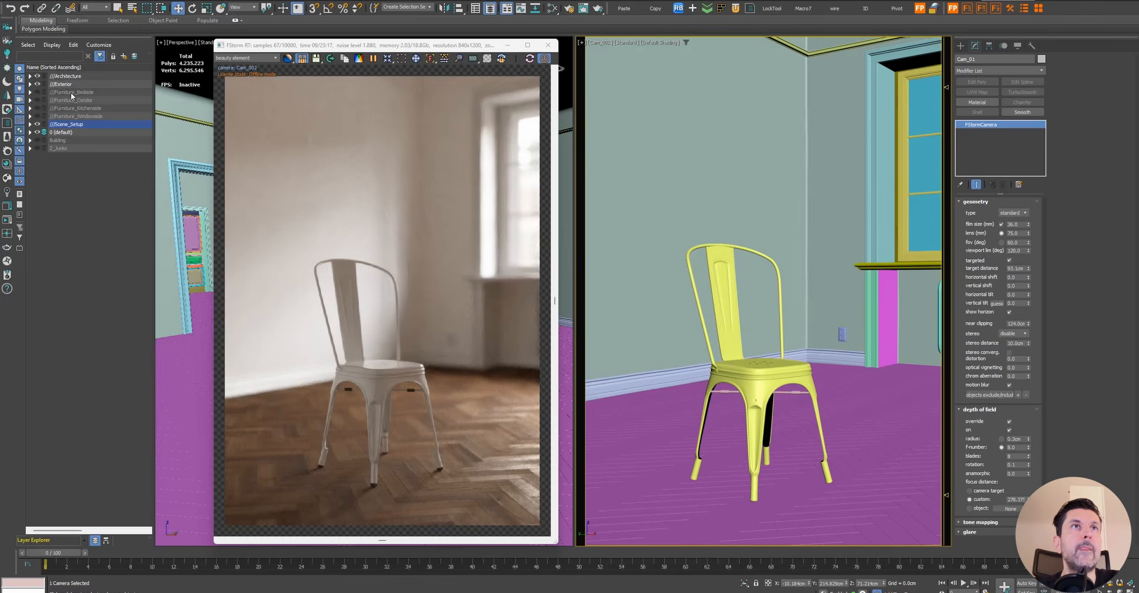
Unhide and expand the Furniture_Bedside layer, and hide its Bed sublayer
click(37, 92)
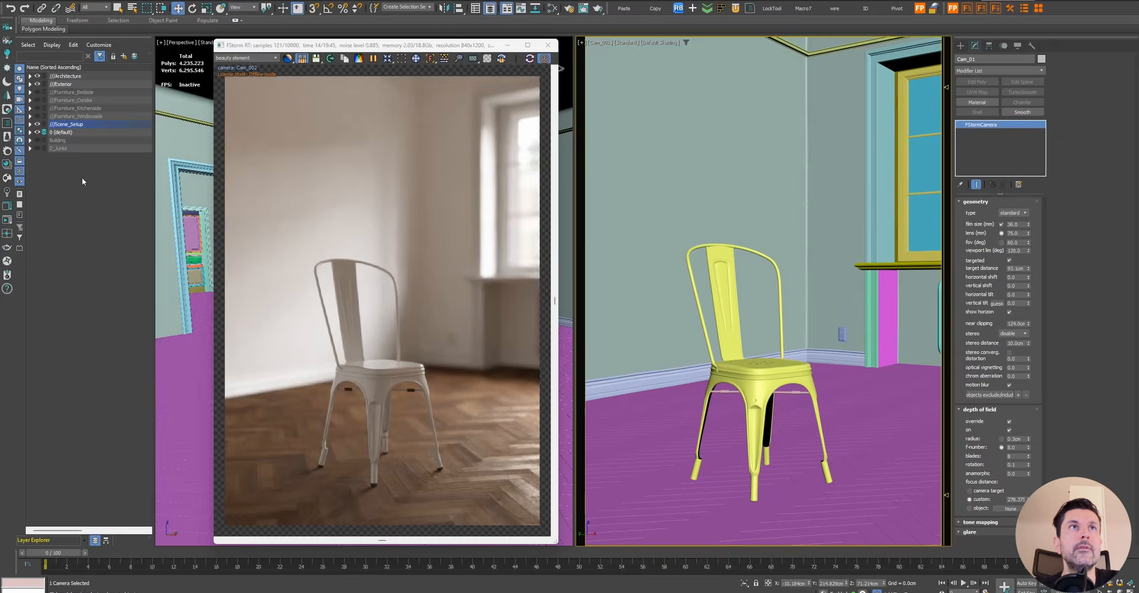
click(30, 93)
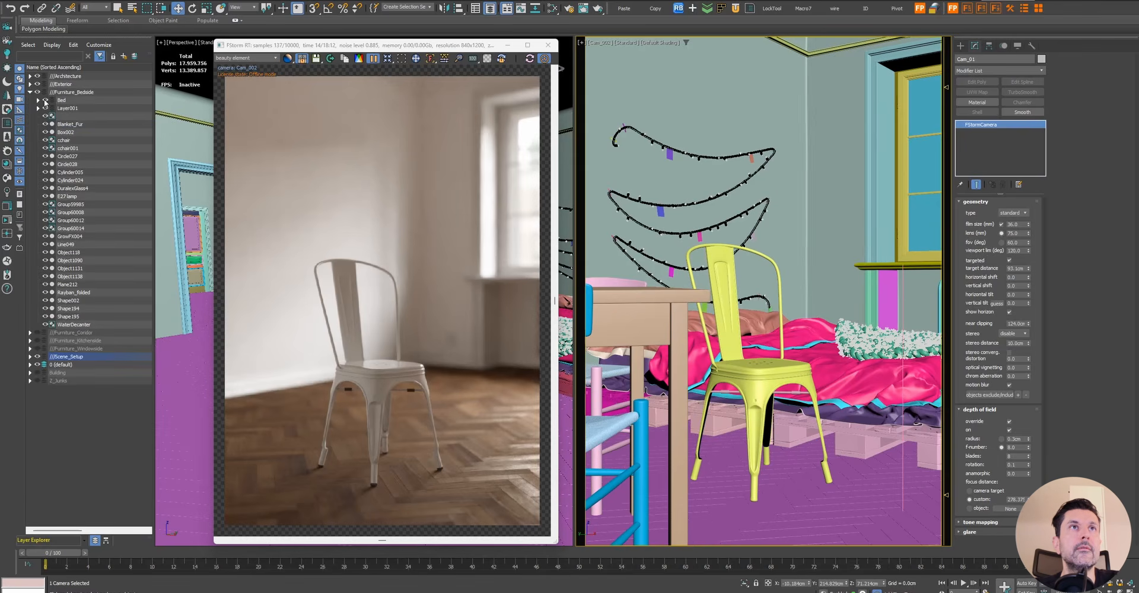
click(44, 100)
click(46, 108)
click(46, 108)
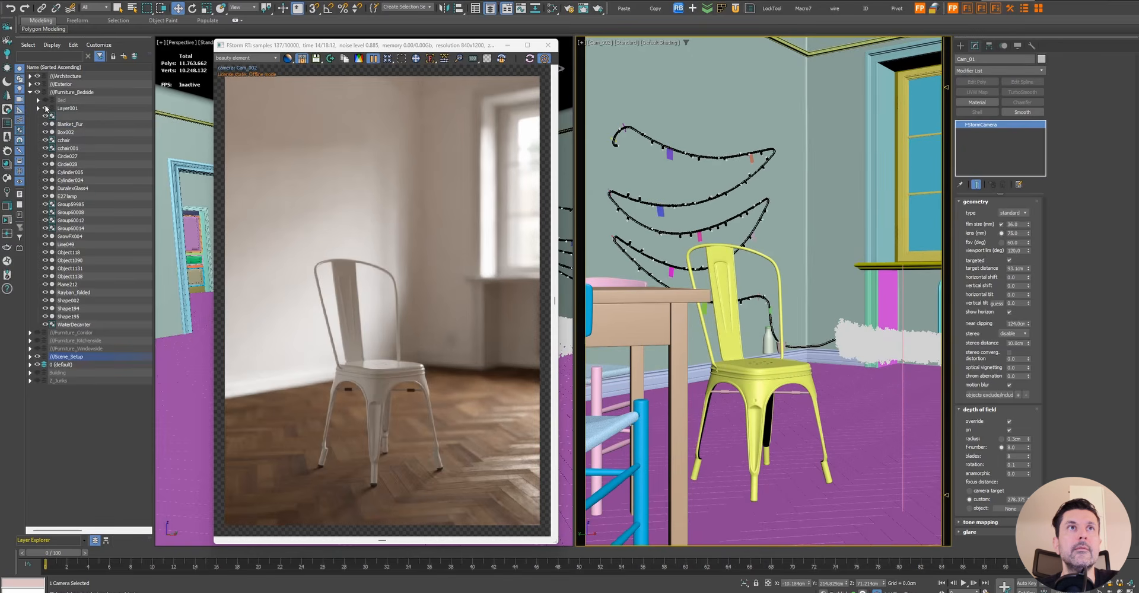
Select the wooden table in the Cam_002 view, close the FStorm render window, and isolate the table
click(646, 310)
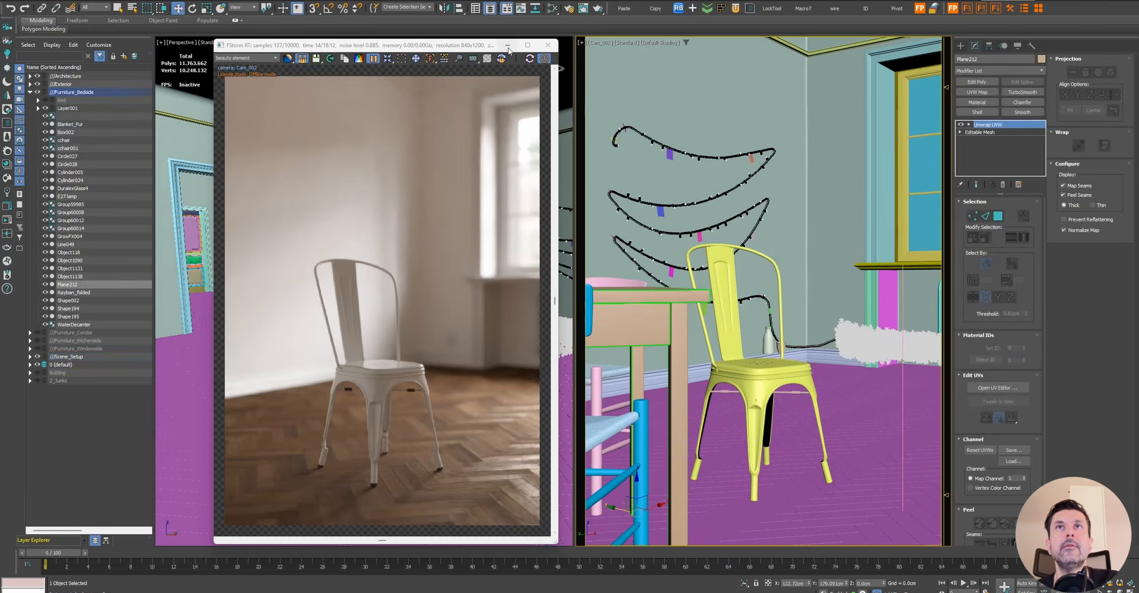
click(547, 45)
key(alt+q)
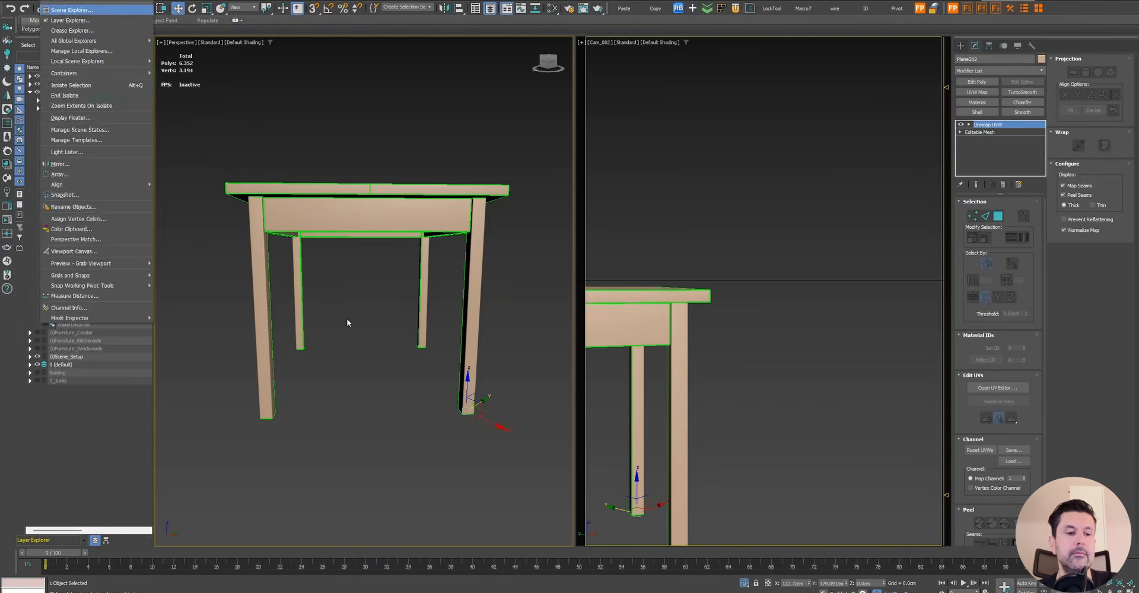
End the table's isolation and select the table with its surrounding chairs and props in a wireframe Top view
key(t)
click(744, 583)
middle_drag(408, 130, 291, 218)
key(F3)
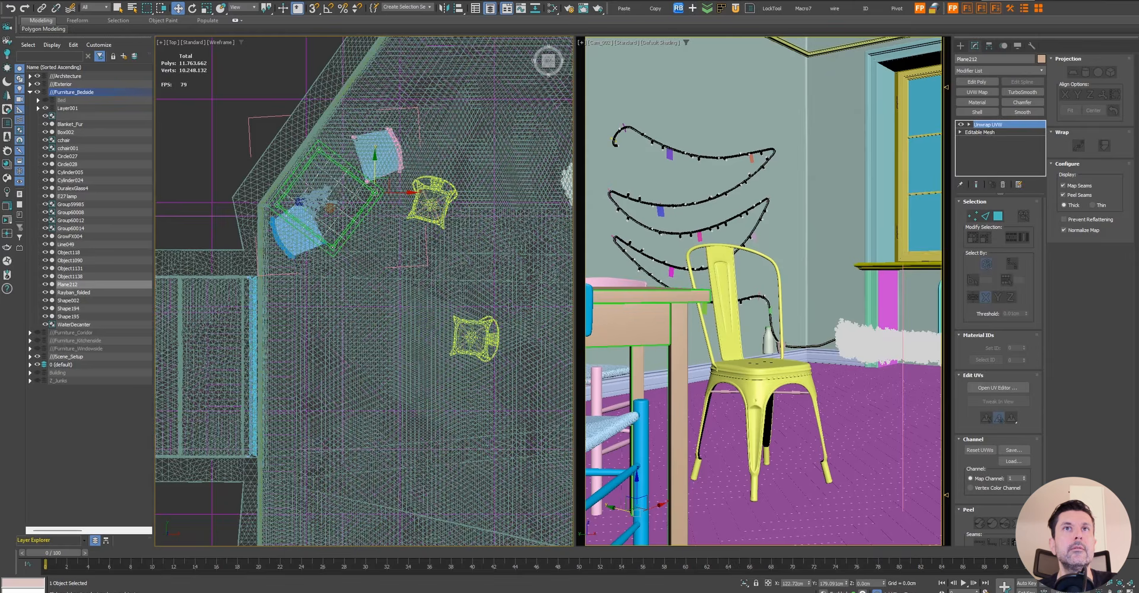
click(257, 113)
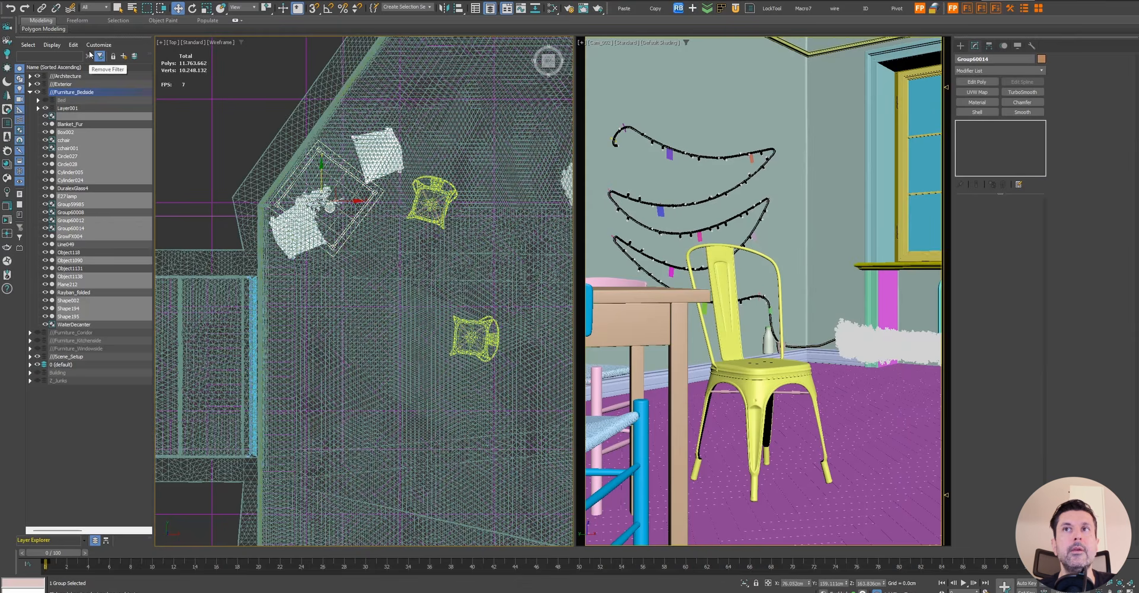
Create a layer from the selected furniture, nest it under Furniture_Bedside and hide it
click(123, 55)
drag(59, 228, 63, 98)
click(46, 117)
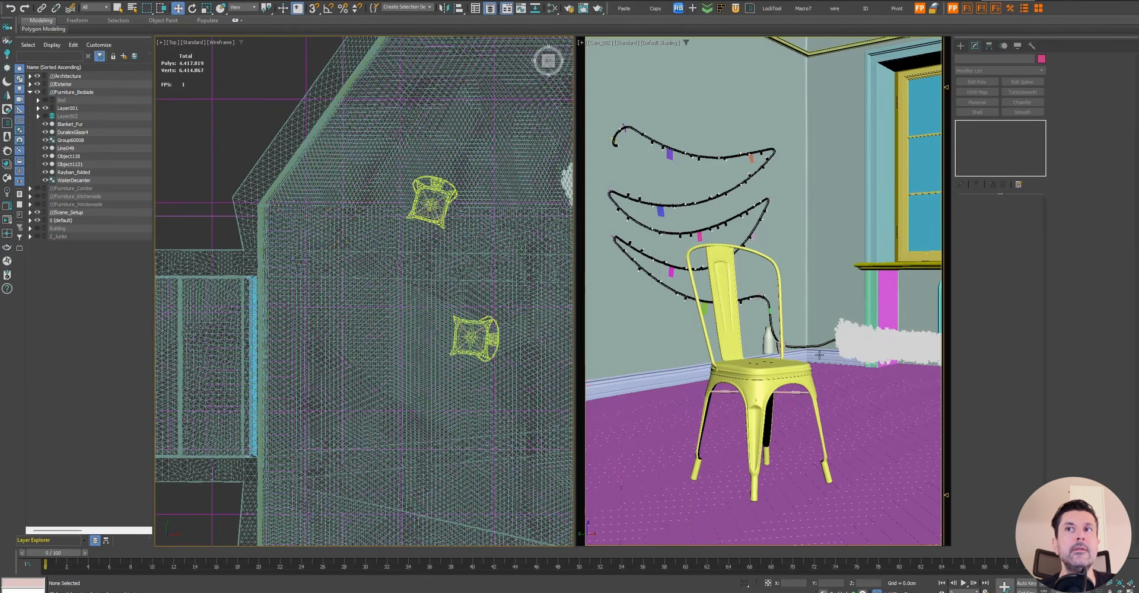
Move the remaining loose Furniture_Bedside objects, from Blanket_Fur to WaterDecanter, into the hidden Layer002
click(770, 343)
click(77, 125)
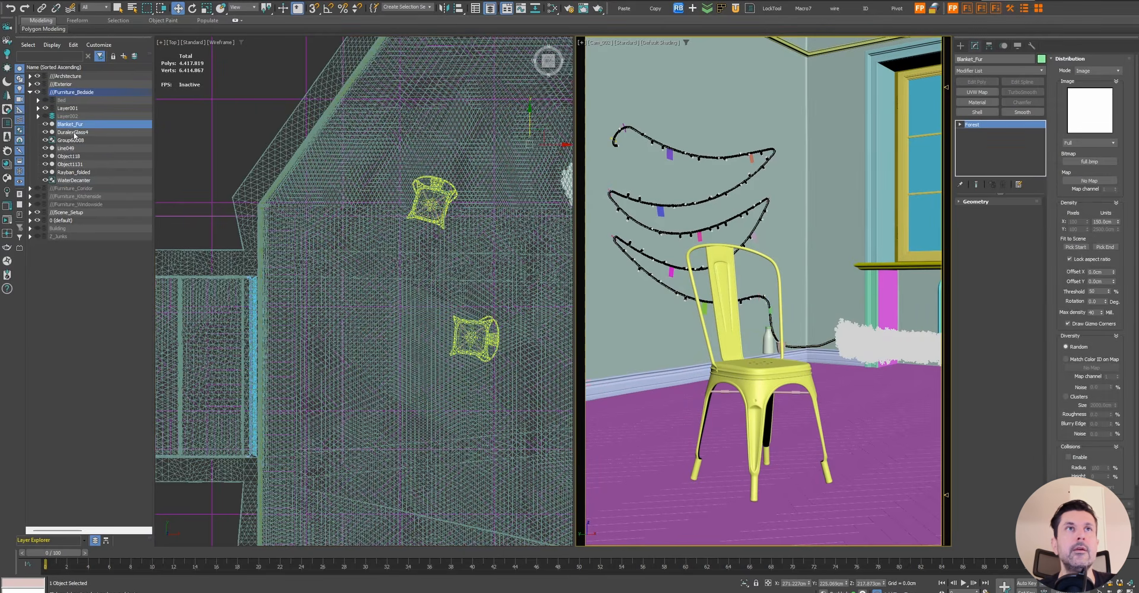
shift+click(70, 178)
drag(70, 178, 68, 117)
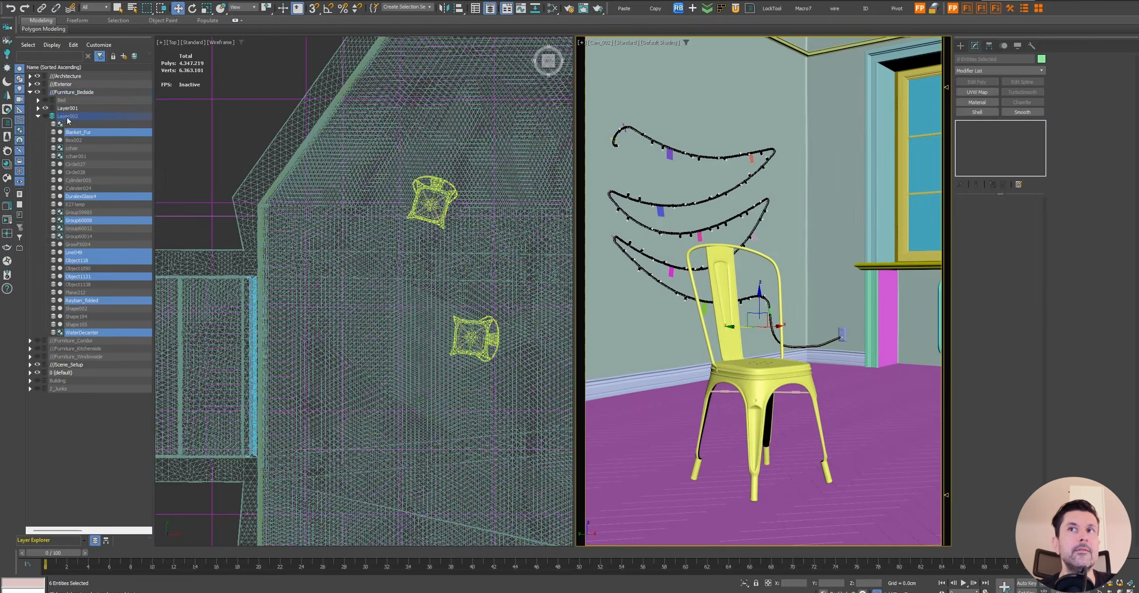
Make 0 (default) the active layer and collapse Layer002
click(82, 424)
click(44, 373)
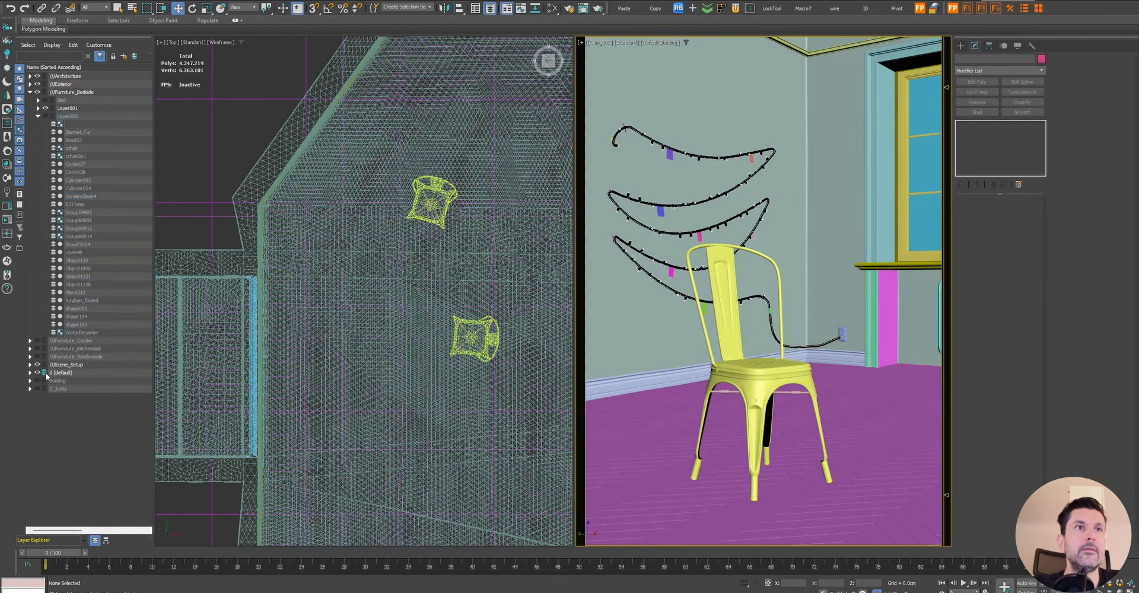
click(38, 116)
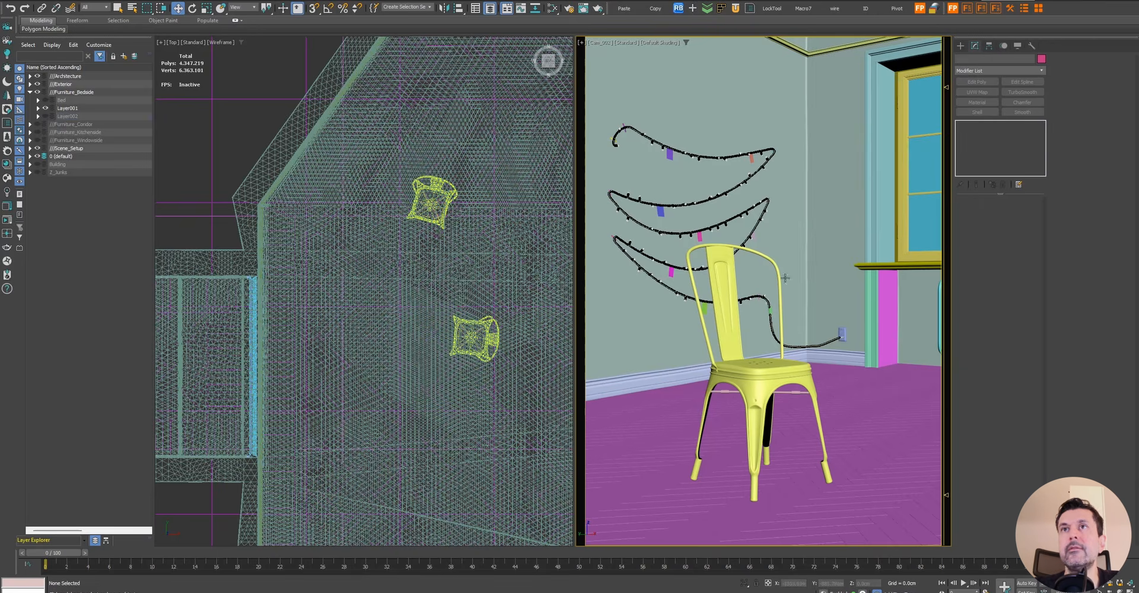
Select the string lights group on the wall and frame it in a shaded Perspective view
click(834, 340)
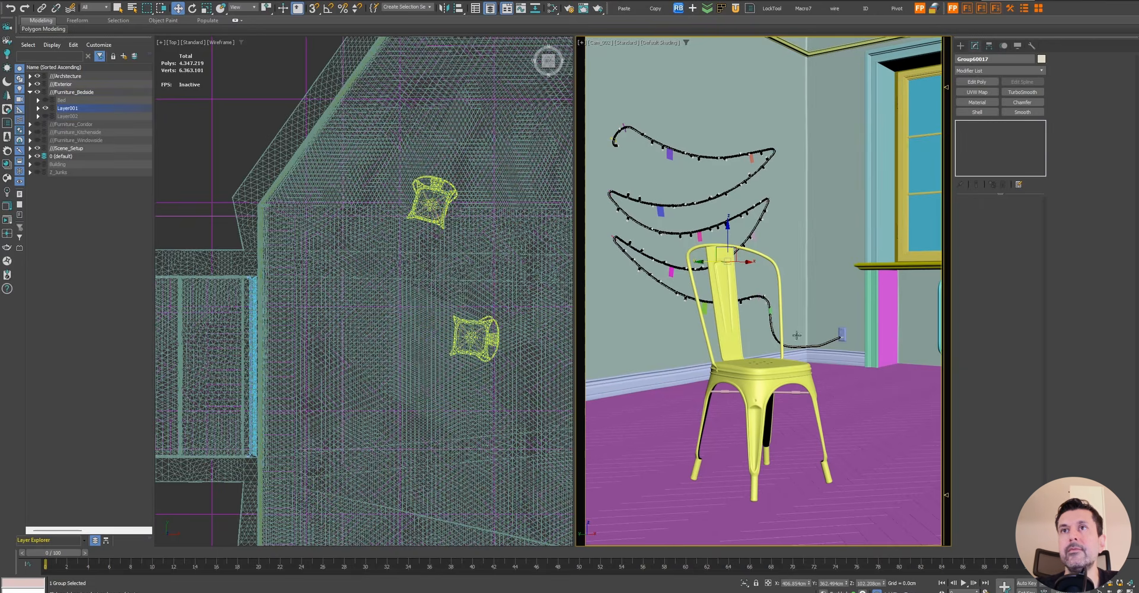
middle_click(466, 314)
key(z)
key(p)
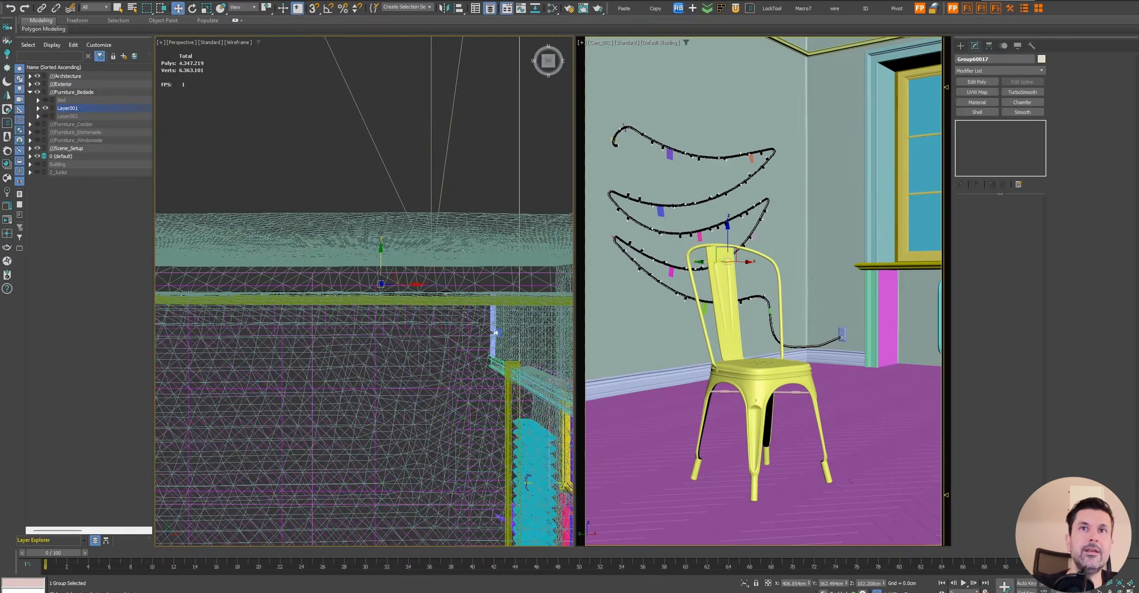
alt+middle_drag(466, 304, 368, 274)
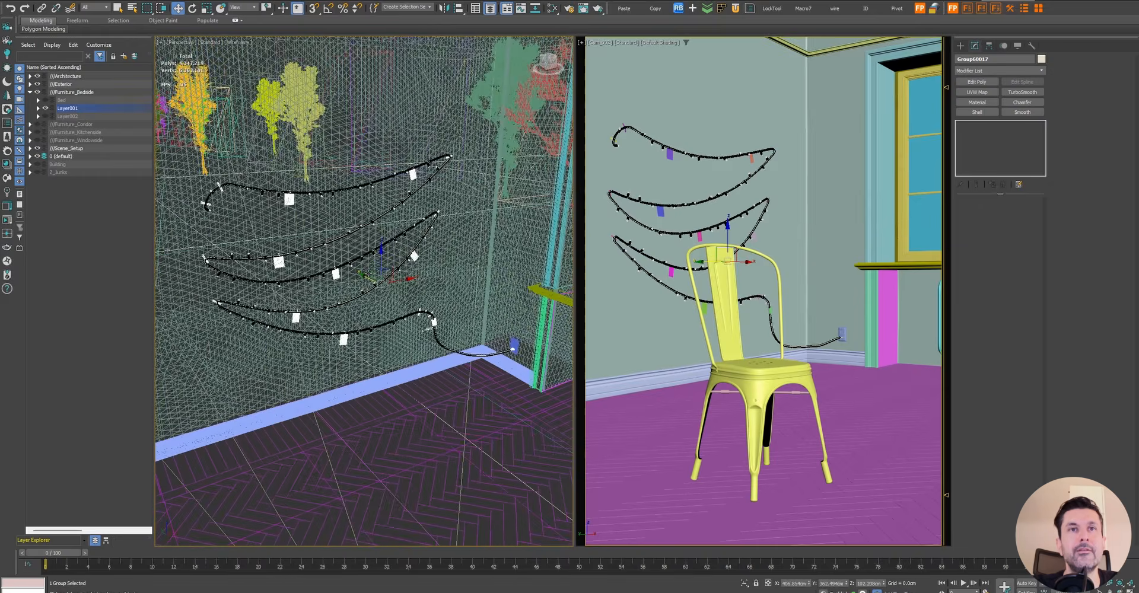
key(F3)
key(F4)
key(F4)
key(F4)
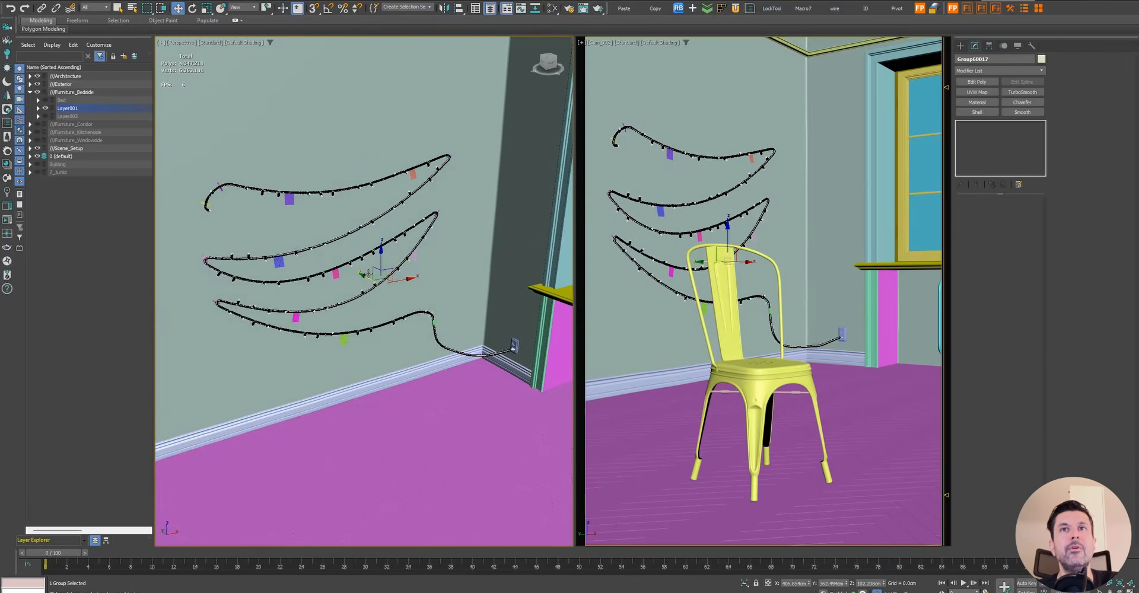
Examine the string lights' cable, tape pieces and switch box up close in a maximized Perspective view, and restore the two-viewport layout
key(alt+w)
middle_drag(542, 350, 516, 338)
alt+middle_drag(536, 229, 550, 260)
middle_drag(618, 366, 579, 314)
scroll(595, 337, up, 8)
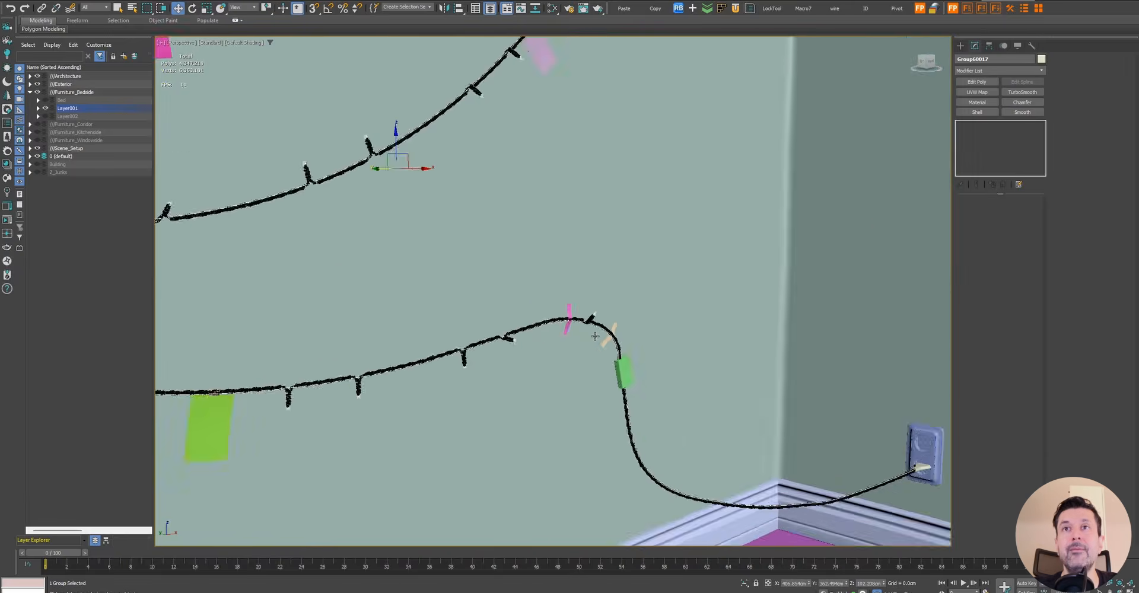
scroll(586, 304, down, 2)
scroll(563, 332, down, 5)
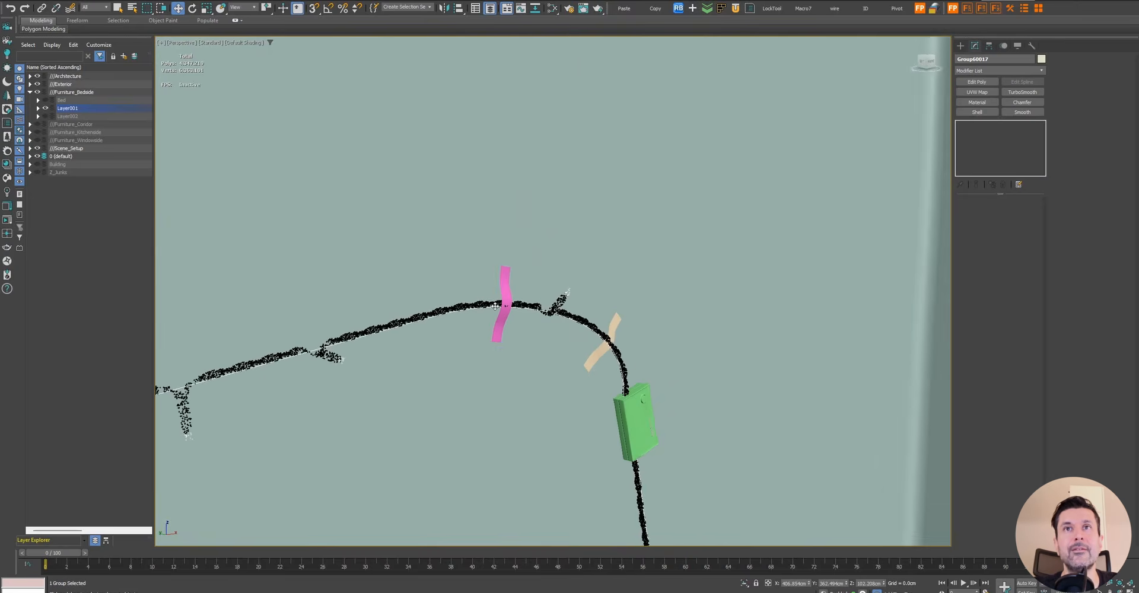
scroll(567, 366, up, 6)
click(571, 349)
alt+middle_drag(571, 349, 557, 346)
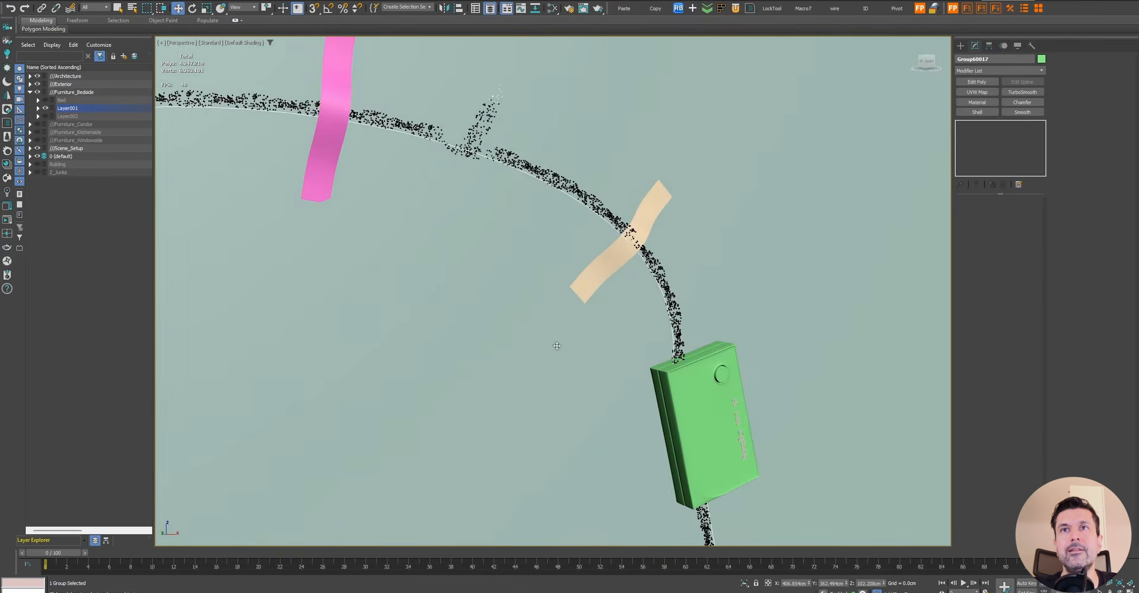
middle_drag(659, 424, 480, 367)
scroll(480, 367, up, 3)
scroll(516, 319, up, 3)
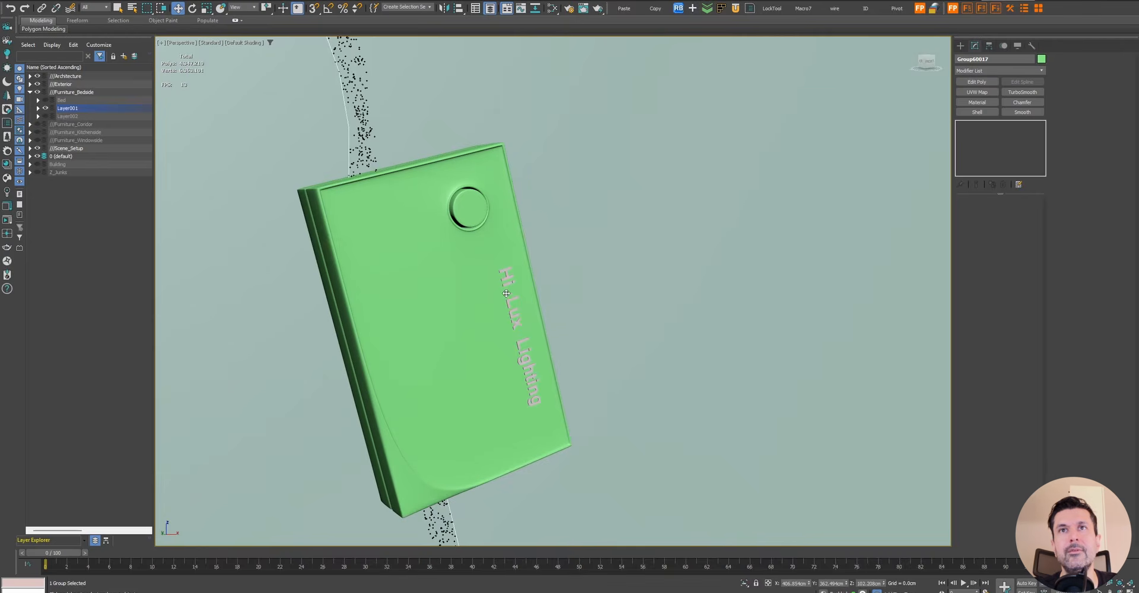
scroll(518, 347, down, 6)
scroll(596, 310, down, 3)
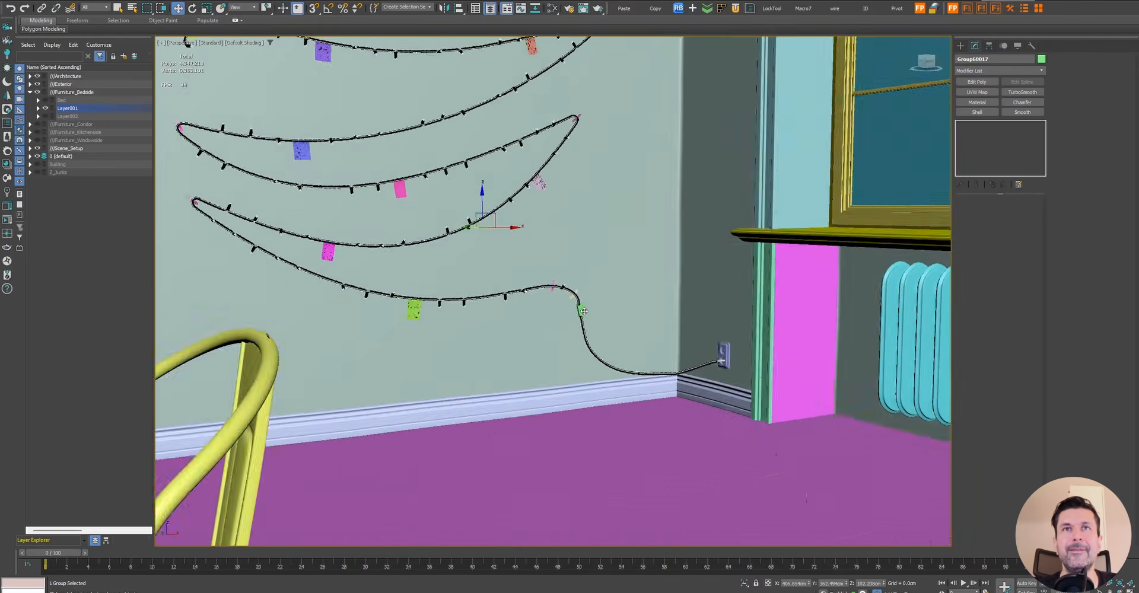
scroll(596, 310, down, 3)
key(alt+w)
Activate FStorm RT mode, bring up its render window and restart the Cam_002 render
click(729, 299)
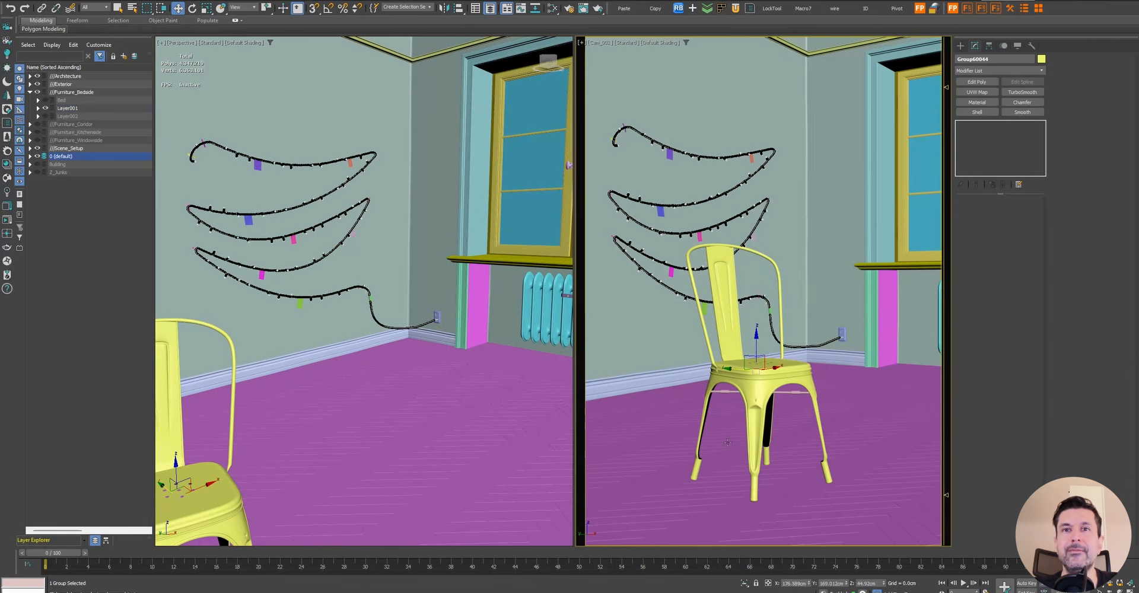
right_click(751, 397)
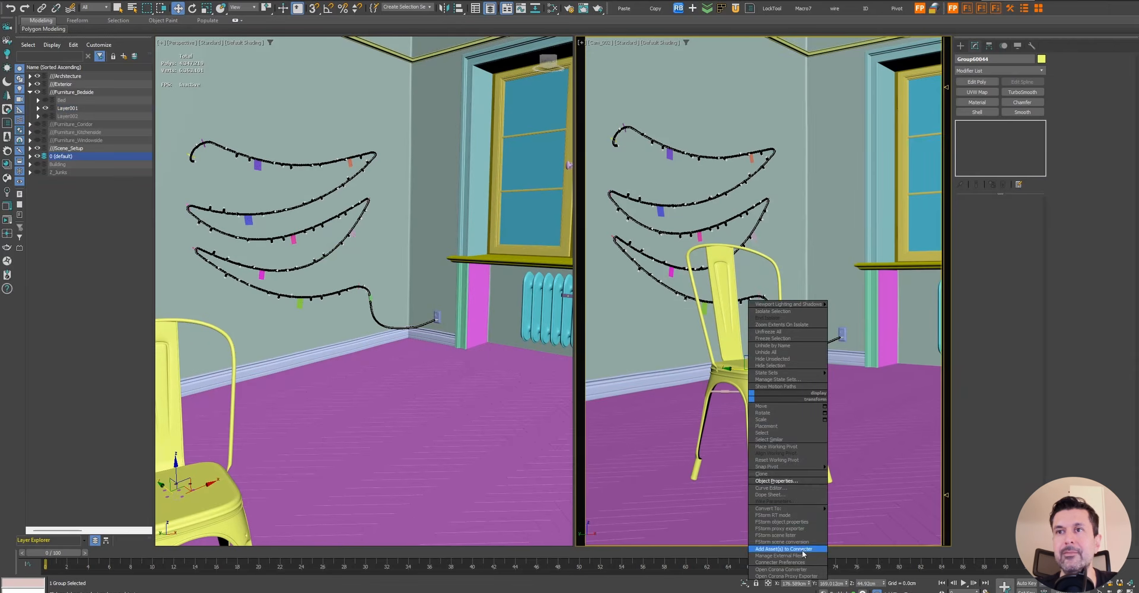
click(792, 517)
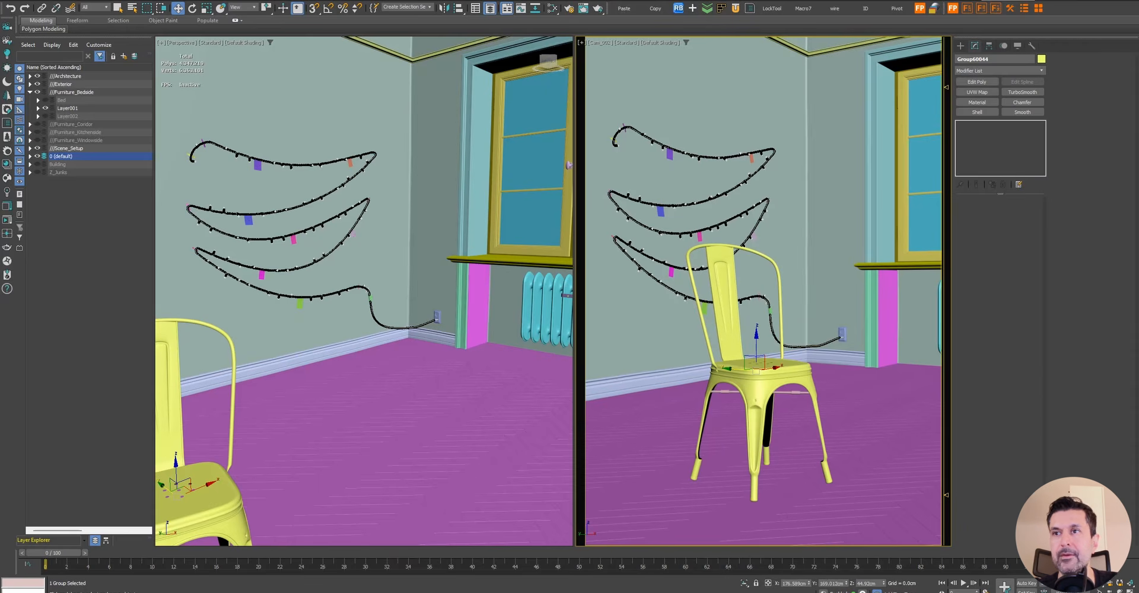
mouse_move(717, 592)
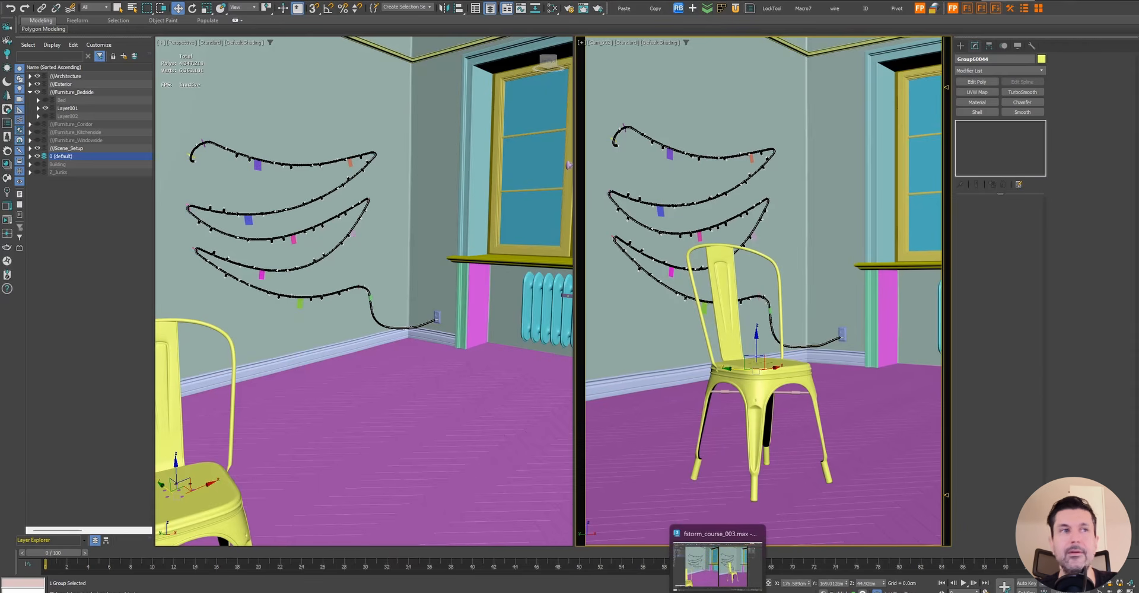
key(alt+Tab)
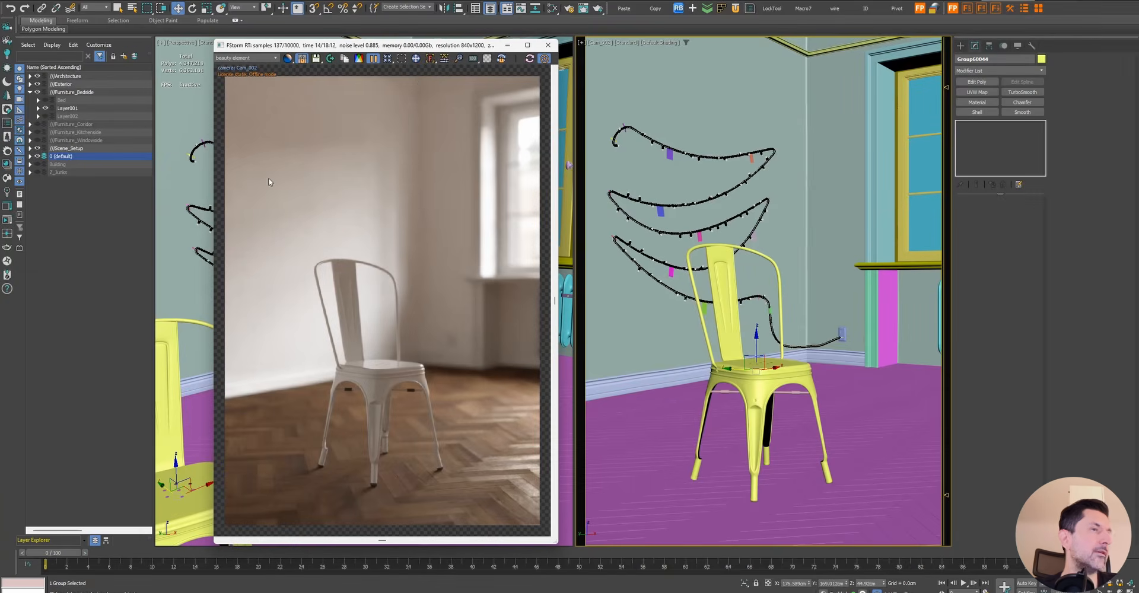
click(373, 60)
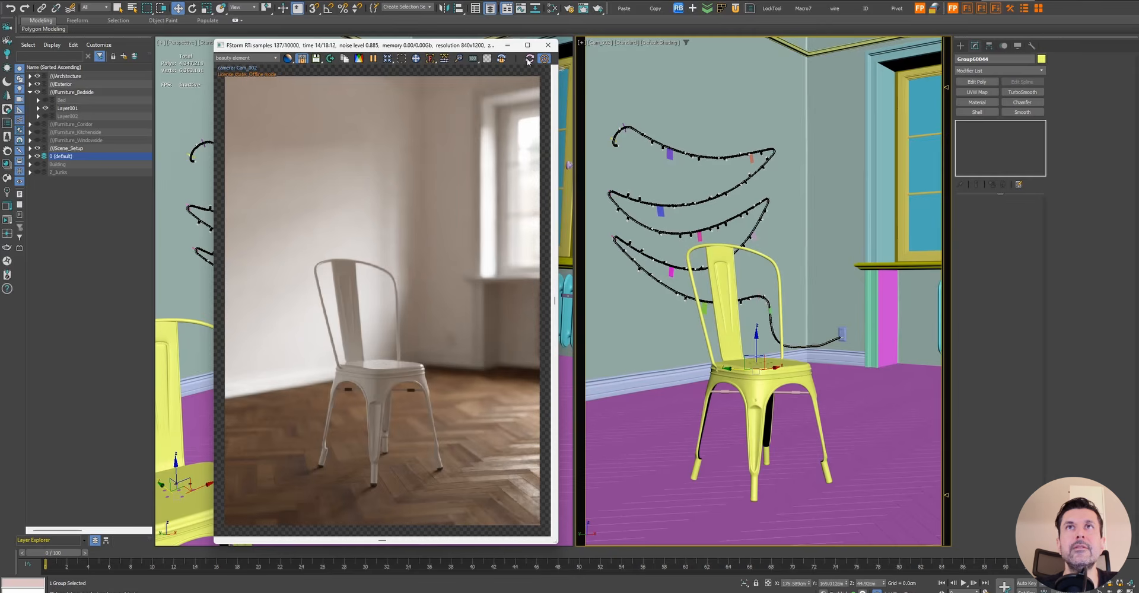
click(528, 60)
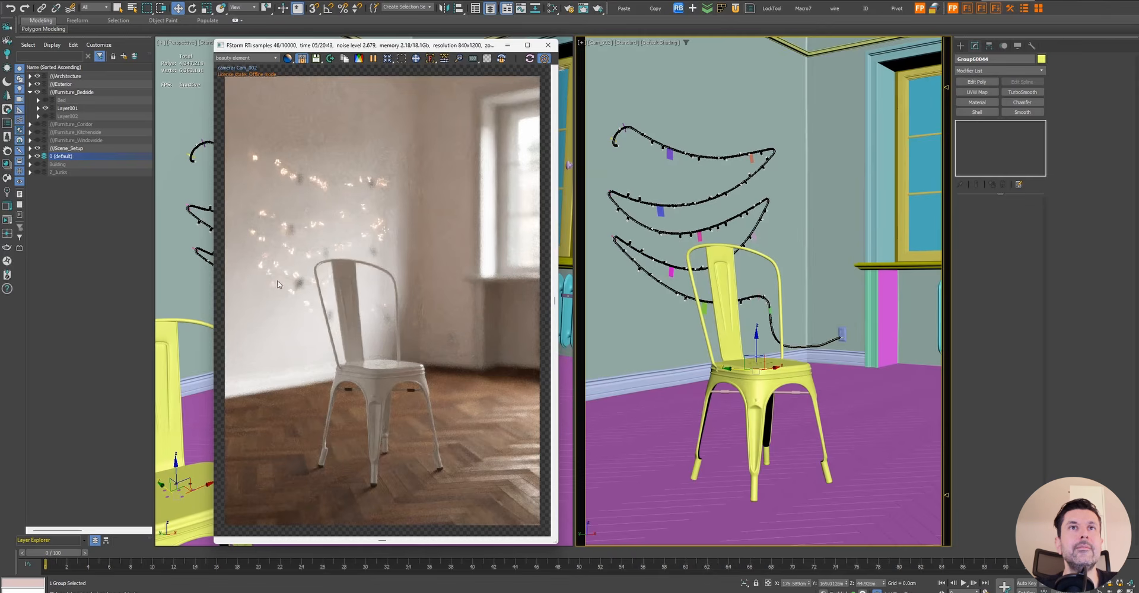
Define a render region around the string lights and the upper part of the chair's backrest
drag(424, 45, 433, 41)
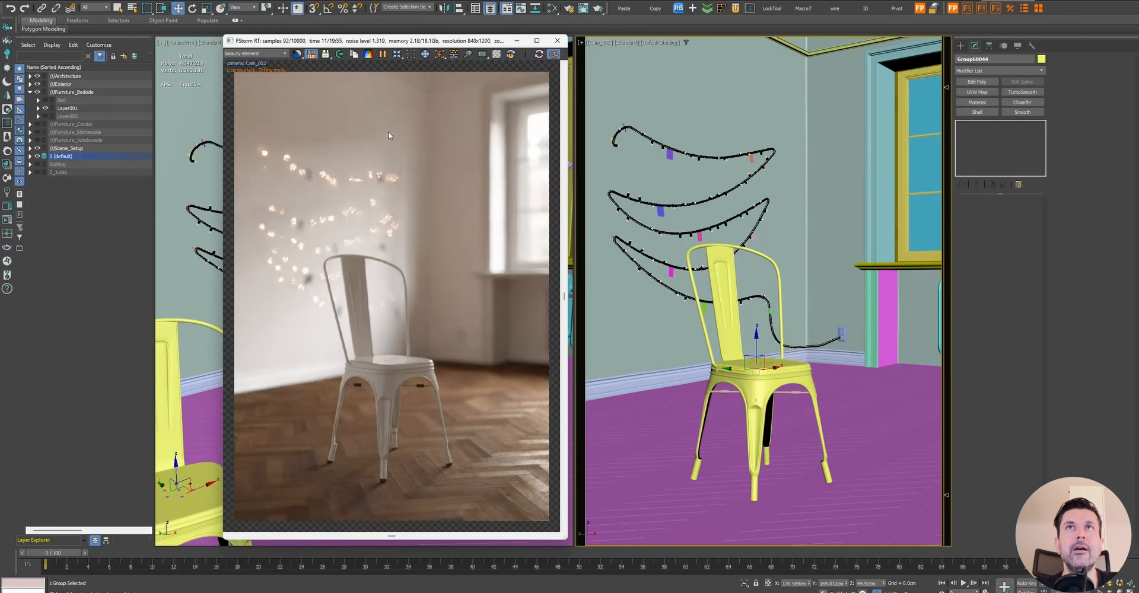
click(412, 55)
drag(368, 190, 264, 324)
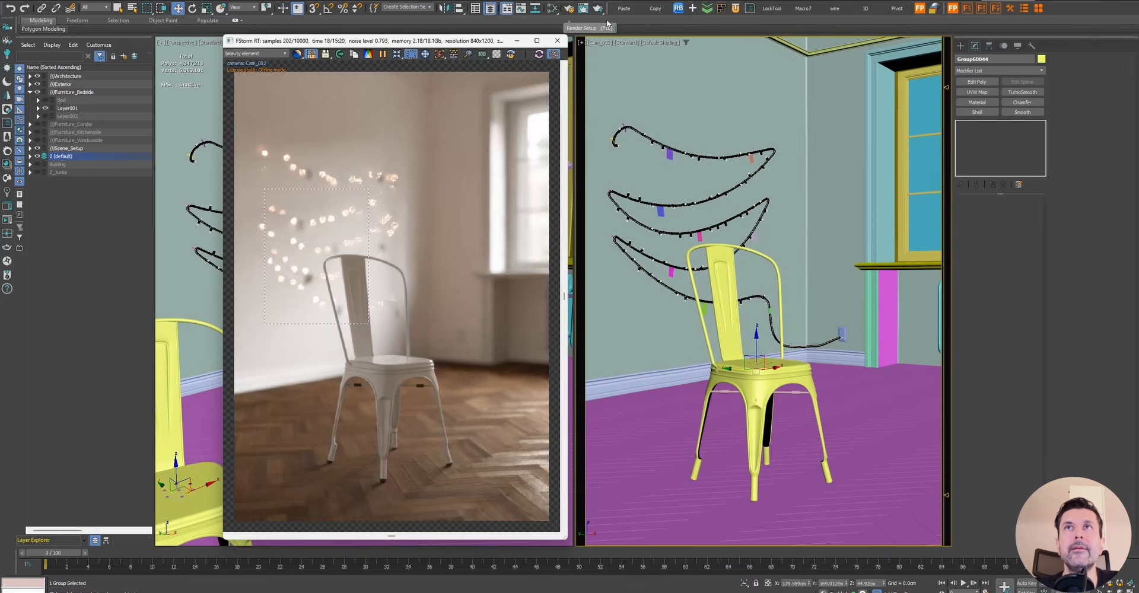
Select the Cam_002 camera and enlarge the FStorm render window around a close-up of the string lights
click(599, 43)
click(629, 213)
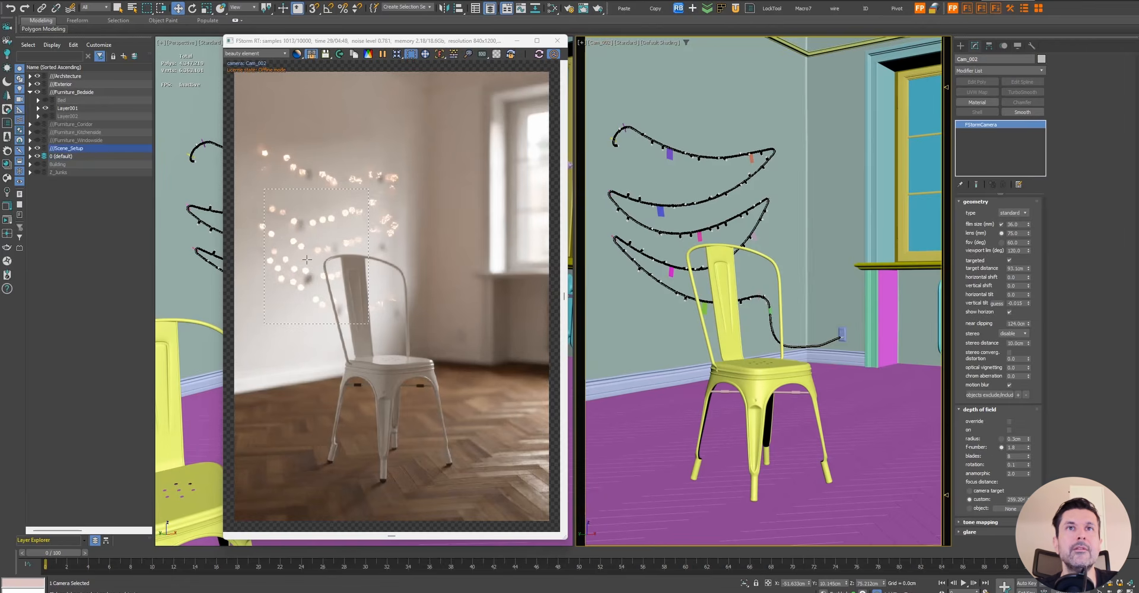
scroll(308, 260, up, 4)
middle_drag(375, 255, 452, 287)
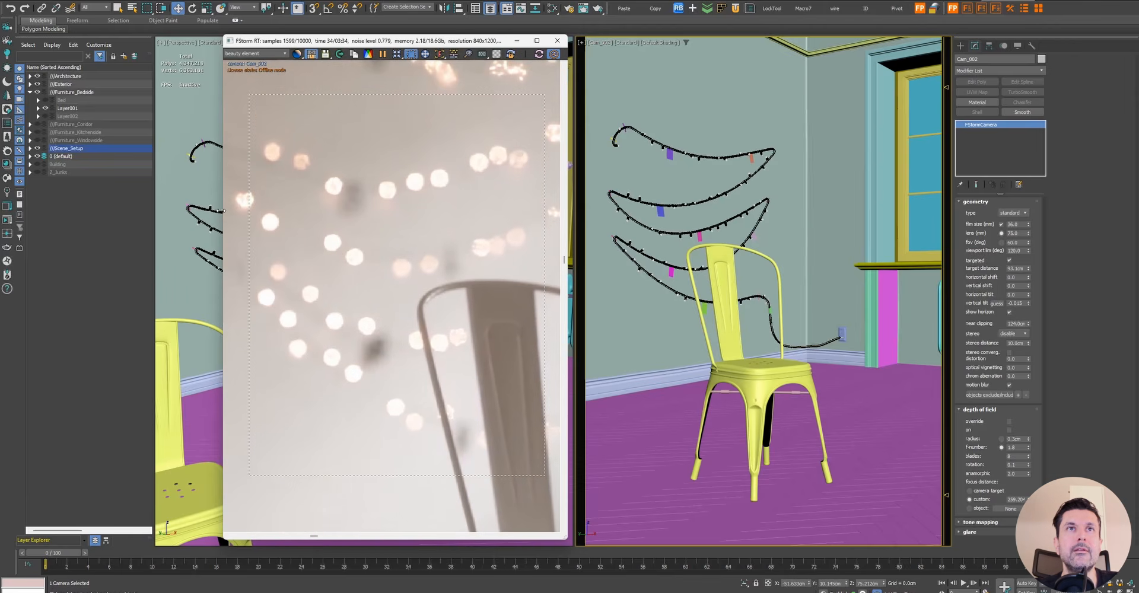
drag(221, 210, 159, 211)
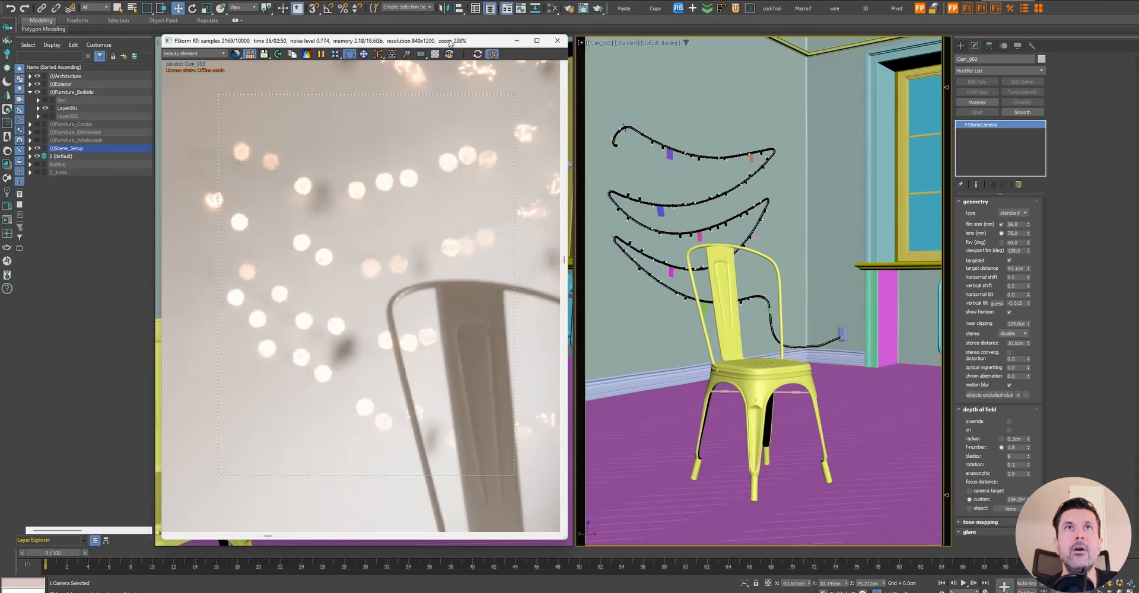
drag(482, 43, 477, 44)
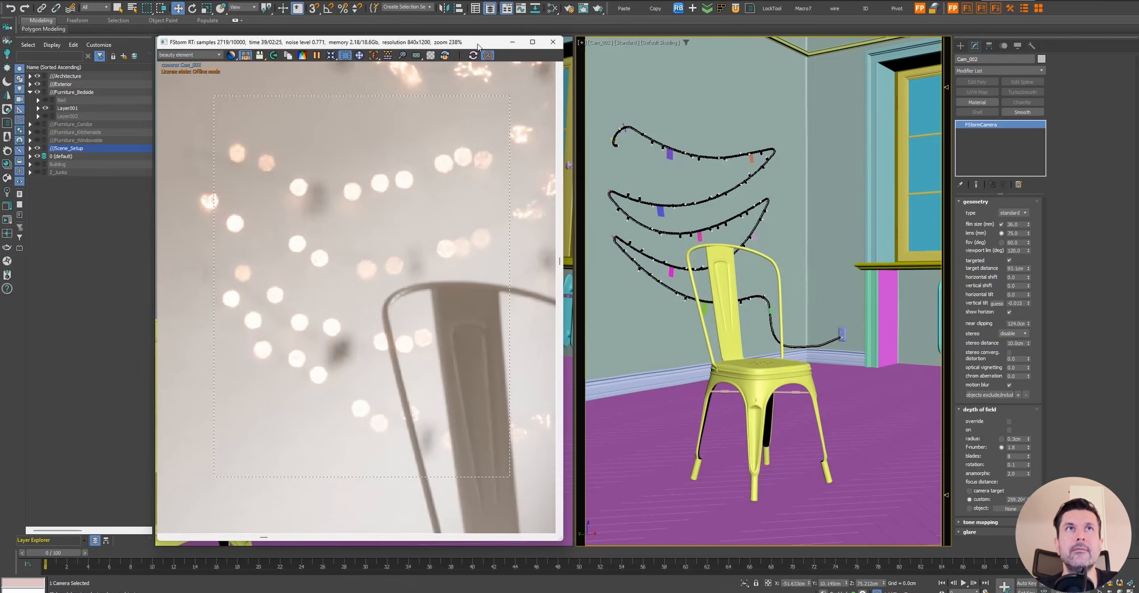
drag(560, 540, 569, 546)
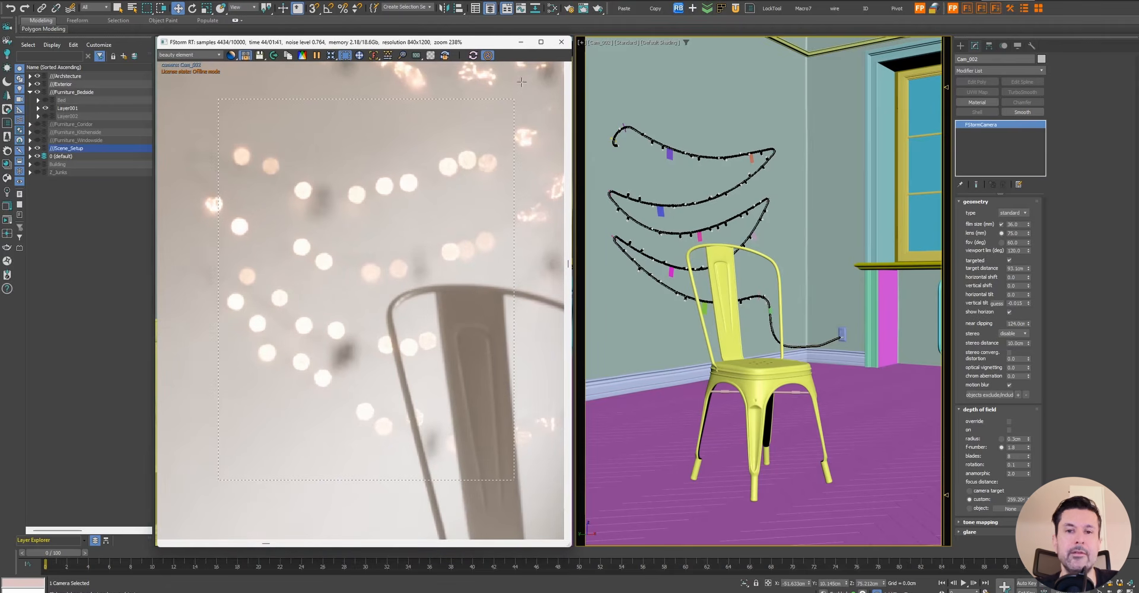
Pick the camera focus in the render on the chair's backrest, on the wall behind the lights, and again on the backrest
click(373, 57)
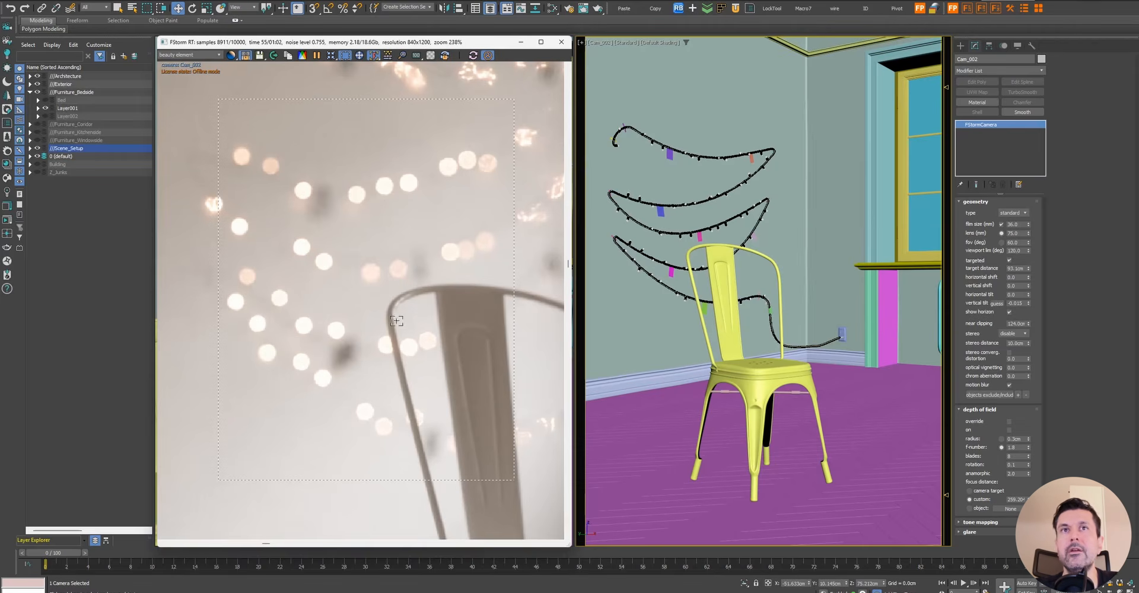
click(403, 331)
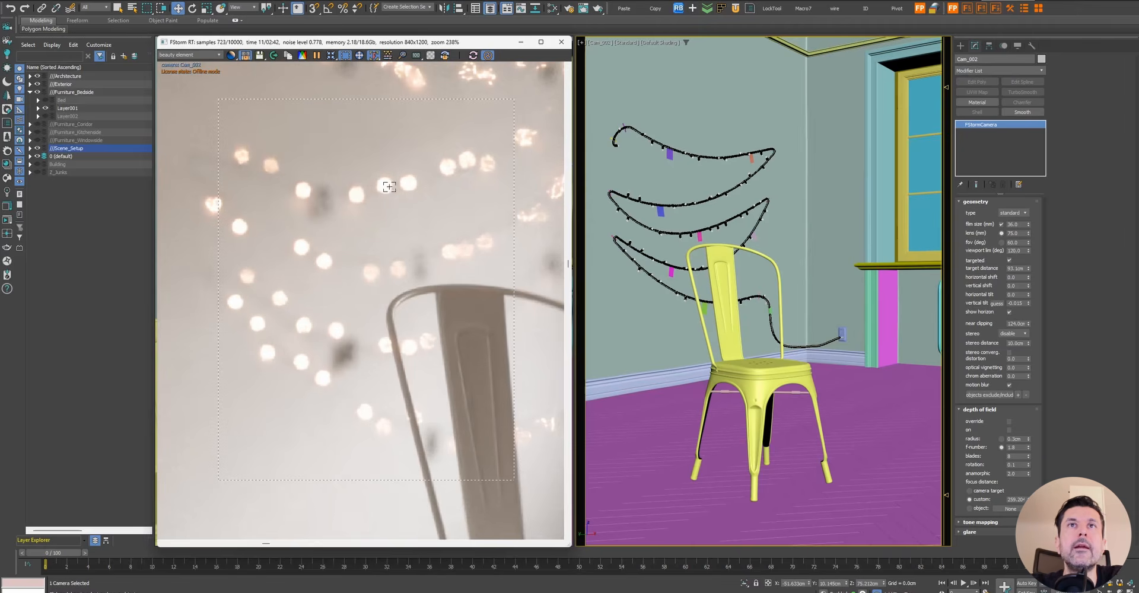
click(351, 229)
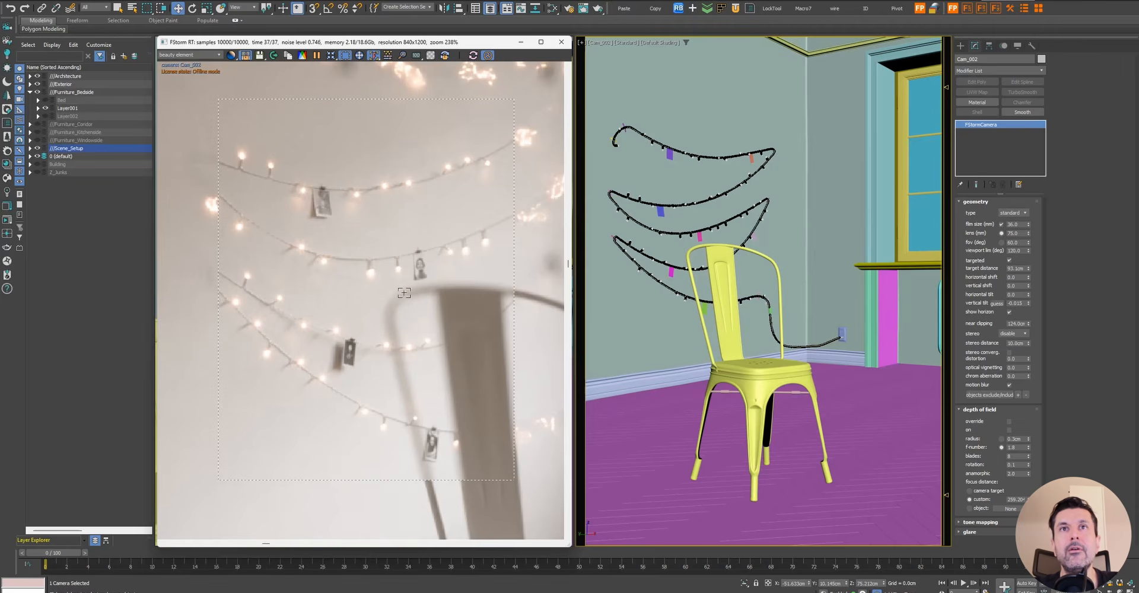
click(414, 294)
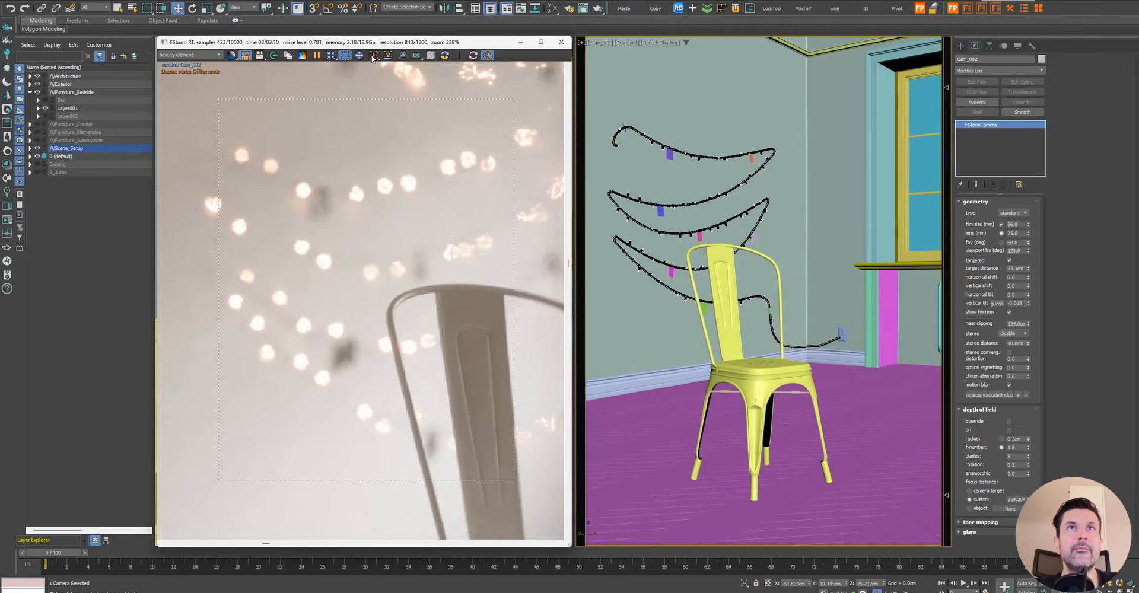
scroll(321, 328, up, 2)
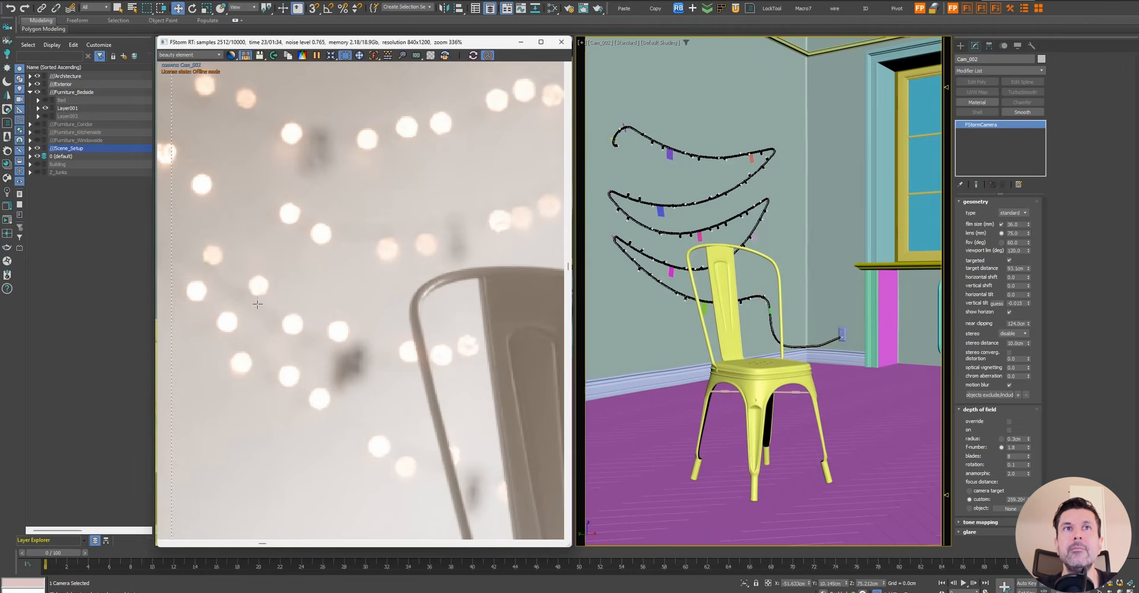
Enable the camera's depth-of-field override and depth of field with 3 blades, and reset rotation and anamorphic to 0
scroll(250, 292, up, 5)
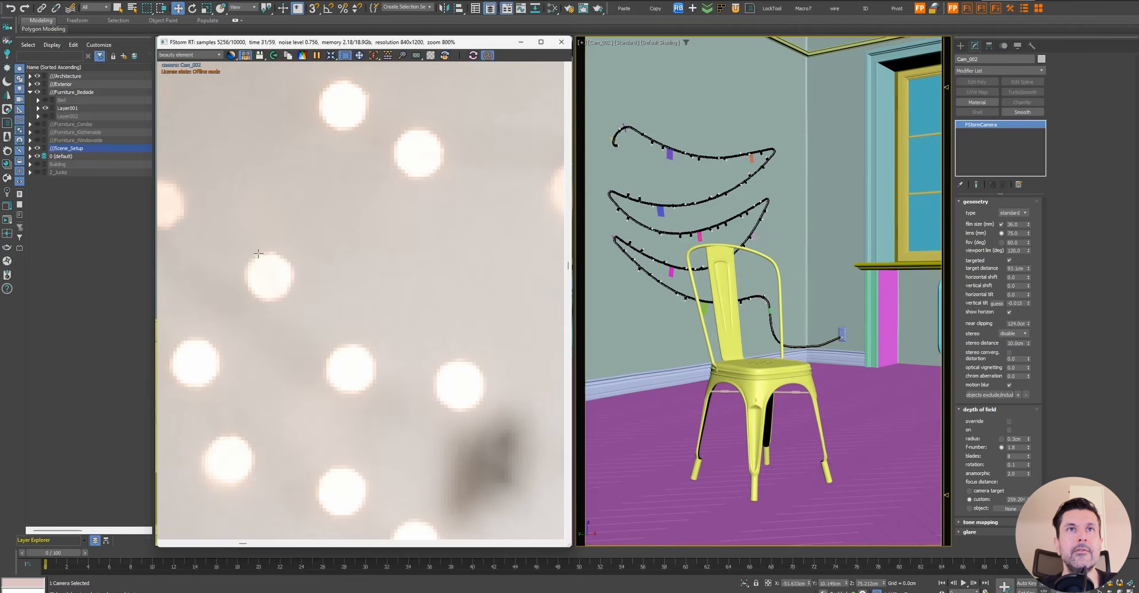
scroll(249, 292, down, 1)
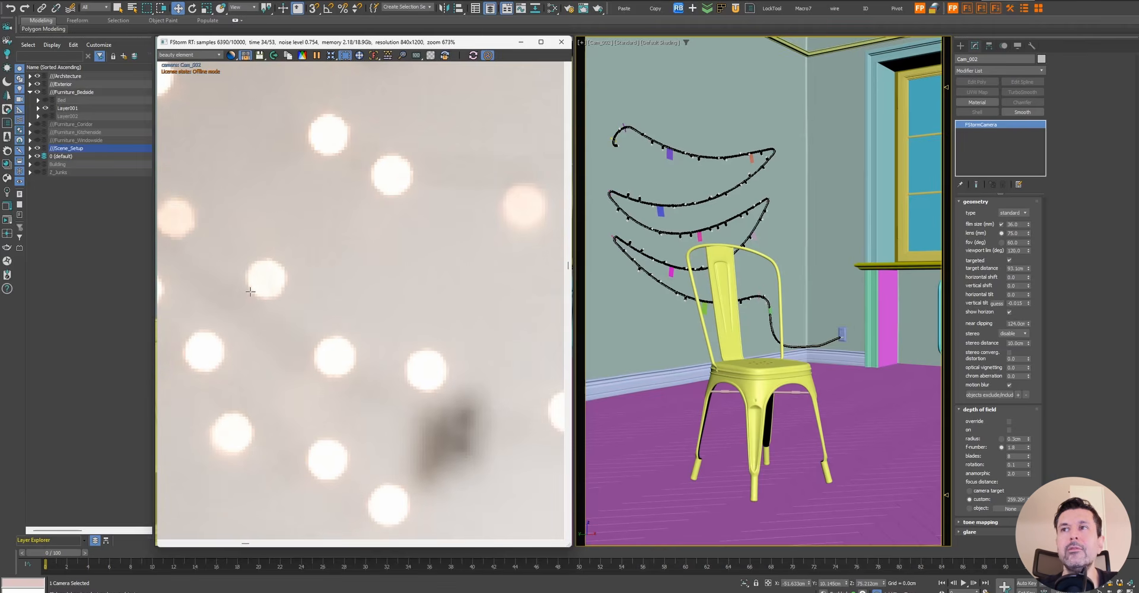
scroll(252, 281, down, 2)
scroll(253, 280, down, 3)
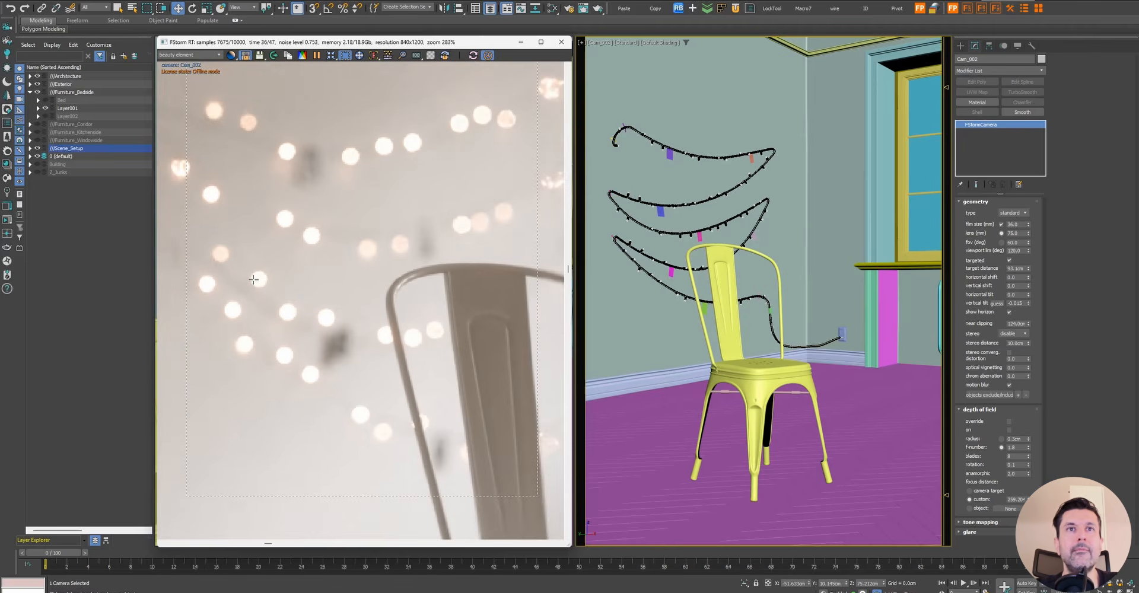
double_click(1015, 456)
text(3)
key(Return)
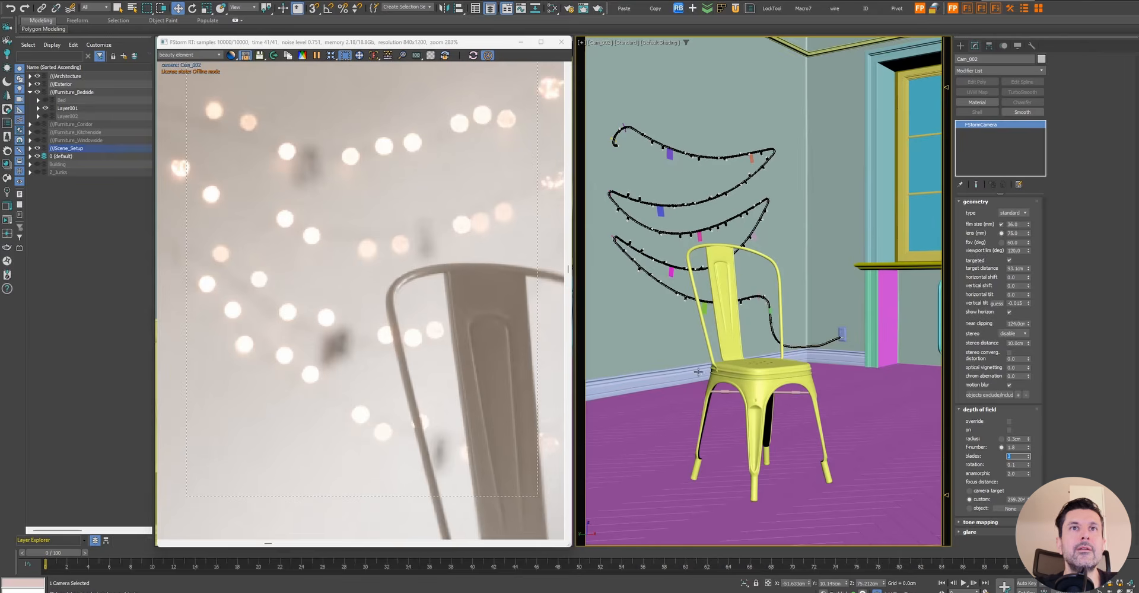
click(1009, 421)
click(1008, 430)
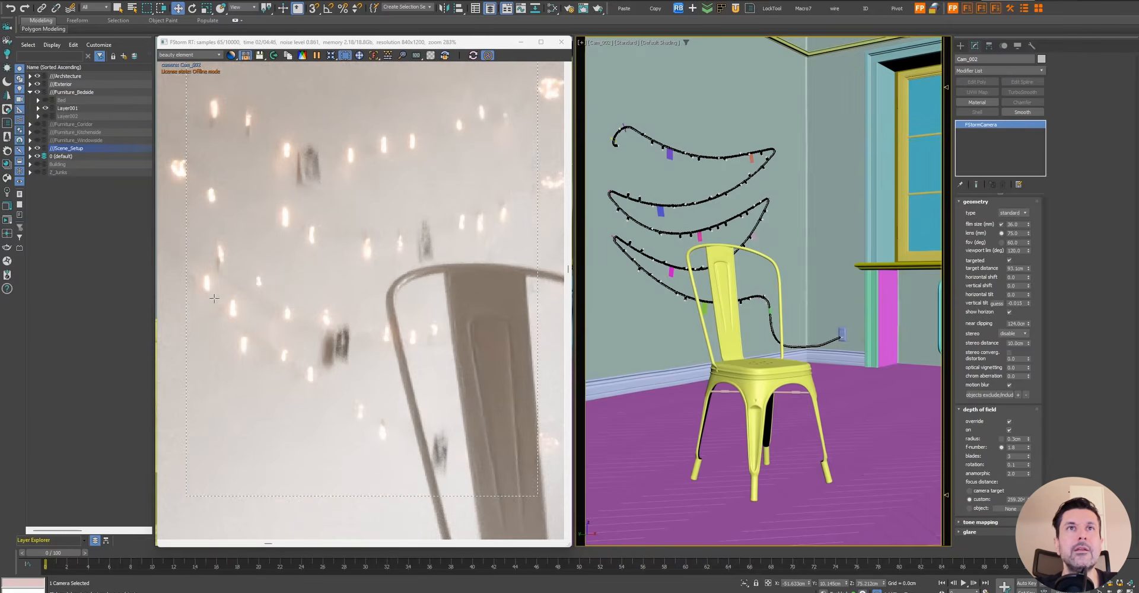
right_click(1028, 473)
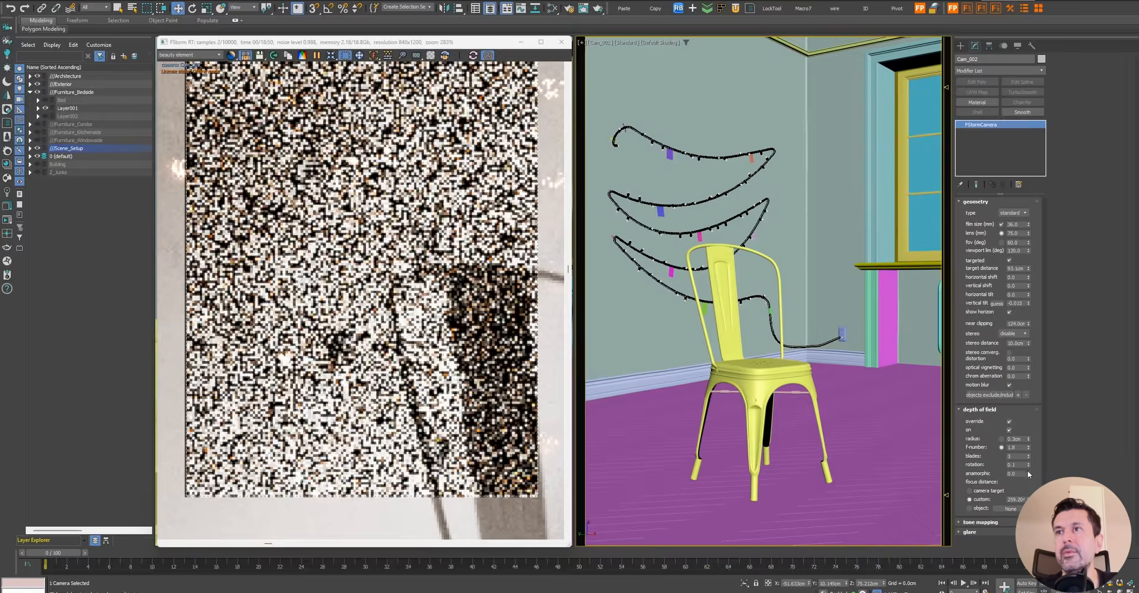
right_click(1028, 465)
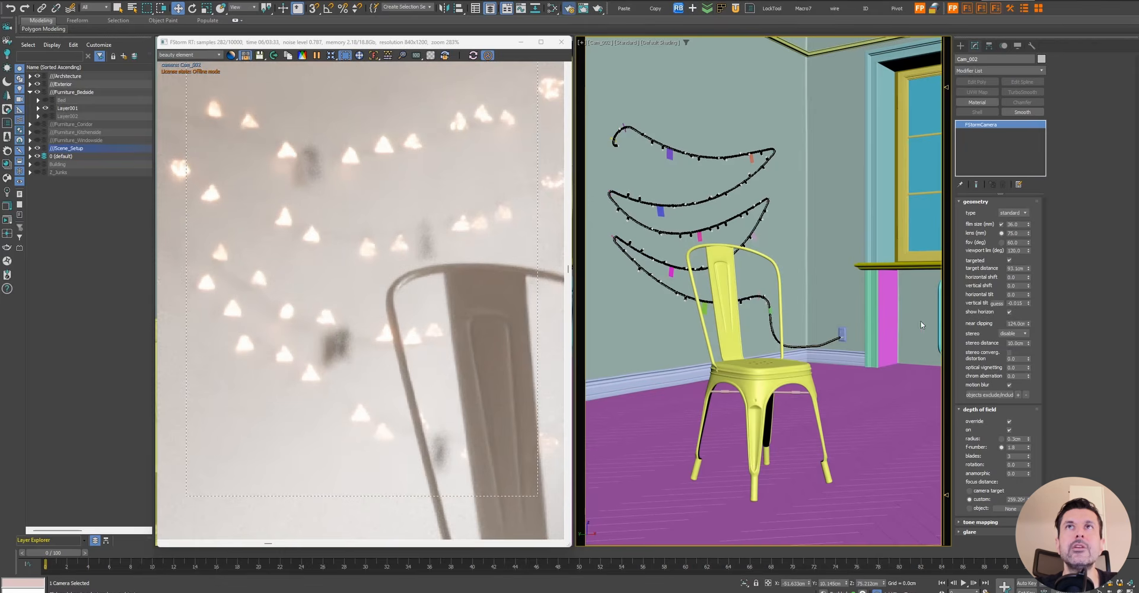
Bring up Render Setup to review FStorm's global camera and depth-of-field settings, and close it again
click(569, 8)
drag(877, 66, 720, 72)
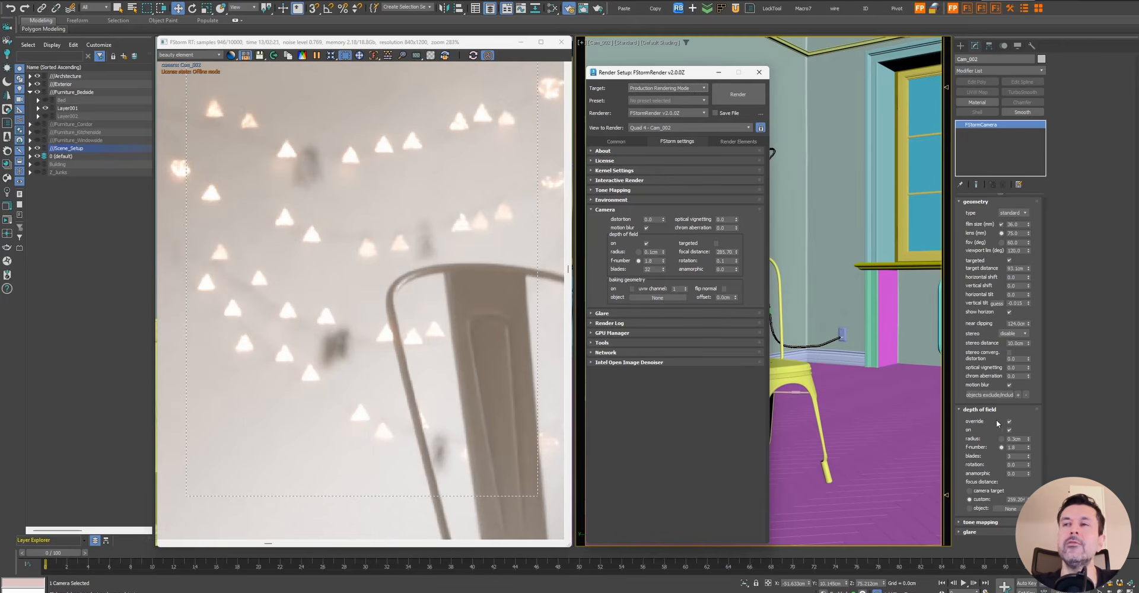
click(652, 209)
click(759, 72)
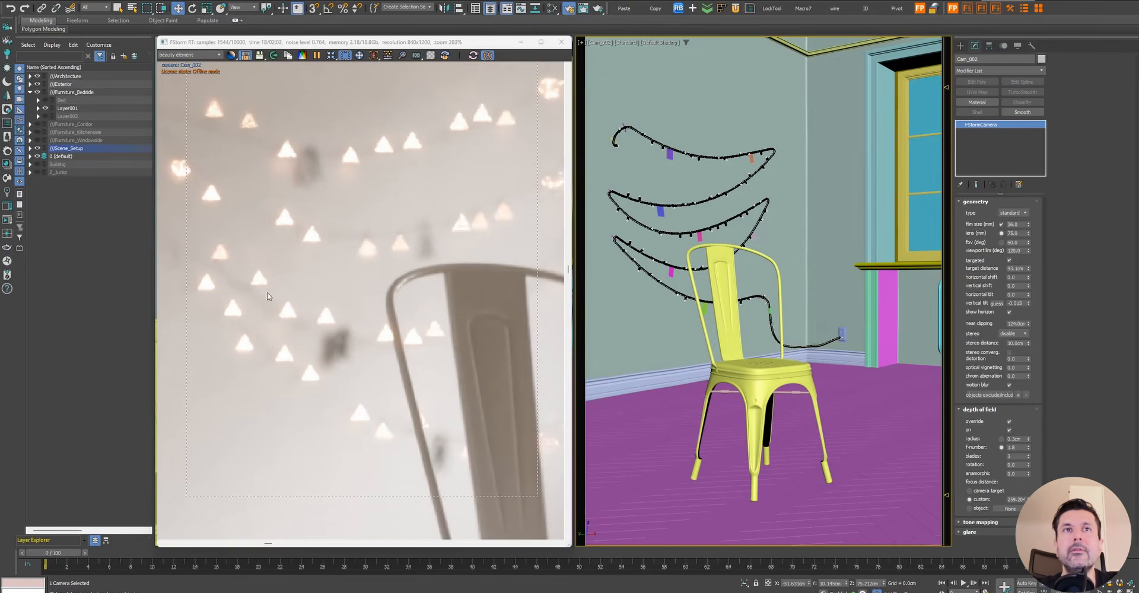
Set the number of depth-of-field blades on the camera to 8
middle_drag(332, 308, 353, 294)
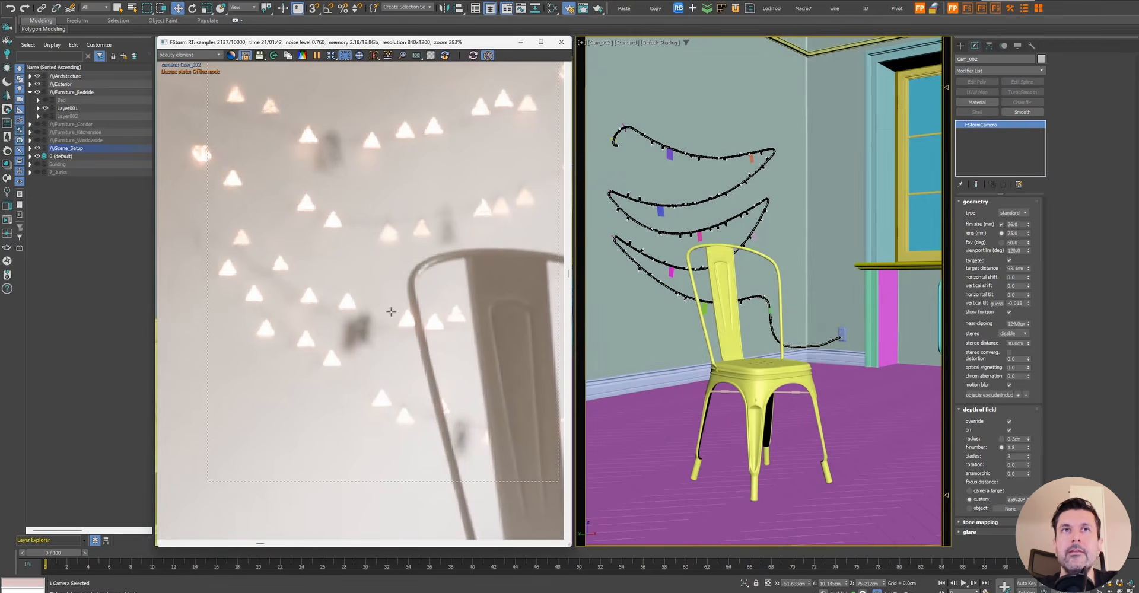
click(1018, 456)
text(8)
key(Return)
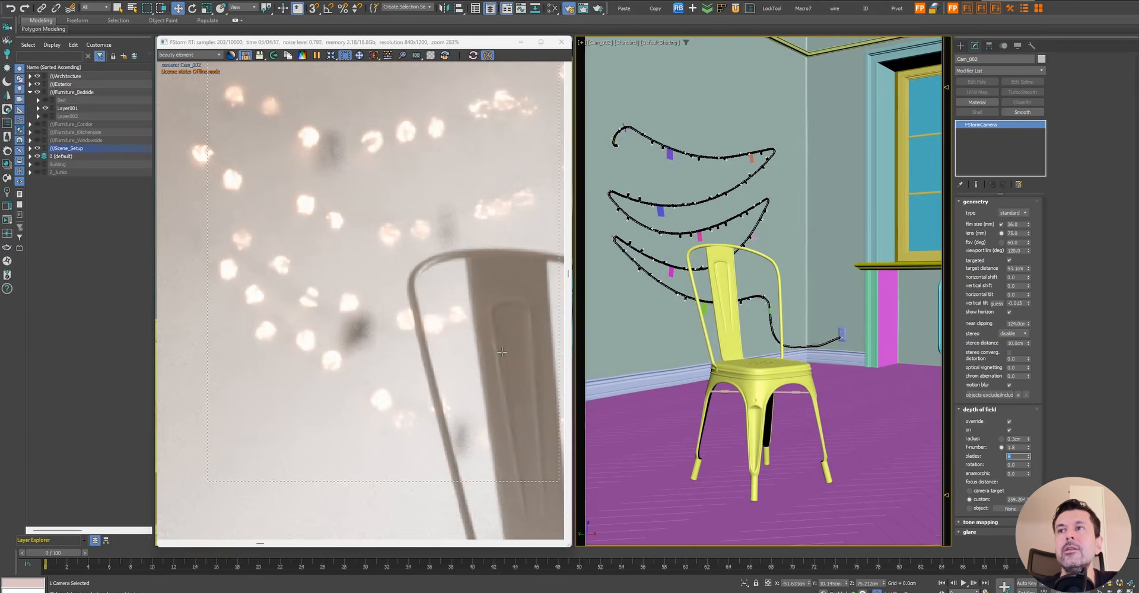
Try anamorphic values of 1 and 2 on the camera to stretch the string lights' bokeh vertically
click(1017, 473)
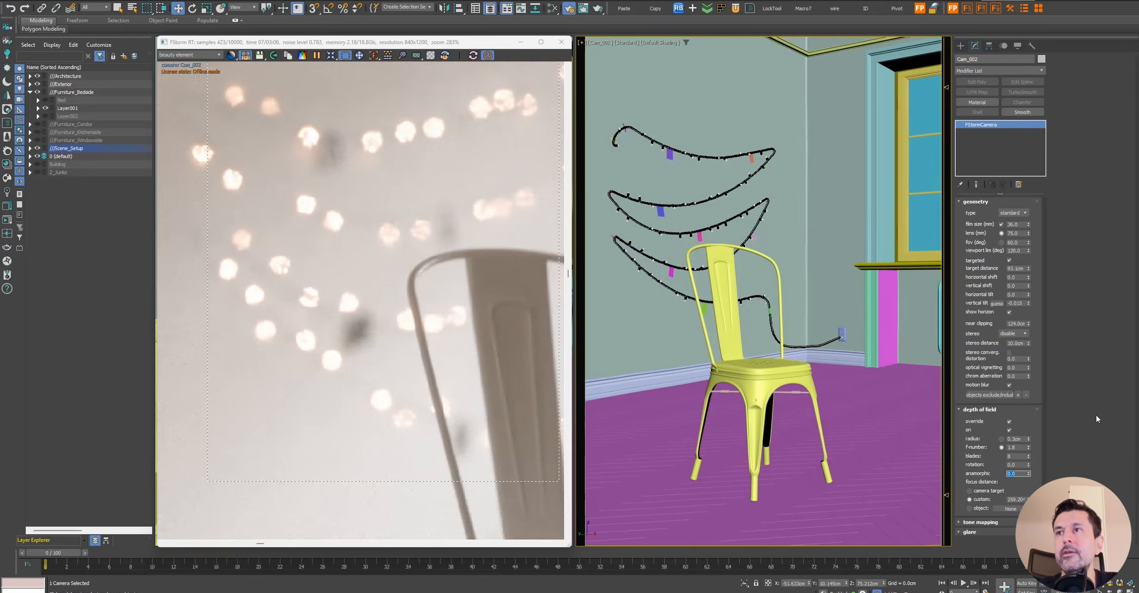
text(1)
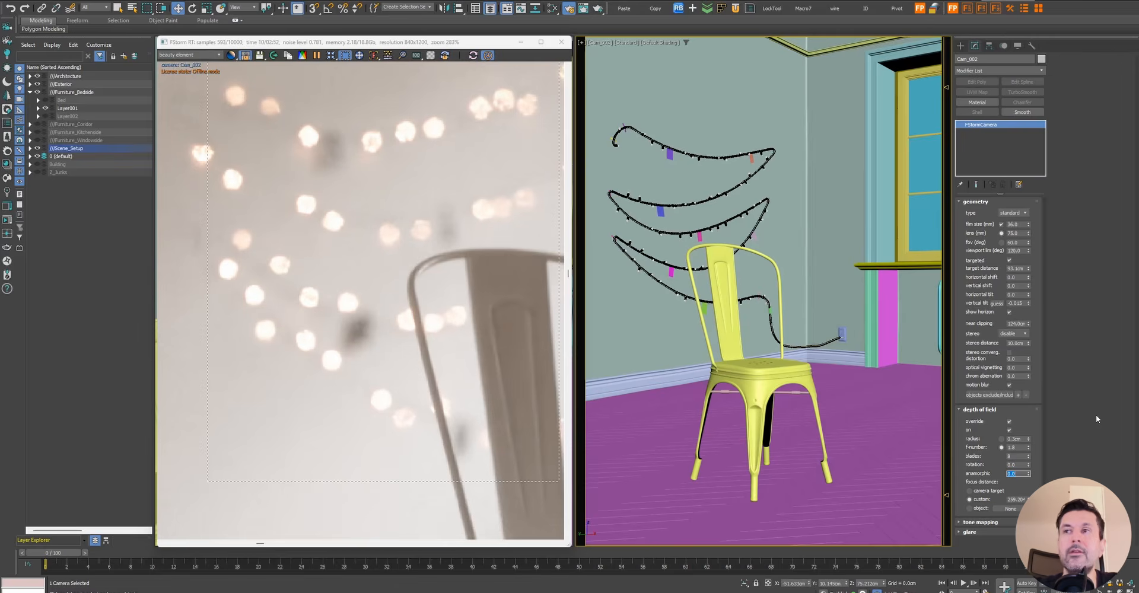
key(Return)
text(2)
key(Return)
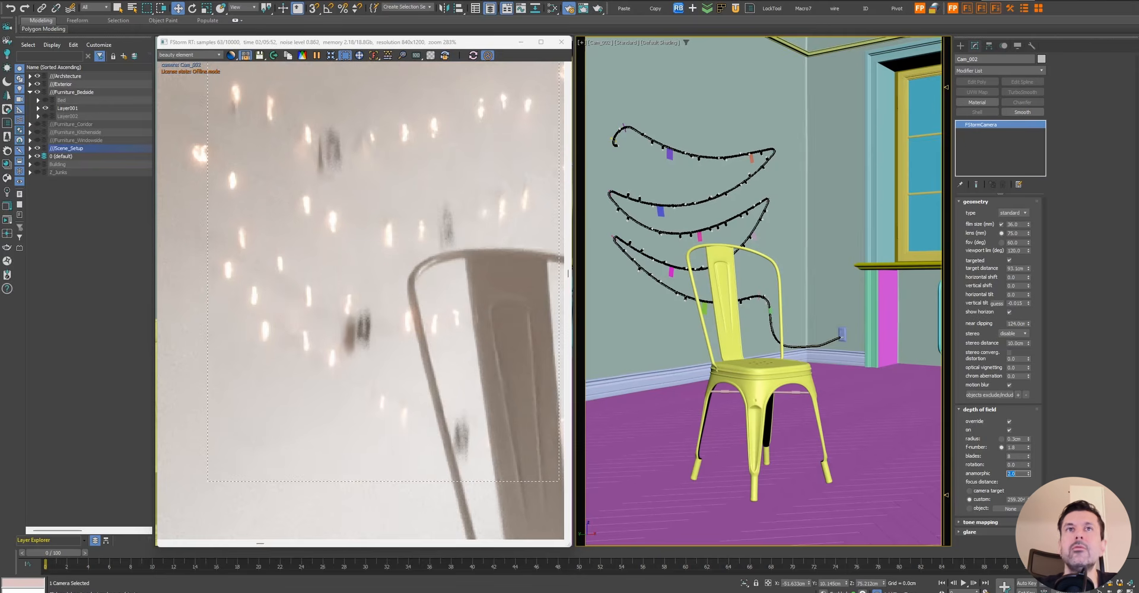
Lower the camera's anamorphic value to 1 for a milder vertical stretch of the bokeh
middle_drag(368, 226, 359, 271)
double_click(1021, 474)
text(1)
key(Return)
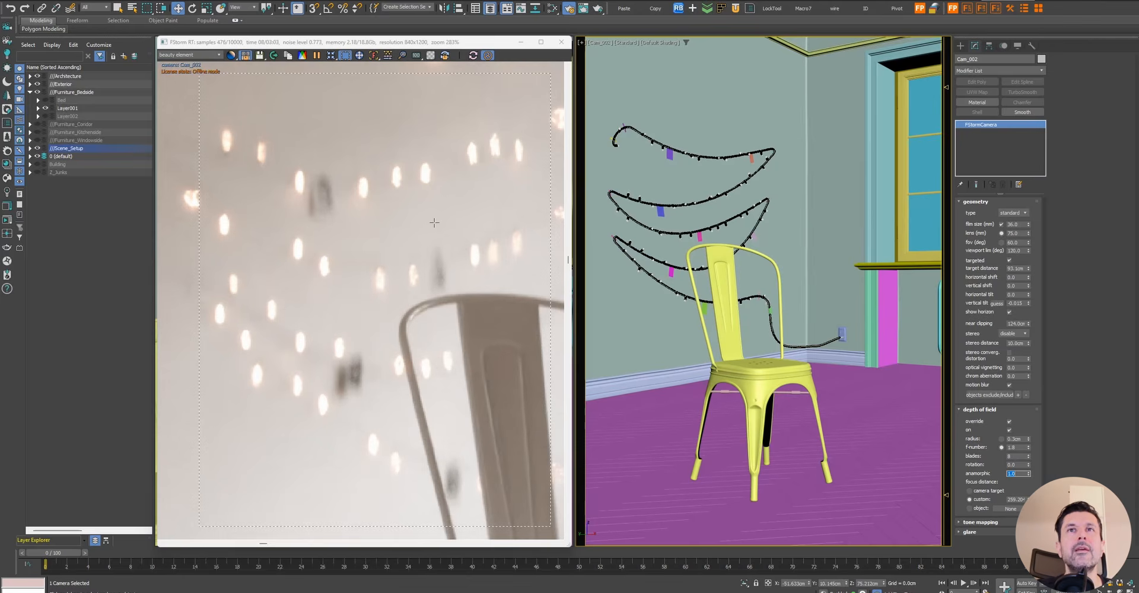
Try an anamorphic value of -2 for horizontally stretched bokeh, and switch it back to 2
scroll(434, 222, down, 1)
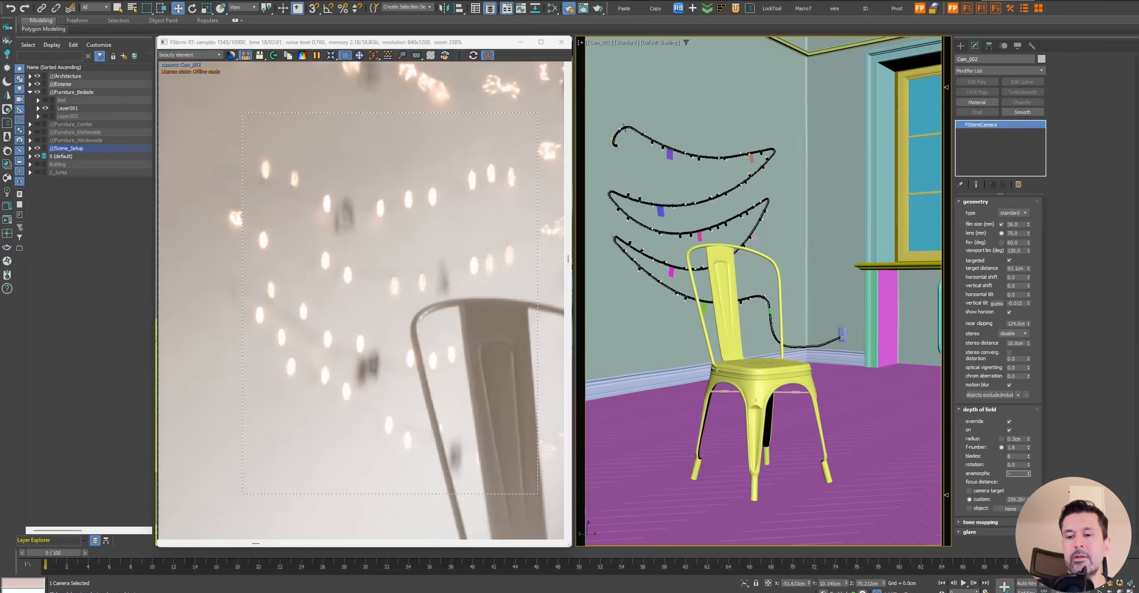
key(Return)
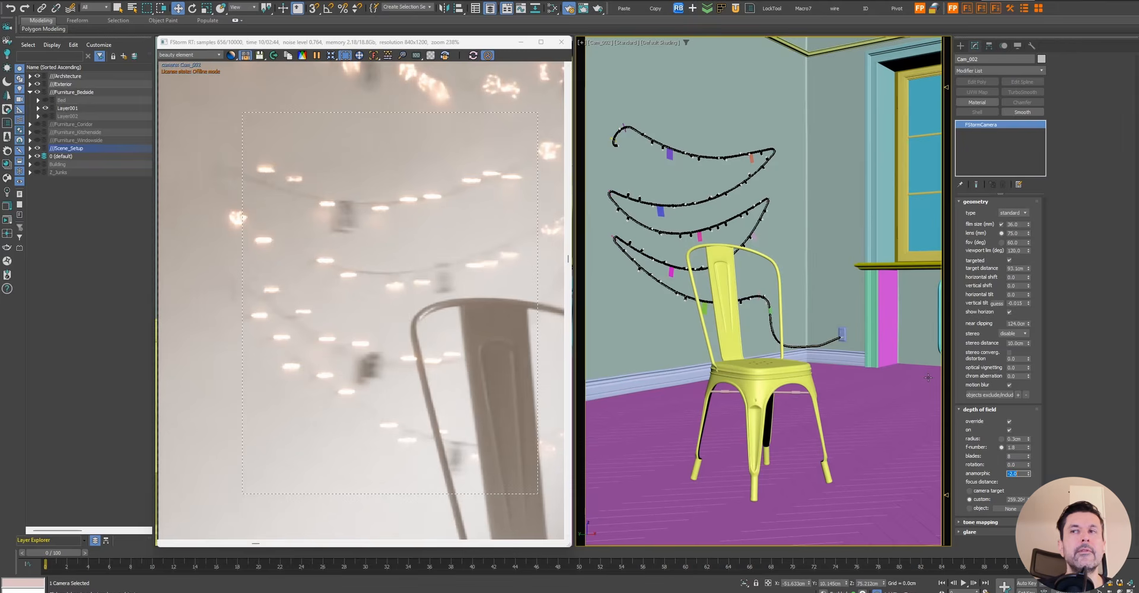
key(Return)
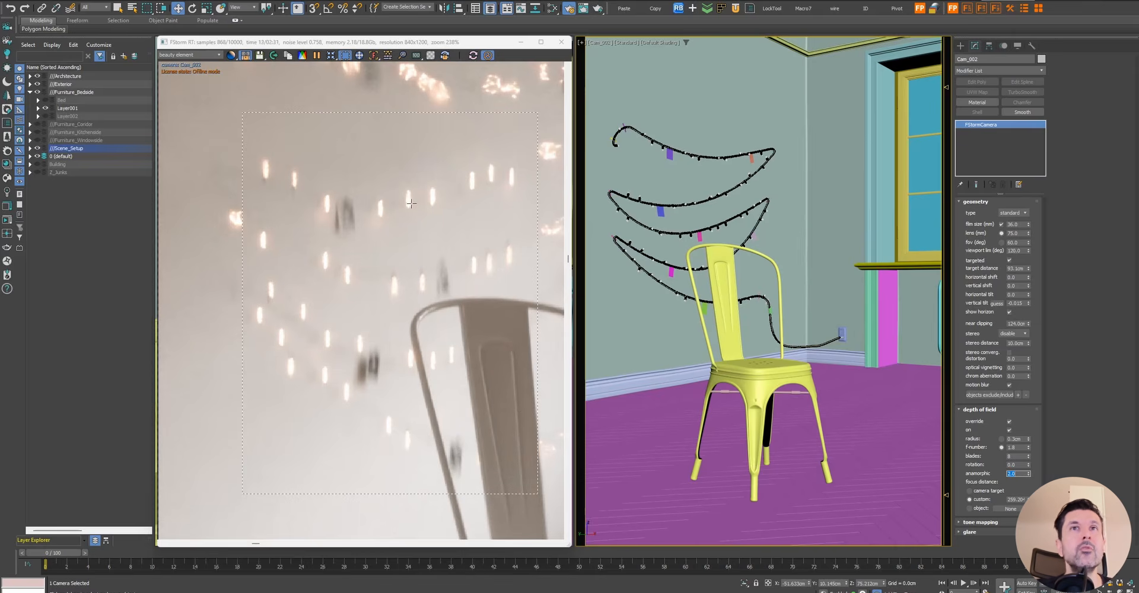
Reset the camera's anamorphic value to 0
scroll(411, 203, down, 5)
scroll(376, 213, up, 4)
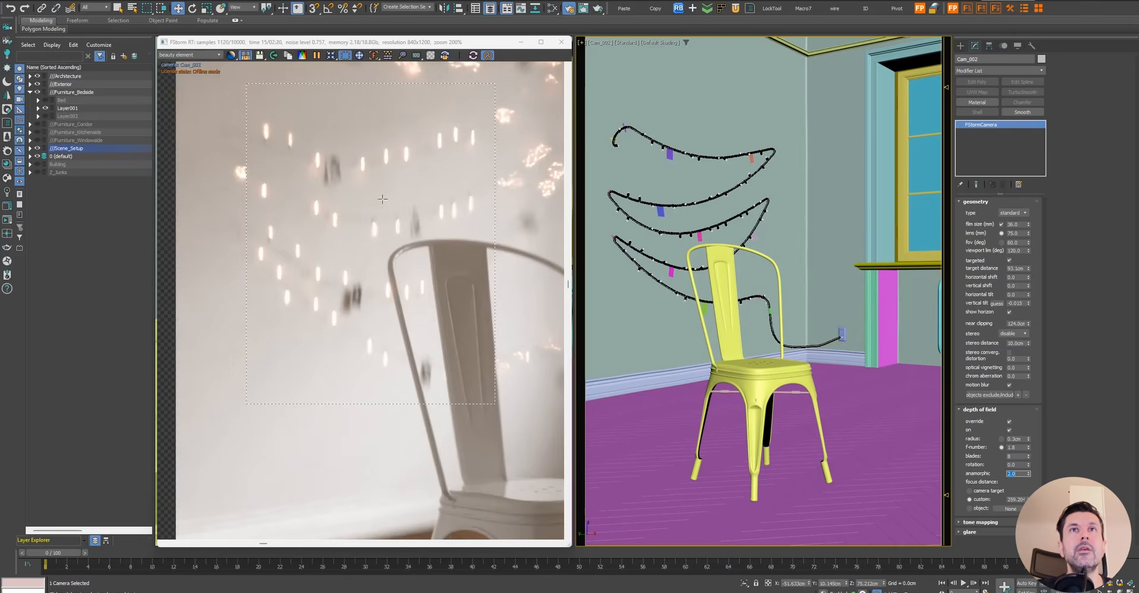
middle_drag(405, 165, 400, 216)
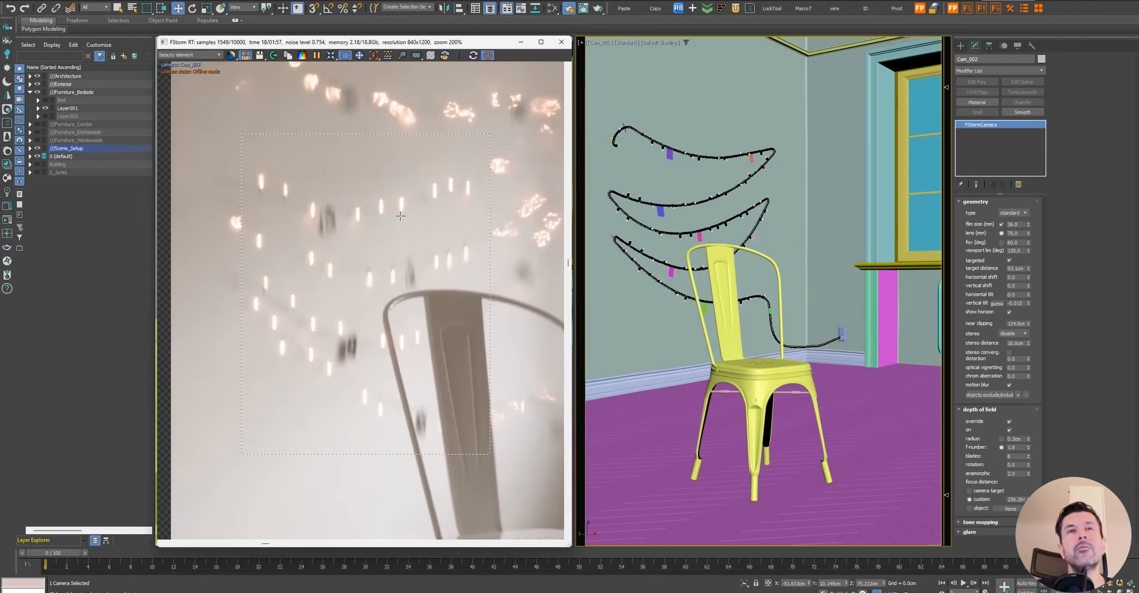
click(1027, 475)
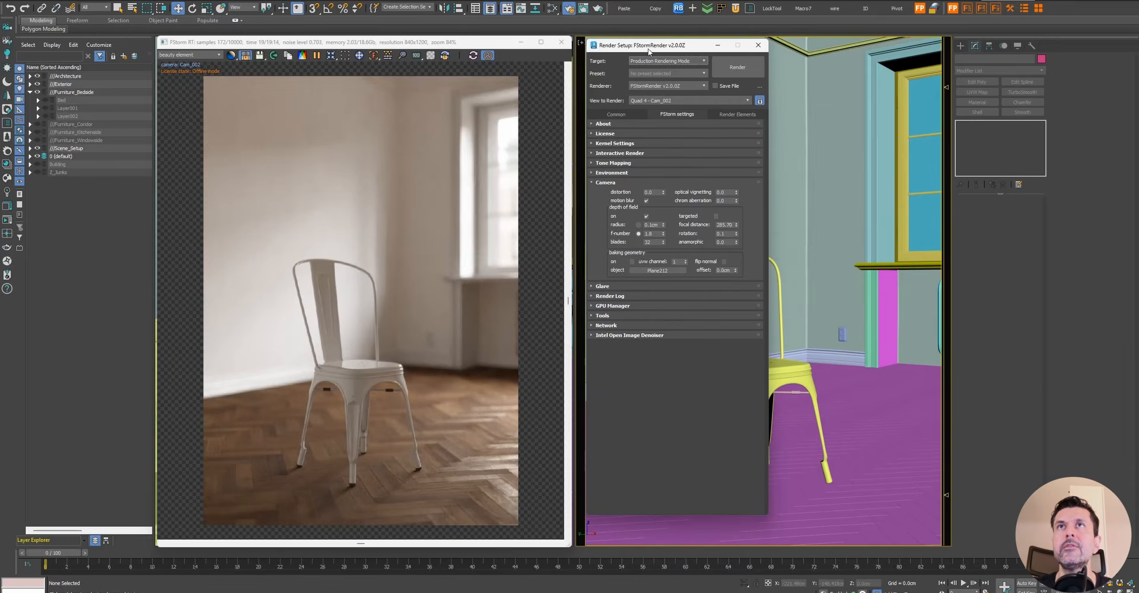
Move the Render Setup window clear of the viewport label and select the Cam_002 camera from its view
drag(648, 51, 646, 63)
click(598, 45)
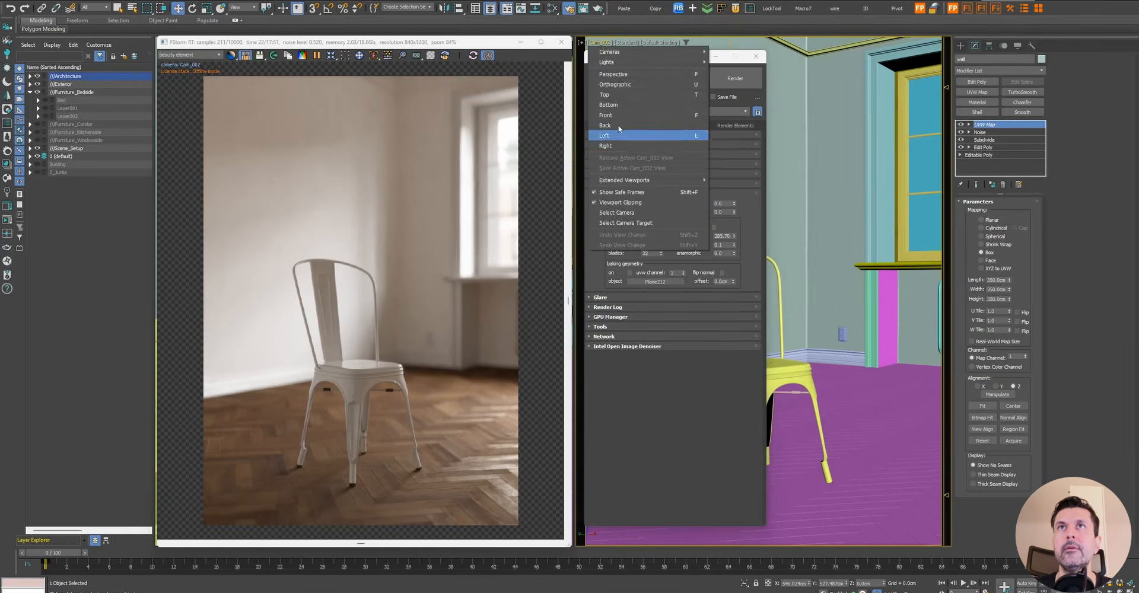
click(647, 236)
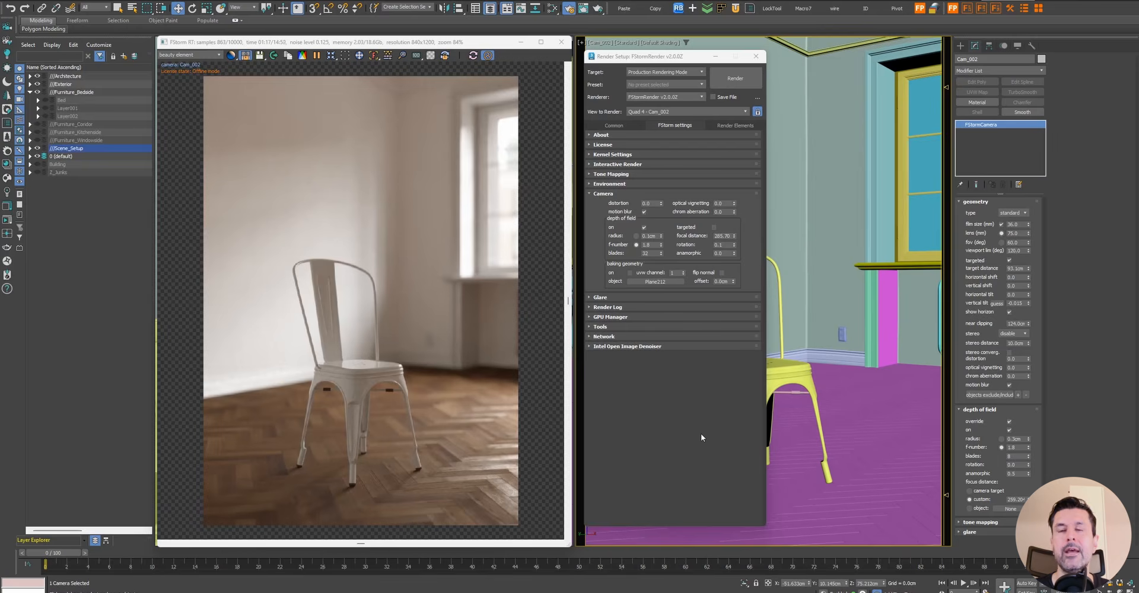
Move Render Setup off the viewport, pause the FStorm render and unhide Layer002 with the table and chairs
drag(675, 58, 854, 59)
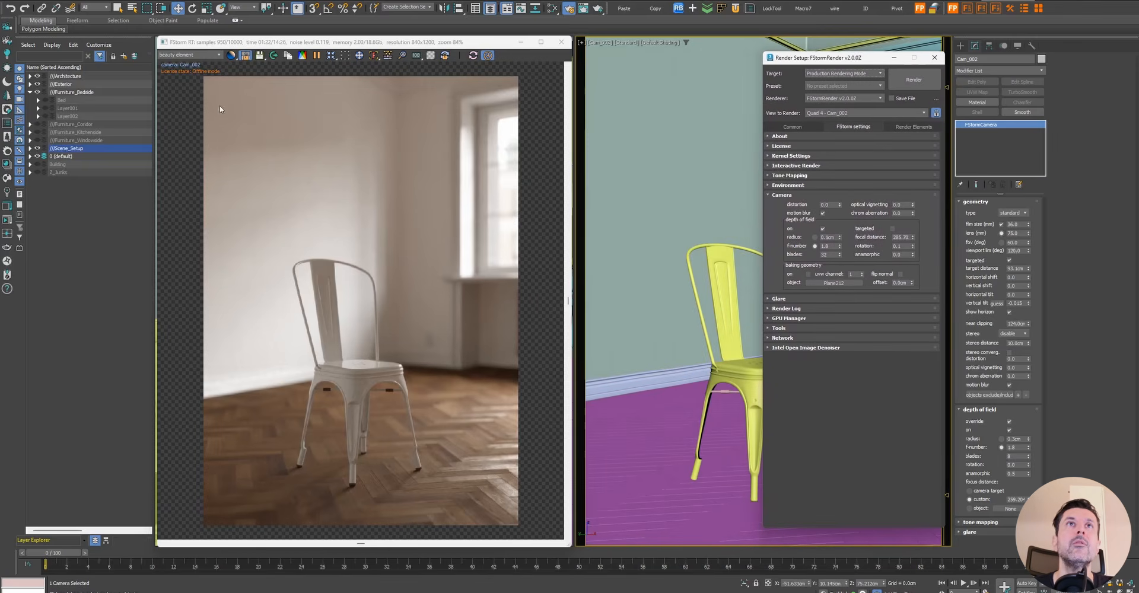
click(317, 55)
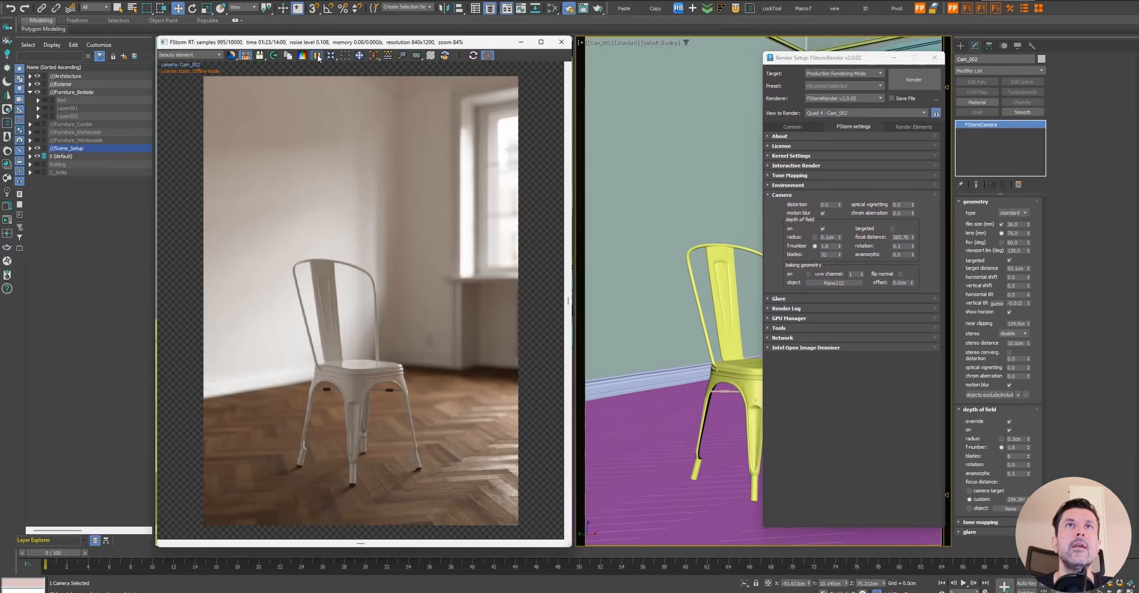
click(45, 115)
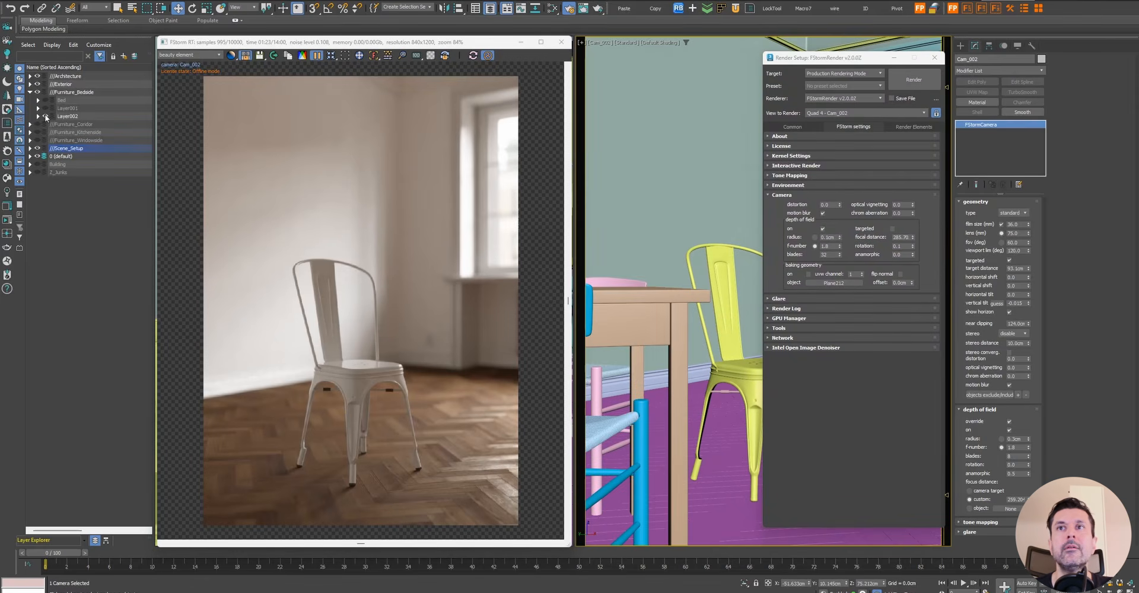
Select the table in front of the yellow chair and isolate it in the scene
click(721, 259)
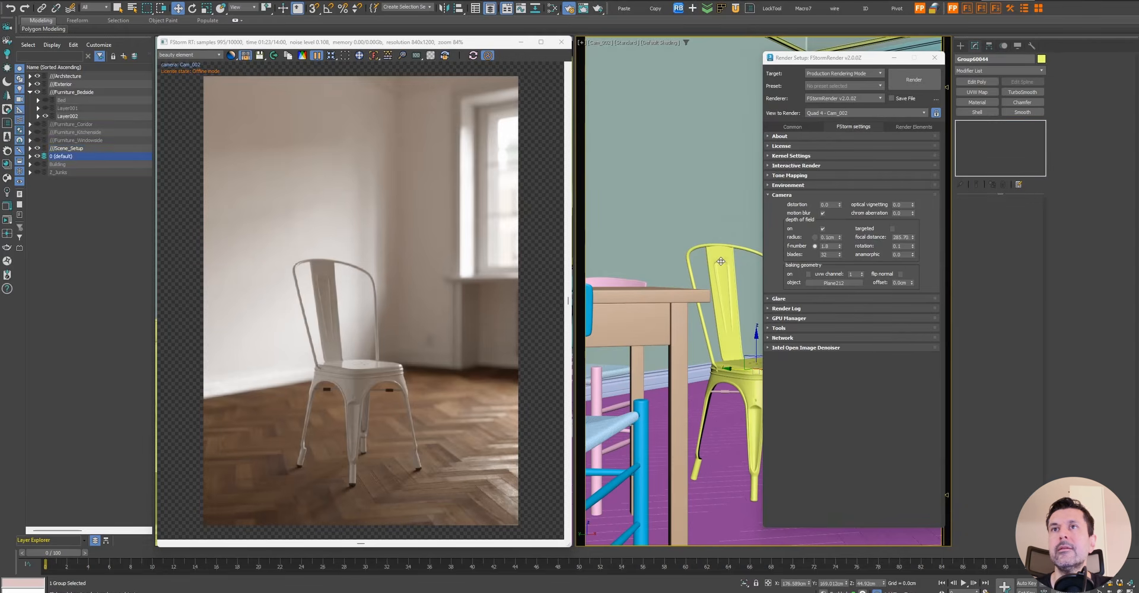
click(676, 297)
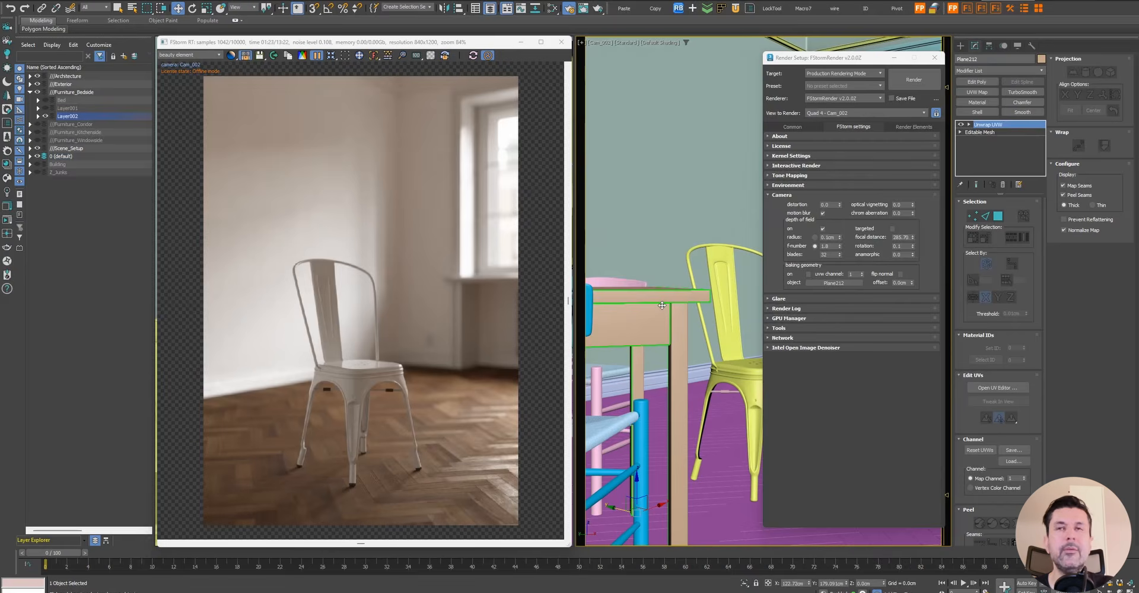
key(alt+q)
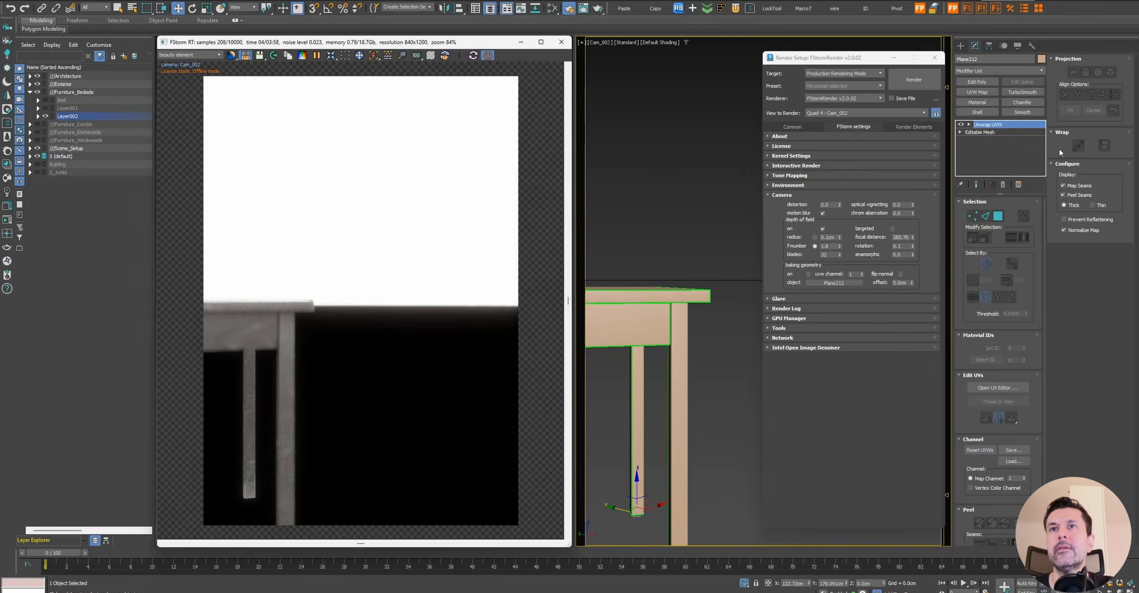
Turn on geometry baking with Plane212 as the object, and examine the table's baked UV layout in the render
click(807, 274)
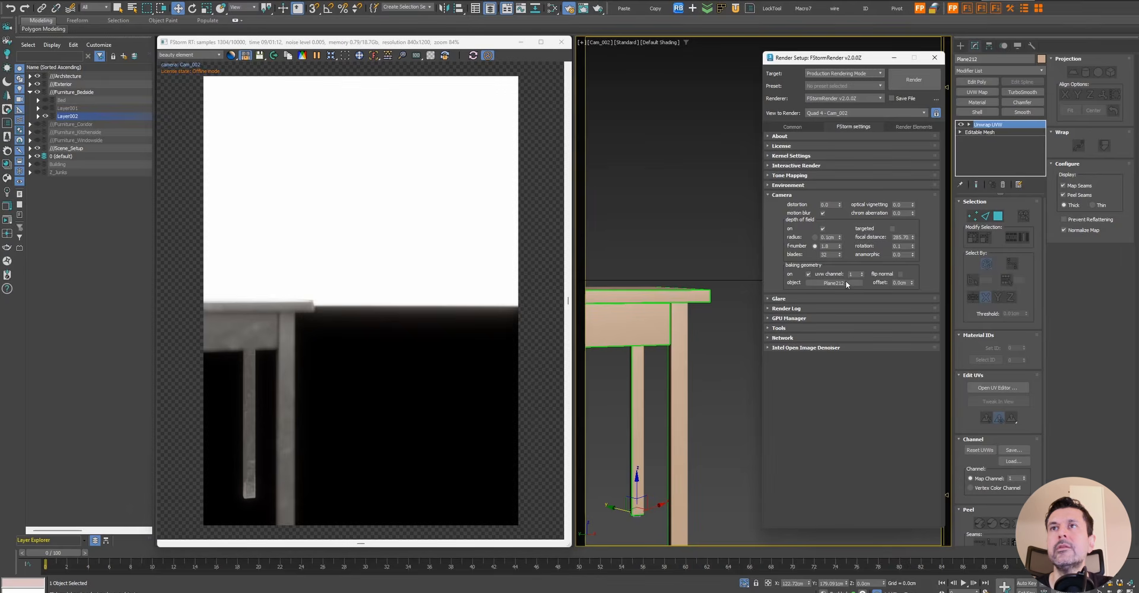
click(812, 283)
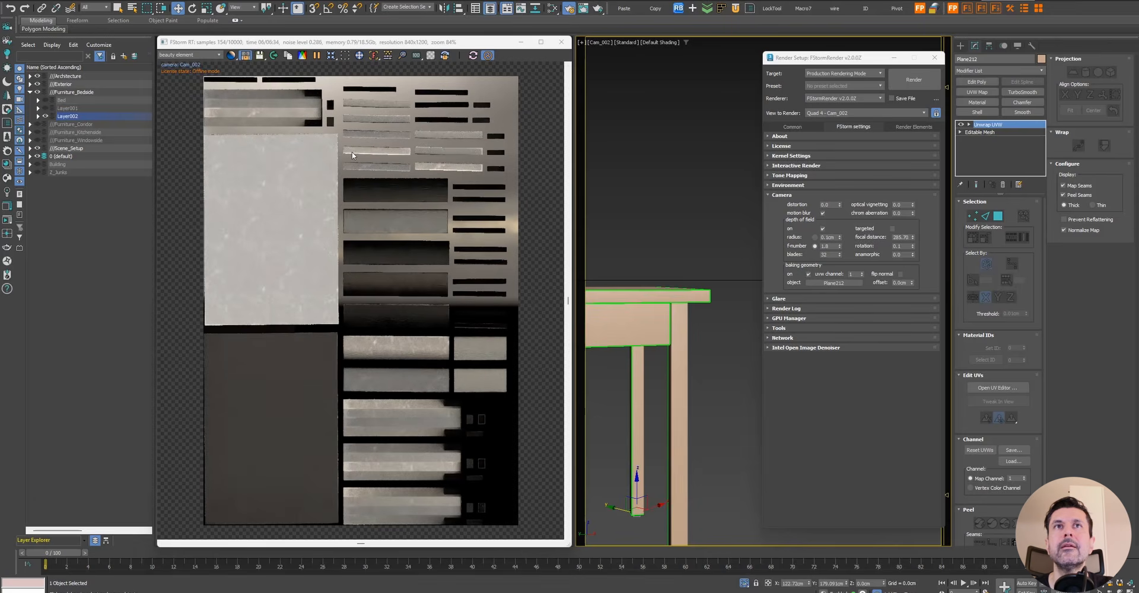
scroll(357, 148, up, 6)
scroll(331, 205, down, 3)
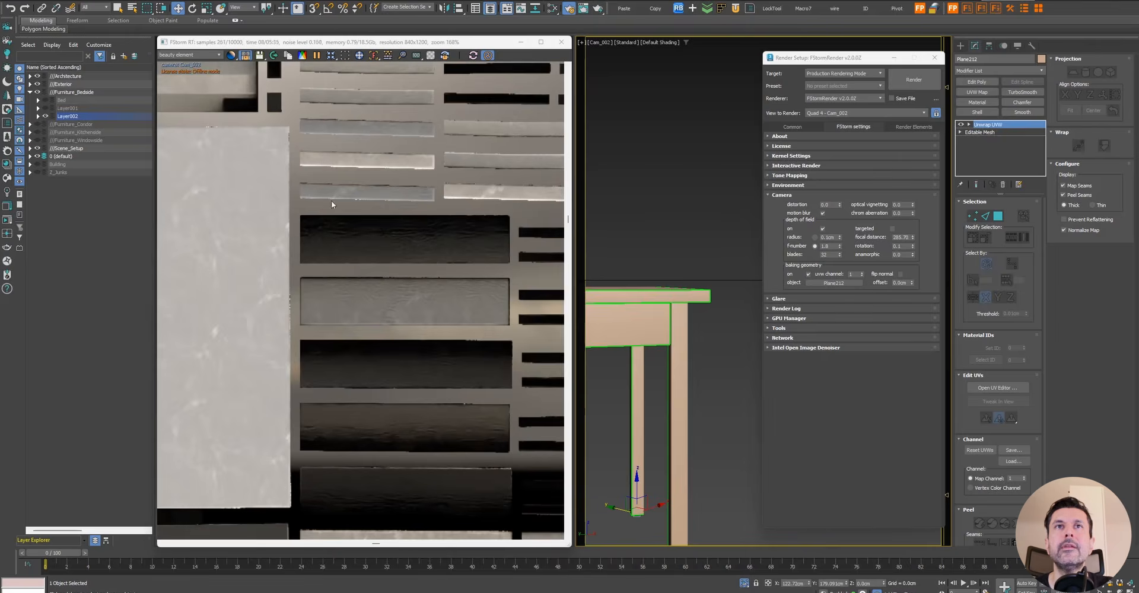
scroll(382, 316, down, 3)
middle_drag(404, 290, 389, 179)
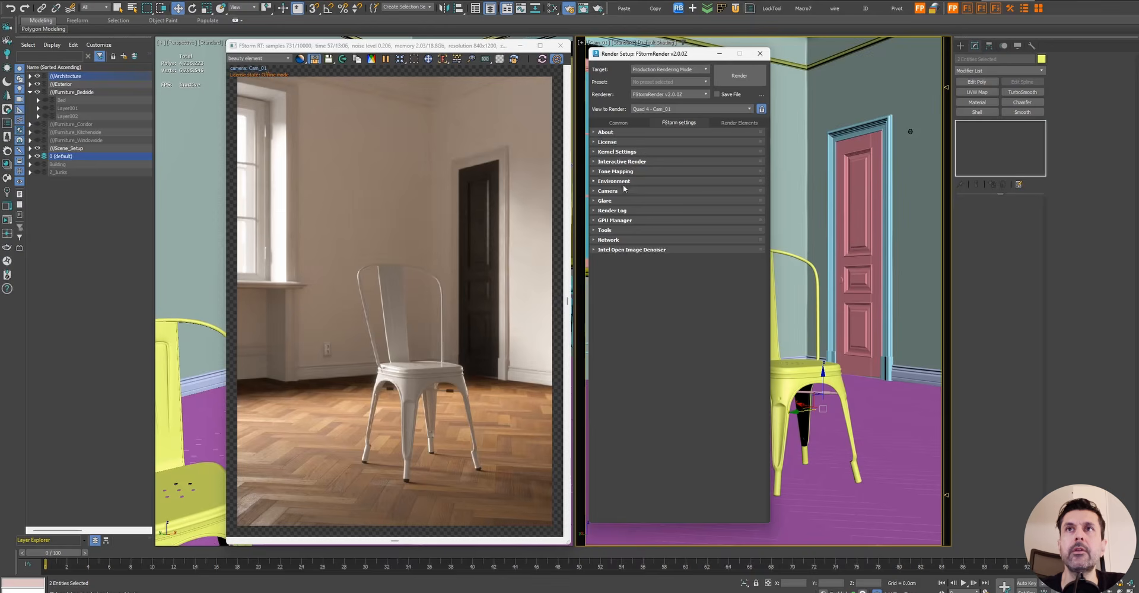
Open the Environment settings in FStorm's render setup
click(614, 182)
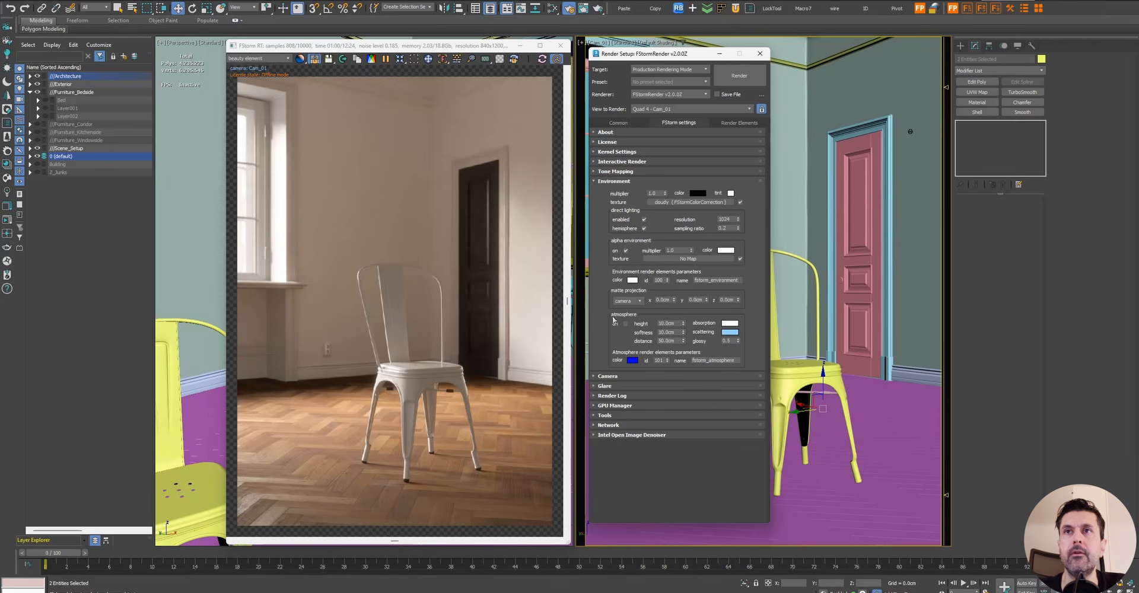
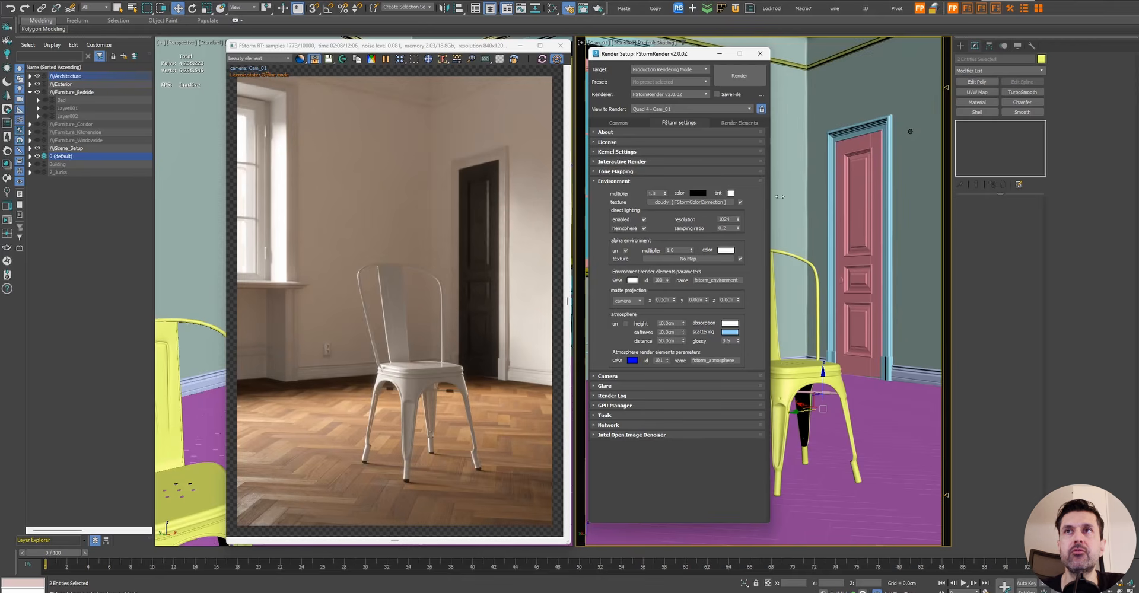
Try replacing the environment texture with a plain white environment color
click(740, 202)
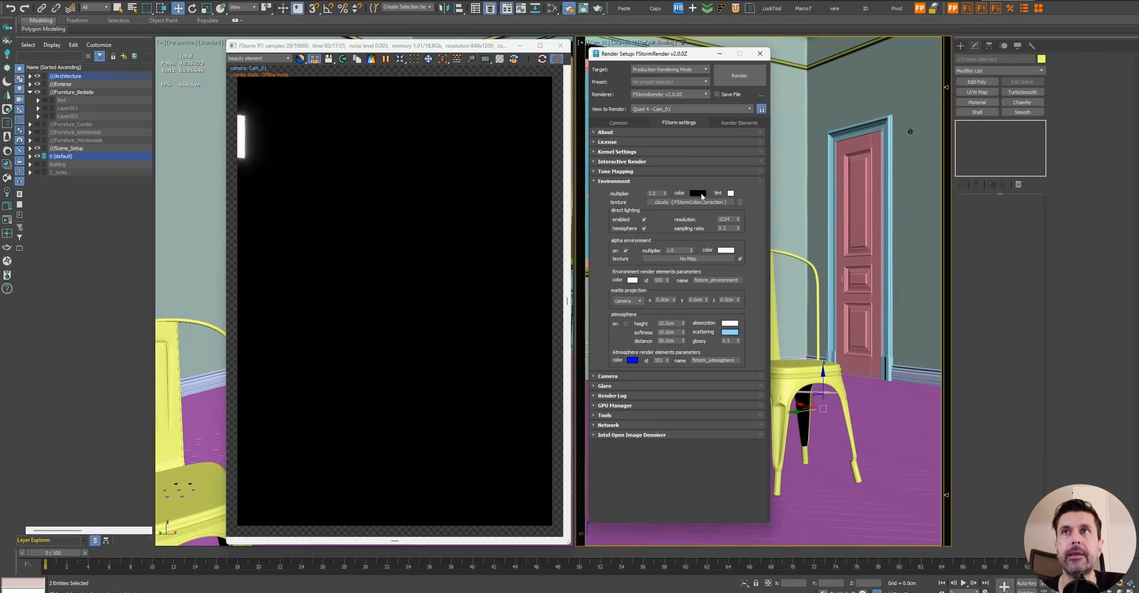
click(698, 193)
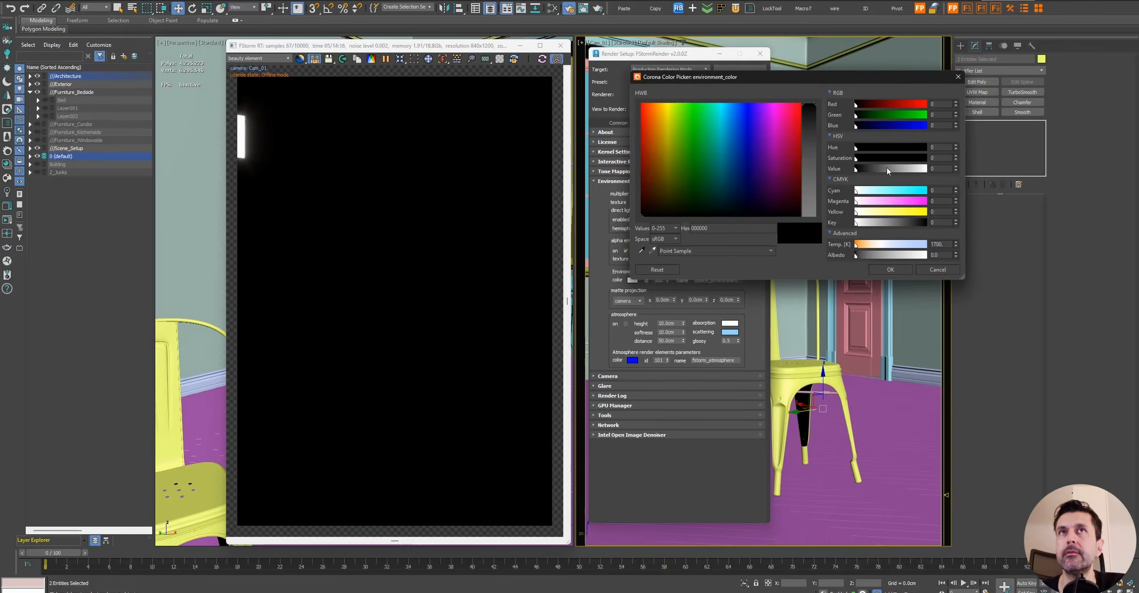
drag(891, 255, 1038, 247)
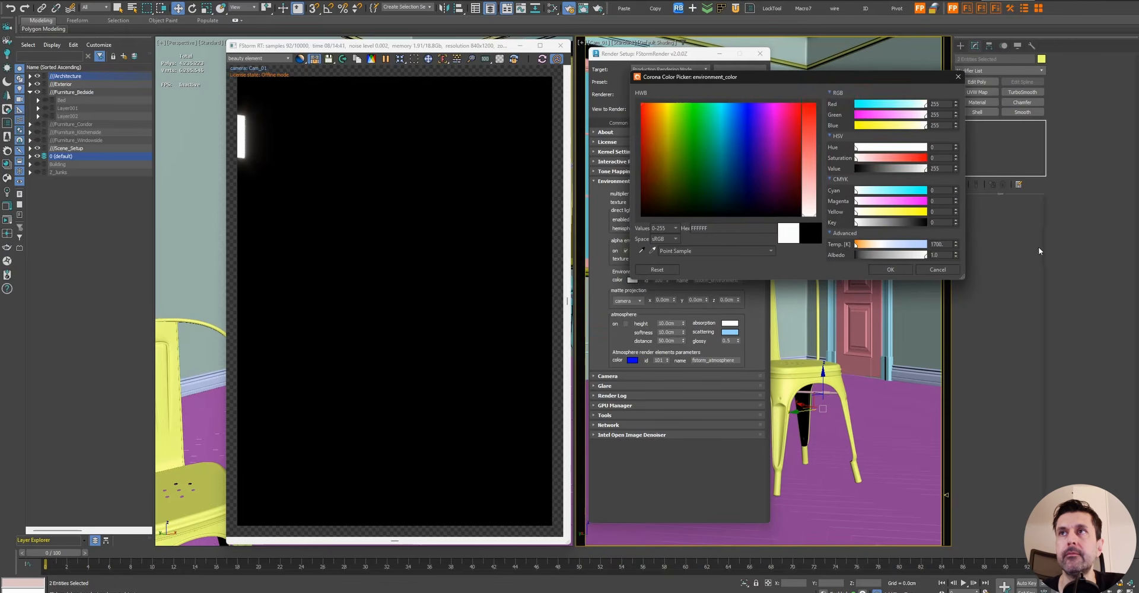
drag(795, 79, 967, 64)
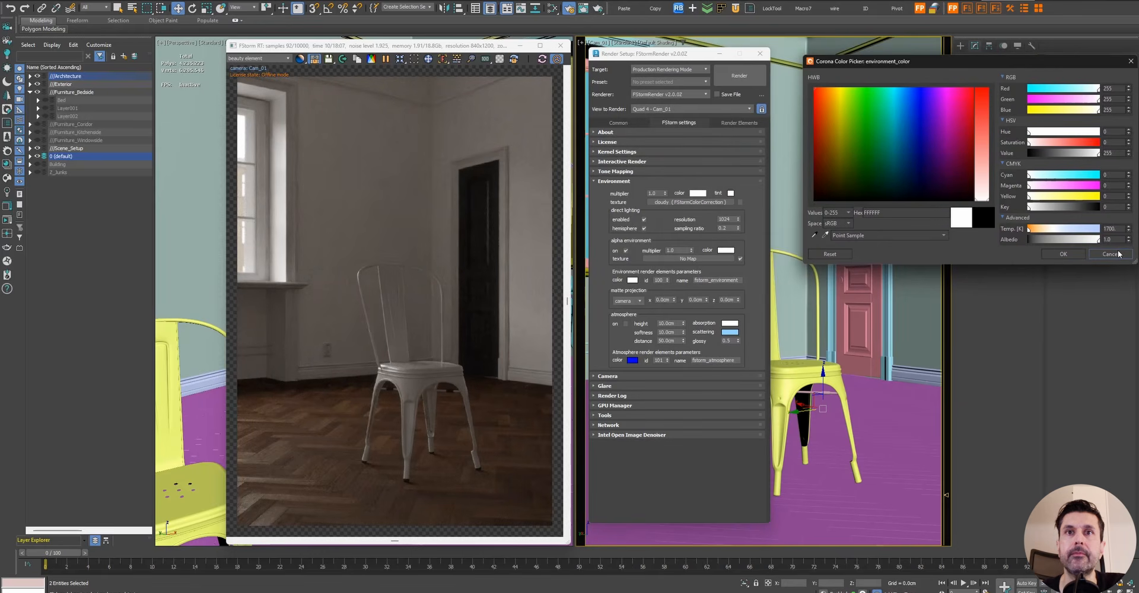
click(1118, 254)
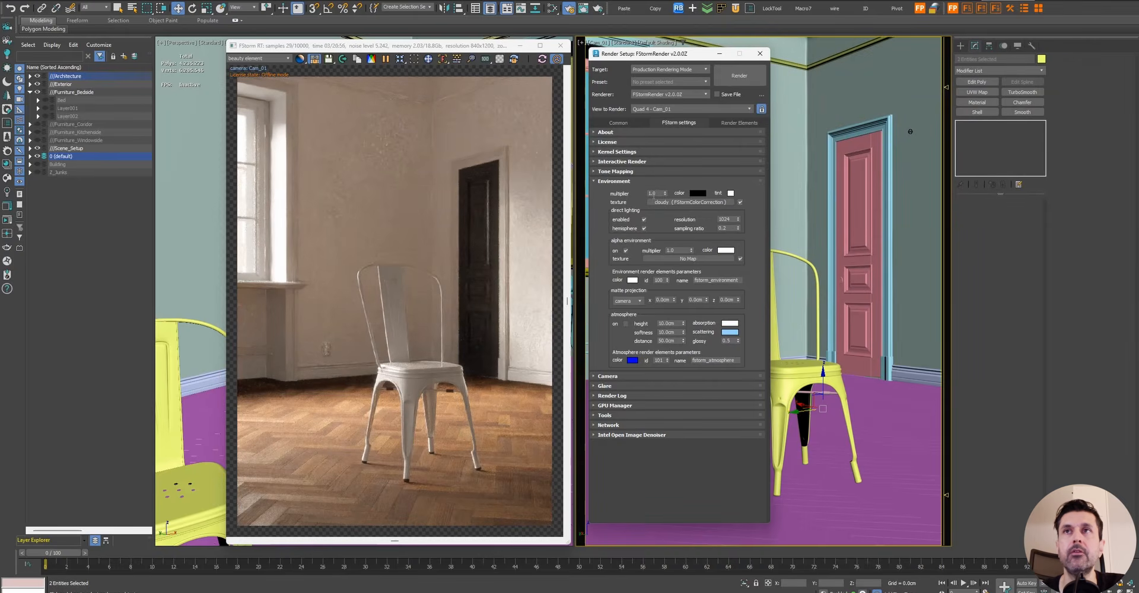
Bring the cloudy environment texture into the Slate Material Editor as an instance
double_click(657, 193)
click(633, 191)
key(m)
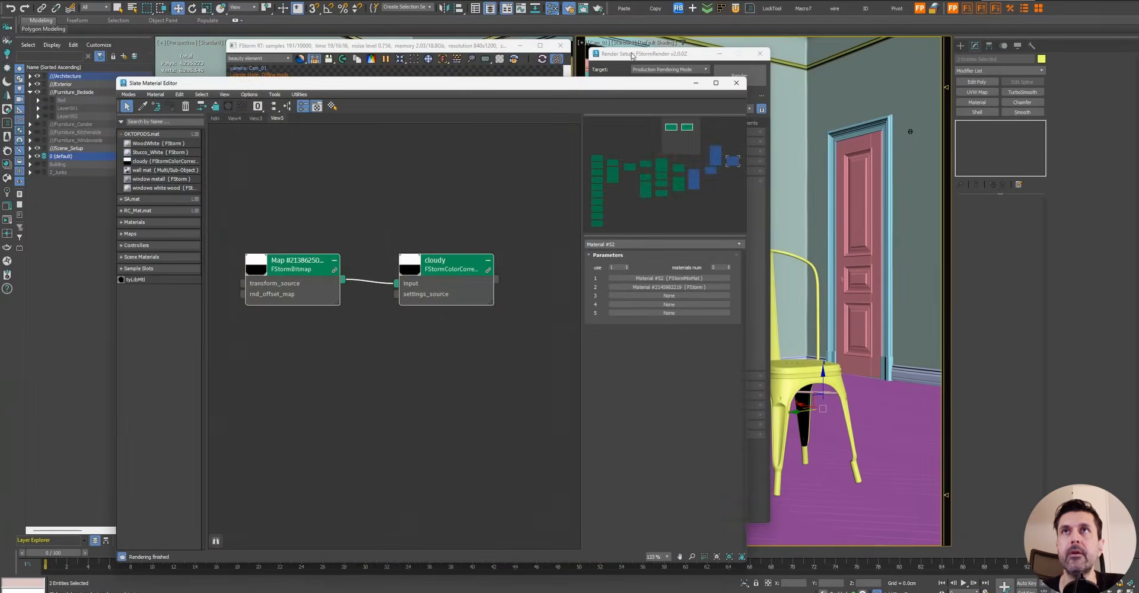
drag(749, 102, 653, 102)
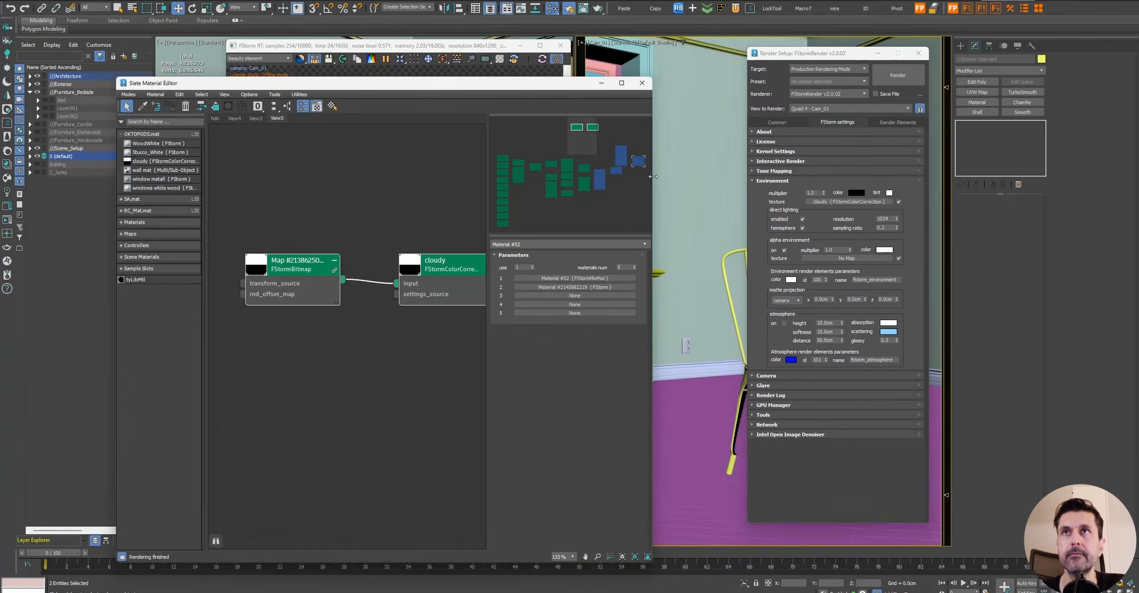
drag(652, 179, 720, 181)
drag(371, 219, 379, 279)
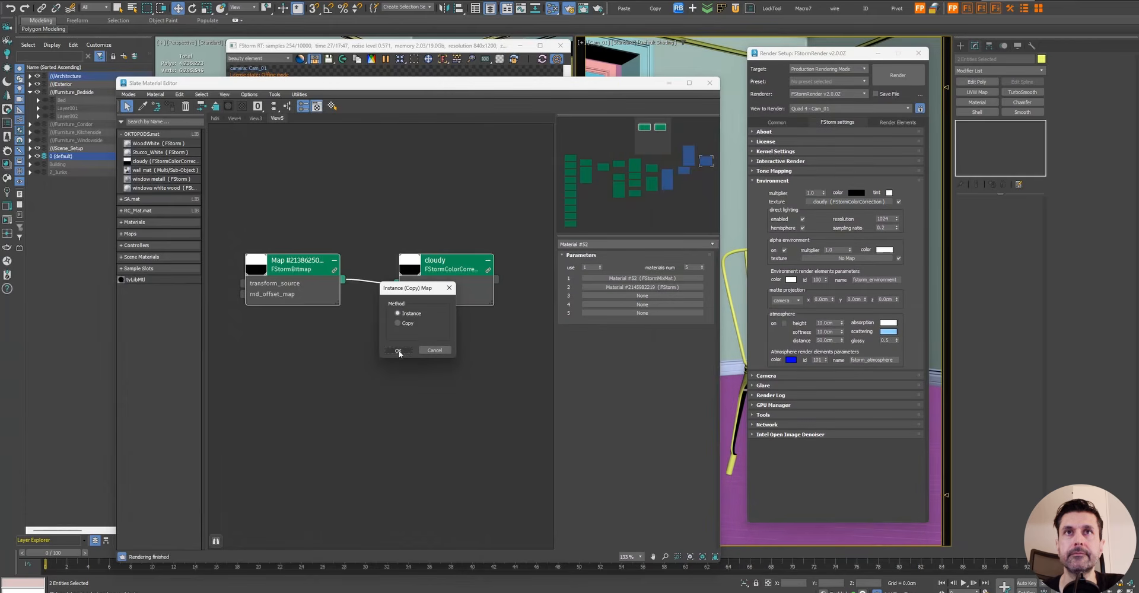
click(396, 351)
Examine the parameters of the environment's bitmap node and the cloudy color correction node, including its multiplier
middle_drag(249, 204, 346, 202)
double_click(309, 327)
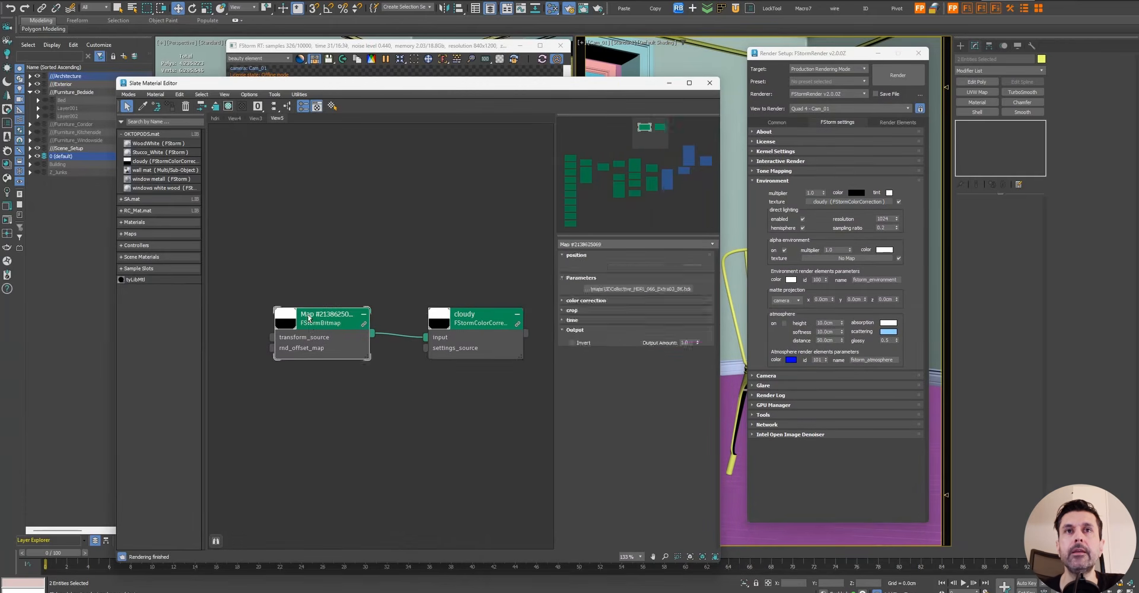
double_click(482, 322)
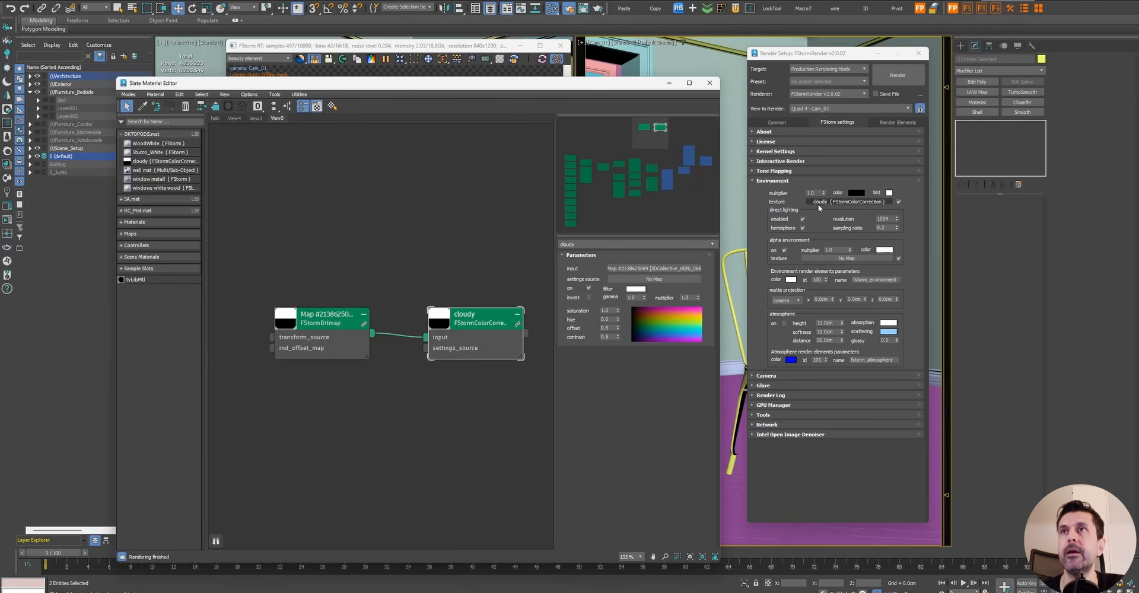
drag(820, 56, 730, 63)
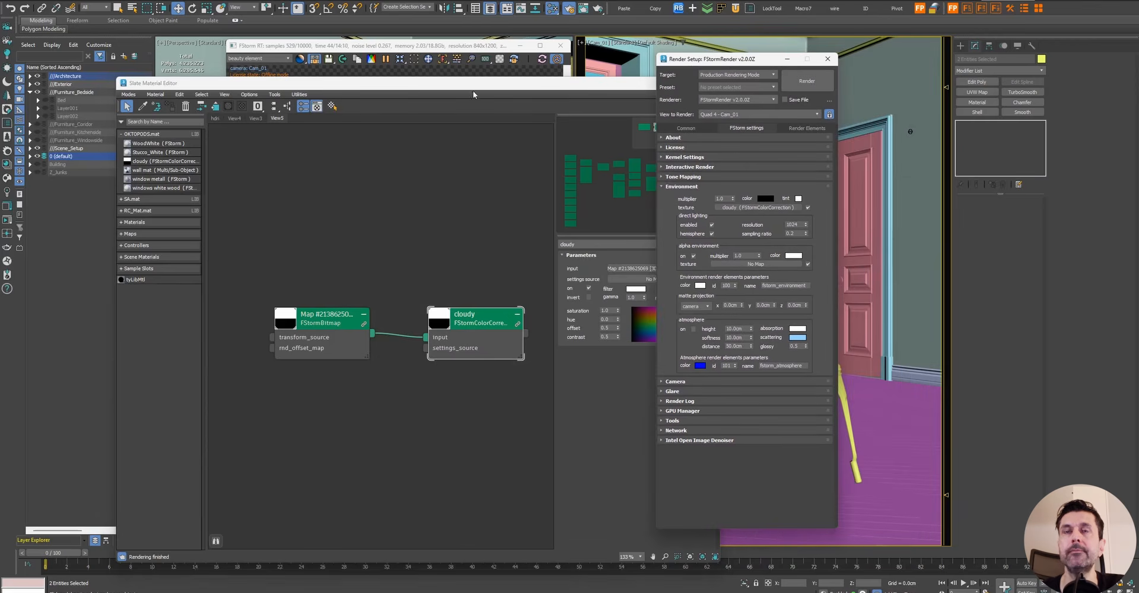
drag(458, 88, 828, 34)
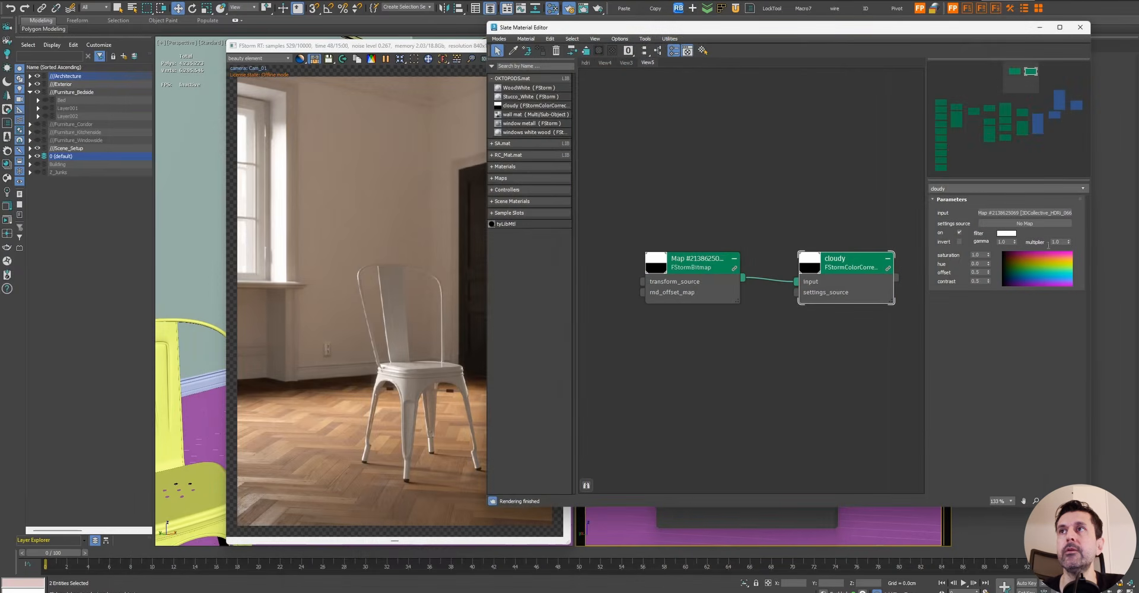
double_click(1063, 241)
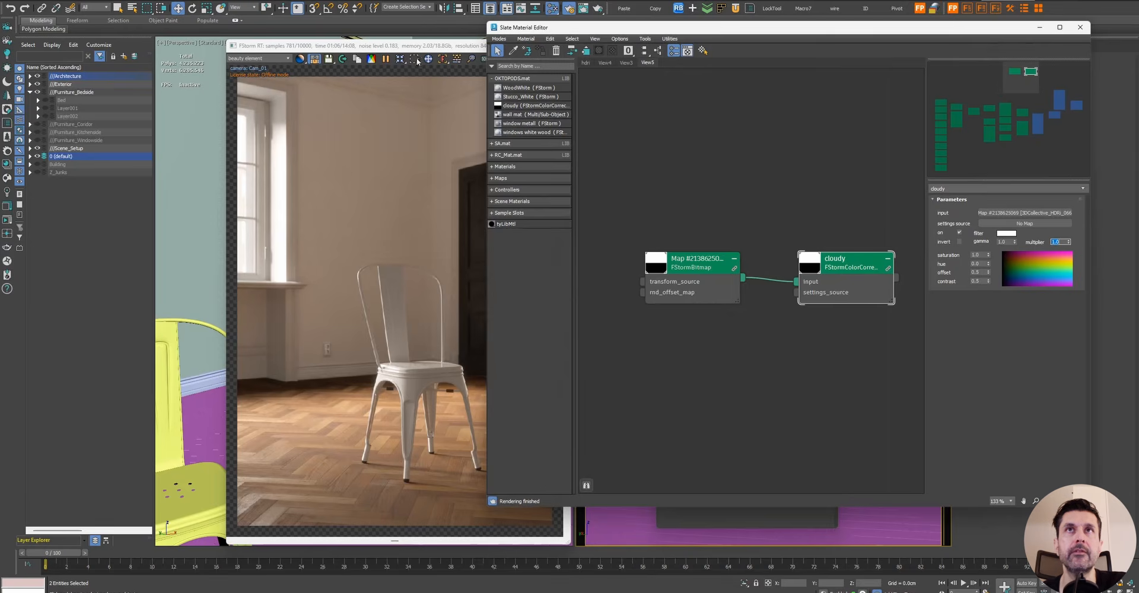
drag(751, 25, 779, 8)
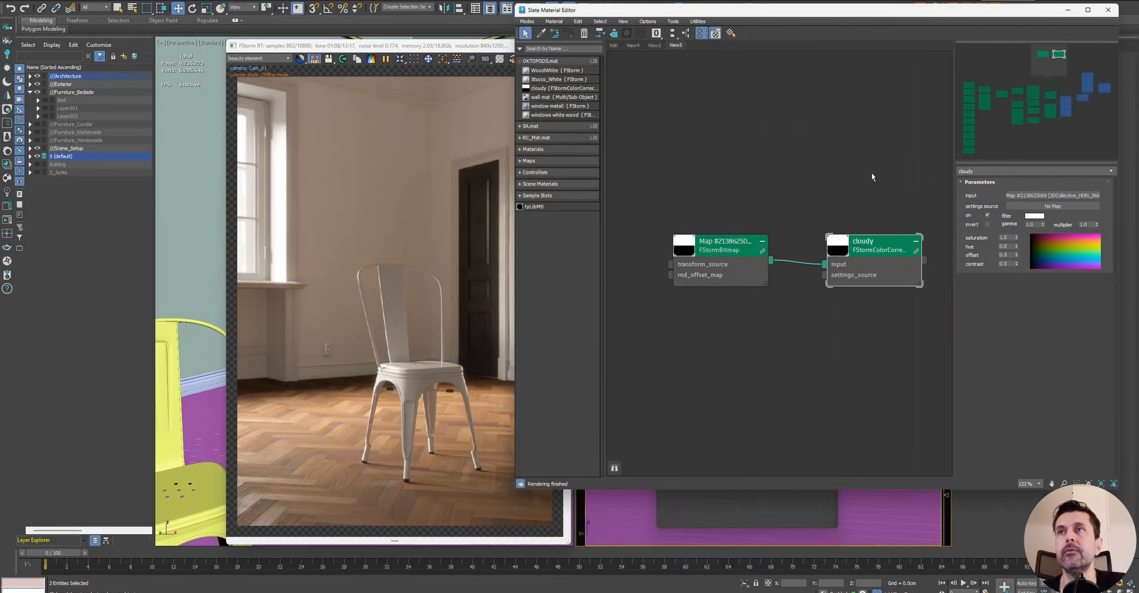
Arrange the render and material editor windows side by side and add an FStormColorCorrection map beside the cloudy node
middle_drag(872, 177, 889, 174)
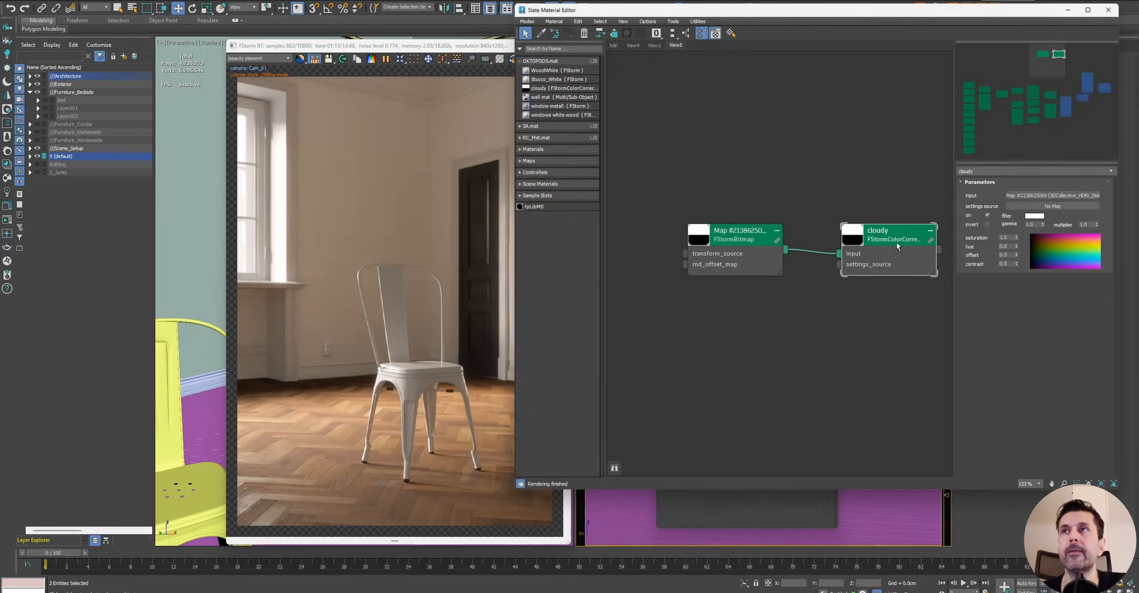
drag(406, 49, 276, 47)
drag(571, 12, 477, 12)
scroll(781, 131, down, 2)
drag(785, 181, 559, 210)
right_click(750, 207)
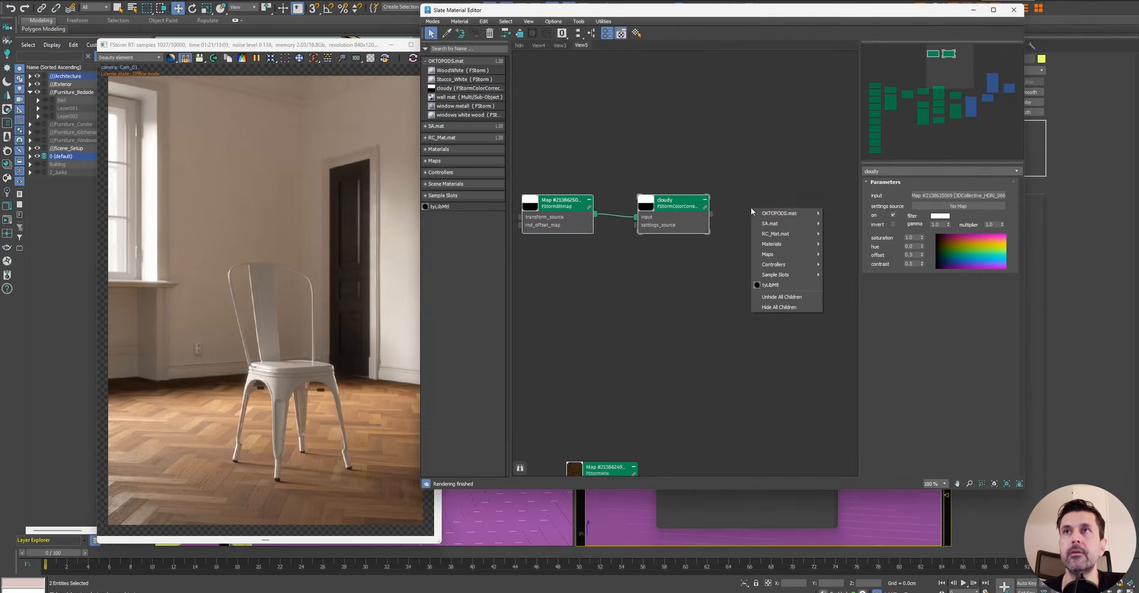
mouse_move(772, 253)
mouse_move(866, 295)
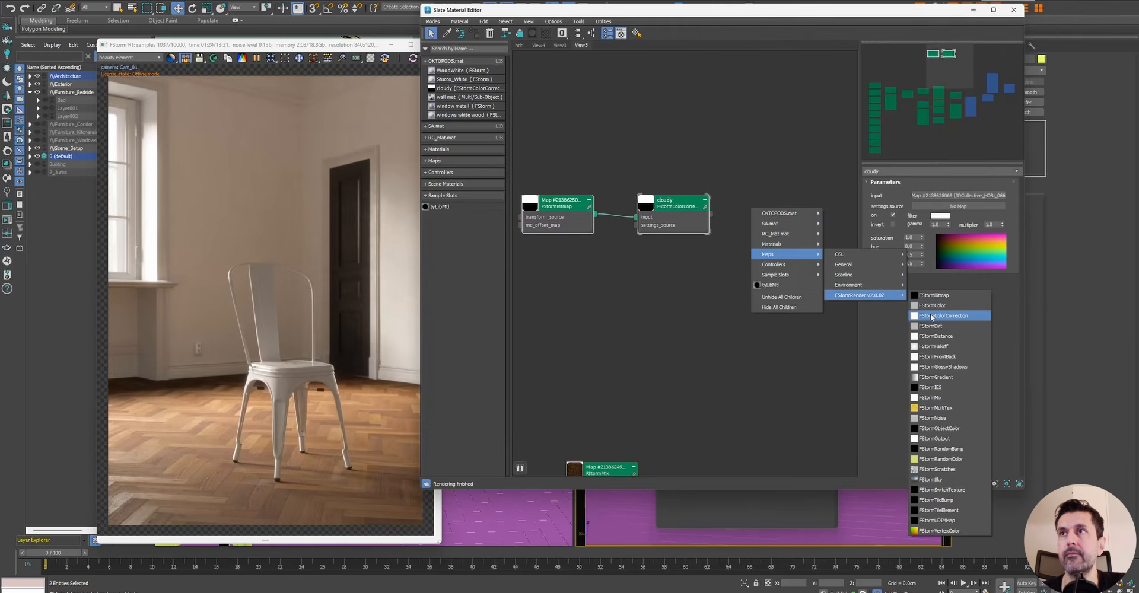
click(931, 317)
Assign the new color correction map to the FStorm environment texture as an instance
key(F10)
drag(735, 58, 1006, 69)
drag(791, 224, 1055, 220)
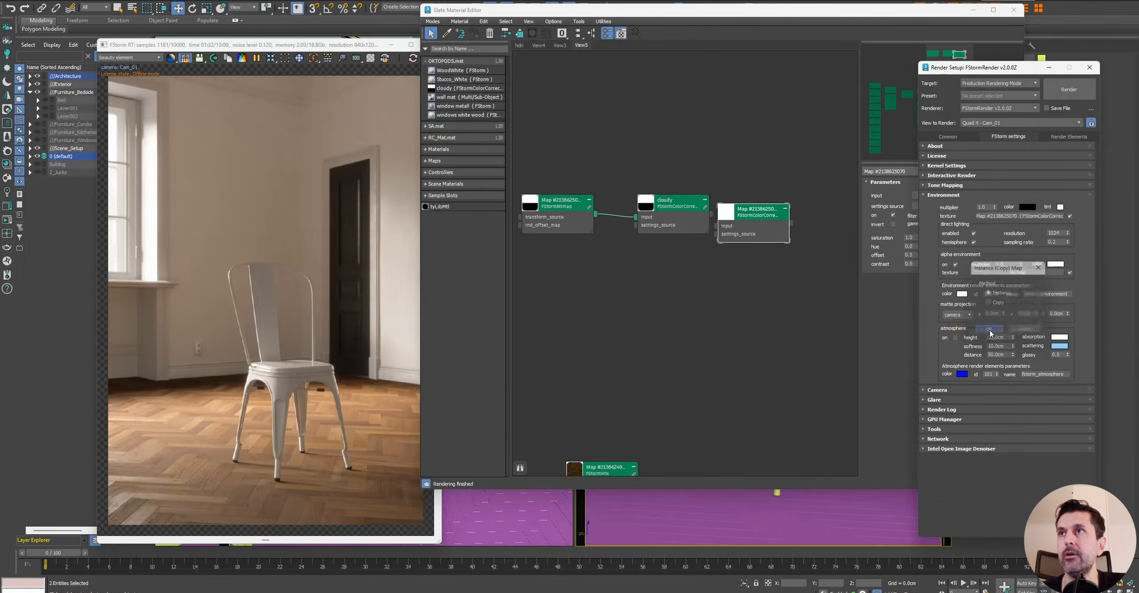
Rename the new color correction map HDRI and connect the cloudy node to its input
drag(758, 214, 775, 215)
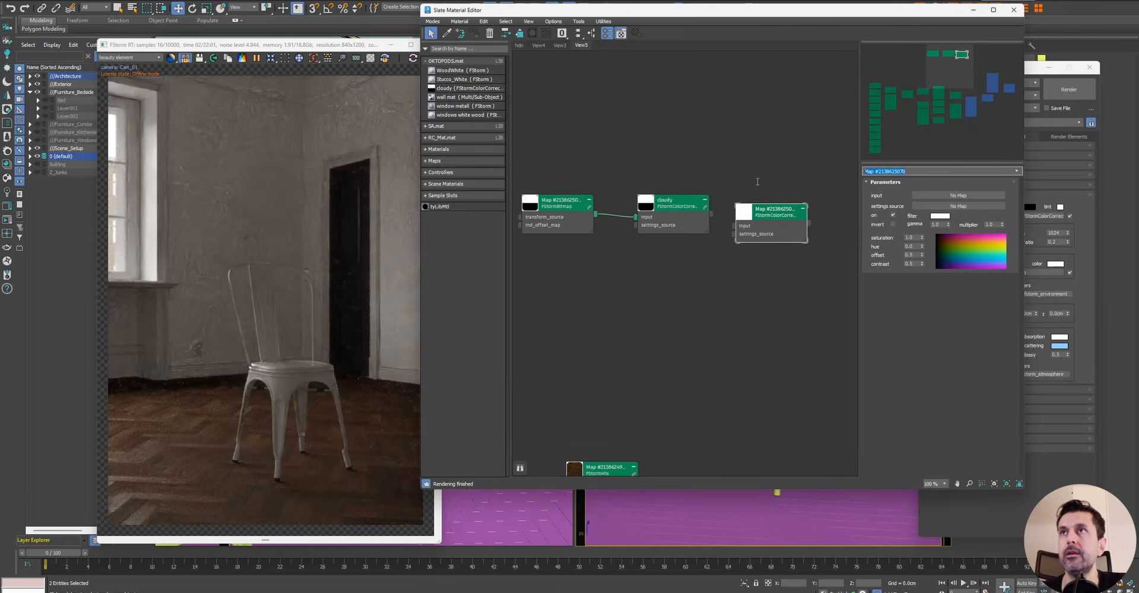
text(HDRI)
key(Return)
click(667, 210)
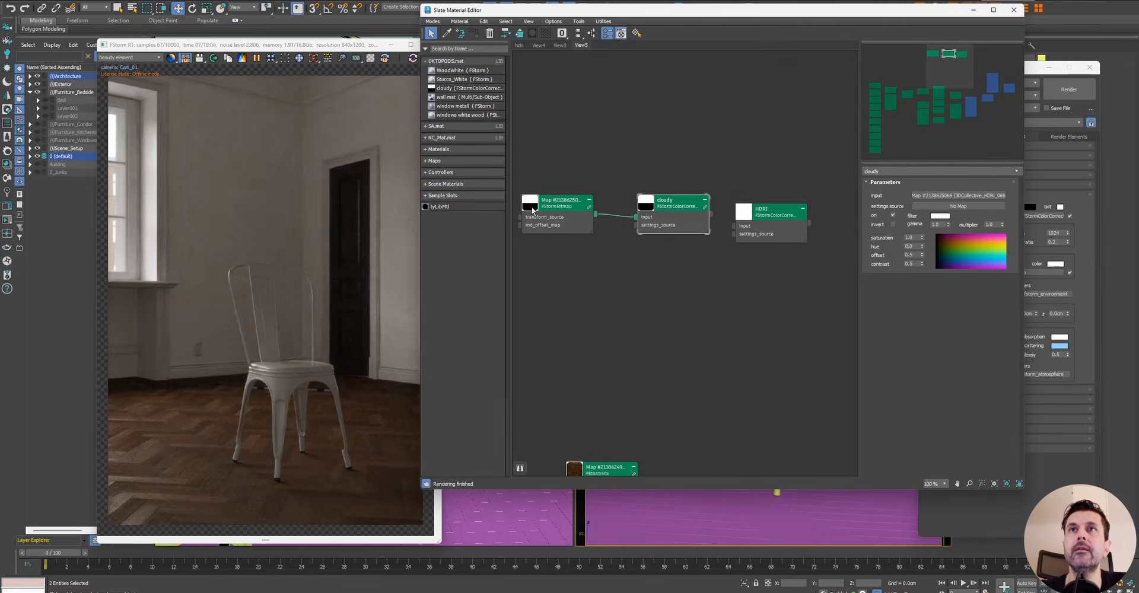
drag(711, 214, 733, 226)
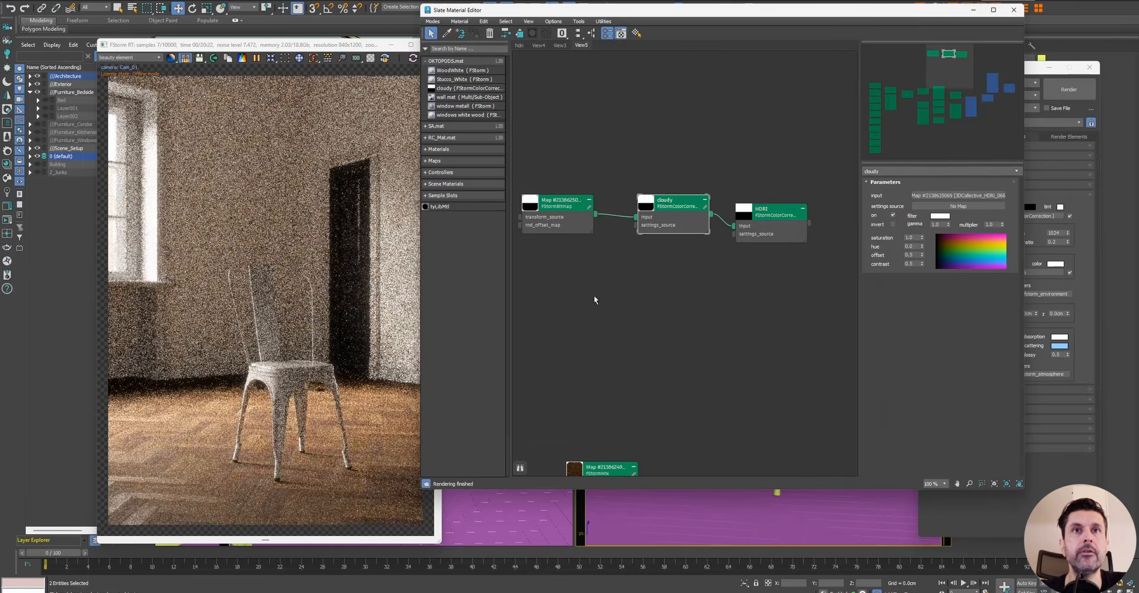
Duplicate the cloudy bitmap and color correction nodes directly below the originals
middle_drag(705, 274, 754, 275)
drag(595, 205, 621, 205)
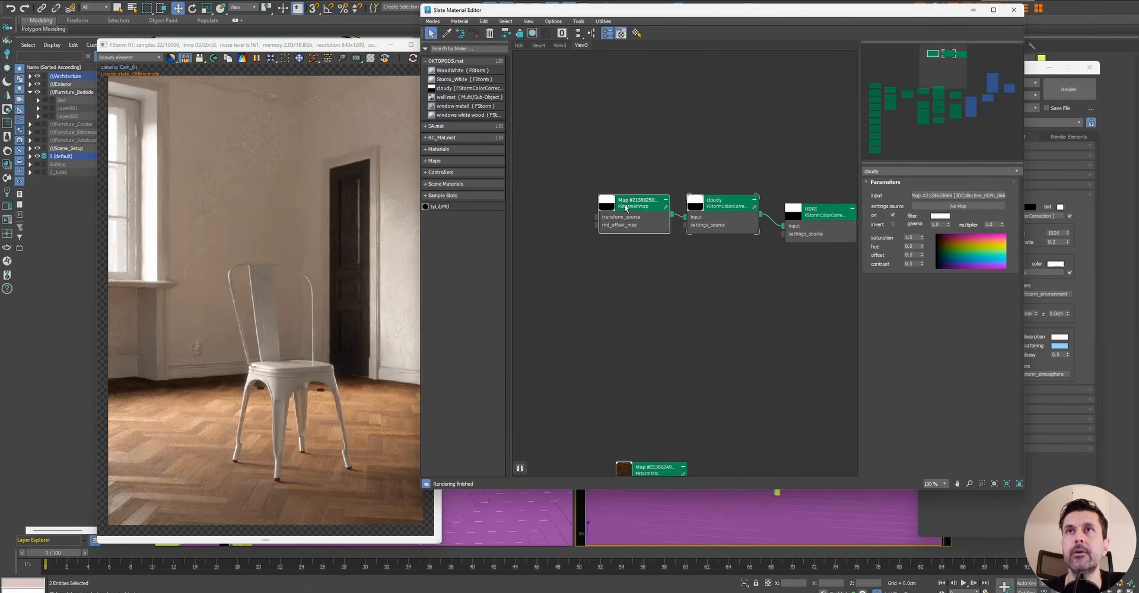
drag(738, 180, 669, 206)
drag(740, 208, 686, 261)
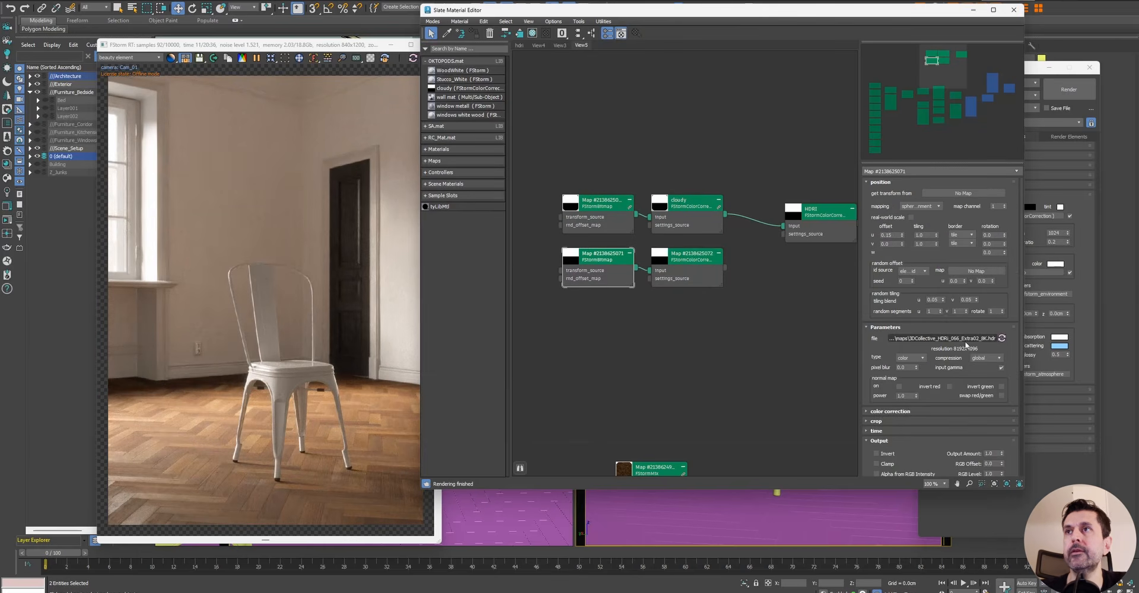
Load the 1714 Clear Sky_NewSun HDR into the copied bitmap and connect its color correction to the HDRI node's input
drag(725, 268, 785, 228)
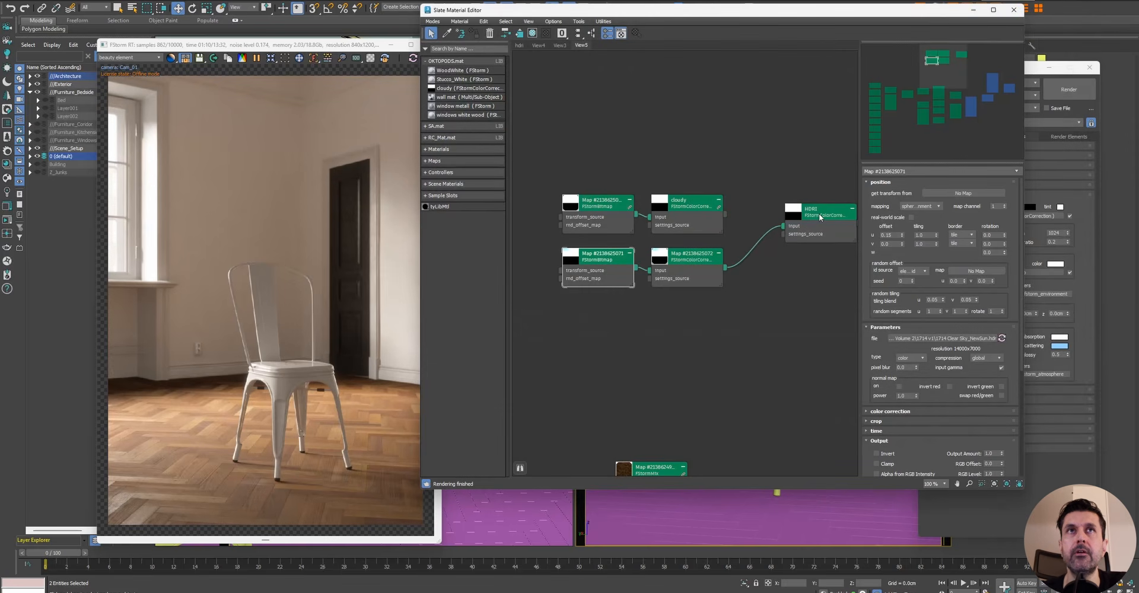
click(797, 218)
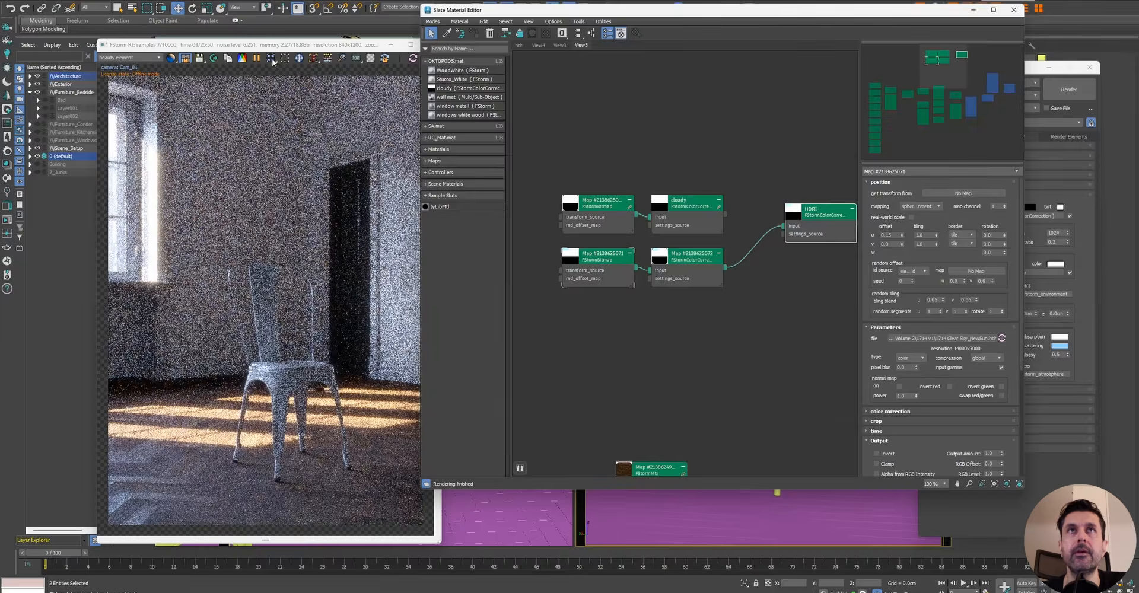
drag(417, 34, 438, 37)
Set the clear-sky color correction node's multiplier to 0.5
click(715, 262)
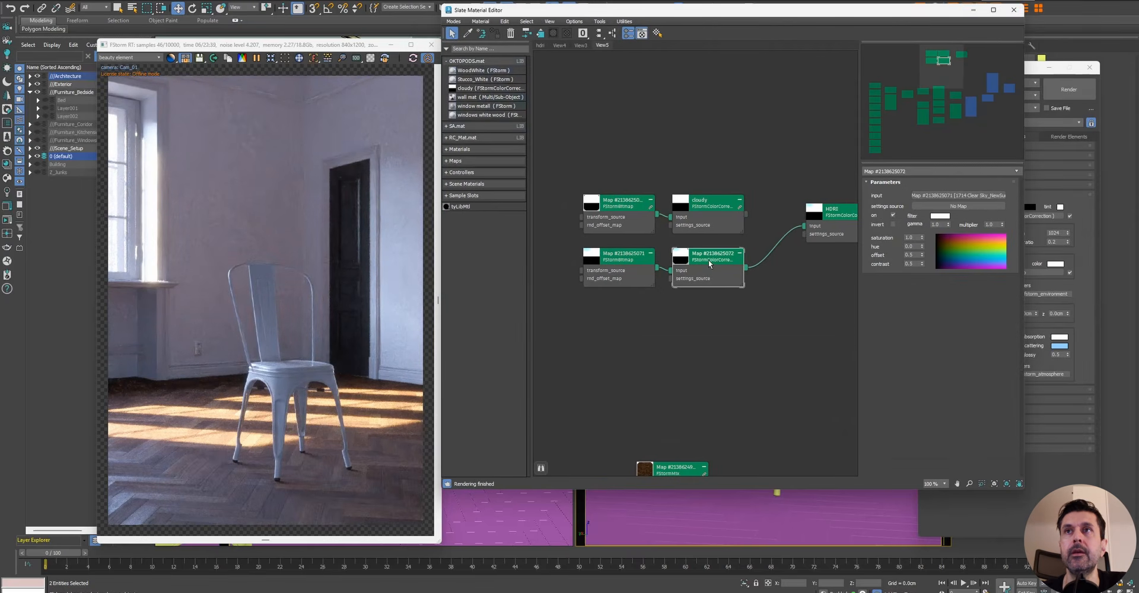
double_click(990, 225)
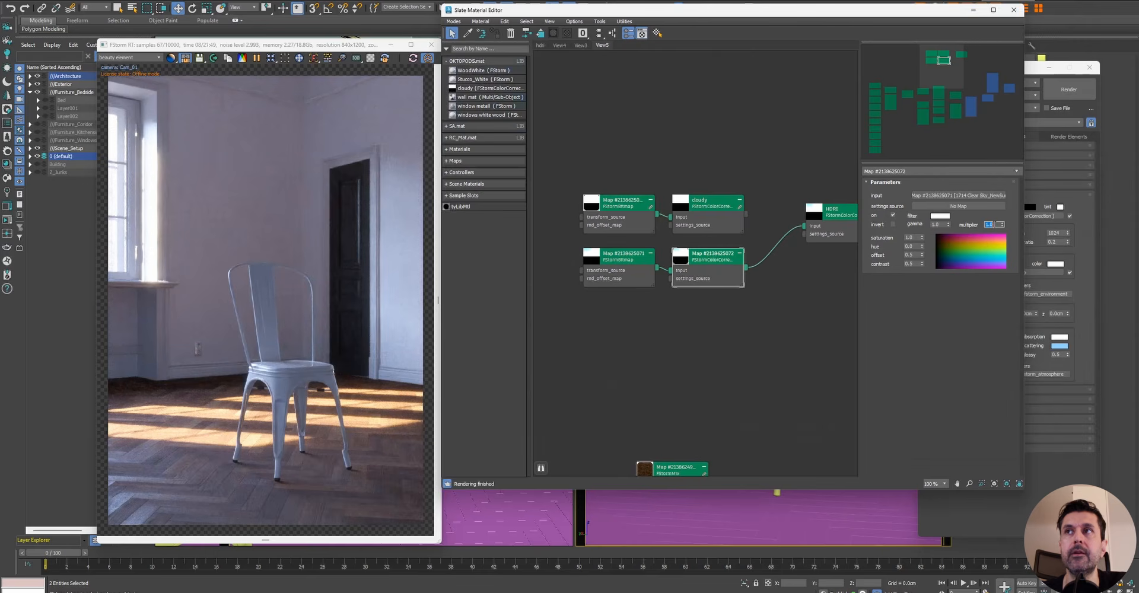
text(0.5)
key(Return)
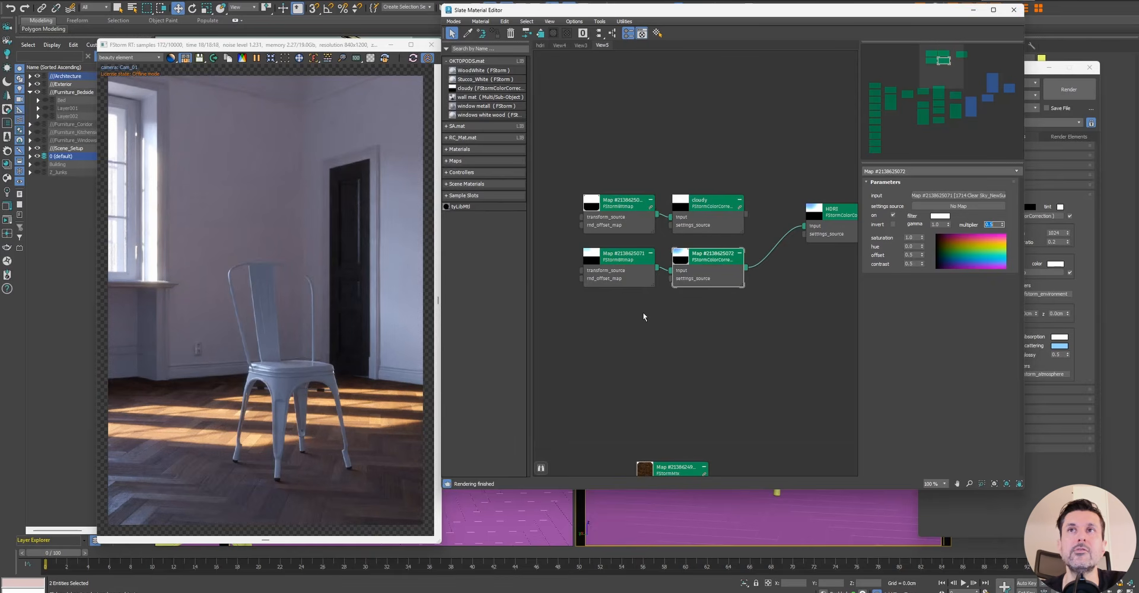
Review the clear-sky nodes' parameters and reconnect the cloudy color correction to the HDRI node's input
double_click(609, 259)
double_click(708, 254)
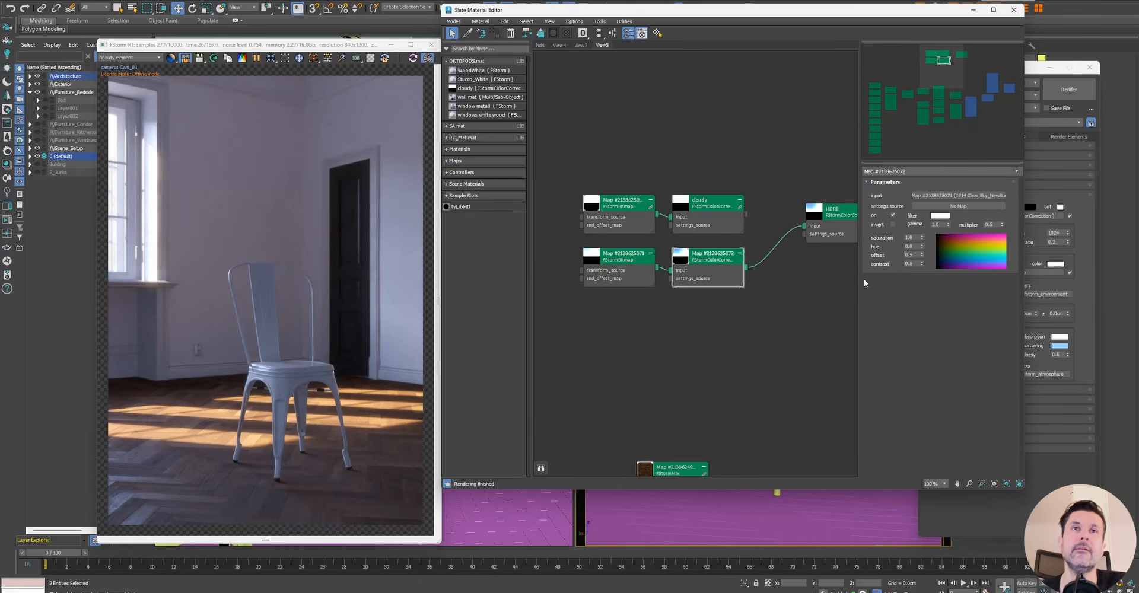
drag(747, 213, 805, 226)
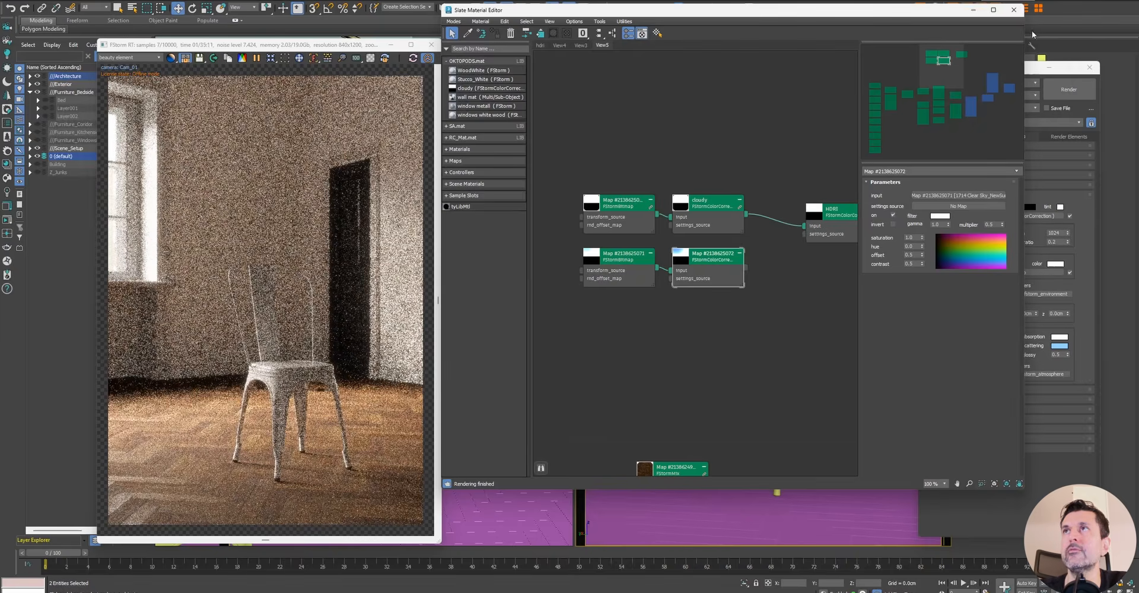
Close the Slate Material Editor and place the Render Setup and FStorm render windows next to each other
click(1020, 11)
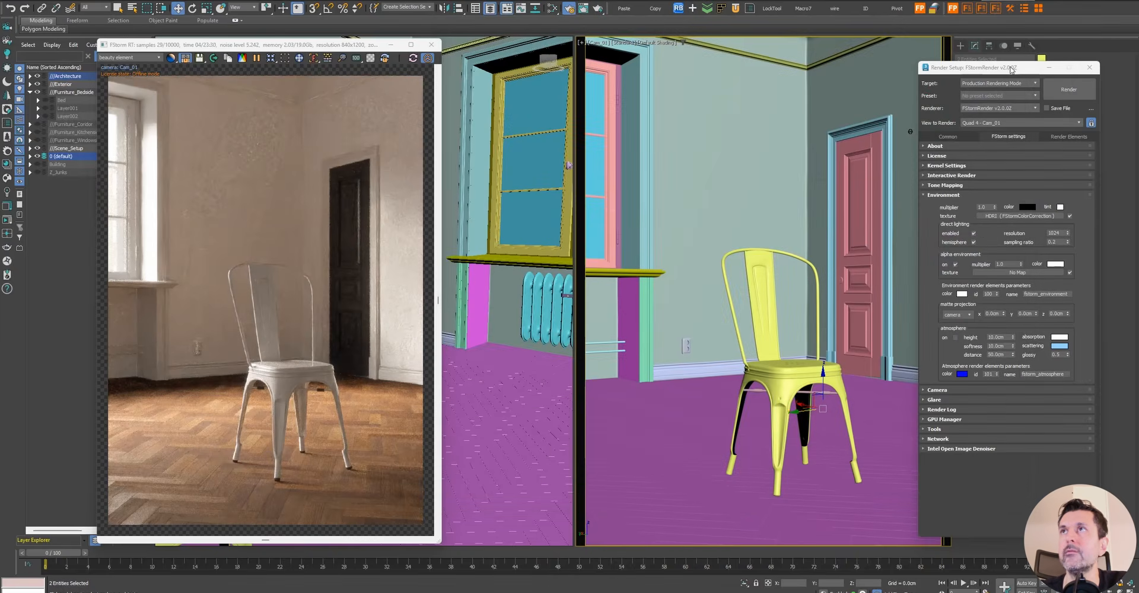
drag(1008, 71, 668, 57)
drag(284, 47, 411, 49)
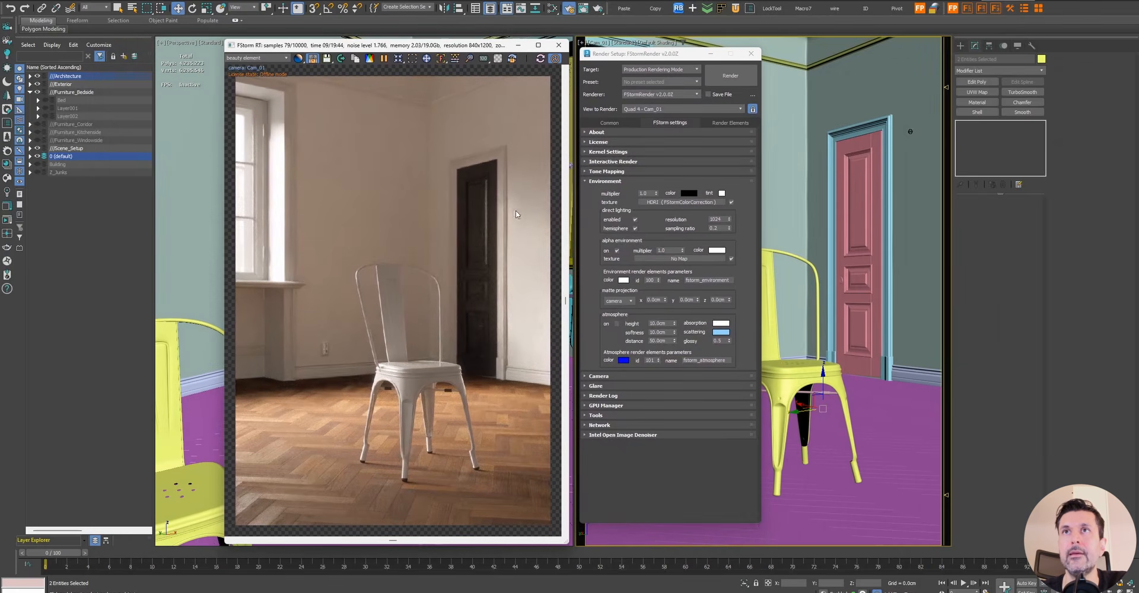
Switch to the Photoshop document holding the direct light enabled and disabled renders for comparison
click(634, 220)
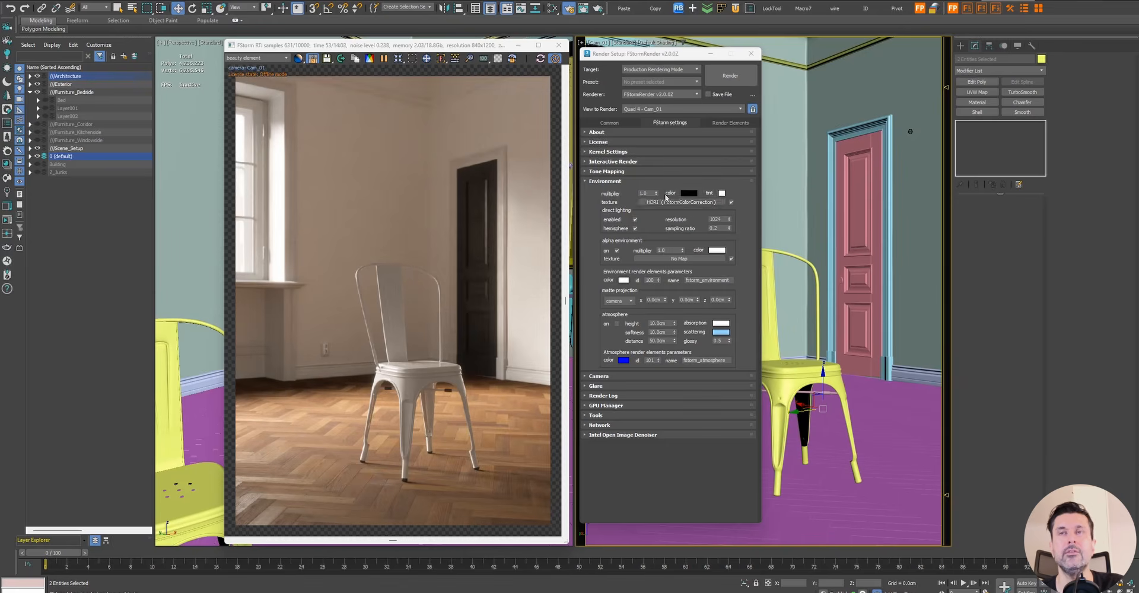
mouse_move(483, 592)
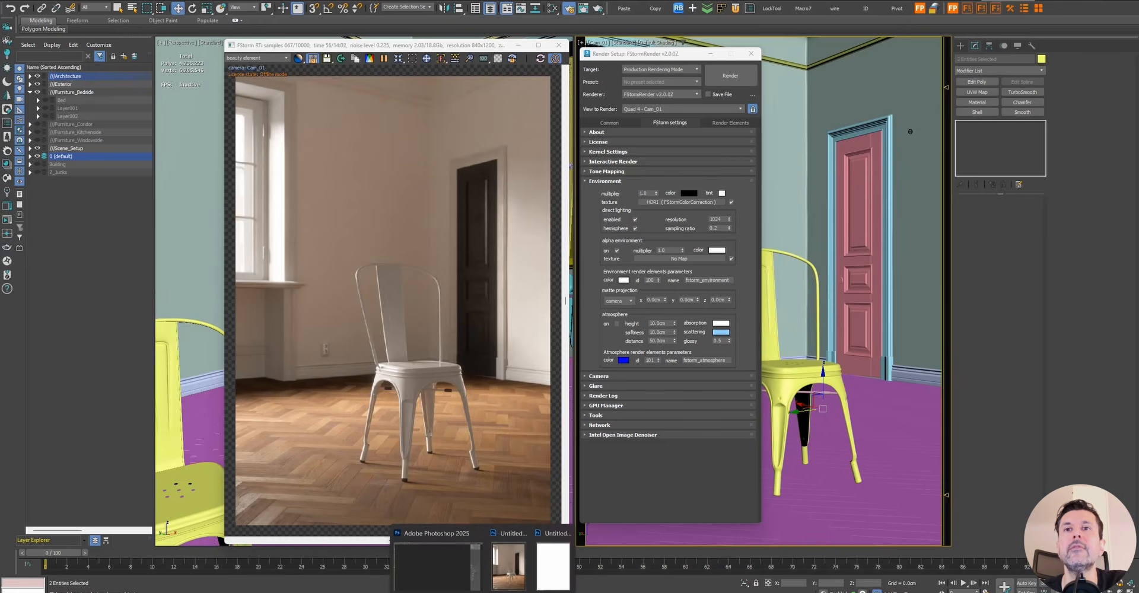
click(508, 569)
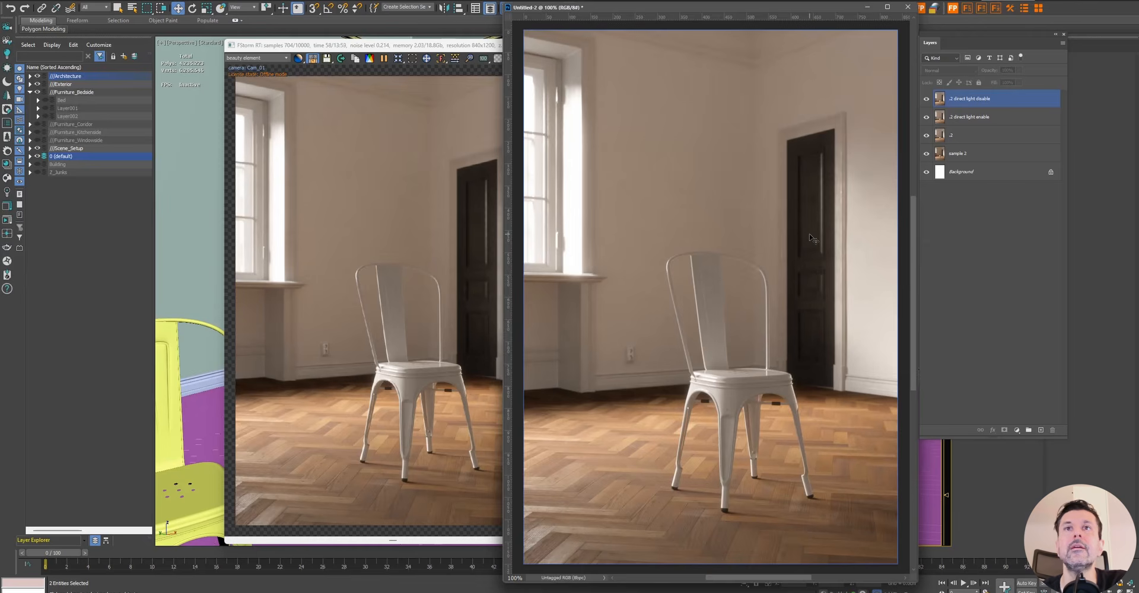
Arrange the Photoshop document and its Layers panel on either side of the Render Setup window
drag(744, 7, 580, 13)
drag(1005, 36, 839, 45)
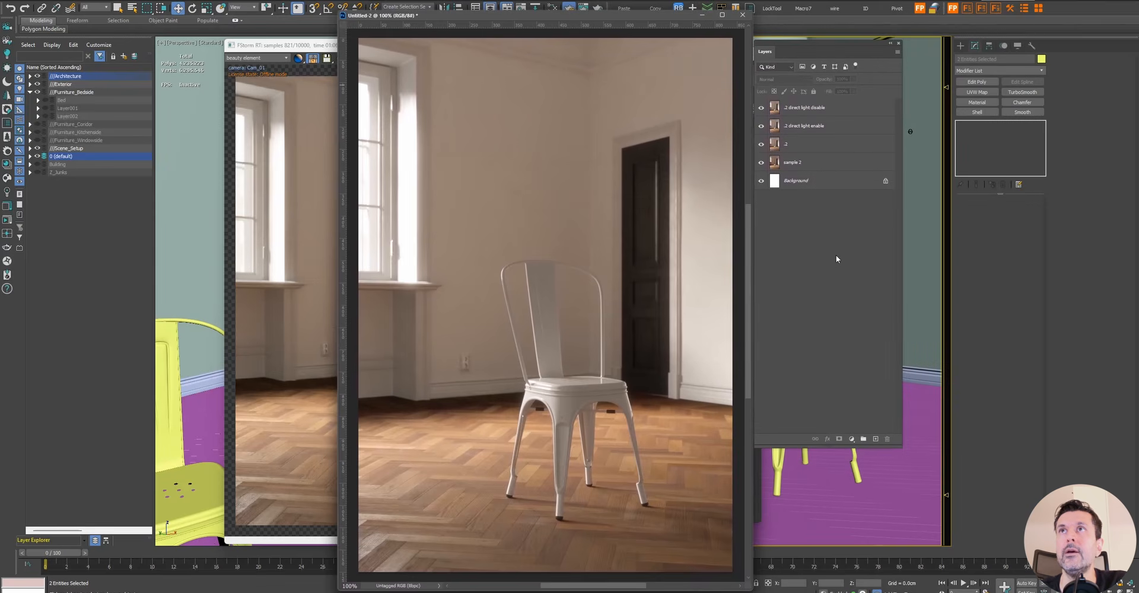
drag(786, 36, 924, 37)
drag(651, 20, 474, 17)
drag(949, 50, 826, 82)
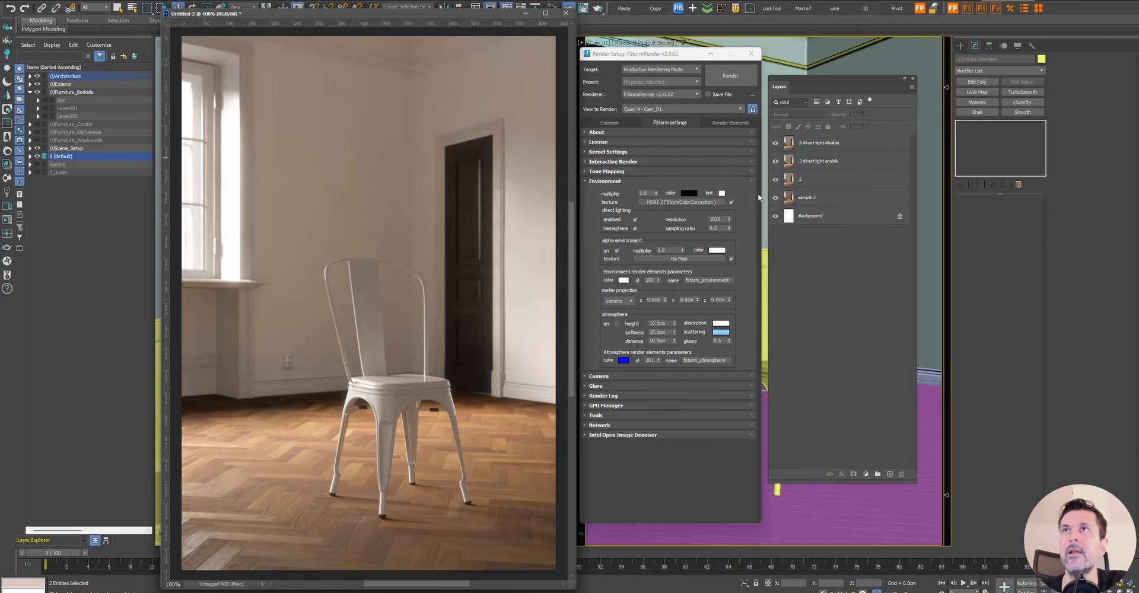
Hide the layers above sample 2 and toggle the .2 layer to compare it with sample 2, leaving it shown
click(813, 152)
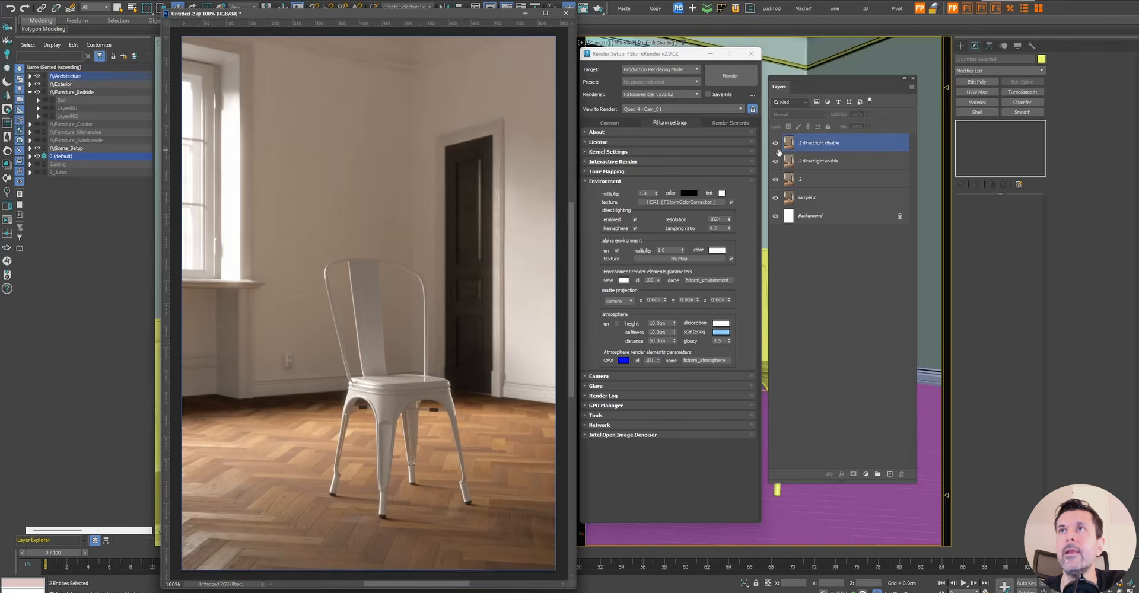
drag(775, 142, 775, 179)
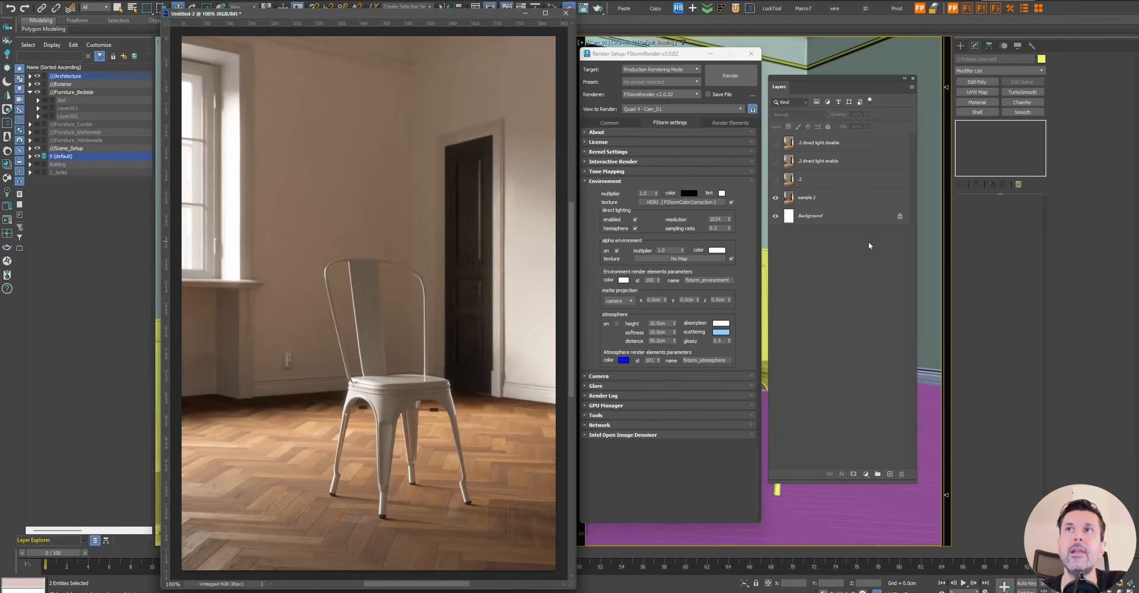
click(776, 179)
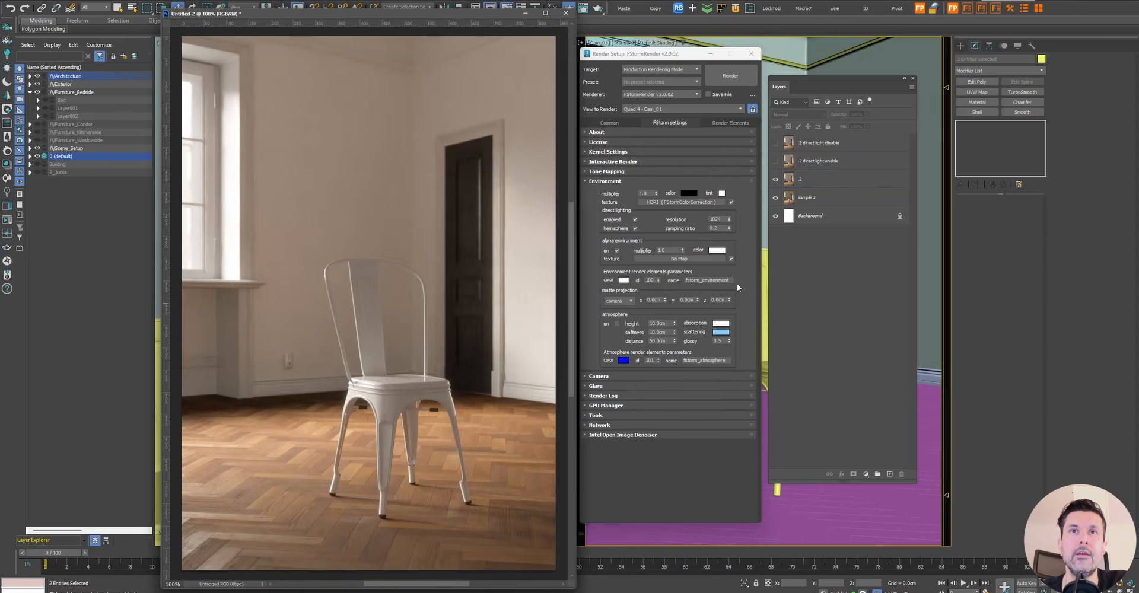
click(776, 180)
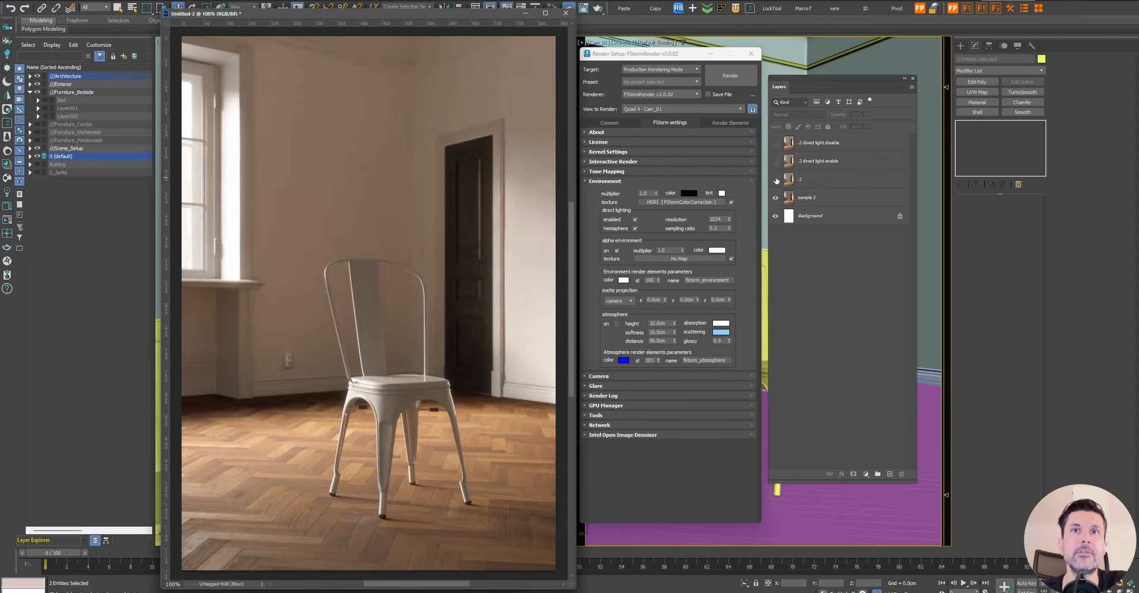
click(776, 179)
click(776, 179)
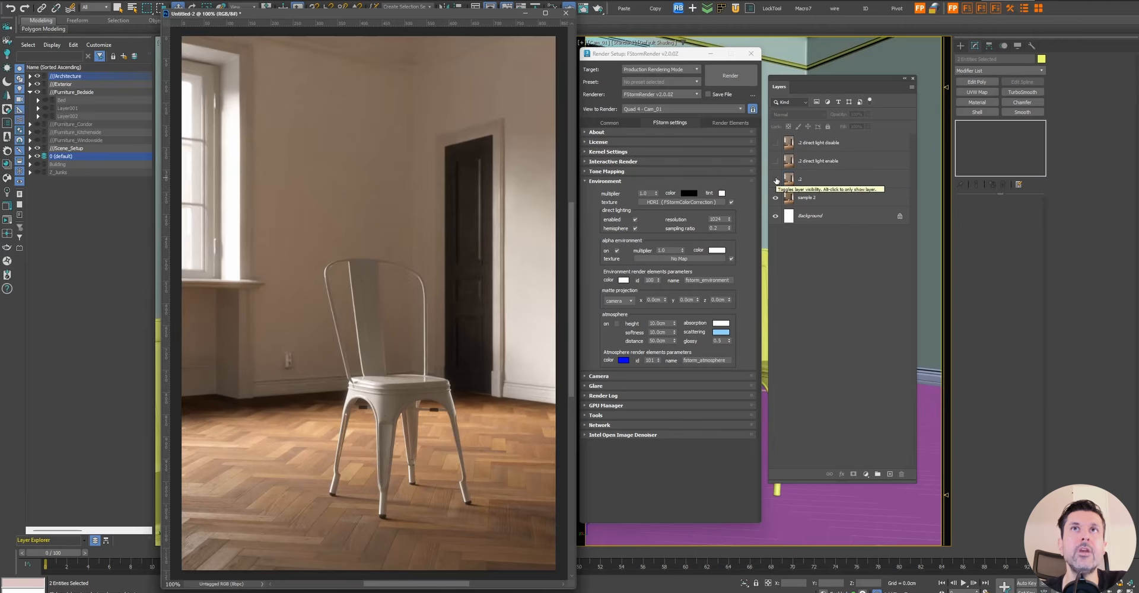
click(776, 179)
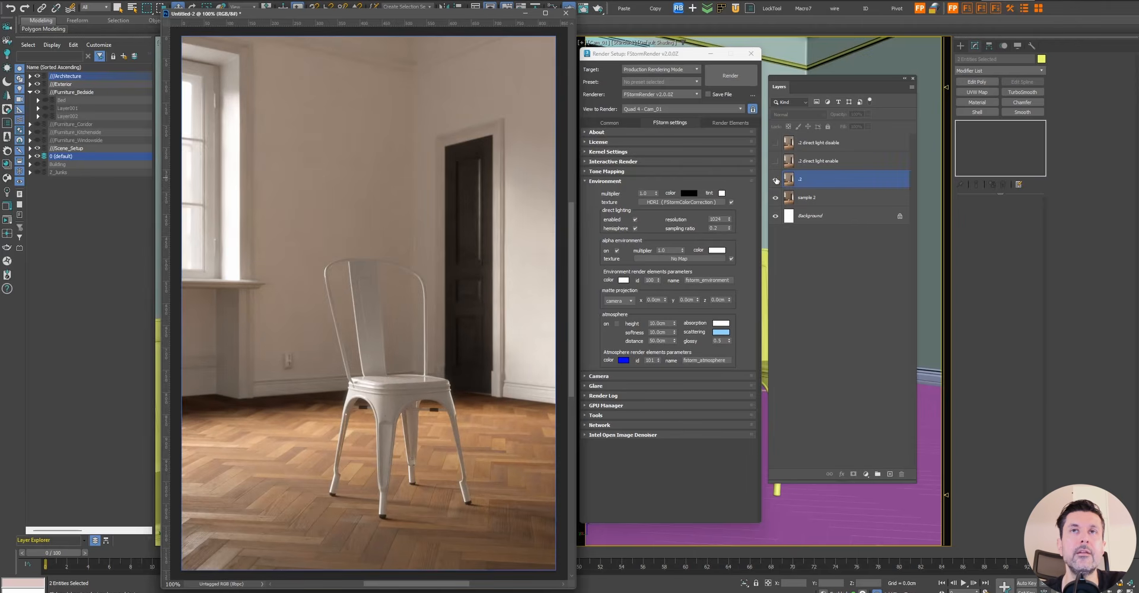
click(776, 180)
click(776, 179)
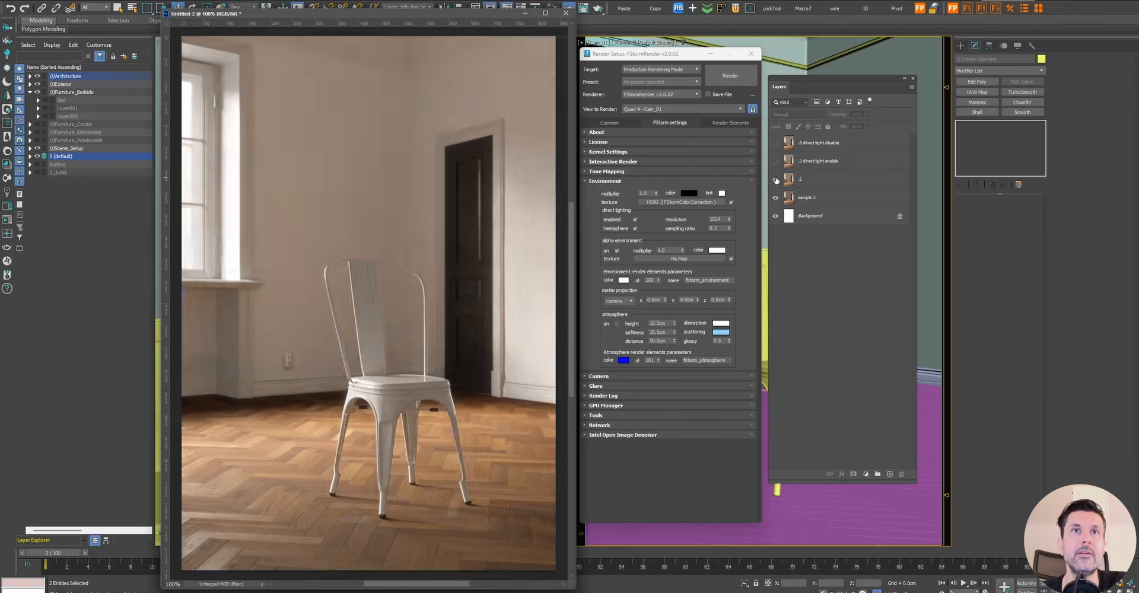
click(776, 179)
click(776, 179)
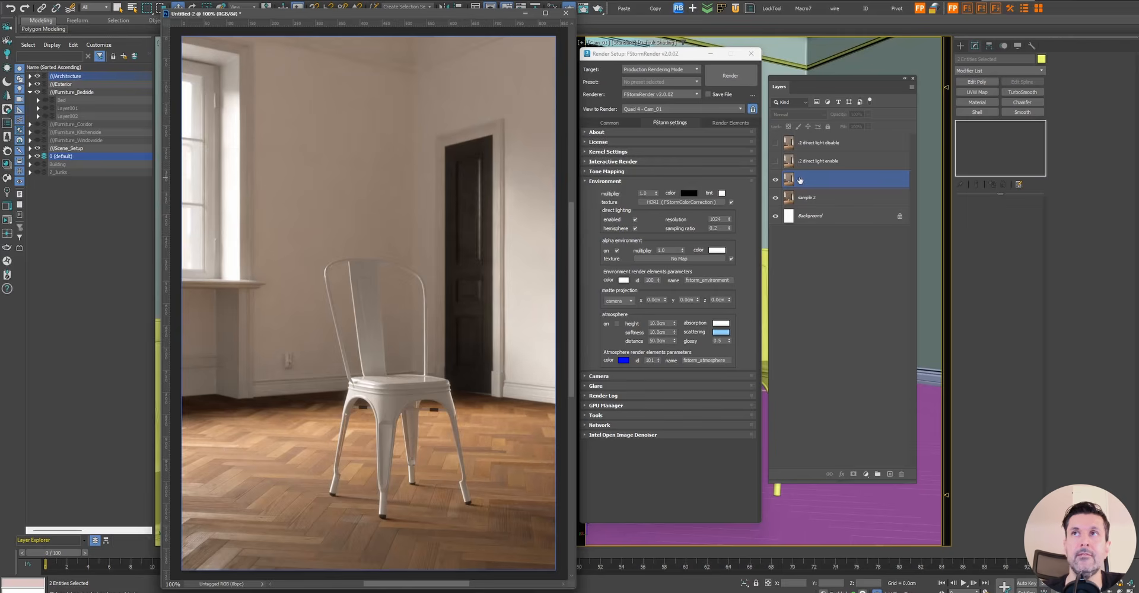
Show the direct light enable layer and compare it with direct light disable, leaving the disable layer hidden
click(776, 161)
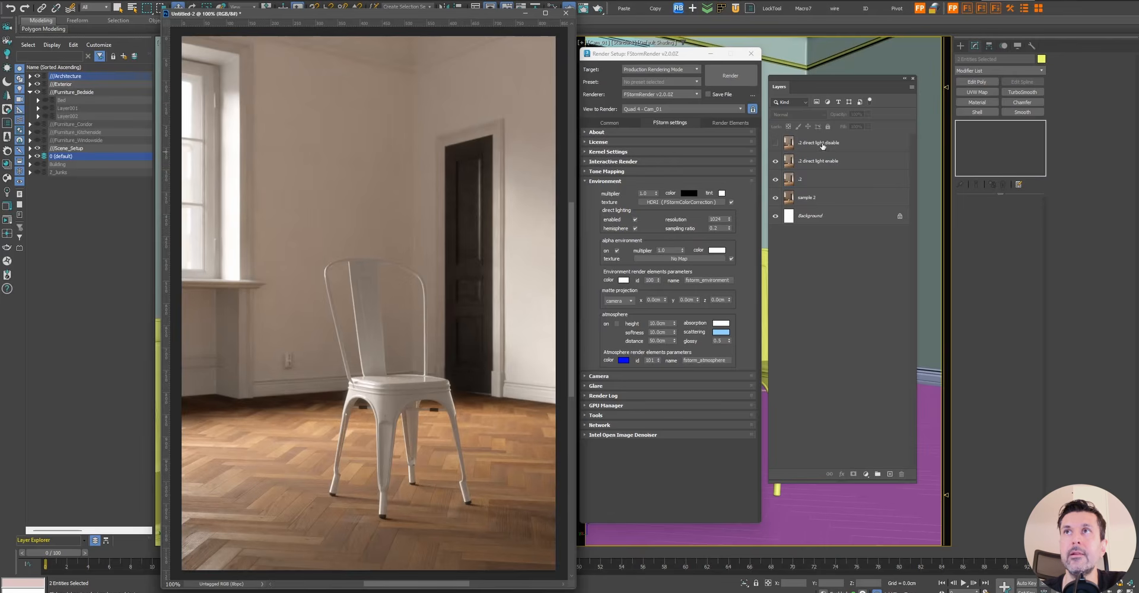
click(822, 144)
click(775, 143)
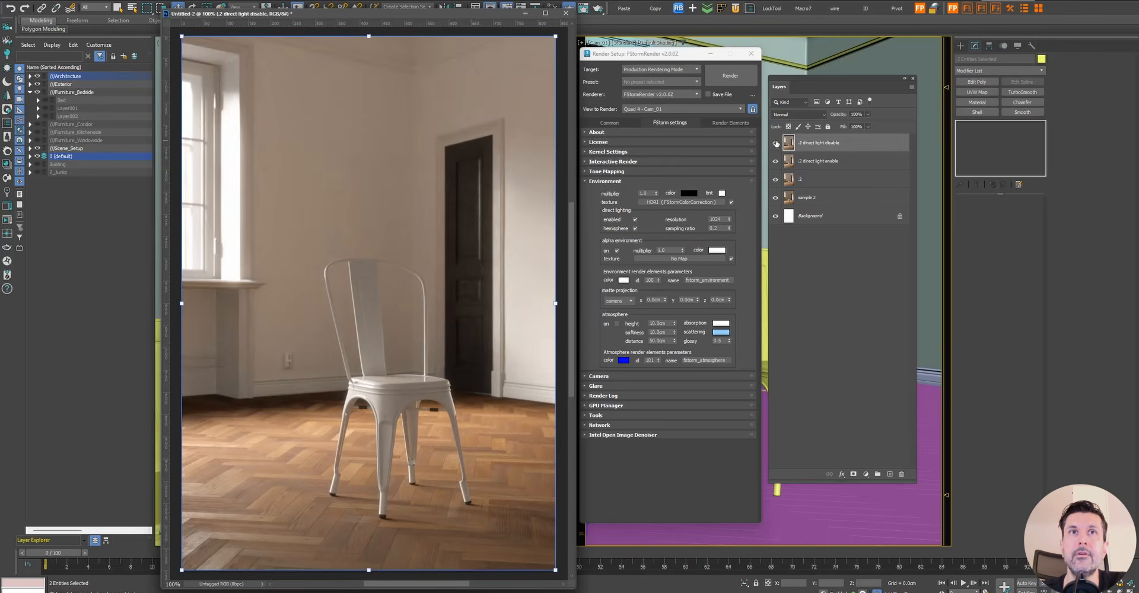
click(775, 143)
click(776, 143)
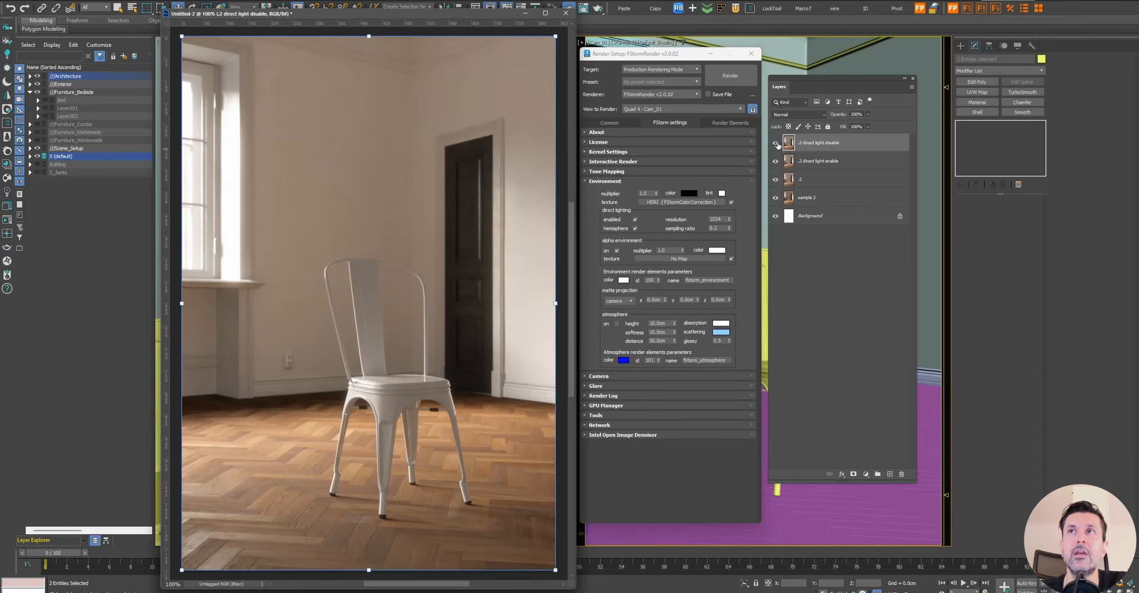
click(775, 143)
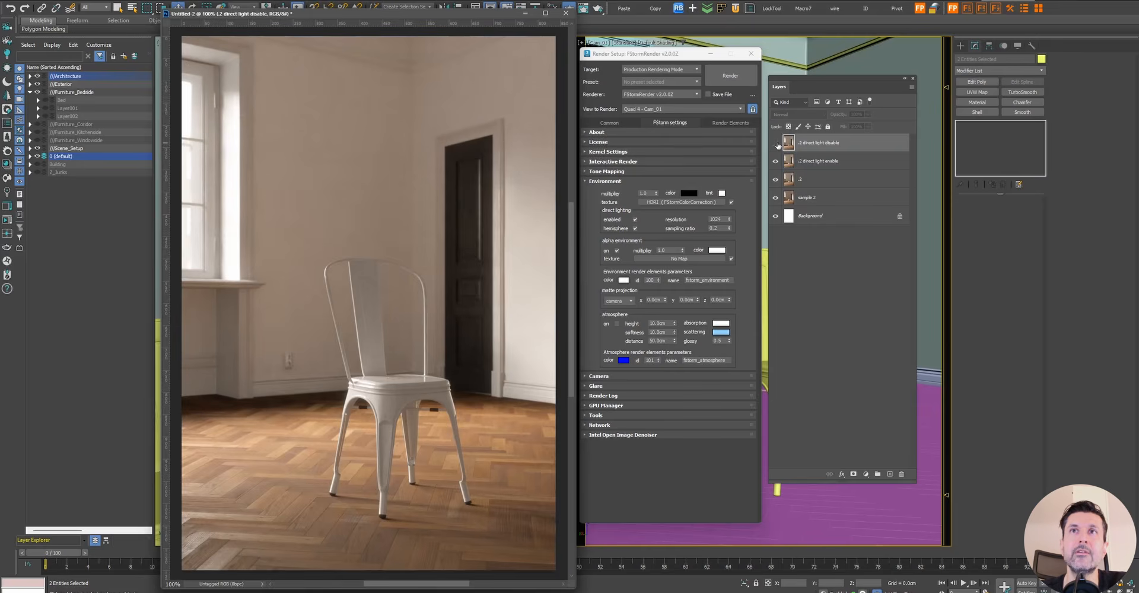
click(830, 161)
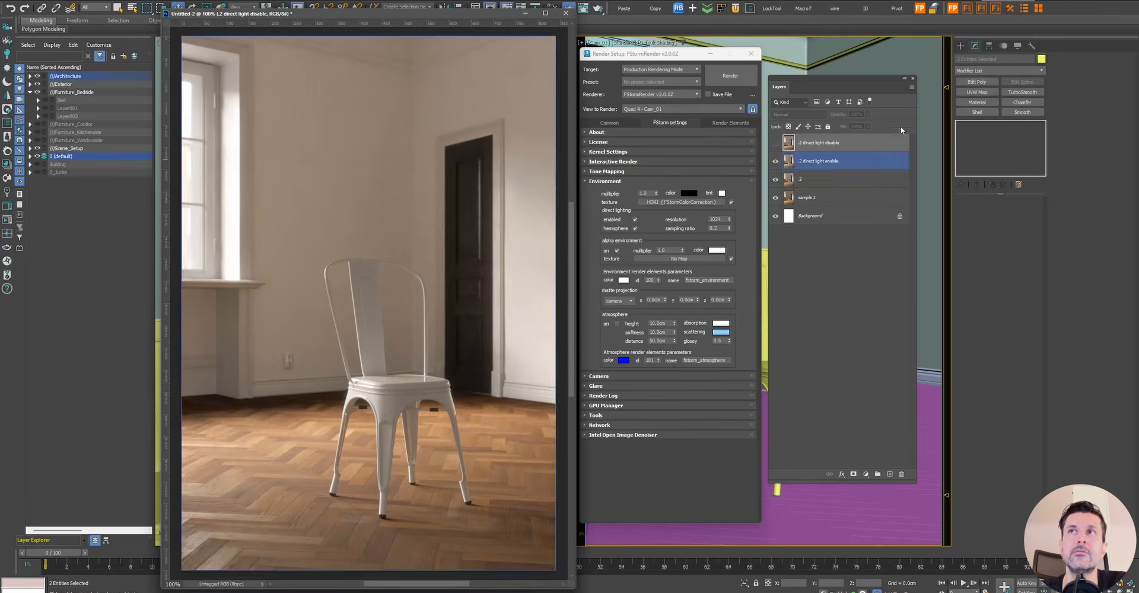
Return to 3ds Max, isolate the selected chair and floor, and set the FStorm render's tone mapping exposure to 0.5
click(696, 55)
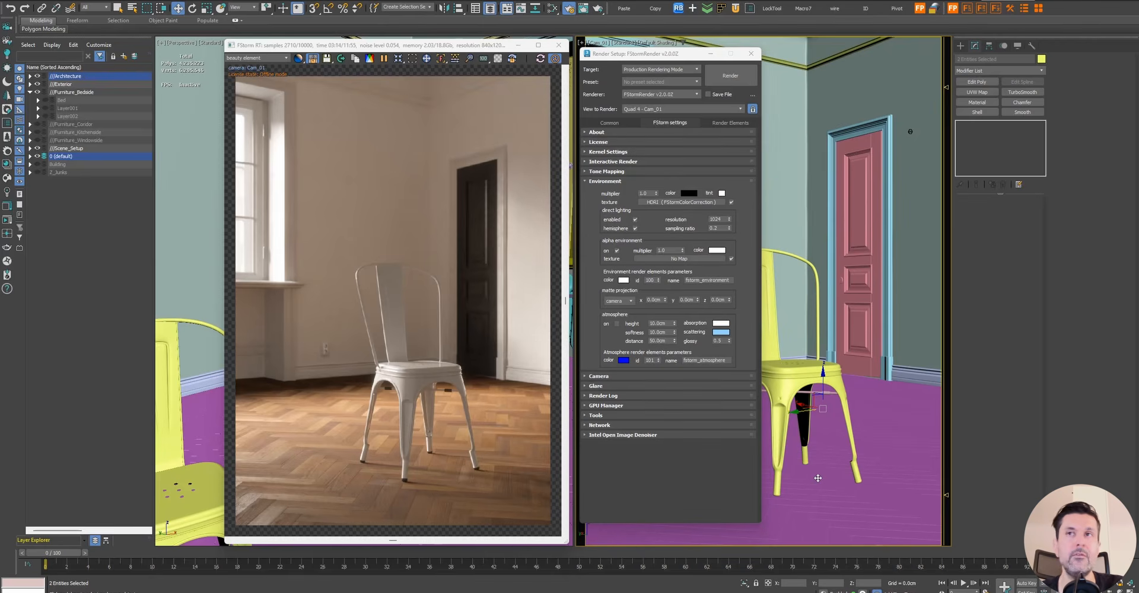
key(alt+q)
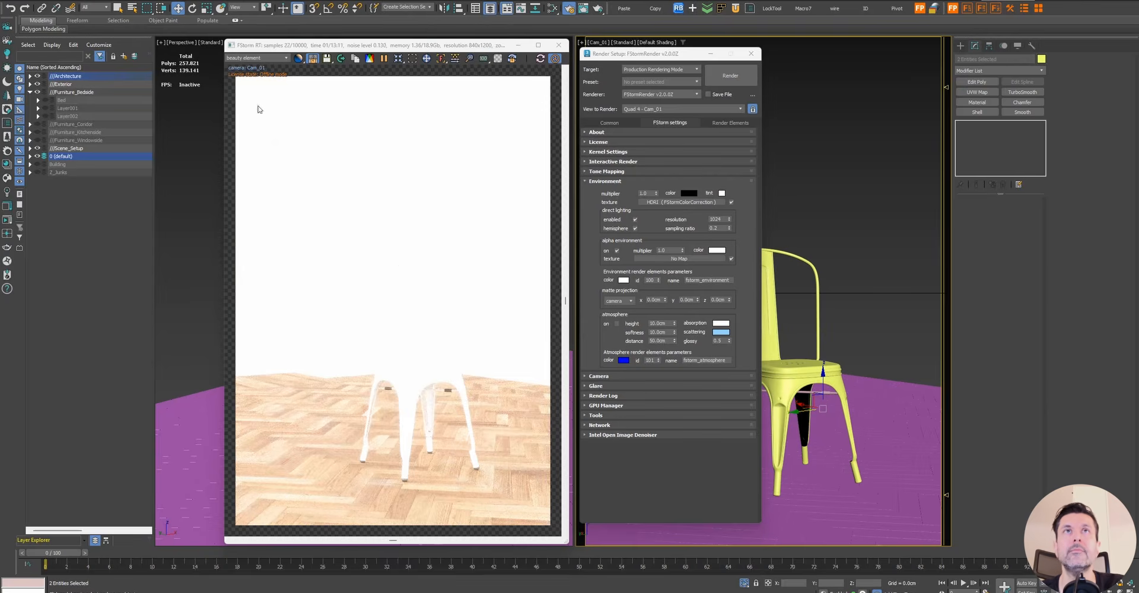
drag(225, 109, 157, 110)
click(492, 58)
double_click(541, 190)
text(.3)
key(Return)
text(.5)
key(Return)
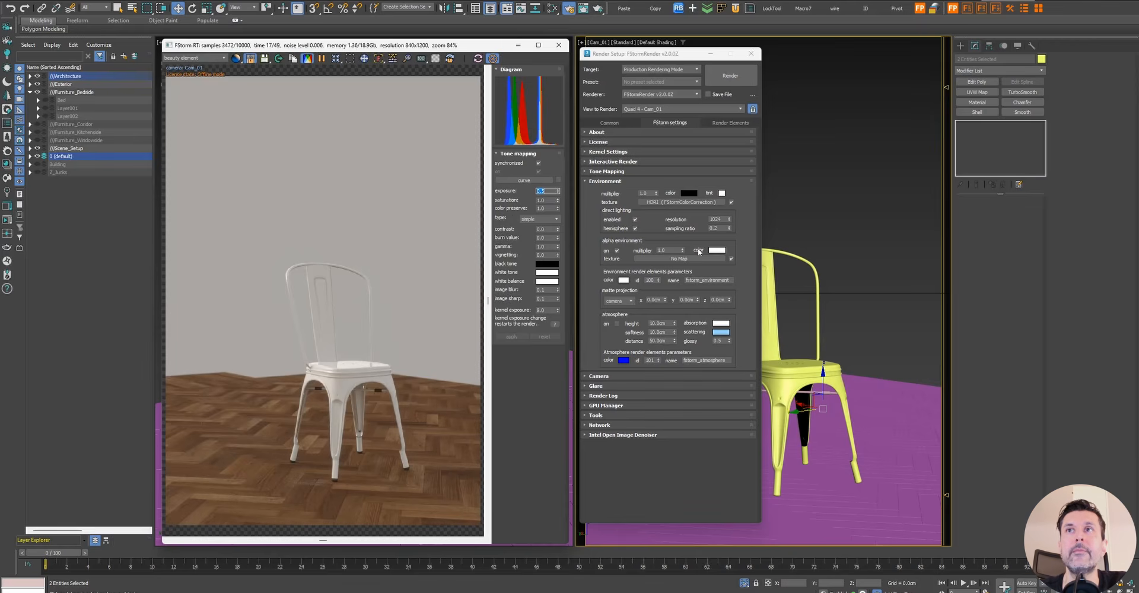
Compare the isolated render with the alpha environment off and on, leaving it off
click(616, 251)
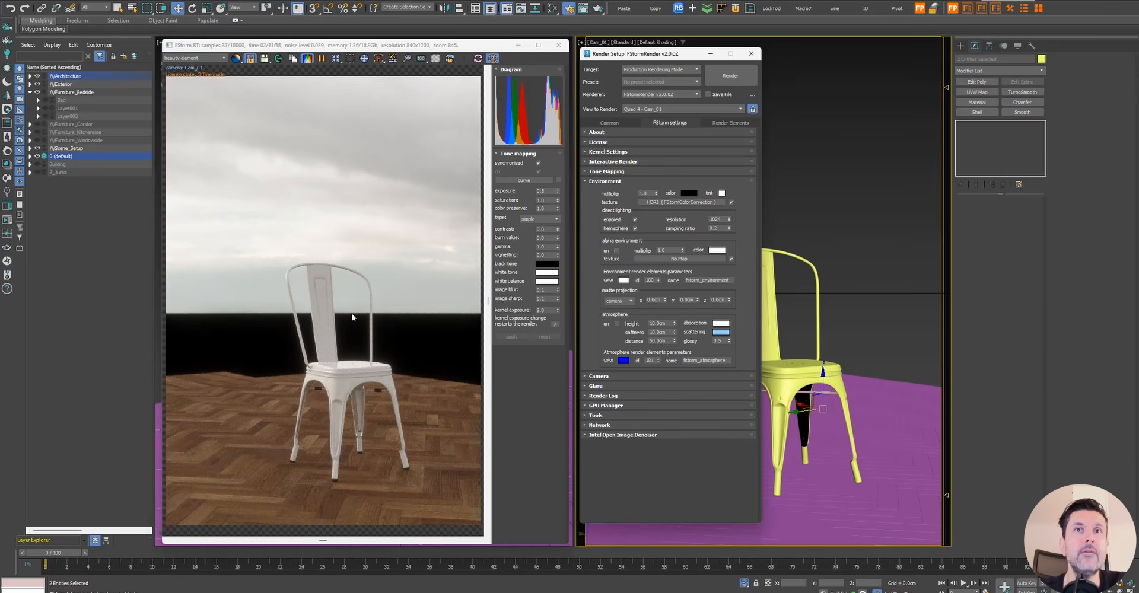
click(616, 252)
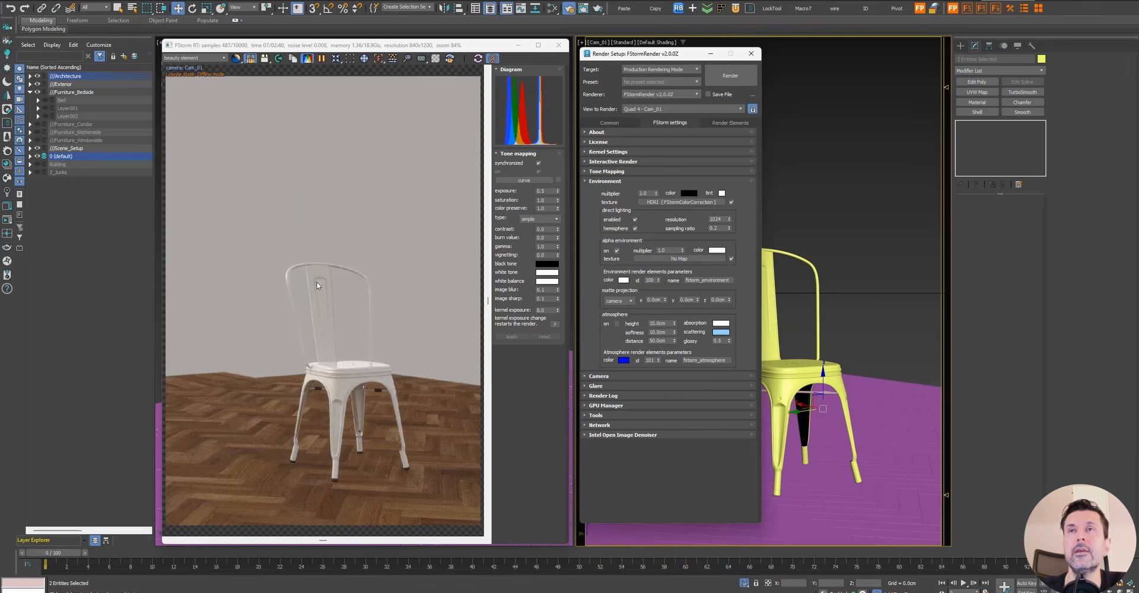
click(616, 250)
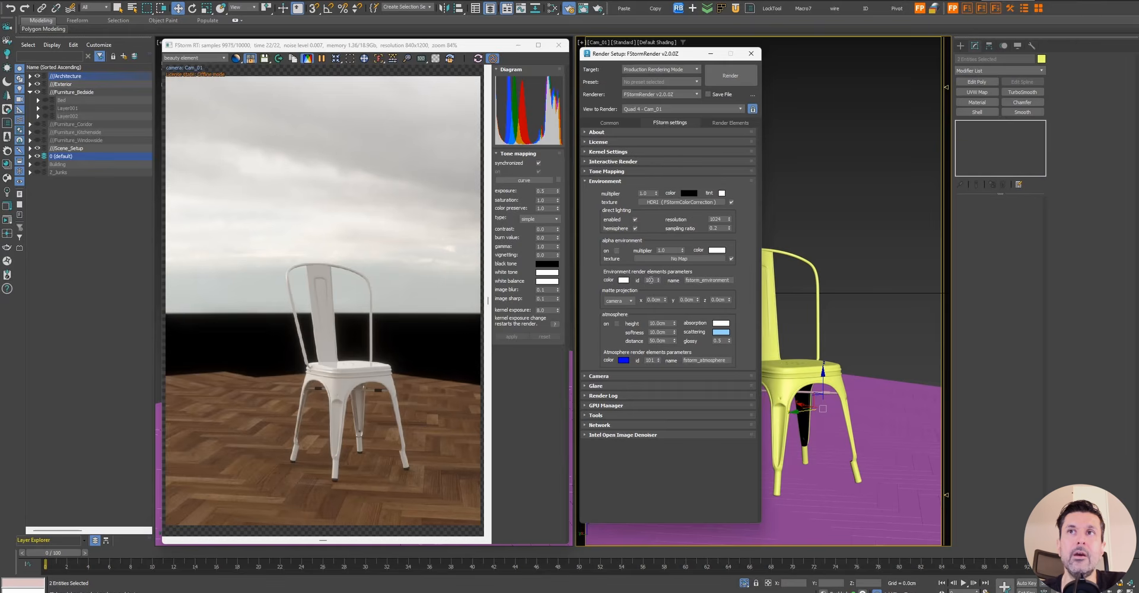
Add an FStormMaterialIdChannel render element to the render setup
click(717, 123)
click(612, 152)
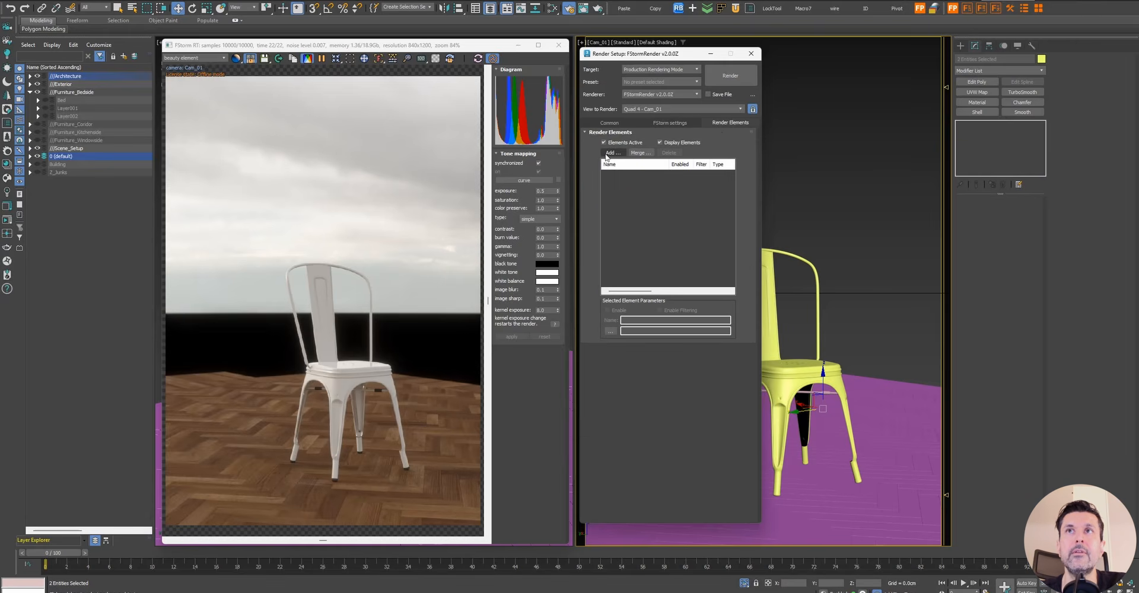
click(634, 310)
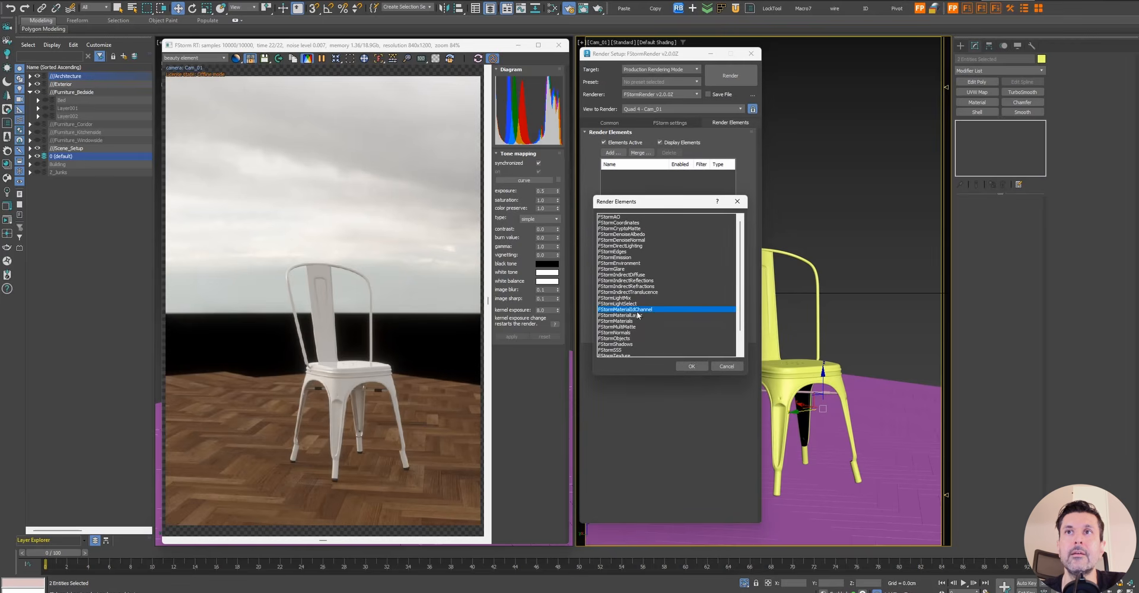
click(677, 367)
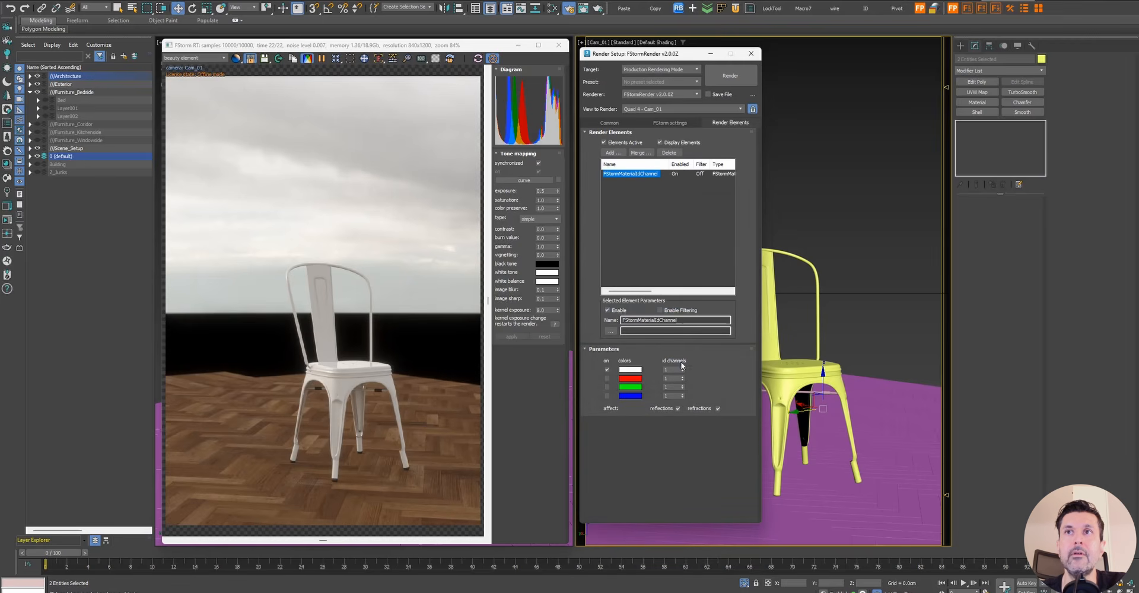
Enable the green color in the material ID element and assign it ID channel 100
click(606, 387)
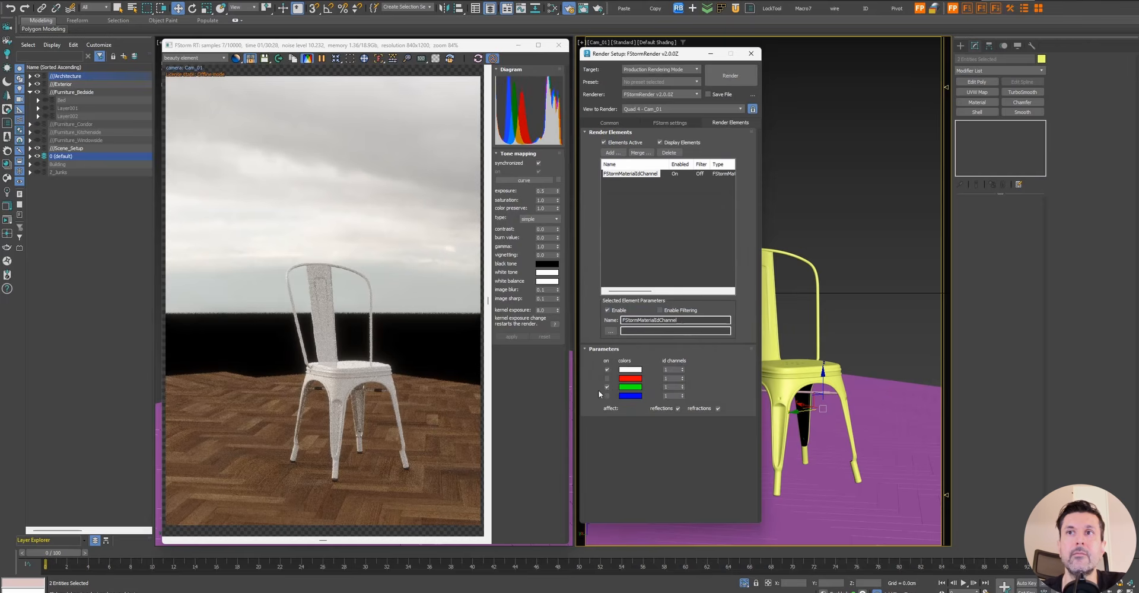
double_click(675, 387)
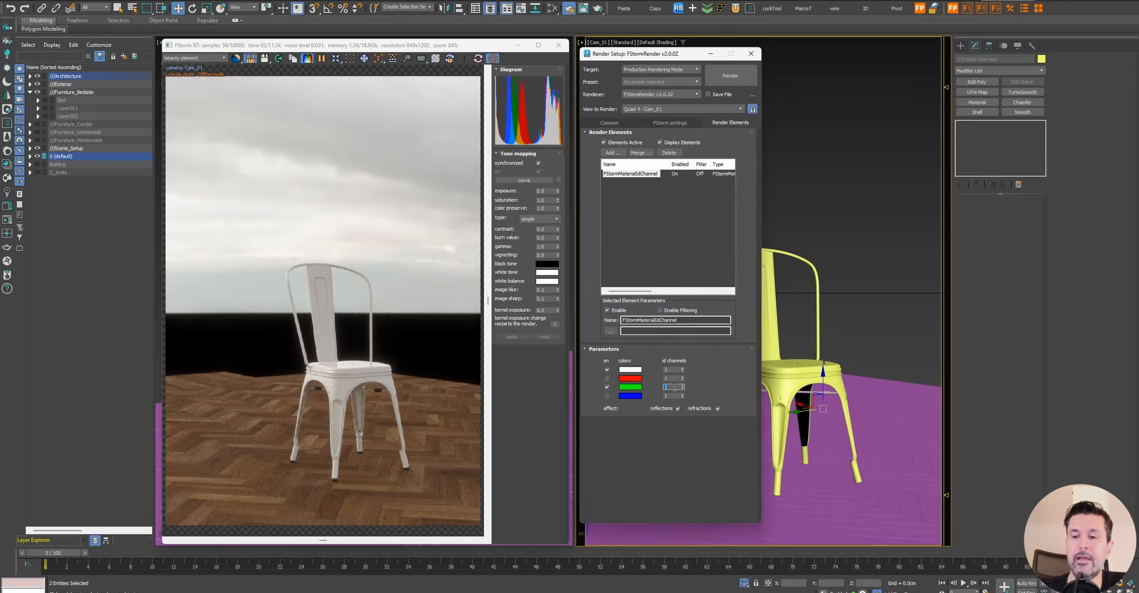
text(100)
key(Return)
Display the FStormMaterialIdChannel element in the FStorm render and toggle its effect on reflections
click(202, 57)
click(216, 82)
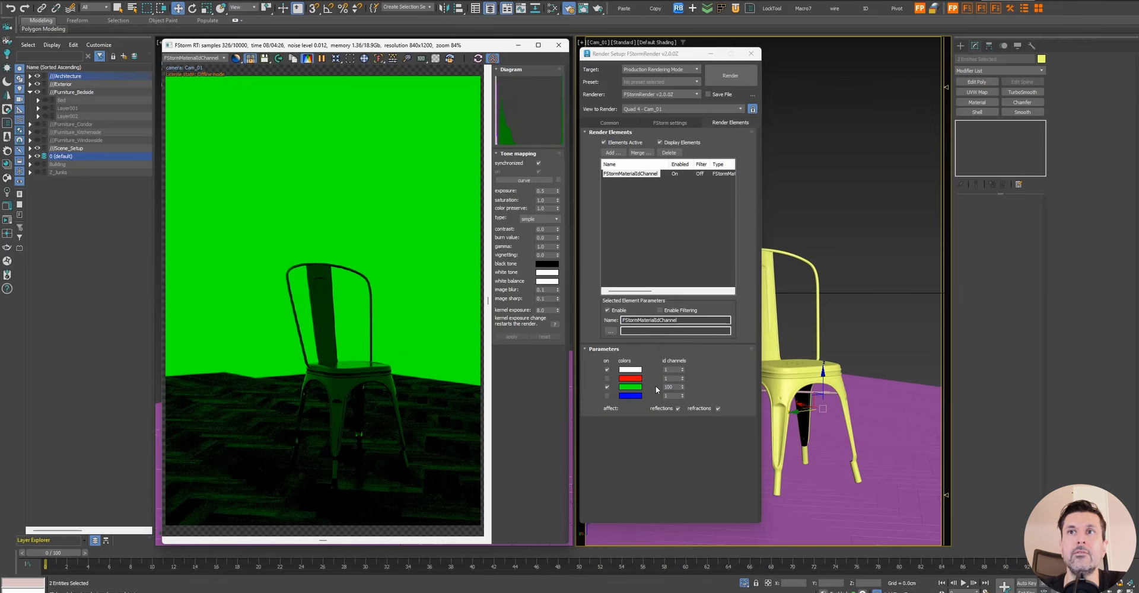
click(677, 408)
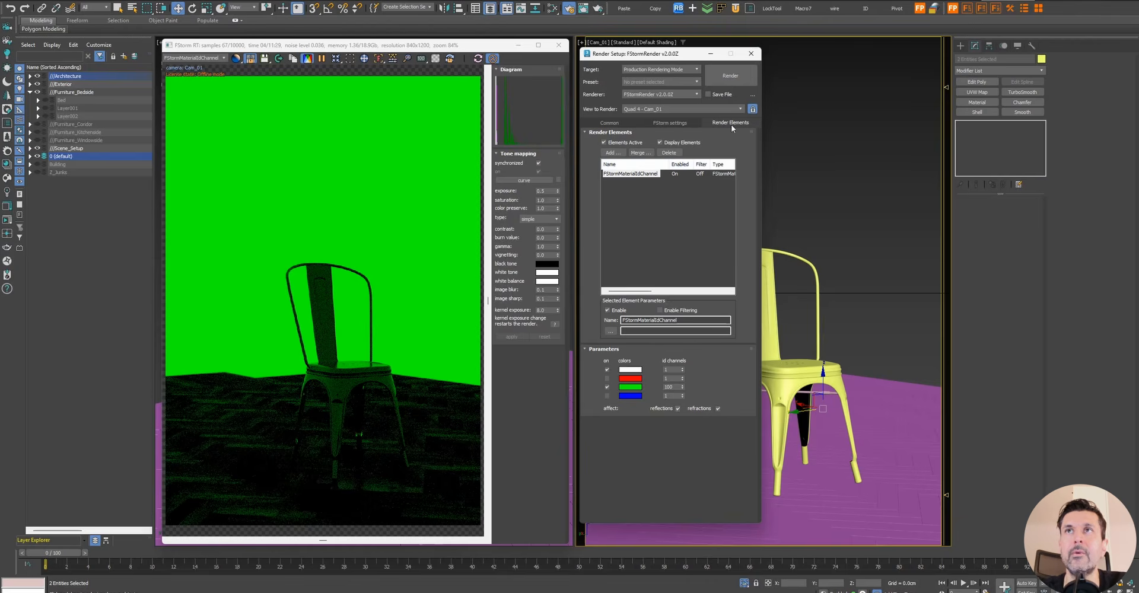
Delete the material ID render element and turn the alpha environment back on in the FStorm settings
click(676, 156)
click(678, 121)
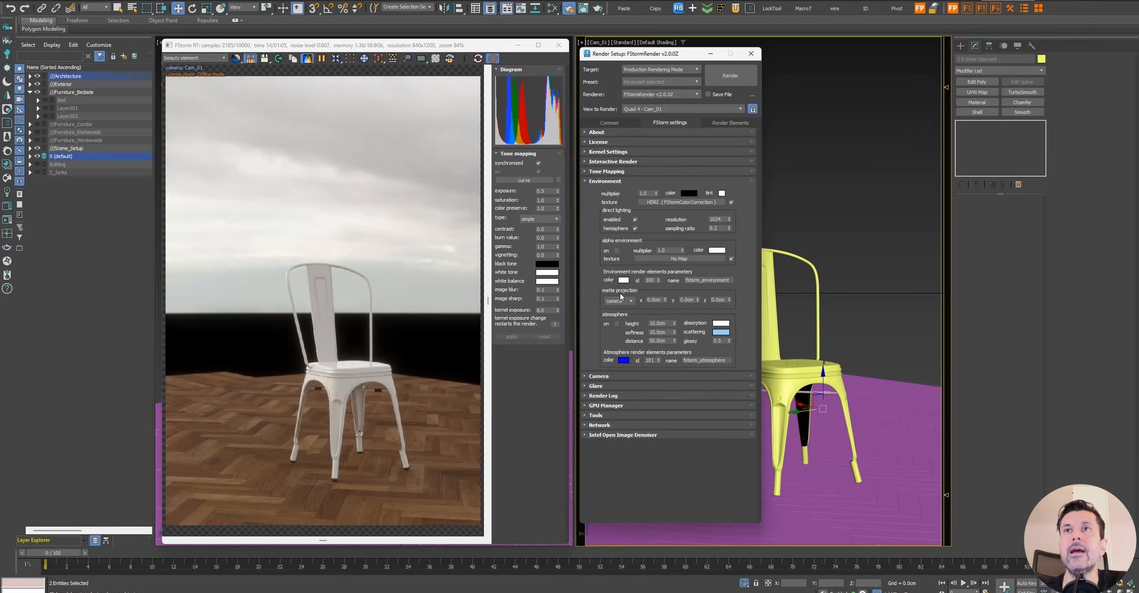
click(616, 251)
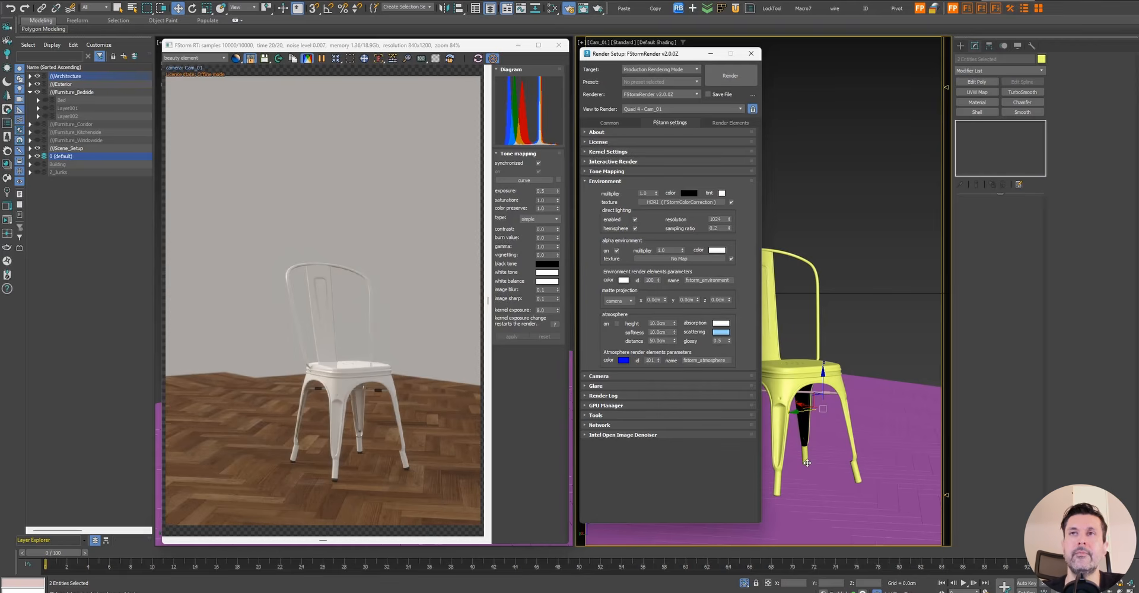
Open the Slate Material Editor and examine the floor's FStormSwitchMat and the matte option of the plain FStorm material feeding it
click(558, 7)
drag(678, 15, 564, 16)
middle_drag(651, 376, 462, 110)
middle_drag(642, 307, 600, 308)
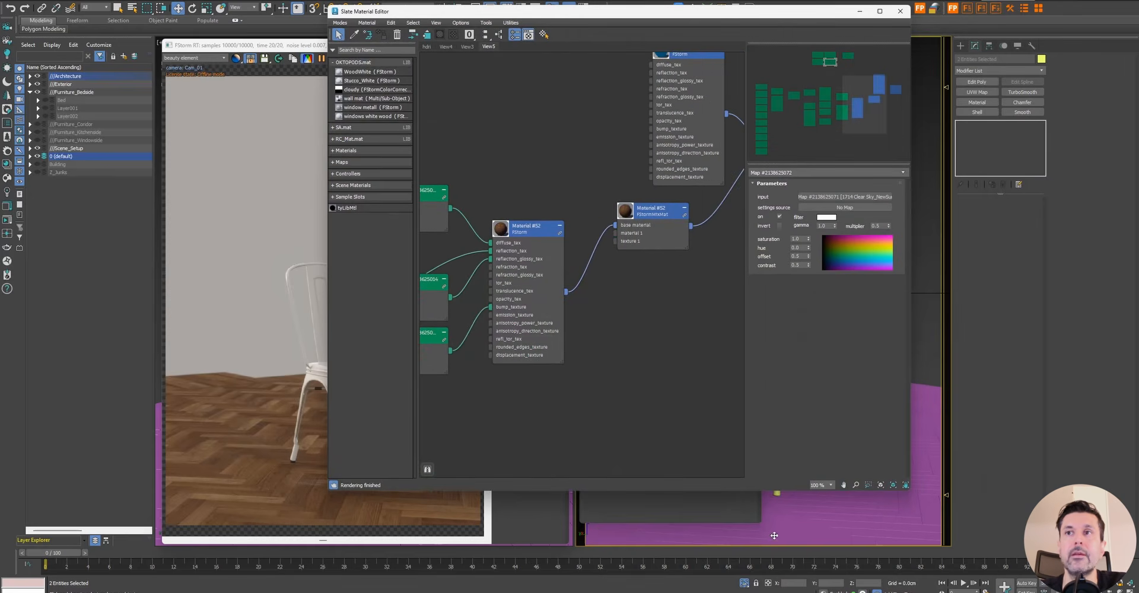
middle_drag(677, 305, 513, 401)
click(646, 229)
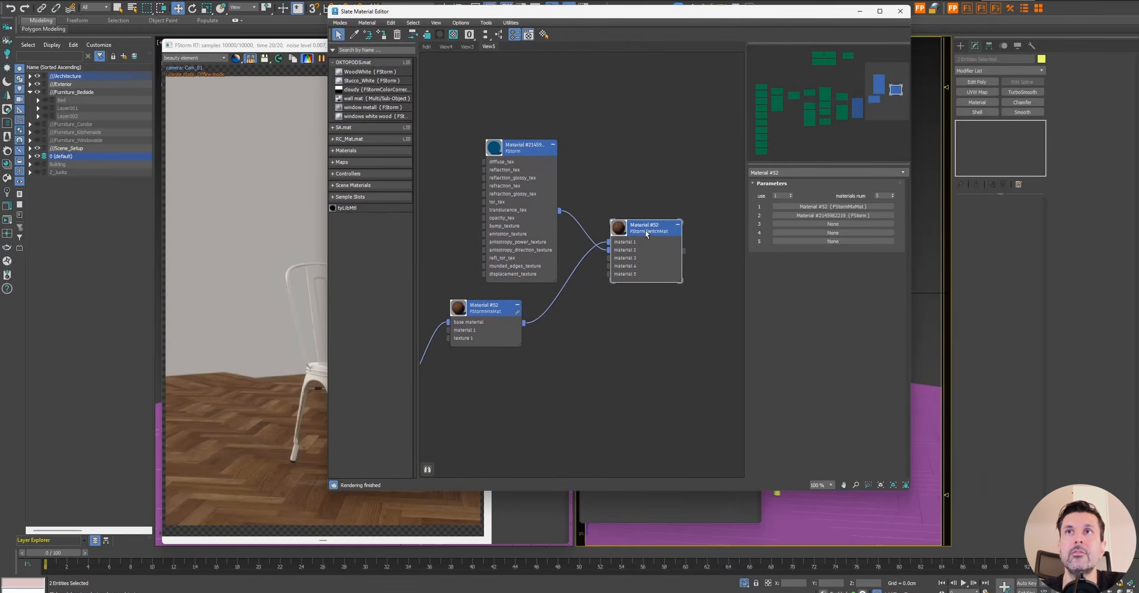
drag(646, 228, 671, 236)
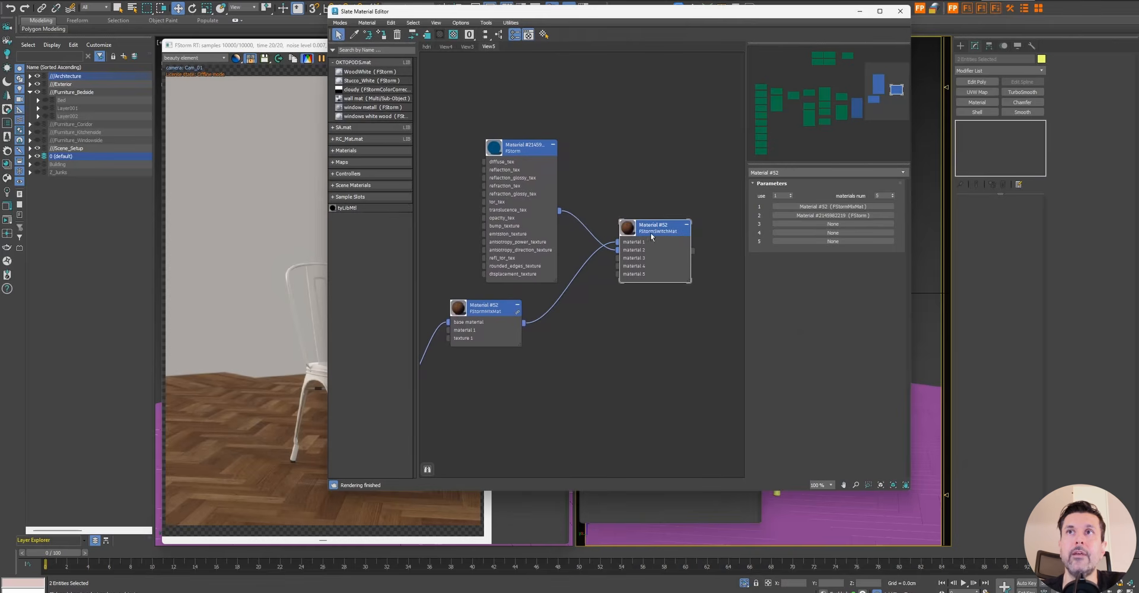
drag(517, 147, 490, 148)
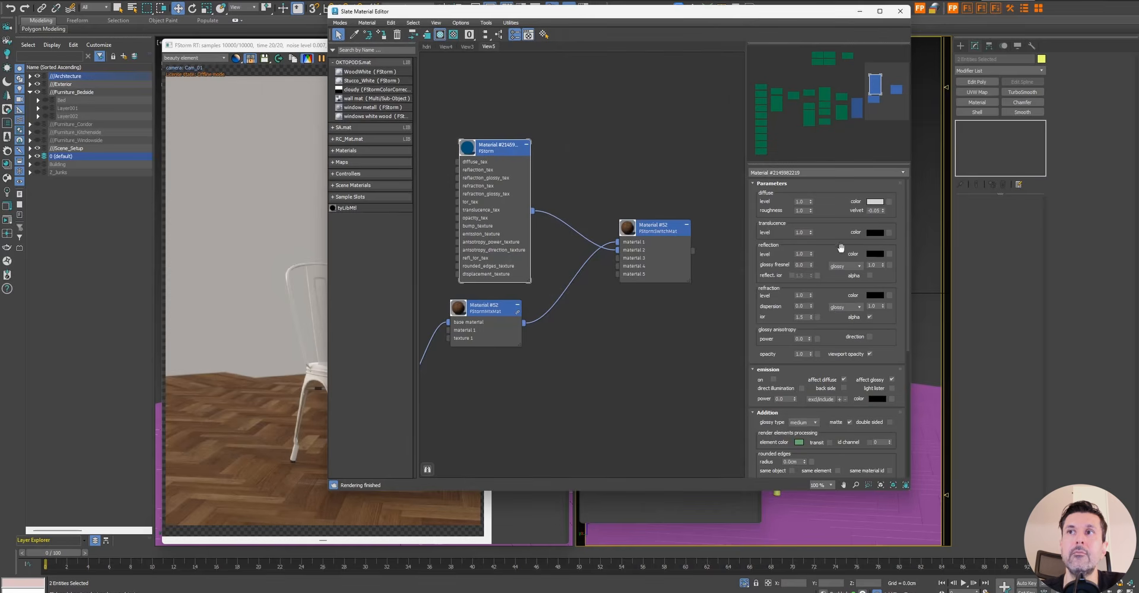
scroll(833, 345, down, 5)
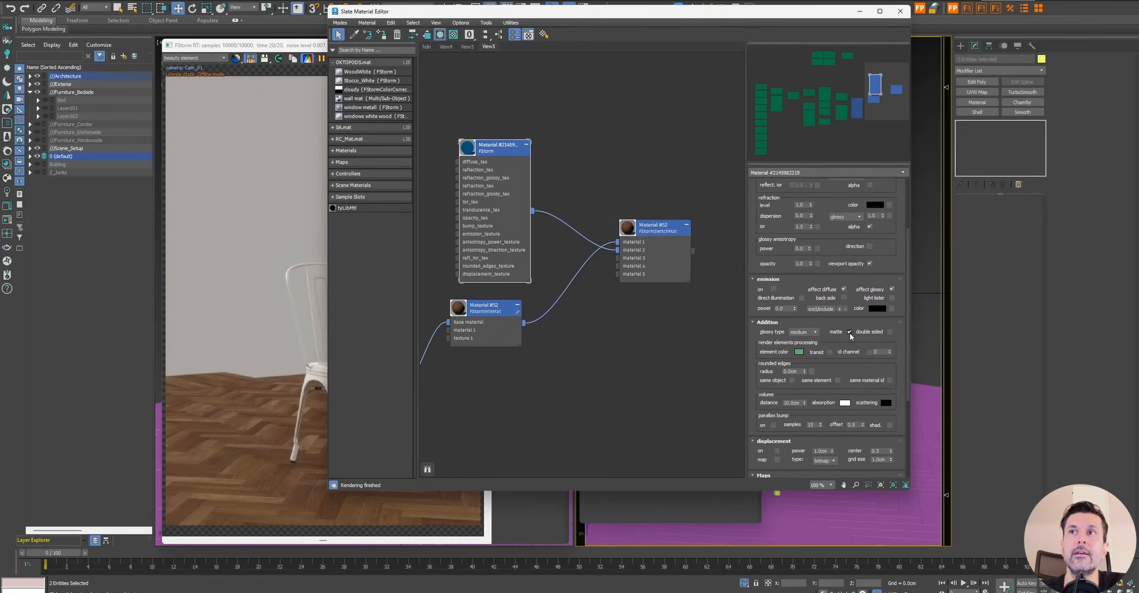
Set the floor's FStormSwitchMat to use material 2, the matte one, and put the Slate Material Editor away
click(663, 256)
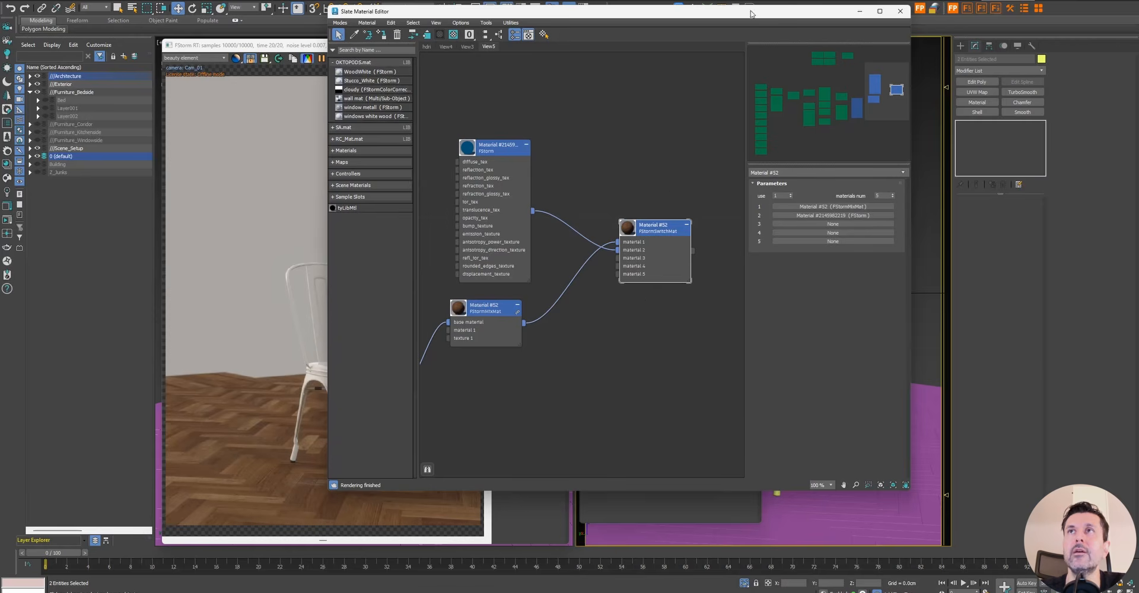
drag(750, 13, 796, 30)
click(837, 212)
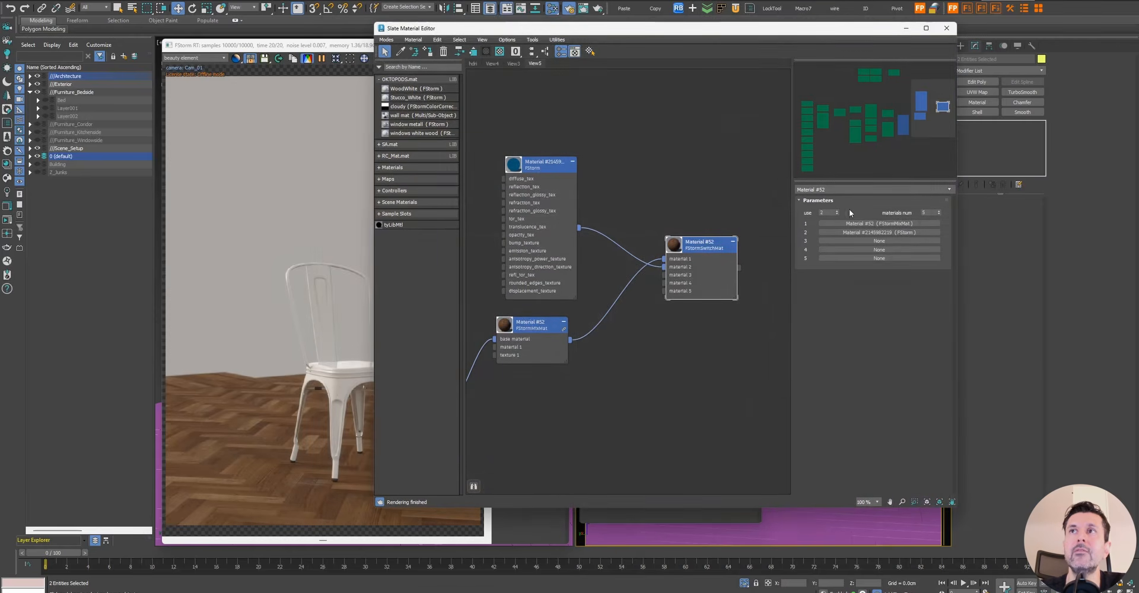
click(906, 28)
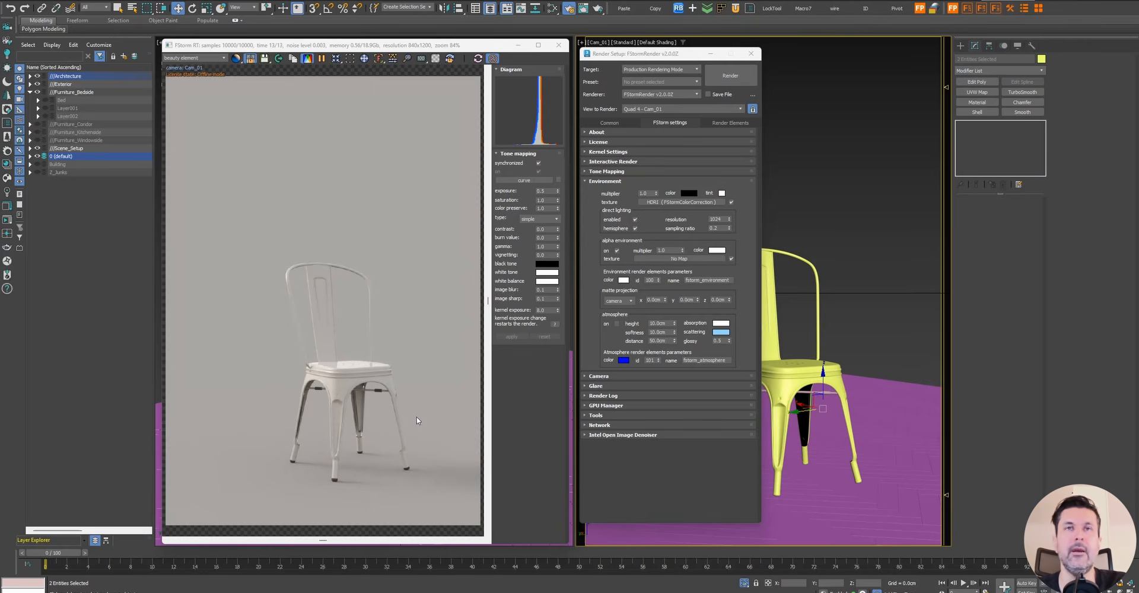
key(alt+Tab)
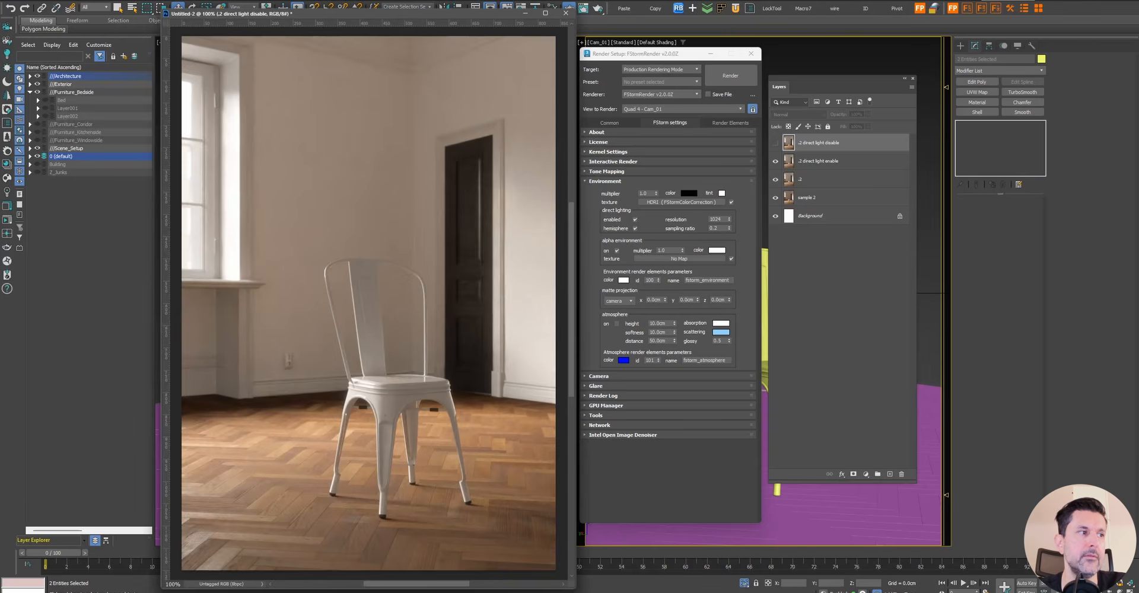
click(526, 13)
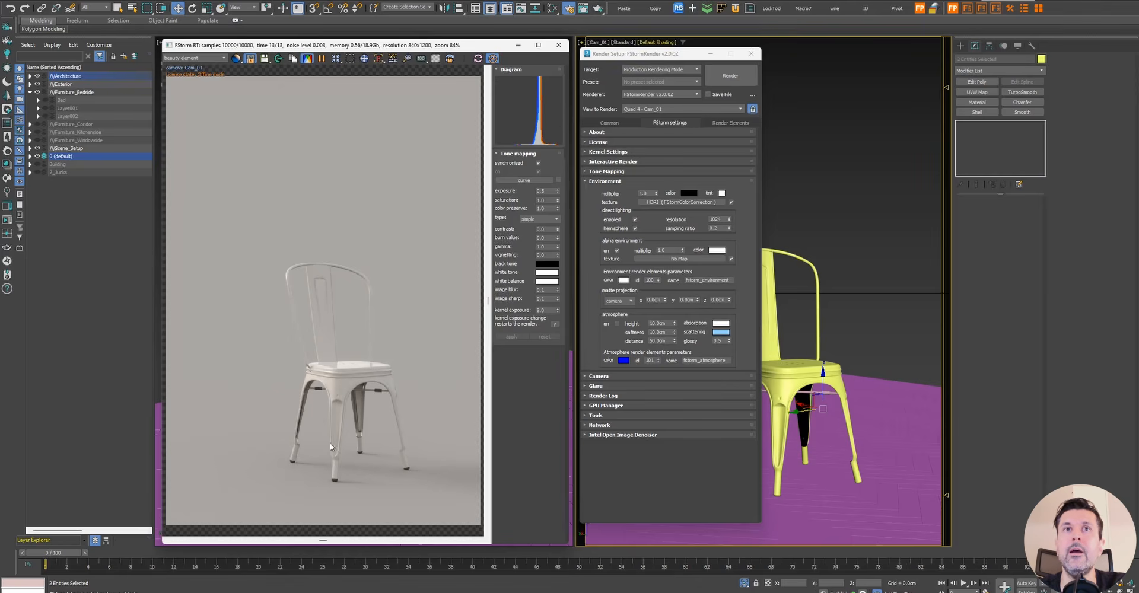
Turn process alpha on in the FStorm kernel settings to try it on the matte floor, and turn it off again
click(633, 153)
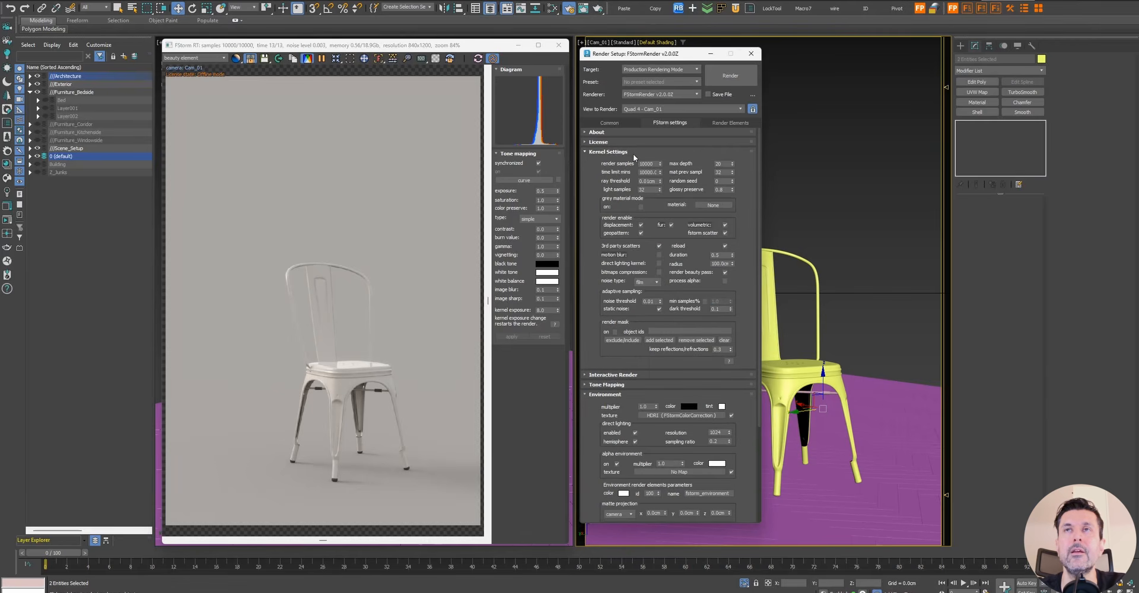
click(725, 281)
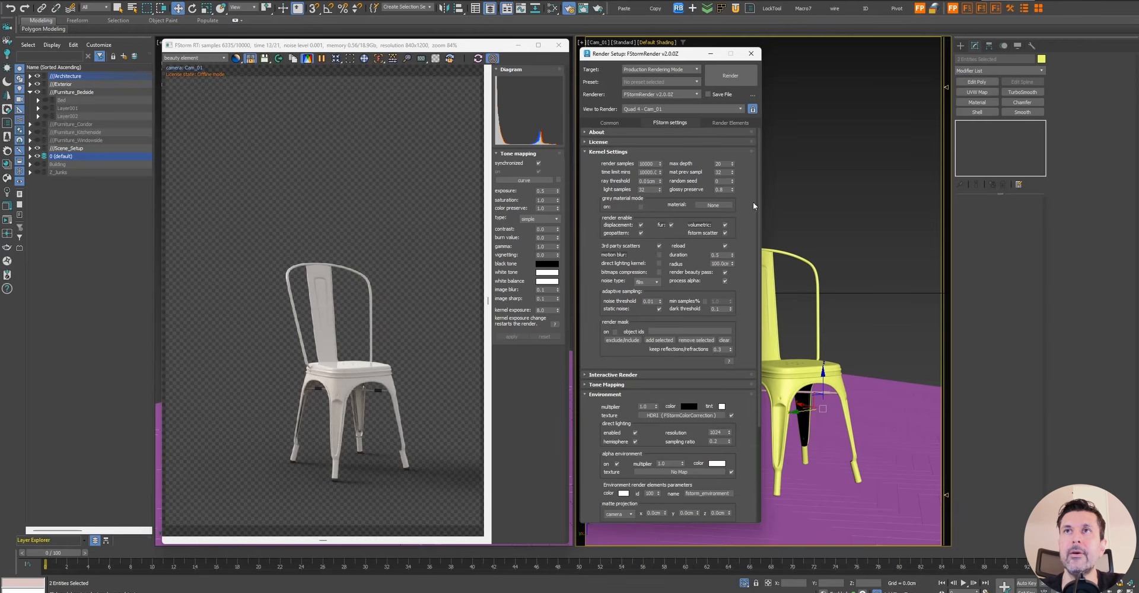
click(725, 282)
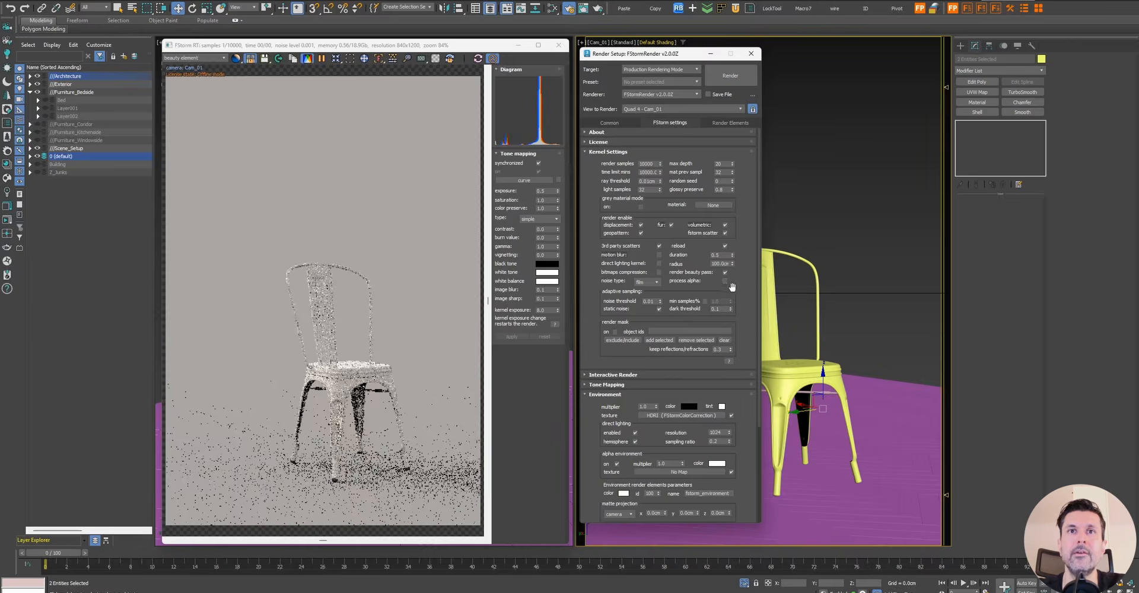
click(612, 152)
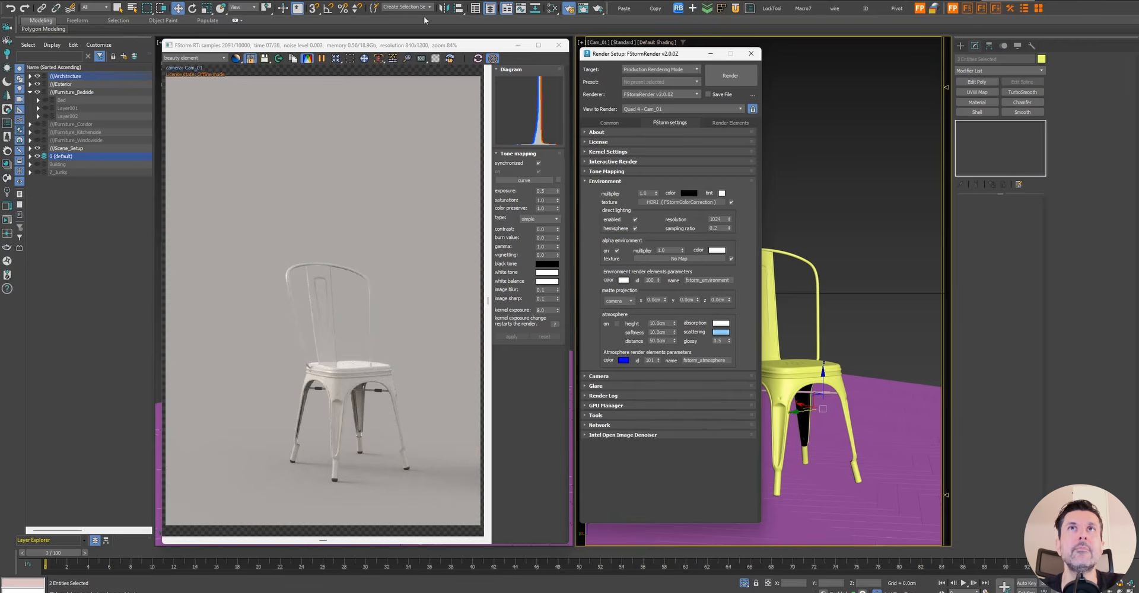
Switch the floor's FStormSwitchMat back to material 1 and close the Slate Material Editor
click(551, 9)
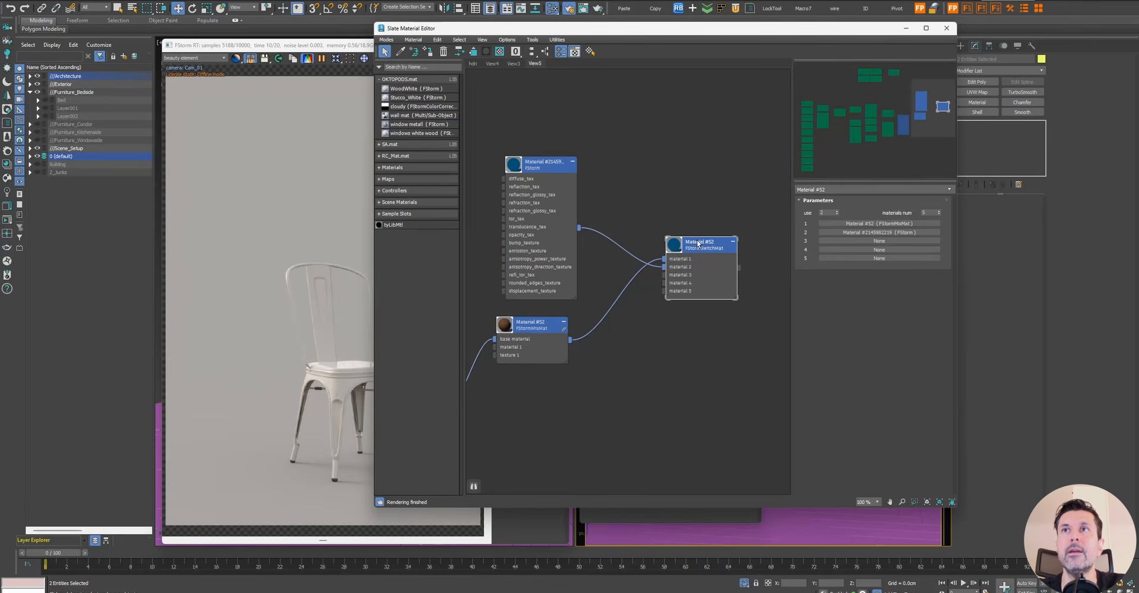
click(836, 214)
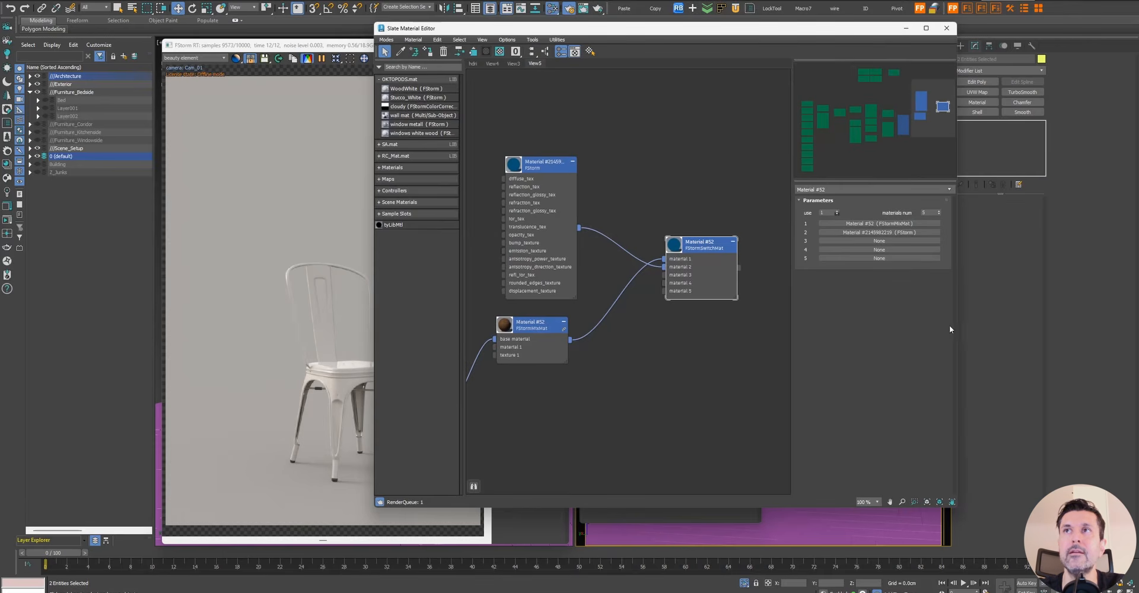
click(947, 28)
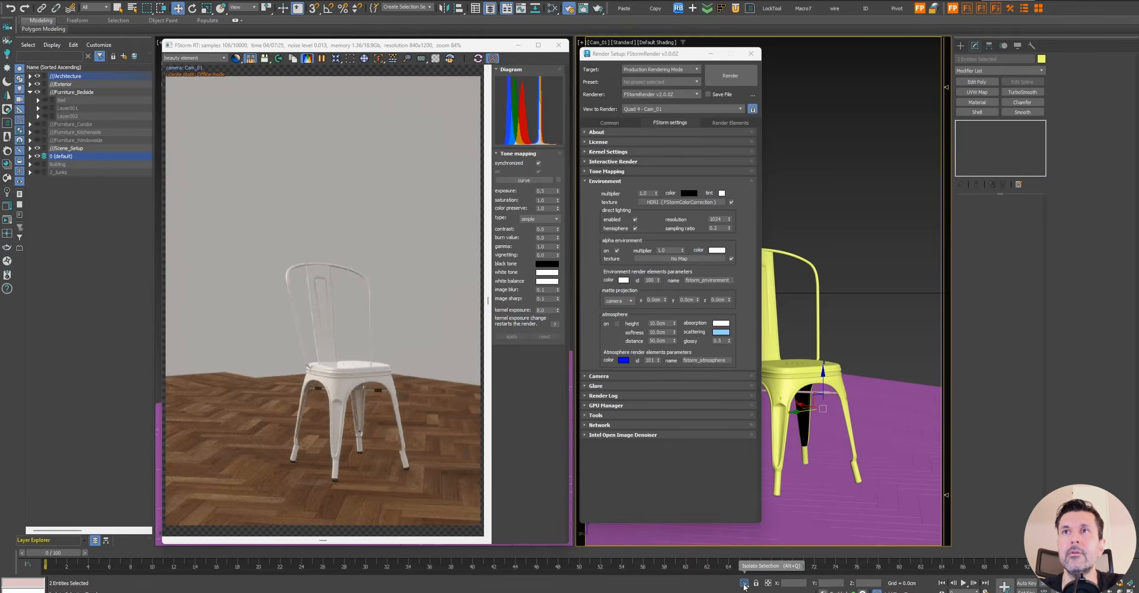
End the isolation to show the full room, set the render exposure to 8, and hide the render window's tone mapping controls
click(744, 584)
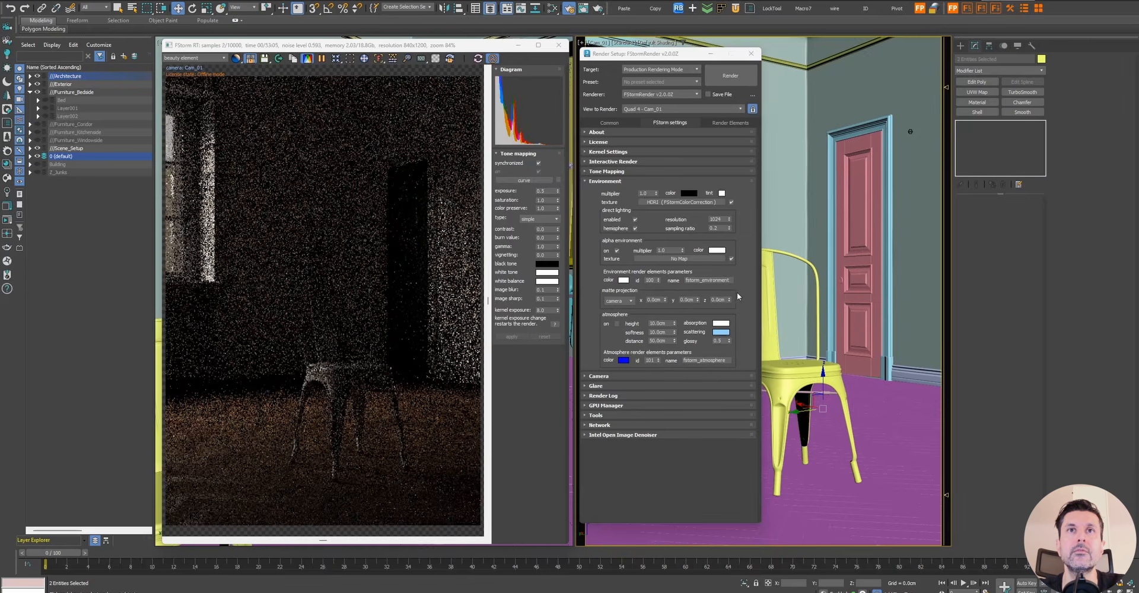
double_click(551, 190)
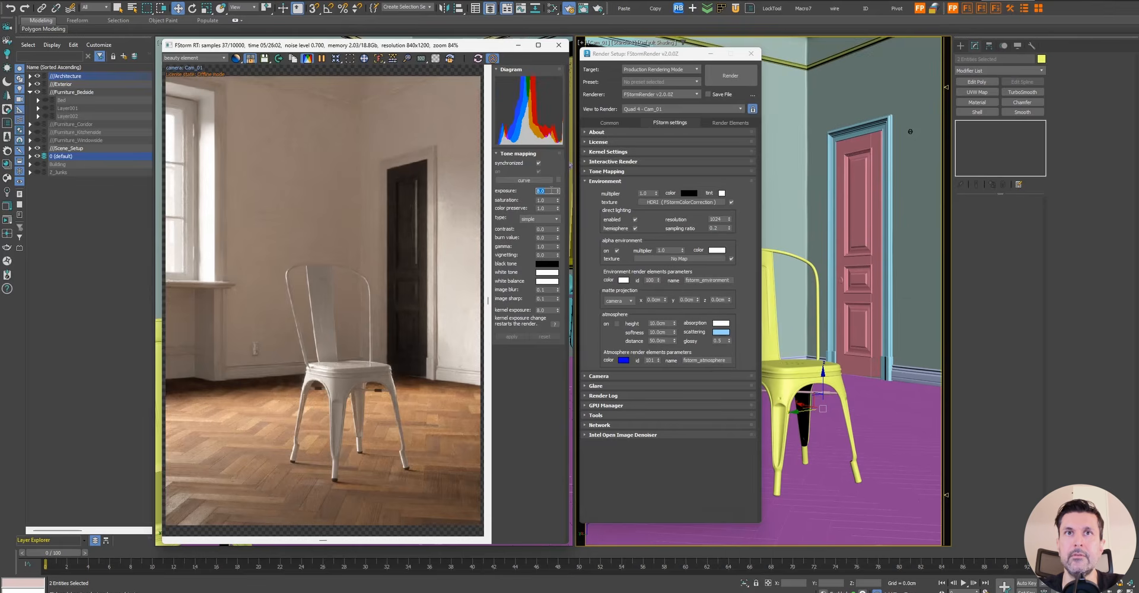
click(493, 58)
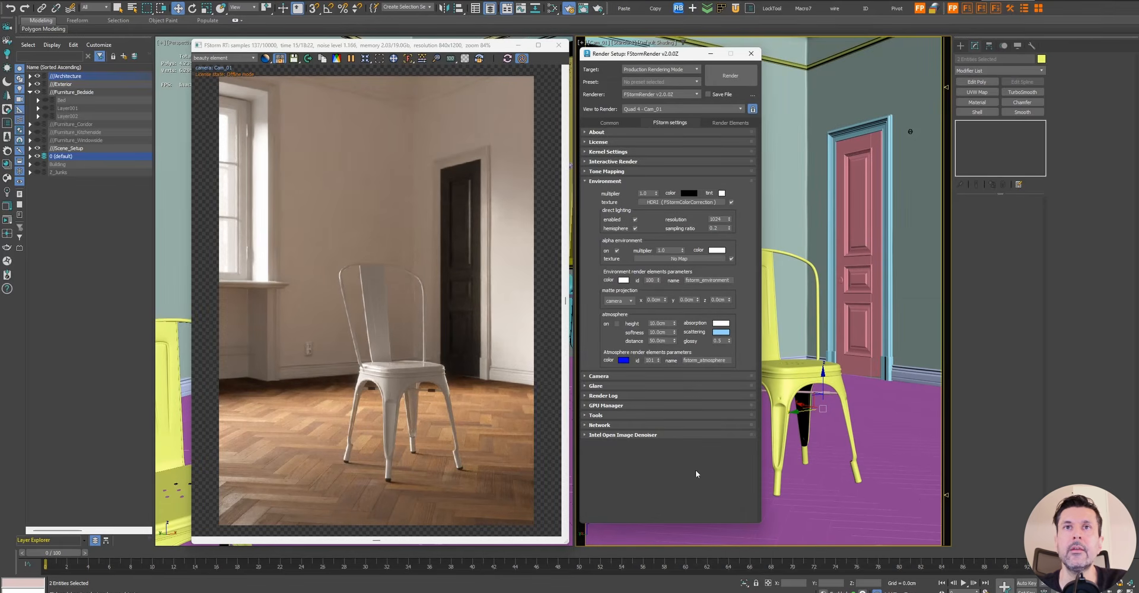
Turn on the atmosphere in the environment settings and try its distance at 10 cm and 5 cm
click(617, 324)
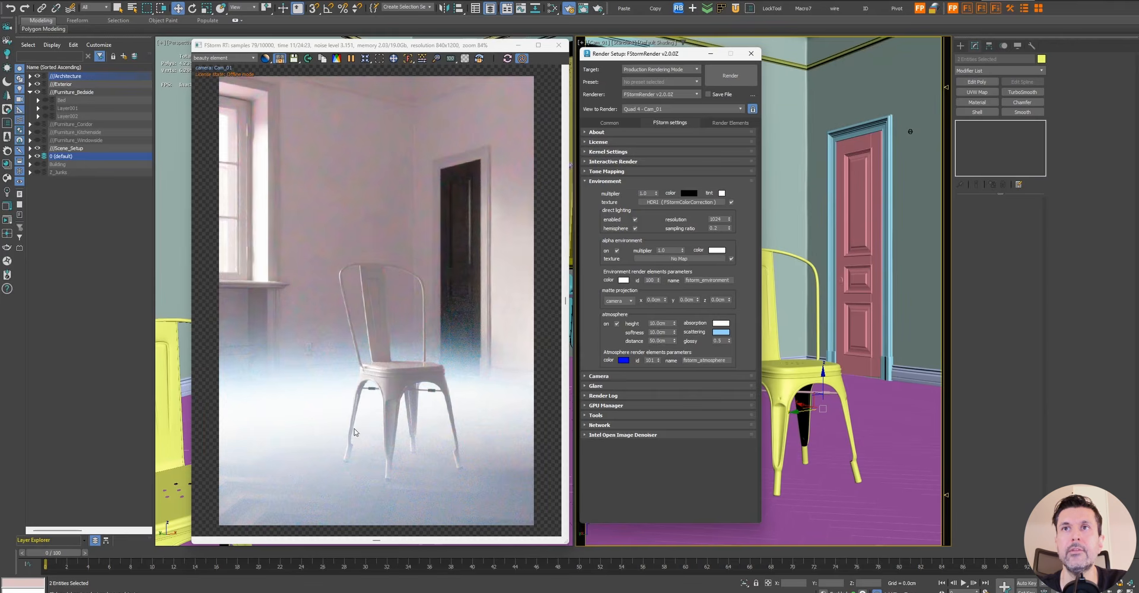
double_click(658, 341)
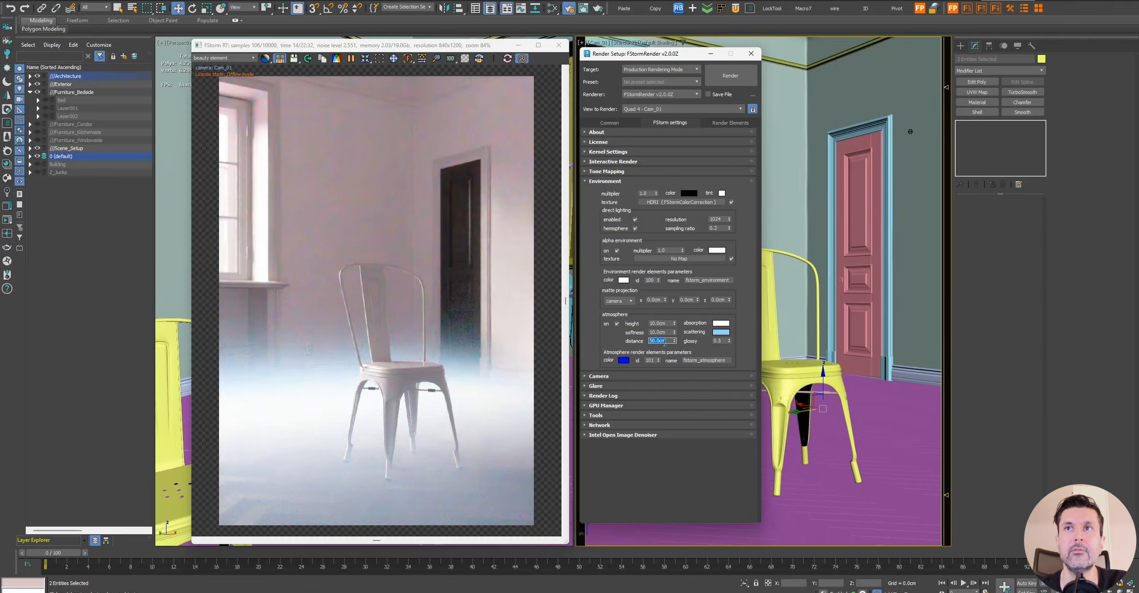
text(10)
key(Return)
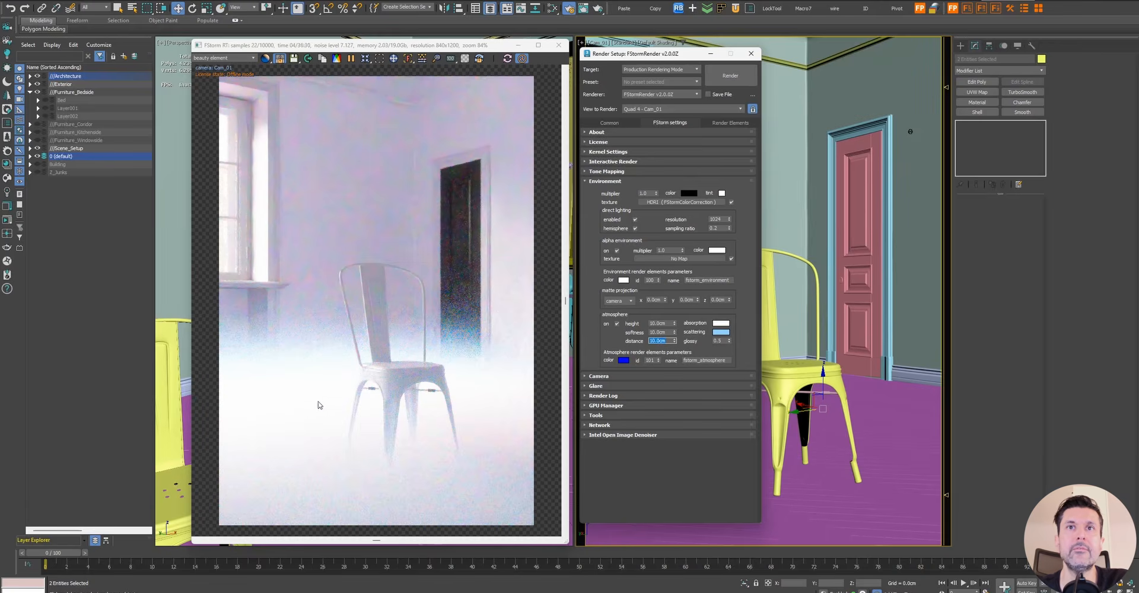
double_click(669, 323)
double_click(665, 341)
text(5)
key(Return)
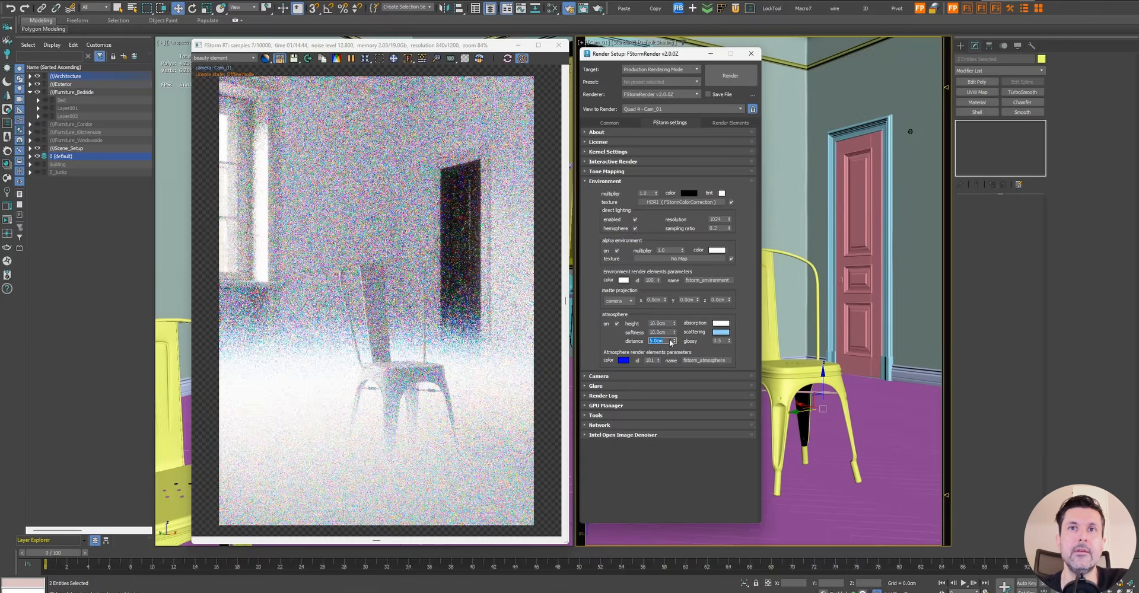
Lower the atmosphere's height to 5 cm and on to 1 cm, and set its softness to 1 cm
double_click(669, 324)
text(5)
key(Return)
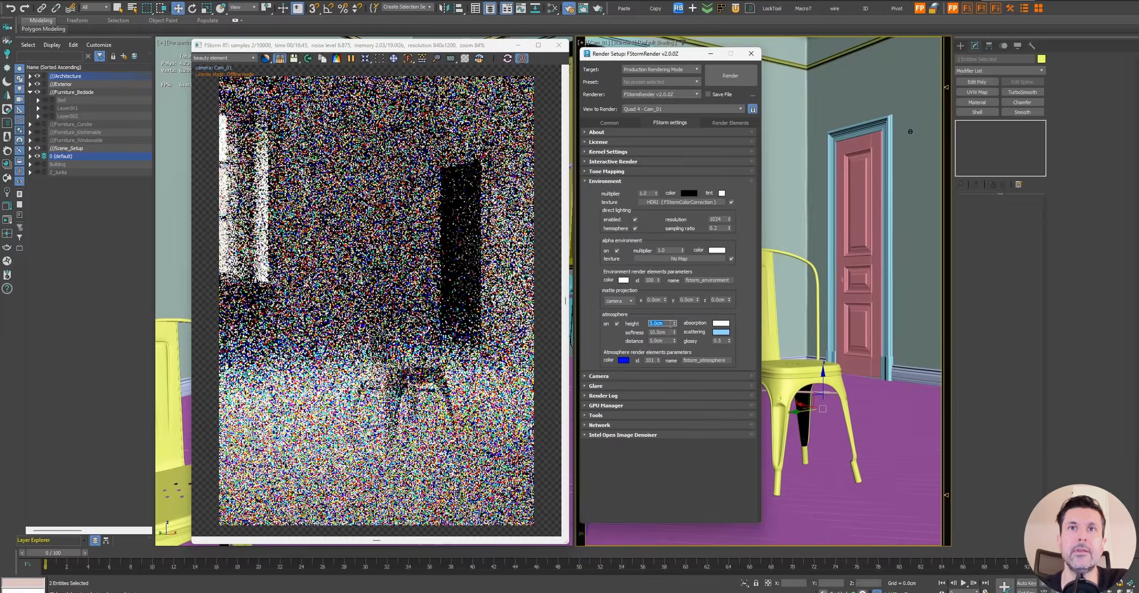
text(1)
key(Return)
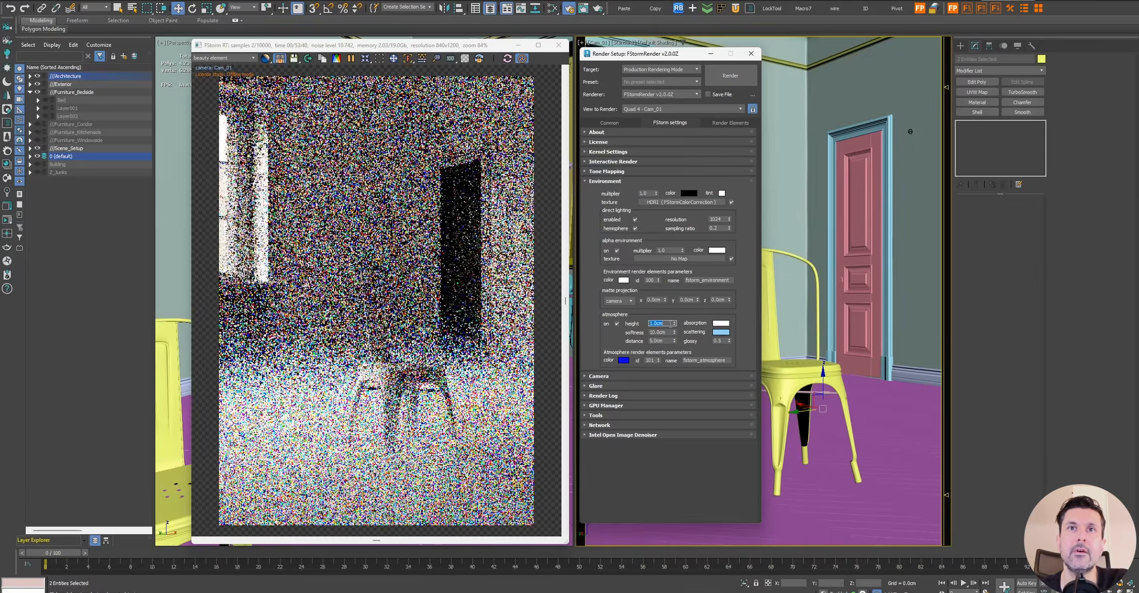
double_click(658, 332)
text(1)
key(Return)
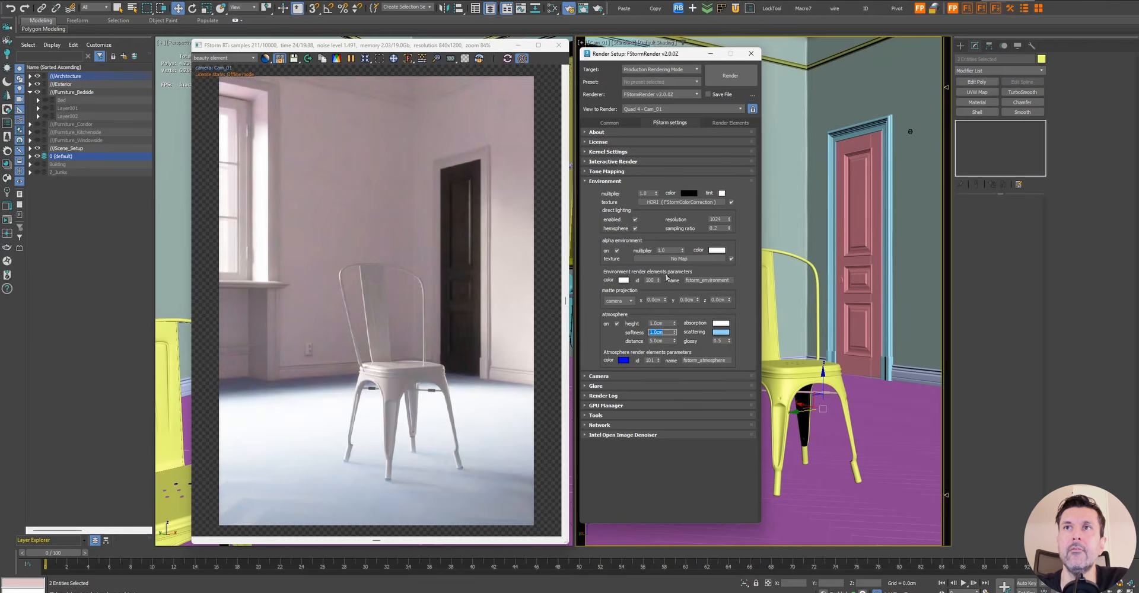
Compare the render with and without the atmosphere, leaving the atmosphere turned off
click(618, 324)
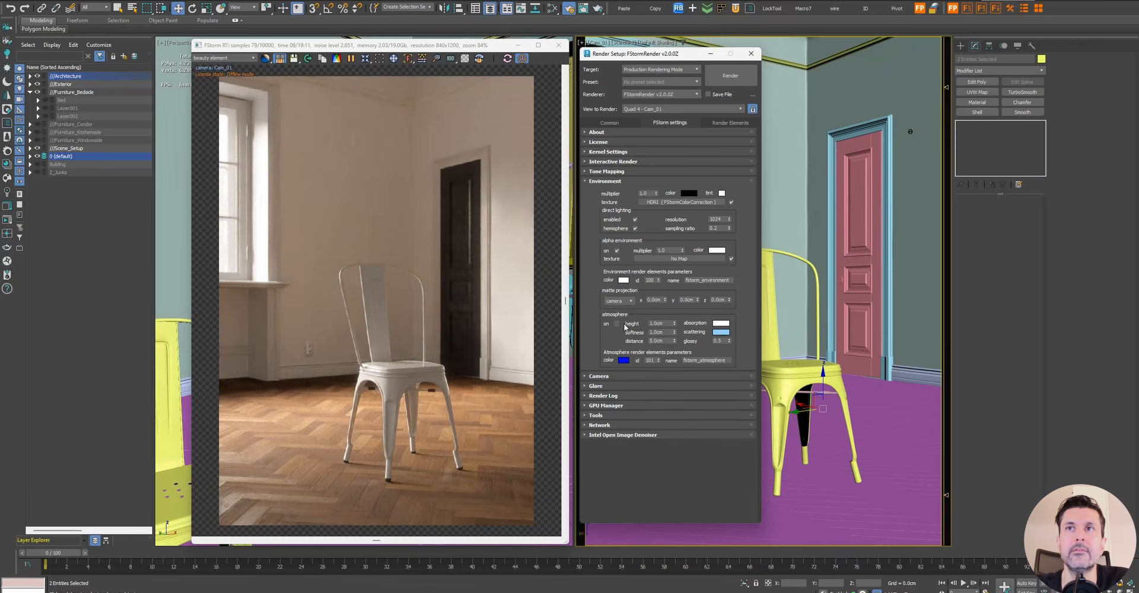
click(616, 324)
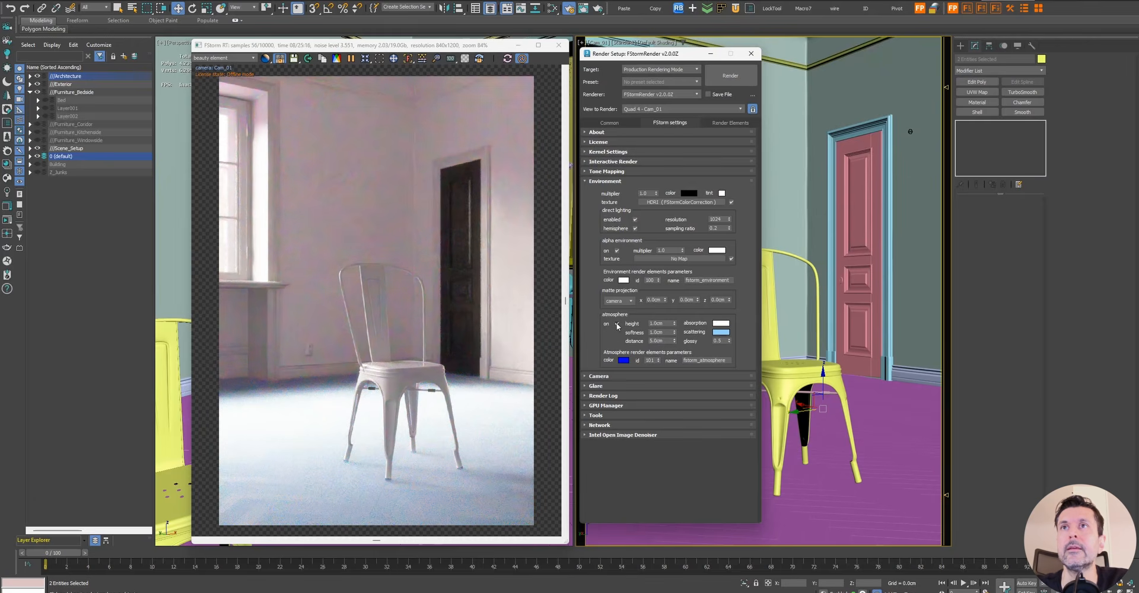
click(617, 325)
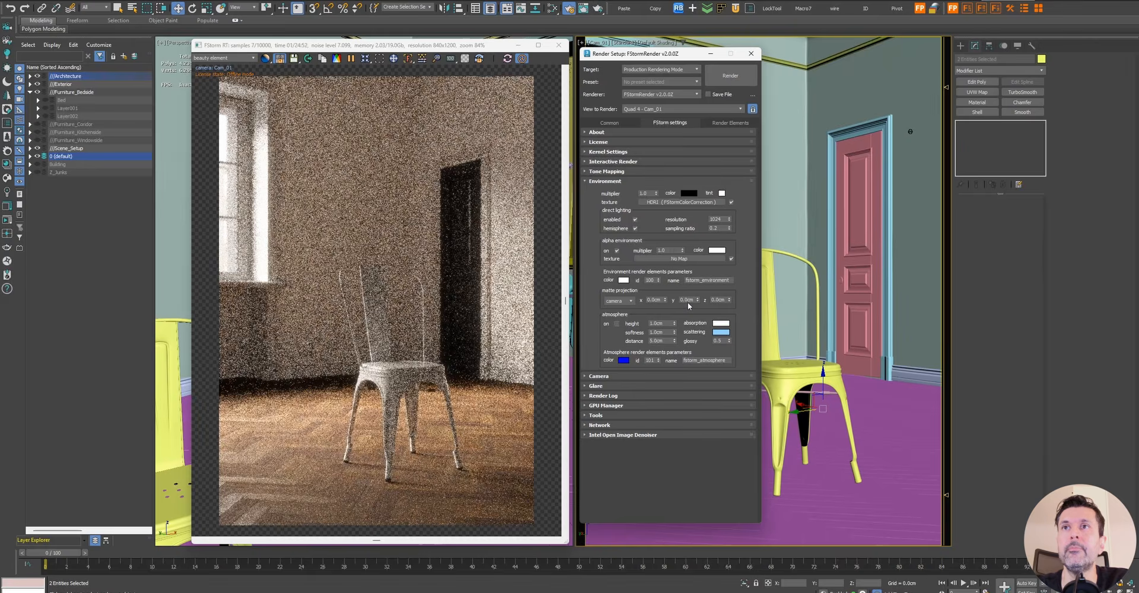
Open the tone mapping settings in Render Setup and show the render window's tone mapping controls, arranging both windows side by side
click(613, 182)
click(610, 172)
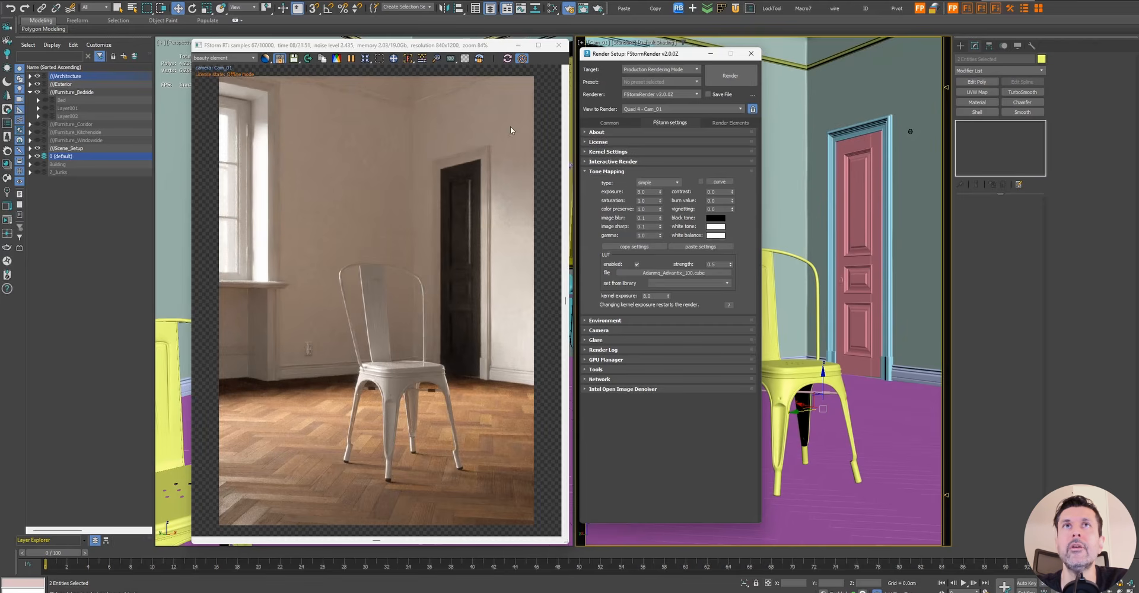
drag(191, 128, 157, 129)
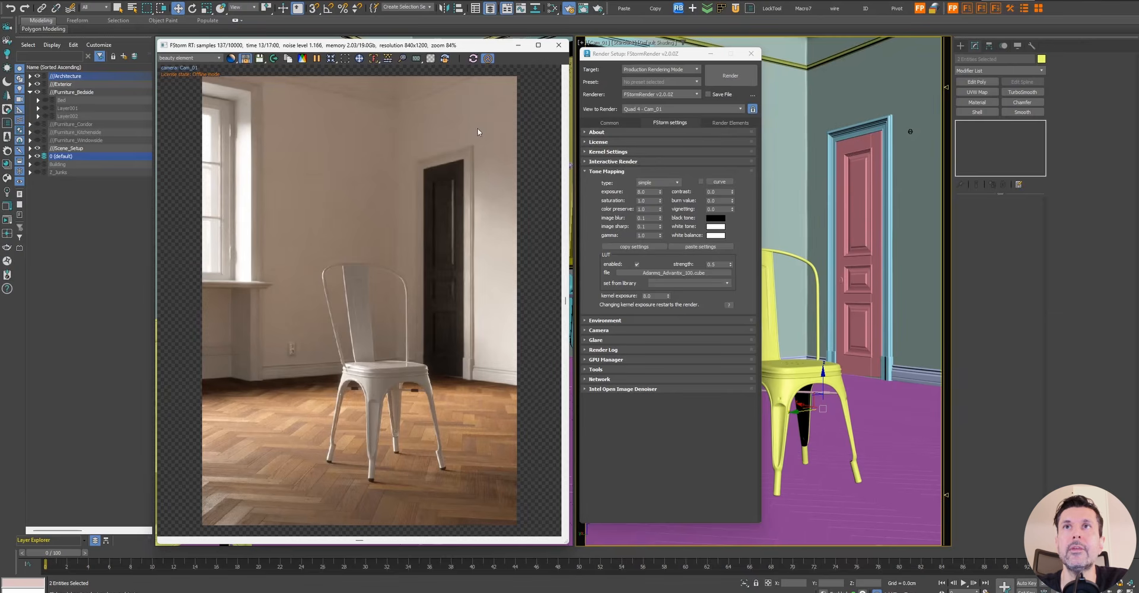
click(302, 58)
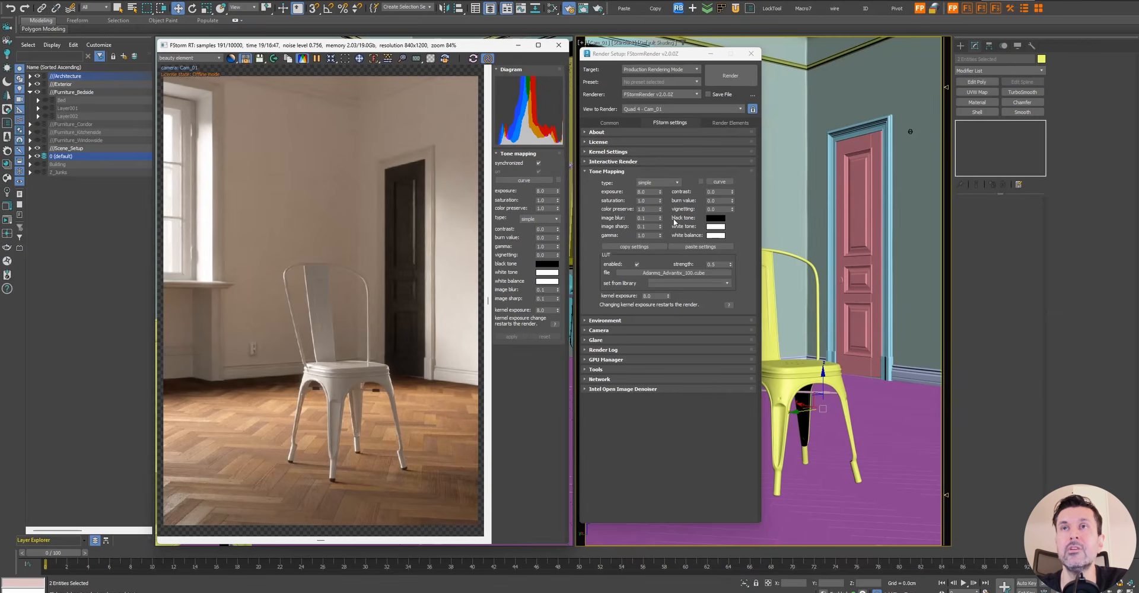
drag(643, 56, 647, 56)
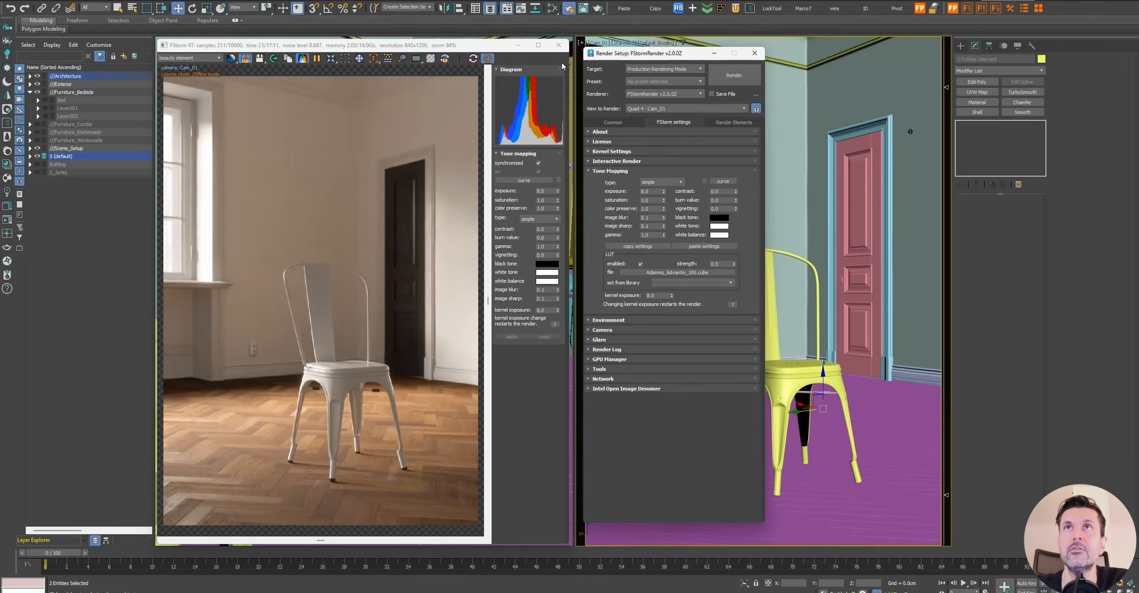
drag(570, 62, 575, 59)
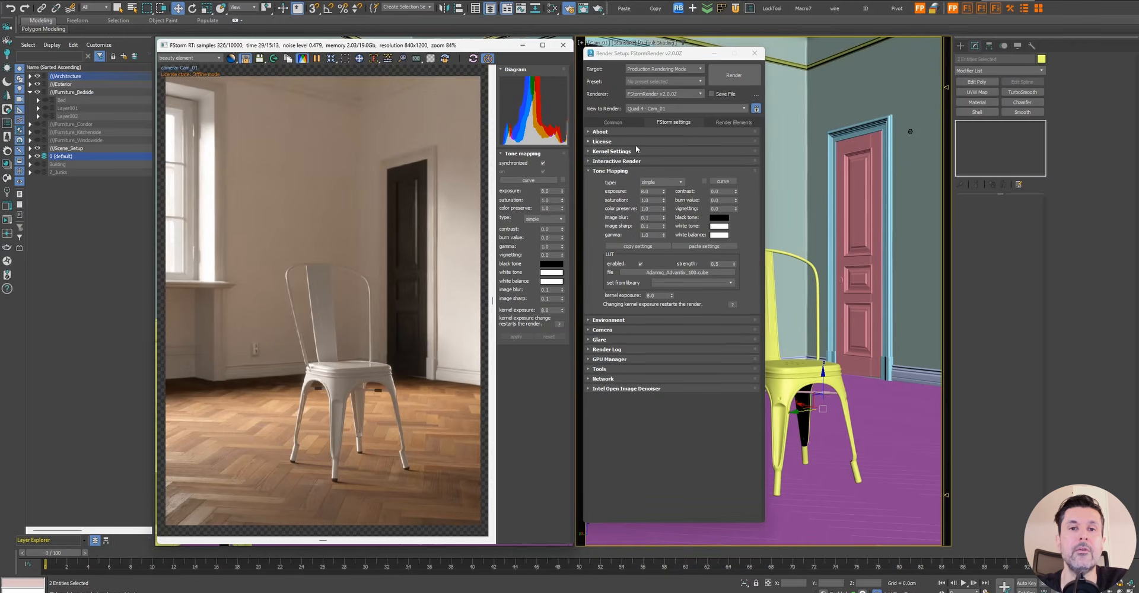
Select the active viewport's camera, collapse its geometry and depth of field settings, and expand its tone mapping settings
click(602, 42)
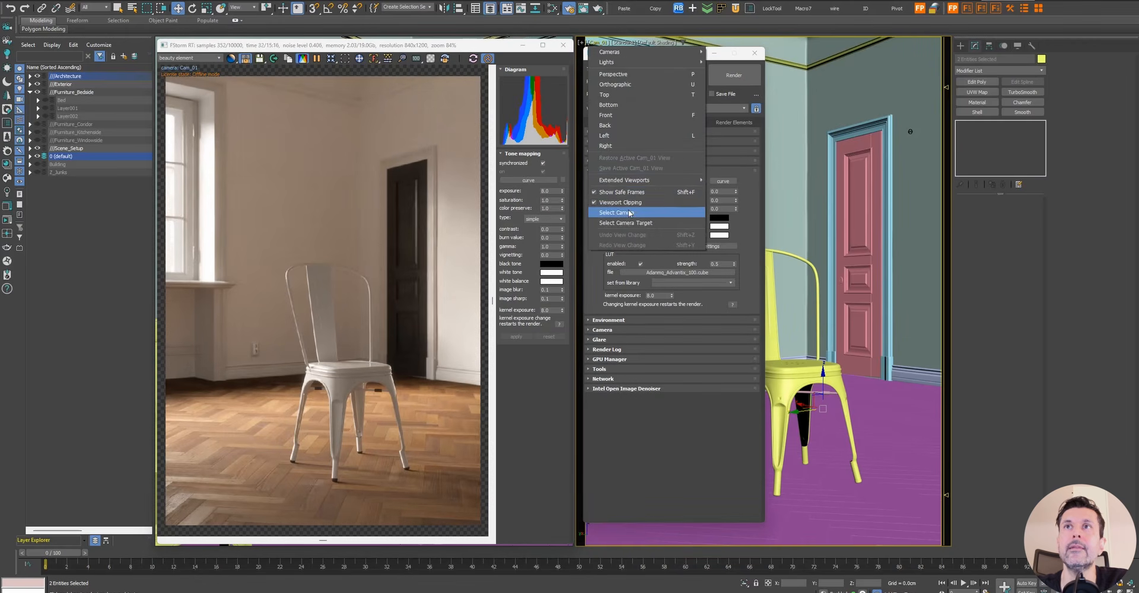
click(630, 212)
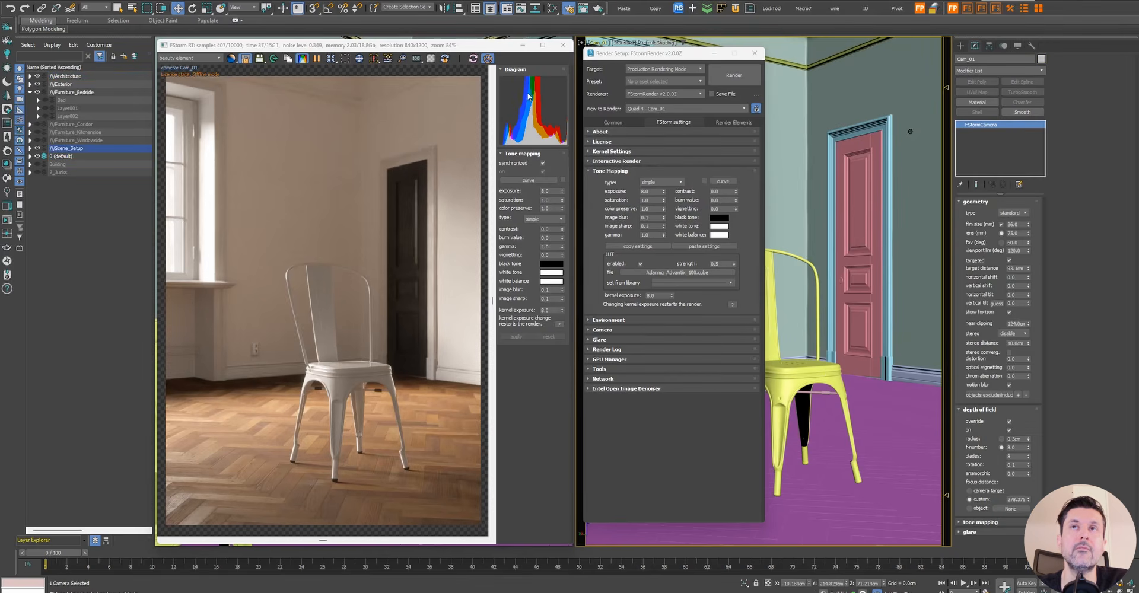
click(988, 202)
click(982, 211)
click(981, 221)
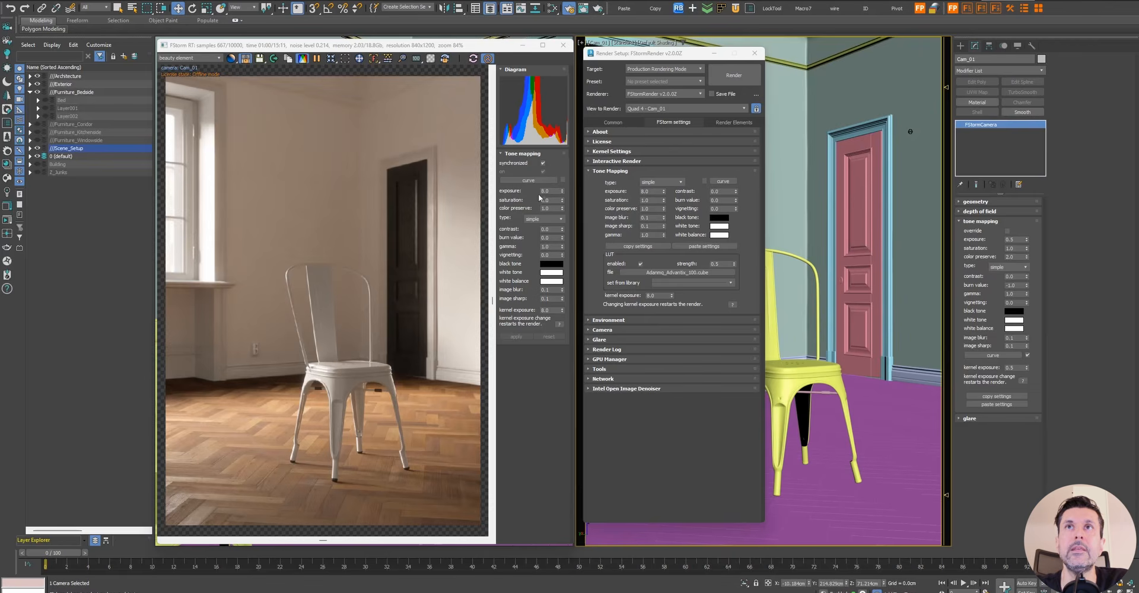
Unsynchronize the render window's tone mapping, try an exposure of 4 there, and synchronize it again
click(543, 163)
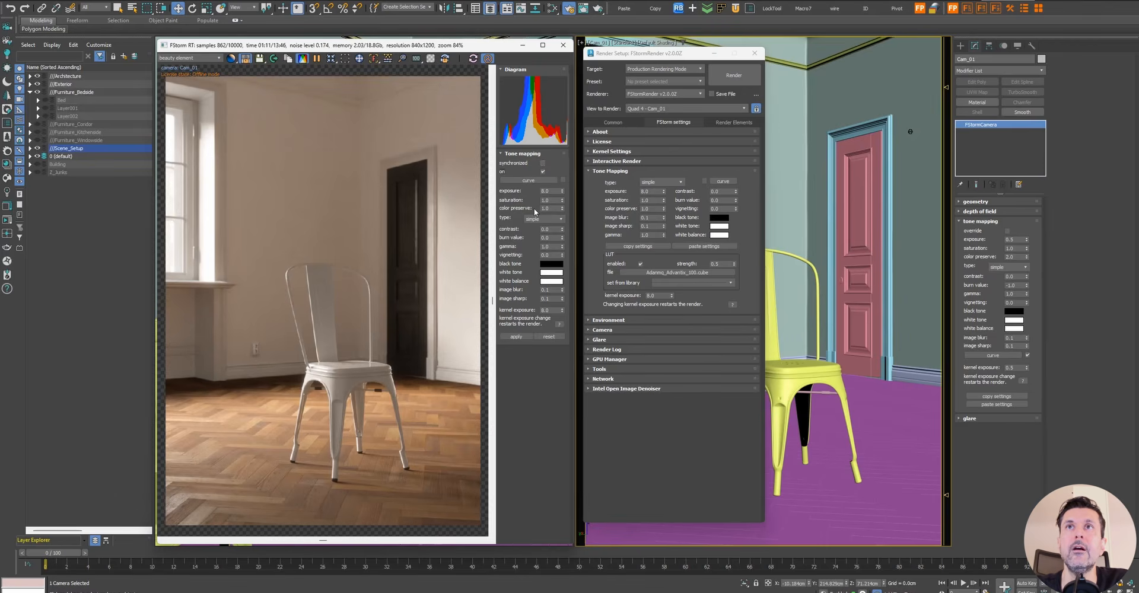
double_click(547, 191)
text(4)
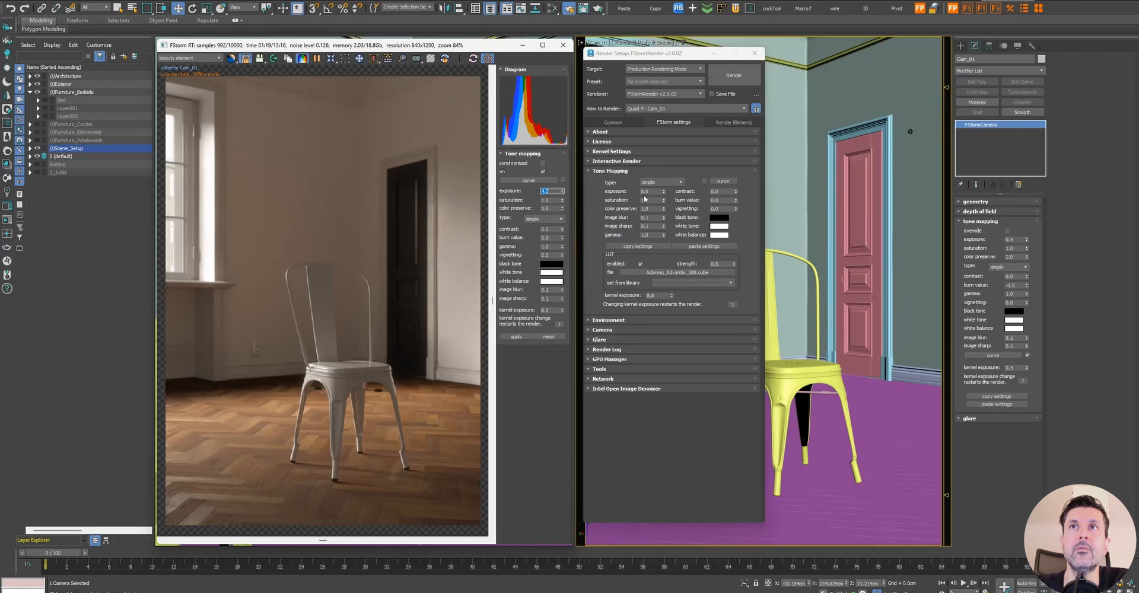
click(543, 164)
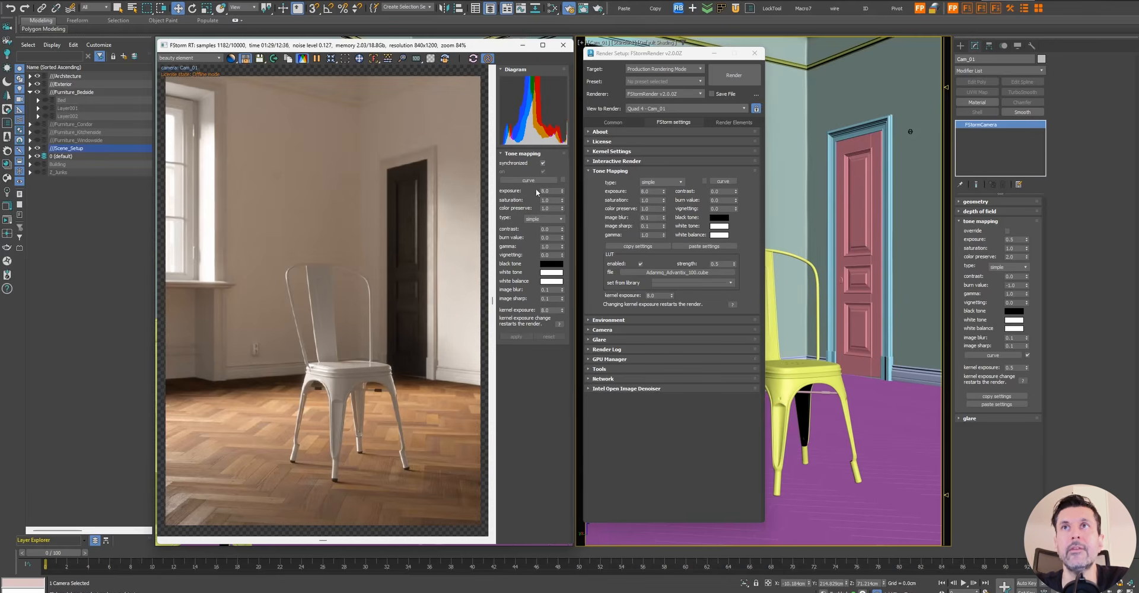
Set the synchronized render exposure to 4 and enable the tone mapping override on the camera
double_click(552, 190)
text(4)
key(Return)
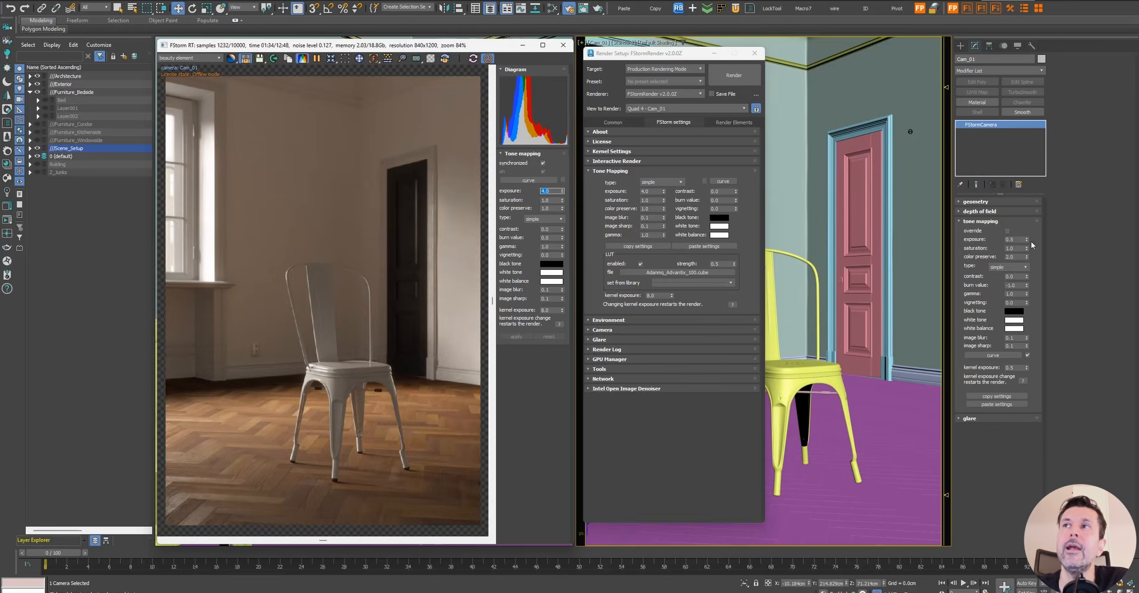
click(1006, 231)
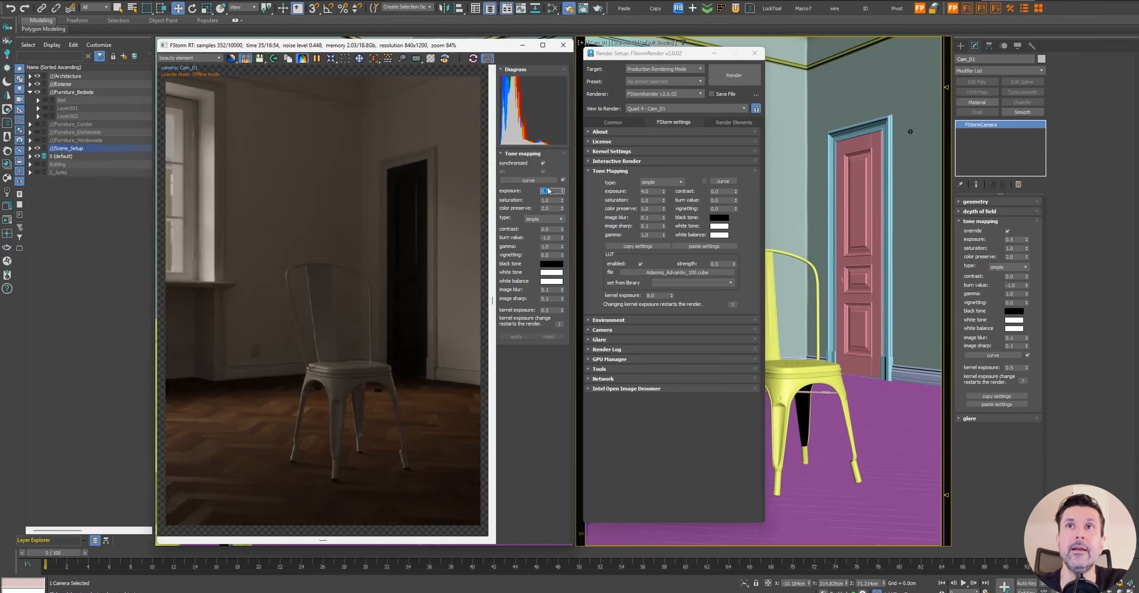
Reset Cam_01's tone mapping to exposure 4.0, color preserve 1.0 and burn value 0.0, re-enable its override, and raise the exposure to 8.0
click(1007, 231)
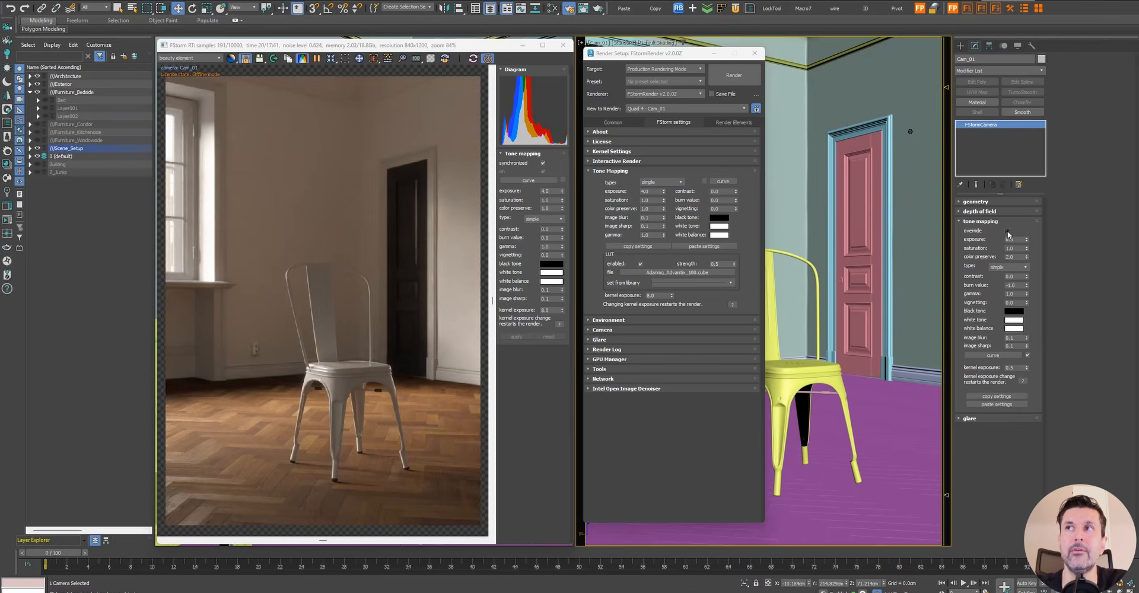
double_click(1020, 239)
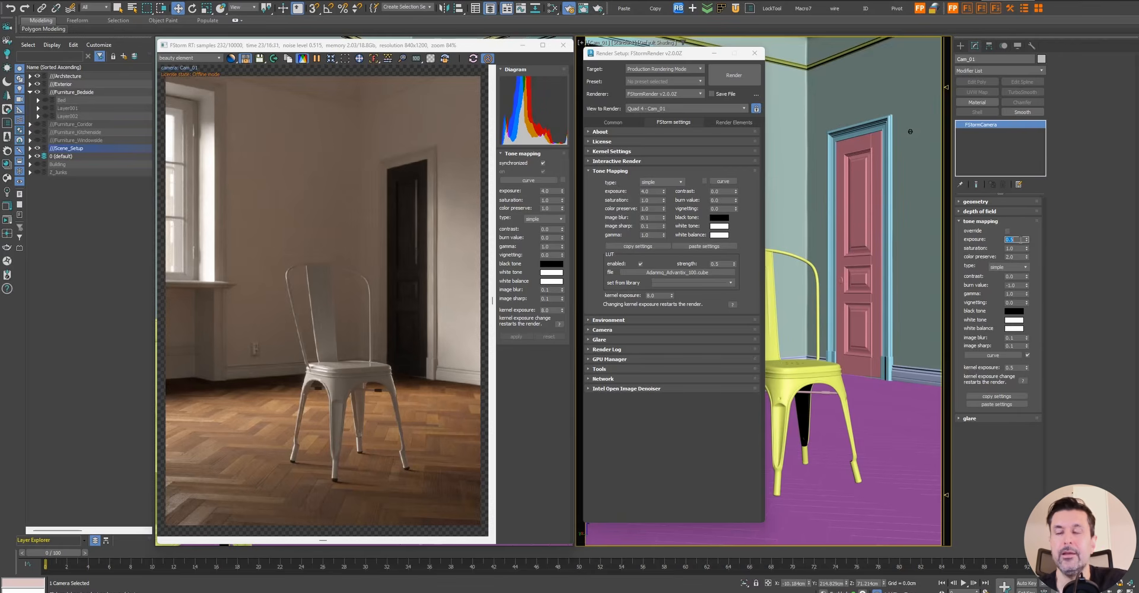
key(Tab)
key(Tab)
text(1)
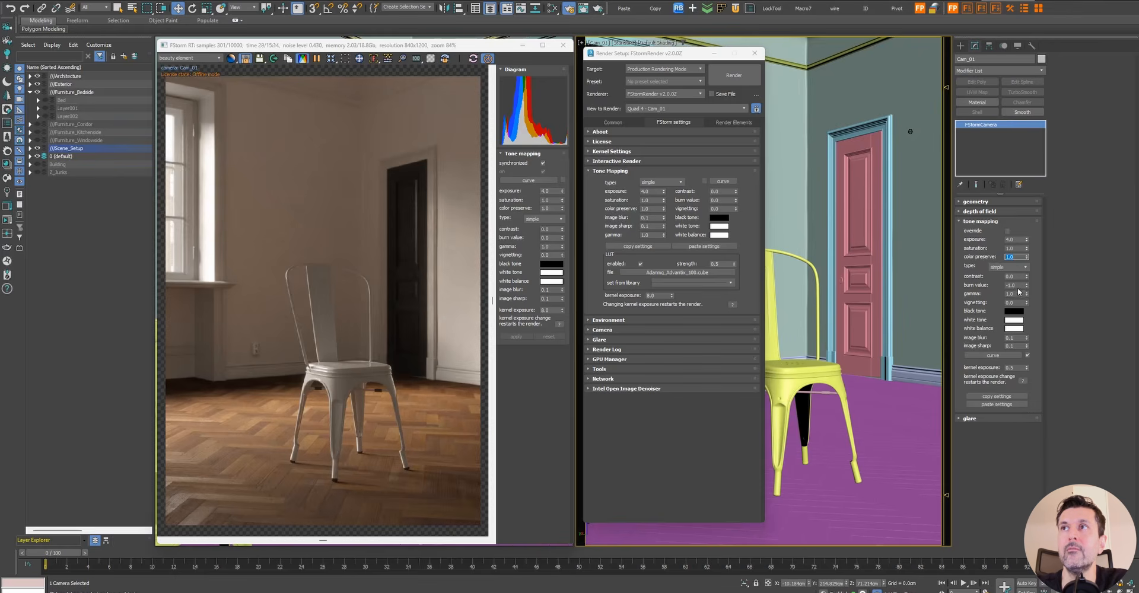
right_click(1028, 286)
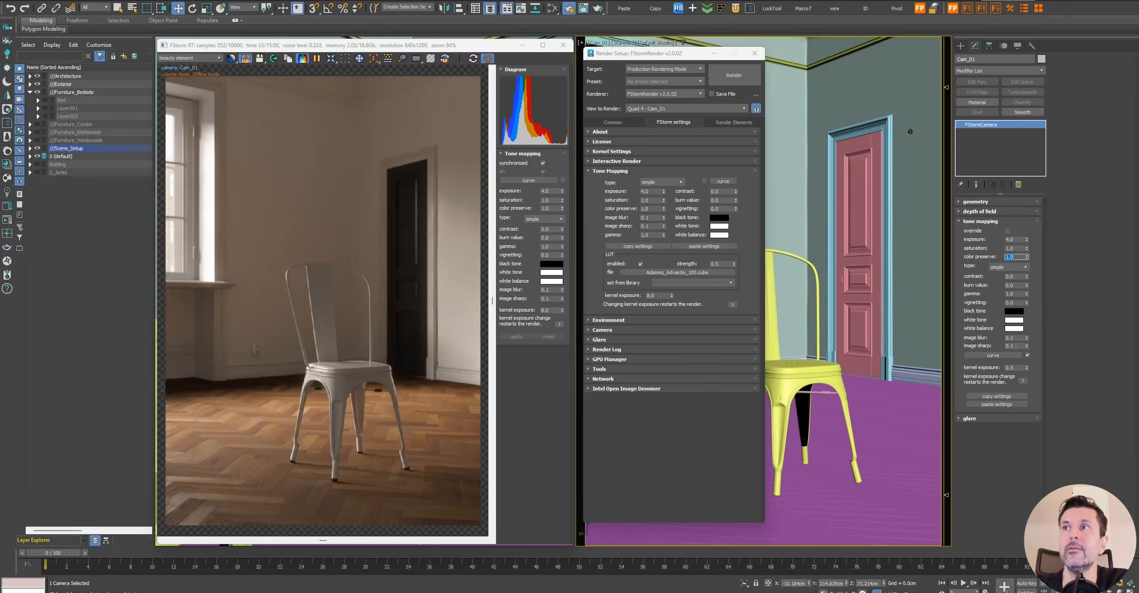
double_click(1015, 367)
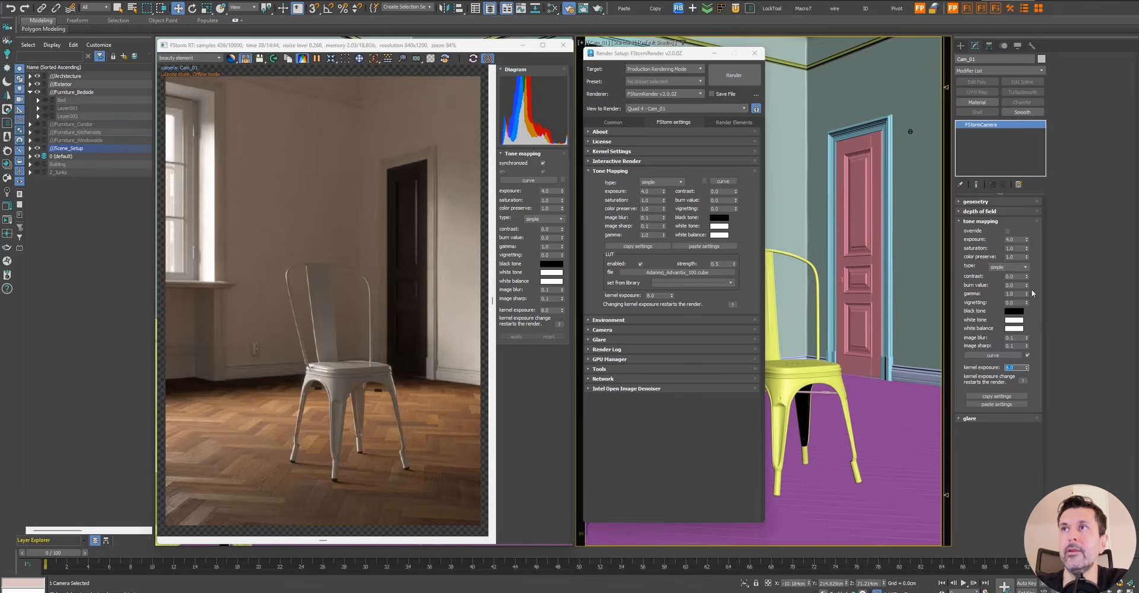
click(1007, 231)
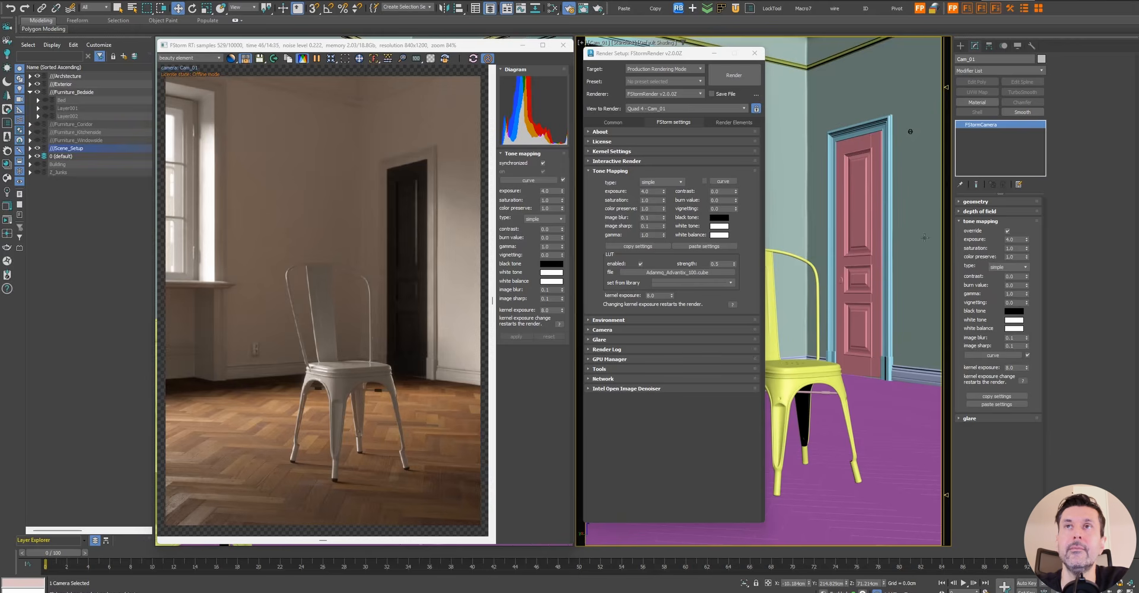
double_click(552, 191)
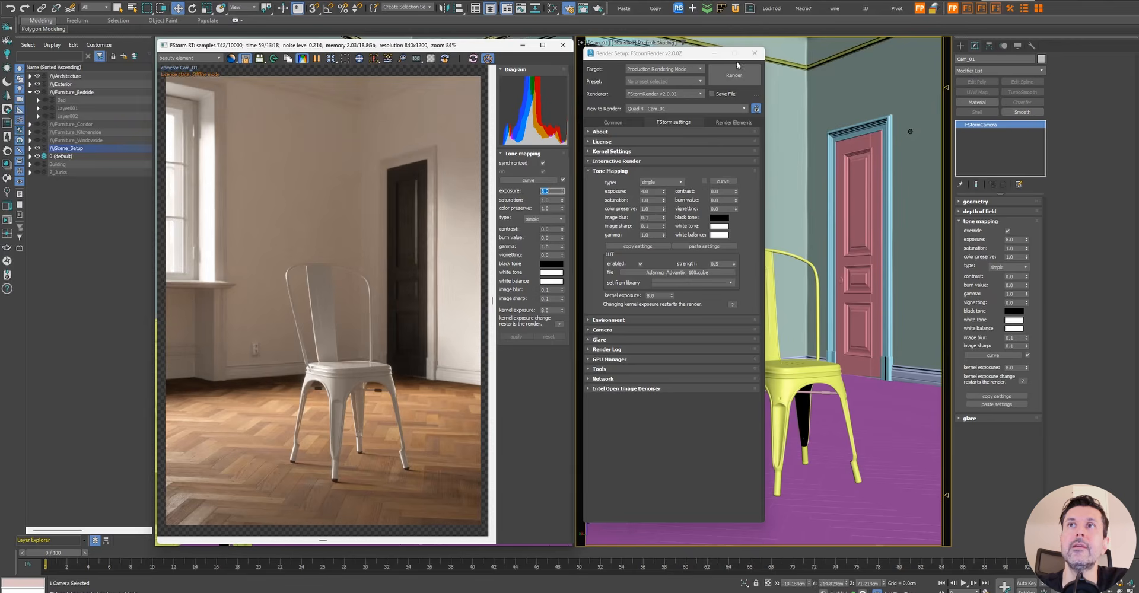
Close the Render Setup window and arrange the render window side by side with the camera viewport
click(755, 53)
drag(368, 47, 734, 47)
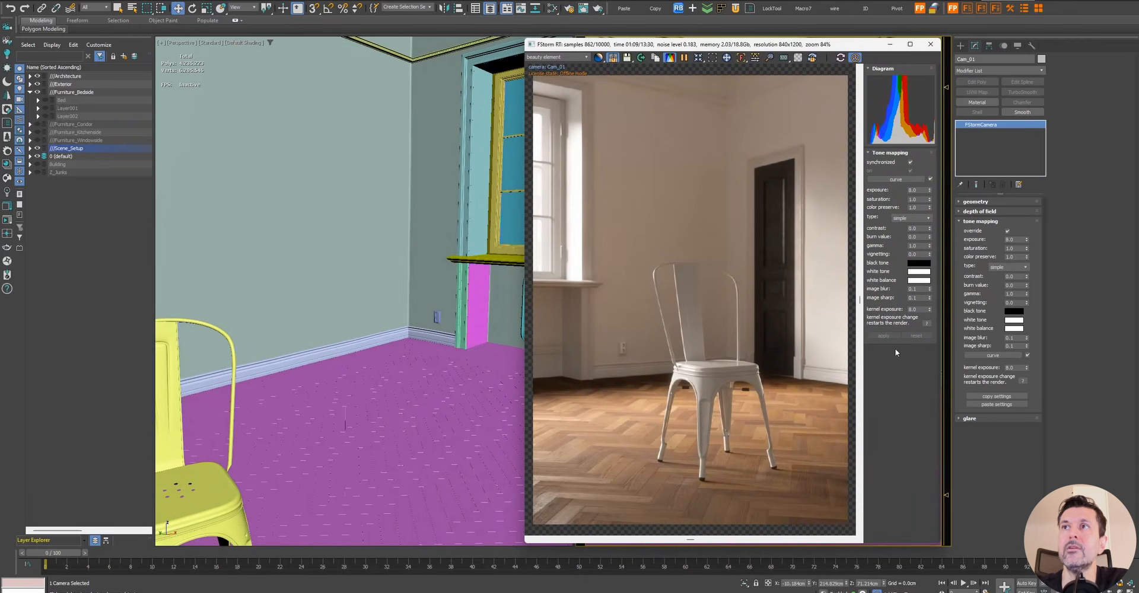
drag(800, 47, 798, 46)
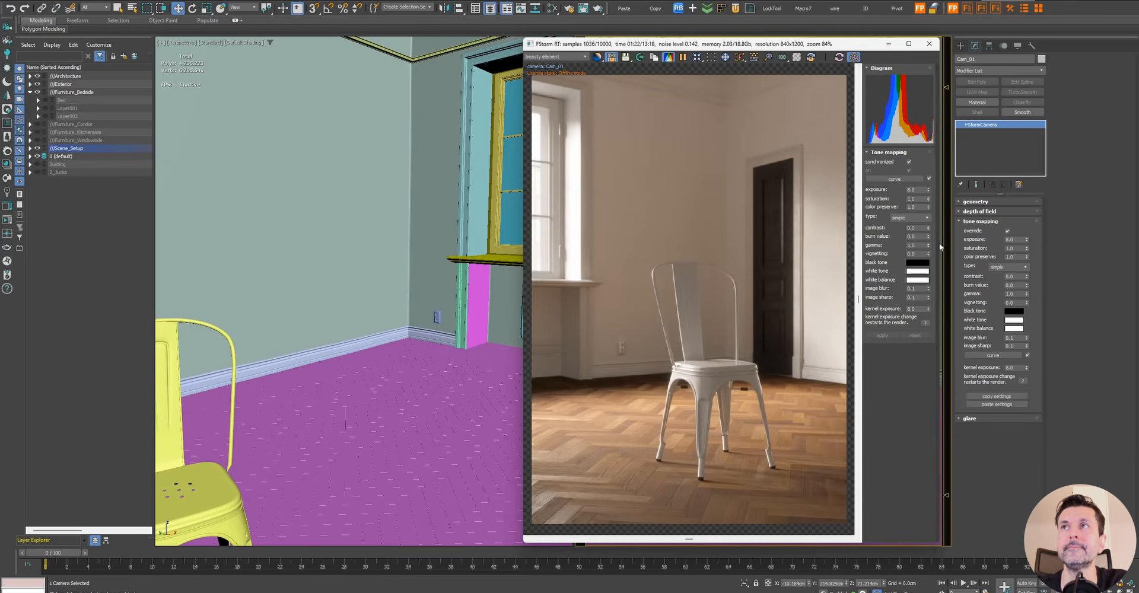
key(c)
drag(864, 44, 498, 46)
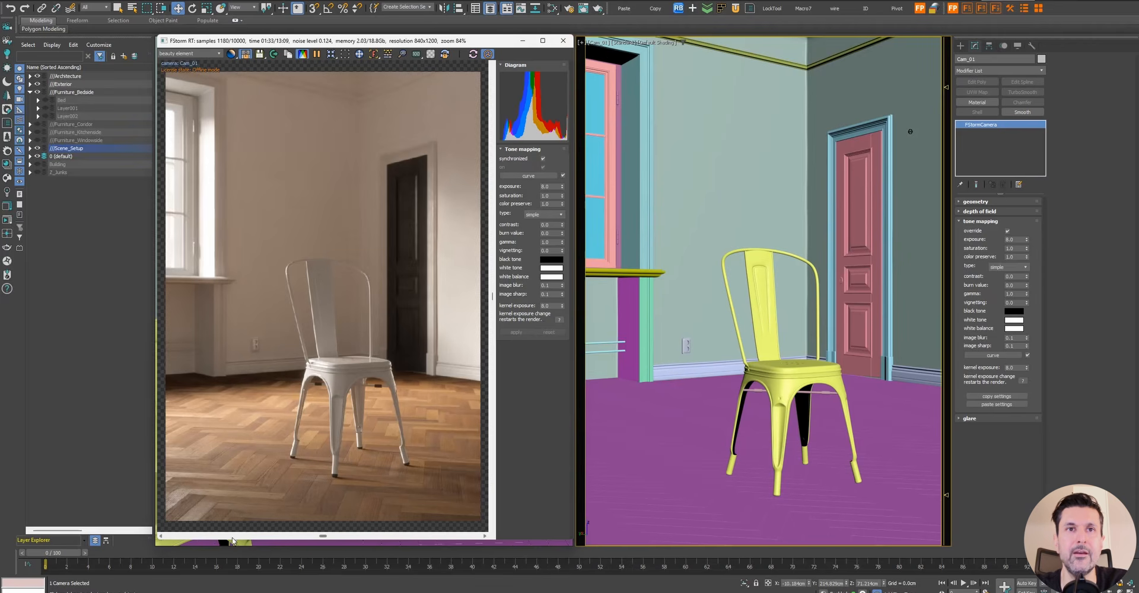
drag(232, 541, 234, 546)
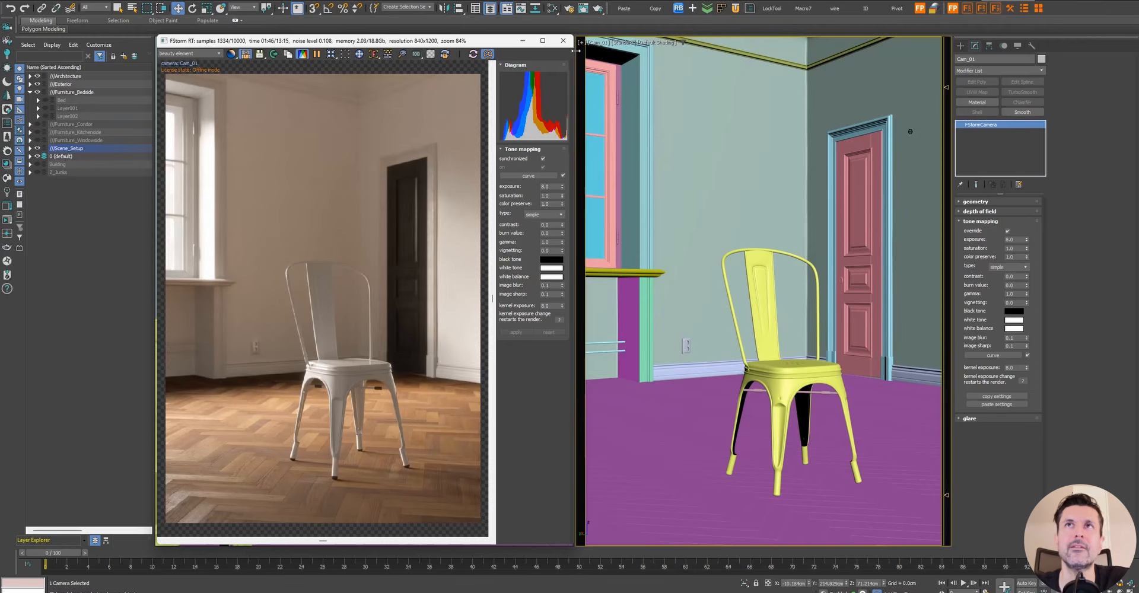
drag(575, 52, 574, 52)
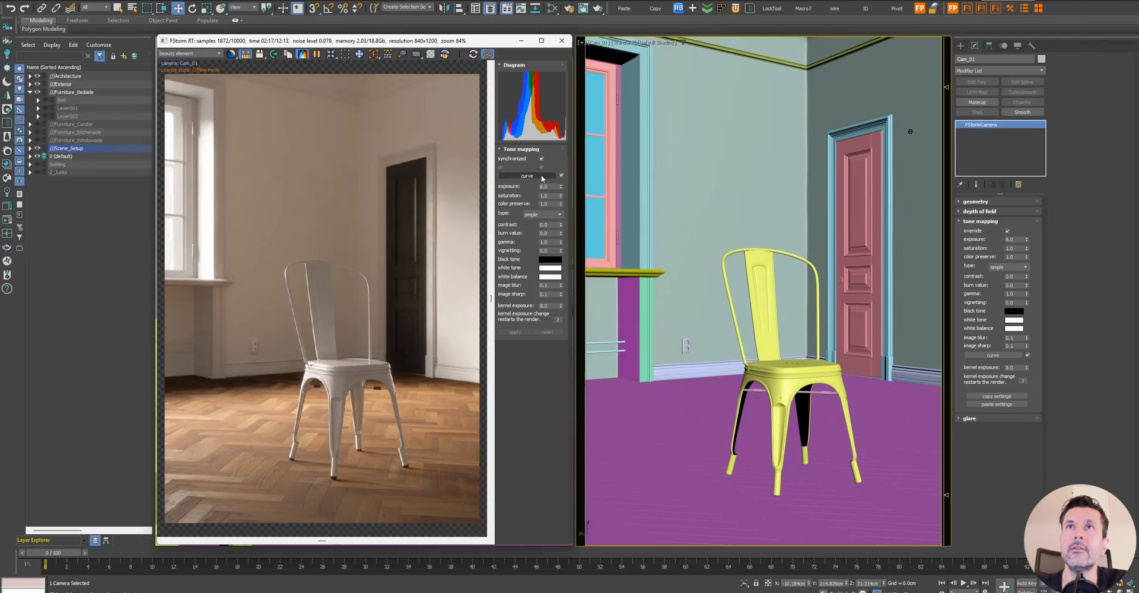
Open the camera's tone mapping curve and shape it into a gentle S-curve using two added points
click(524, 177)
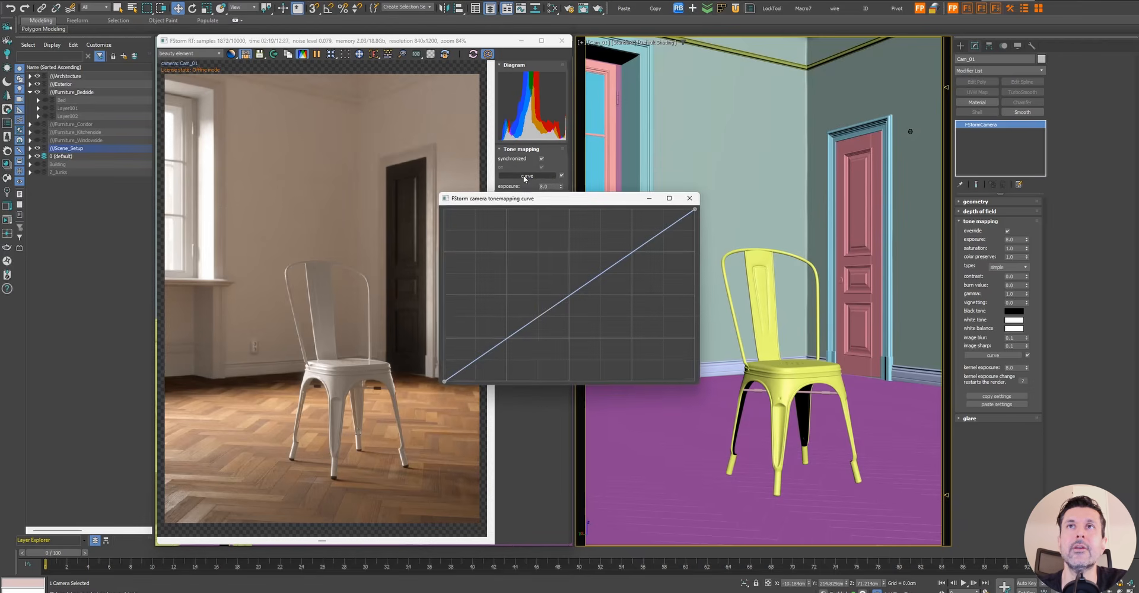
drag(587, 195, 775, 123)
drag(822, 173, 774, 170)
drag(689, 242, 694, 262)
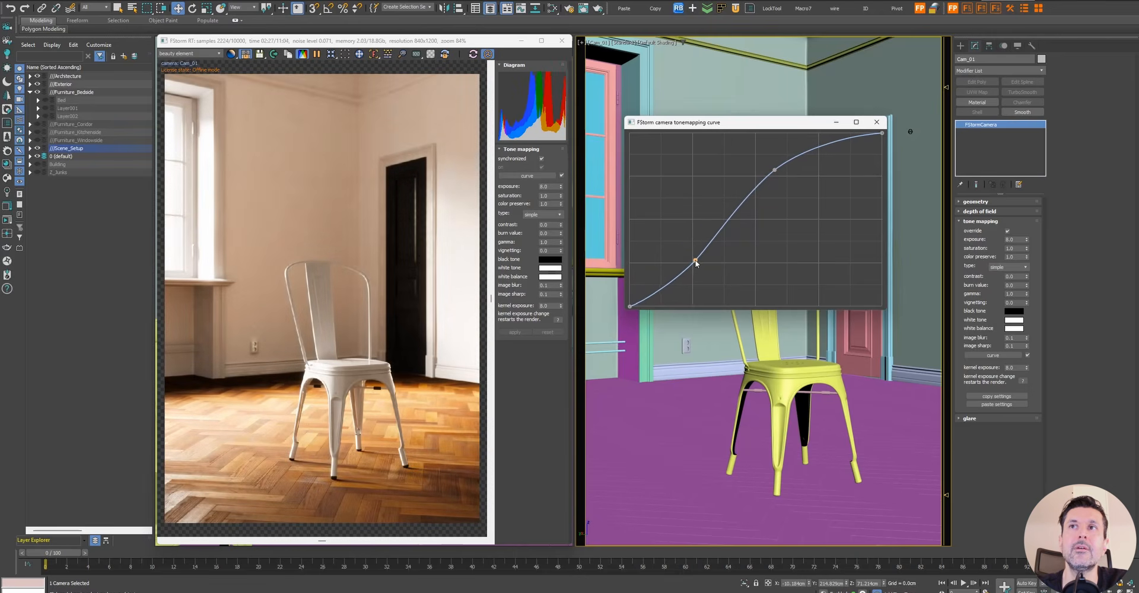
drag(772, 171, 794, 175)
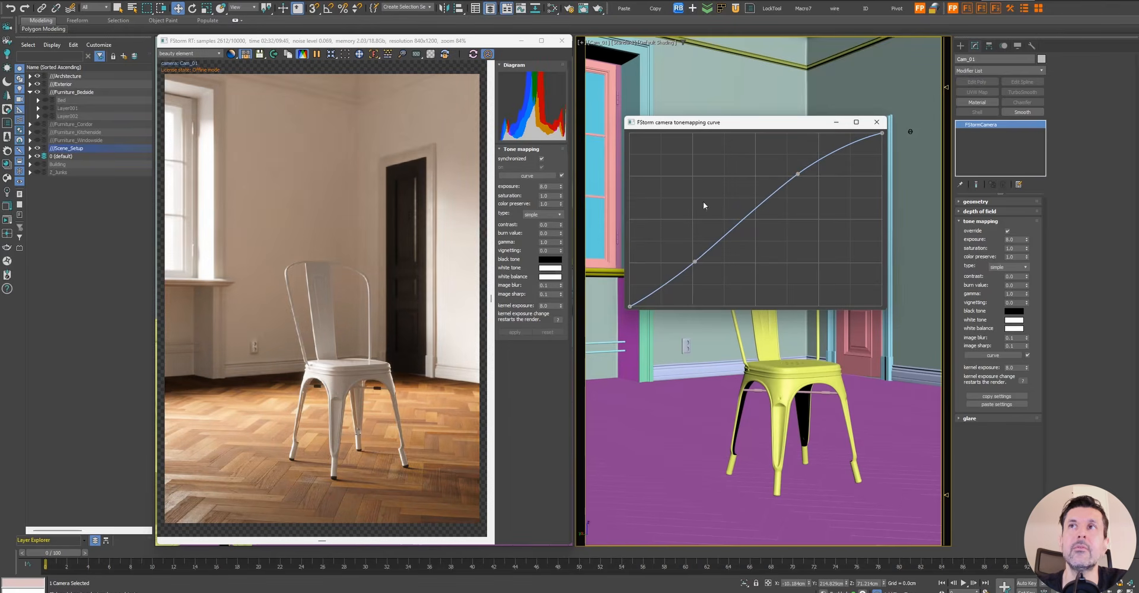
Switch the tone mapping curve off and on repeatedly to compare its effect on the render
click(561, 175)
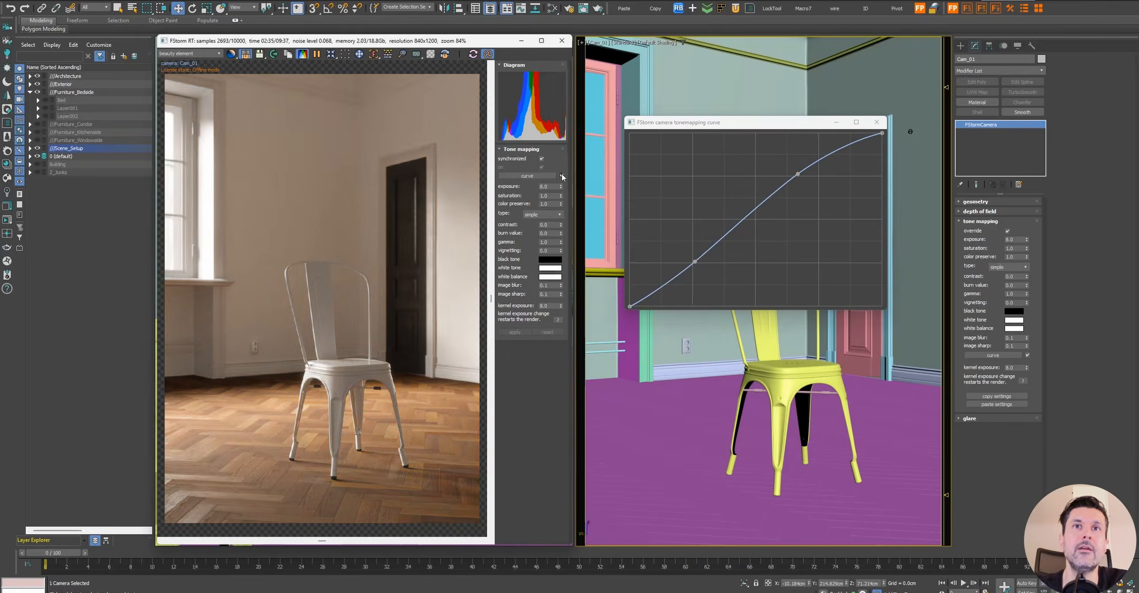
click(562, 175)
click(562, 175)
click(562, 177)
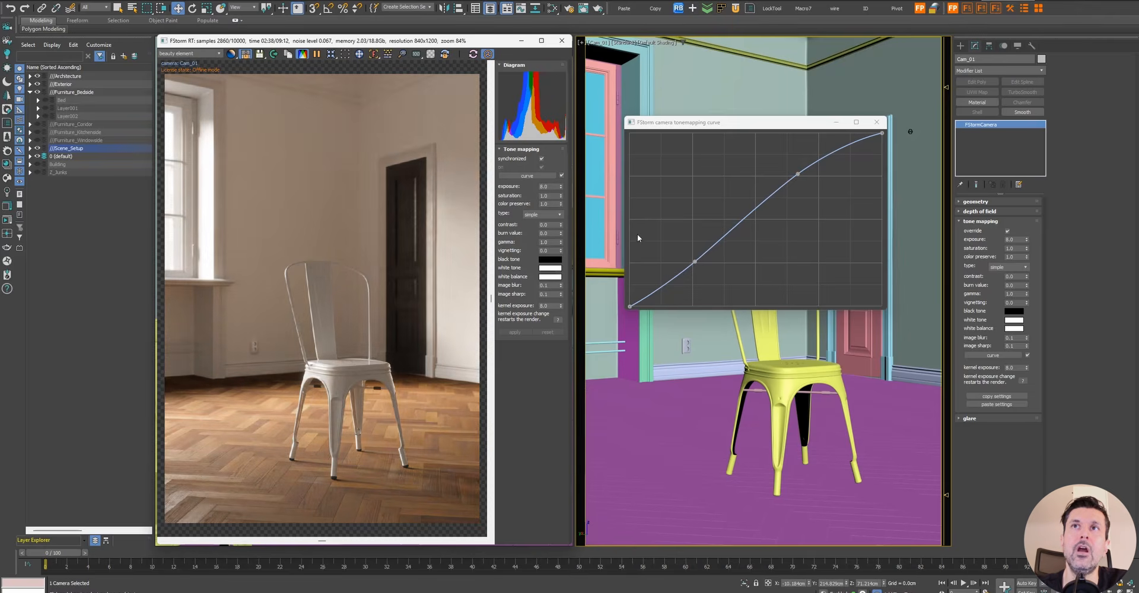
Remove both added points from the tone mapping curve, close its editor, and disable the curve
right_click(694, 261)
right_click(799, 174)
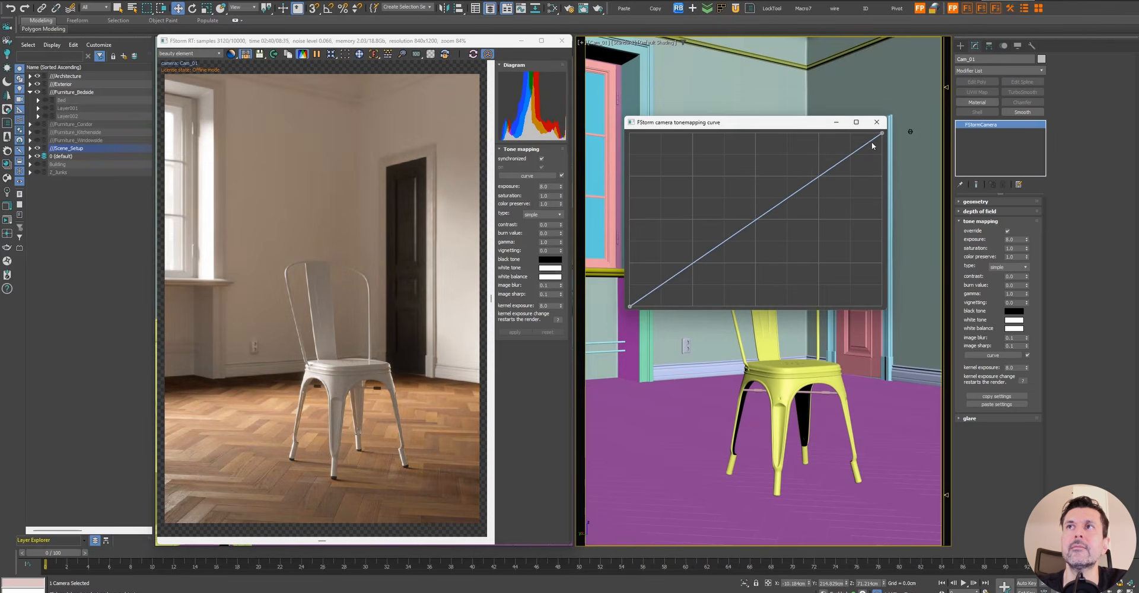
click(876, 121)
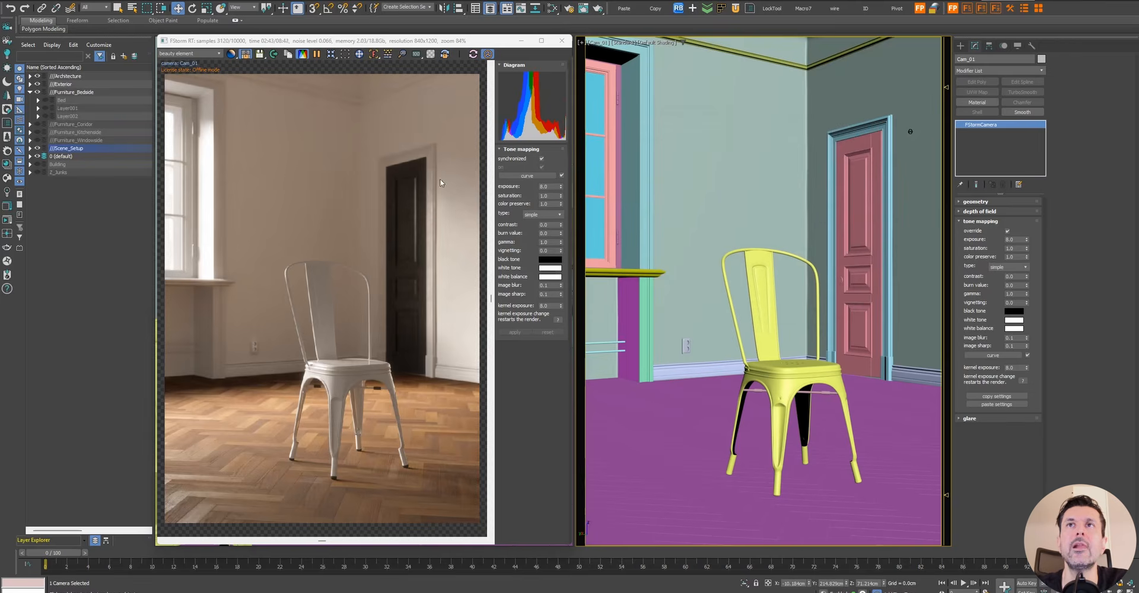
click(562, 175)
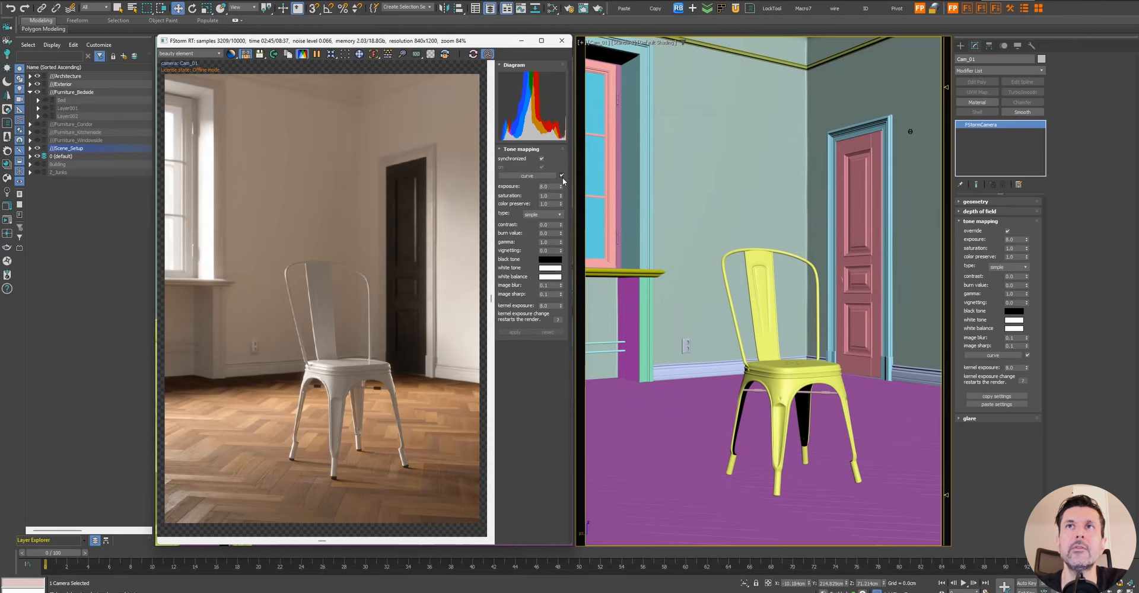
Try a tone mapping saturation of 10.0 and return it to 1.0
mouse_move(561, 186)
mouse_down()
mouse_move(567, 117)
mouse_move(561, 186)
mouse_up()
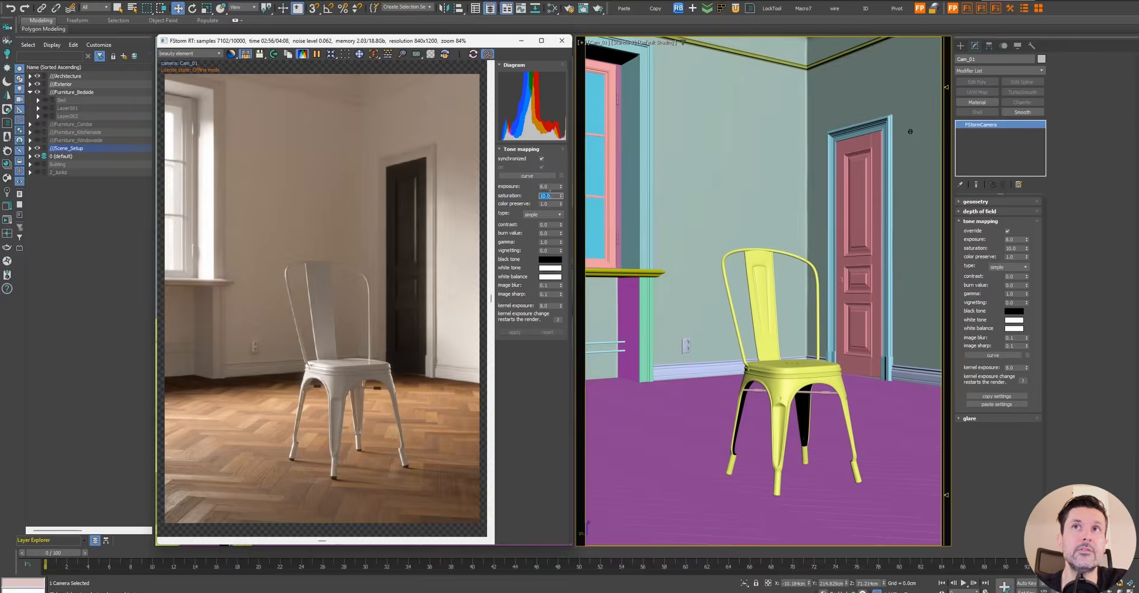
text(0)
key(Return)
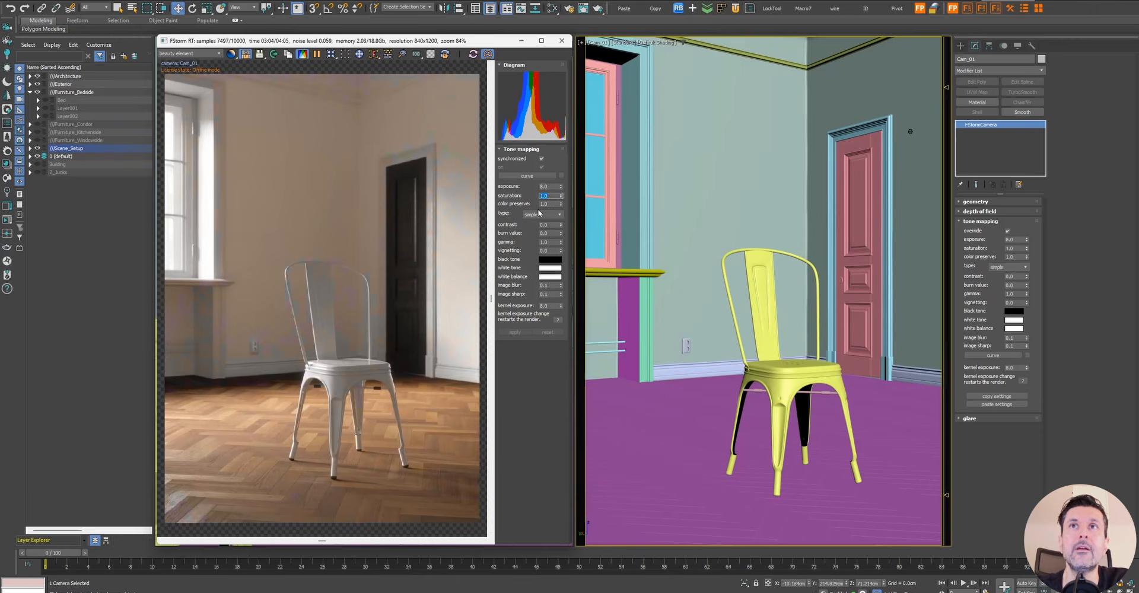
Try color preserve values of about 7.5, about 77, 0.1, 100 and 2, and return the setting to 1.0
drag(561, 203, 633, 490)
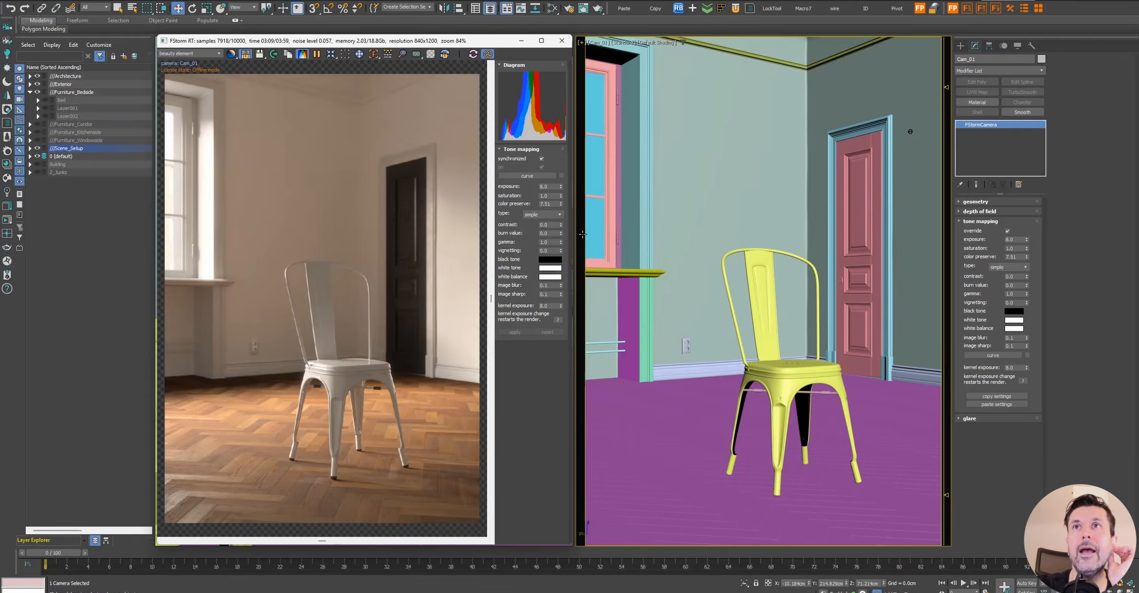
mouse_move(561, 203)
mouse_down()
mouse_move(575, 510)
mouse_move(561, 205)
mouse_up()
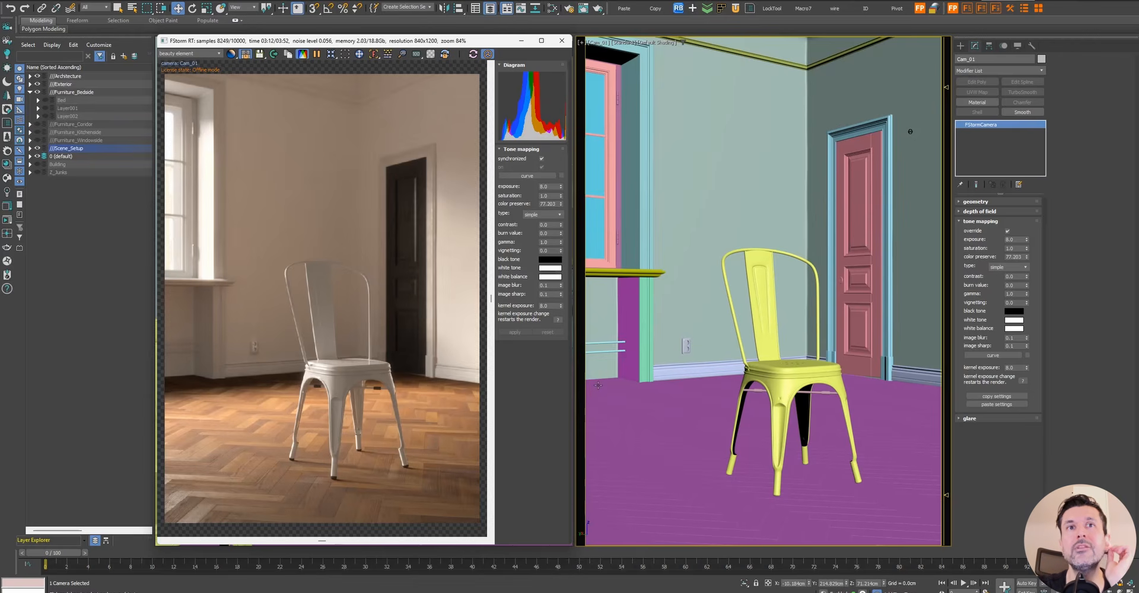
right_click(561, 206)
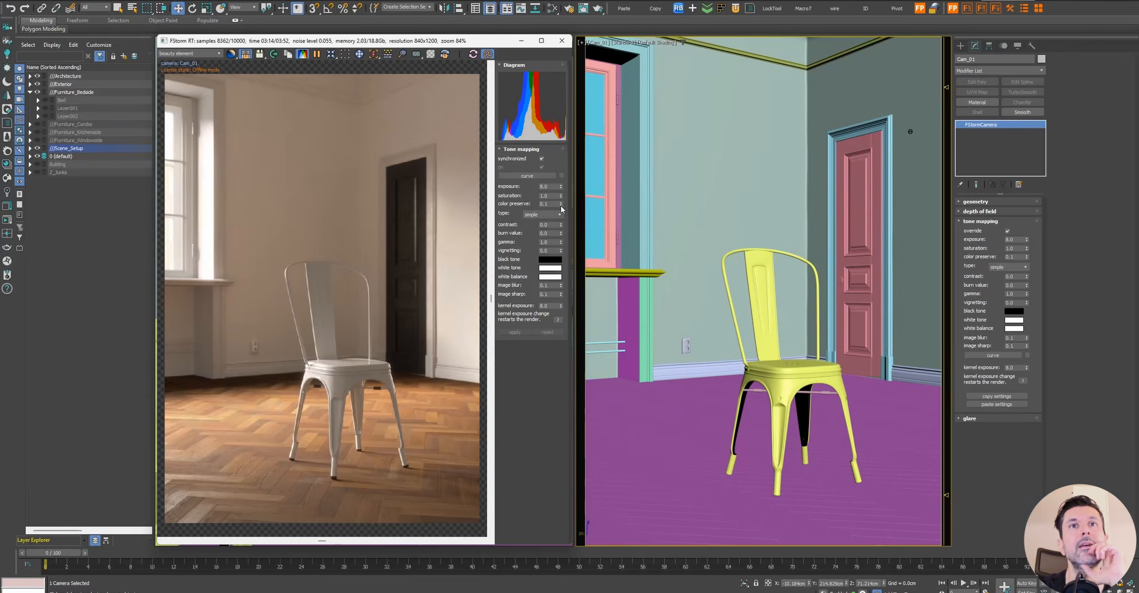
double_click(555, 204)
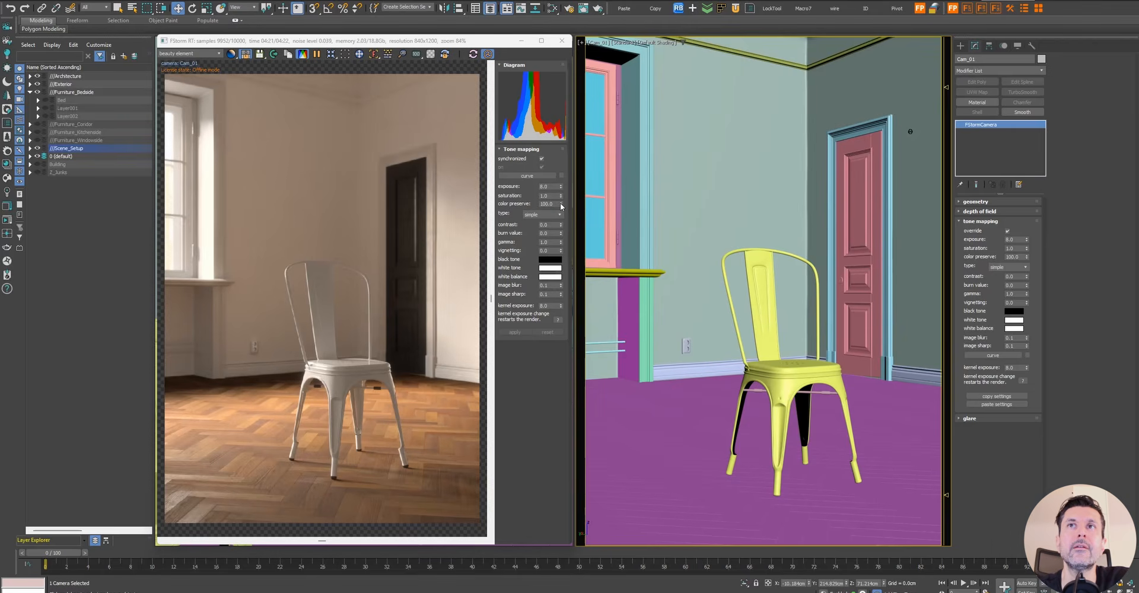
right_click(561, 206)
text(1)
key(Return)
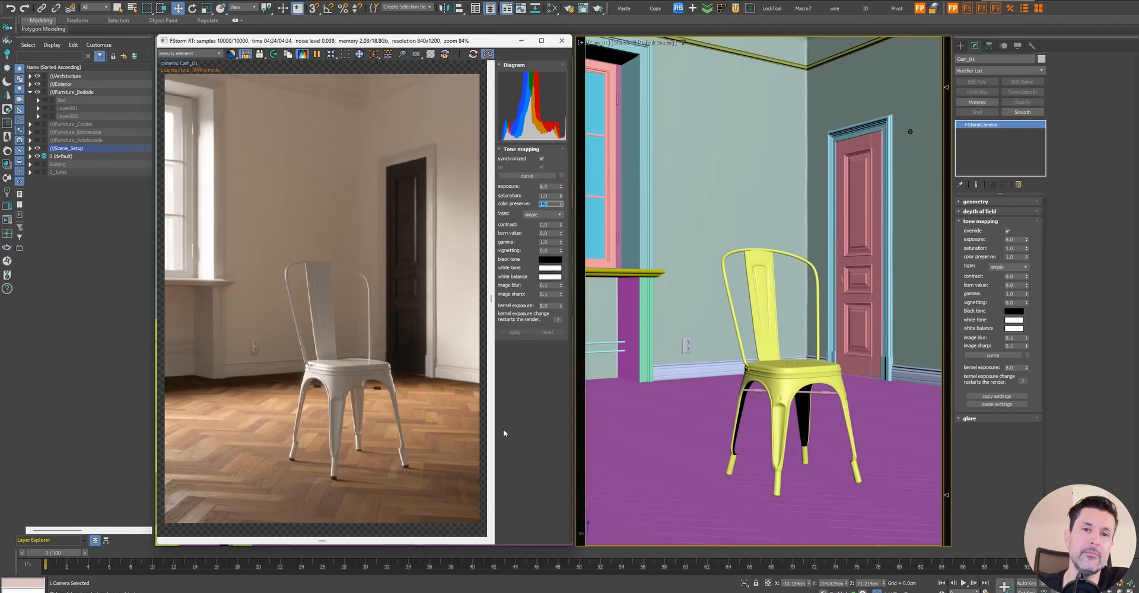
text(2)
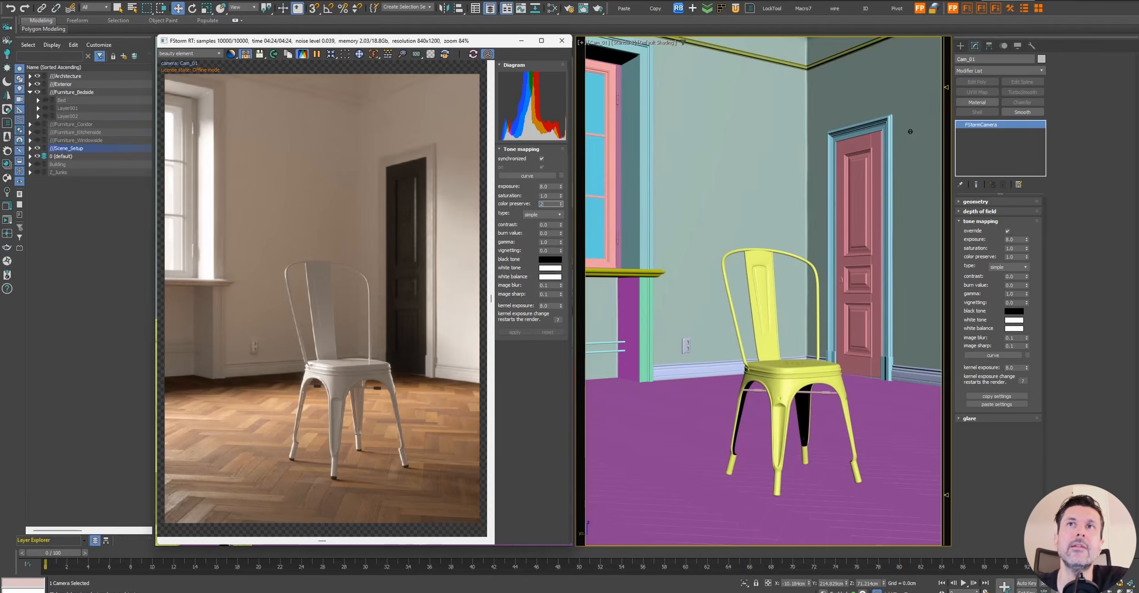
key(Return)
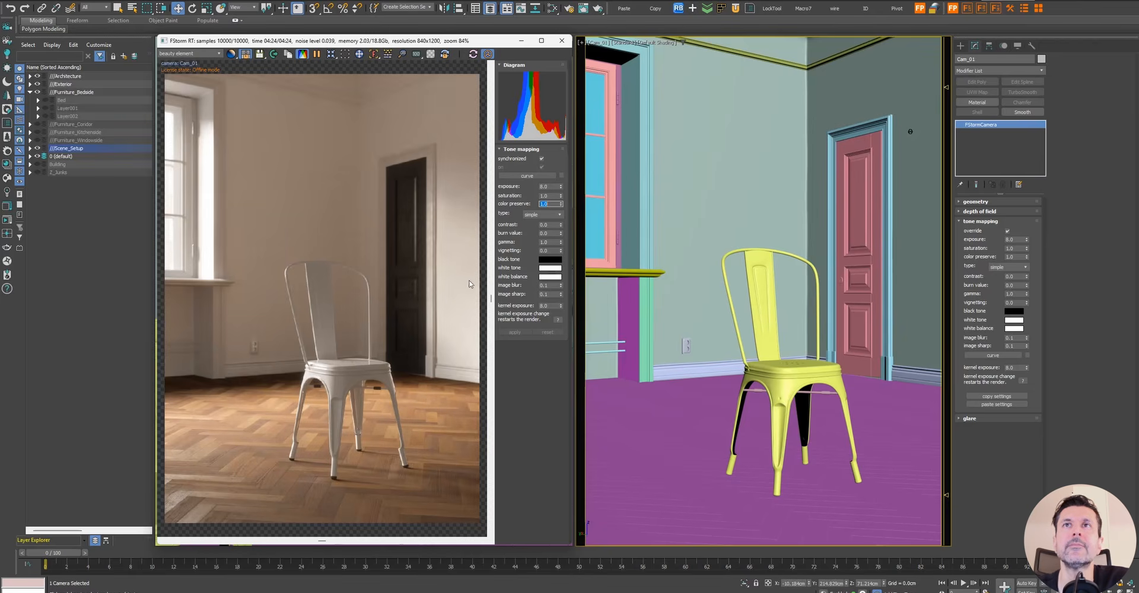
Compare the linear, simple and reinhard tone mapping types on the render, and set the type to advanced
click(540, 214)
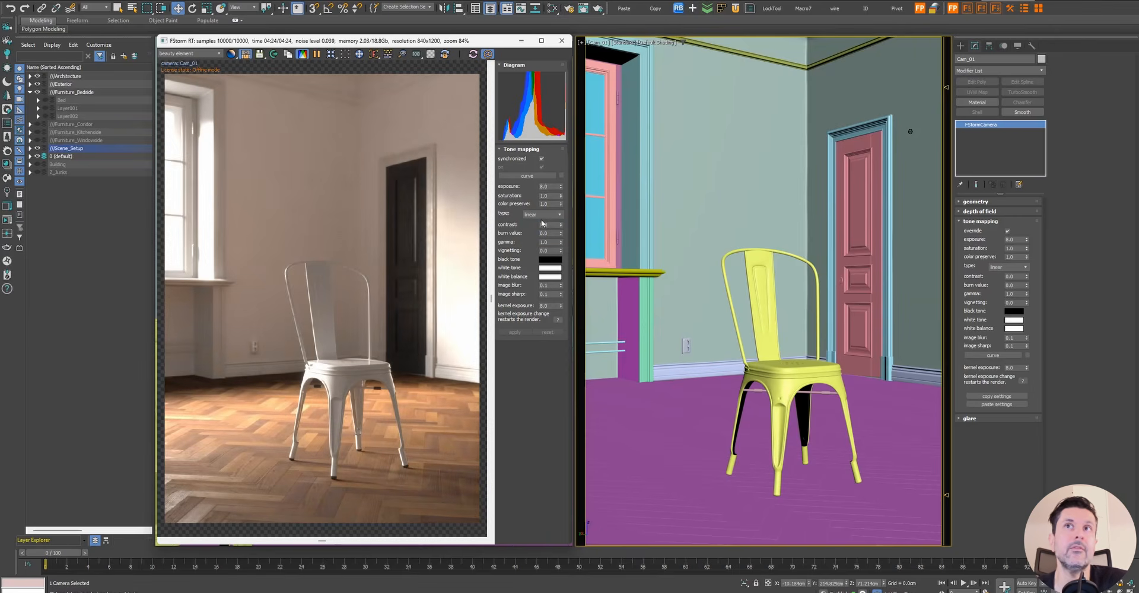
click(545, 228)
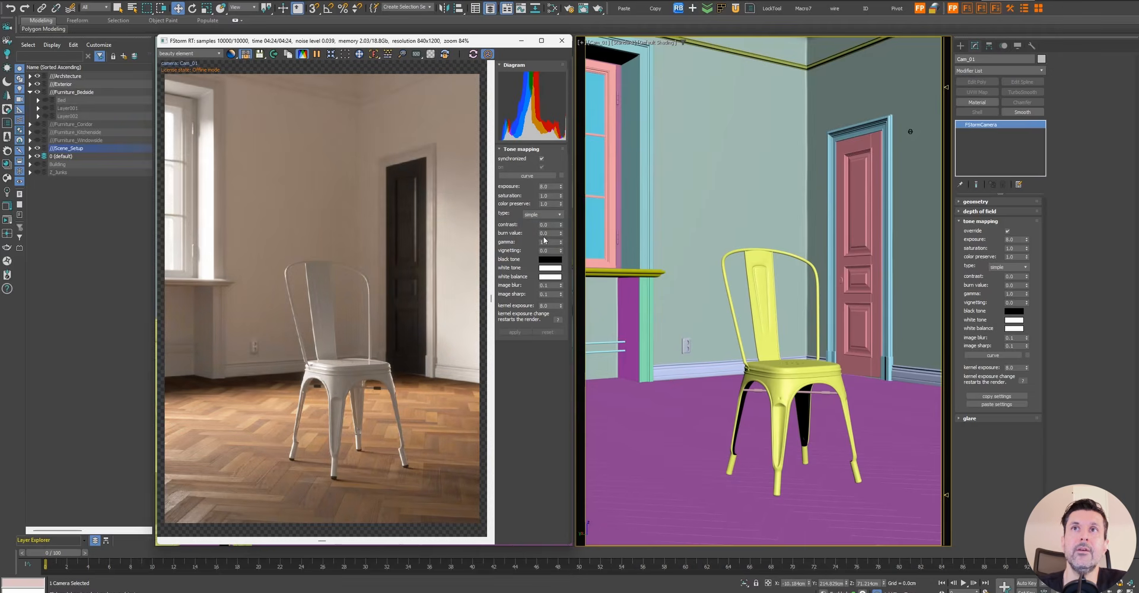
click(542, 215)
click(550, 233)
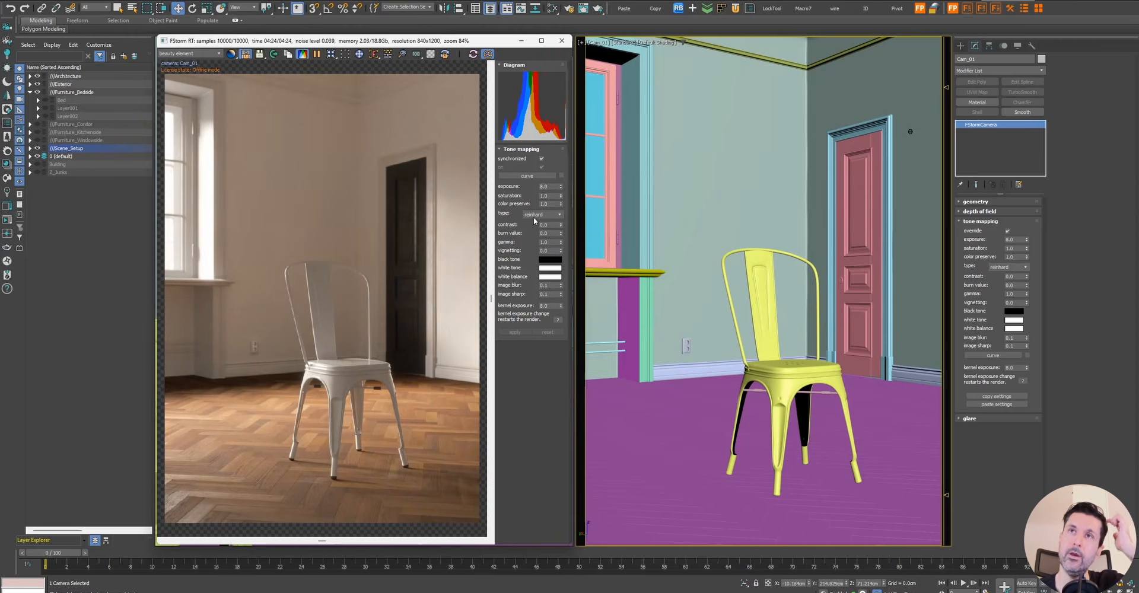
click(540, 215)
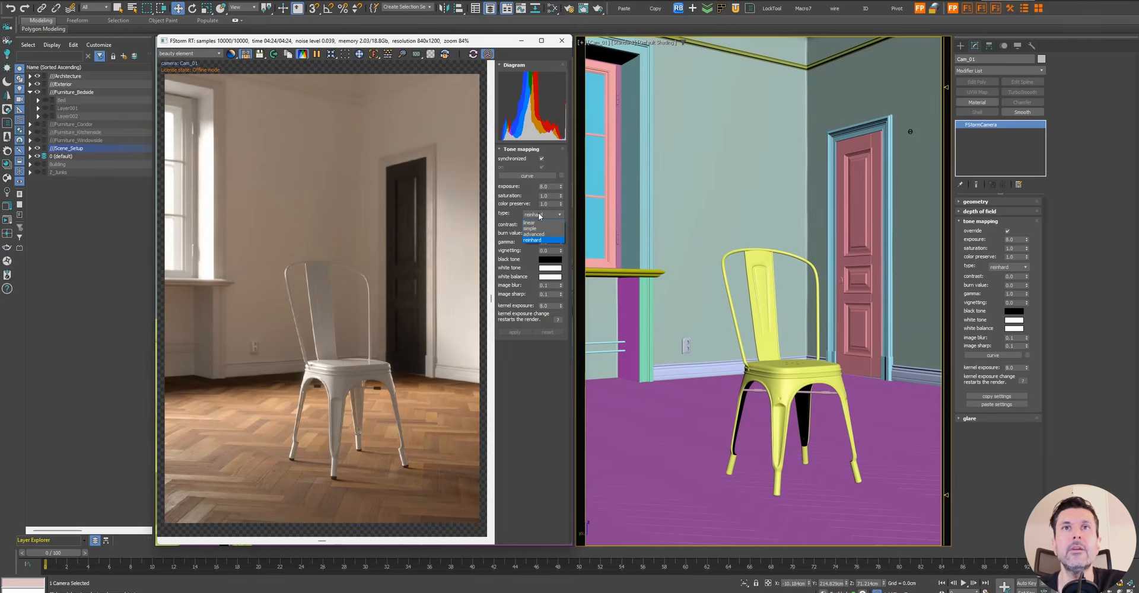
click(534, 228)
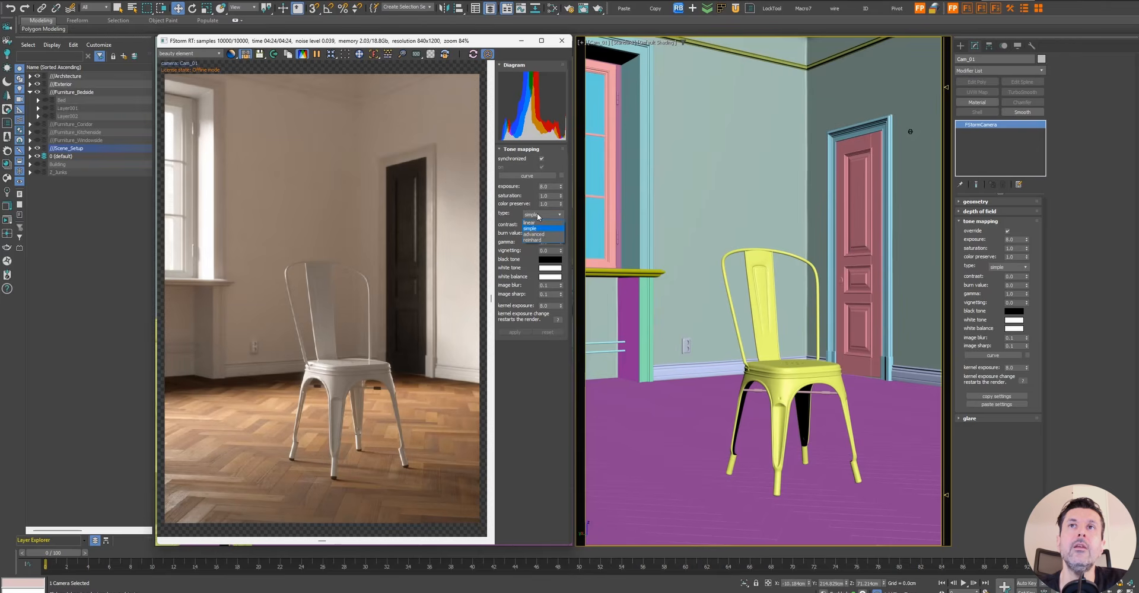
click(541, 235)
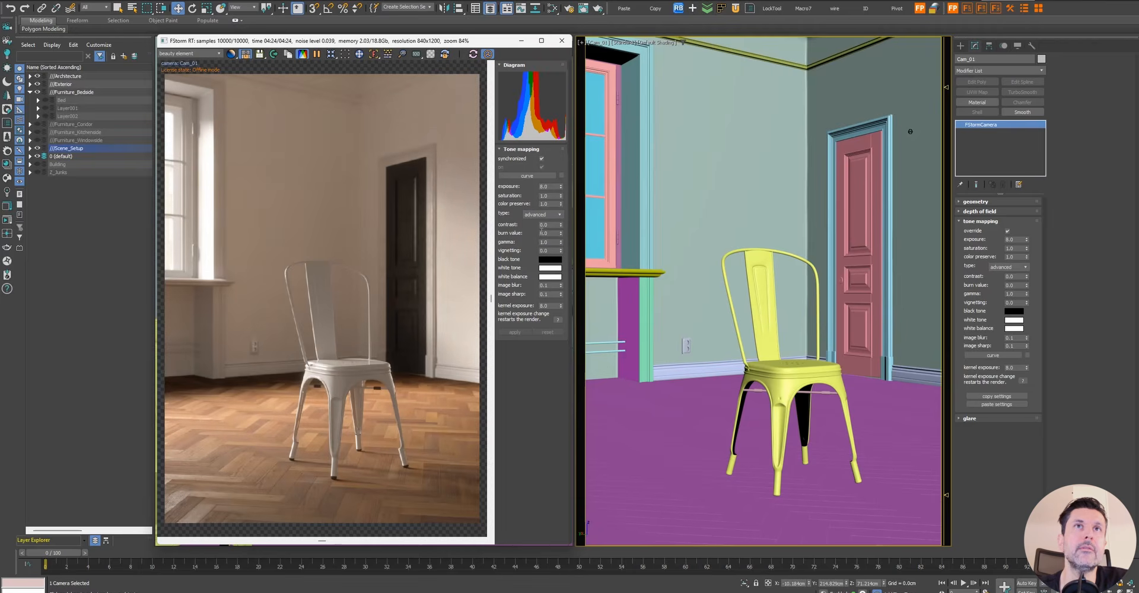
Switch the tone mapping type to simple, and try a stronger contrast before returning contrast to 0.0
click(532, 215)
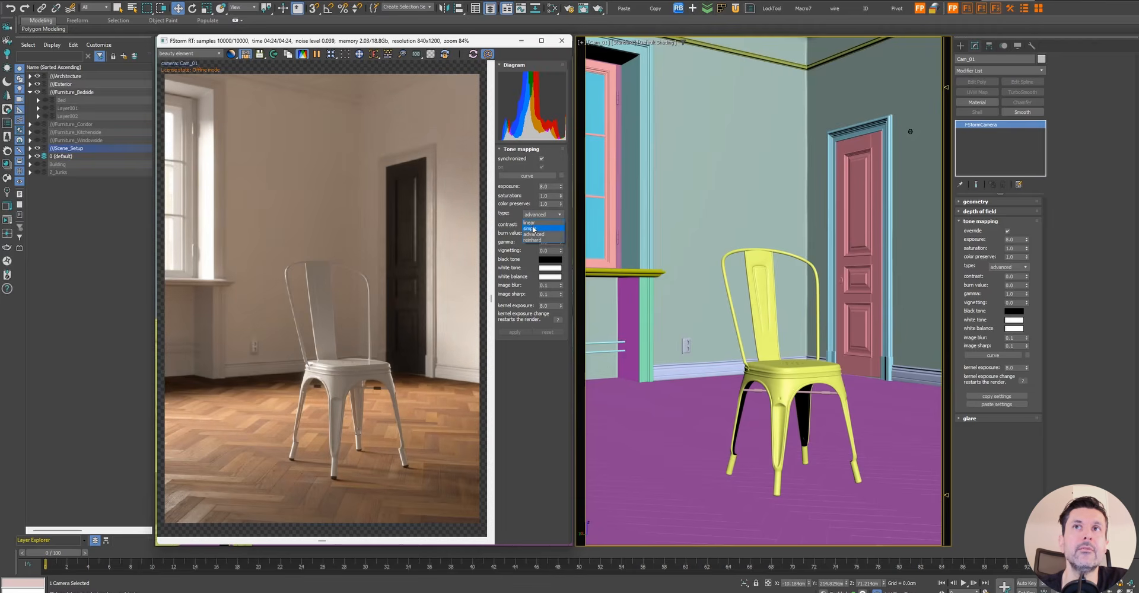
click(536, 229)
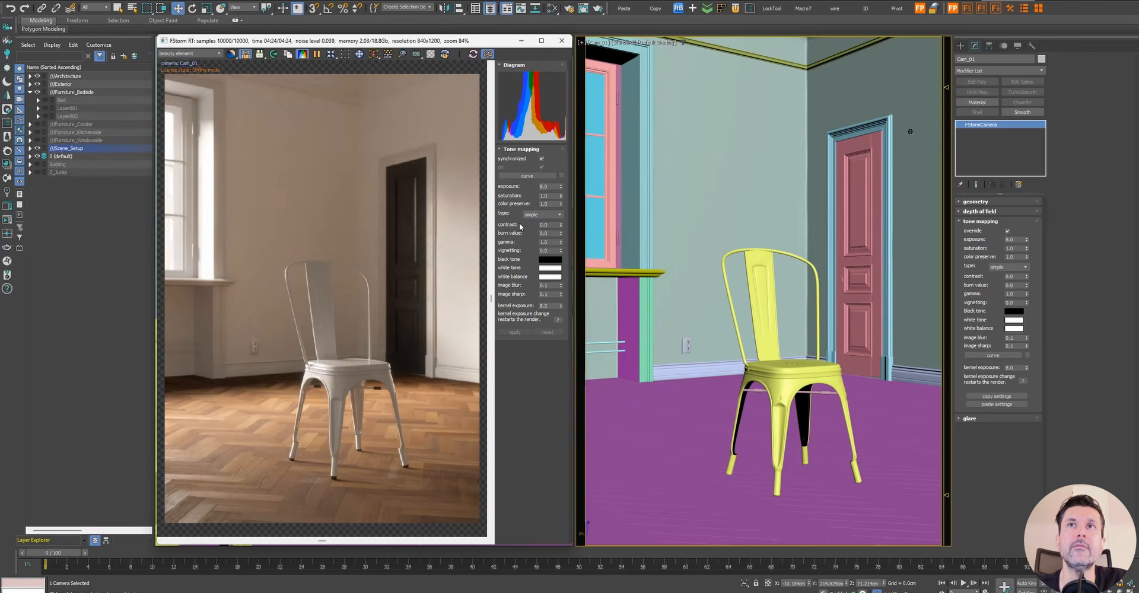
drag(560, 224, 559, 165)
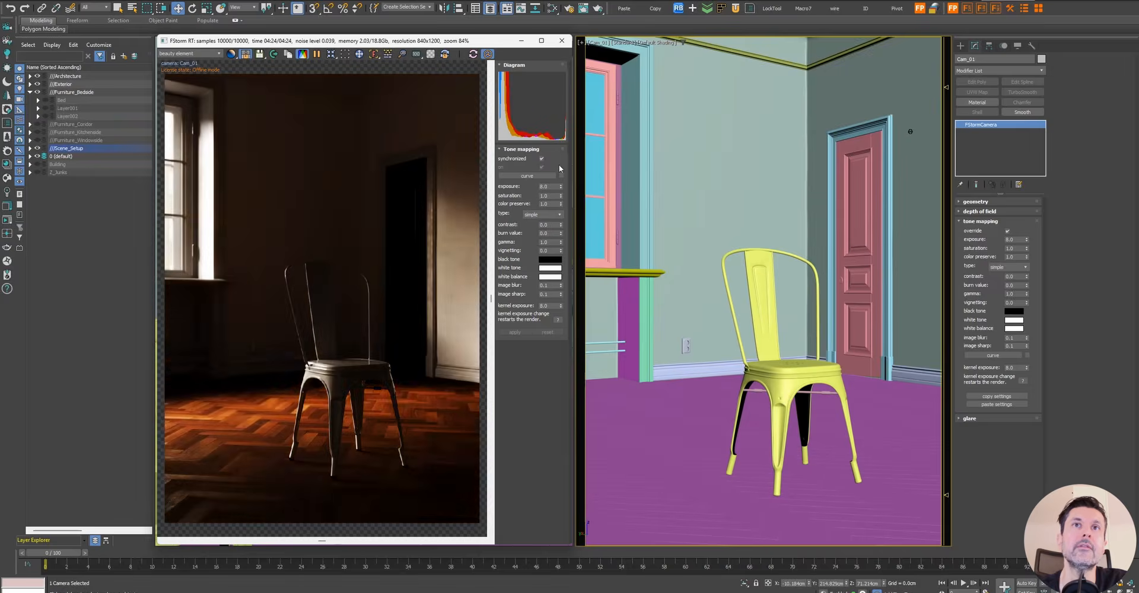
right_click(559, 165)
Try burn values of about 1.0 and -1.05, examine the window area of the render, and return the setting to 0.0
drag(560, 233, 560, 174)
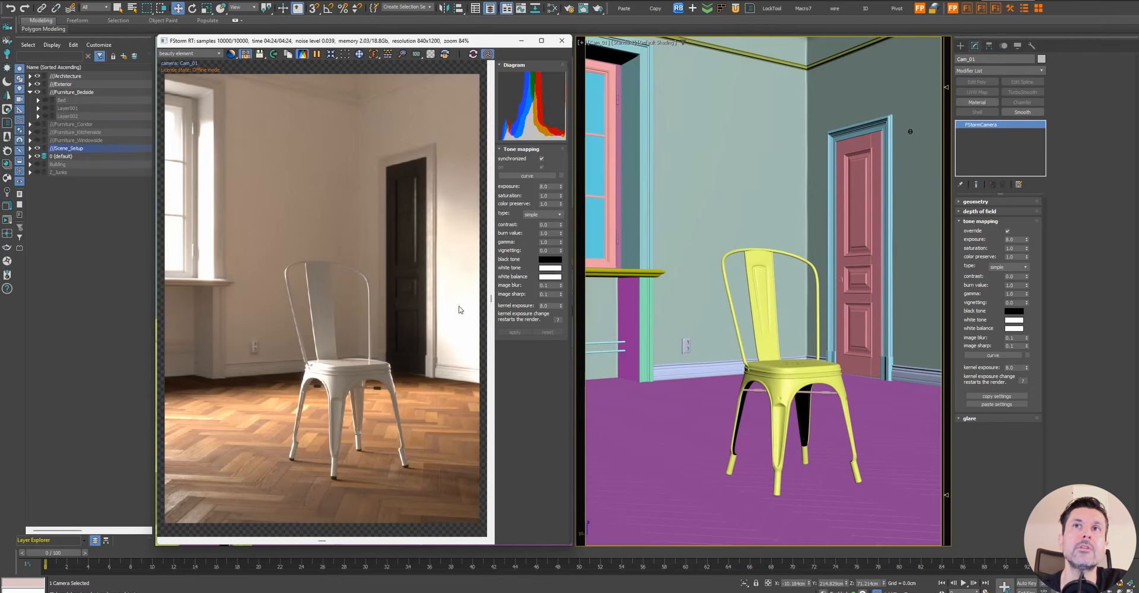
right_click(561, 233)
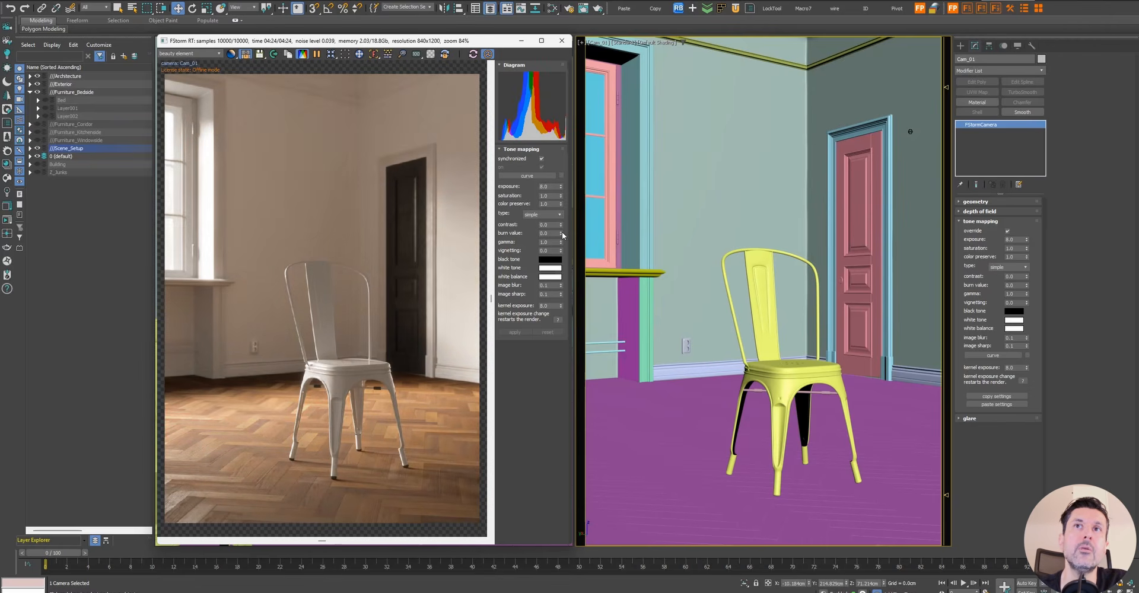
drag(561, 233, 558, 278)
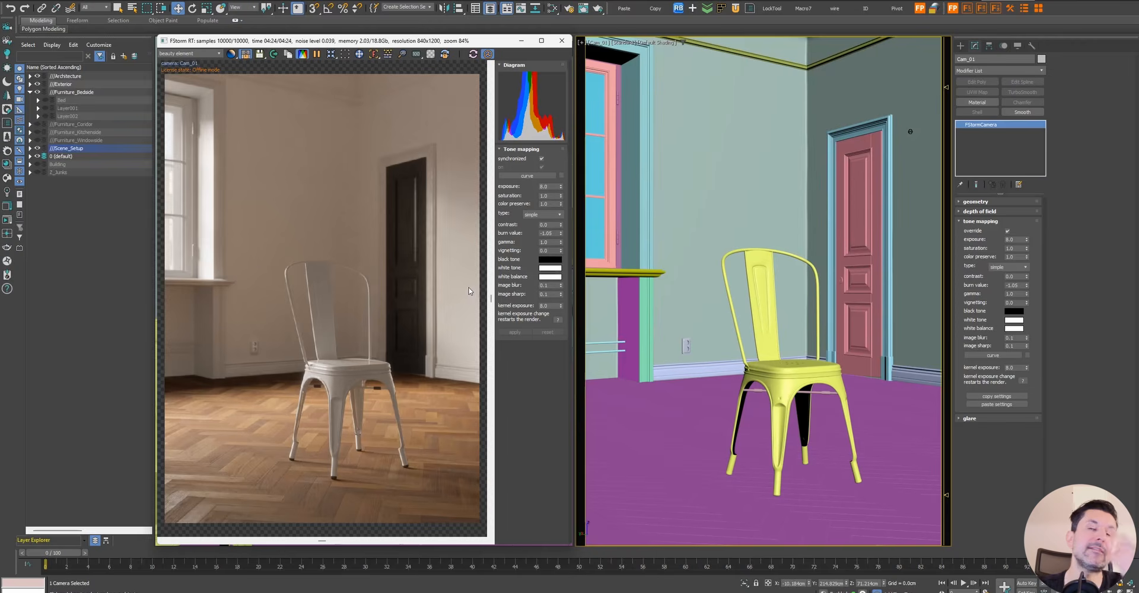
scroll(196, 201, up, 2)
middle_drag(196, 201, 277, 259)
scroll(277, 259, down, 1)
right_click(560, 233)
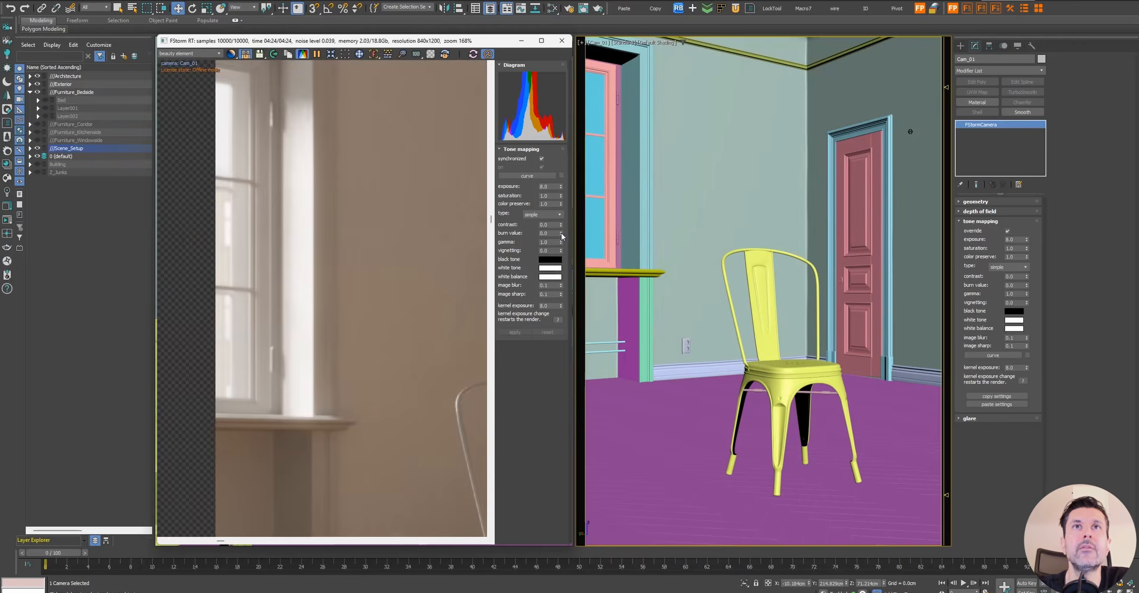
Read pixel values on the bright window reveal in the render, and try a burn value of -1.0
right_click(302, 252)
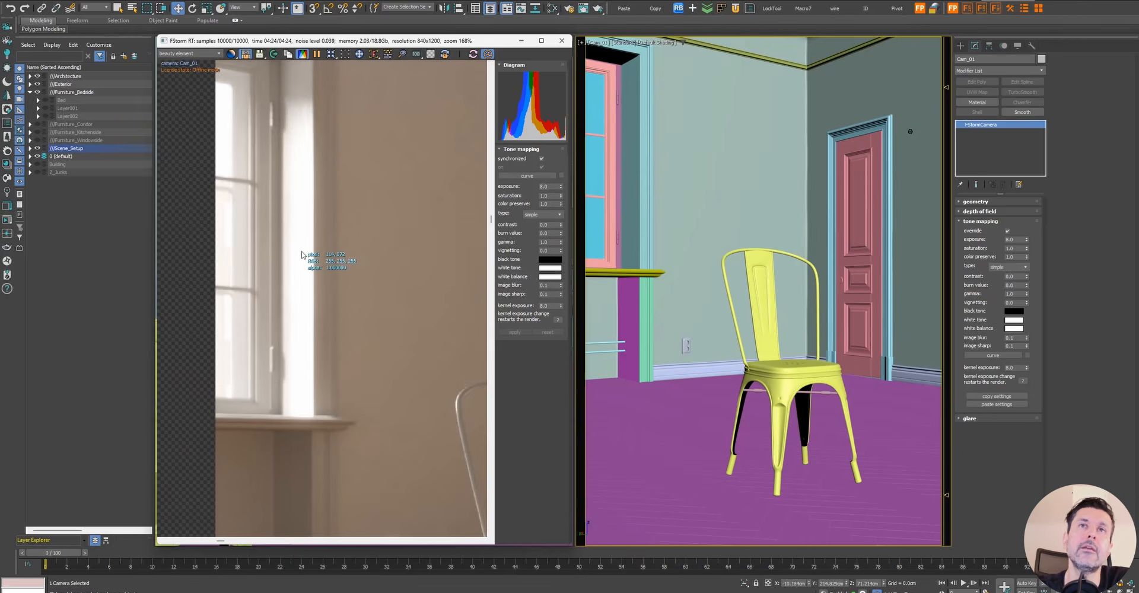
right_drag(301, 252, 301, 258)
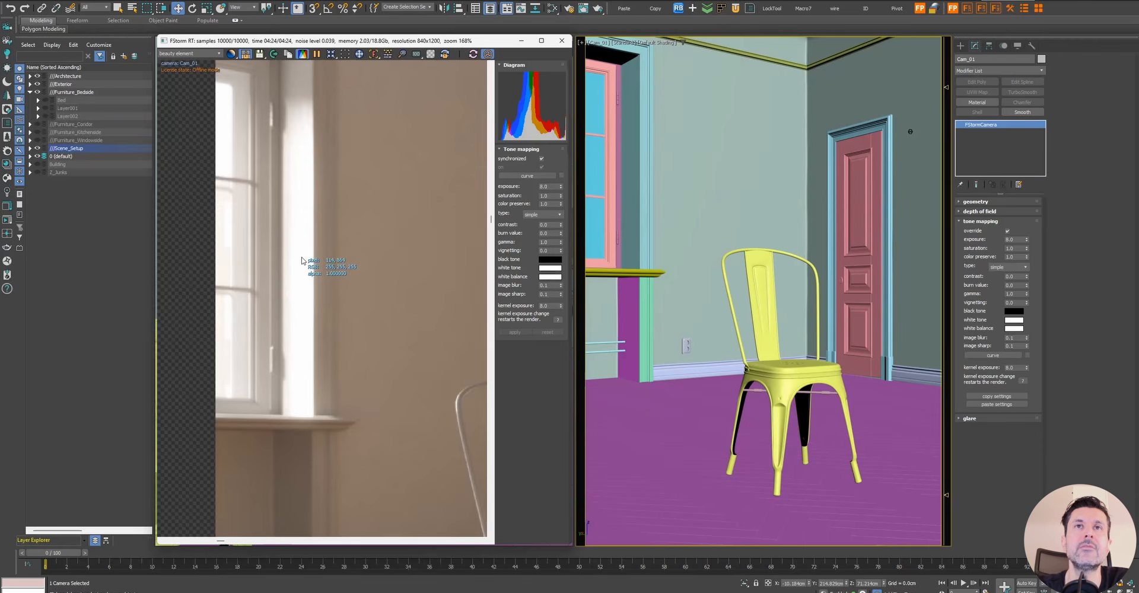
right_drag(302, 260, 304, 283)
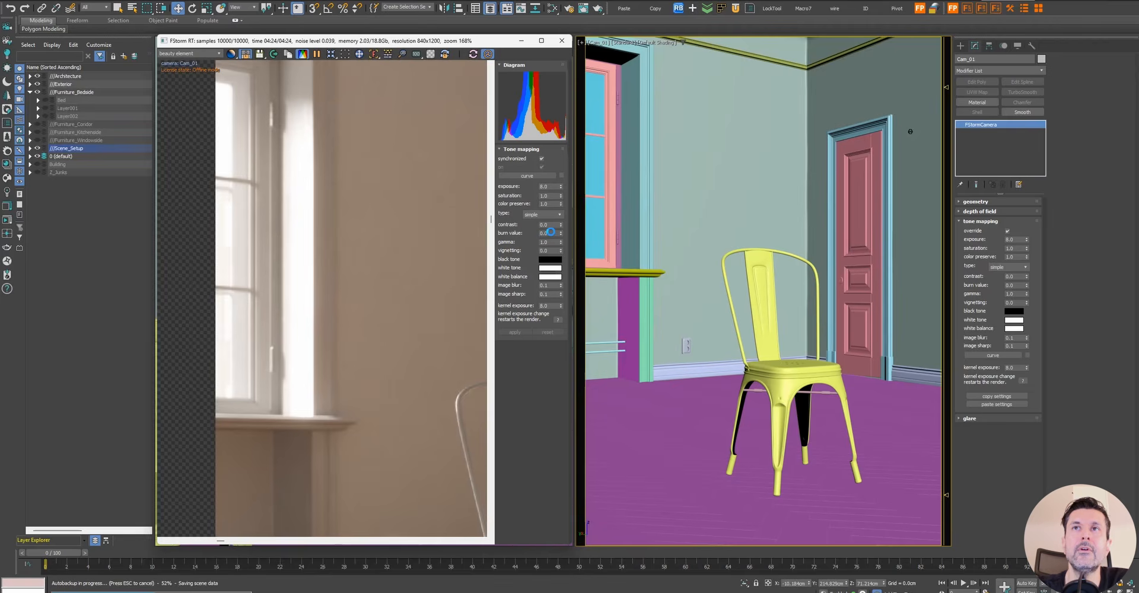
double_click(551, 233)
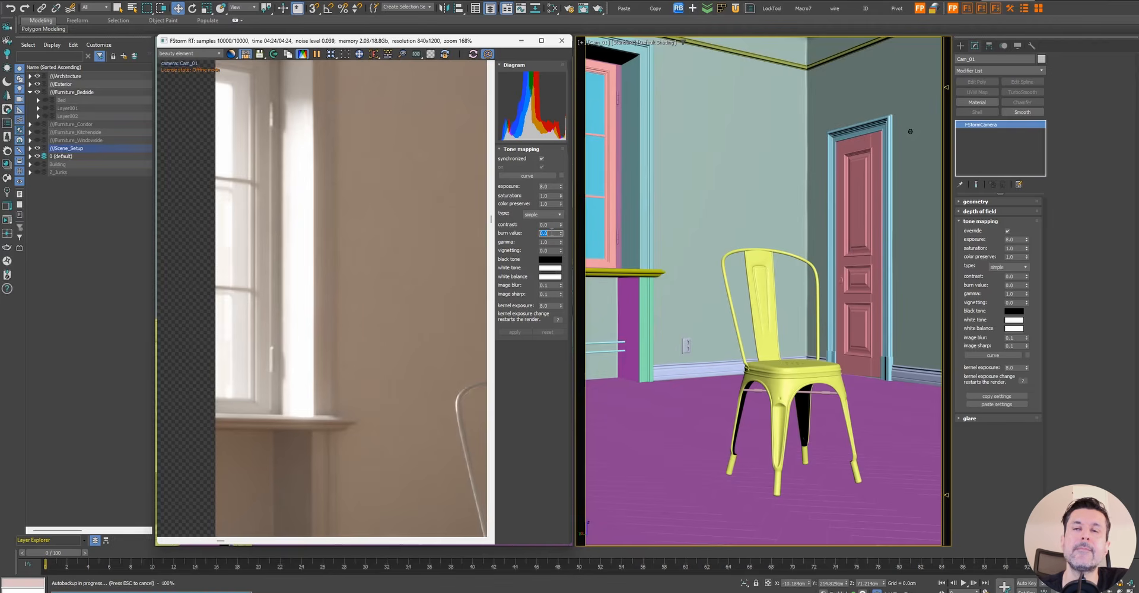
text(-1)
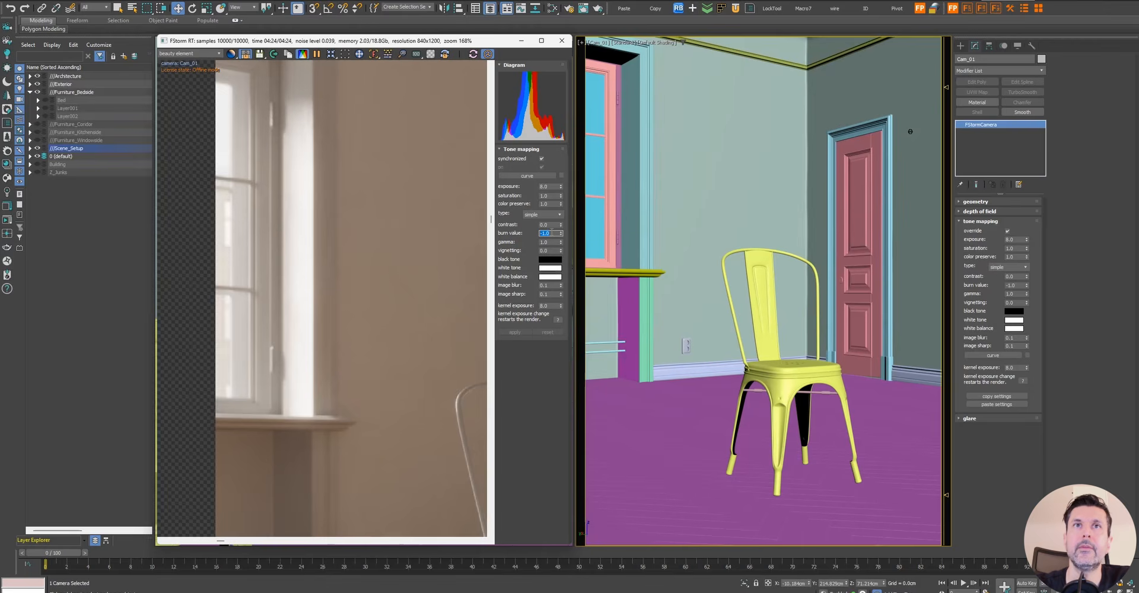
drag(311, 168, 305, 198)
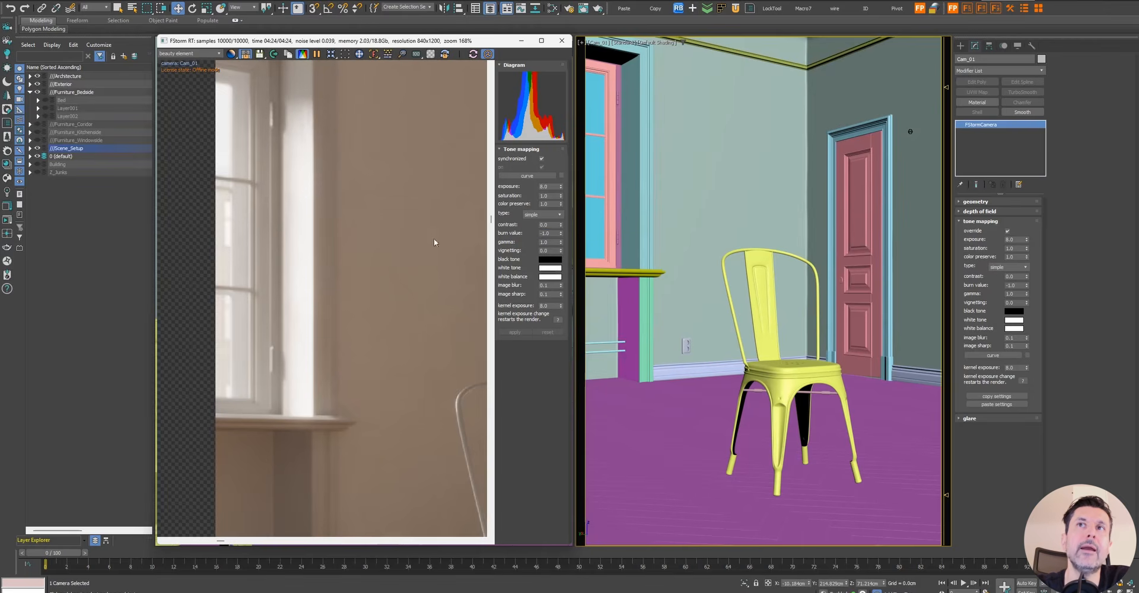
Try a burn value of -10.0 and examine its effect on the window reveal and the whole render
double_click(551, 232)
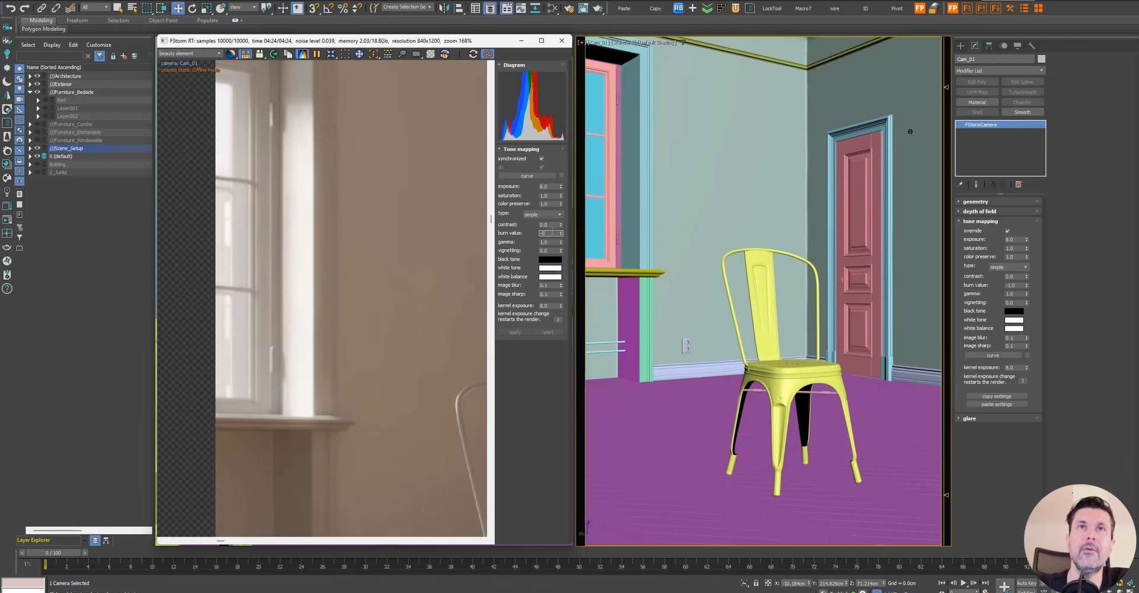
text(-10)
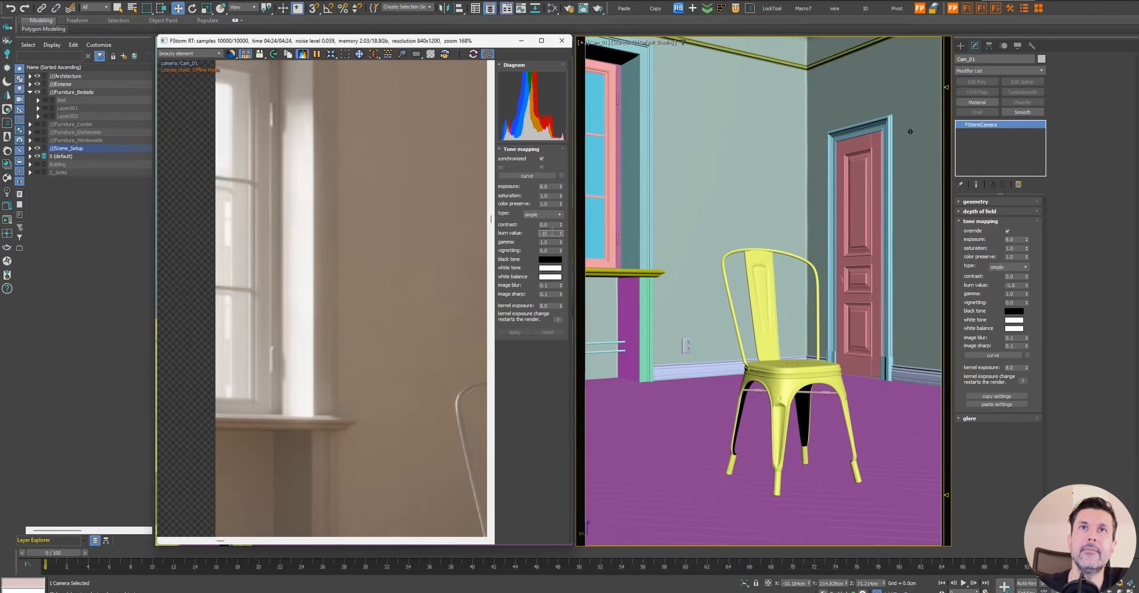
key(Return)
drag(298, 202, 303, 245)
scroll(303, 247, down, 5)
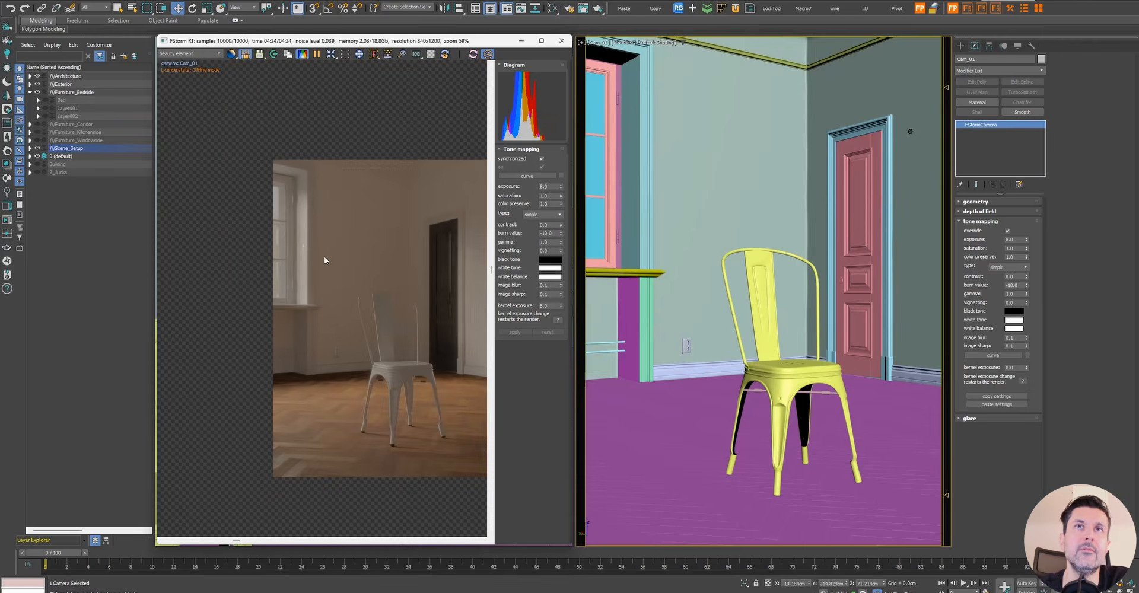
scroll(313, 305, up, 2)
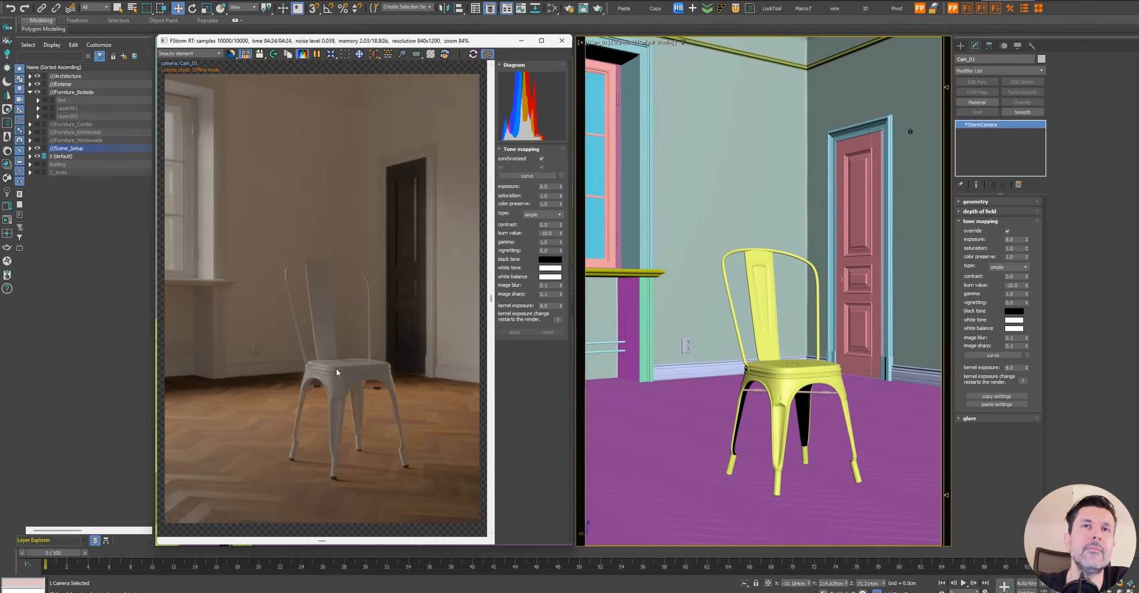
Enable the tone mapping curve, open its editor, and add a raised highlight point and a shadow point to test contrast
click(562, 176)
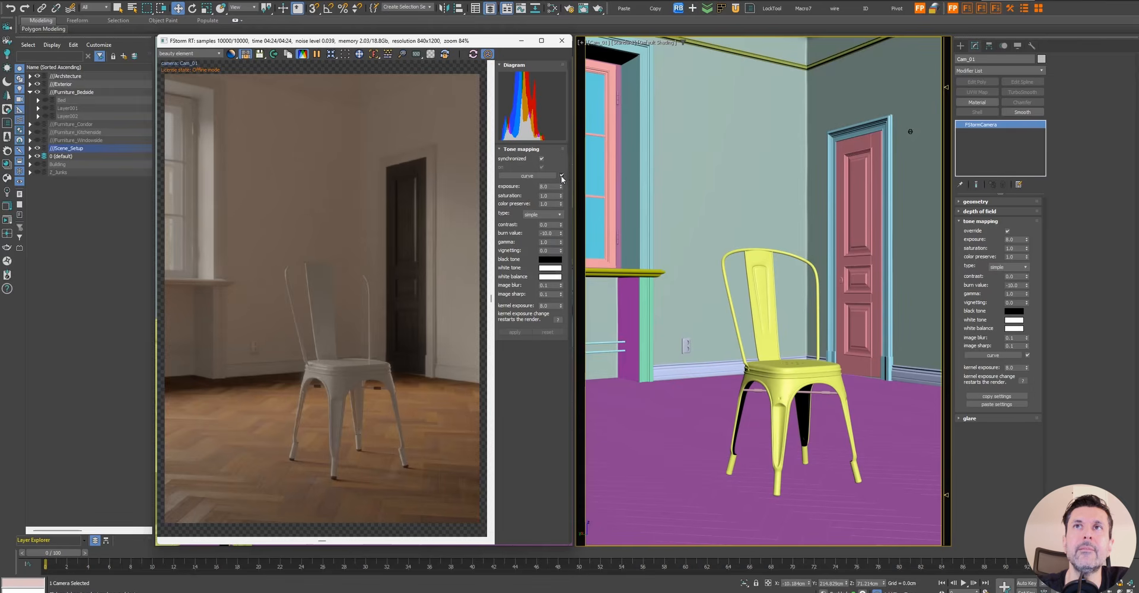
click(539, 177)
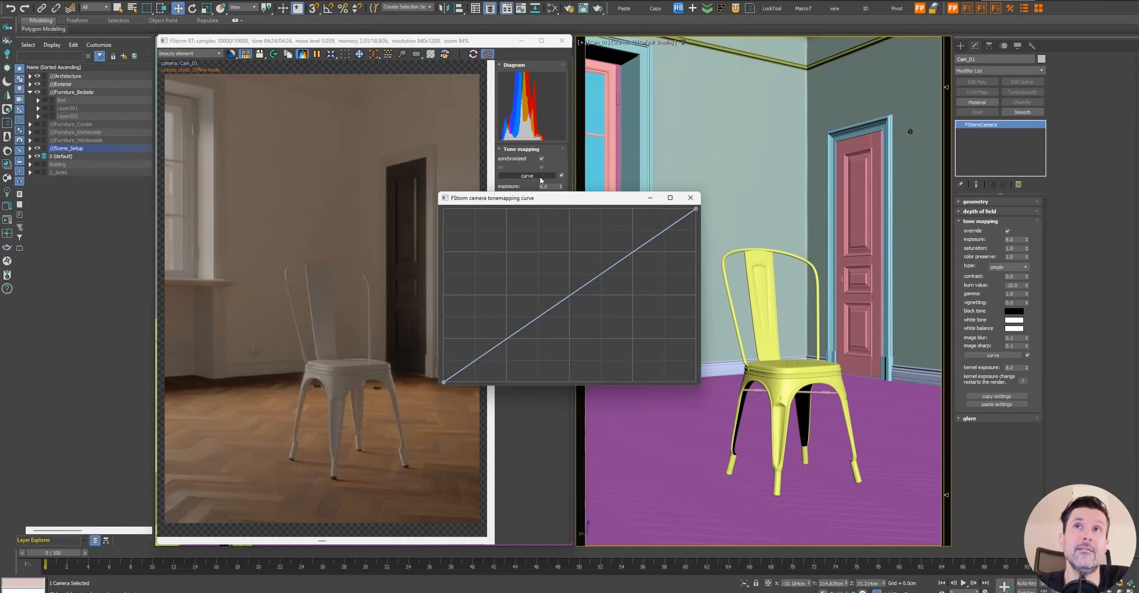
drag(542, 204, 743, 194)
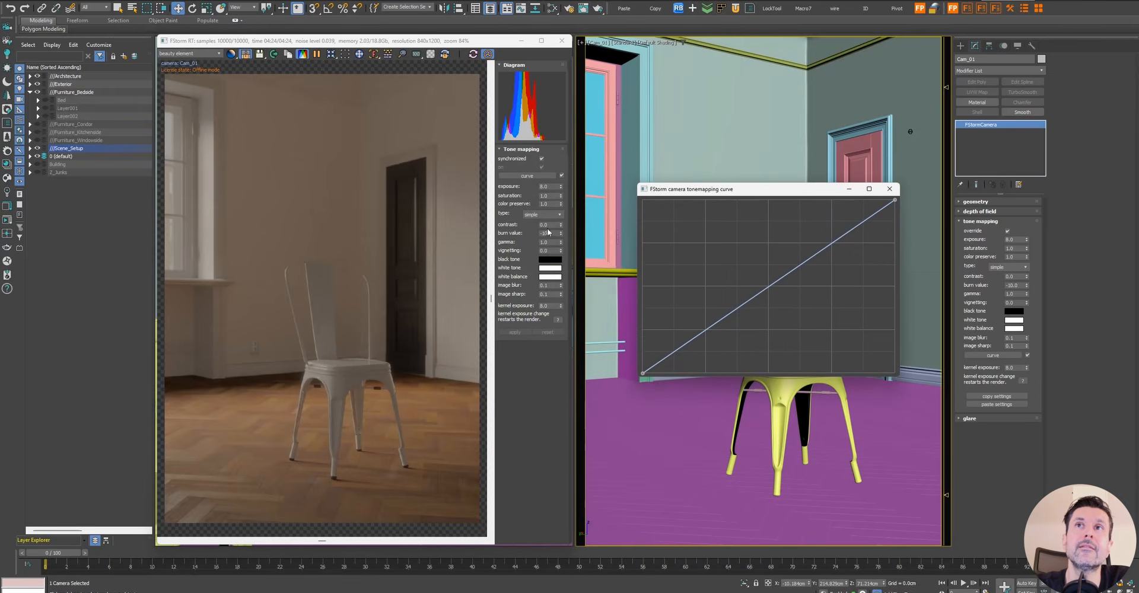
drag(824, 247, 800, 249)
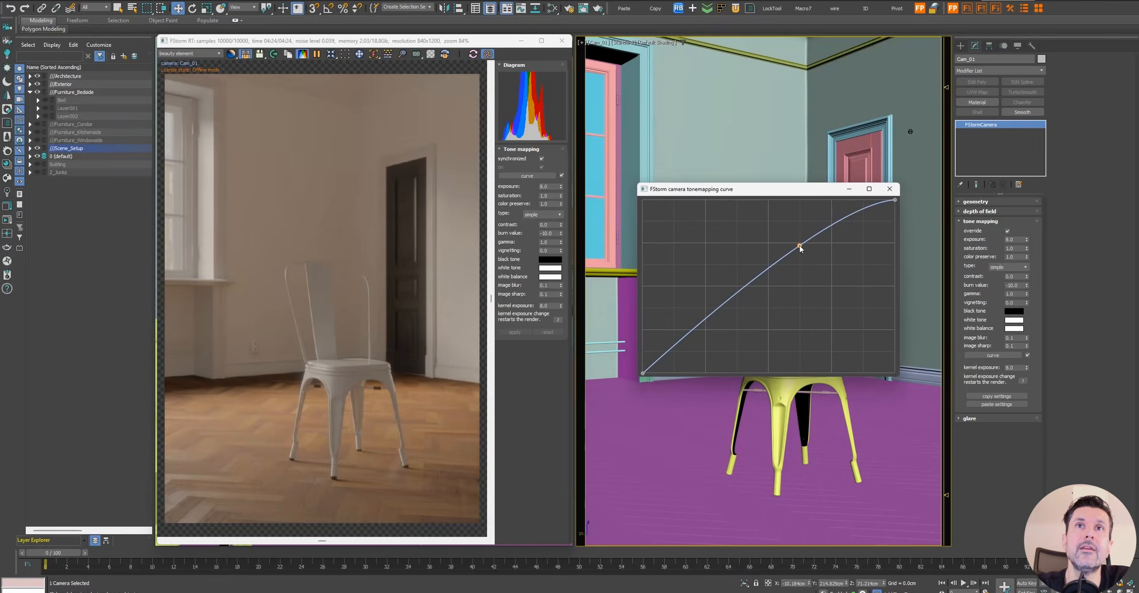
click(701, 327)
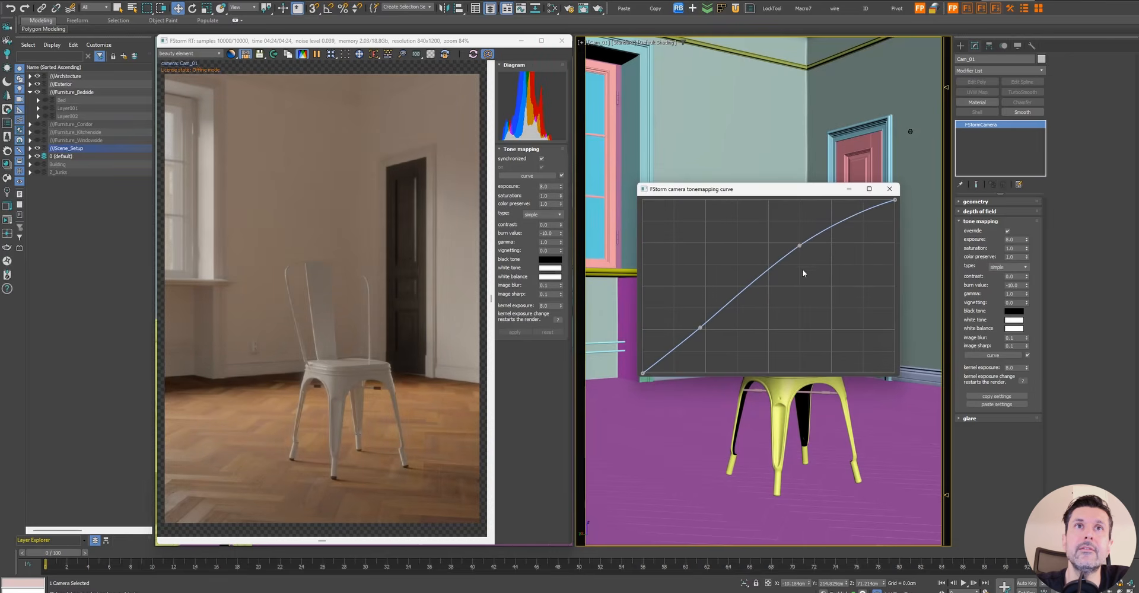
mouse_move(798, 246)
mouse_down()
mouse_move(767, 237)
mouse_move(786, 238)
mouse_up()
drag(701, 330, 703, 327)
Remove both added points from the tone mapping curve and close its editor
right_click(788, 237)
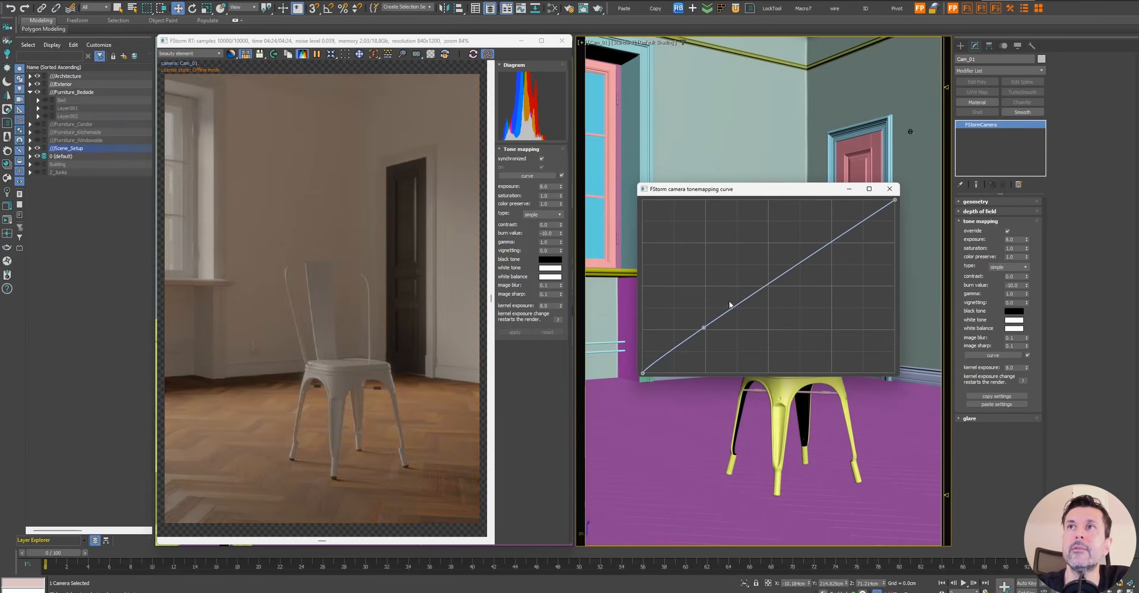
right_click(704, 327)
click(889, 189)
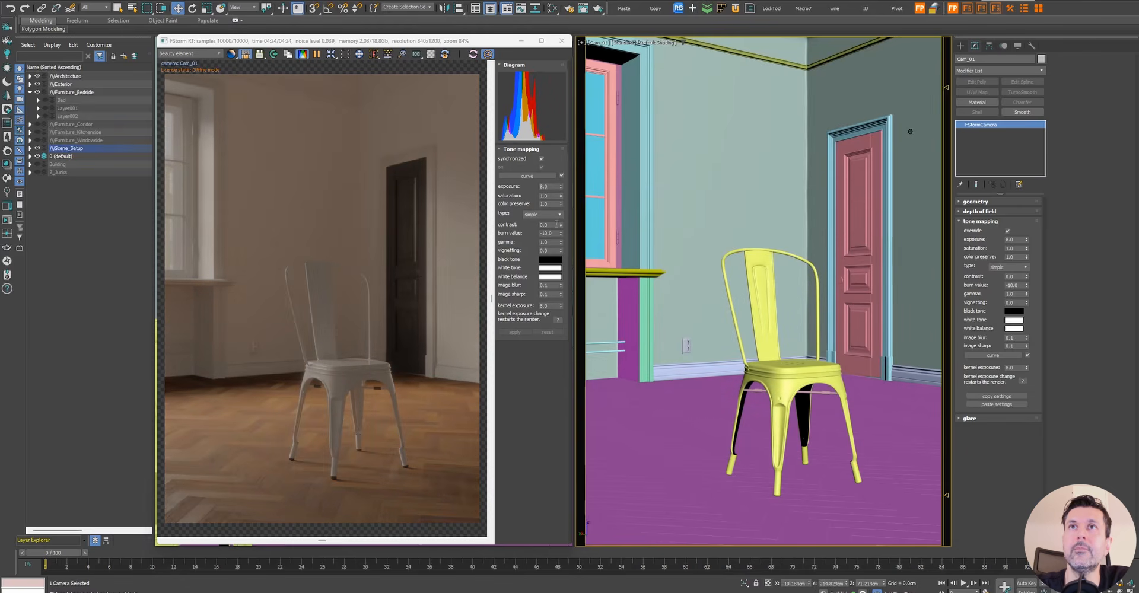
Set the burn value to -1.0 and disable the tone mapping curve
double_click(546, 233)
text(-1)
key(Return)
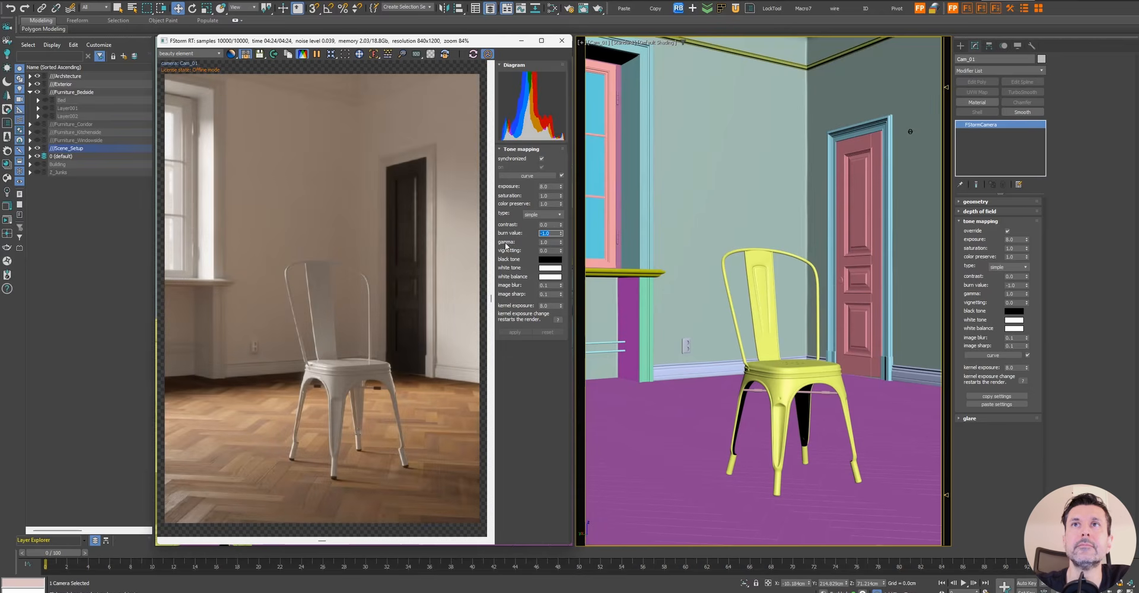
click(561, 176)
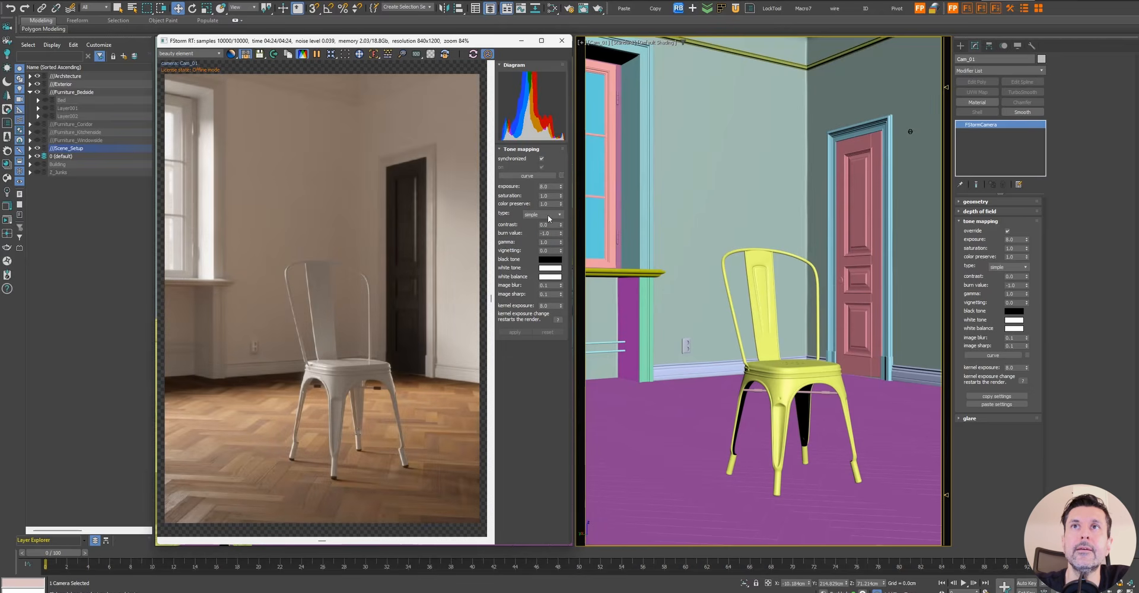
Compare the advanced and reinhard tone mapping types on the render, and set the type to advanced
click(543, 234)
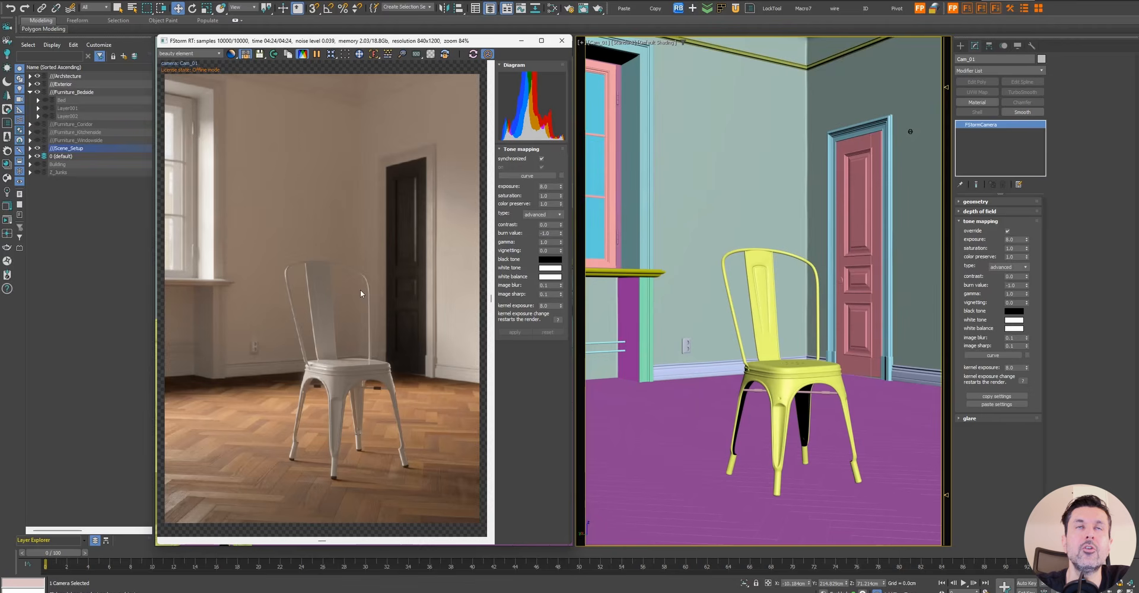
click(538, 214)
click(539, 240)
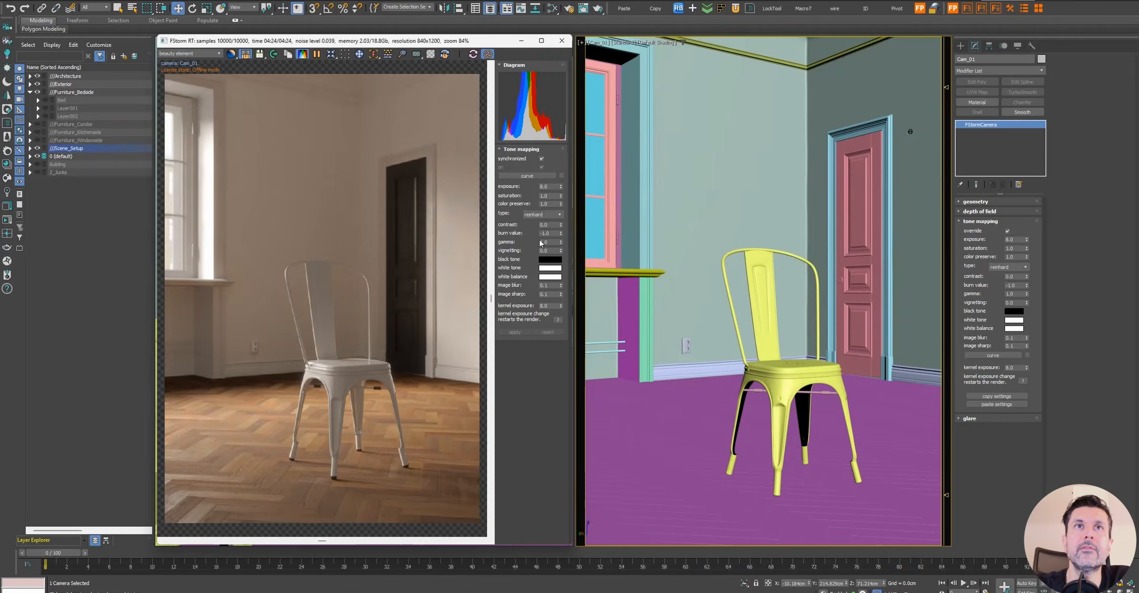
click(539, 212)
click(542, 235)
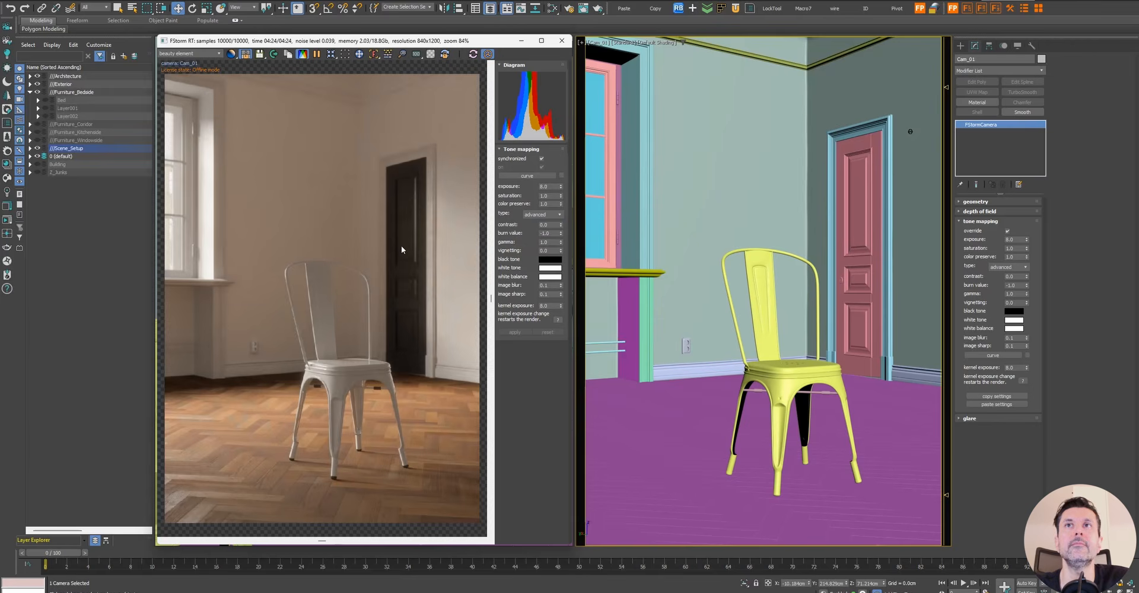
Try gamma values of 2.0 and 0.8 on the render, and set gamma to 0.9
double_click(552, 242)
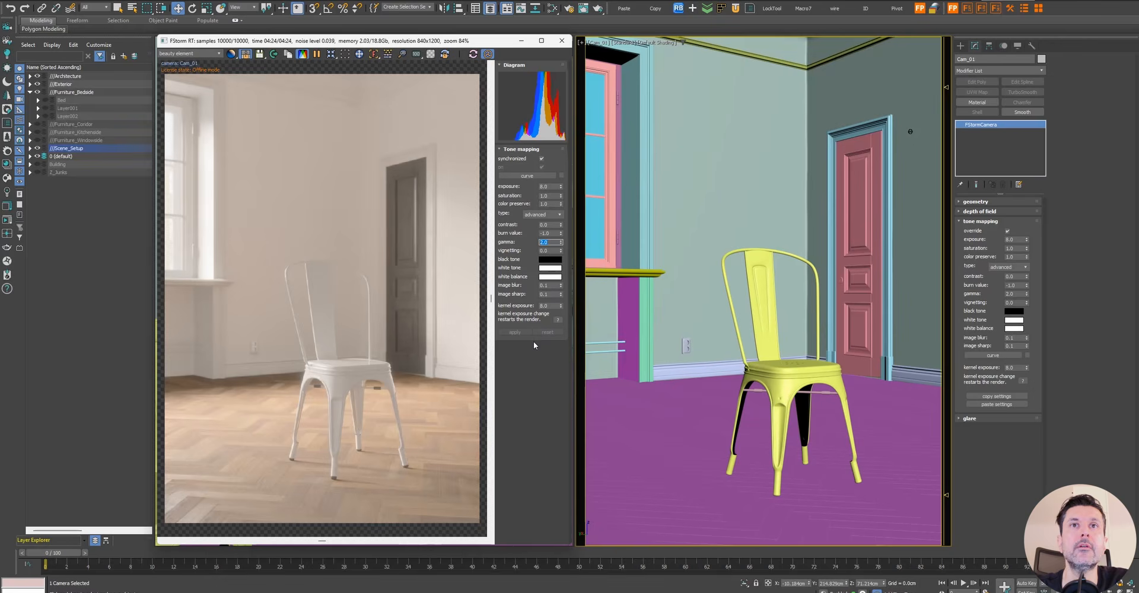
text(0.9)
key(Return)
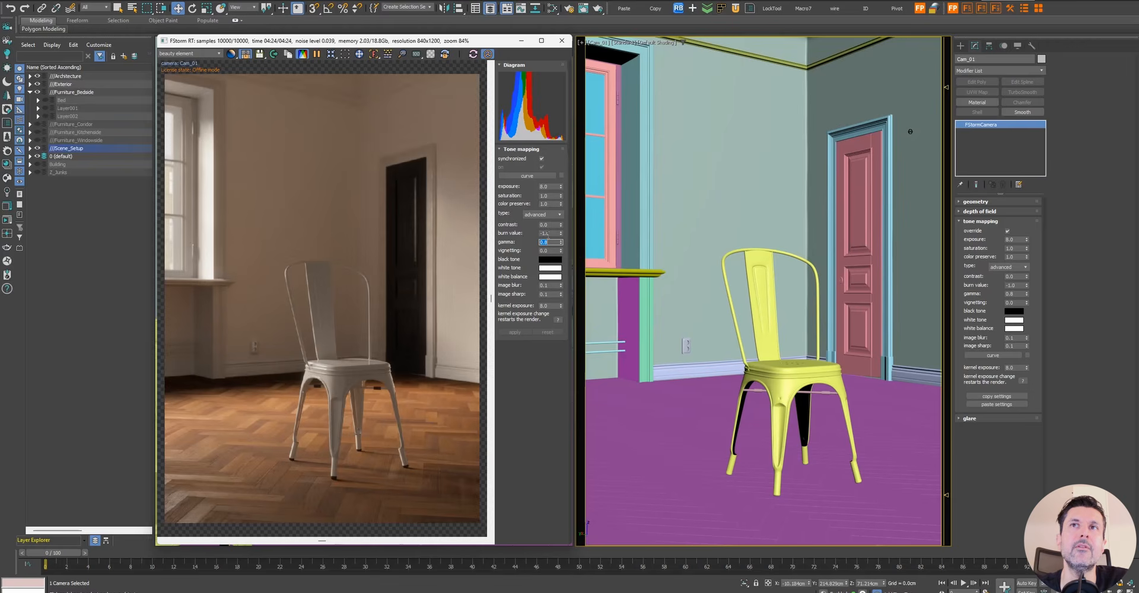
text(.)
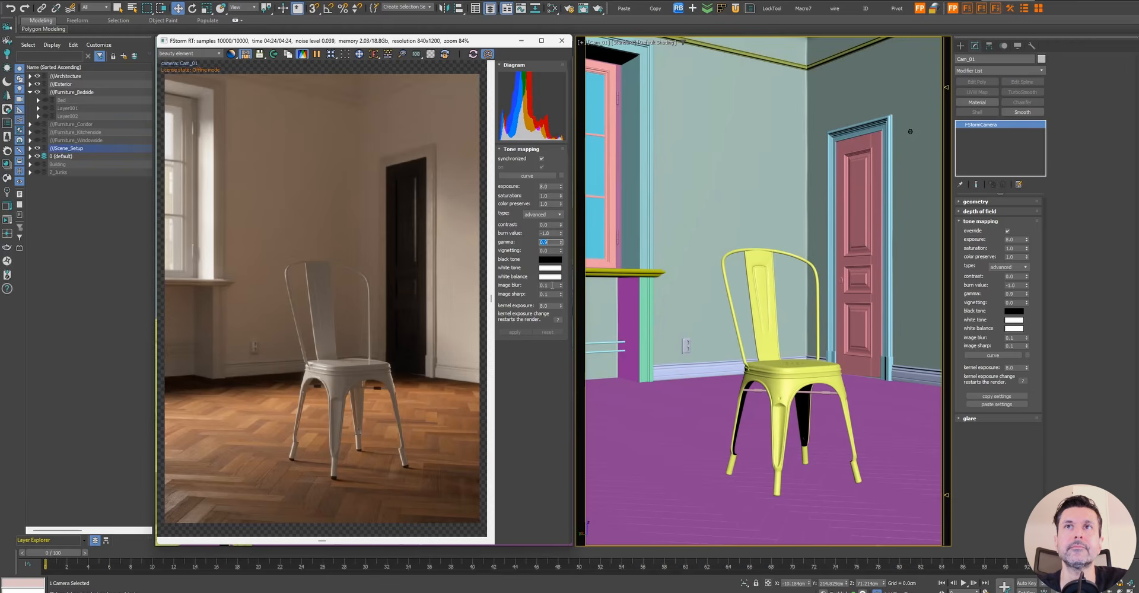
Try exposure values of 10 and 12, and set the tone mapping exposure to 15
double_click(549, 186)
text(10)
key(Return)
text(12)
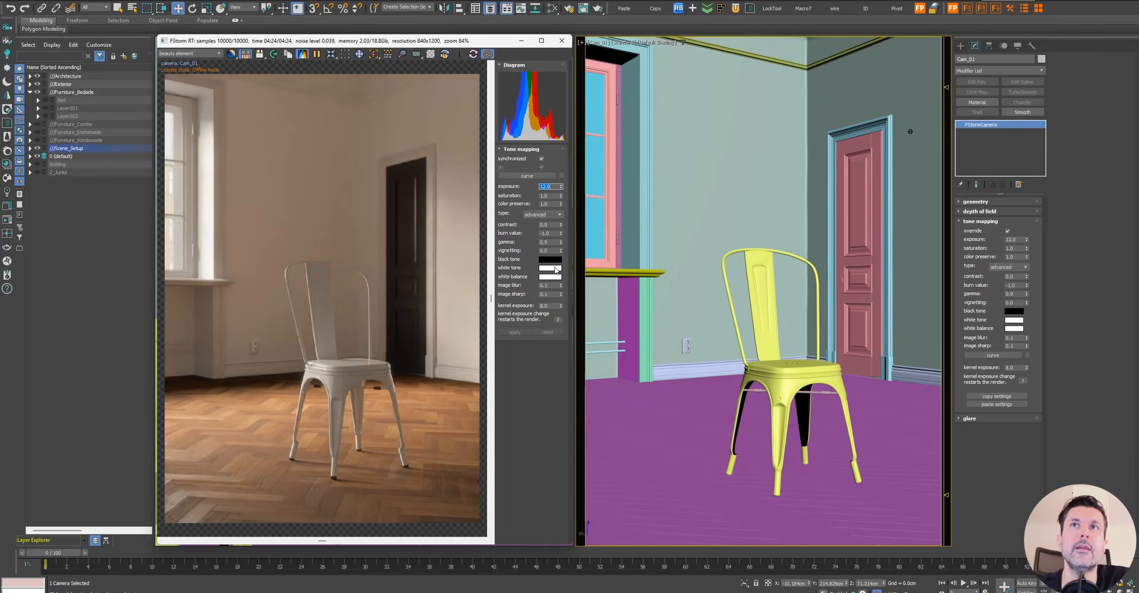
text(15)
key(Return)
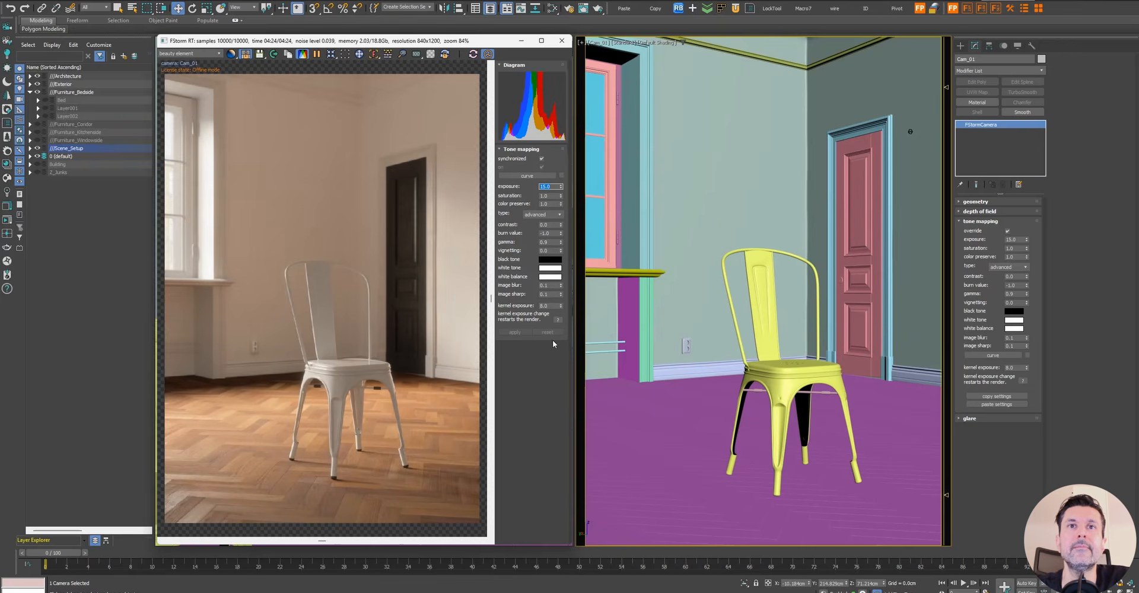
Try a vignetting value of 1 and a freely adjusted value on the render, and return vignetting to 0.0
double_click(547, 251)
text(1)
key(Return)
drag(560, 251, 592, 72)
right_click(560, 250)
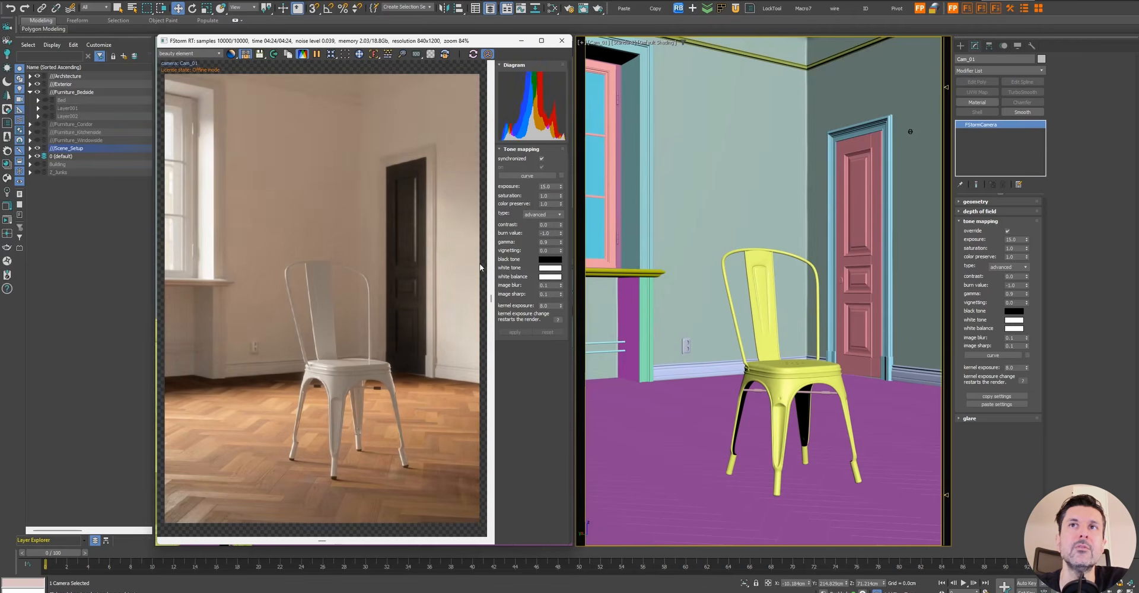
Try cyan values of 10 and 1 for the black tone colour on the render, and cancel the colour change
click(555, 260)
drag(1008, 60, 786, 101)
drag(772, 157, 780, 120)
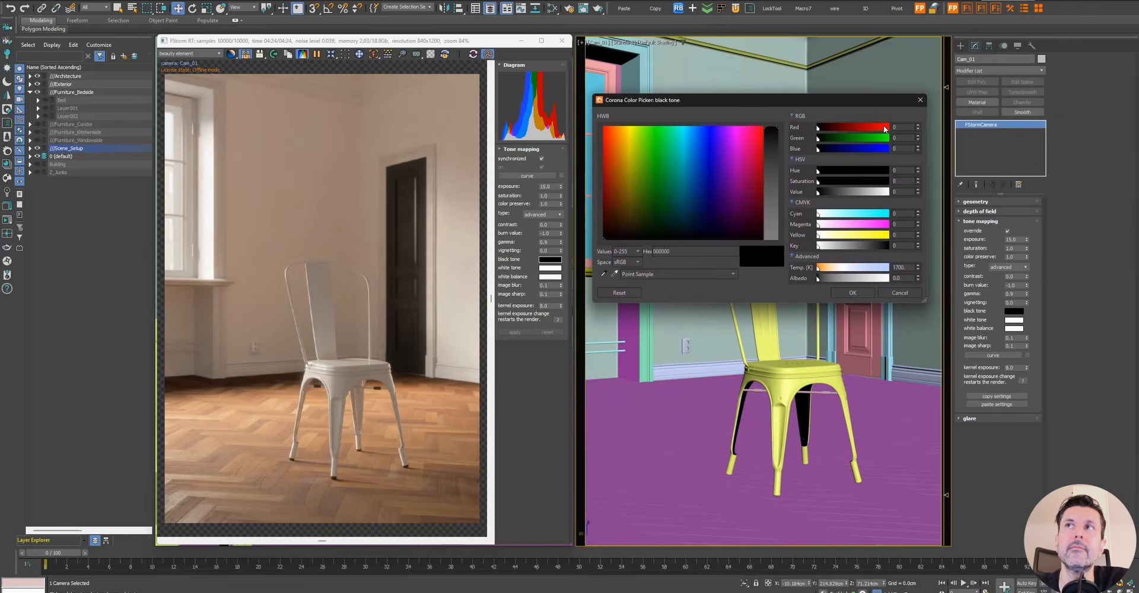
drag(786, 105, 774, 105)
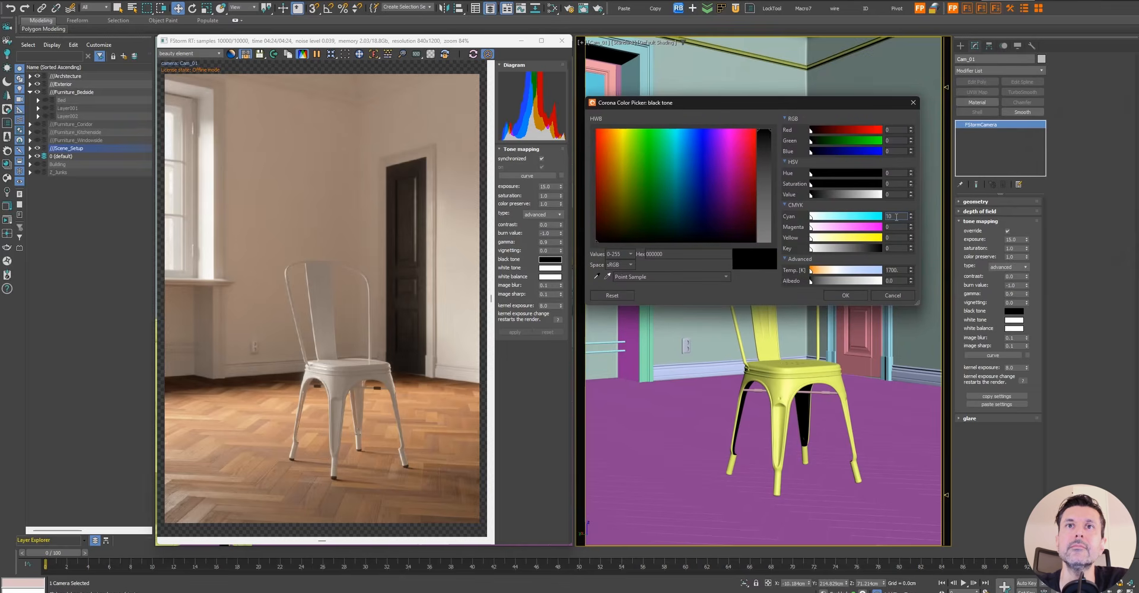
key(Return)
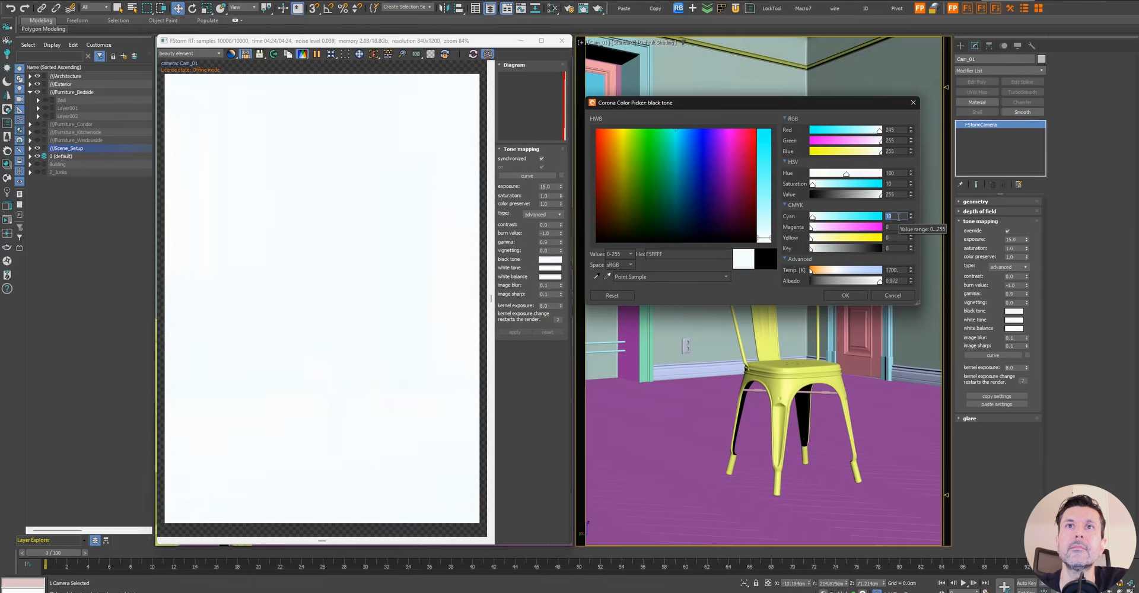
text(1)
key(Return)
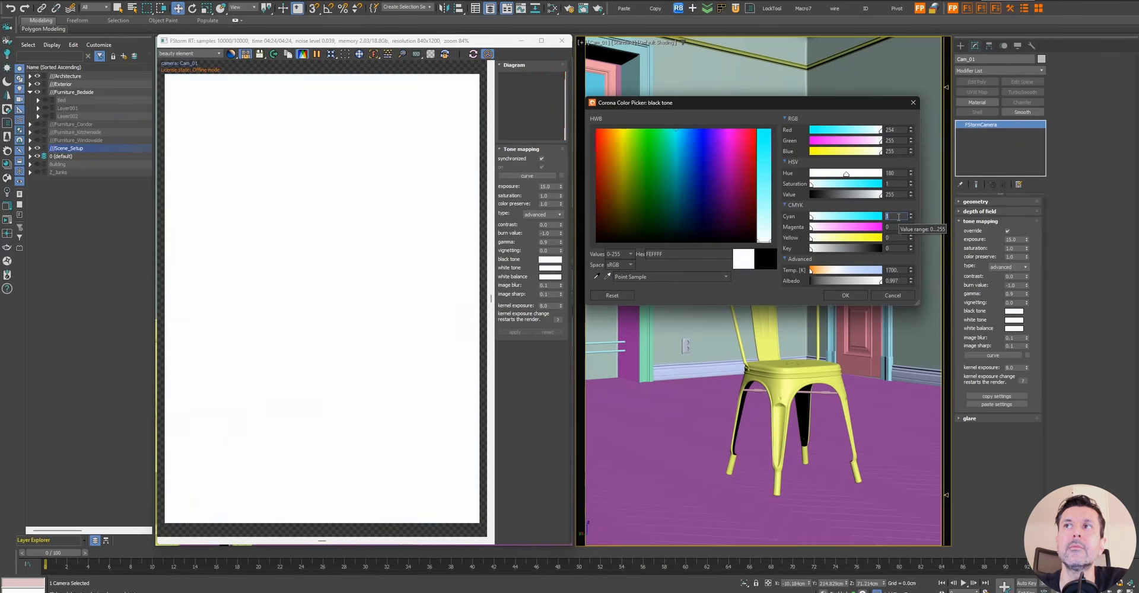
click(895, 295)
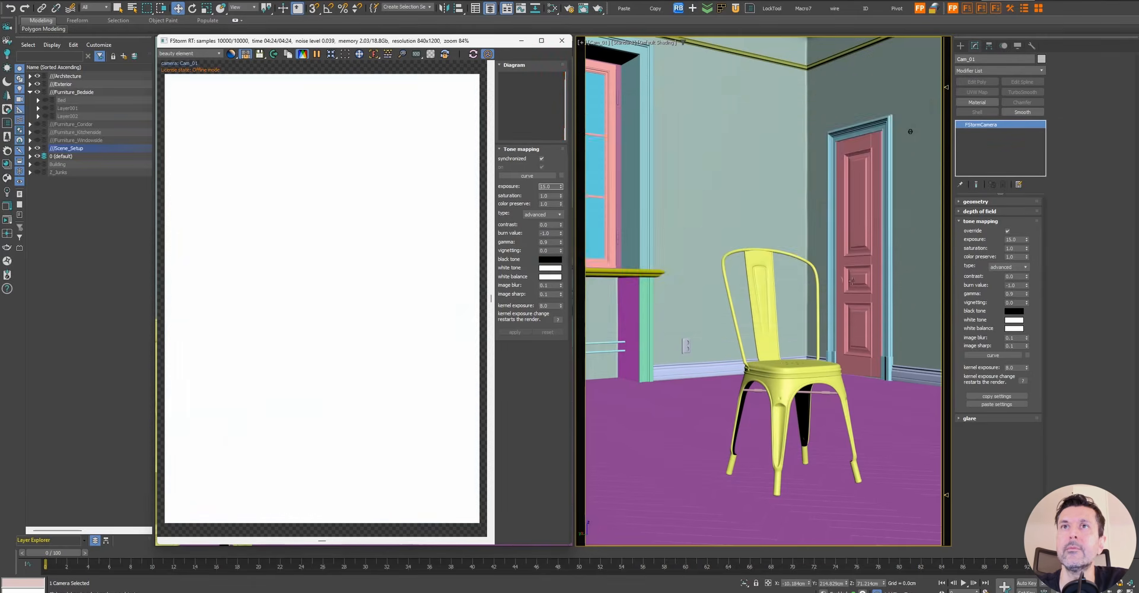
Try blue values of 1 and 10 for the black tone colour, and set its blue to 50
click(556, 260)
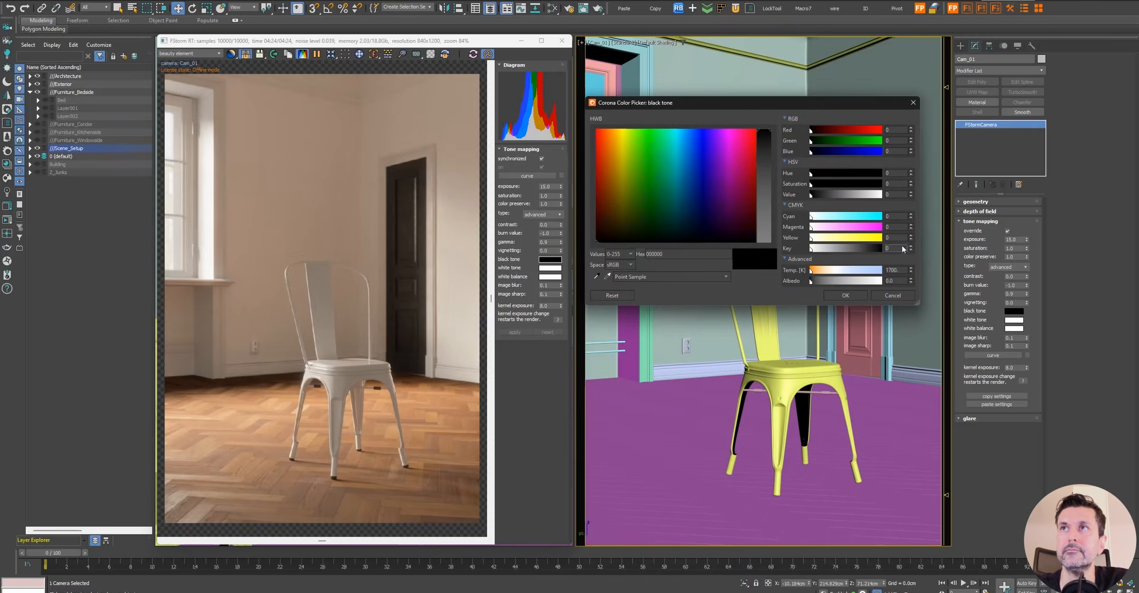
double_click(891, 152)
text(1)
key(Return)
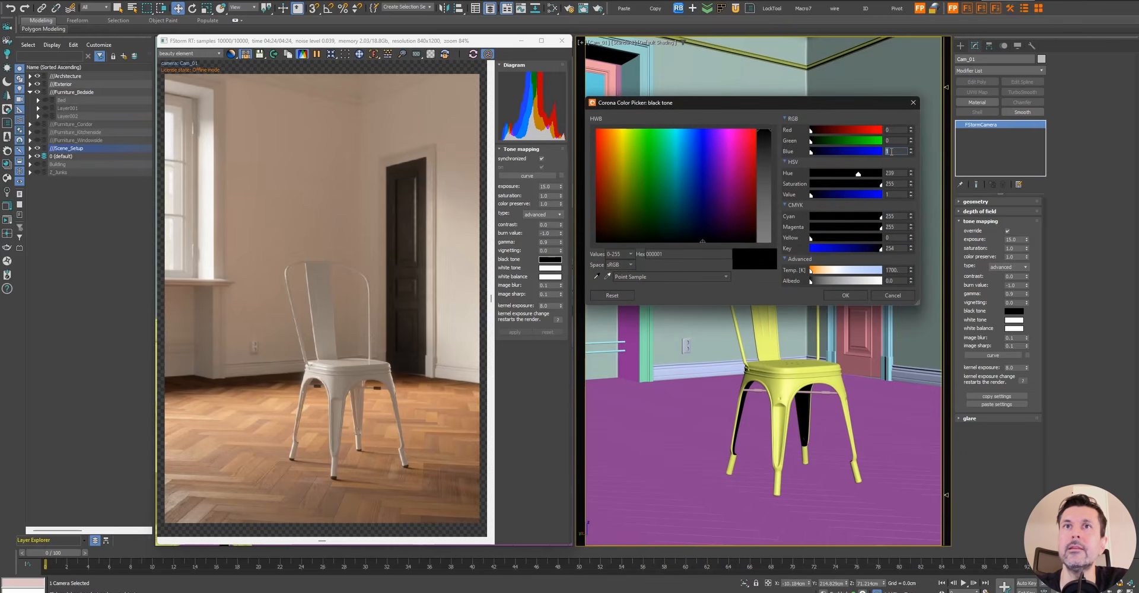
text(10)
key(Return)
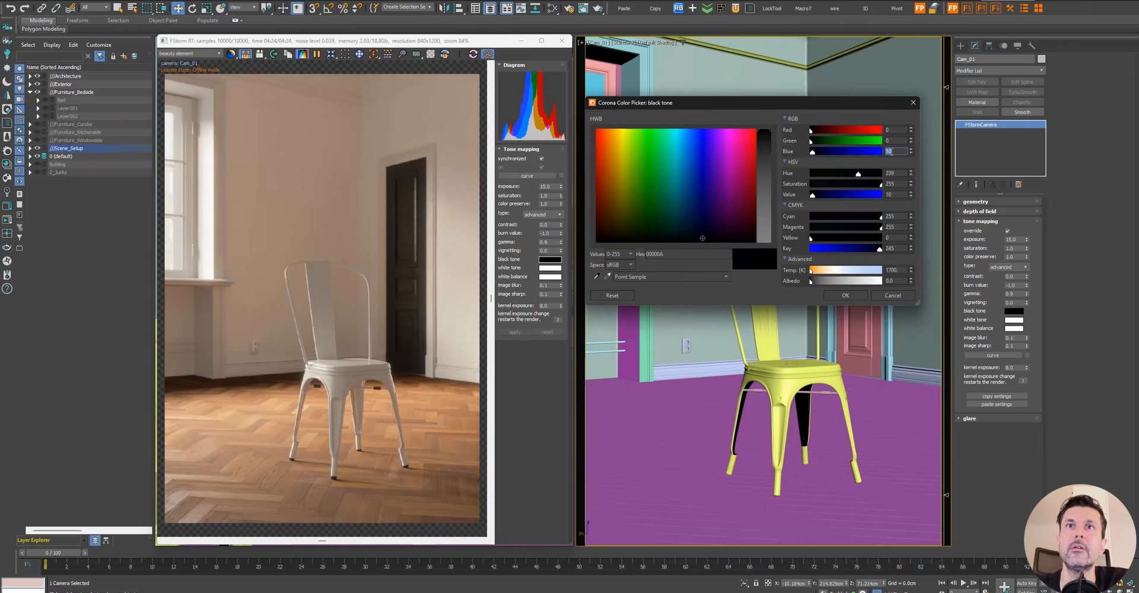
text(1)
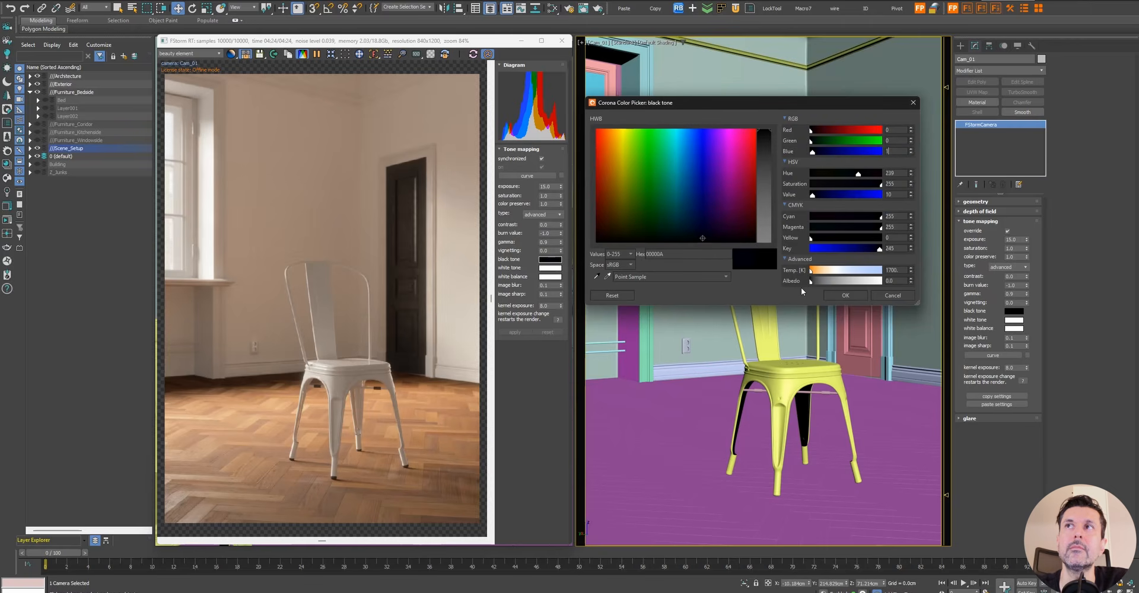
key(BackSpace)
text(50)
key(Return)
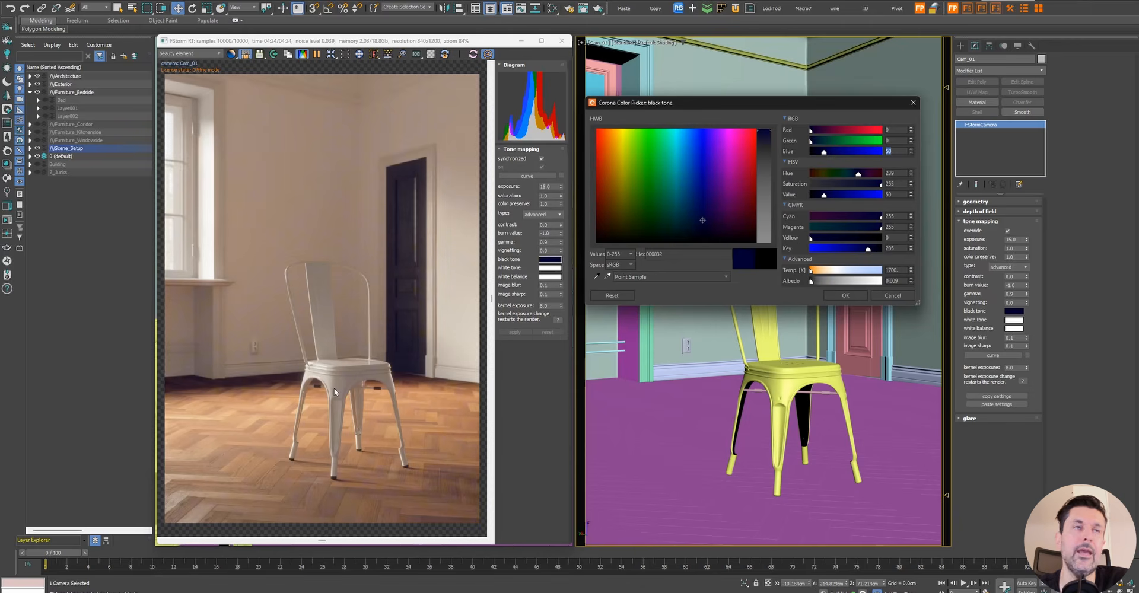
click(846, 296)
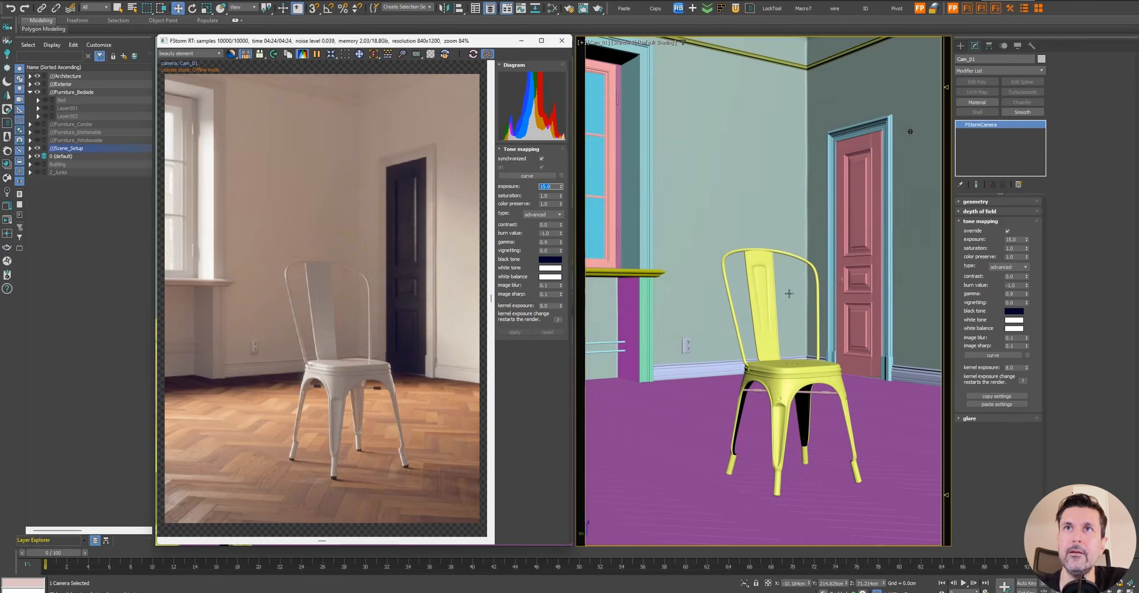
Try a green value of 200 for the white tone colour on the render, and return it to 255
click(551, 269)
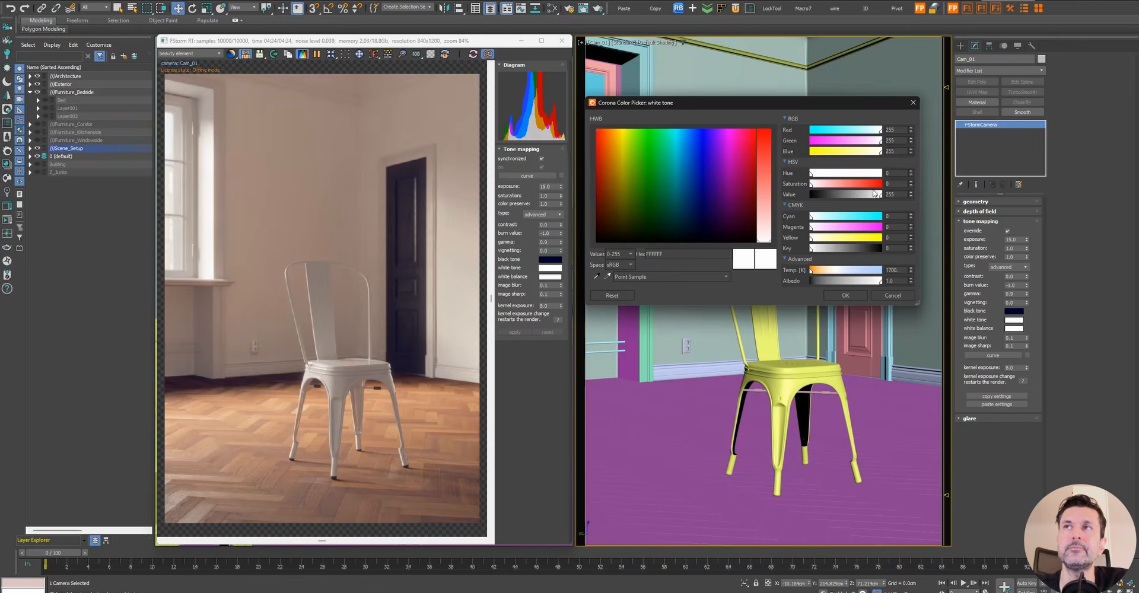
double_click(898, 140)
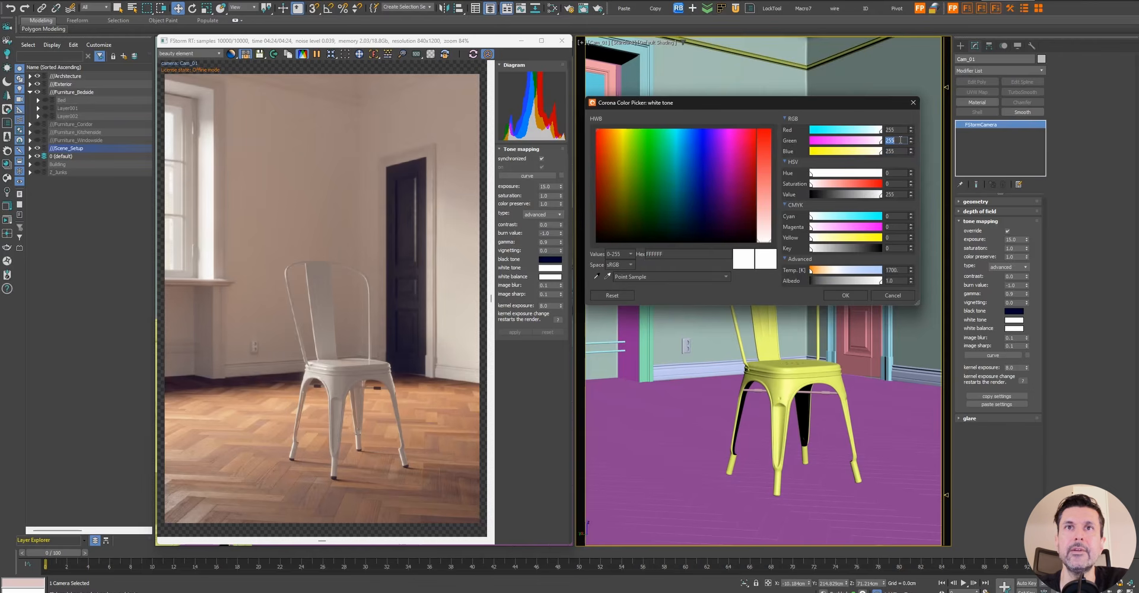
text(200)
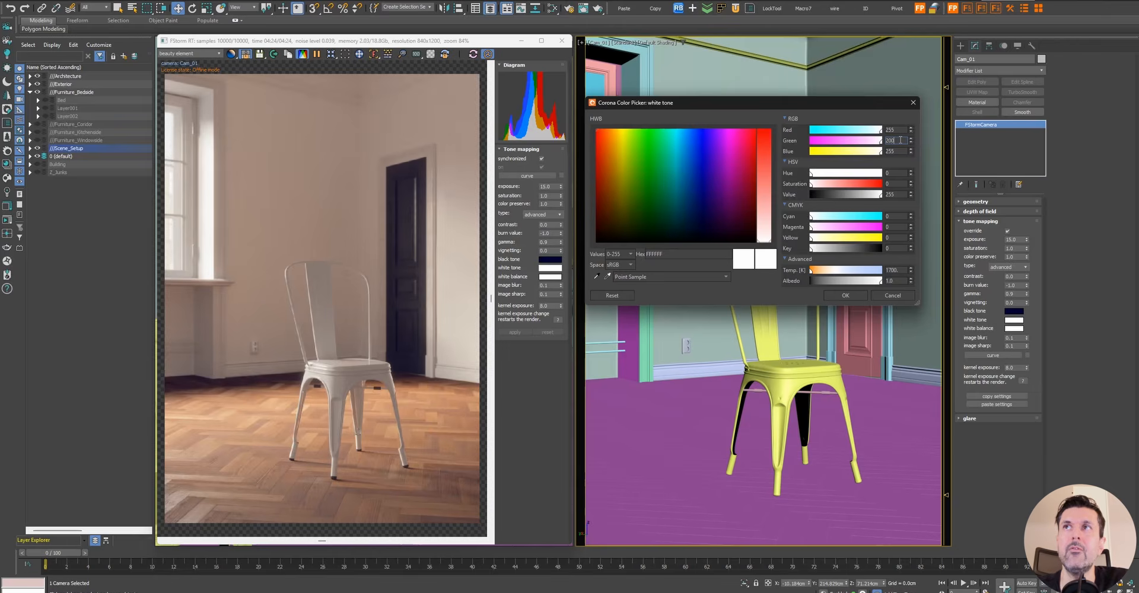
key(Return)
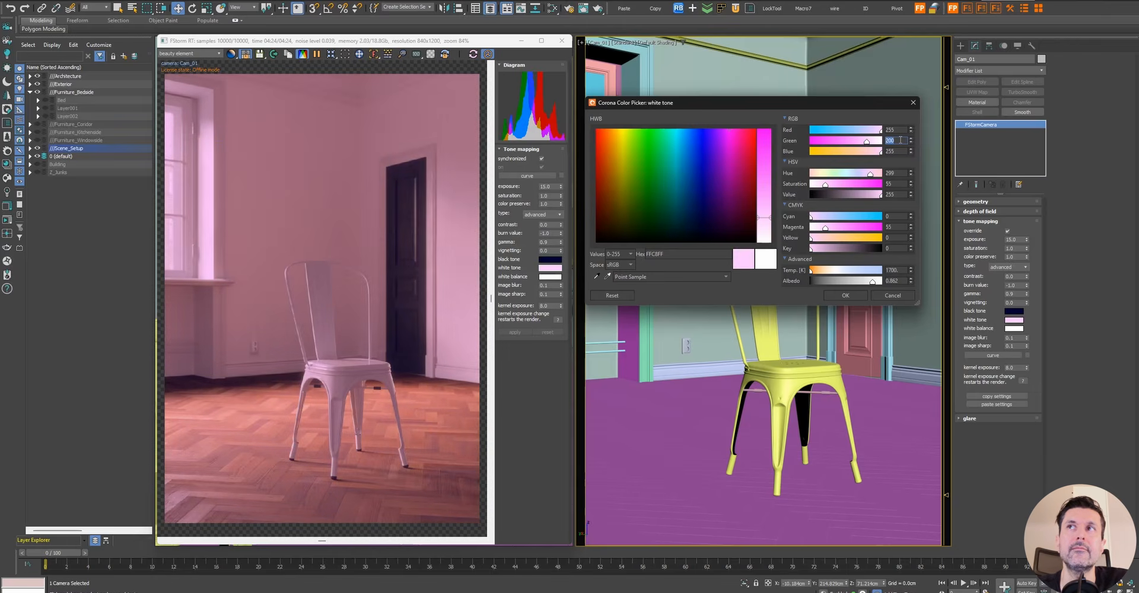
text(255)
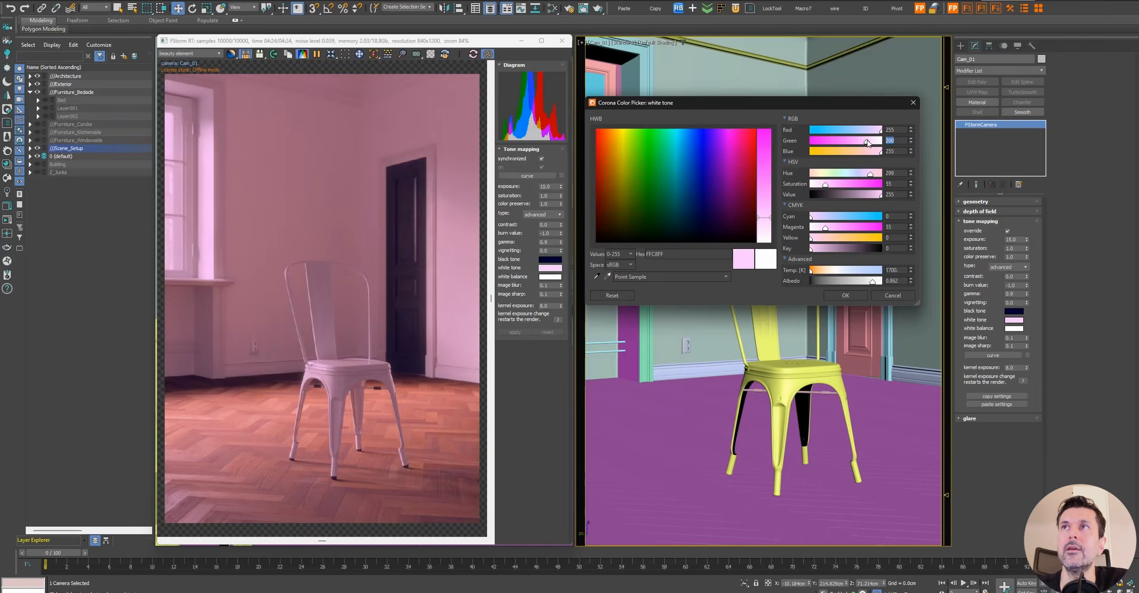
key(Return)
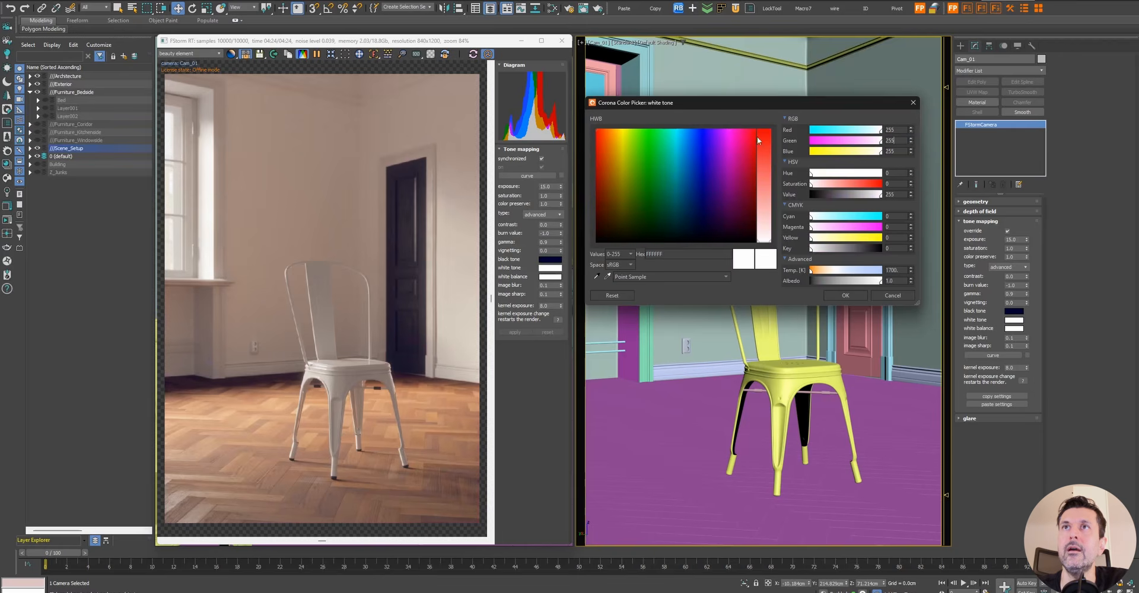
Try freely darkening the white tone, and tint it strongly green by adjusting its temperature, hue and cyan
mouse_move(646, 148)
mouse_down()
mouse_move(646, 162)
mouse_move(643, 139)
mouse_up()
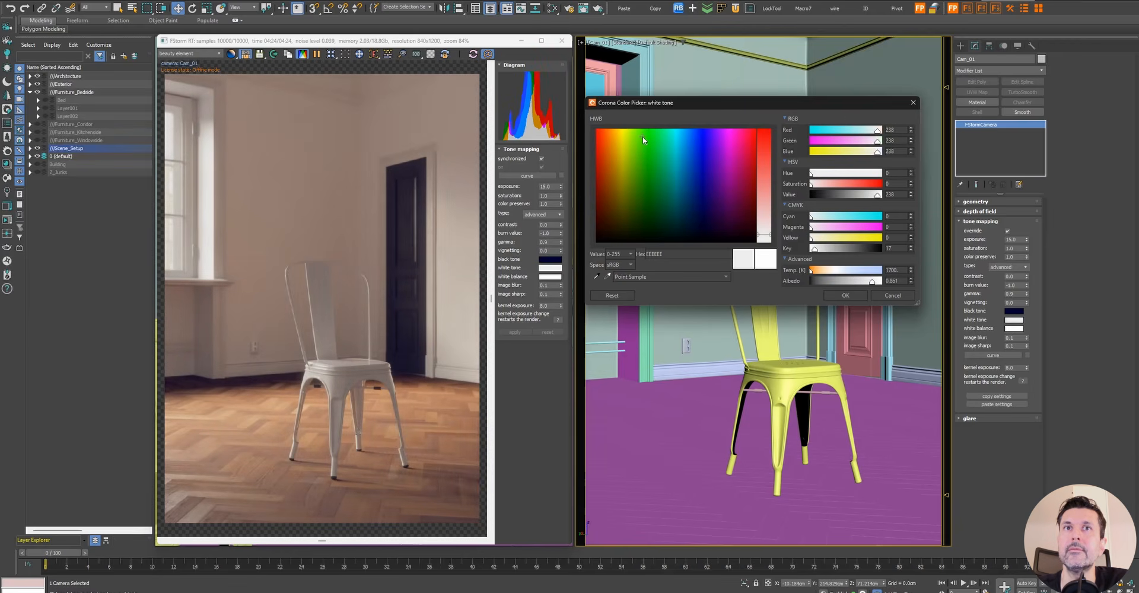
mouse_move(813, 269)
mouse_down()
mouse_move(834, 274)
mouse_move(815, 273)
mouse_up()
click(837, 177)
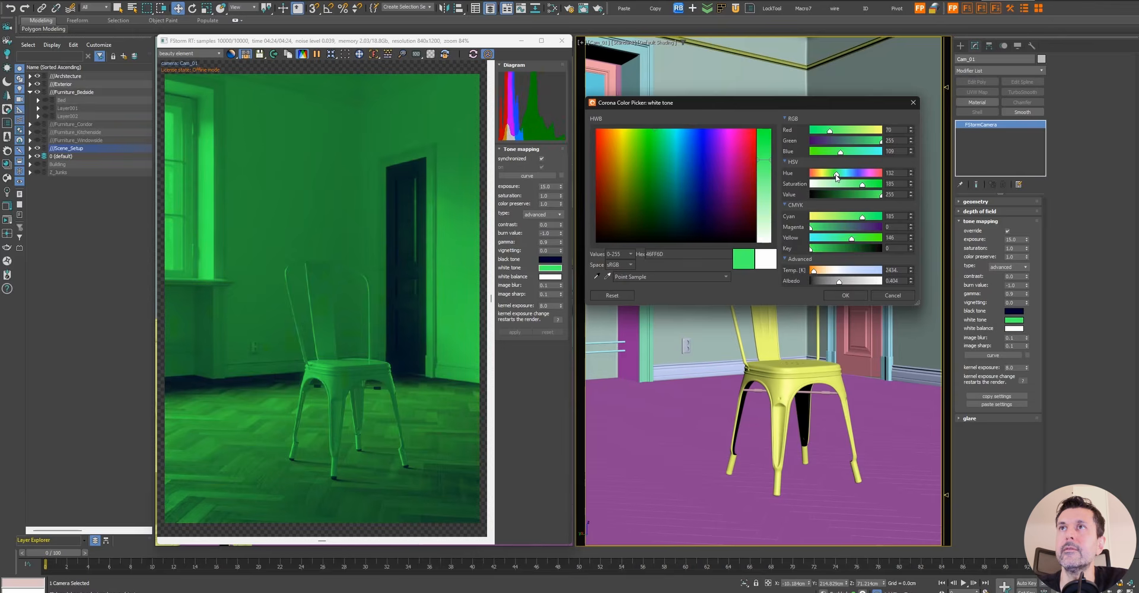
click(871, 217)
drag(871, 217, 885, 217)
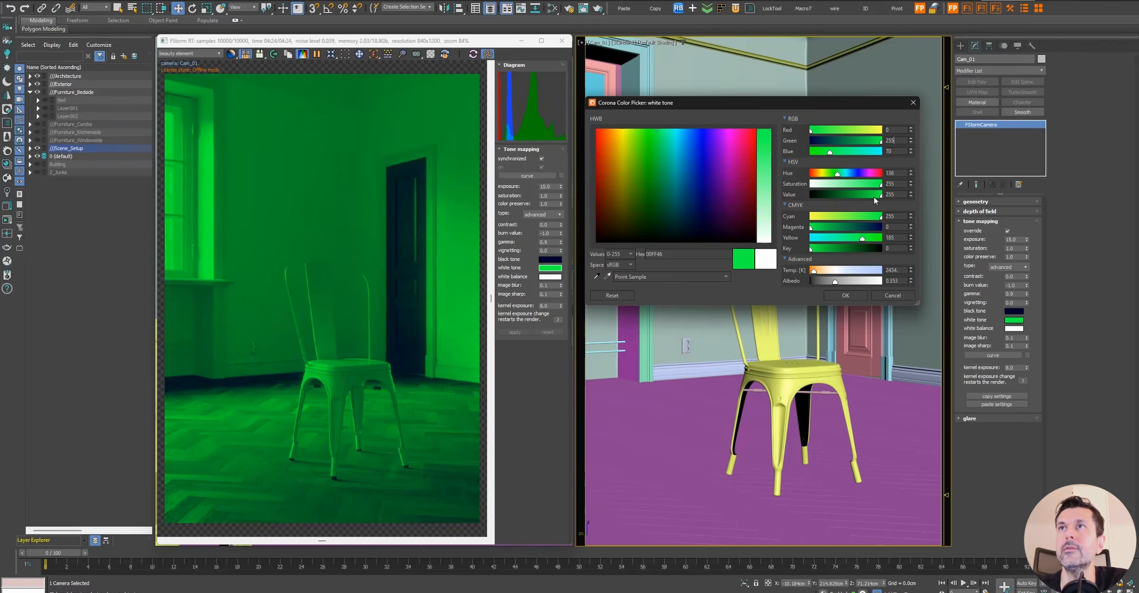
Compare white tone saturation values of 10 and 20 on the render, and set the saturation to 10
double_click(897, 184)
text(10)
key(Return)
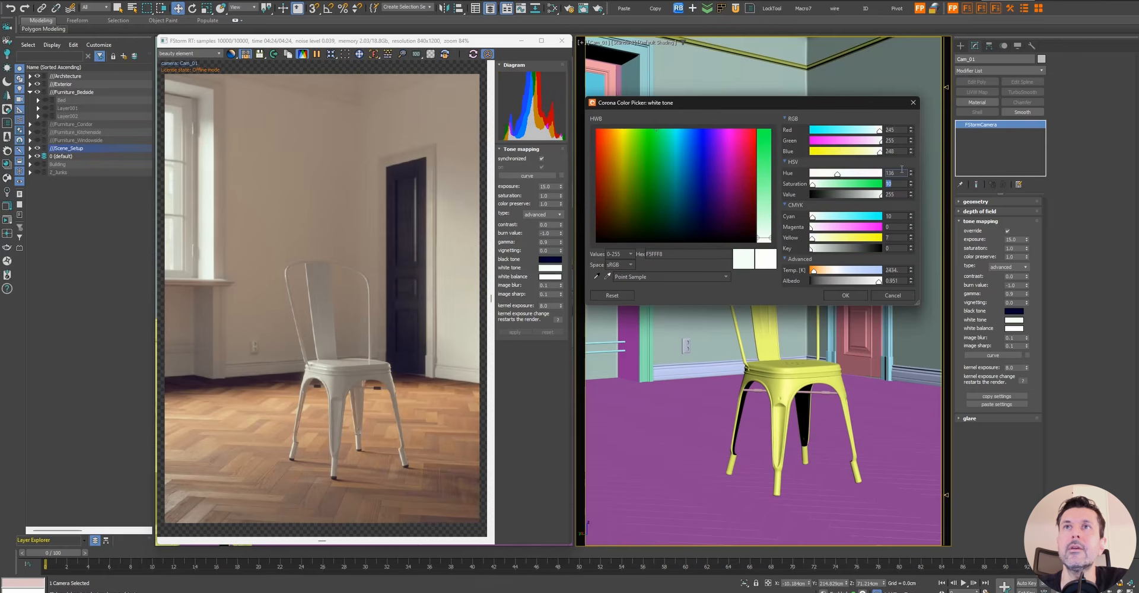
text(20)
key(Return)
text(10)
key(Return)
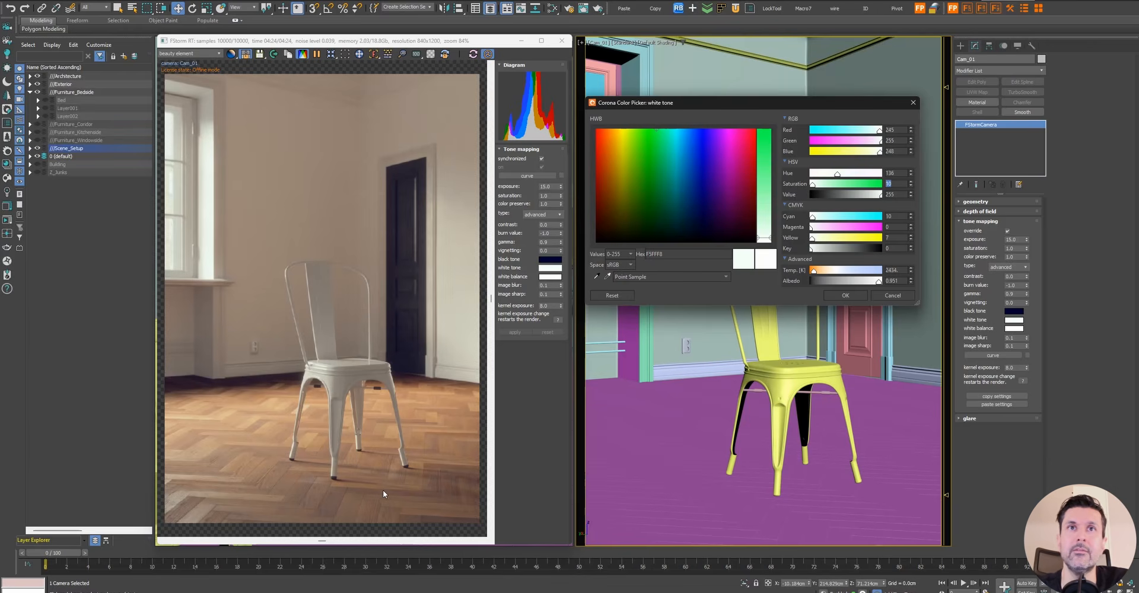
Try the linear tone mapping type on the tinted render, and return the type to advanced
click(539, 219)
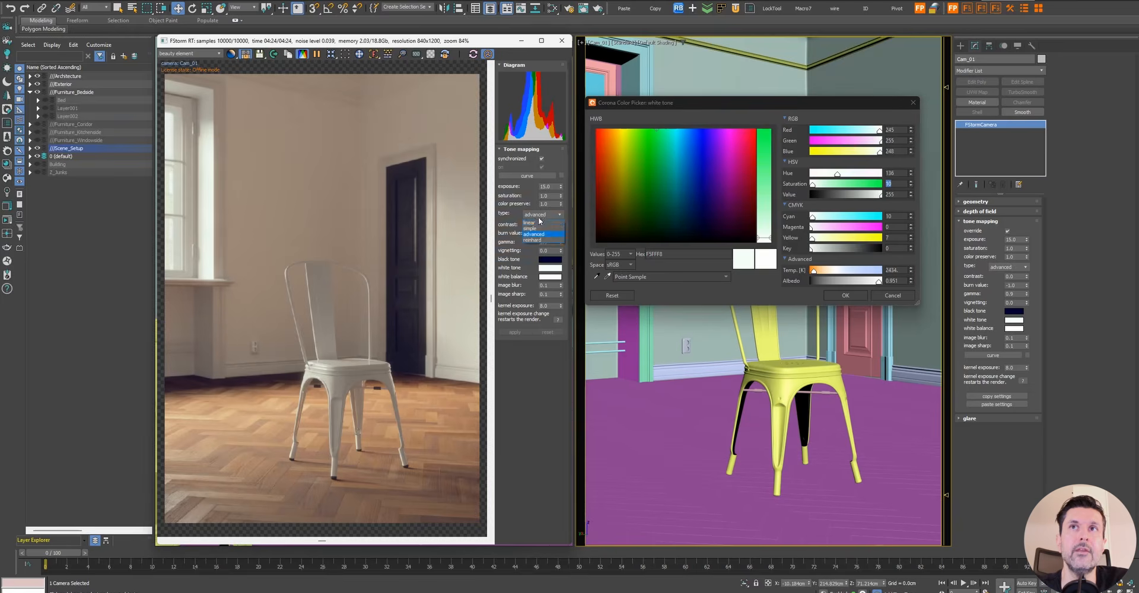
click(540, 223)
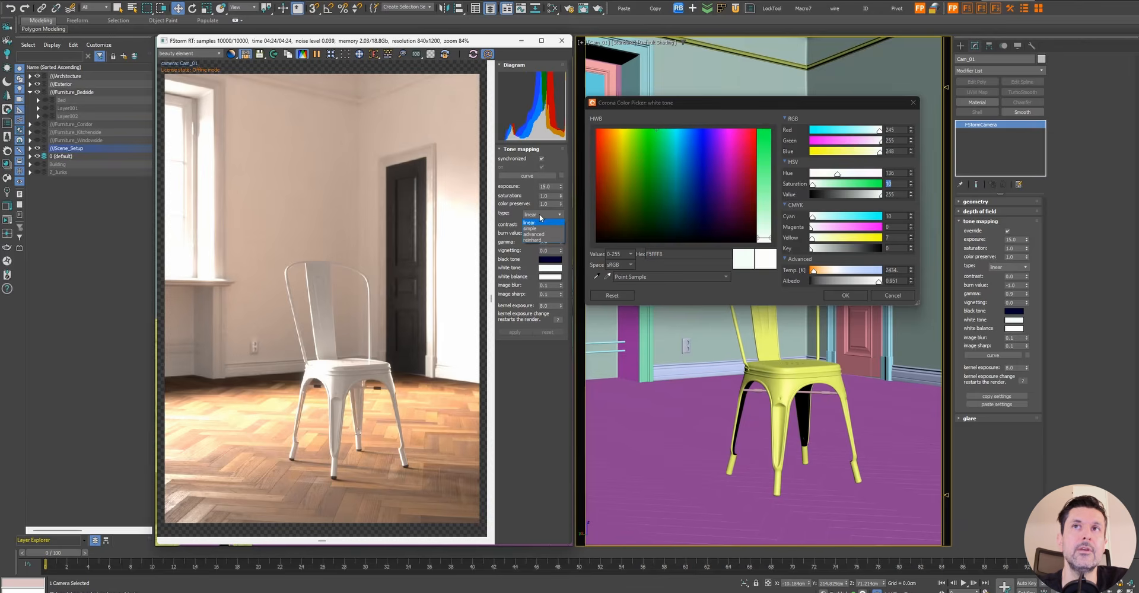
click(533, 234)
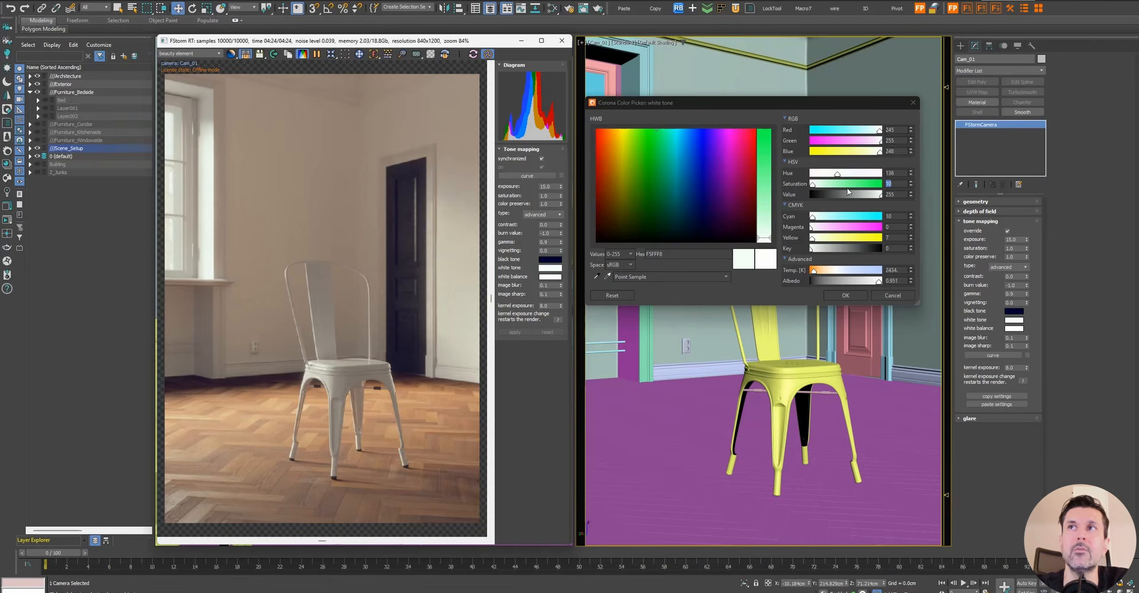
Return the white tone's saturation to 0, and reset the black tone colour to hex 000000
drag(816, 186, 776, 184)
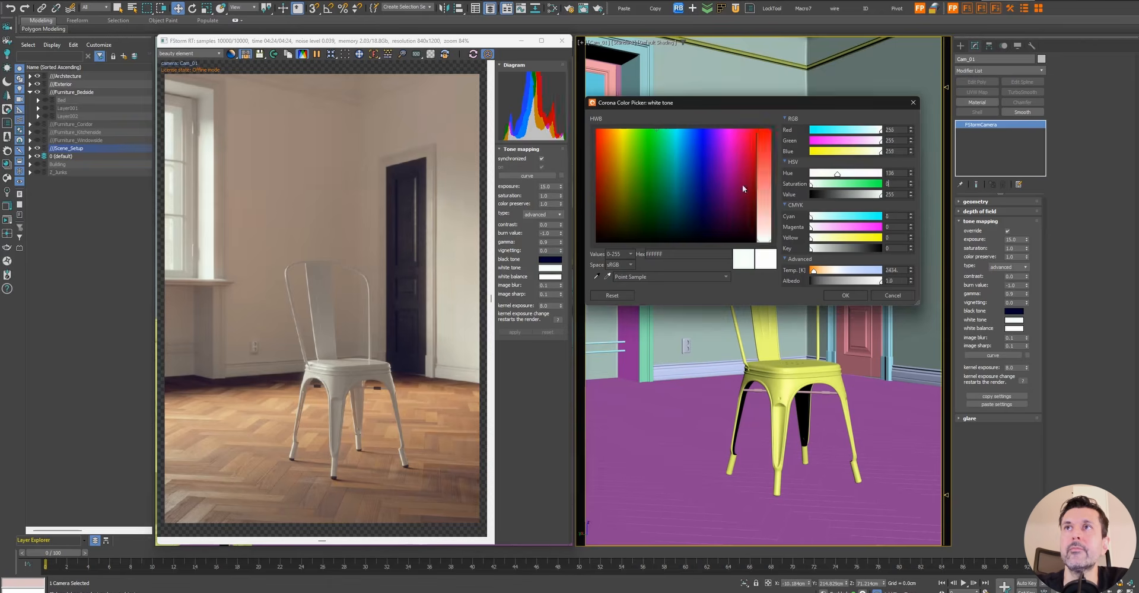
click(877, 297)
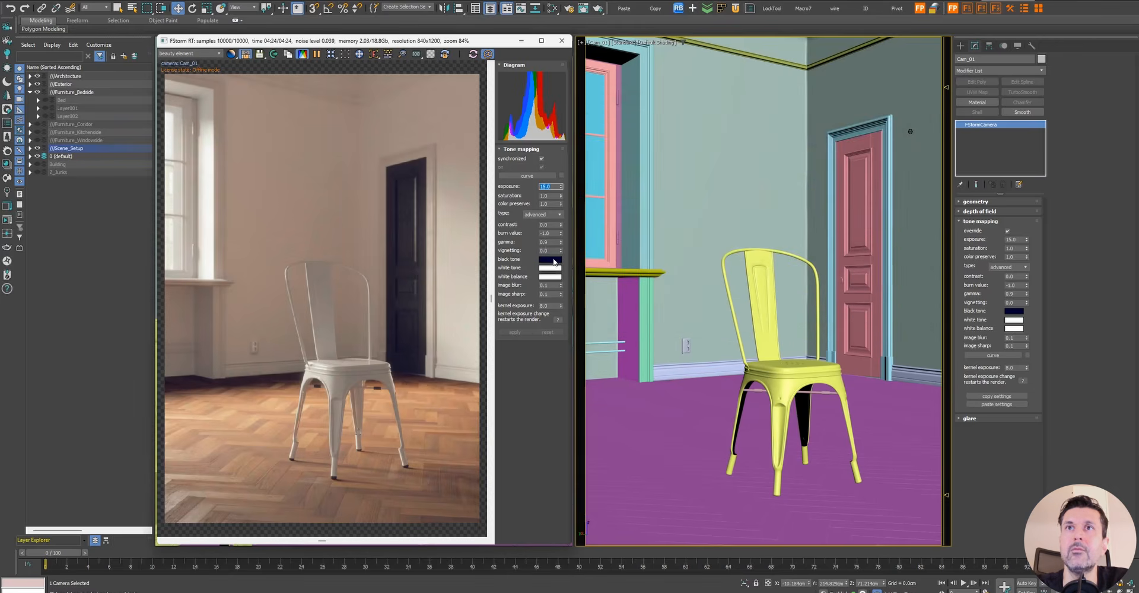
click(550, 259)
text(000000)
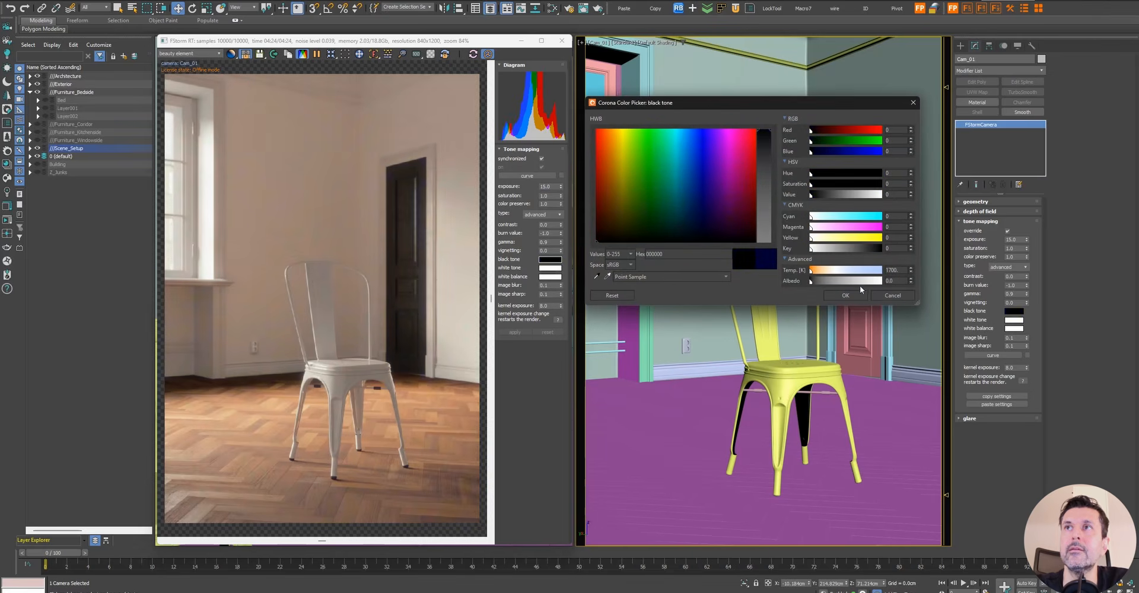
click(858, 293)
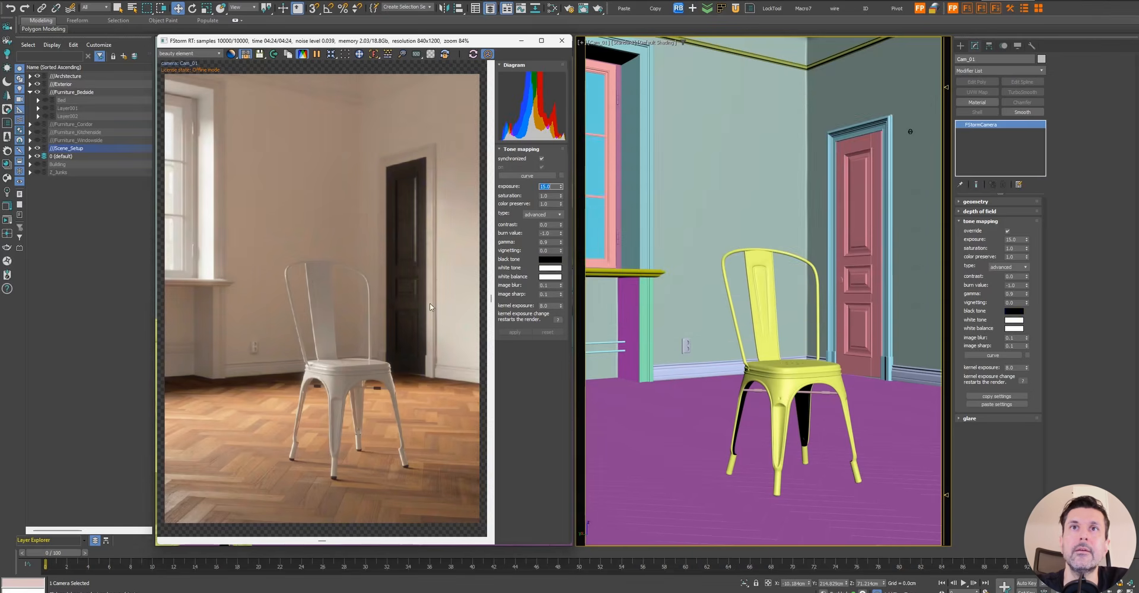
Try a bluish white balance temperature colour of about hex C9DDFF on the render, and cancel the change
click(550, 277)
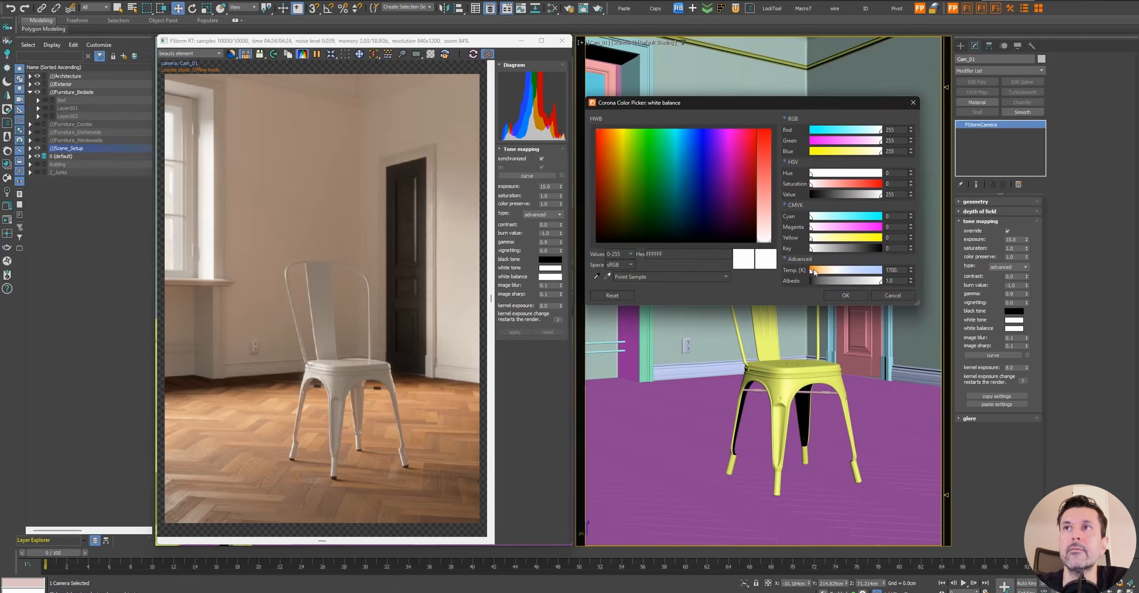
drag(809, 272, 856, 277)
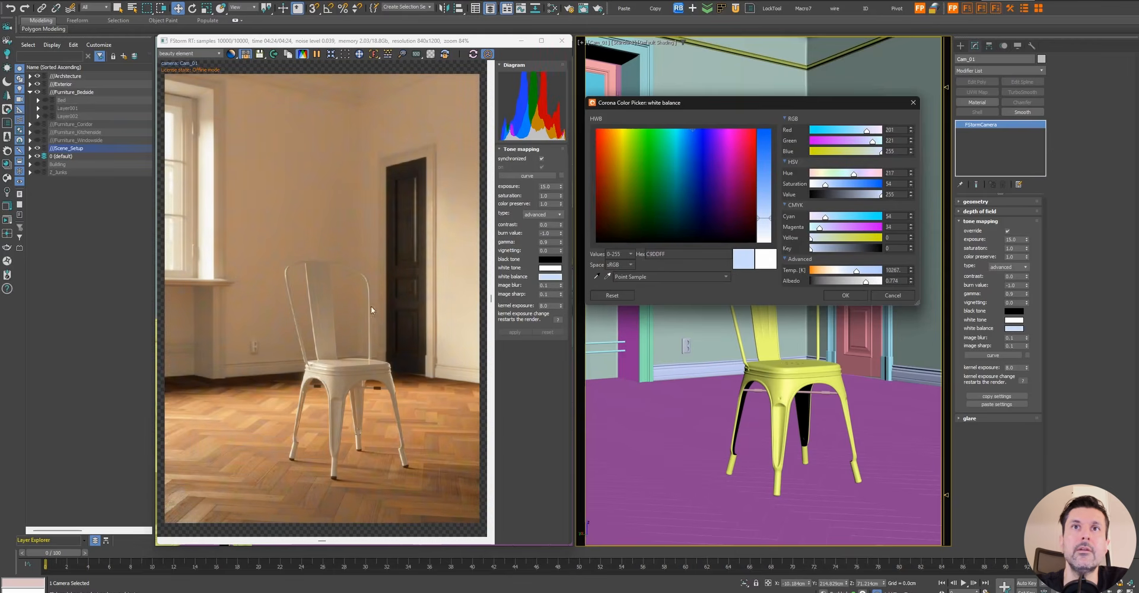
click(891, 295)
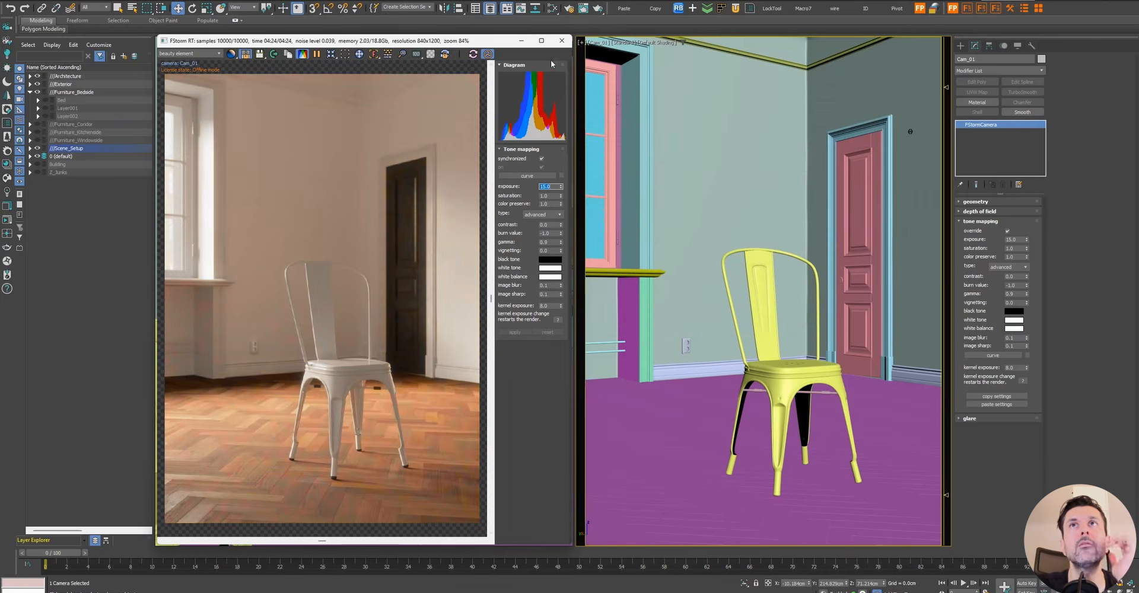
Widen the render window, set the image blur to 1, and examine the chair seat and legs up close
drag(571, 52, 613, 53)
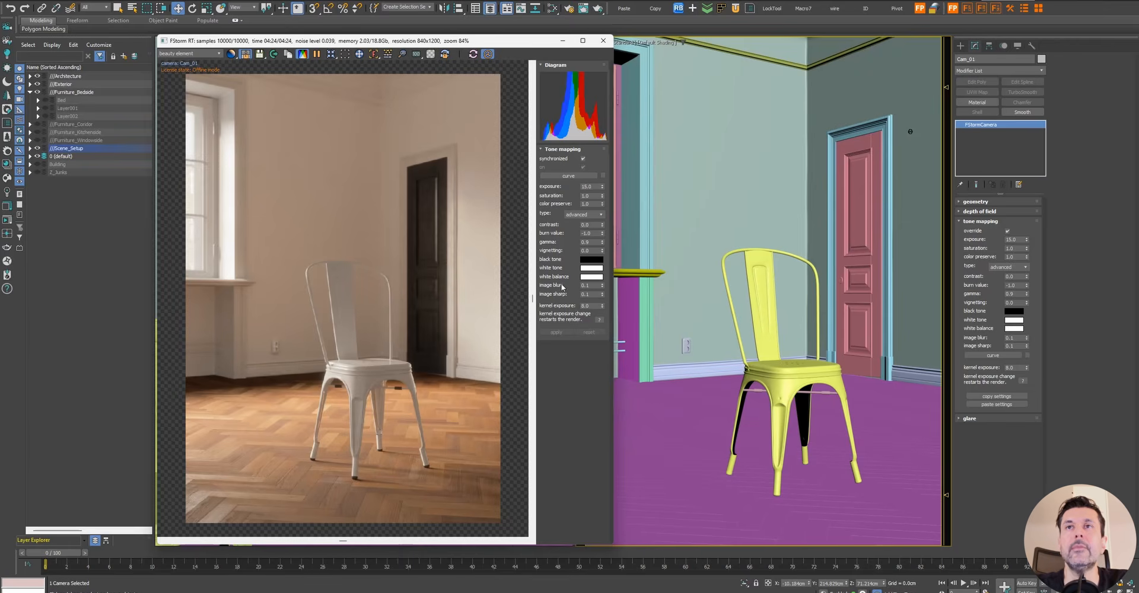
double_click(591, 286)
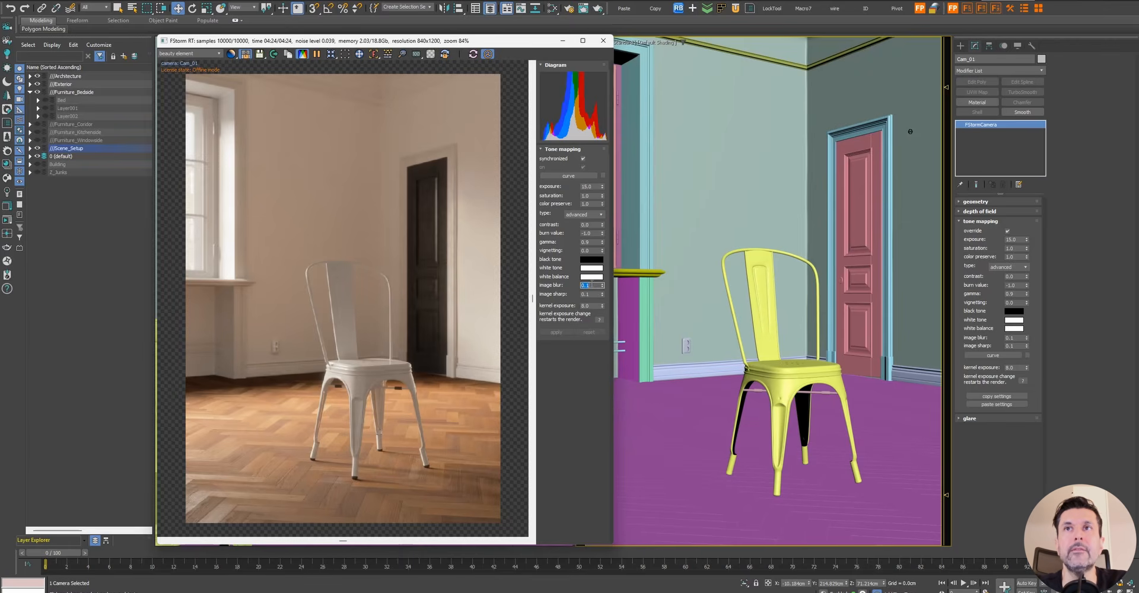
text(1)
key(Return)
scroll(310, 360, up, 5)
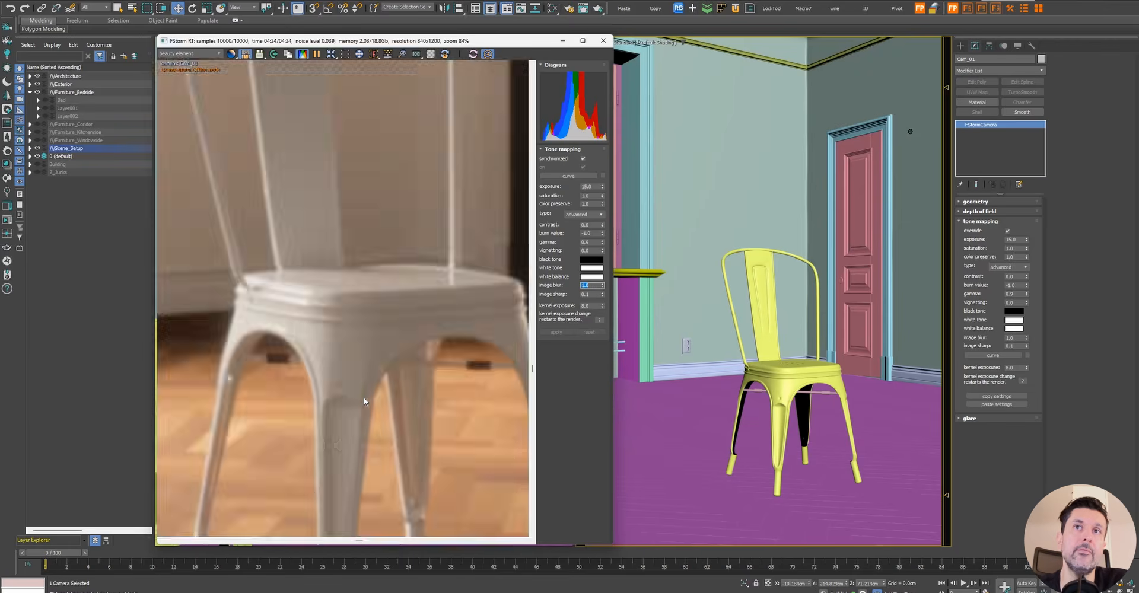
Try an image sharp value of 0.9 and examine the chair in the full render
scroll(331, 330, down, 3)
double_click(595, 294)
text(1)
scroll(318, 155, down, 3)
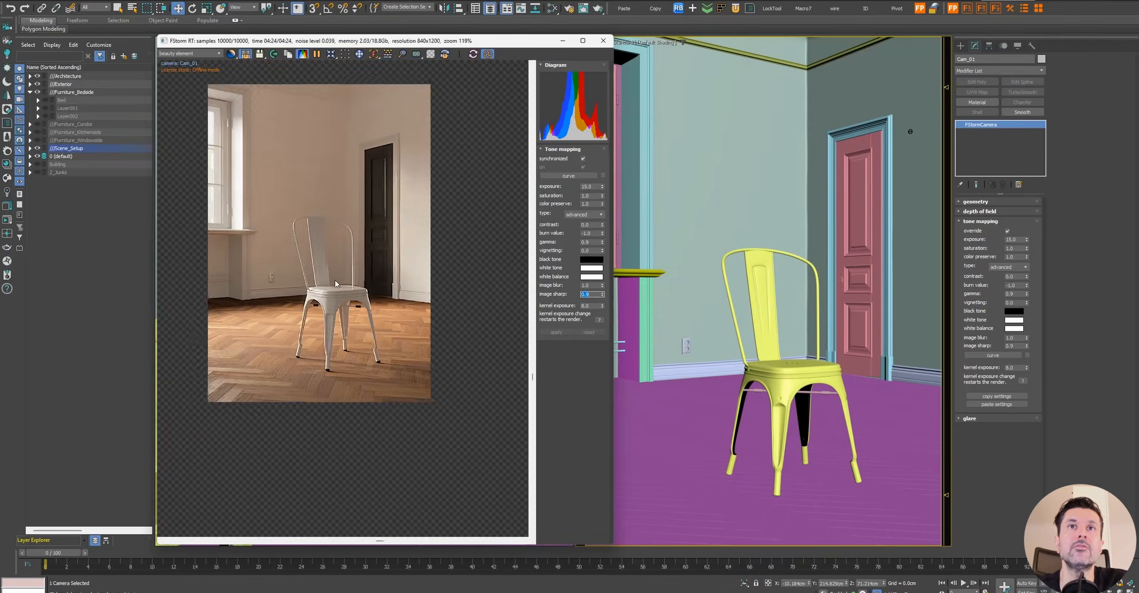
scroll(331, 60, up, 2)
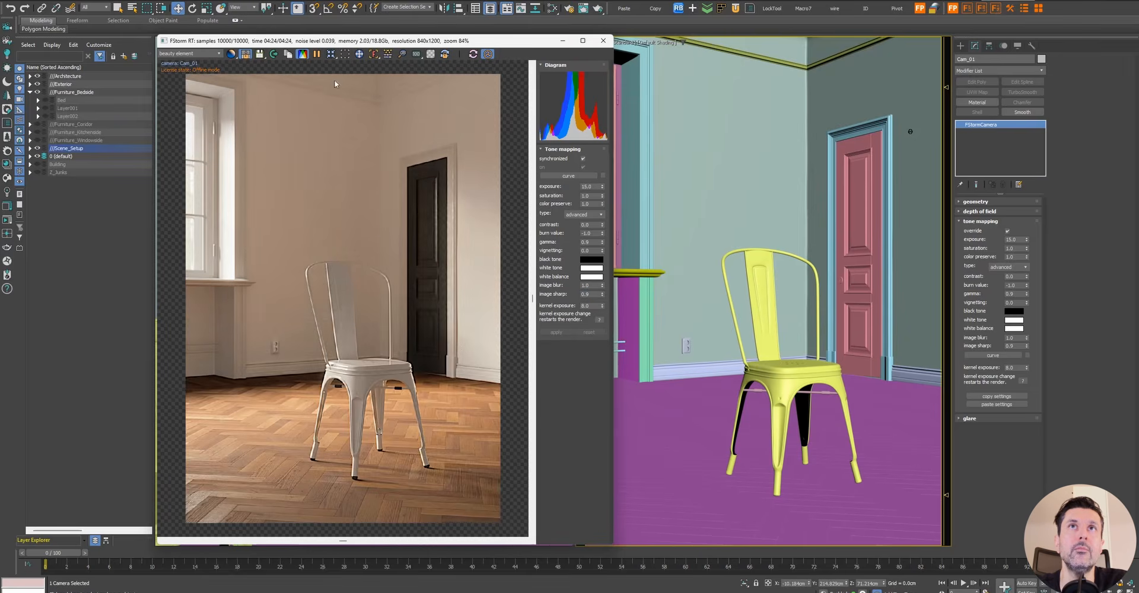
Try image sharp at 0.3 and image blur at 0.3, and inspect the chair up close
double_click(593, 294)
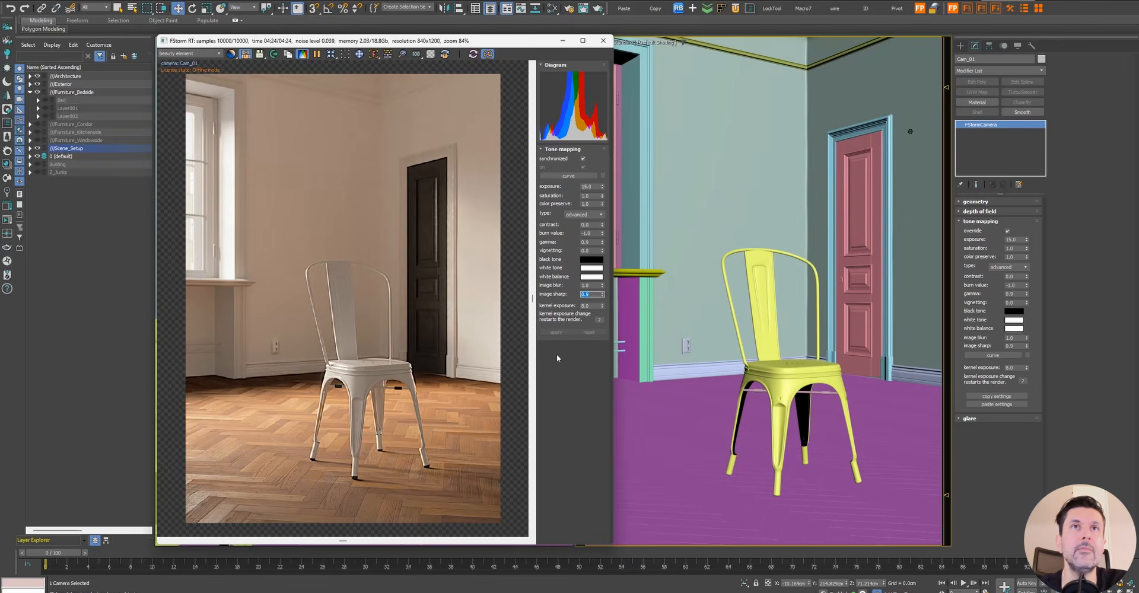
text(0.3)
key(Return)
double_click(590, 285)
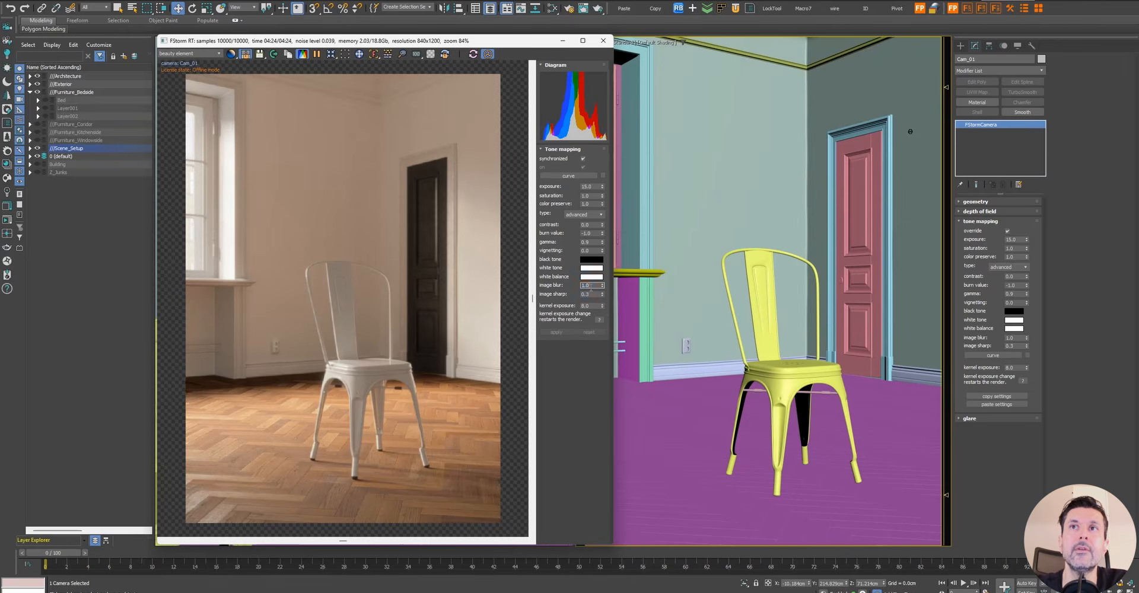
scroll(331, 389, up, 6)
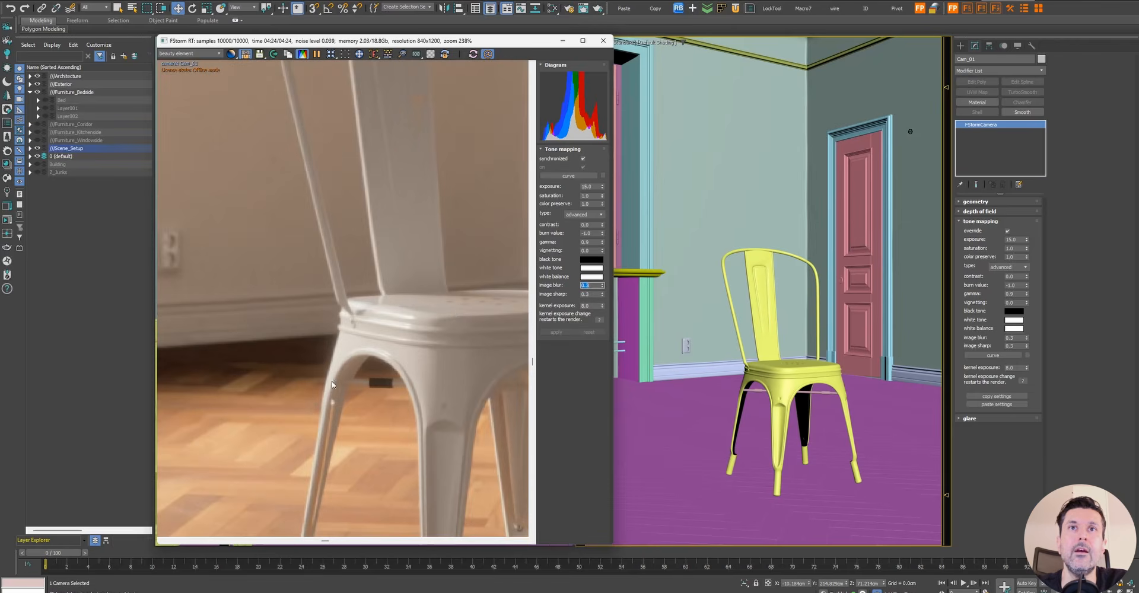
Set the image blur to 0.15 and check the chair's edges in close-up
double_click(596, 295)
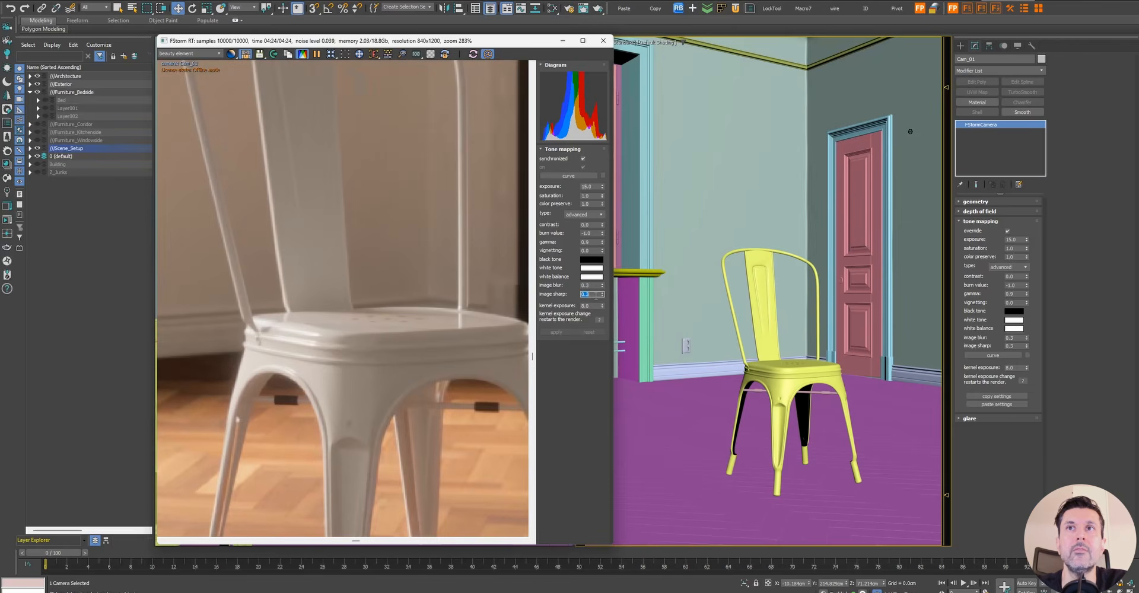
double_click(594, 286)
text(0.15)
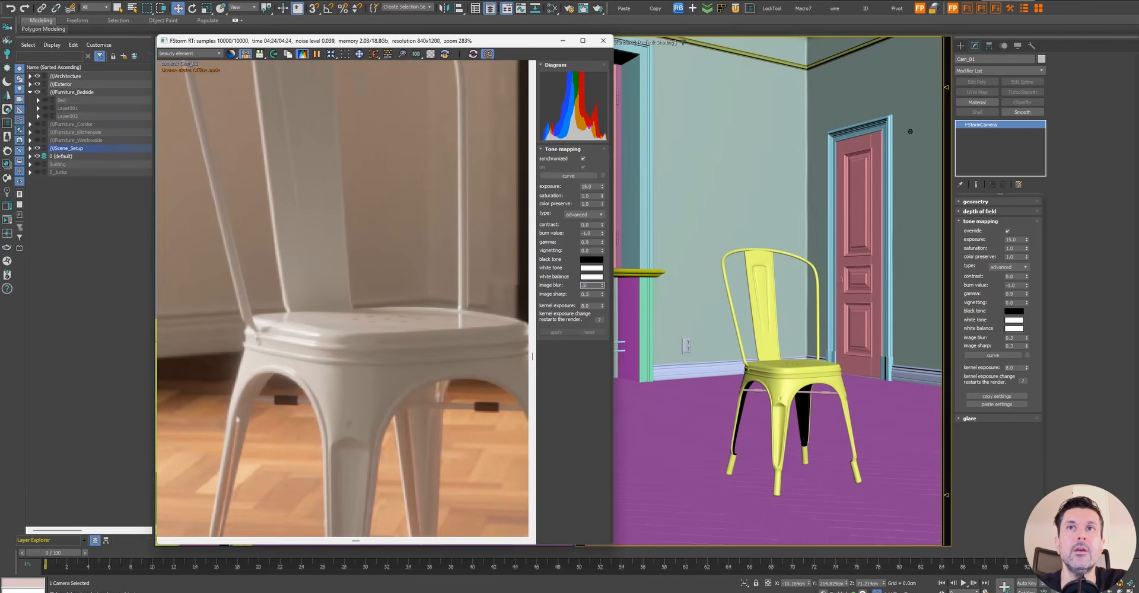
key(Return)
scroll(451, 275, down, 5)
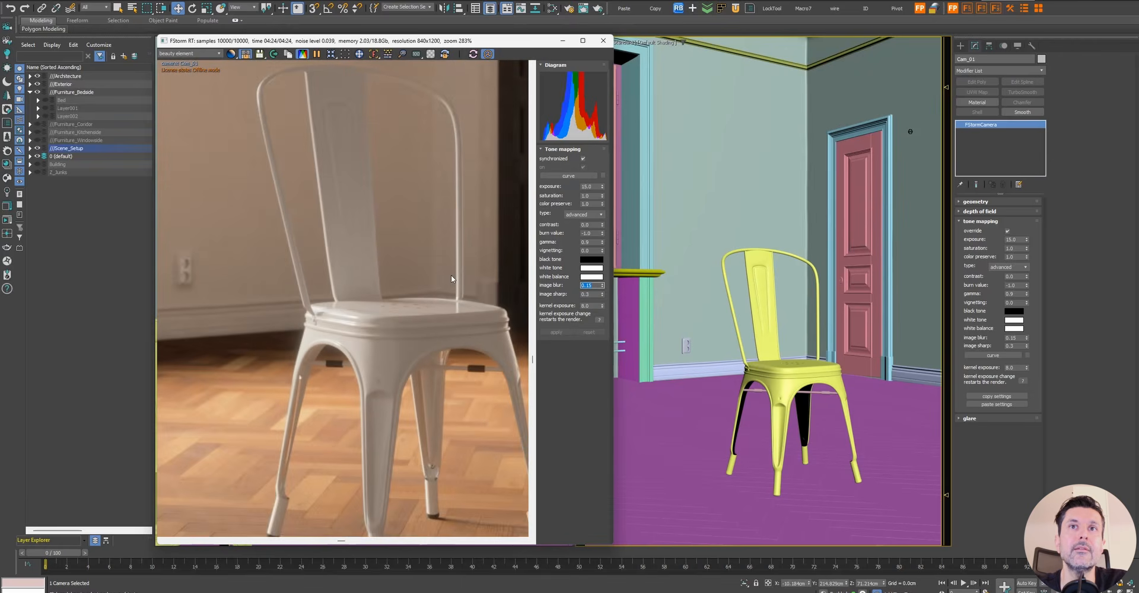
Set the image sharp value to 0.25 and compare the chair in close-up and in the full render
double_click(590, 293)
text(.25)
key(Return)
scroll(367, 295, down, 4)
middle_drag(385, 278, 362, 290)
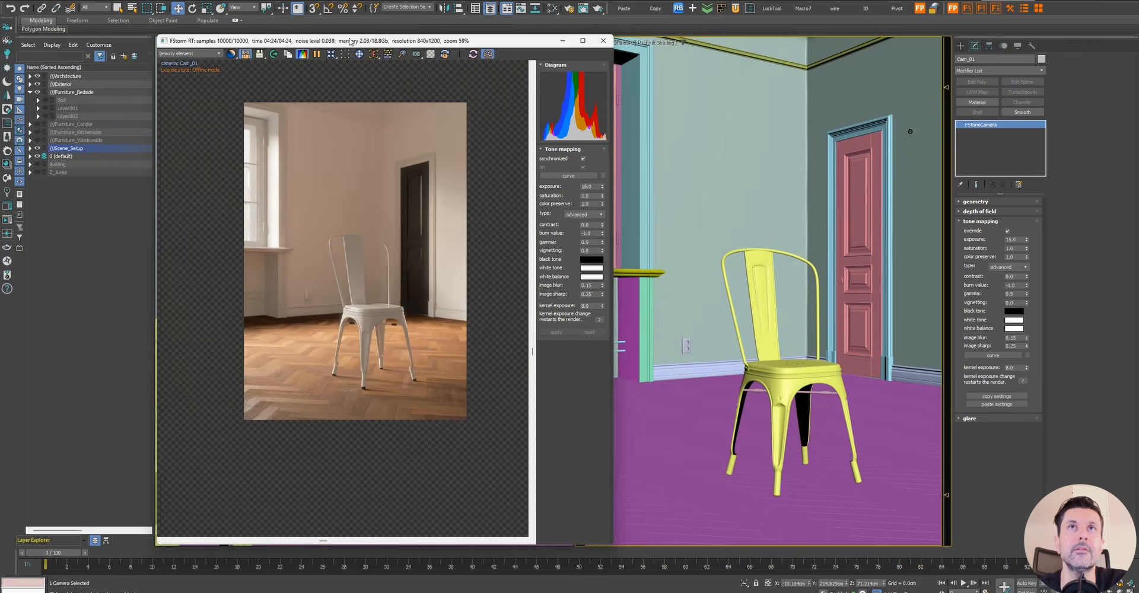
click(332, 55)
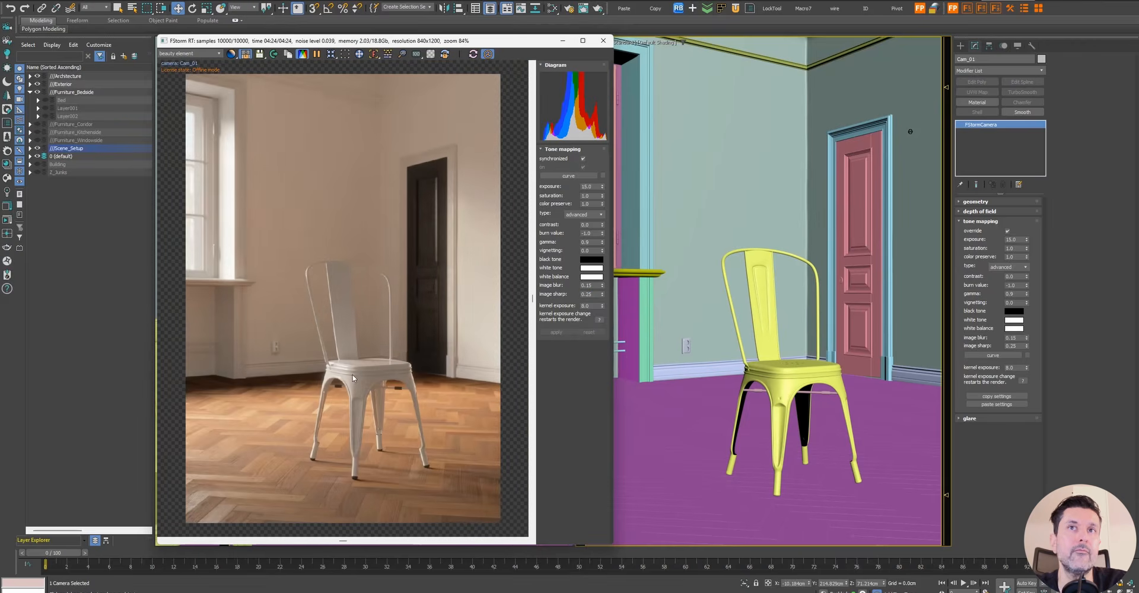
scroll(358, 369, up, 8)
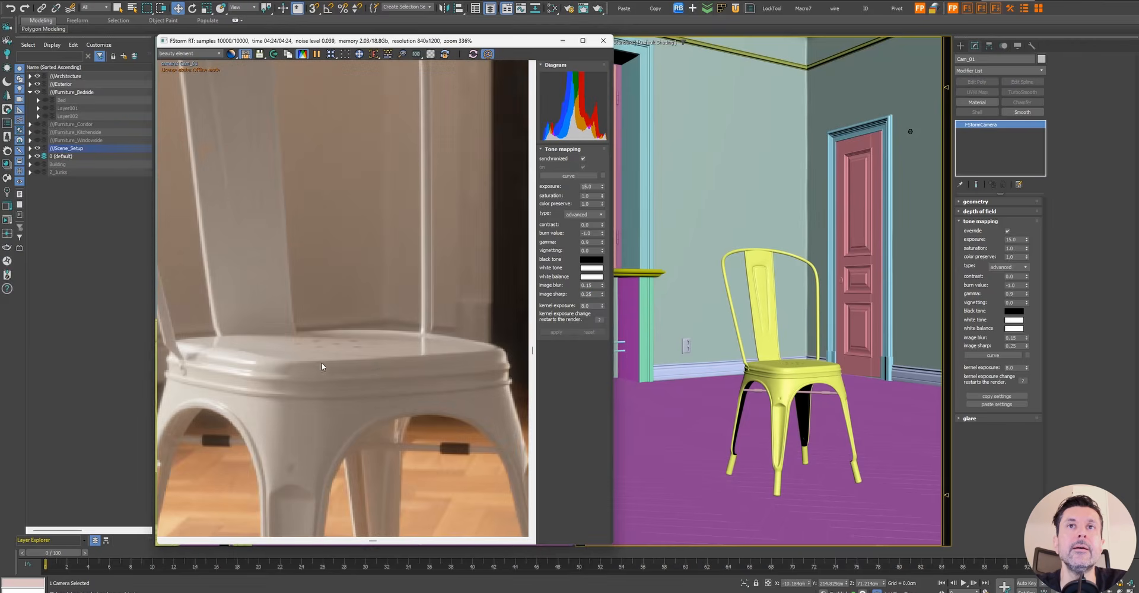
scroll(359, 343, down, 3)
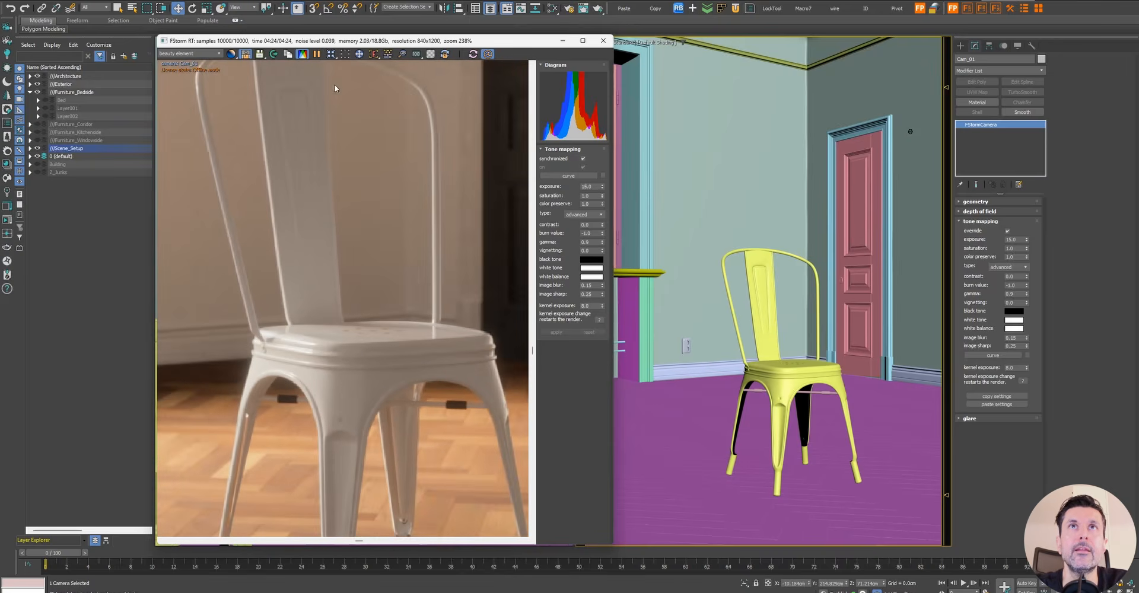
click(332, 55)
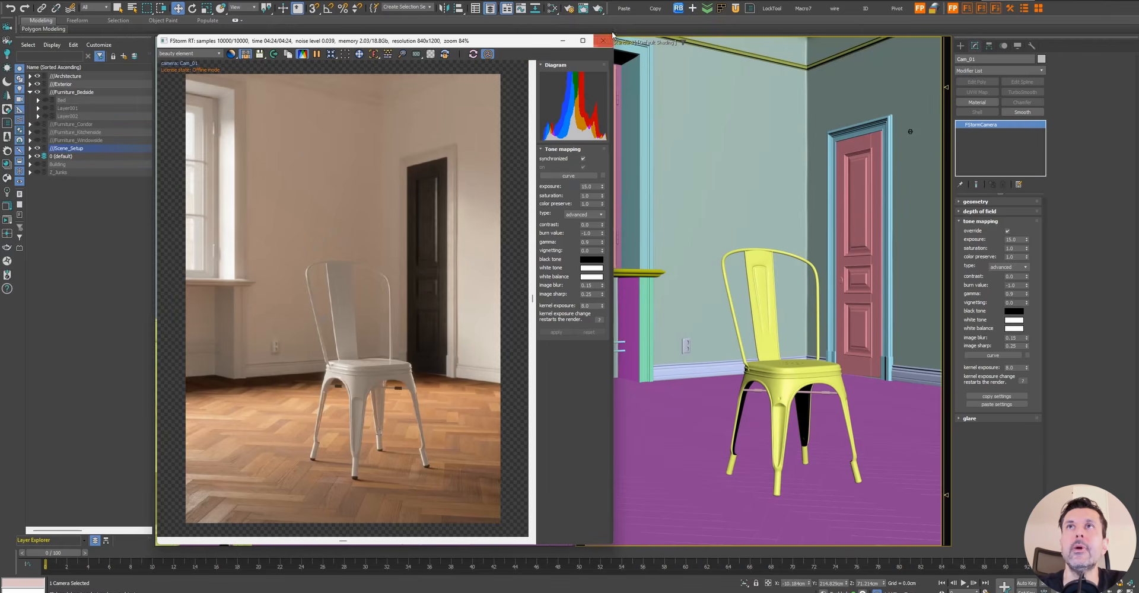
Open the render setup dialog and place it beside the render window
click(568, 7)
drag(642, 55, 680, 55)
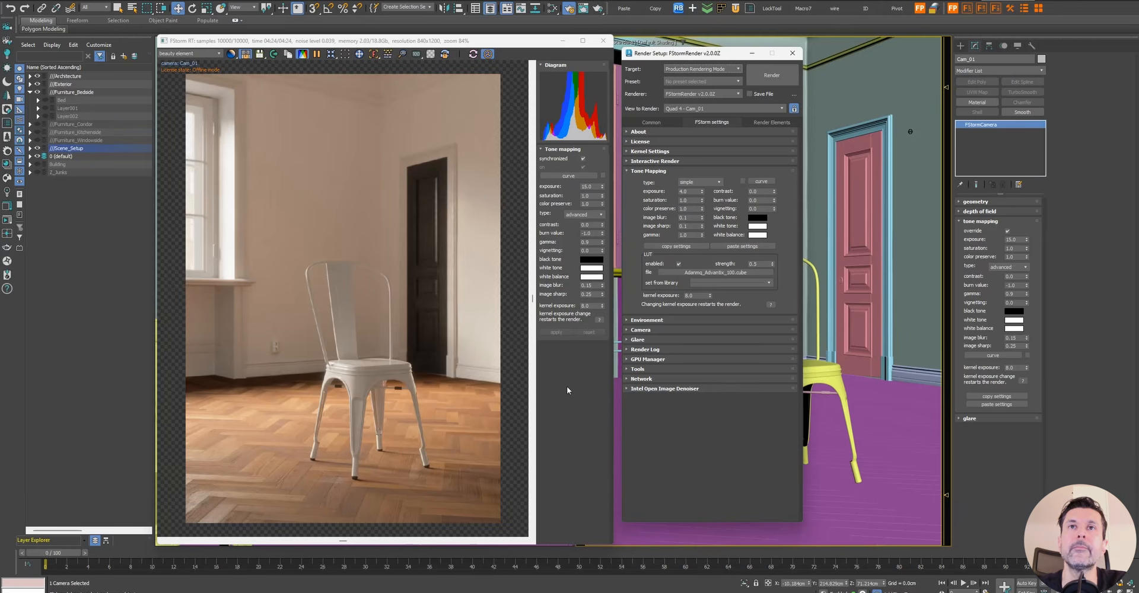
Try a tone mapping exposure of 100 on the render, and return the exposure to 15
double_click(594, 187)
text(1)
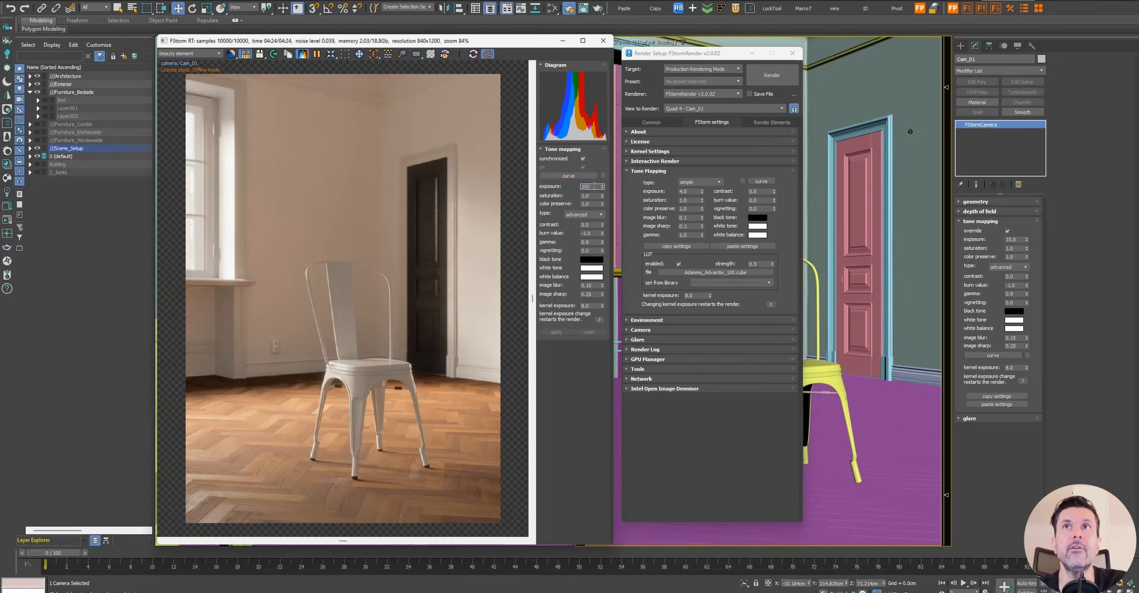
text(00)
key(Return)
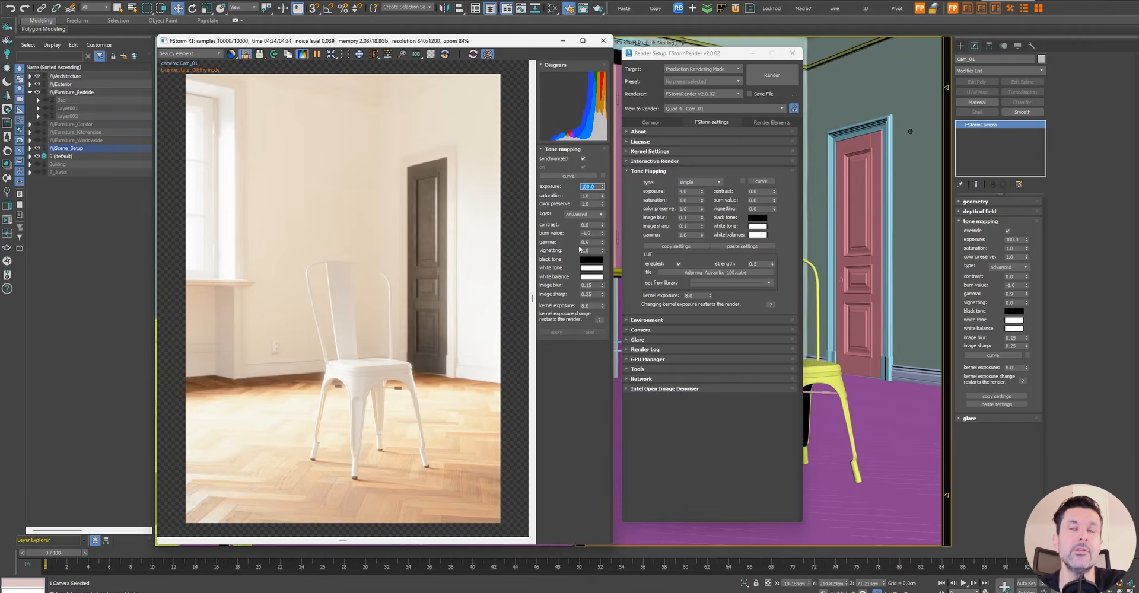
text(15)
key(Return)
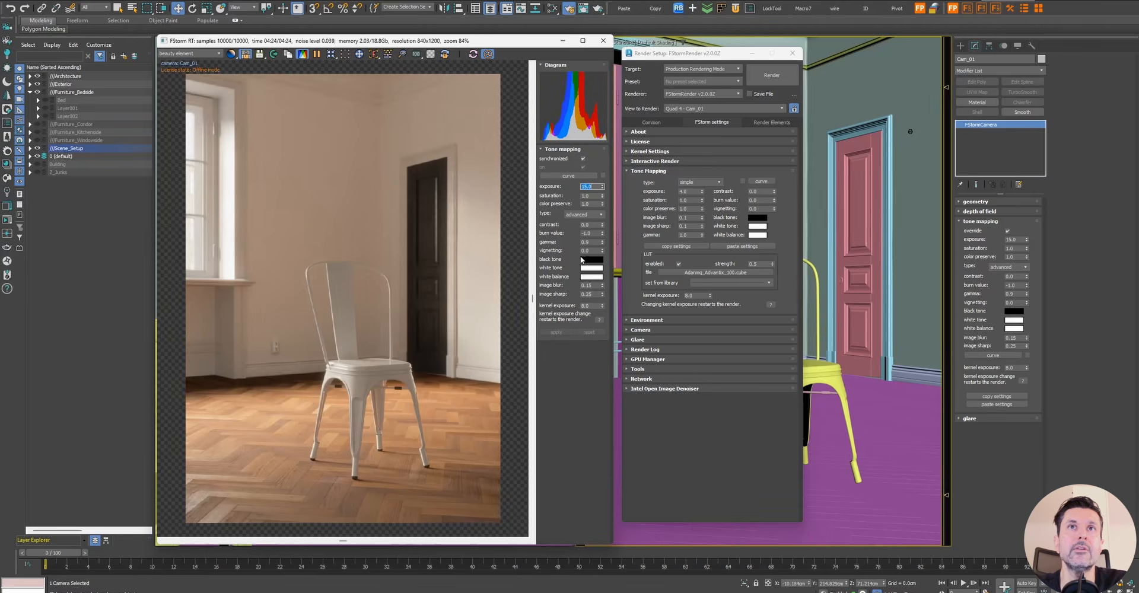
Try kernel exposure values of 0.1 and 1 on the restarted render
double_click(587, 306)
text(.1)
key(Return)
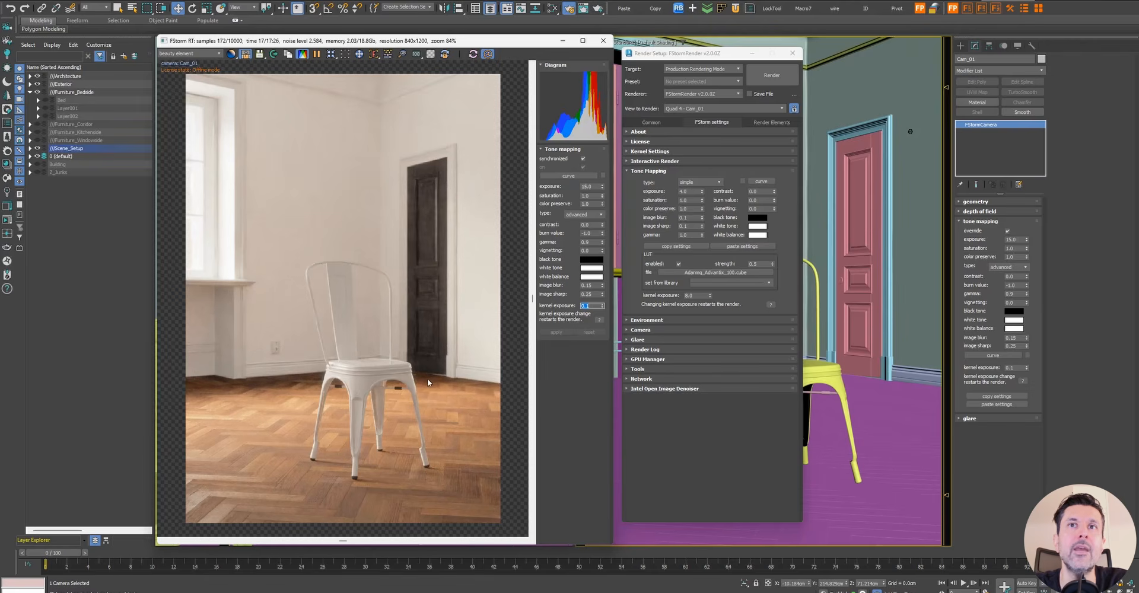
text(1)
key(Return)
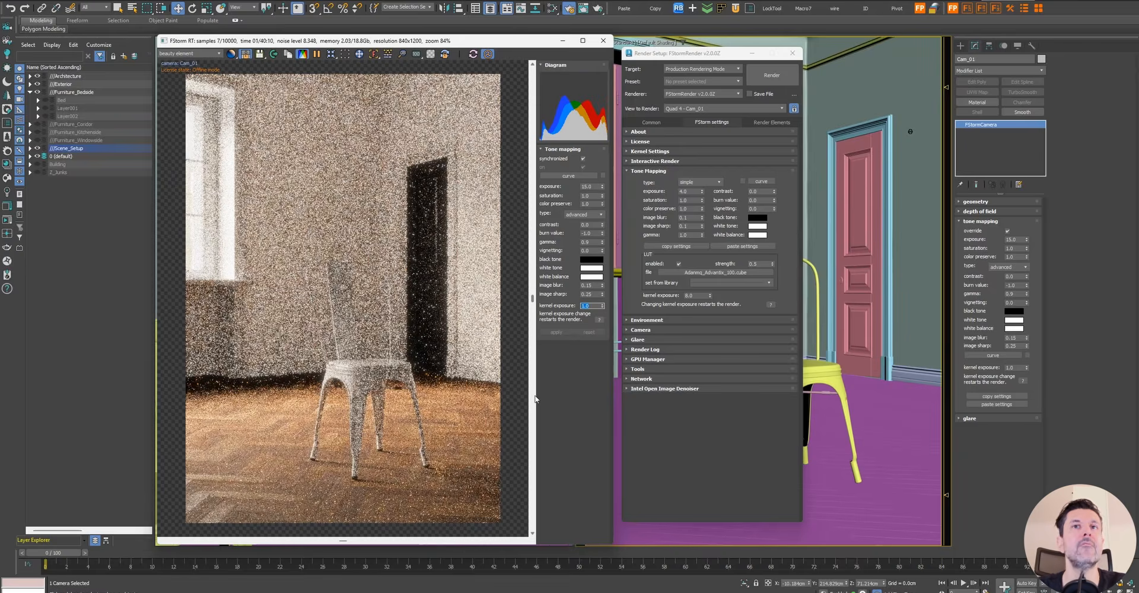
Compare kernel exposures of 15, 5 and 1, and set the kernel exposure to 10
text(15)
key(Return)
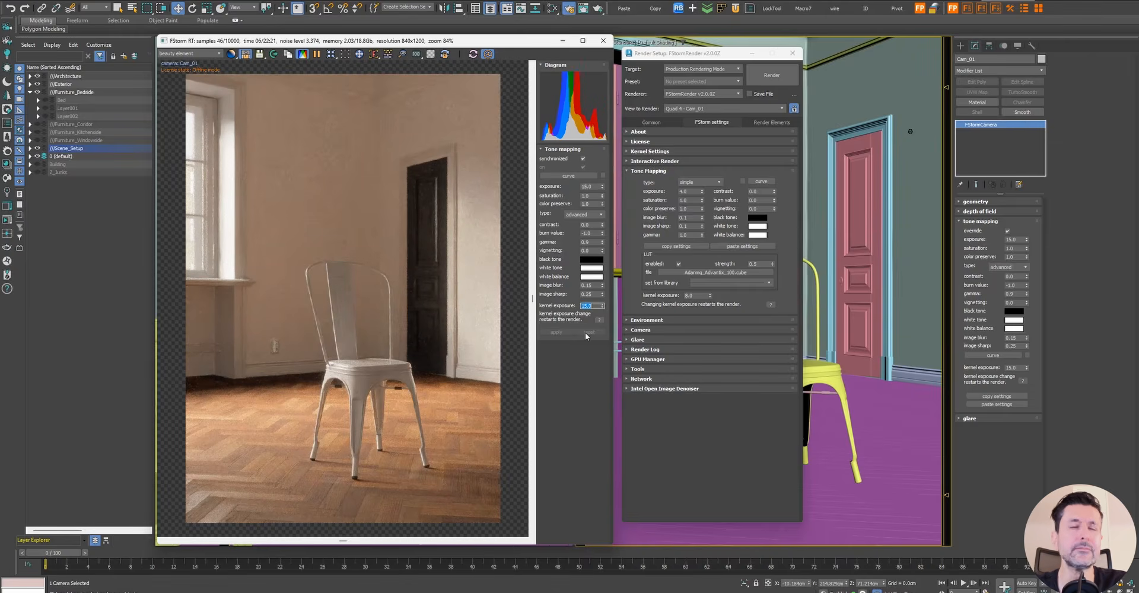
text(5)
key(Return)
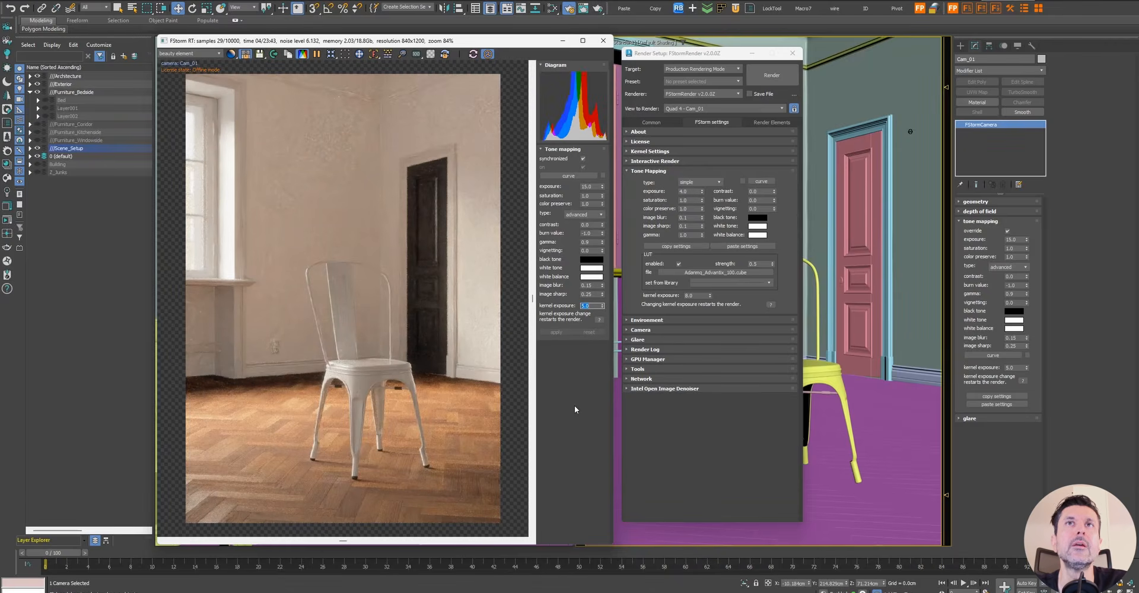
text(1)
key(Return)
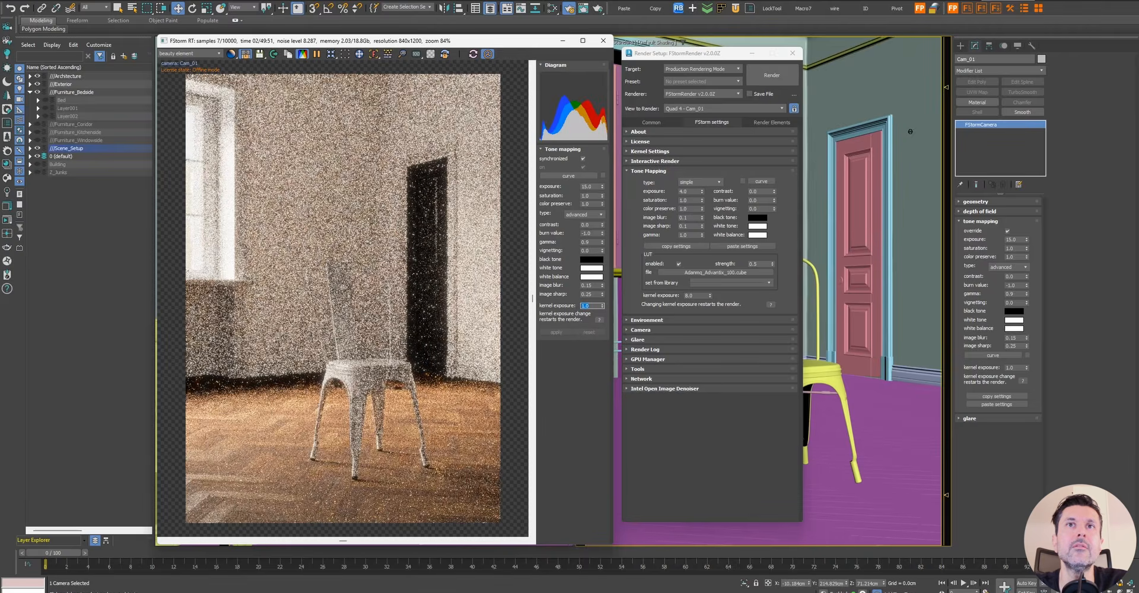
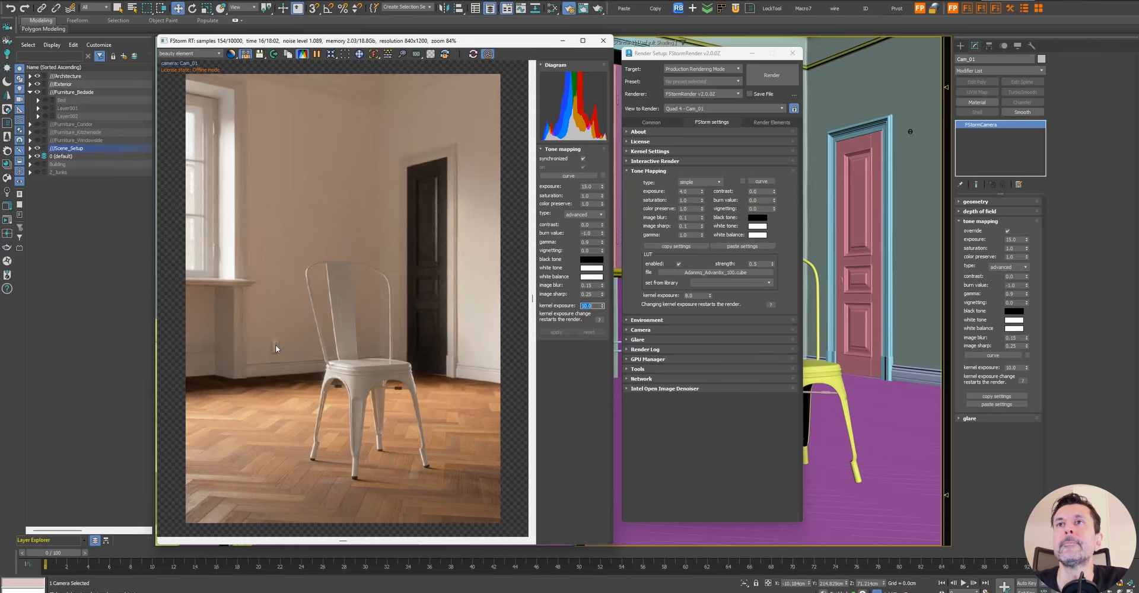
Compare the render with the LUT disabled and enabled again, and narrow the render window
click(678, 264)
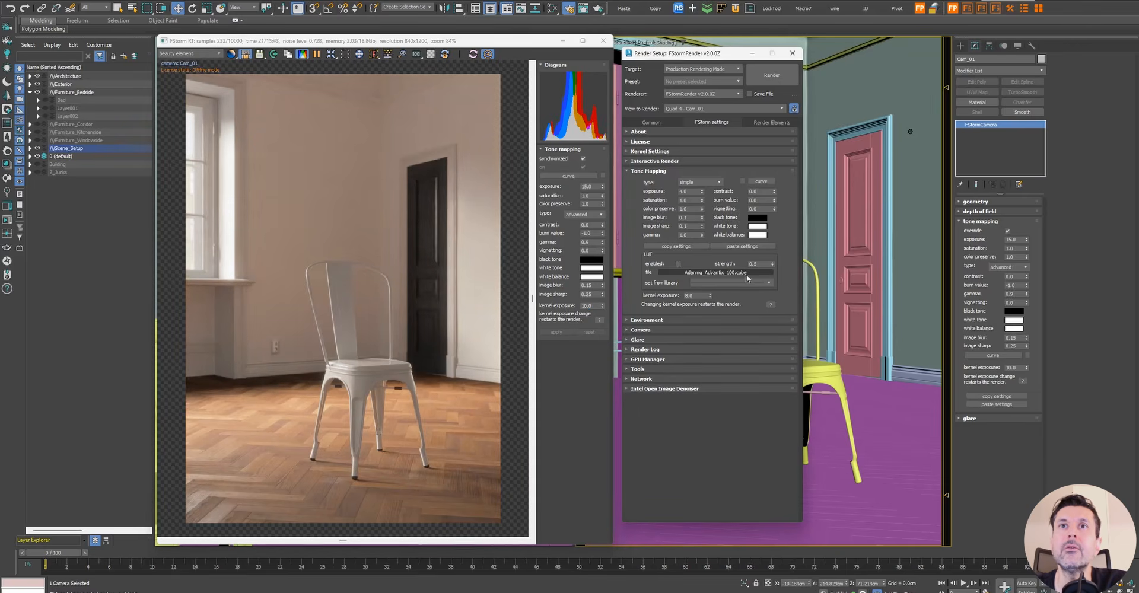
click(679, 264)
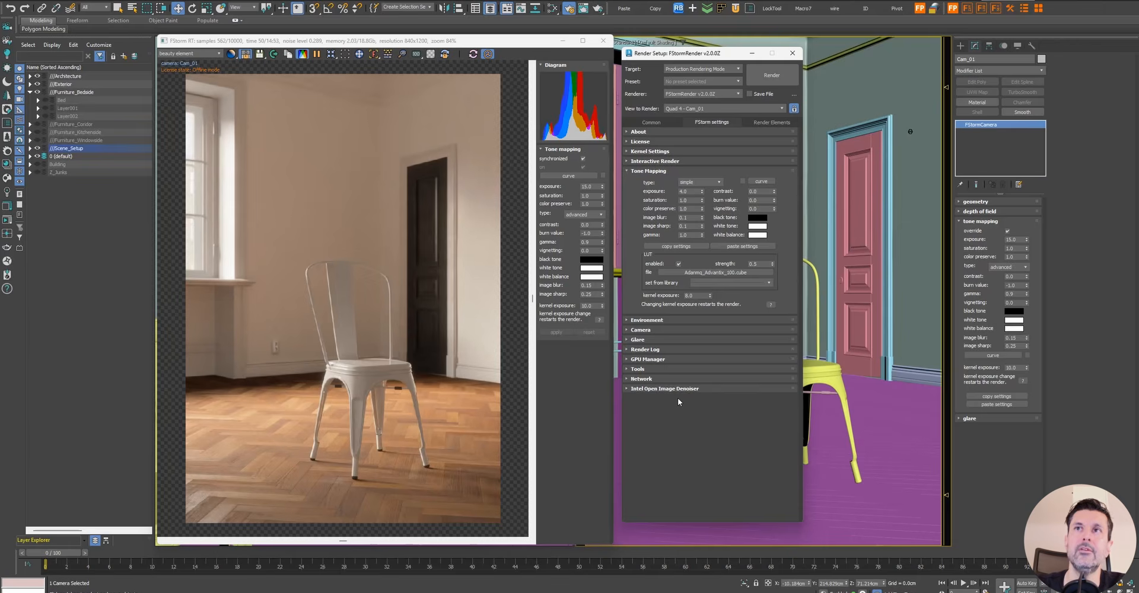
drag(616, 405, 582, 407)
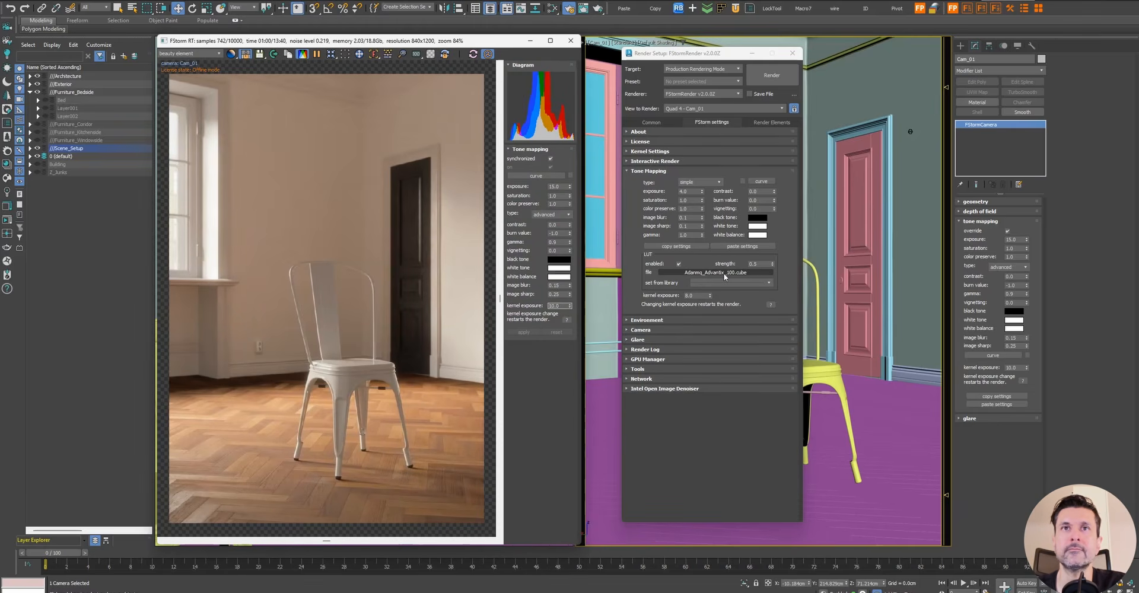
Try a LUT strength of 1, and return the strength to 0.5
double_click(752, 263)
text(1)
key(Return)
text(0.5)
key(Return)
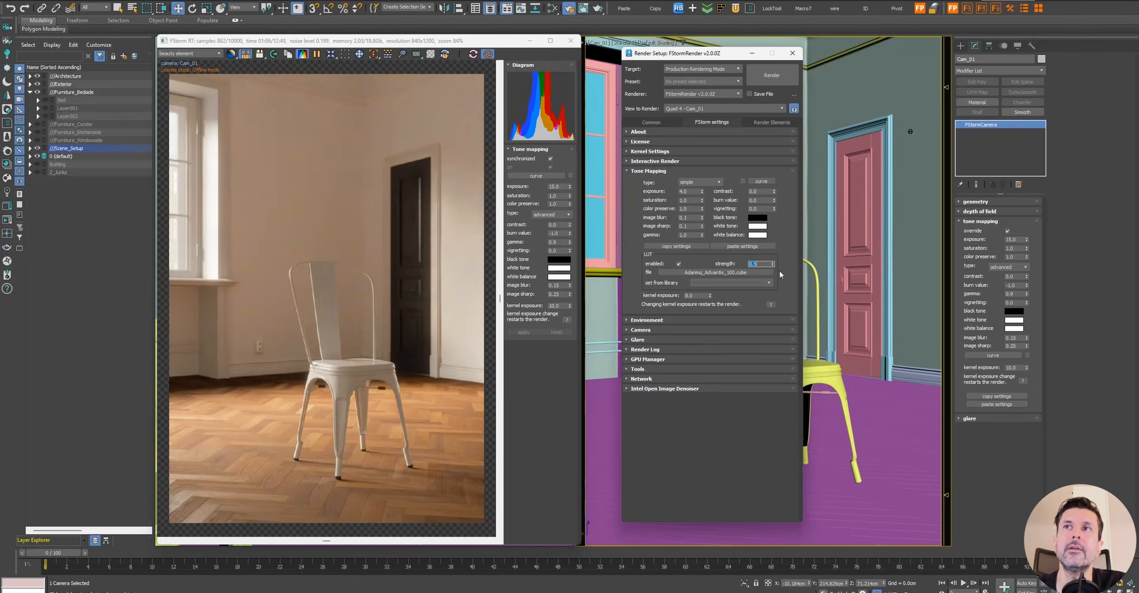
Hide the render window's tone mapping controls, close that window, and run RT mode from the interactive render settings
click(652, 161)
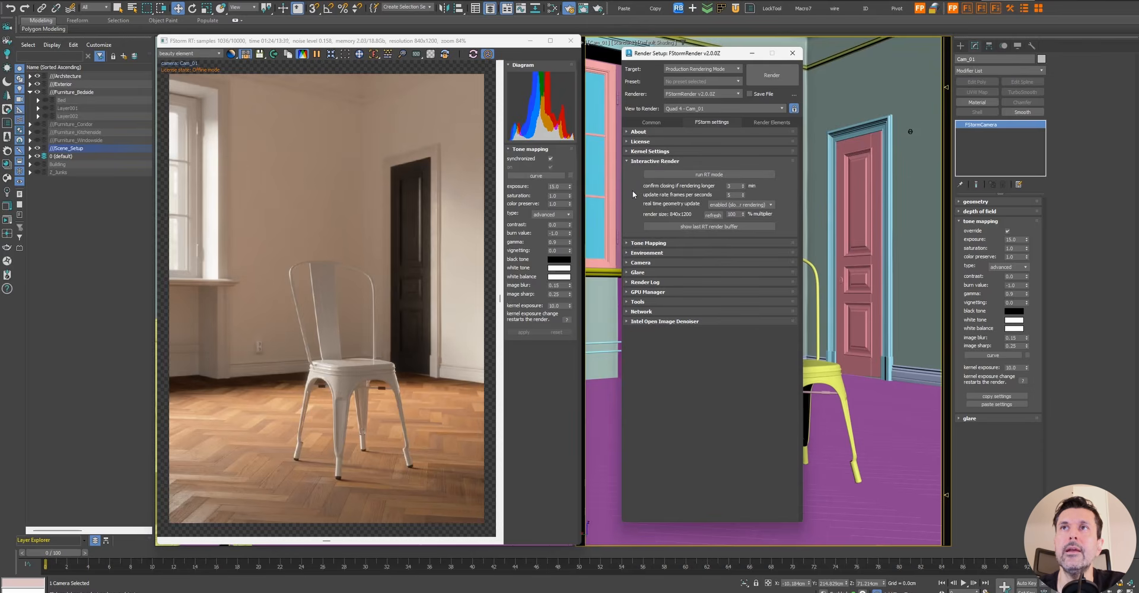
click(487, 54)
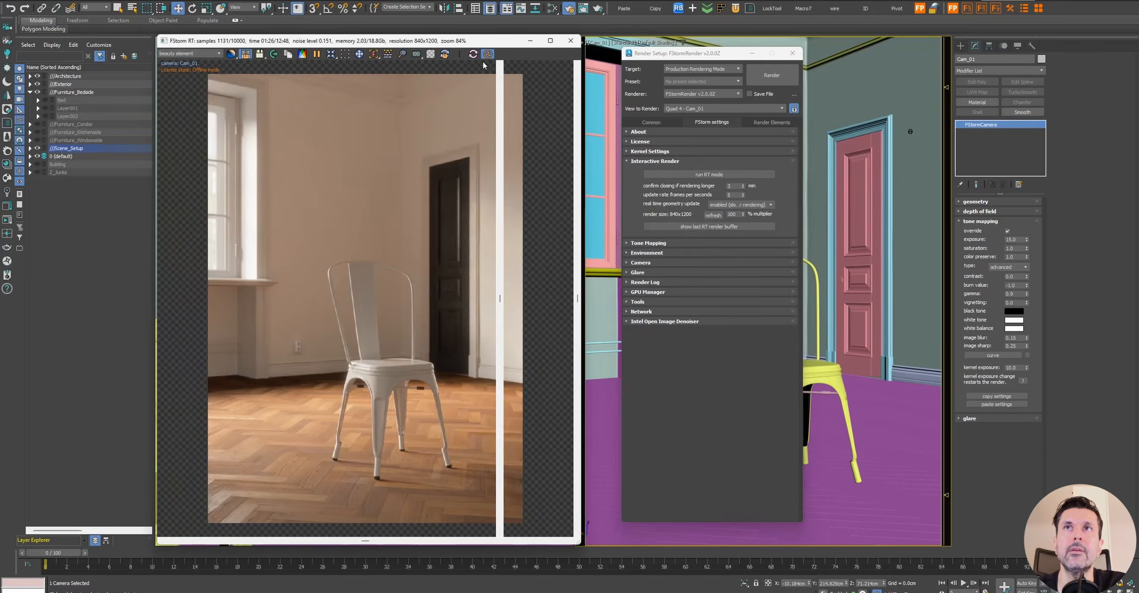
click(571, 40)
click(743, 174)
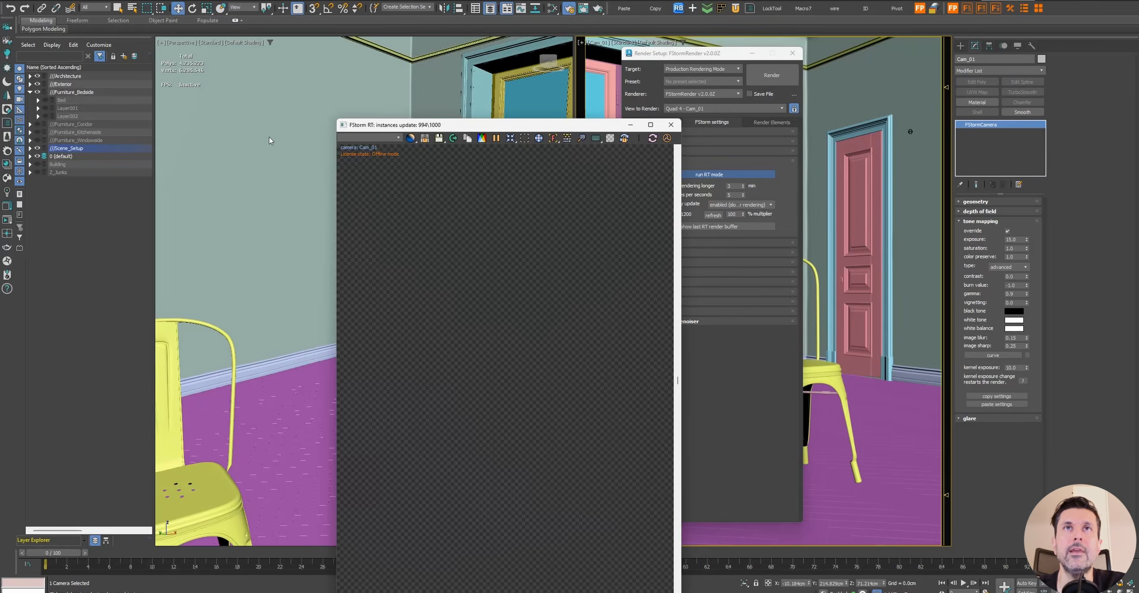
Look up the FStorm RT mode command in the viewport's quad menu, and reposition and widen the new render window
right_click(200, 149)
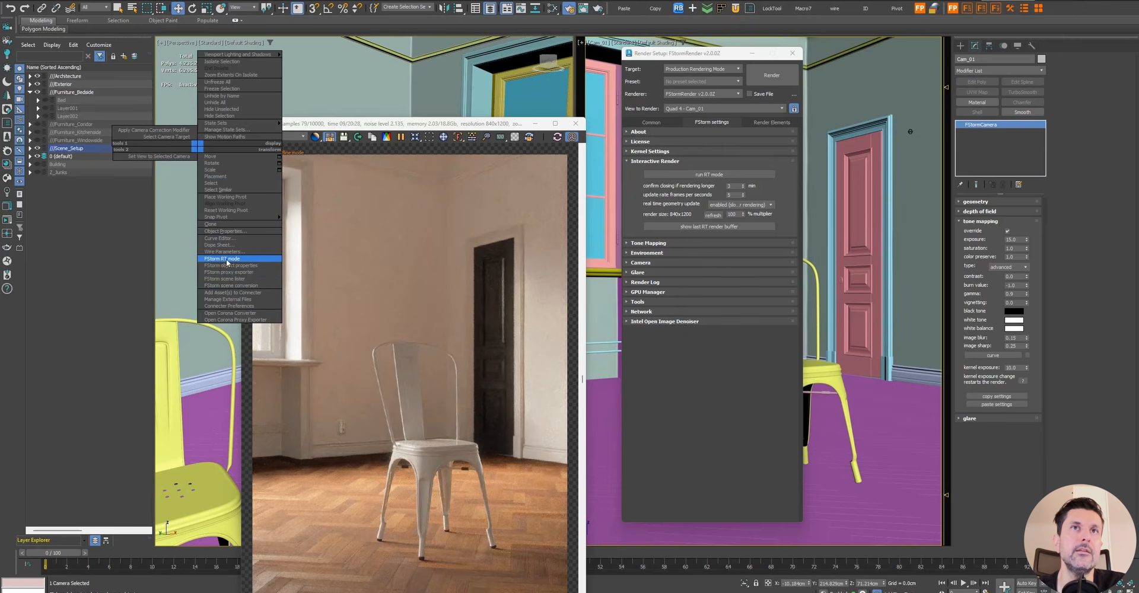
click(439, 123)
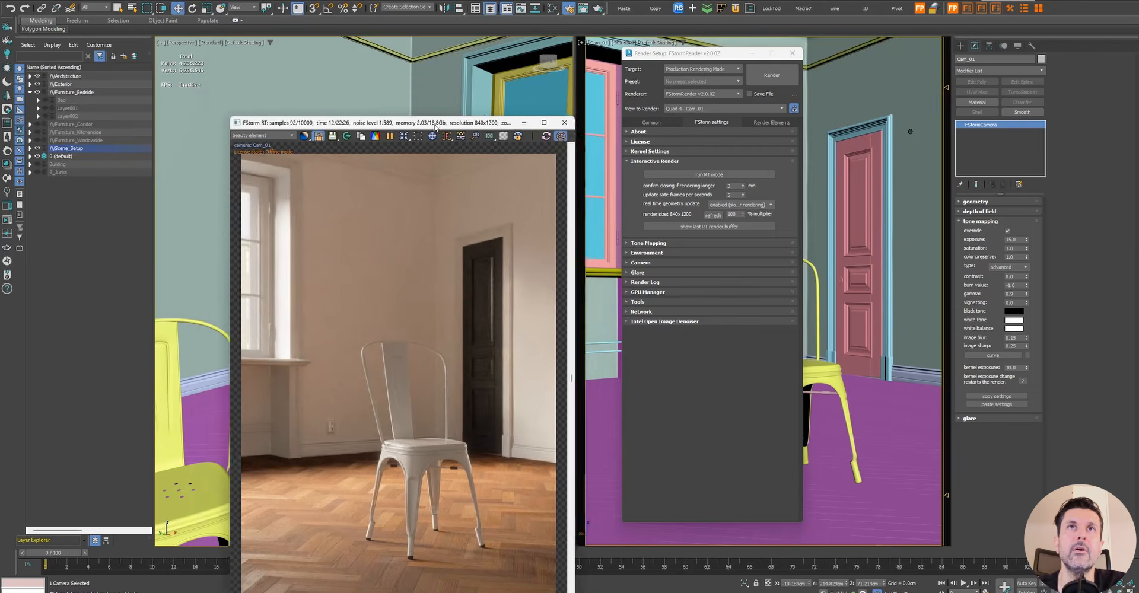
drag(439, 125, 430, 45)
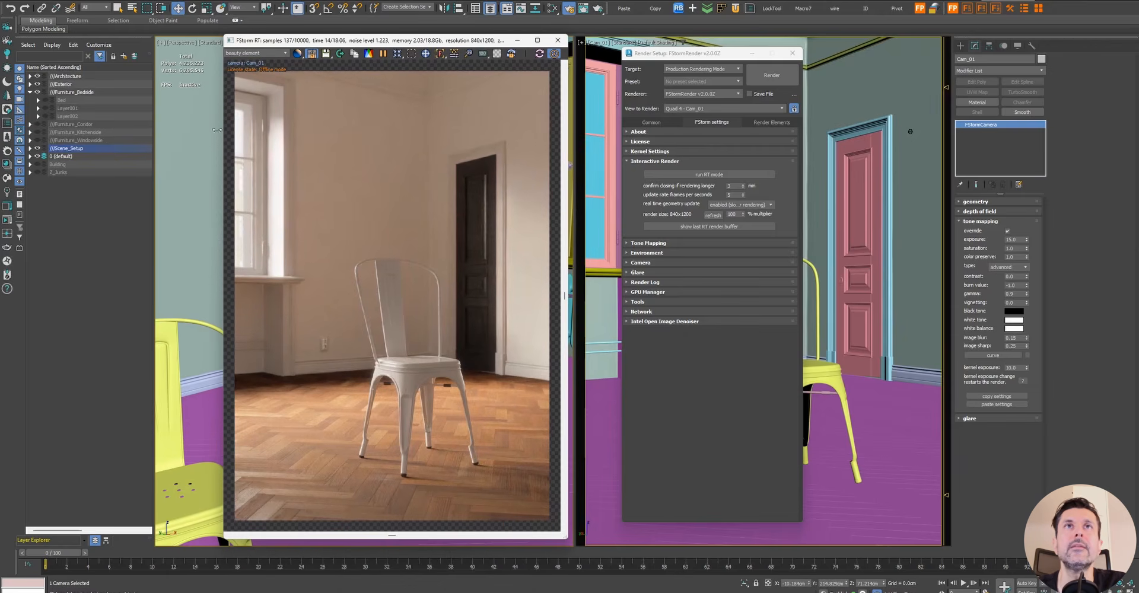
drag(215, 128, 155, 130)
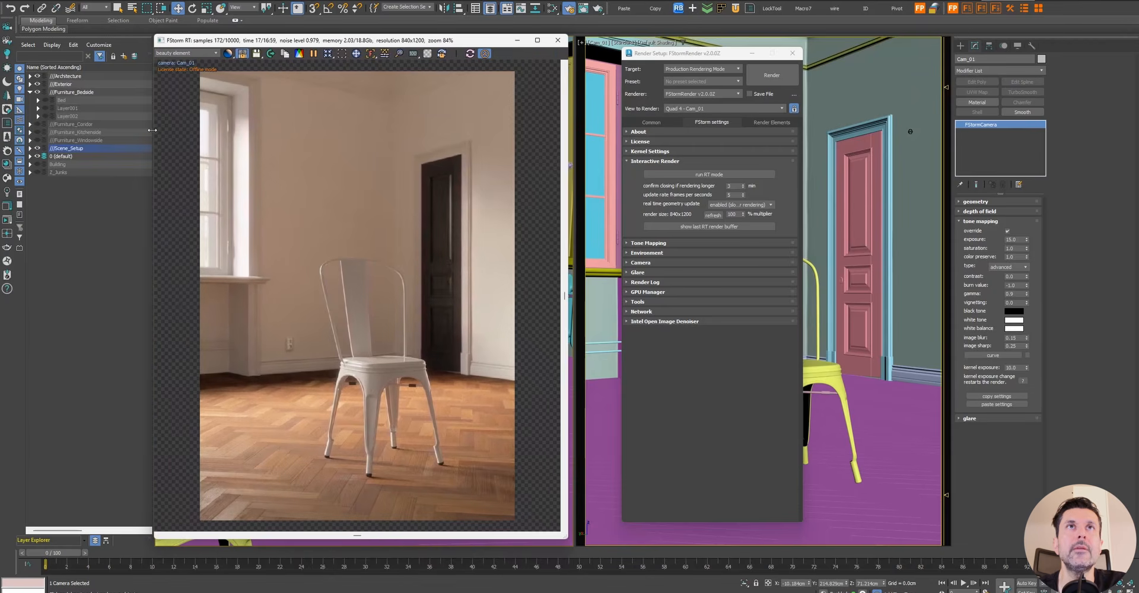
Check the available render elements, keep the beauty element, and try the red noise view and the brighter display mode
click(206, 51)
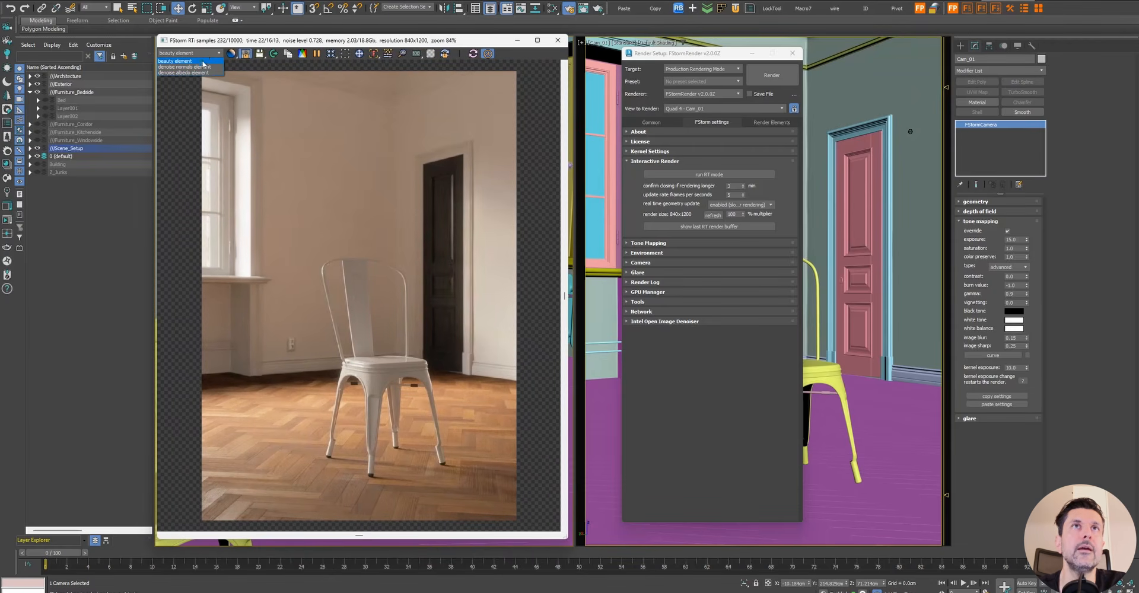
click(203, 61)
mouse_move(231, 54)
mouse_down()
mouse_move(231, 85)
mouse_move(232, 54)
mouse_up()
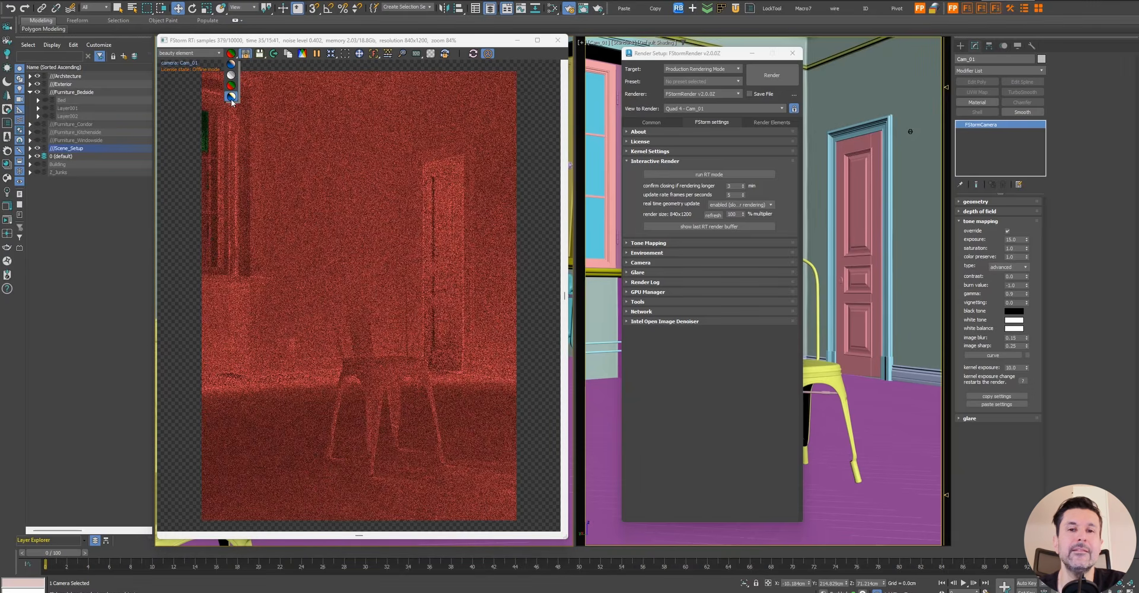
drag(230, 99, 231, 100)
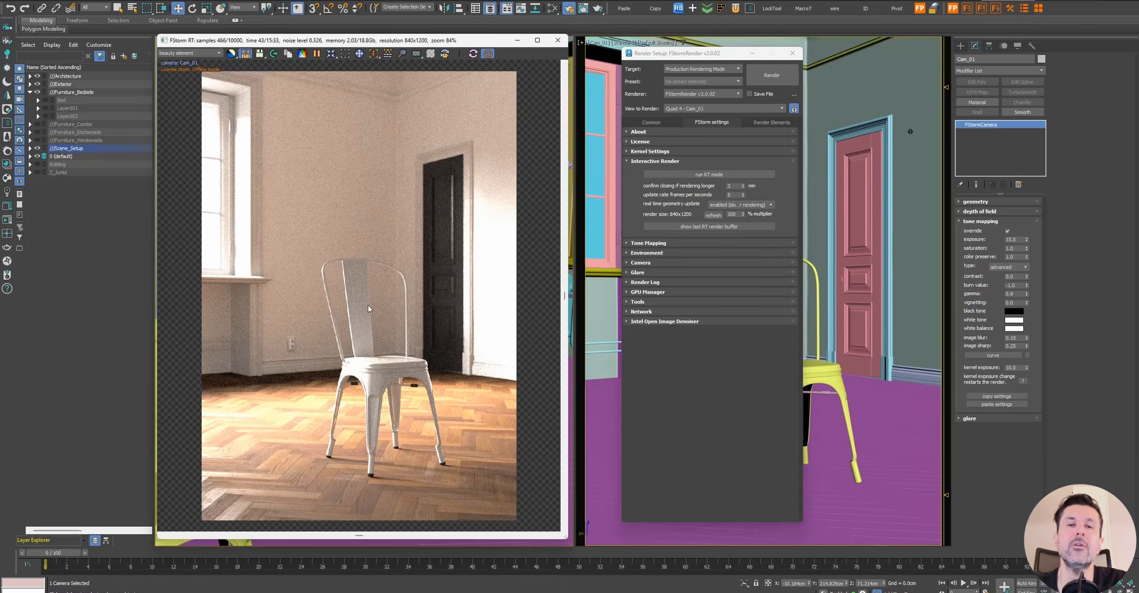
View the render in the red noise and white alpha-style display modes, and return to the normal colour display
drag(231, 53, 230, 85)
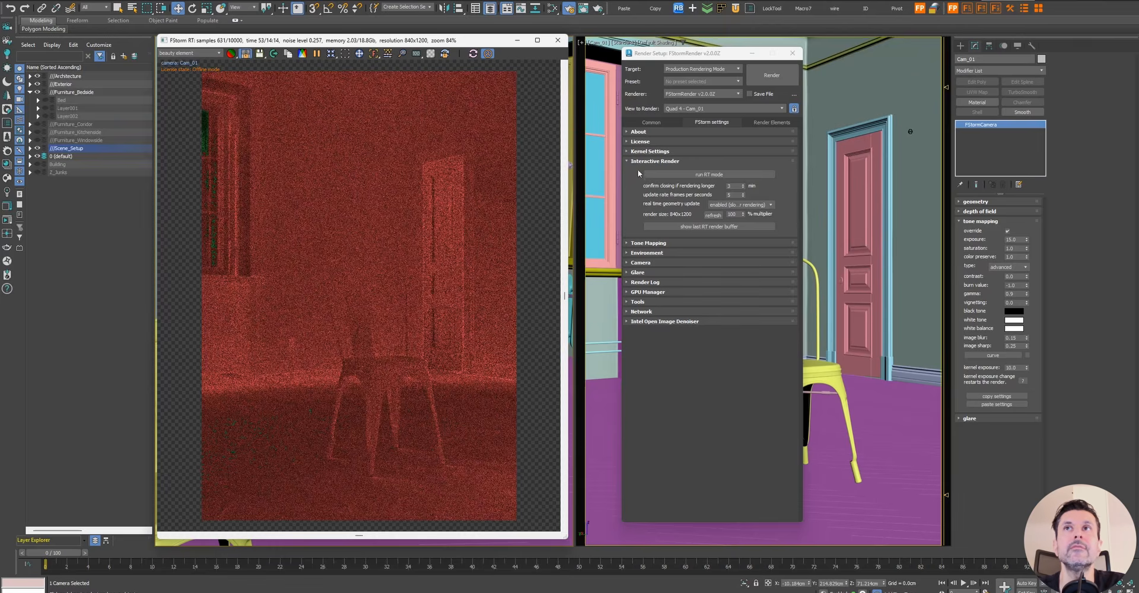
click(652, 153)
click(644, 151)
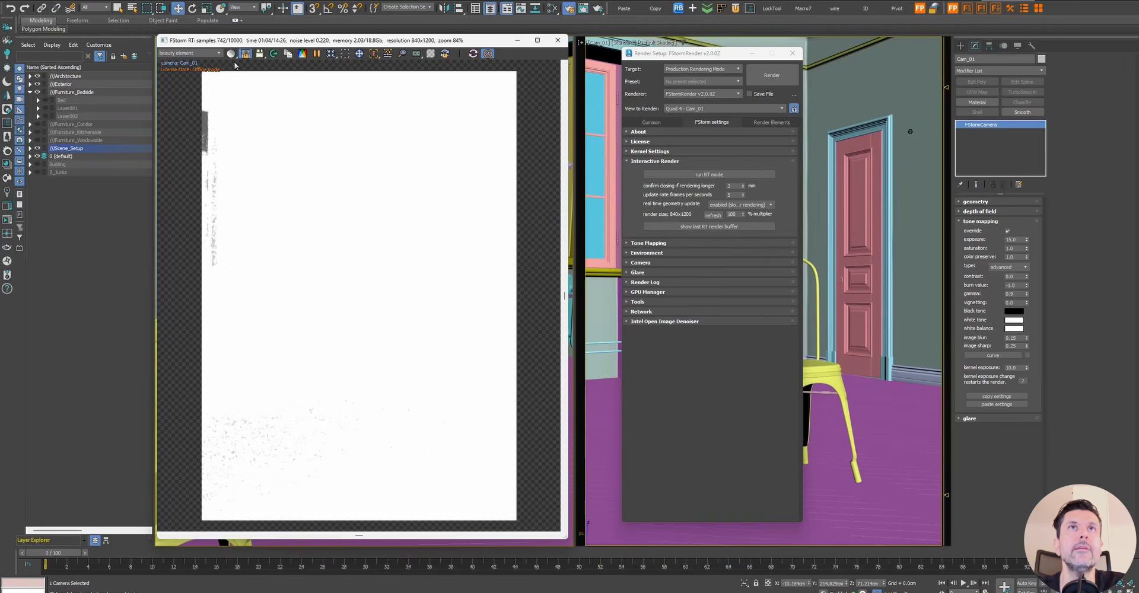
click(232, 54)
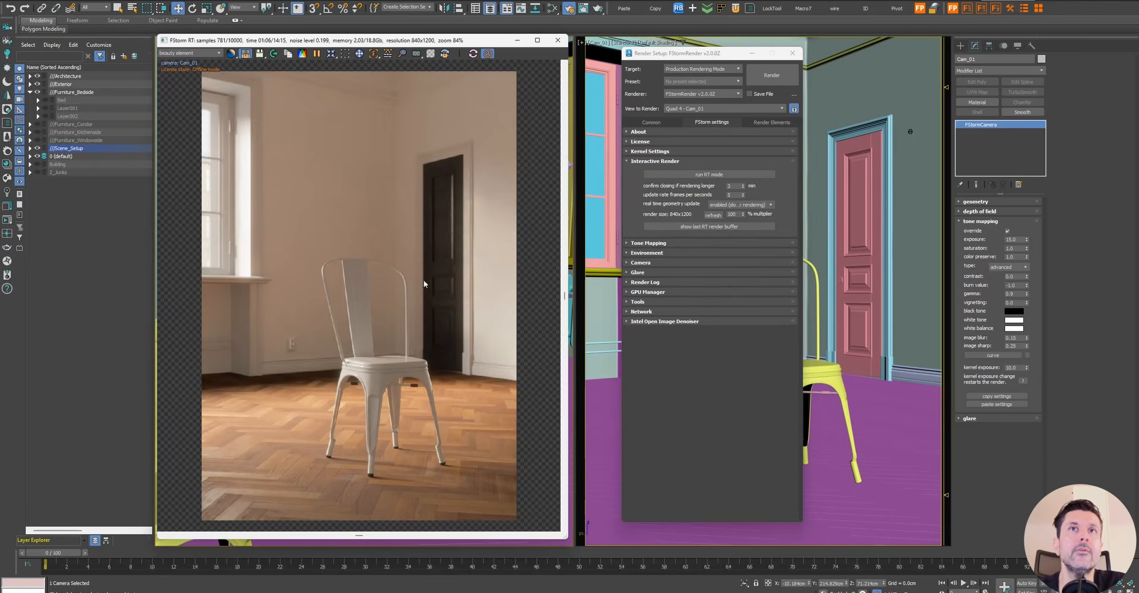
Toggle the render's view lock, switch between the perspective and Cam_01 viewports to check which view renders, and reposition the render window
click(246, 54)
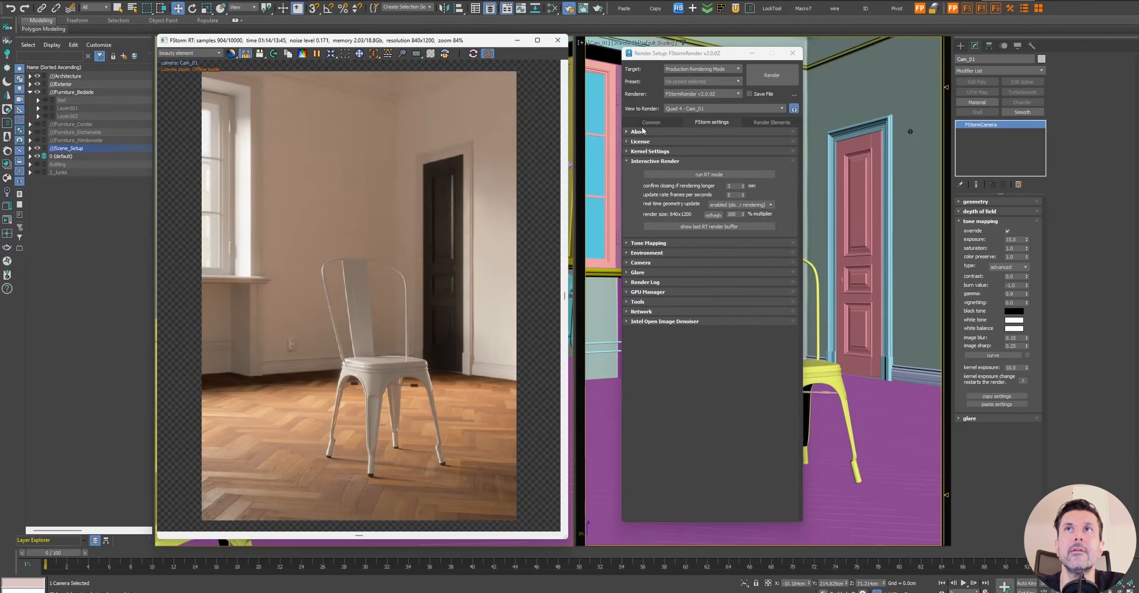
click(246, 54)
drag(415, 40, 399, 100)
middle_click(602, 84)
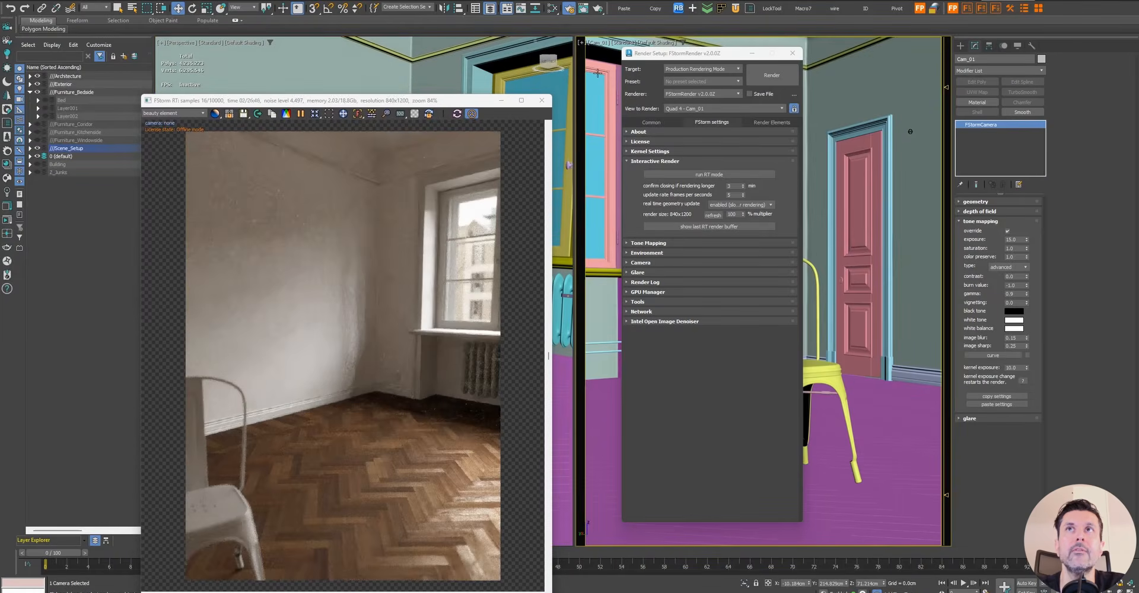
middle_click(437, 59)
middle_click(602, 69)
drag(263, 101, 283, 47)
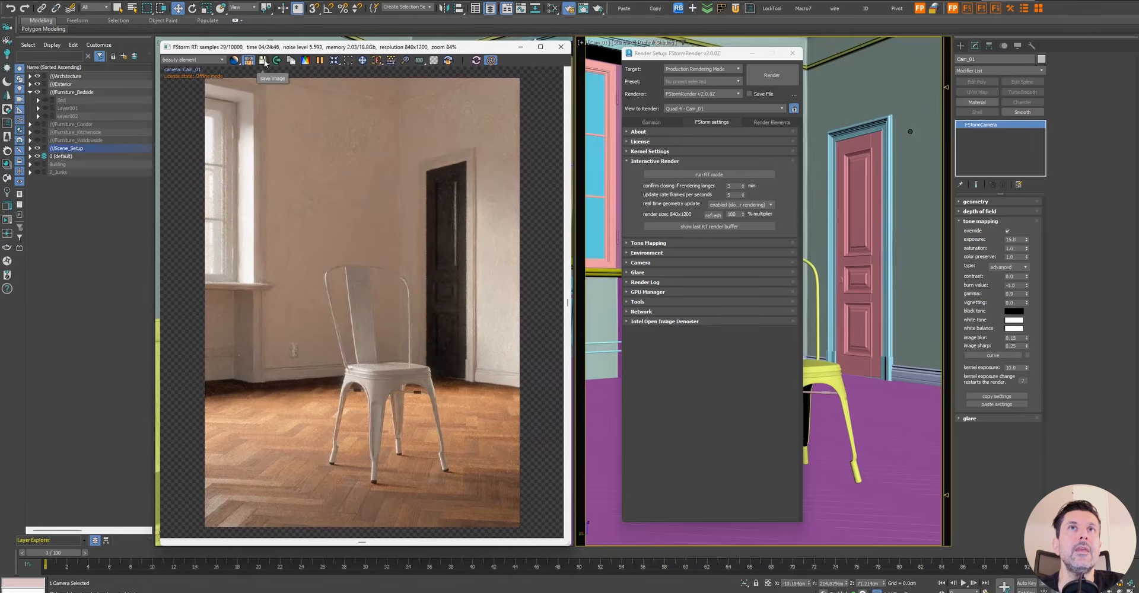
Look at the save image command, port the render to the Max buffer, compare both windows side by side, and close the buffer
click(264, 61)
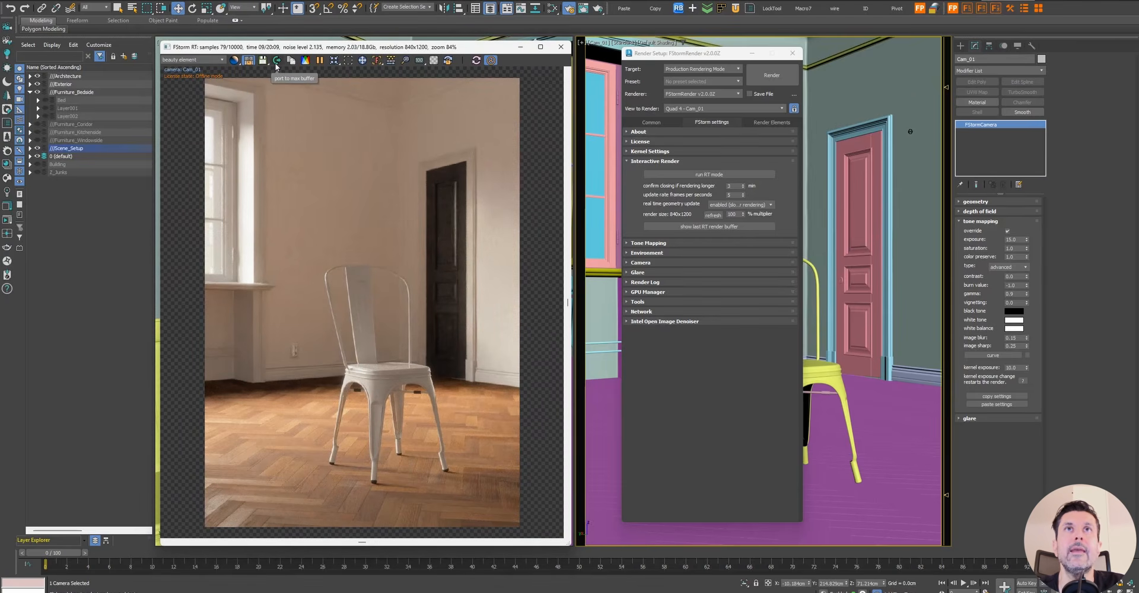
click(276, 60)
drag(95, 18, 856, 17)
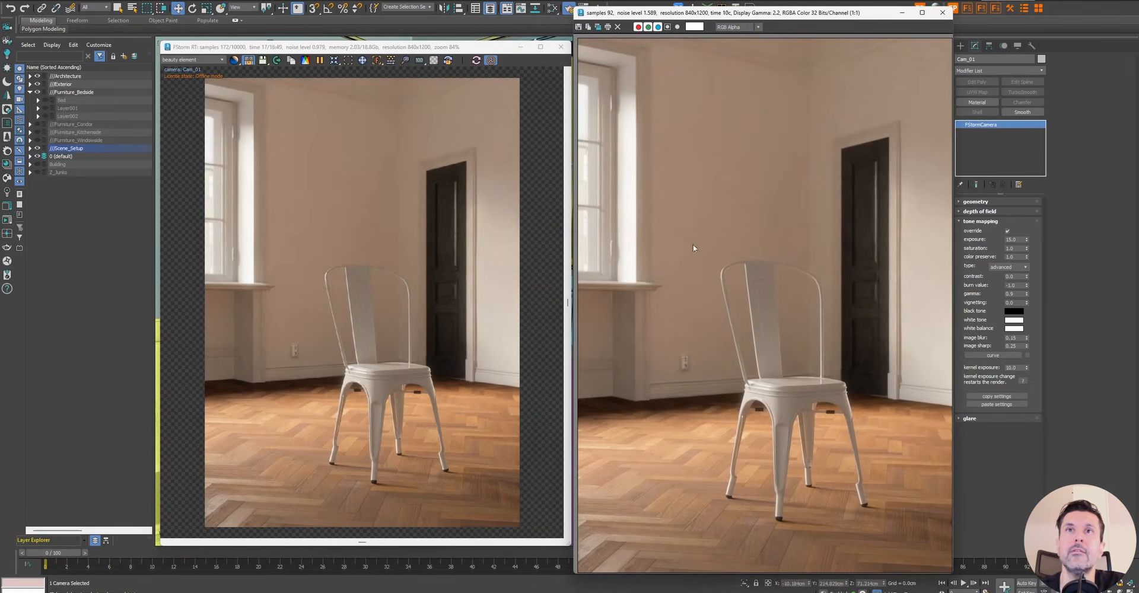
click(942, 12)
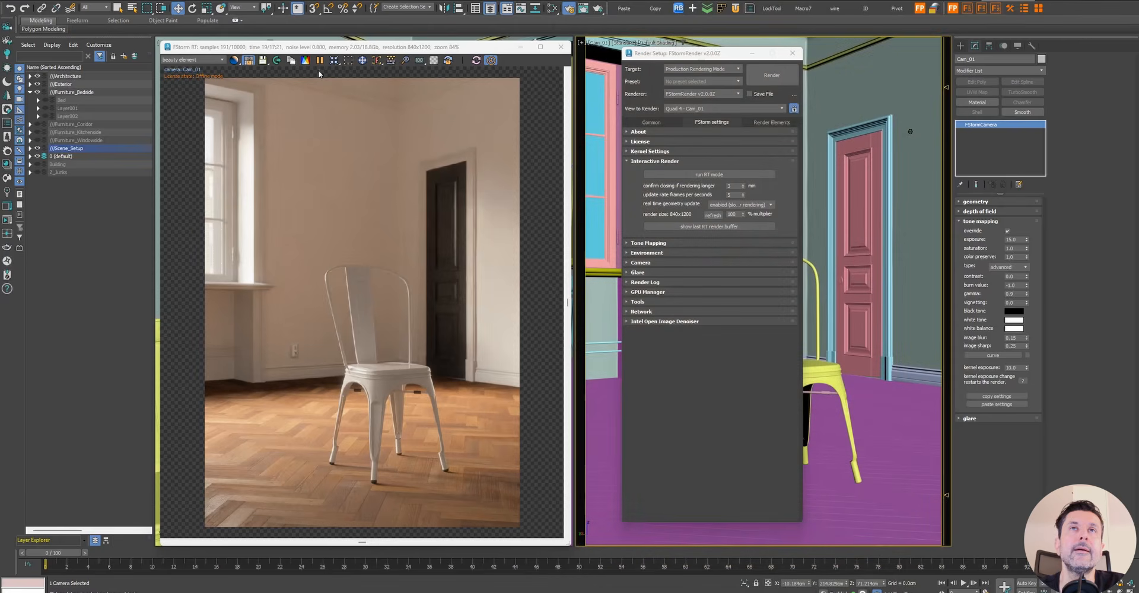
Show and hide the render window's diagram and tone mapping controls
click(306, 60)
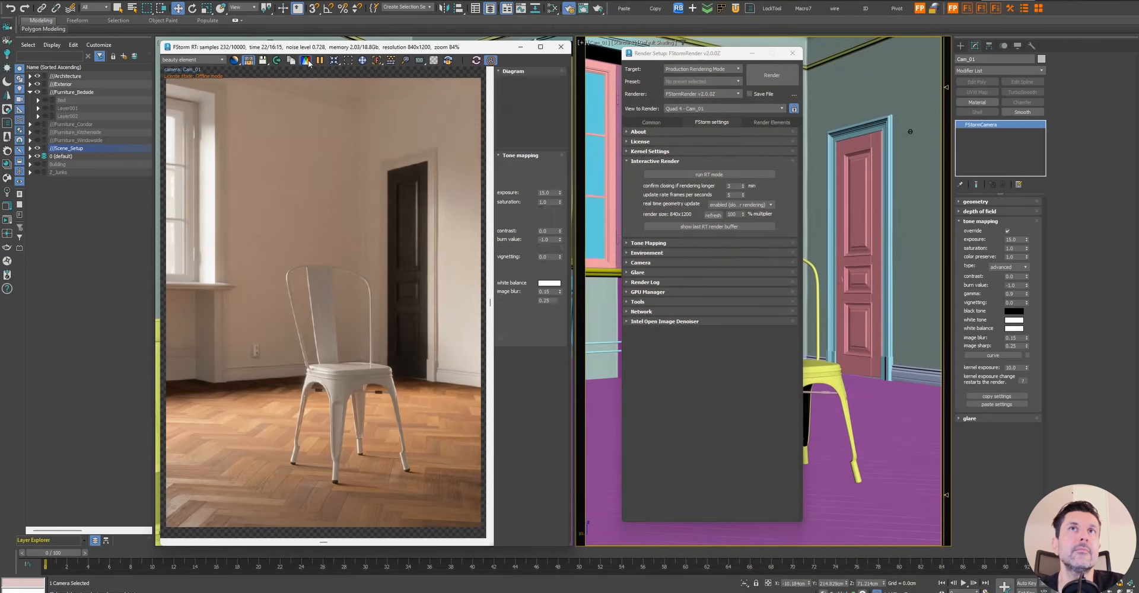
click(307, 60)
click(307, 60)
click(306, 61)
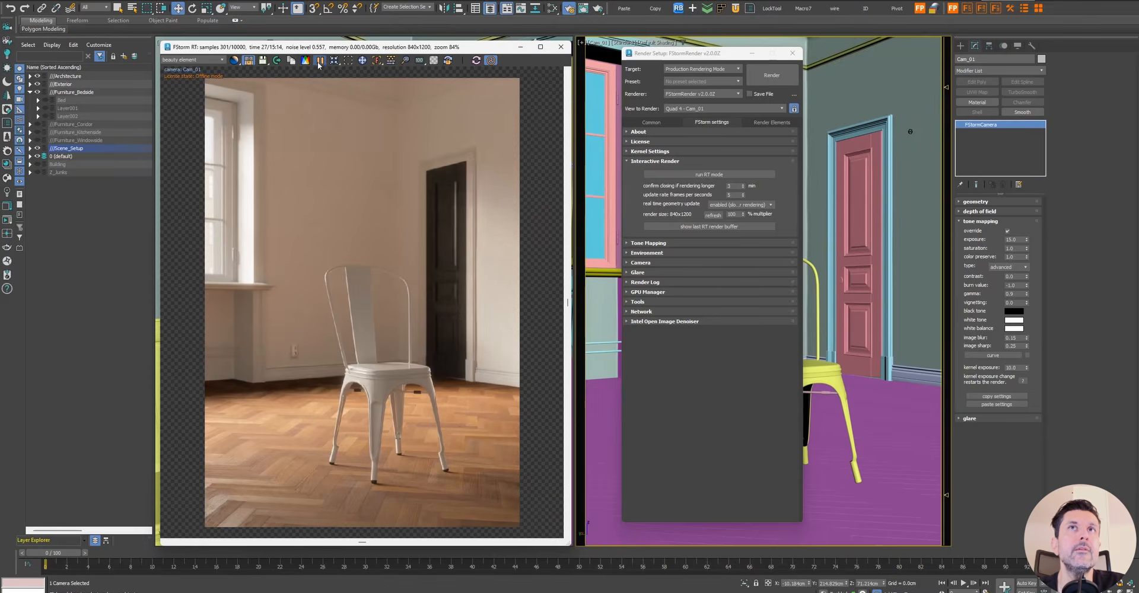
Resume the paused interactive render, and try the options for fitting the image to a smaller render window
scroll(352, 137, down, 7)
click(336, 62)
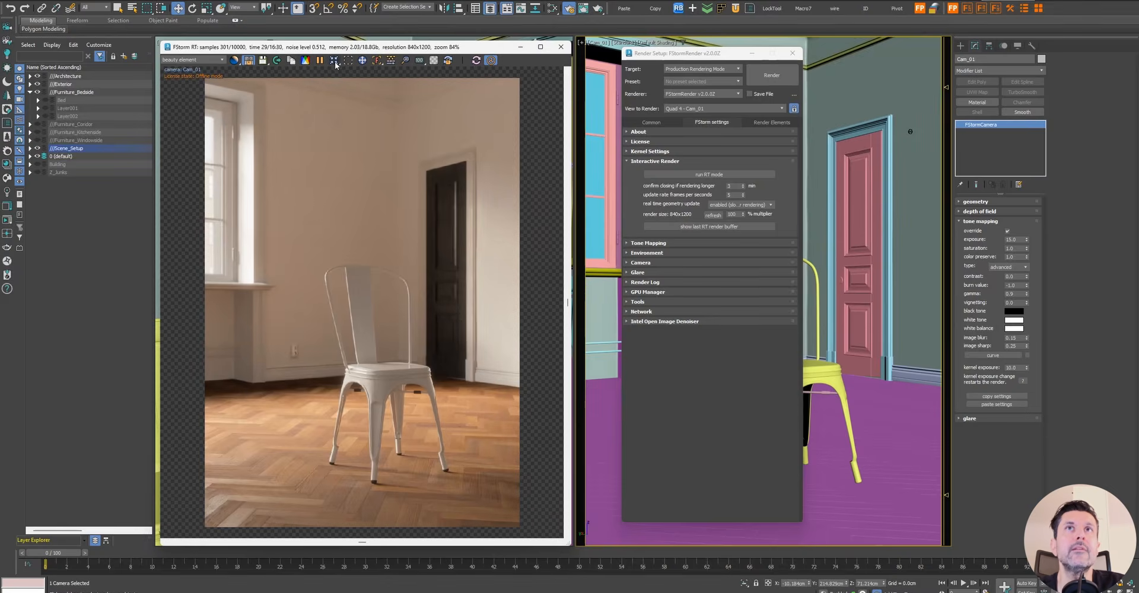
drag(336, 63, 334, 84)
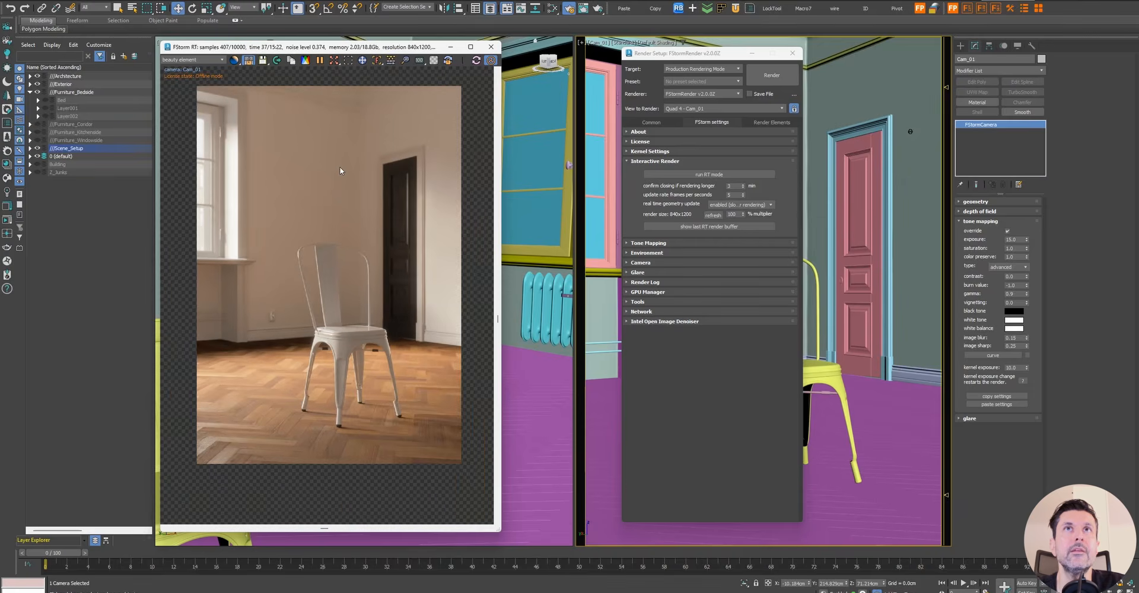
click(333, 61)
Draw four render regions over the chair back, the wall, the door's upper corner and the wall under the window
drag(351, 225, 436, 313)
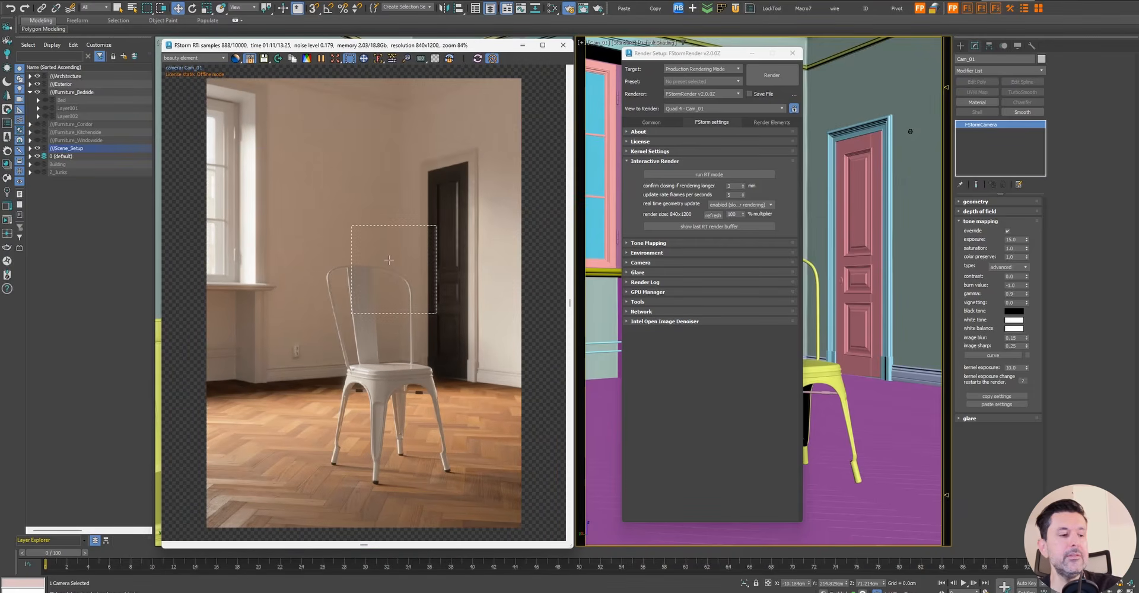
drag(279, 151, 321, 196)
drag(403, 123, 438, 172)
drag(258, 301, 247, 325)
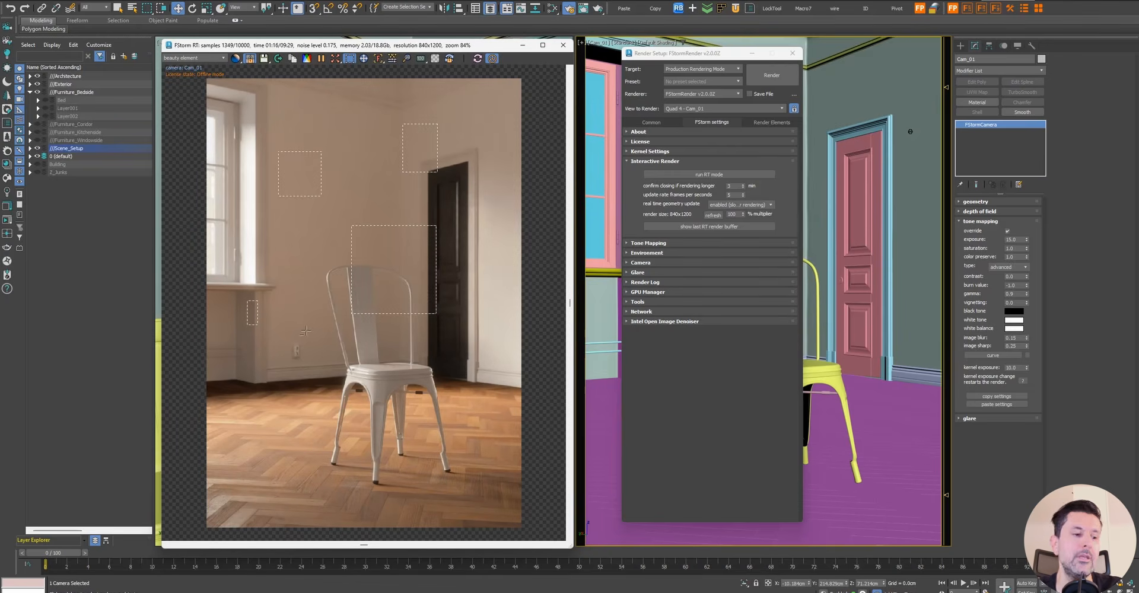
Subtract rectangular areas from the existing render regions, and clear all regions from the render
alt+drag(329, 205, 310, 190)
alt+drag(266, 275, 256, 309)
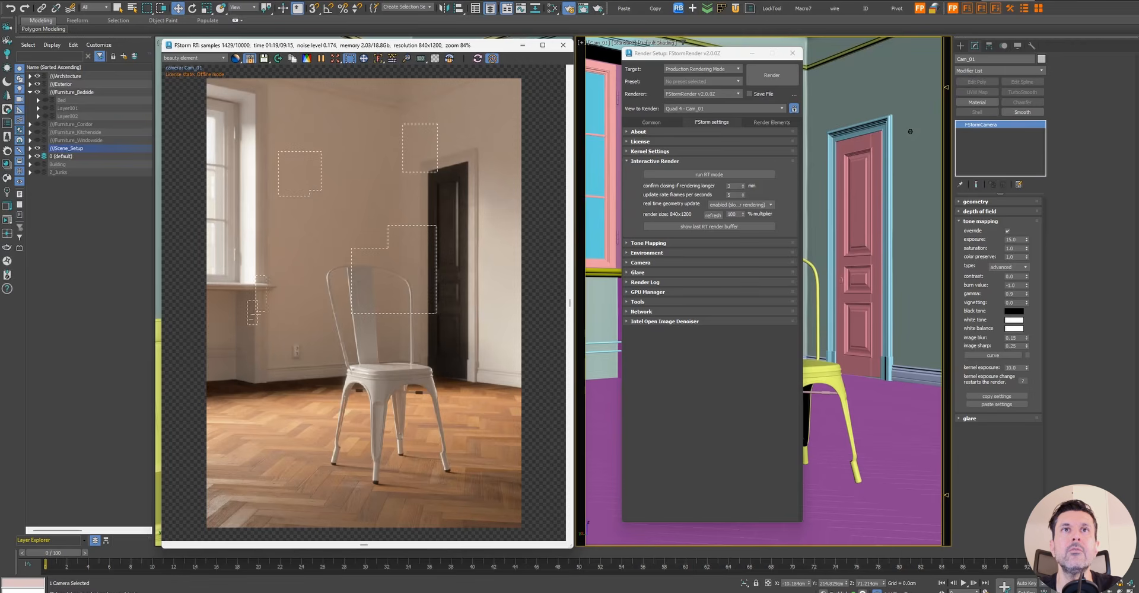
alt+drag(388, 183, 410, 162)
click(398, 118)
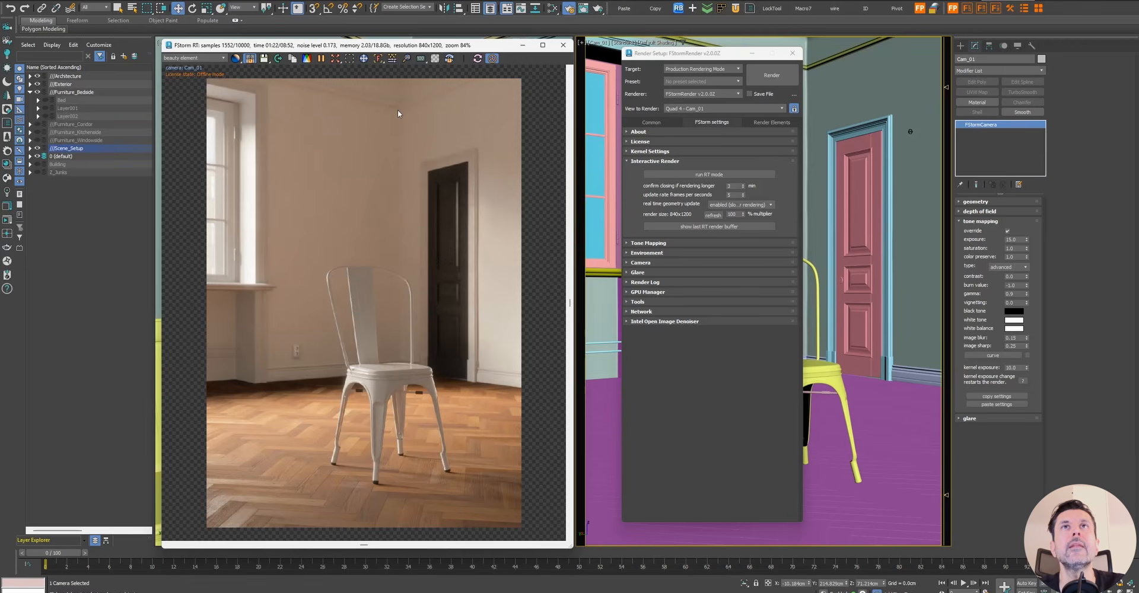
Enable the render's interactive pan and zoom mode, narrow the render window, and reposition it
click(363, 59)
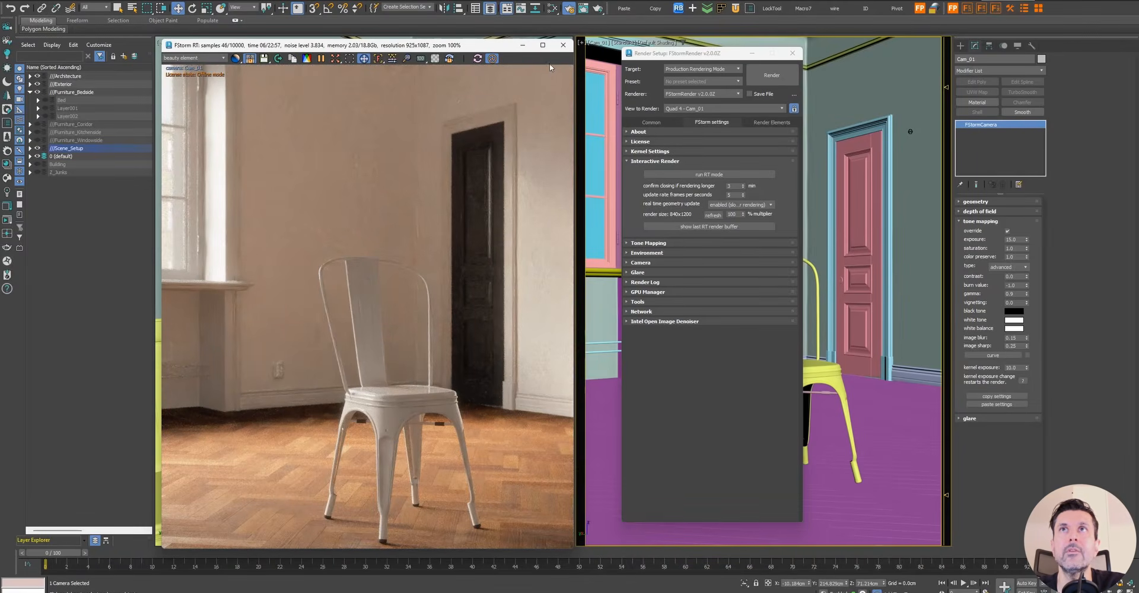
drag(575, 57, 540, 58)
drag(409, 48, 448, 46)
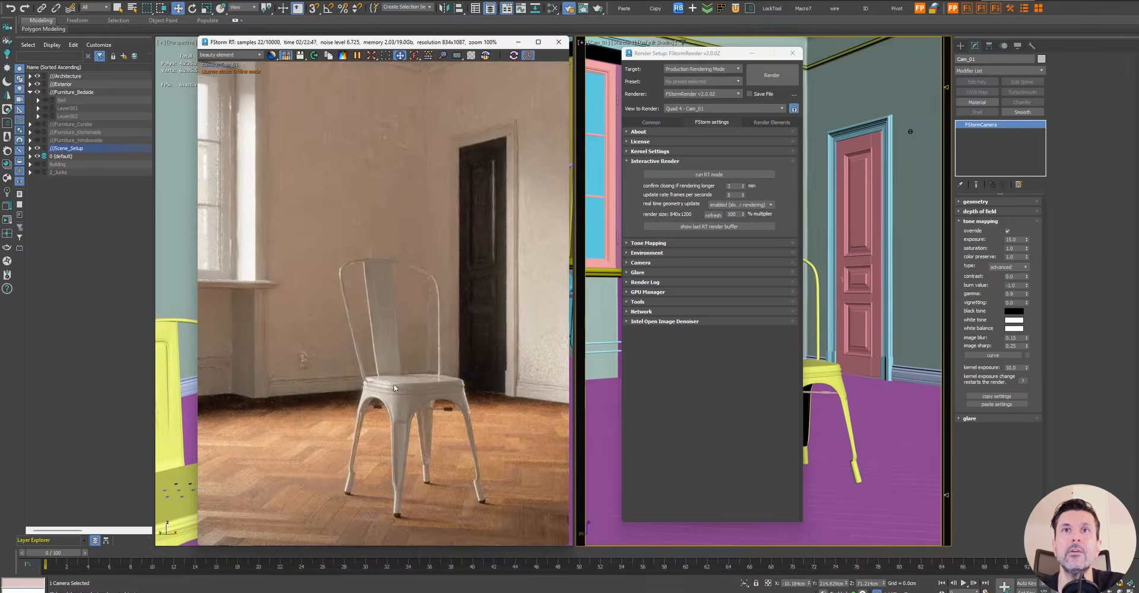
Zoom the live render in on the chair seat's corner to inspect the metal detail
drag(393, 383, 379, 380)
scroll(307, 318, up, 3)
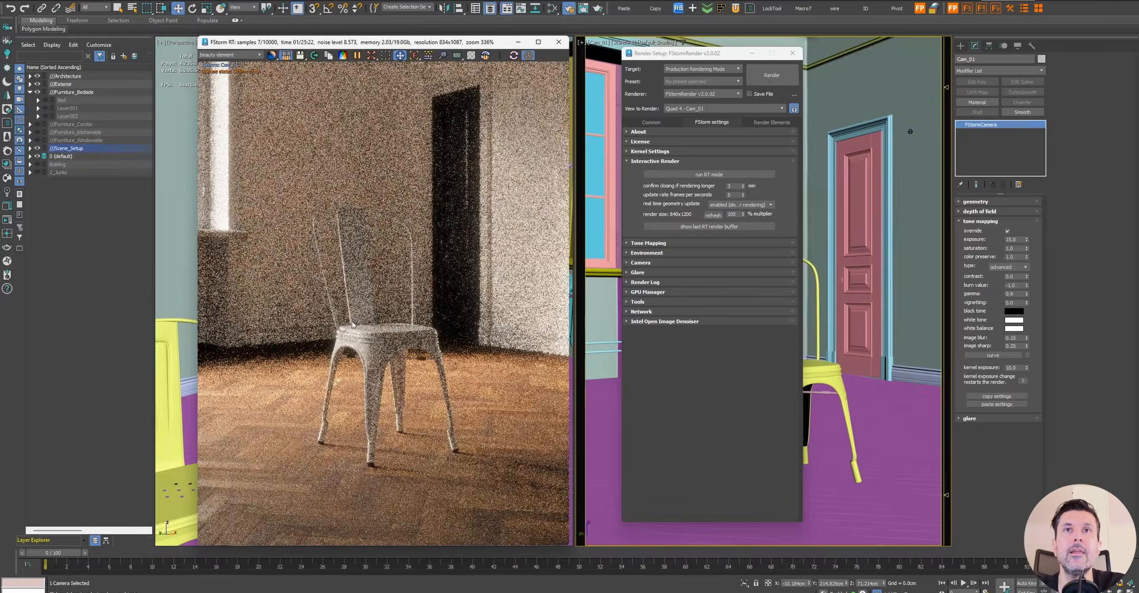
scroll(307, 318, up, 4)
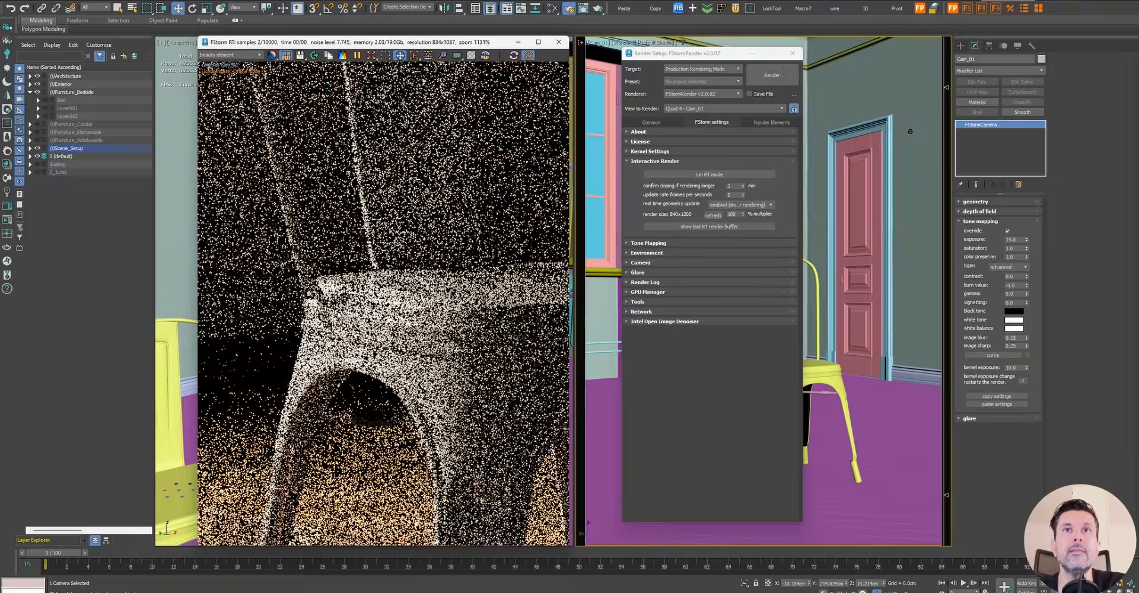
scroll(342, 325, up, 5)
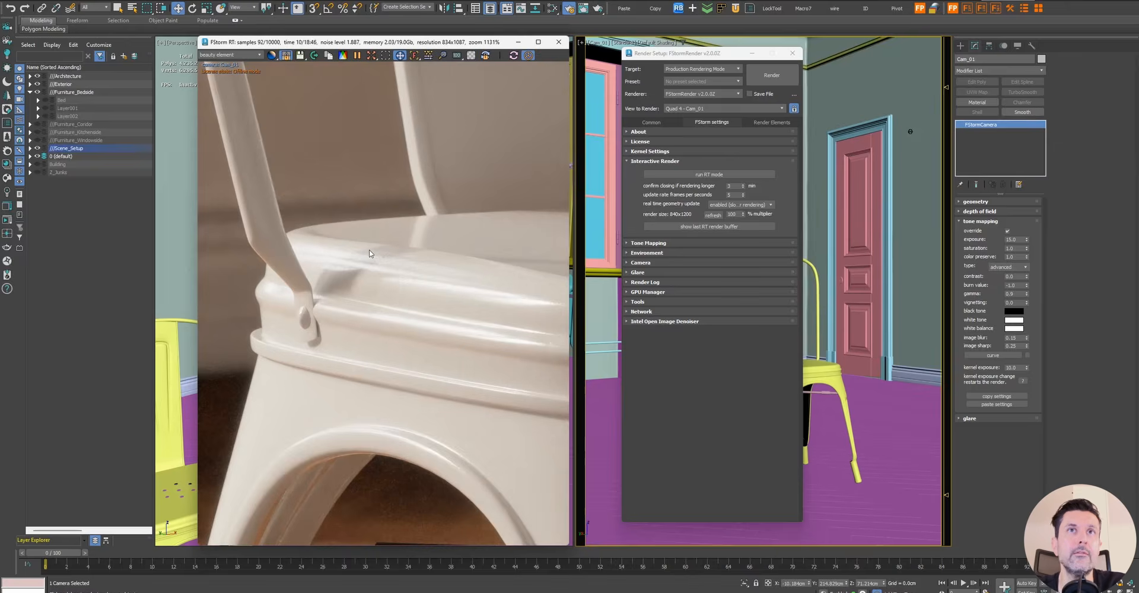
Zoom the live render in on the parquet floor by the chair leg, and return to the full camera image
scroll(369, 251, down, 10)
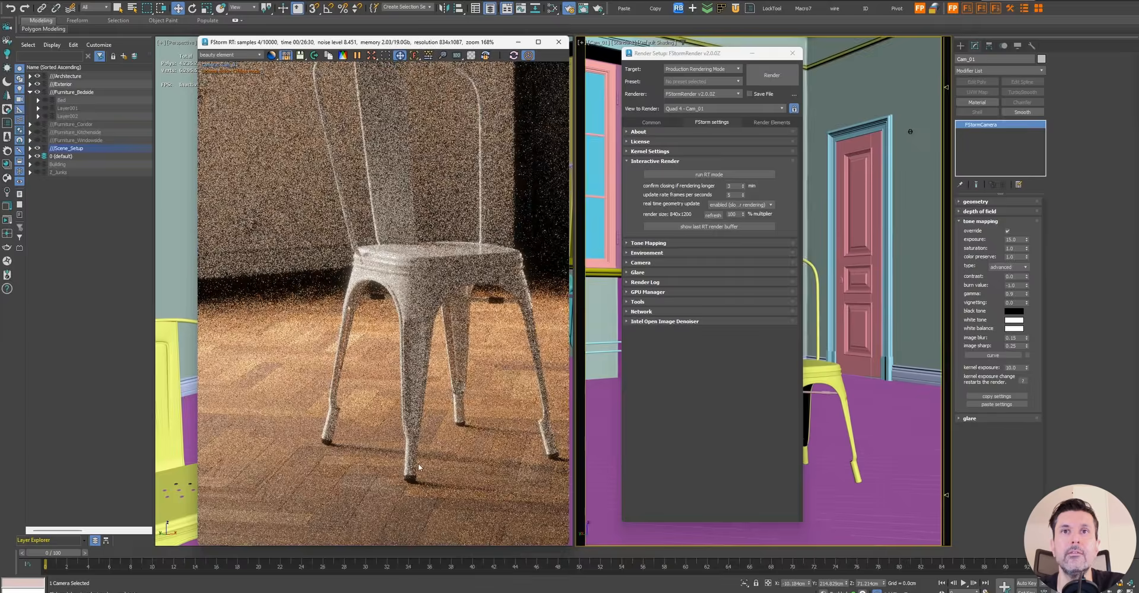
scroll(409, 489, up, 10)
drag(374, 474, 444, 338)
scroll(424, 276, up, 4)
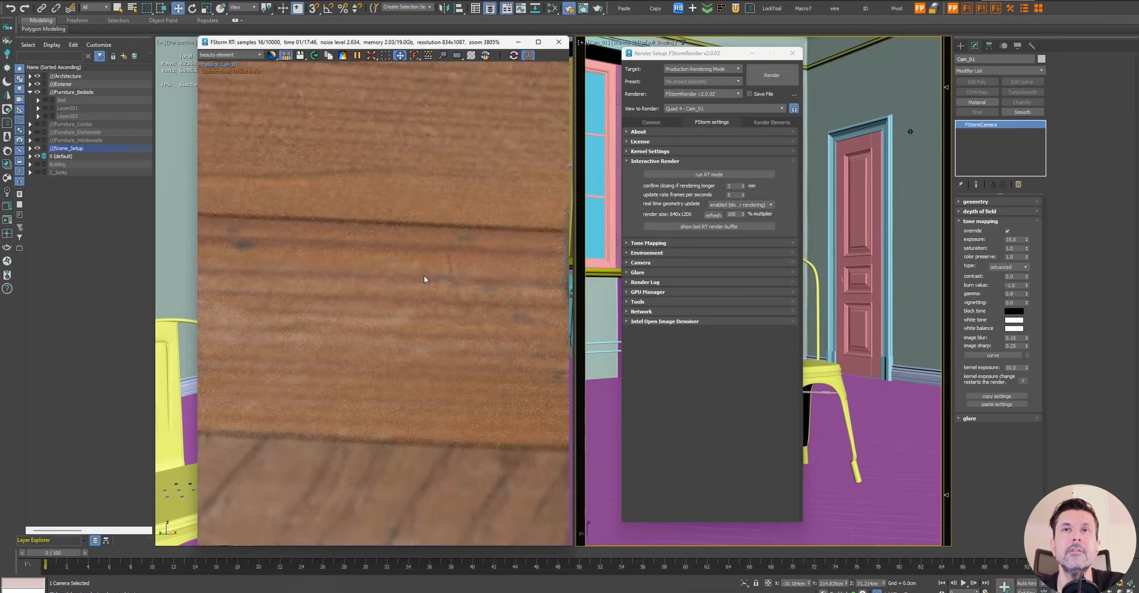
scroll(423, 276, down, 2)
click(400, 56)
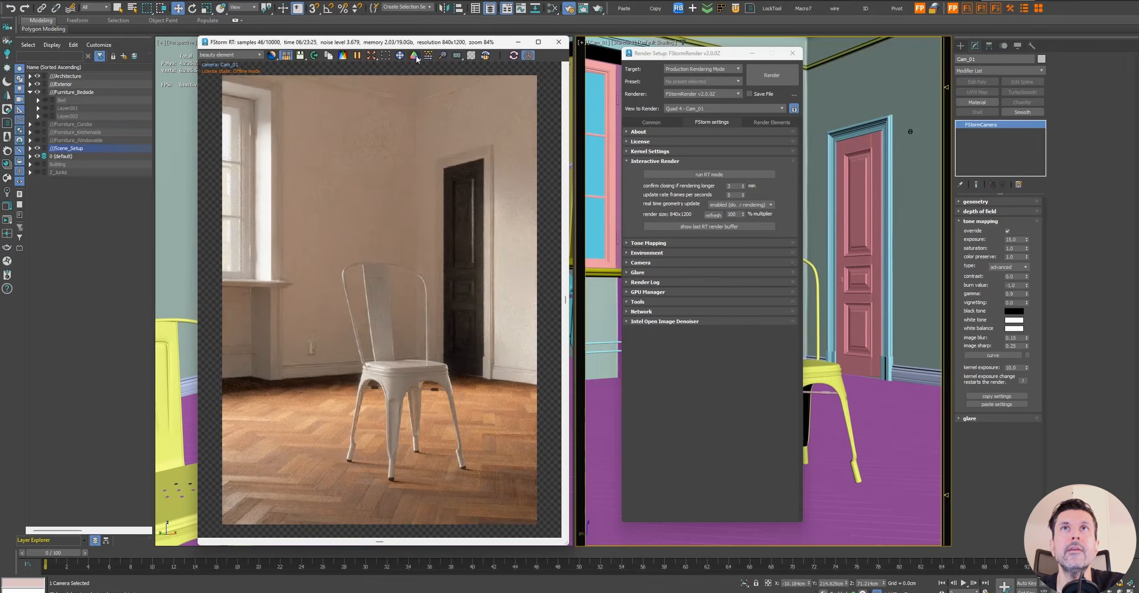
Try the render window's picking tools on points of the wall and beside the window
click(414, 56)
click(364, 145)
click(266, 201)
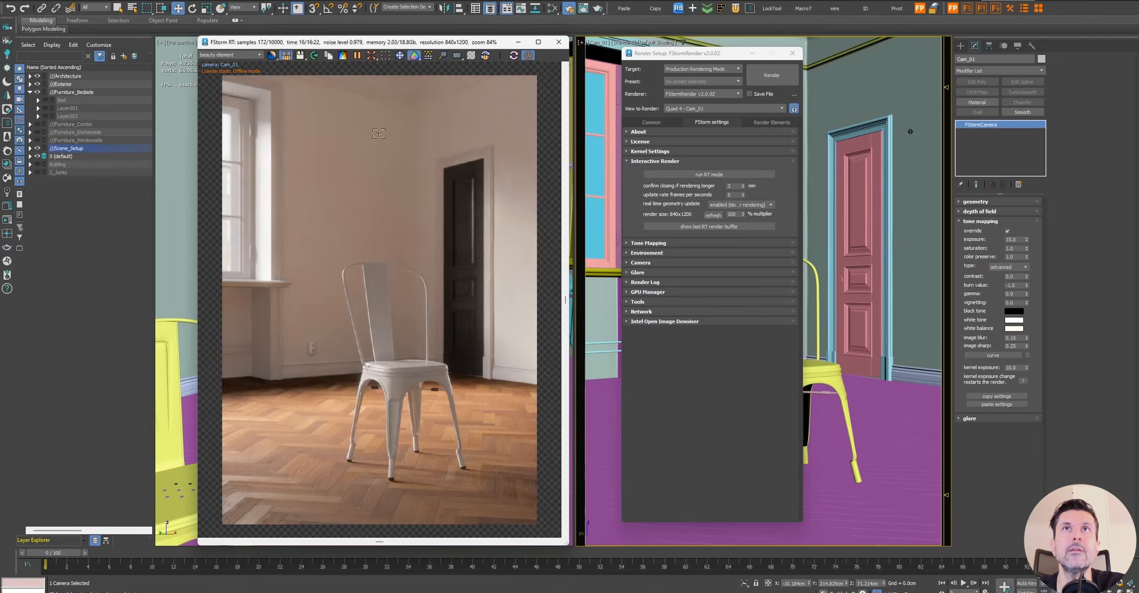
click(414, 55)
click(416, 89)
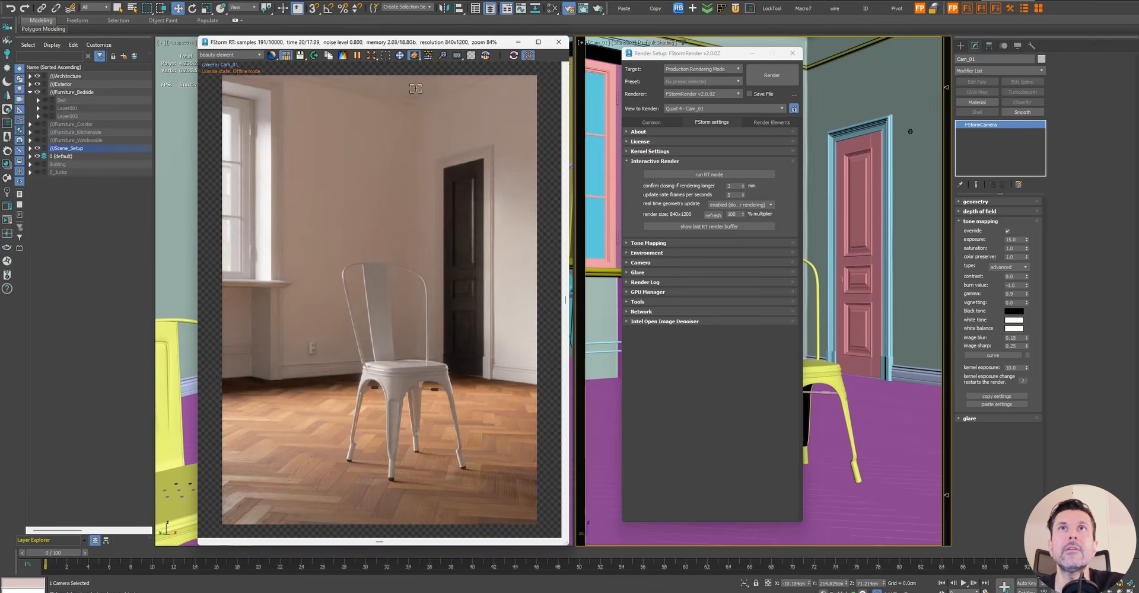
Pick the chair seat's material from the render and load it into the Slate Material Editor
click(414, 57)
click(394, 384)
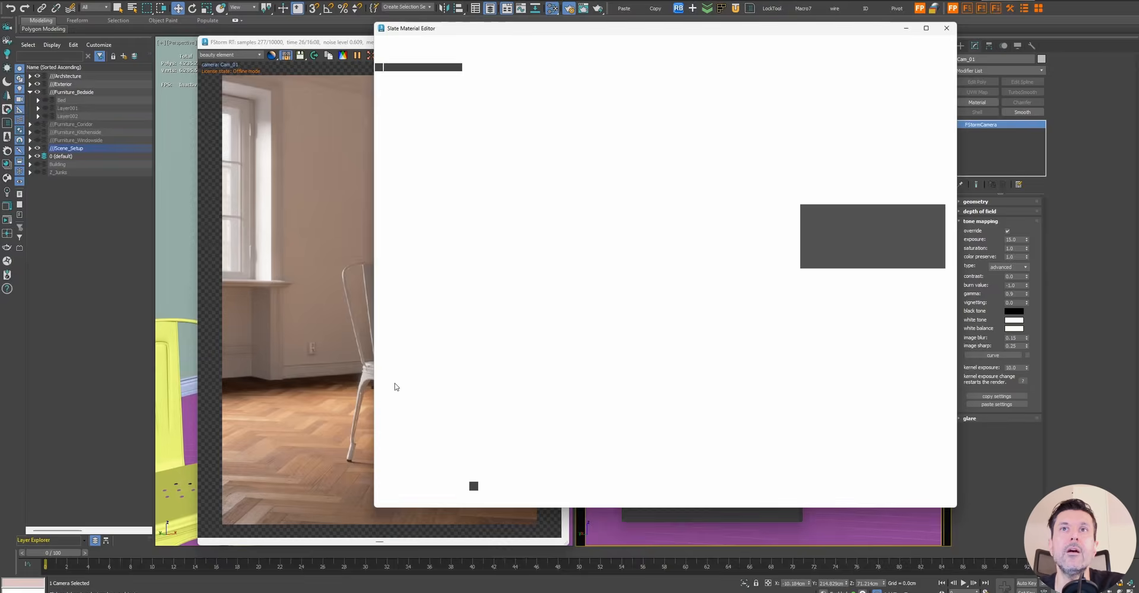
click(658, 220)
Move the chair material's nodes to an empty area, examine them up close, and minimize the material editor
drag(696, 246, 712, 439)
middle_drag(713, 389, 681, 279)
scroll(666, 333, up, 5)
scroll(664, 340, up, 1)
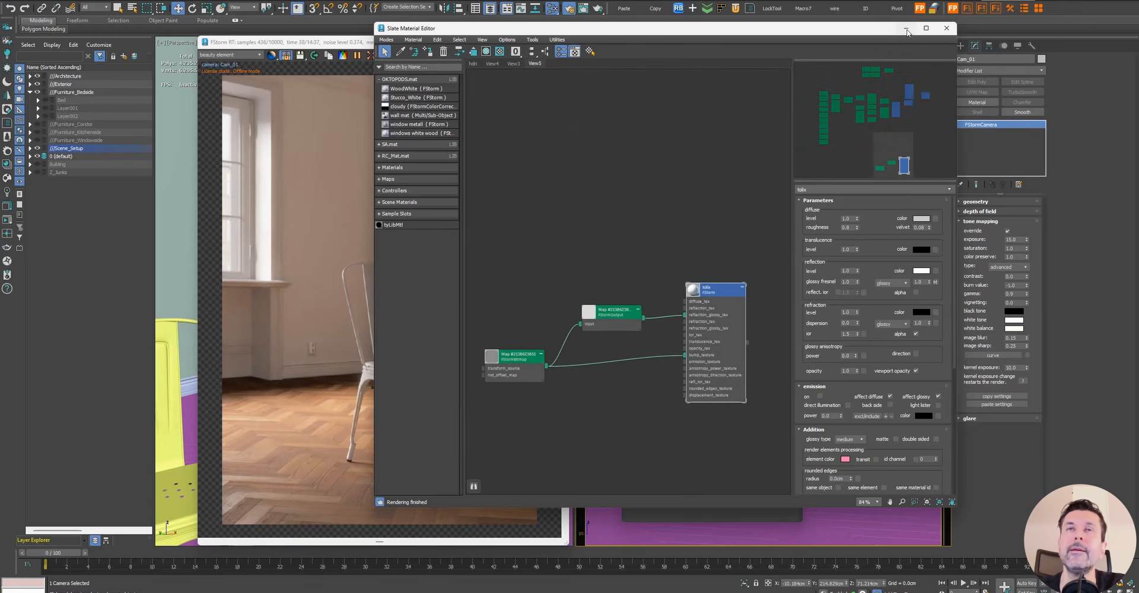
click(906, 28)
Select the chair and then the wall outlet by picking them directly in the render
click(414, 56)
click(397, 378)
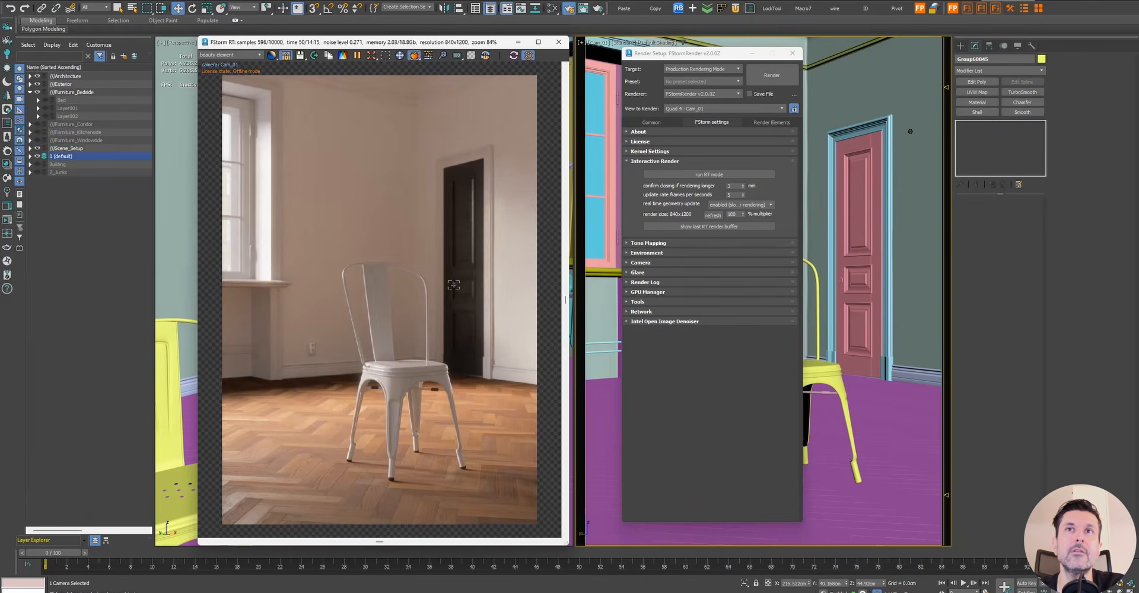
click(310, 347)
Shift the Render Setup dialog closer to the render window, and open the Light Mix controls
drag(674, 57, 645, 56)
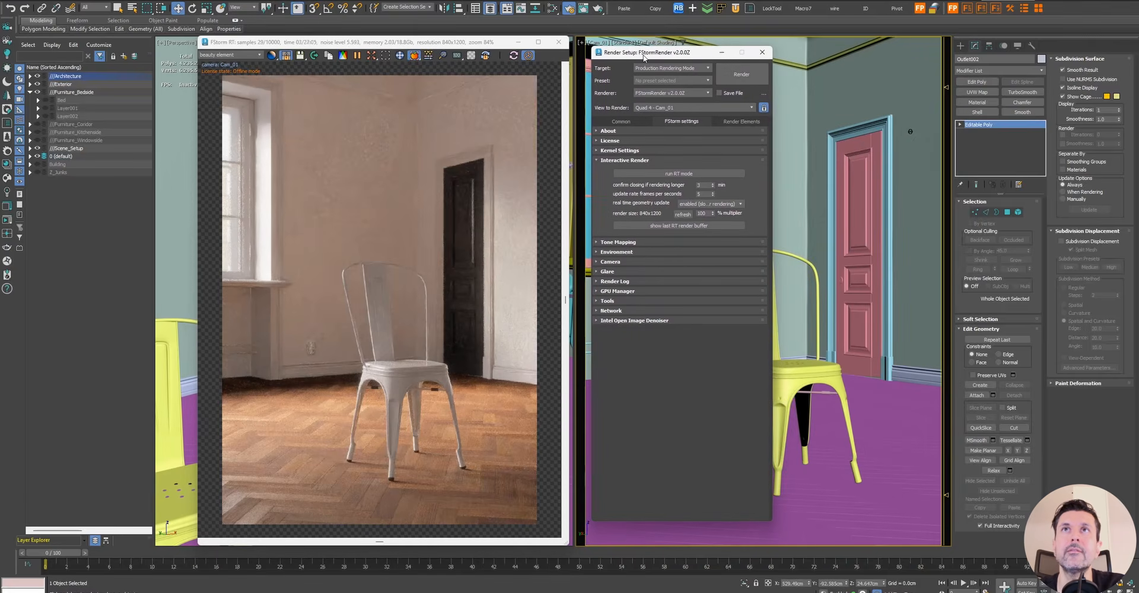
click(414, 56)
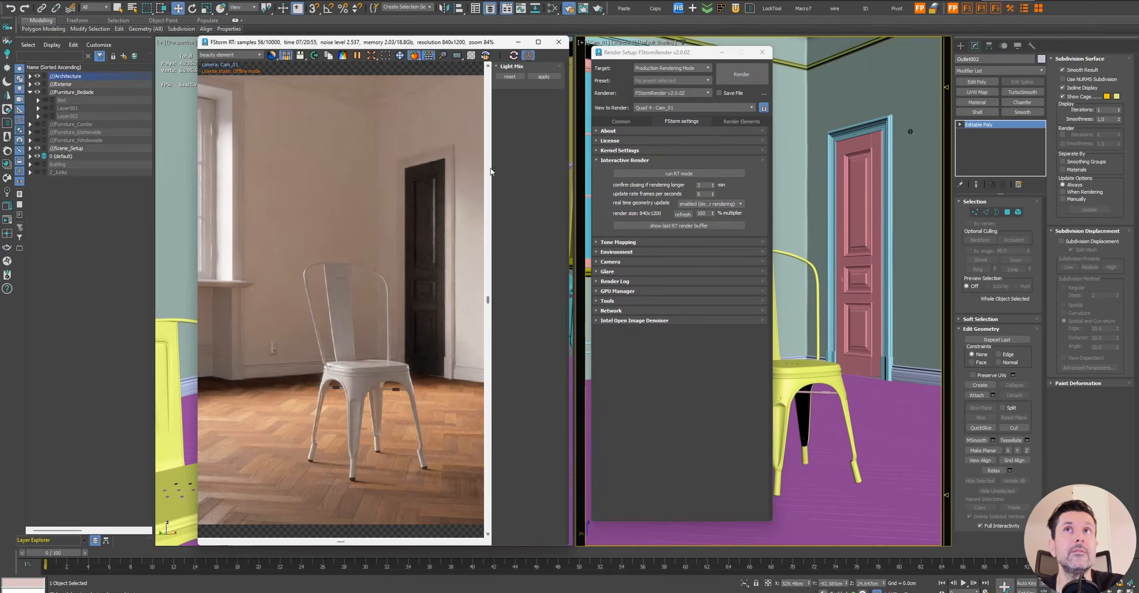
Widen the render window and apply the Light Mix, accepting the change to the FStorm objects' emission options
drag(195, 115, 171, 111)
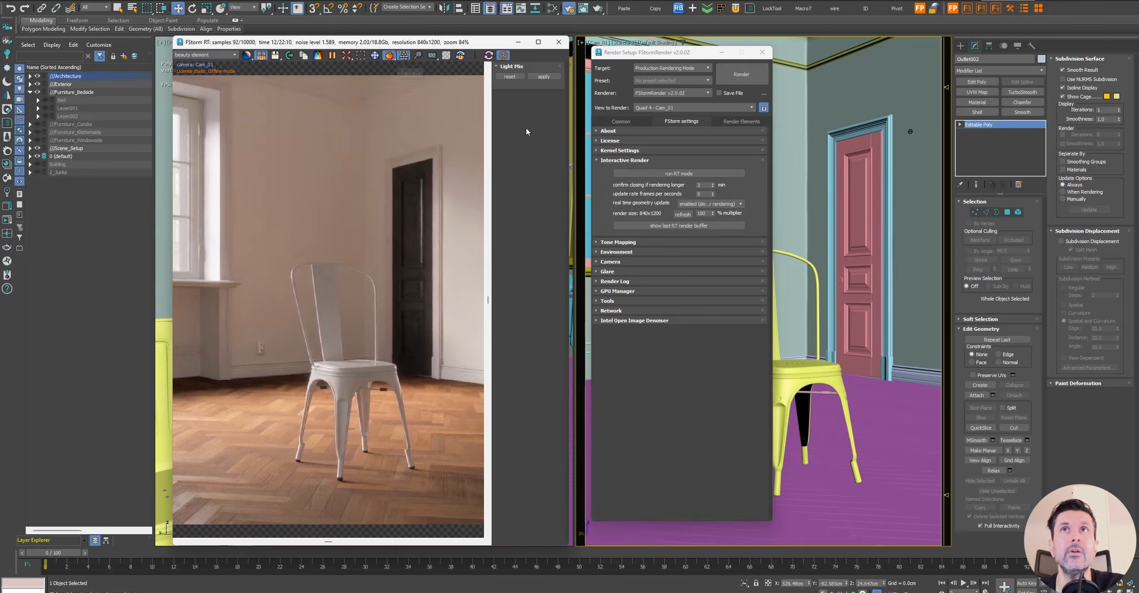
scroll(407, 126, down, 2)
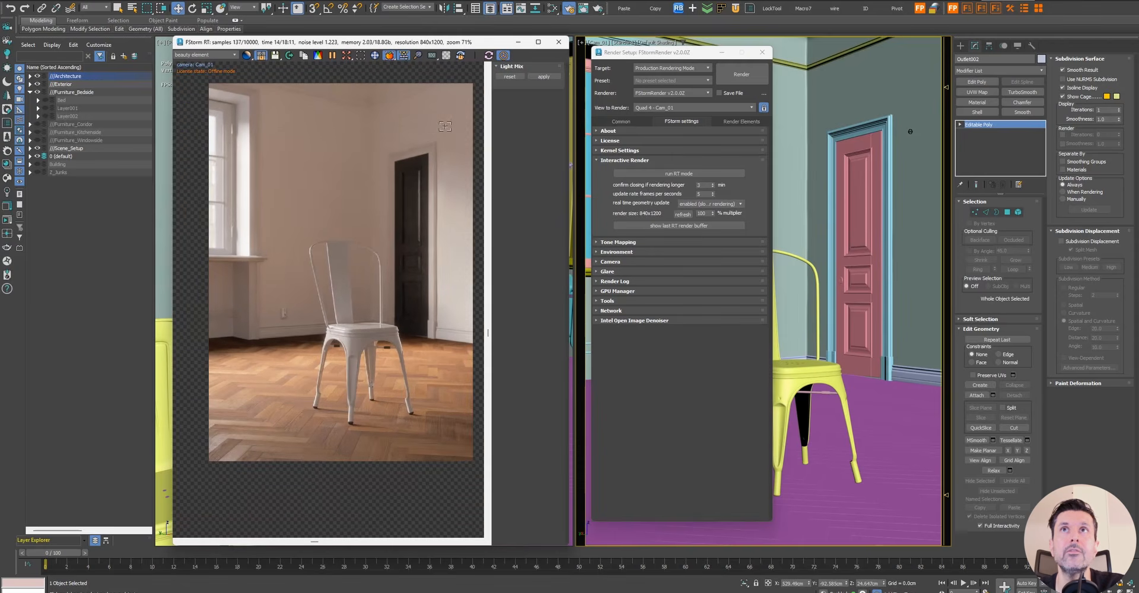
click(532, 76)
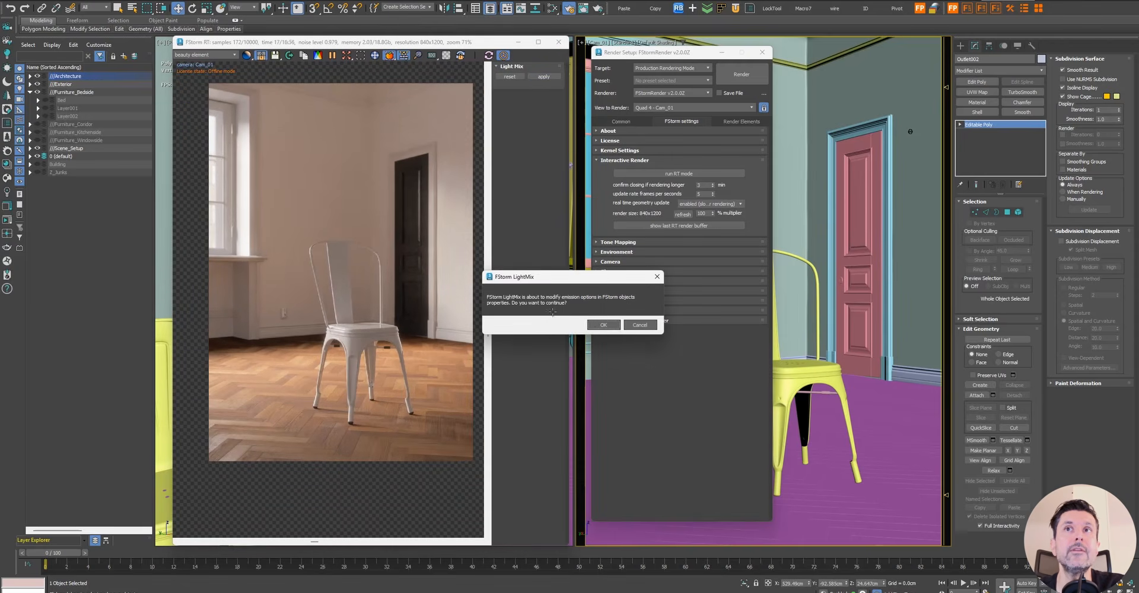
click(604, 328)
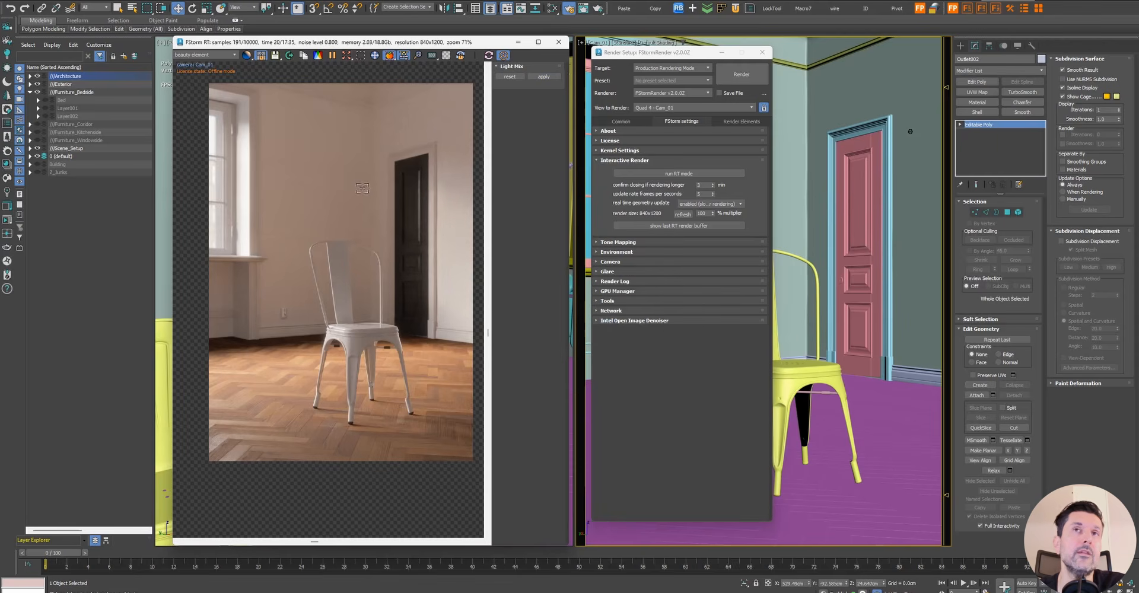
Close the Light Mix controls, fit the render to the window, and enlarge the render window
middle_drag(361, 188, 351, 210)
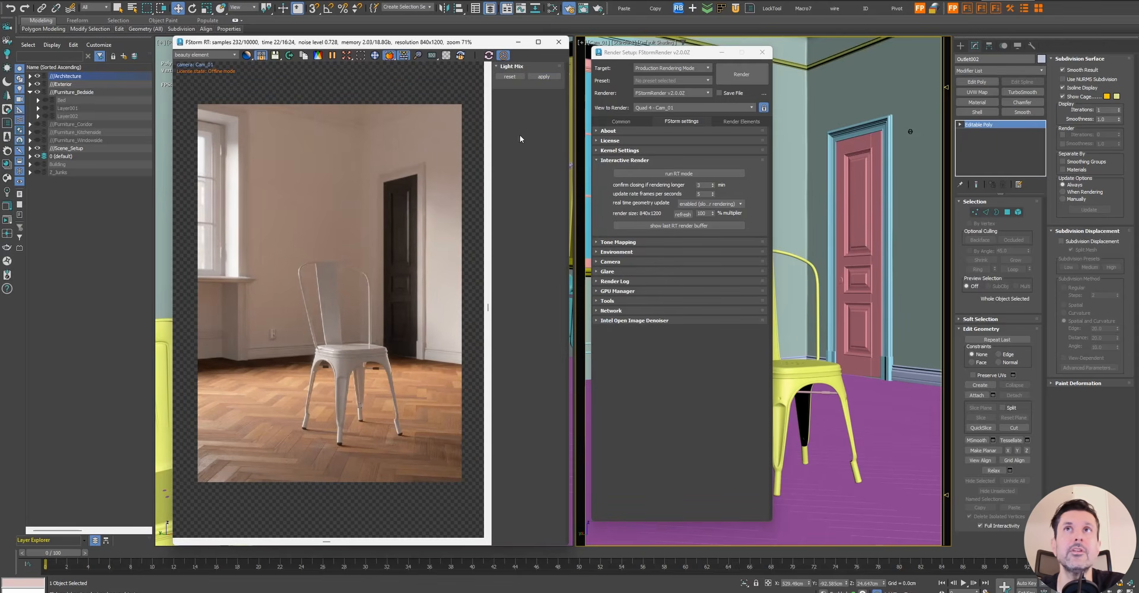
click(403, 55)
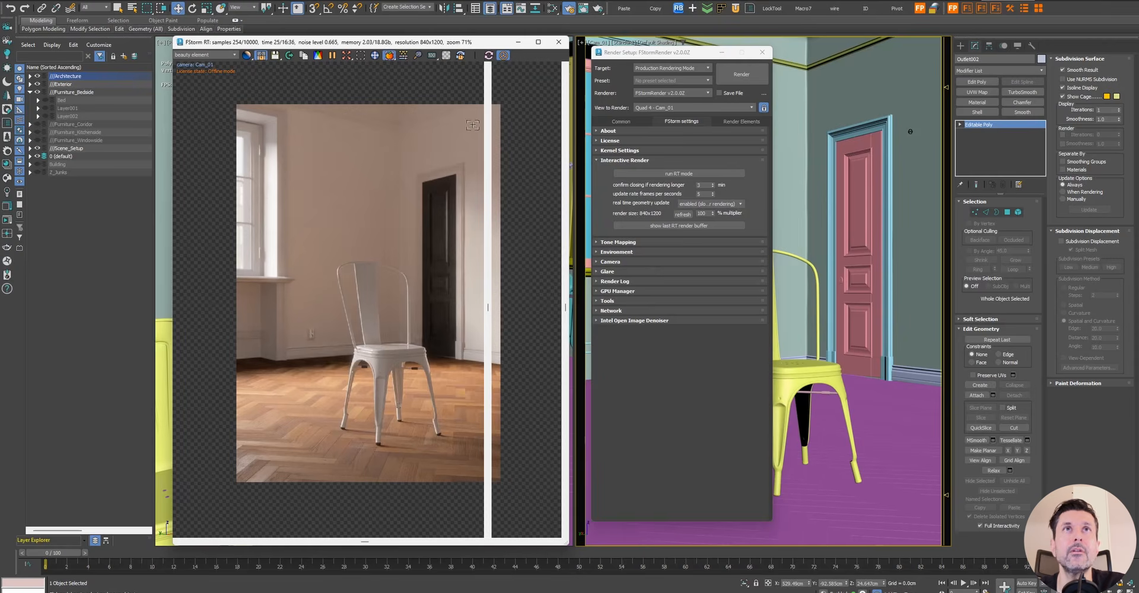
click(347, 56)
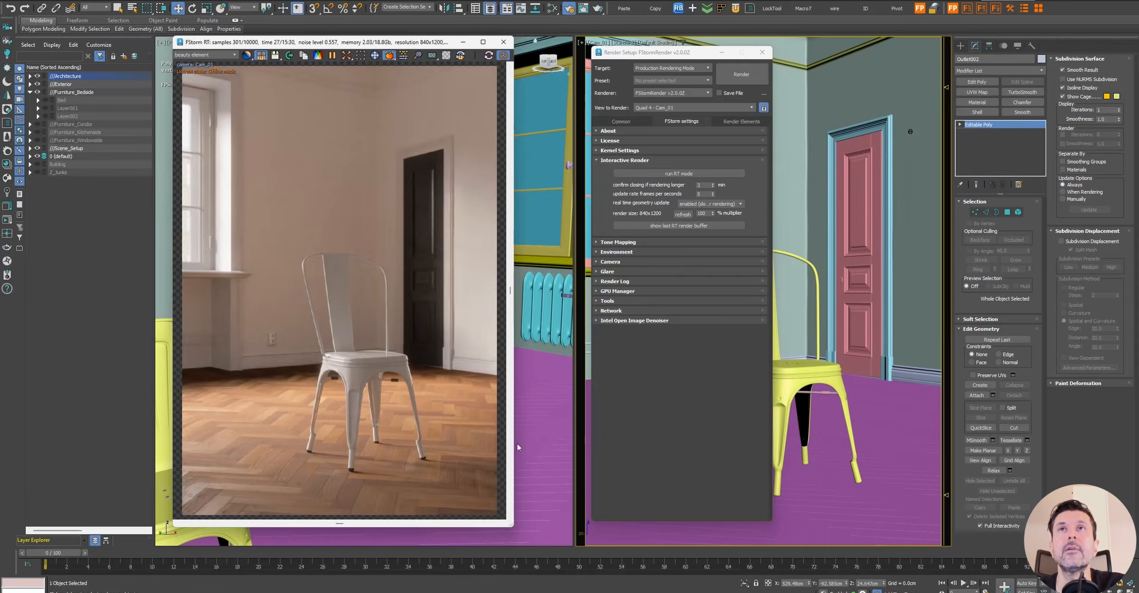
drag(512, 527, 572, 545)
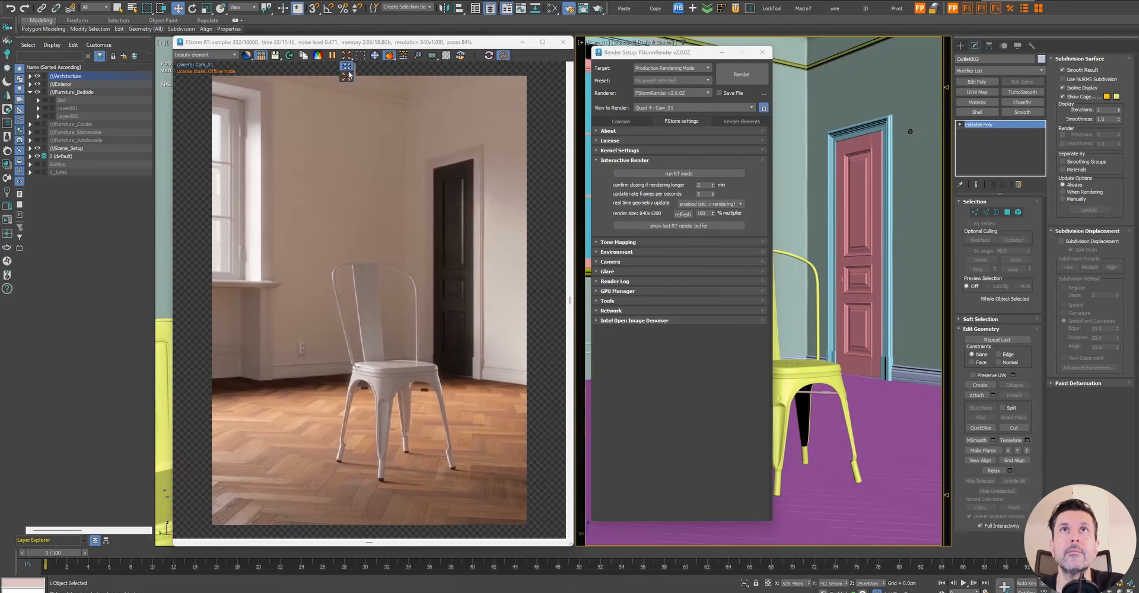
Display the scene and memory statistics over the render and refit the image in the window
click(389, 56)
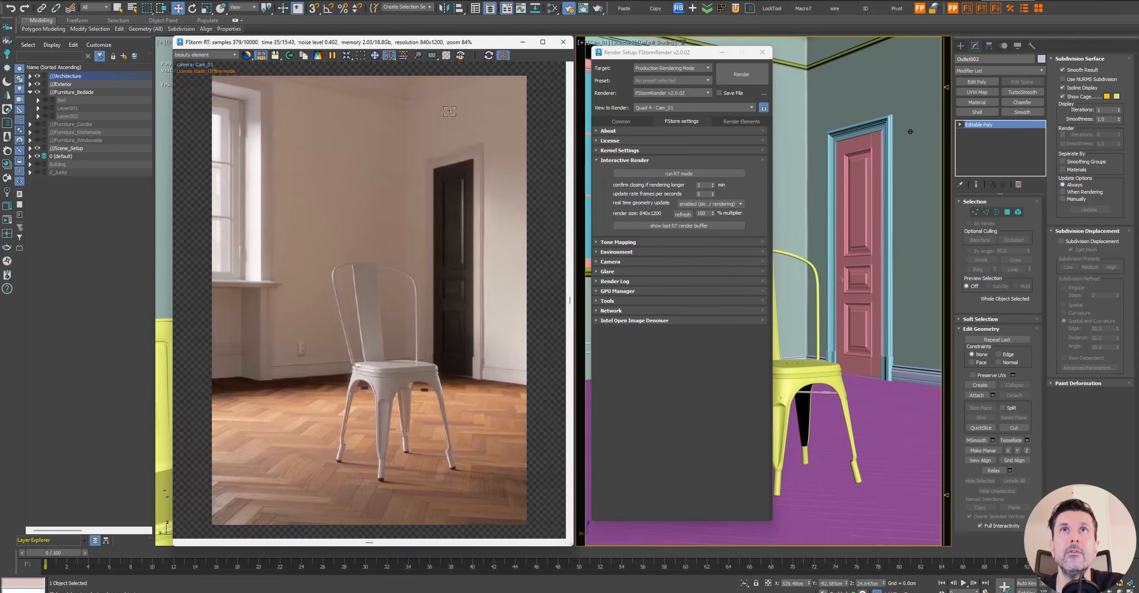
click(418, 56)
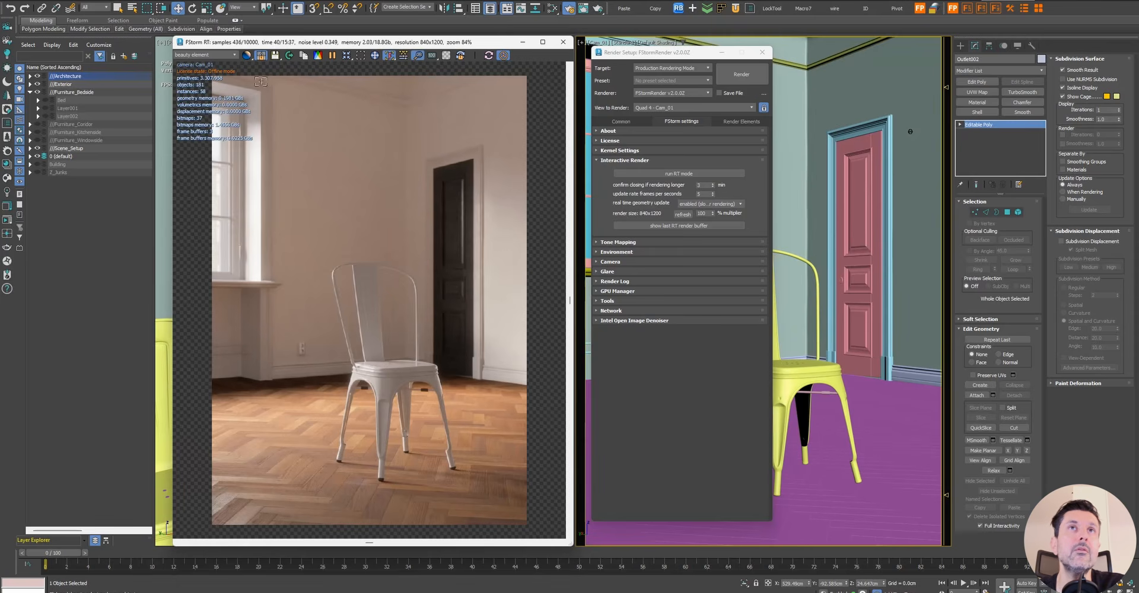
middle_drag(255, 95, 333, 122)
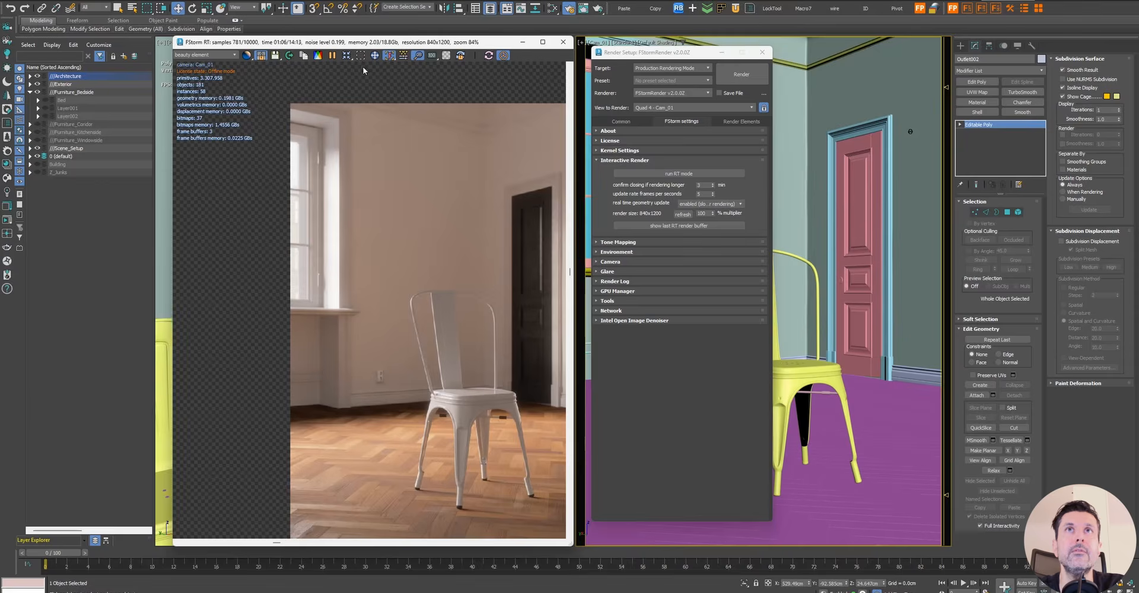
click(348, 58)
Set the render resolution multiplier to 50% and examine the smaller image up close
click(432, 56)
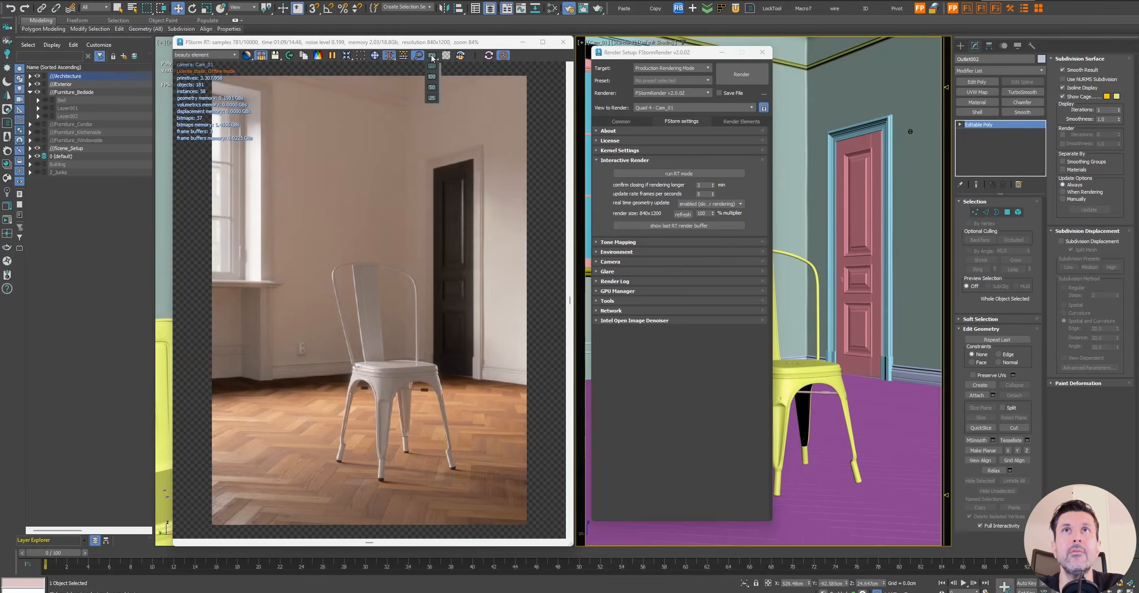
click(432, 70)
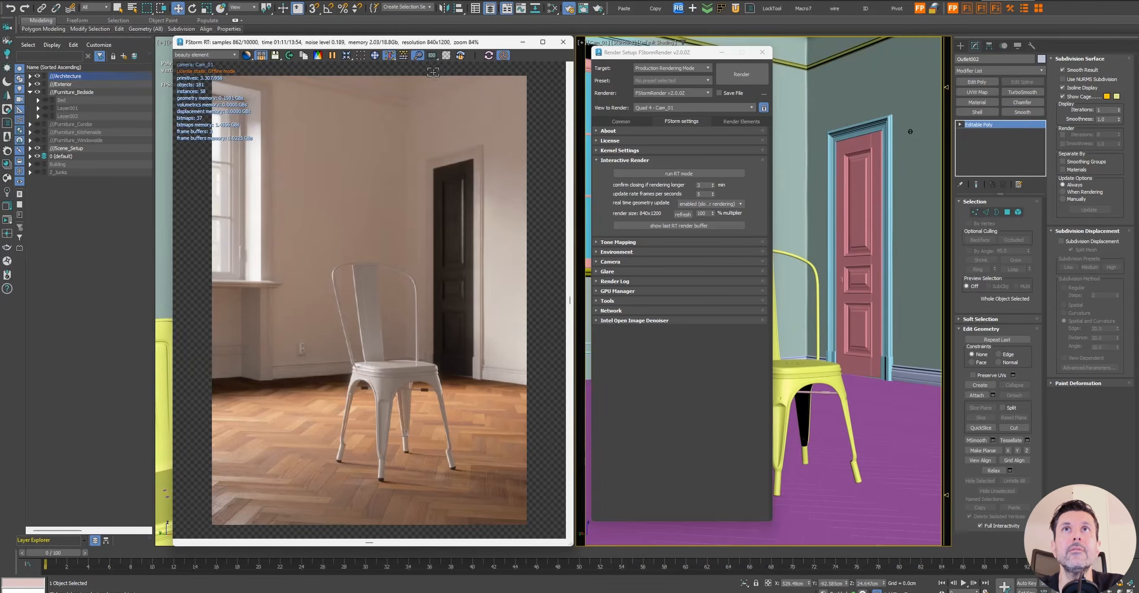
click(432, 57)
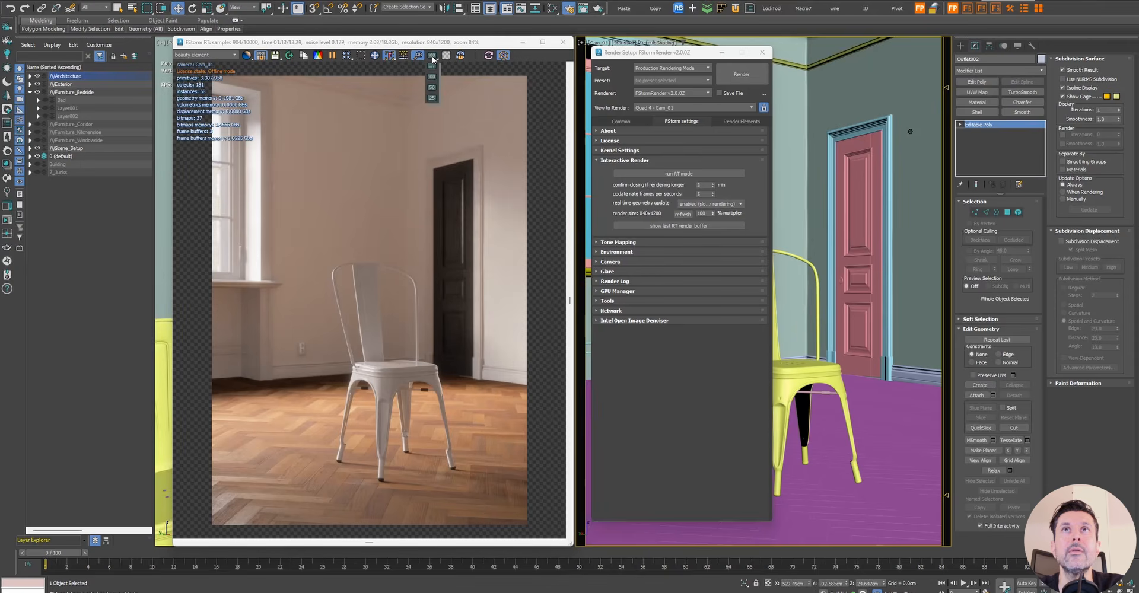
click(432, 88)
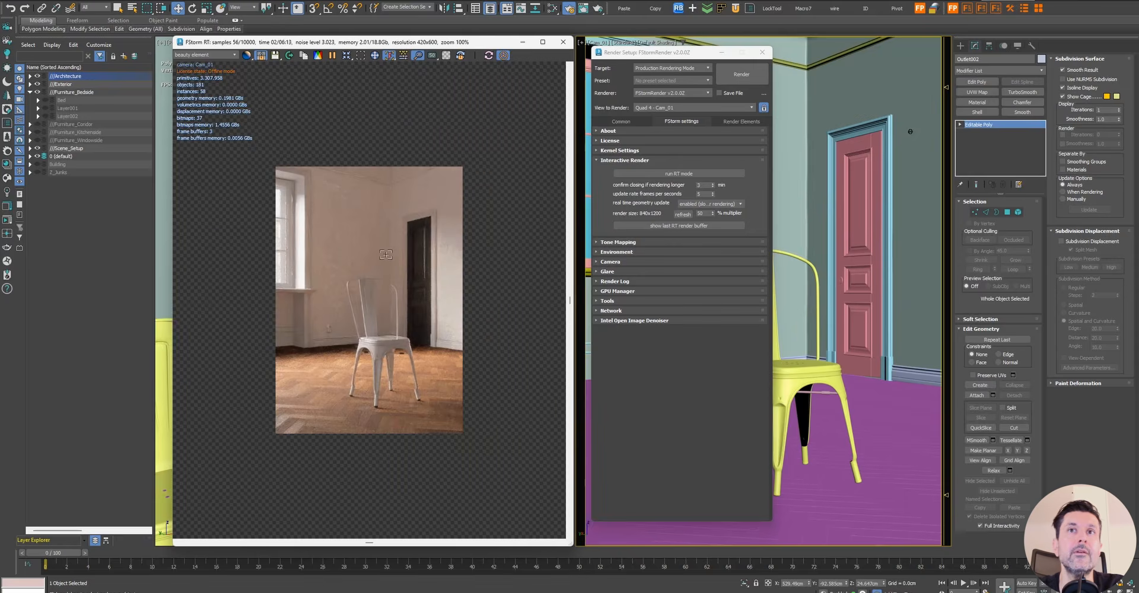
scroll(386, 254, up, 3)
scroll(386, 254, down, 1)
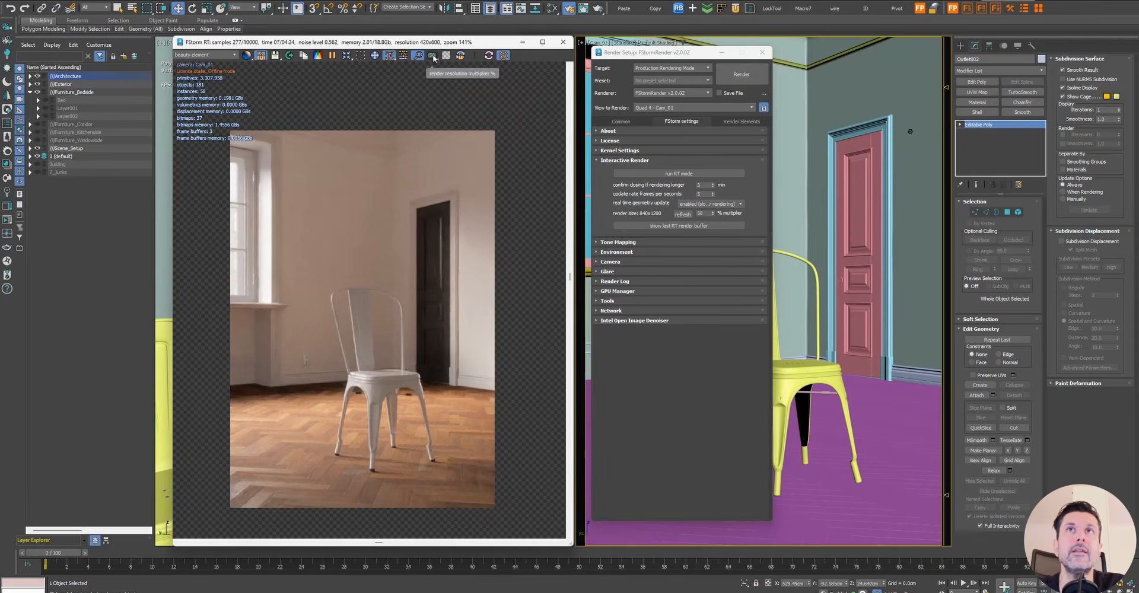
Show the common output size settings in Render Setup and set the render resolution multiplier to 100%
click(632, 122)
drag(432, 57, 433, 77)
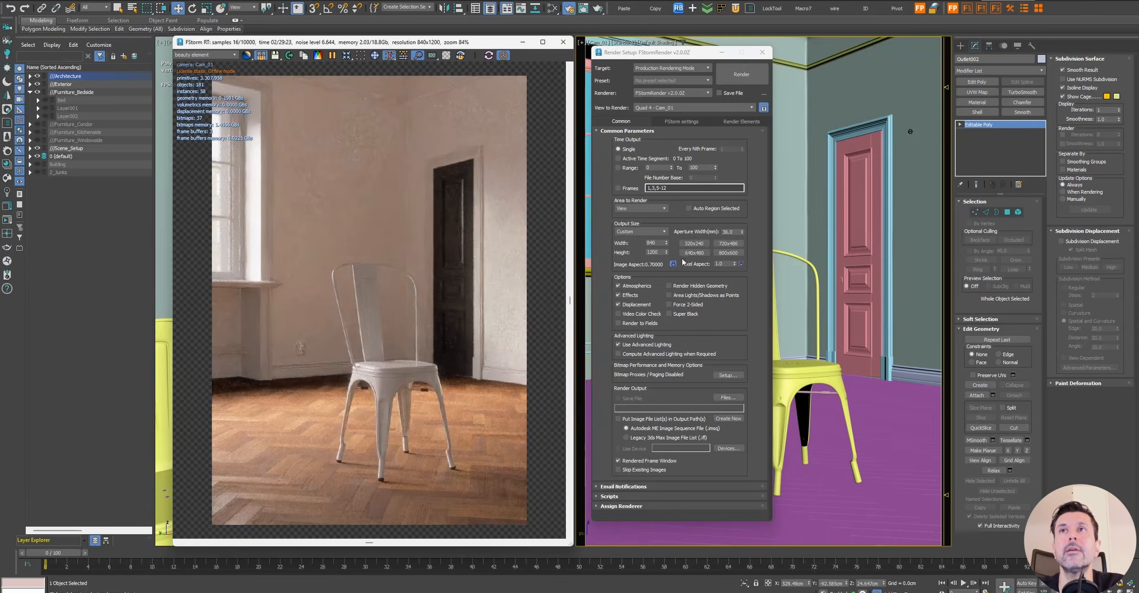
click(446, 56)
click(541, 302)
click(594, 309)
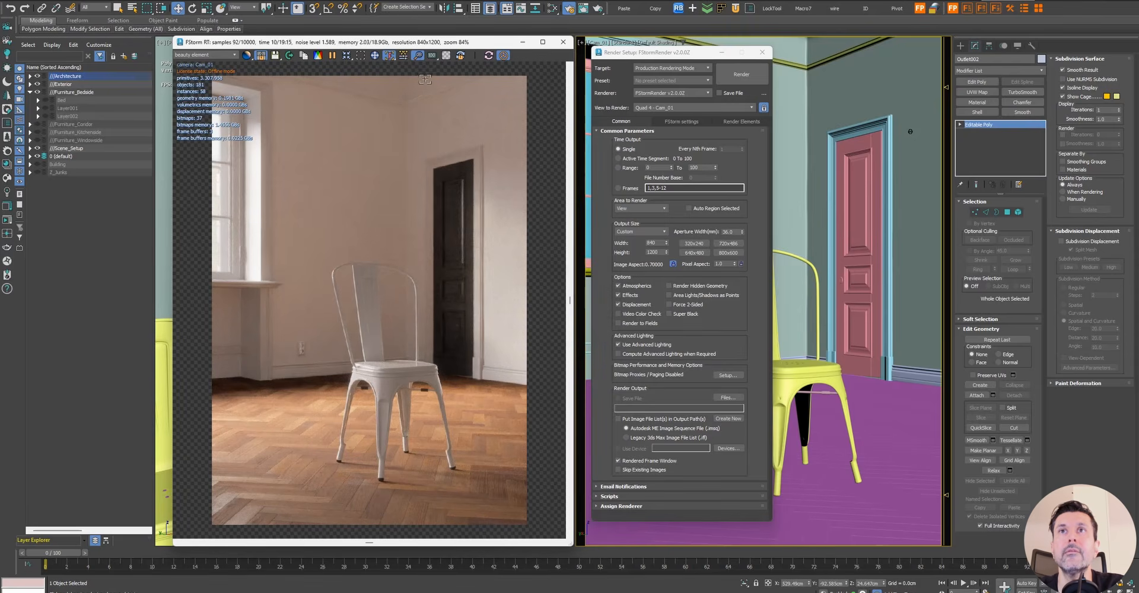
Toggle the prevent render restart option, close the Render Setup dialog, and hide the render statistics overlay
click(461, 55)
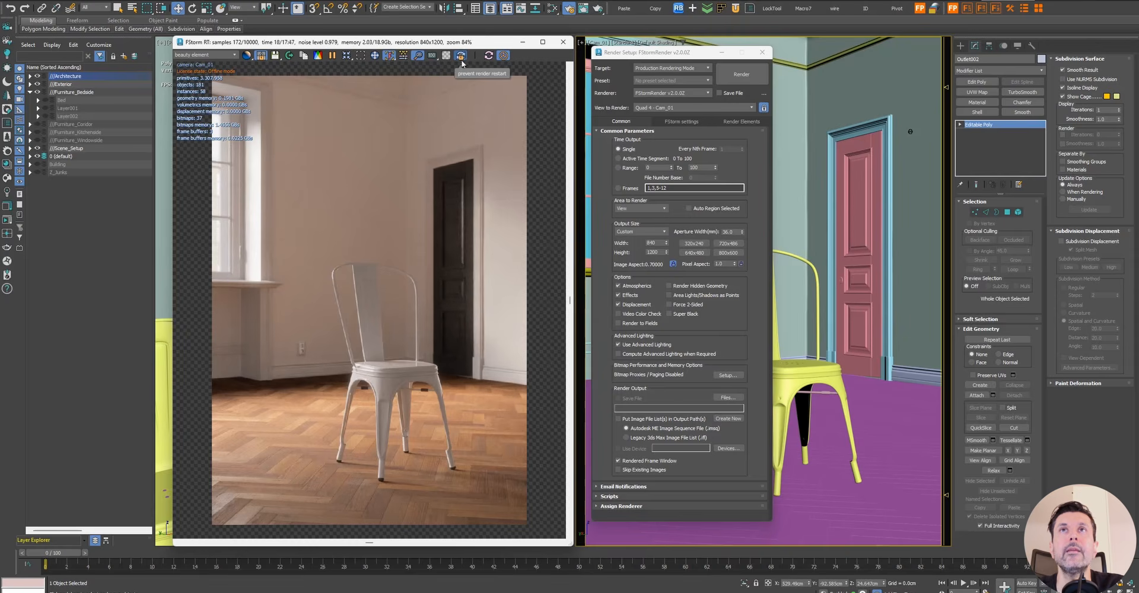
click(762, 53)
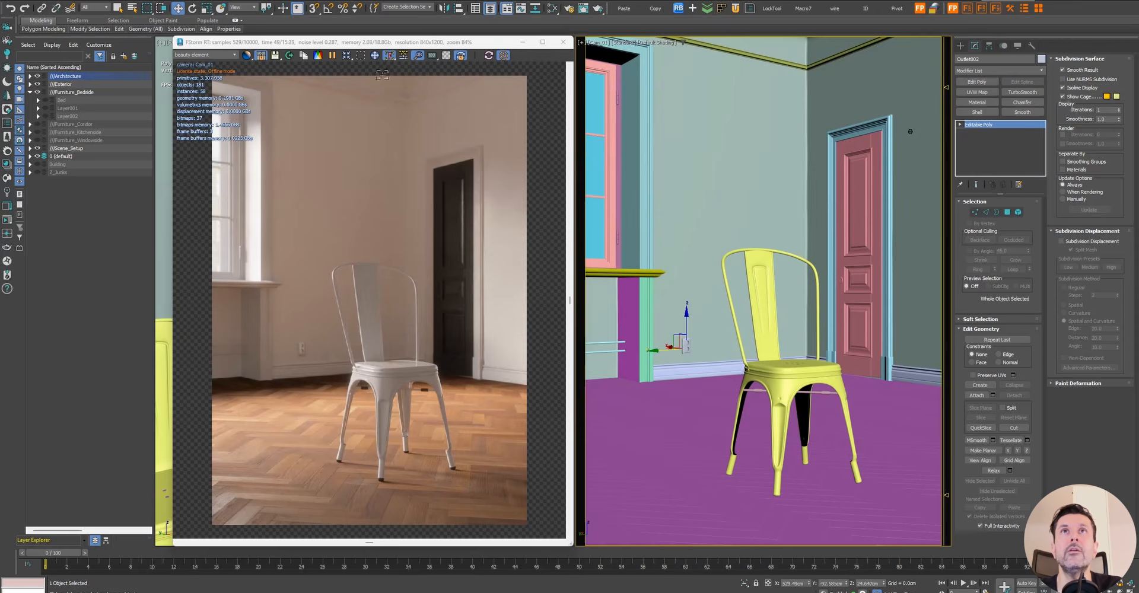
click(416, 57)
click(461, 55)
Minimize the render window, select the floor in the perspective view, and bring the render window back
click(521, 42)
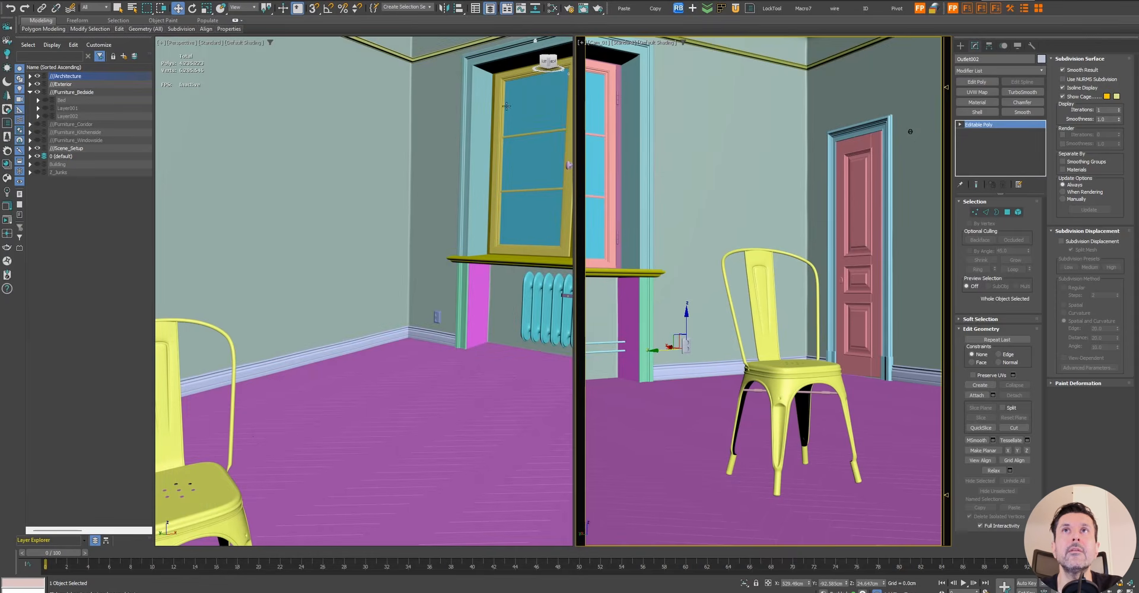
click(253, 433)
middle_drag(253, 432, 308, 412)
middle_drag(341, 302, 391, 309)
alt+middle_drag(391, 308, 353, 316)
scroll(397, 291, up, 4)
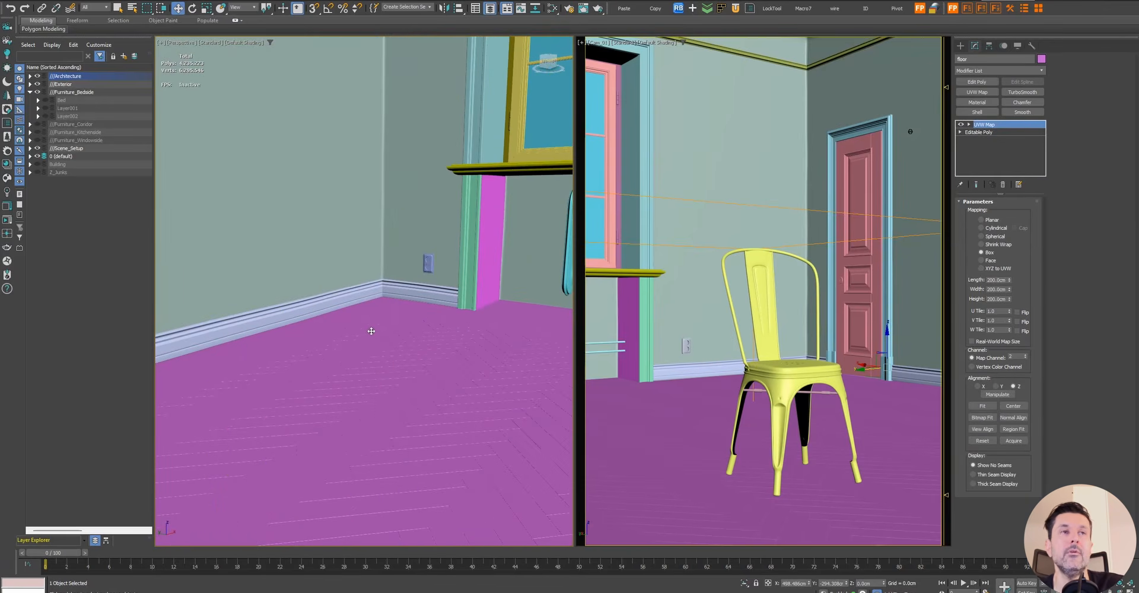
key(alt+Tab)
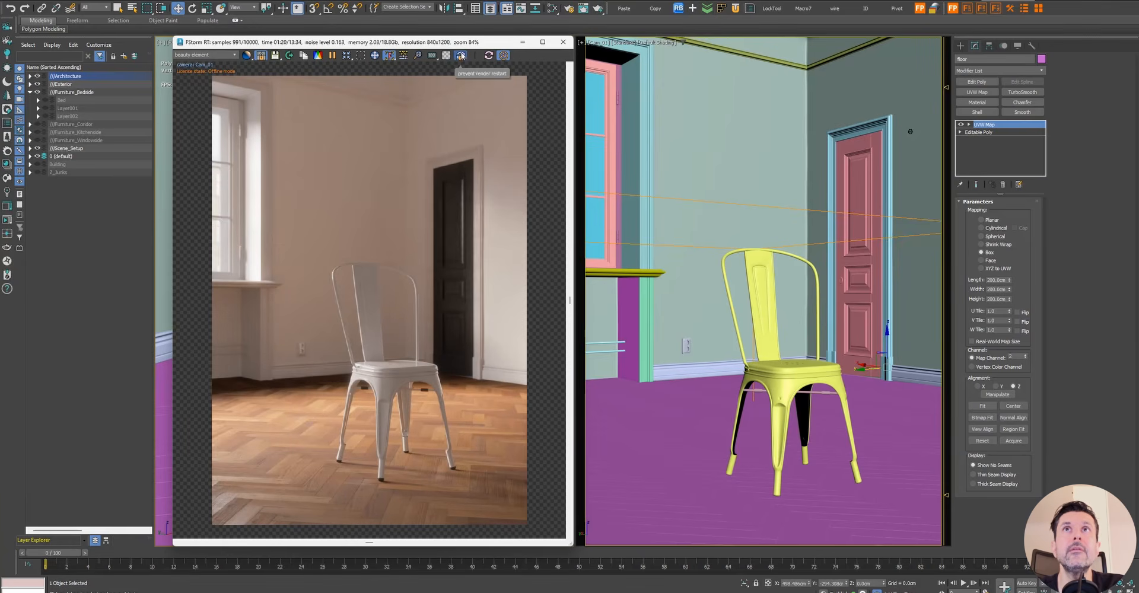
Unhide the Furniture_Kitchenside layer and move the potted plant farther behind the chair, toward the door
click(31, 93)
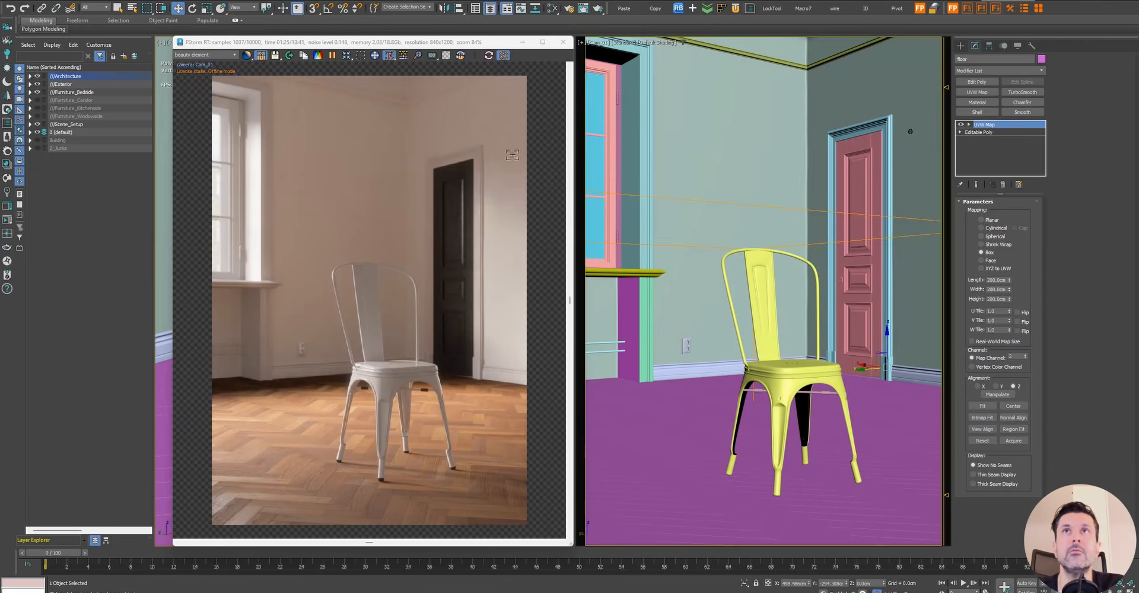
click(37, 108)
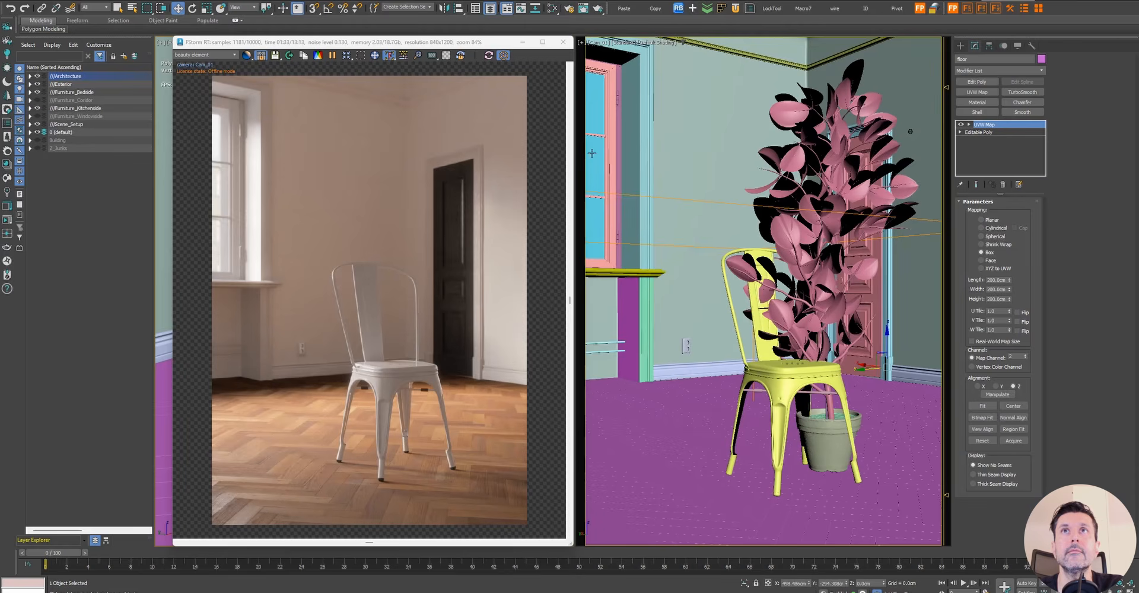
click(828, 430)
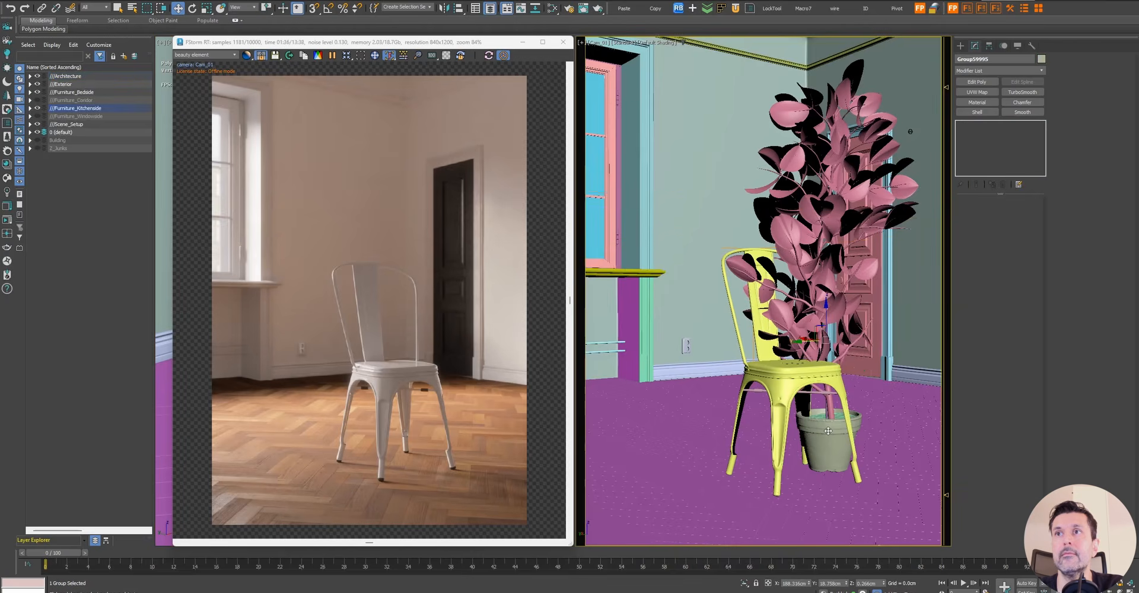
mouse_move(822, 356)
mouse_down()
mouse_move(743, 323)
mouse_move(745, 336)
mouse_move(813, 336)
mouse_up()
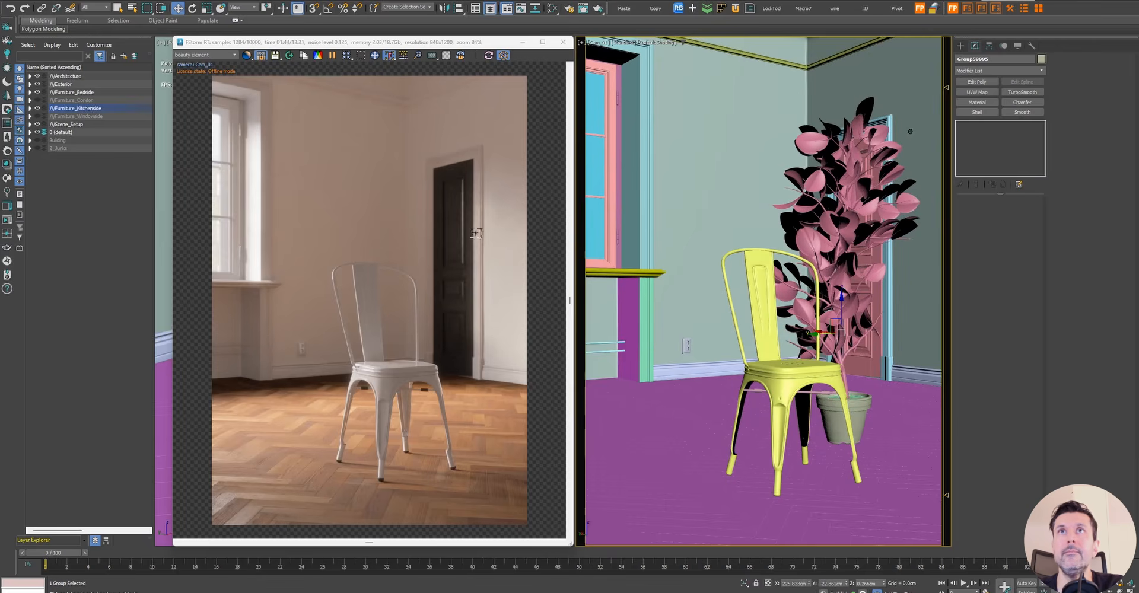
Try moving the chair sideways, cancel the move, and refresh the interactive render to reload the scene
click(503, 58)
click(789, 360)
drag(760, 375, 688, 377)
right_click(687, 377)
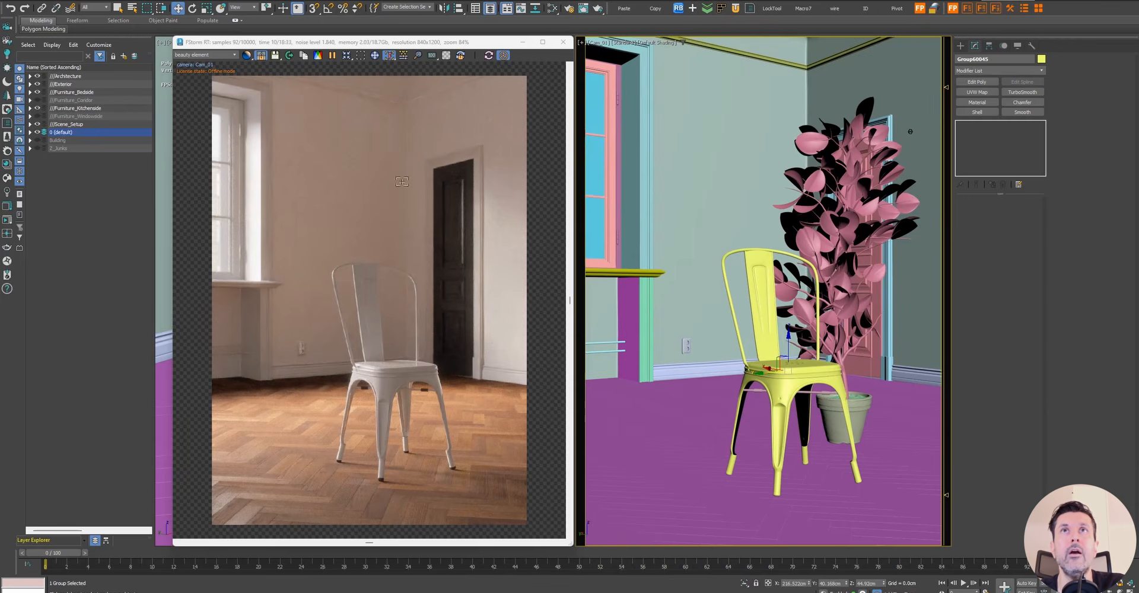
click(489, 56)
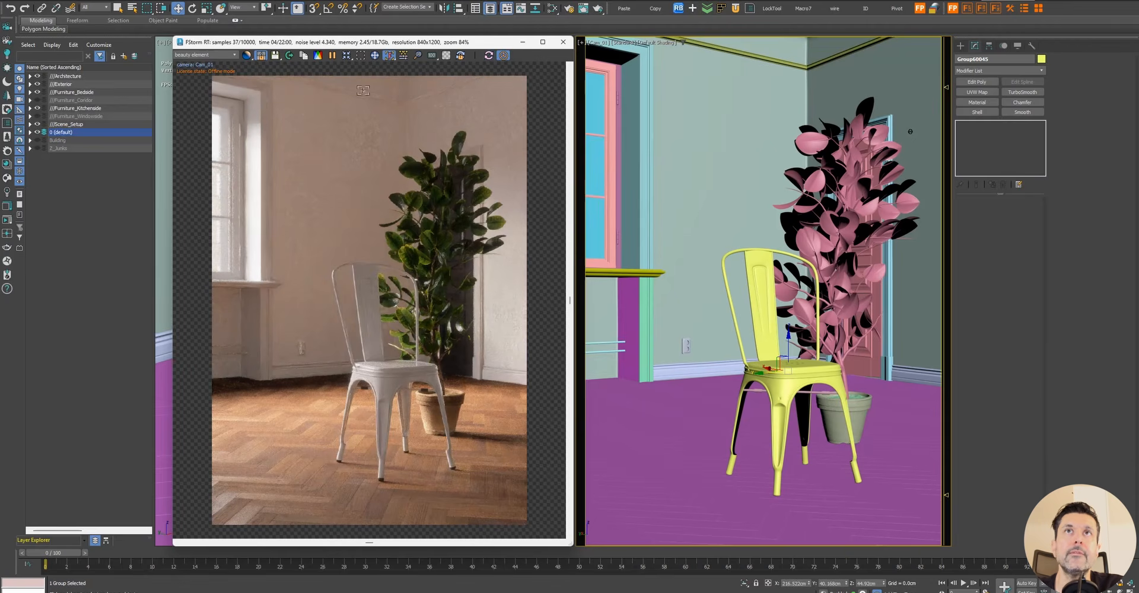
Switch off the toggle beside the render refresh control and try moving the potted plant slightly
click(504, 55)
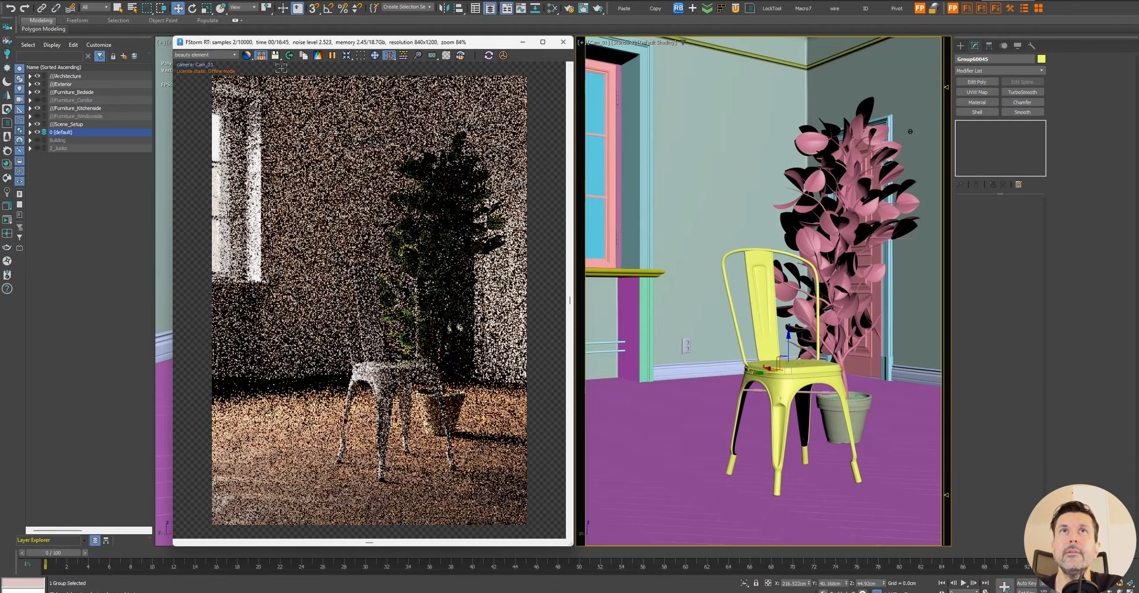
click(856, 300)
mouse_move(824, 333)
mouse_down()
mouse_move(876, 337)
mouse_move(816, 335)
mouse_up()
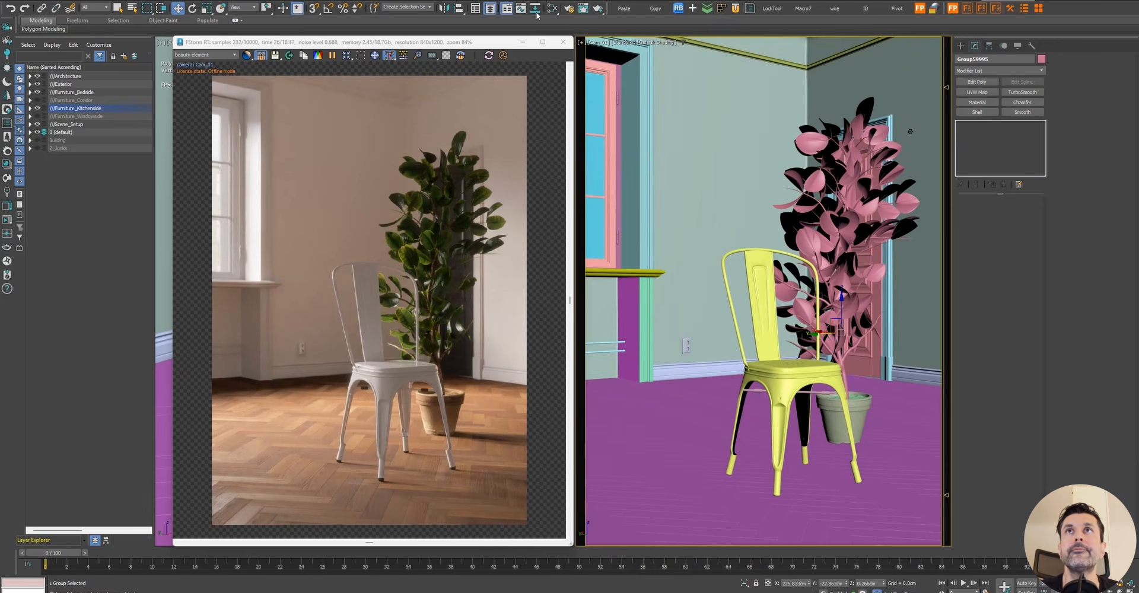
Open Render Setup, expand the FStorm Kernel Settings at the render samples value, and shift the dialog between the two viewports
click(568, 9)
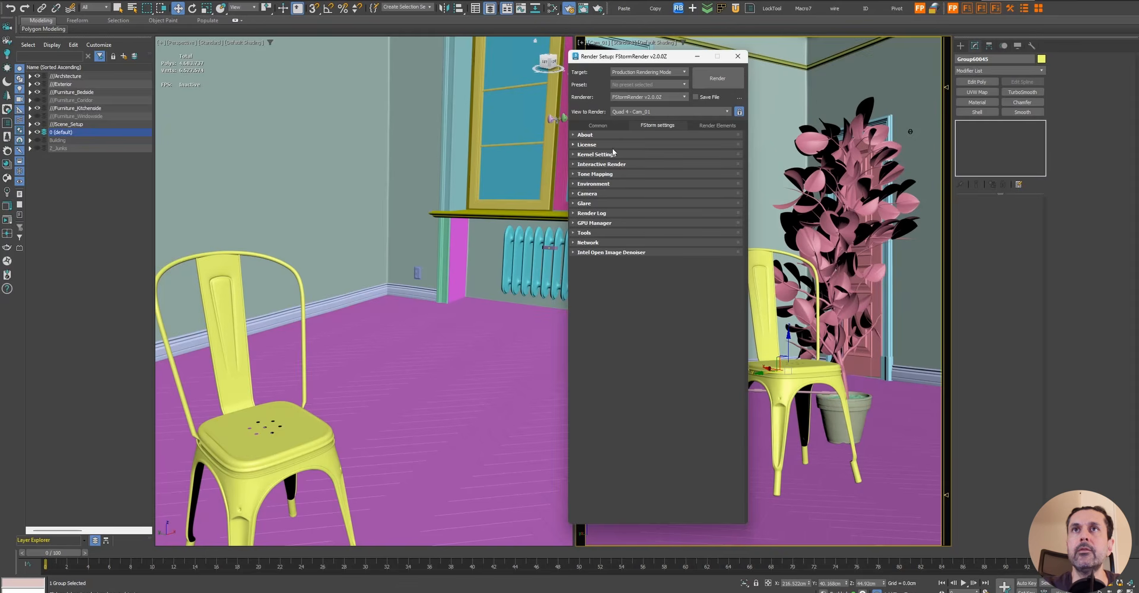
click(613, 153)
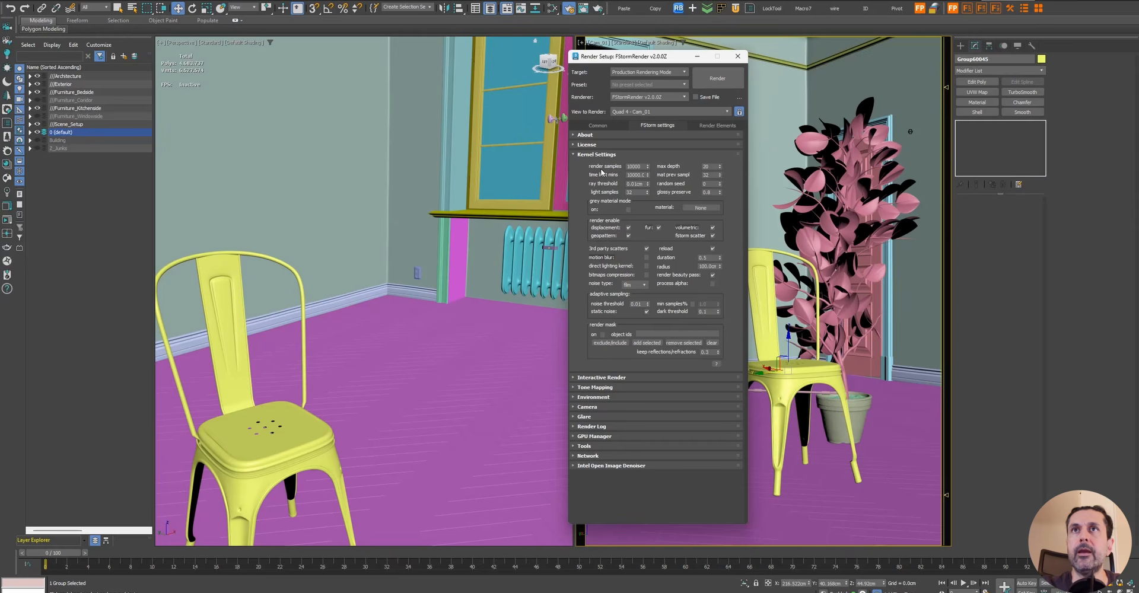
double_click(642, 167)
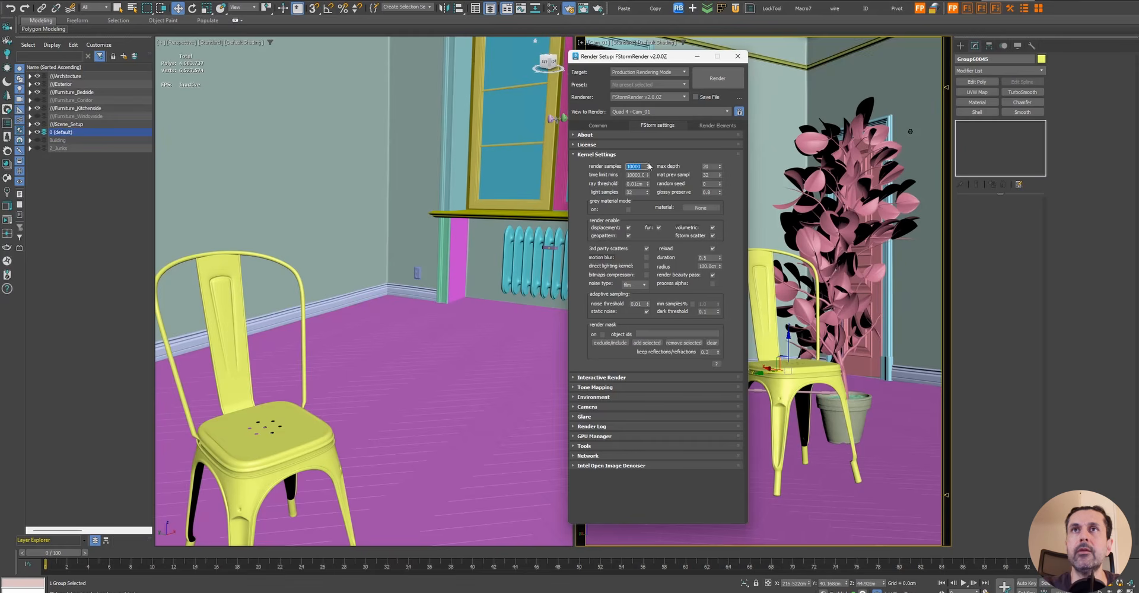
drag(656, 60, 554, 59)
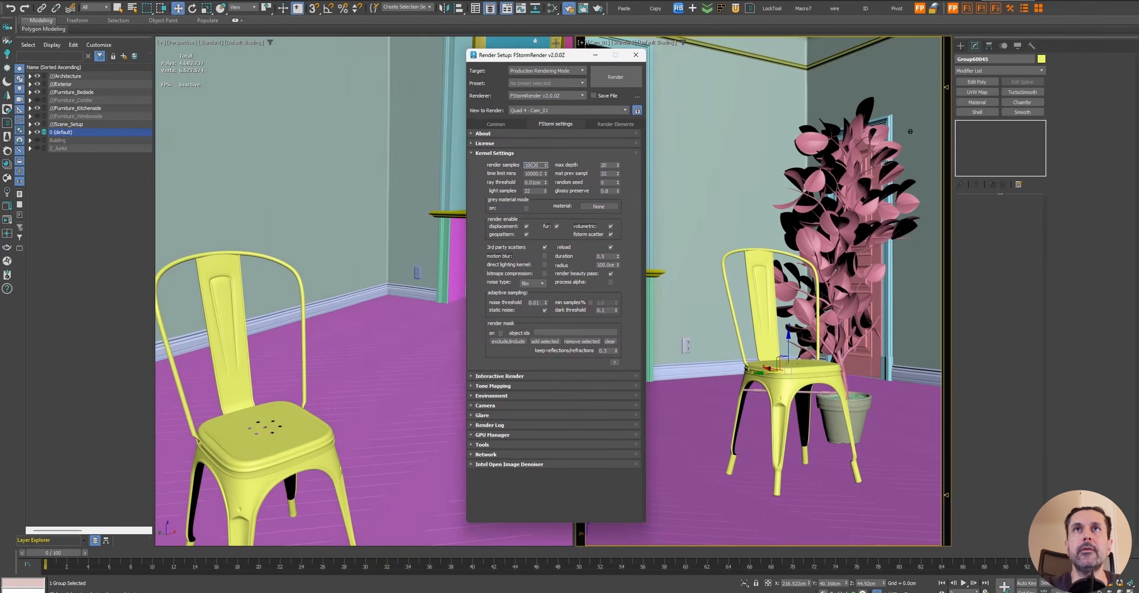
Start FStorm RT mode for the camera view, and arrange the widened interactive render window beside Render Setup
drag(529, 55, 573, 53)
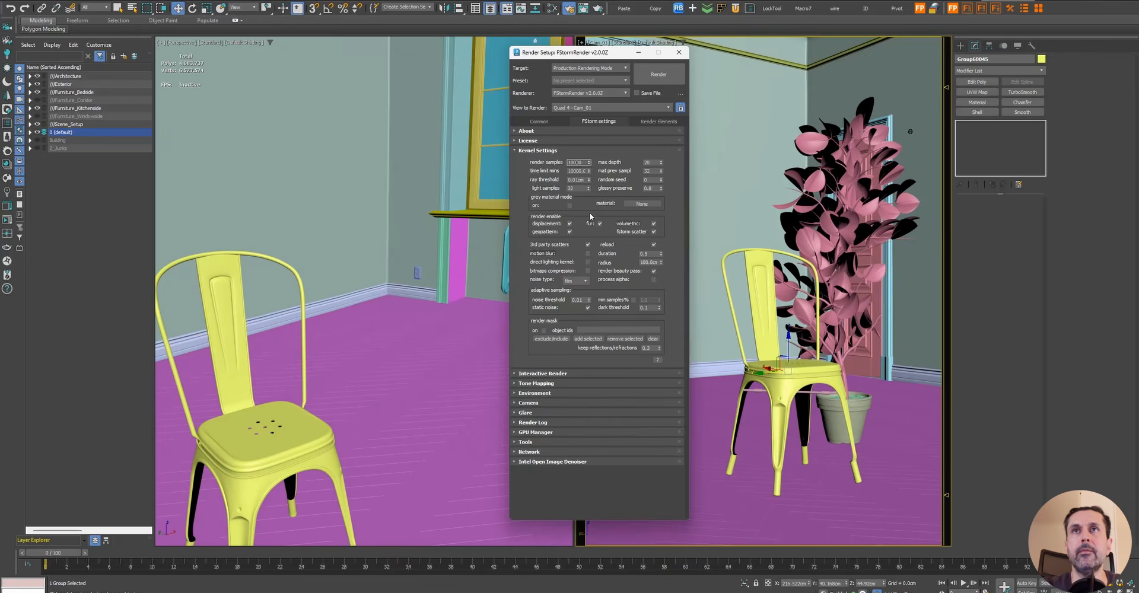
right_click(762, 272)
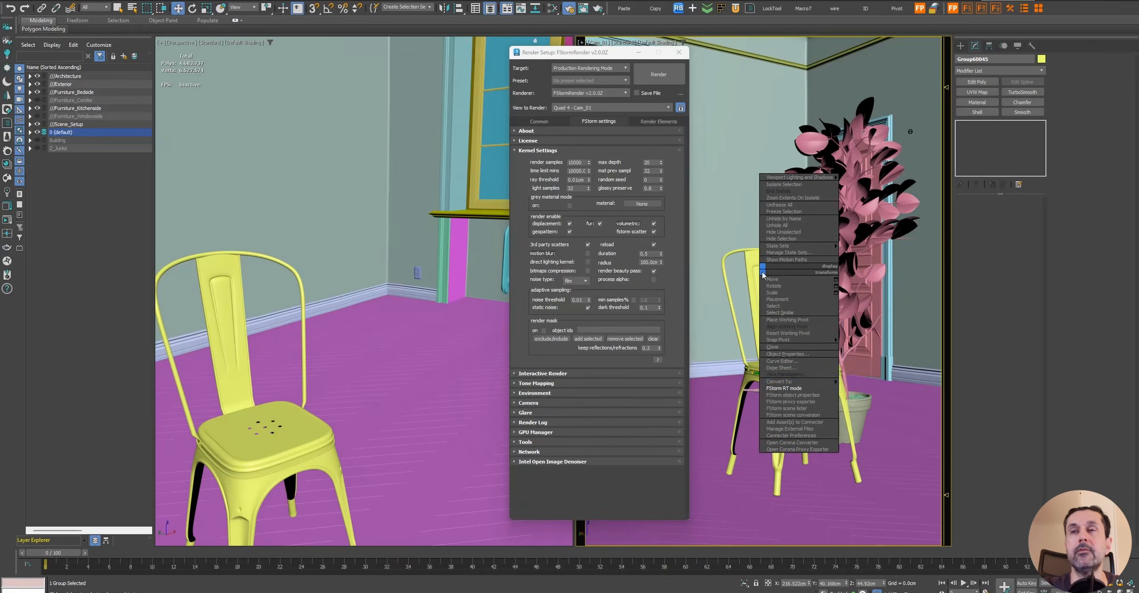
click(793, 391)
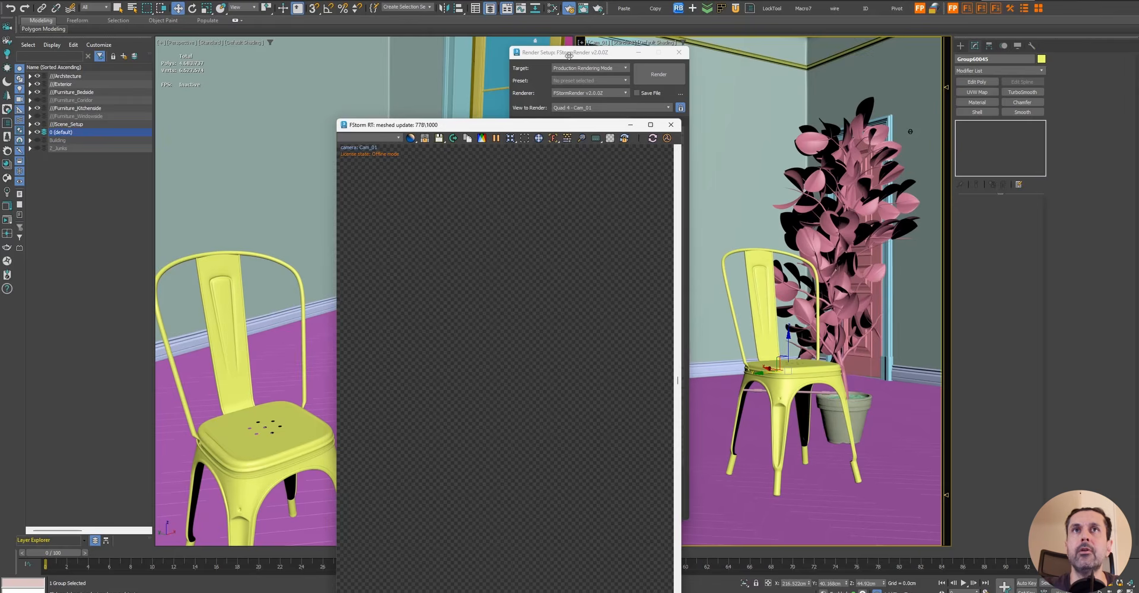
drag(566, 54, 675, 58)
drag(534, 126, 450, 44)
drag(663, 59, 643, 51)
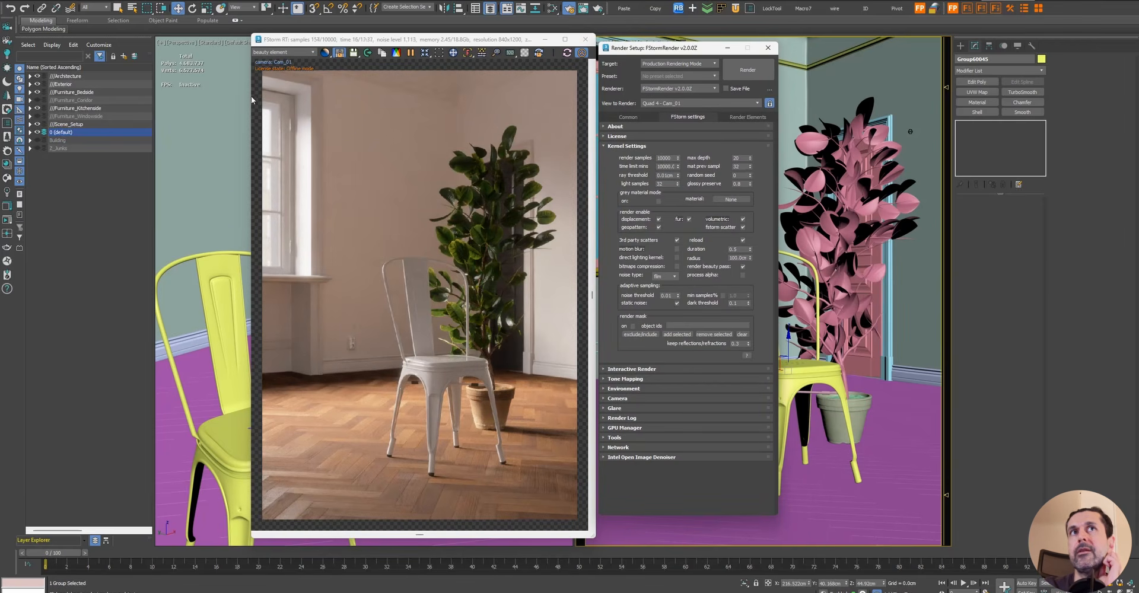
drag(252, 99, 218, 100)
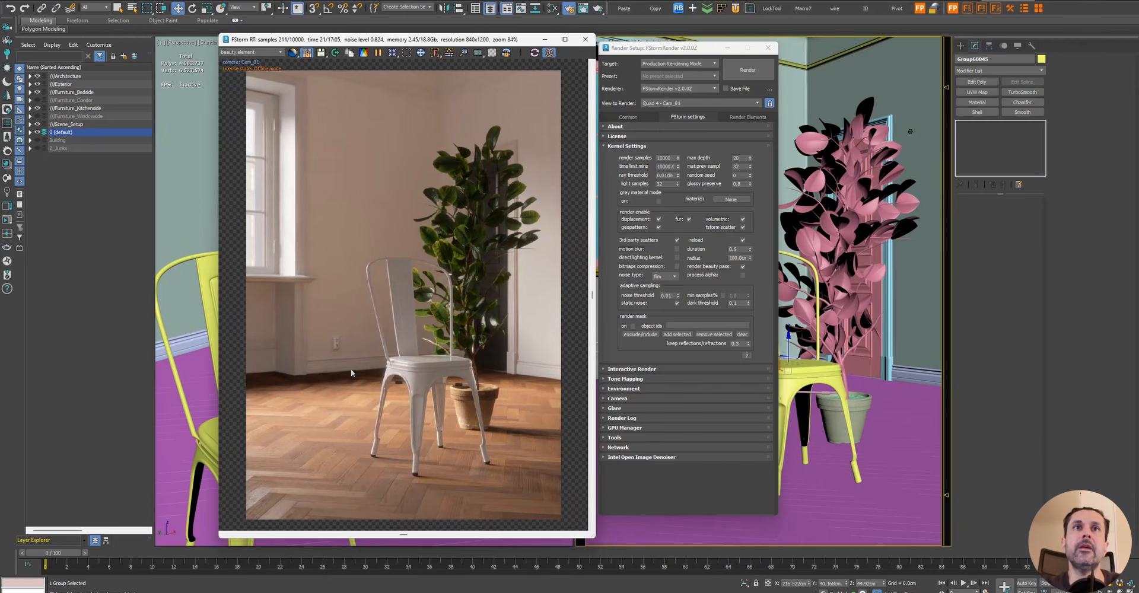
Test max depth values of 8 and 1 in the Kernel Settings, and set max depth to 32
click(631, 463)
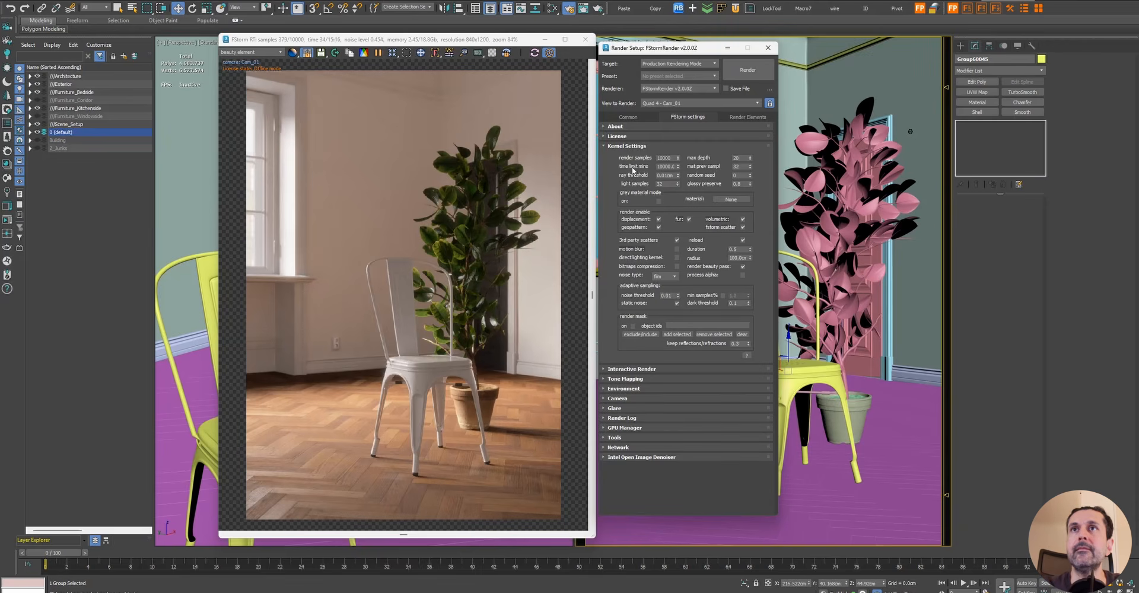
double_click(665, 166)
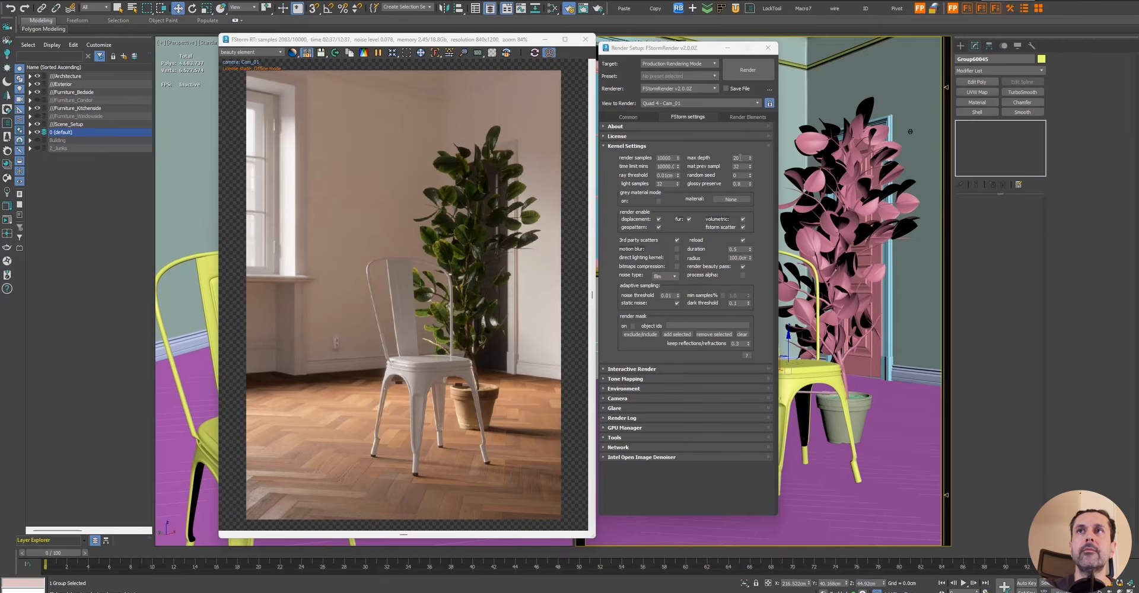
double_click(740, 157)
text(8)
key(Return)
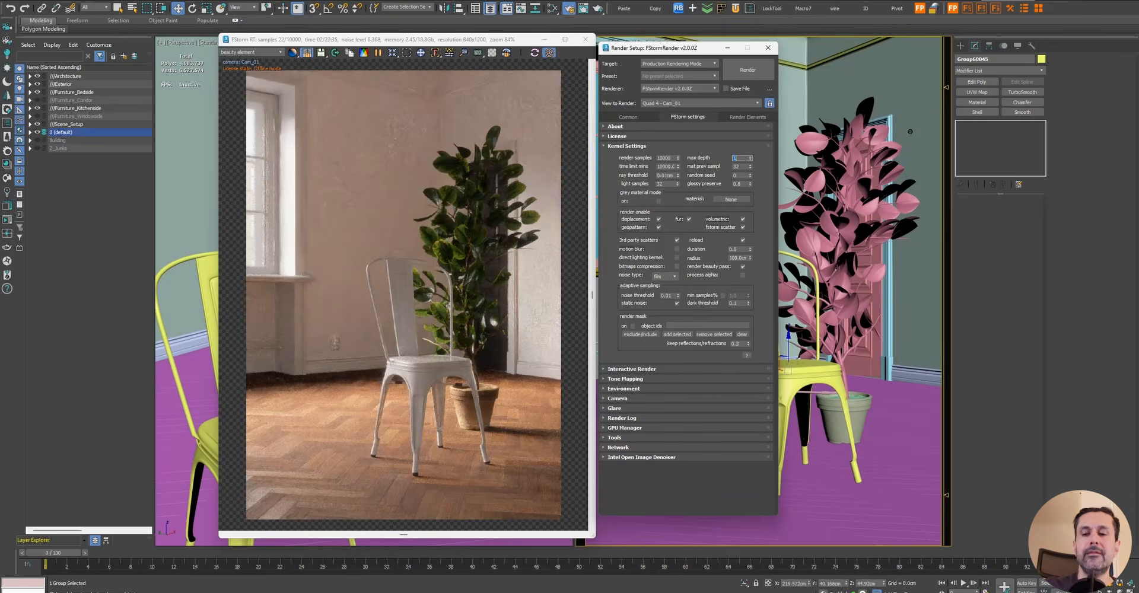
text(1)
key(Return)
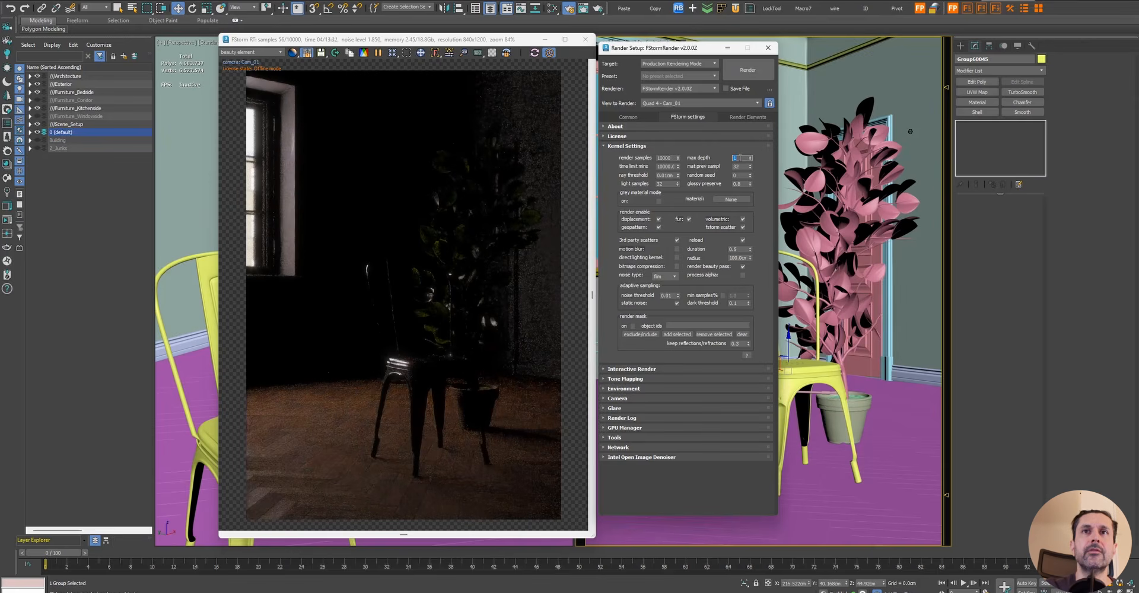
key(Return)
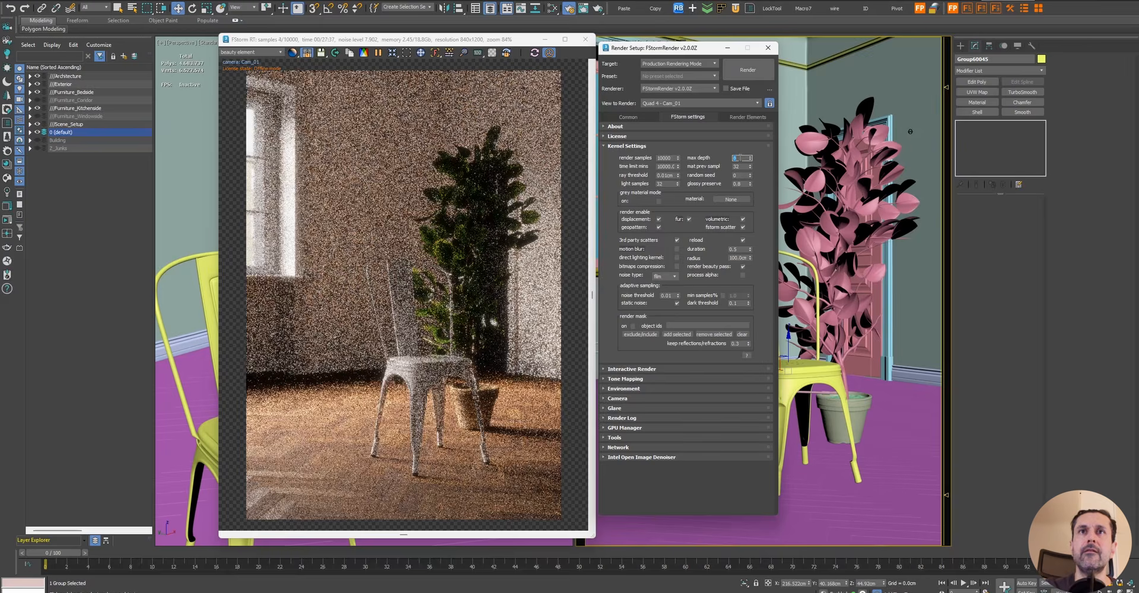
text(32)
key(Return)
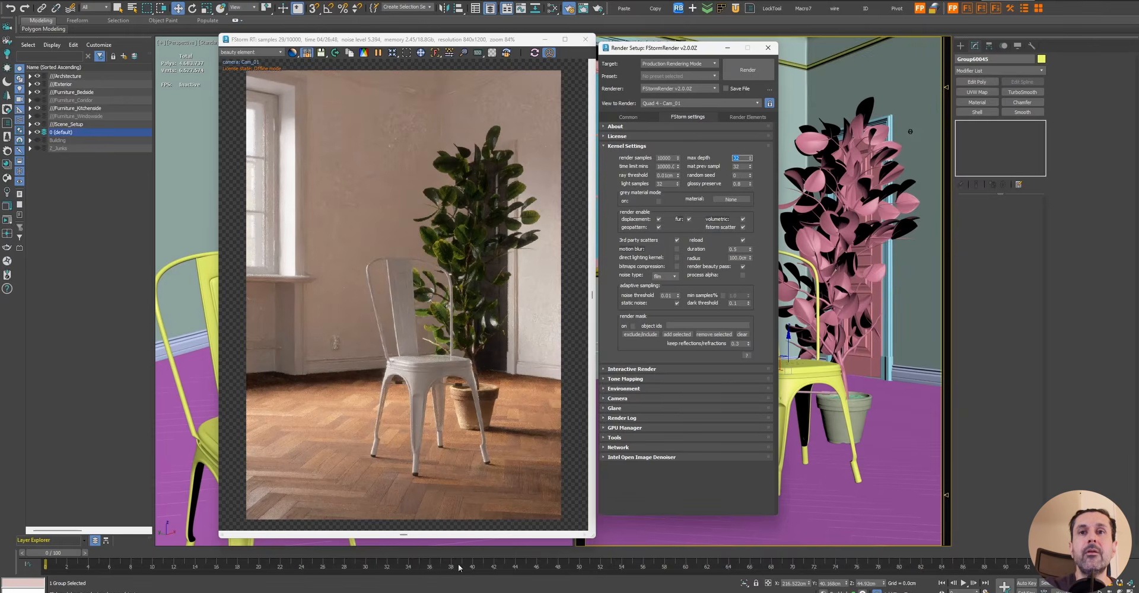
Switch to the browser to examine the upturned glasses in the GTAPR project on Behance, and return to 3ds Max
mouse_move(457, 586)
click(480, 552)
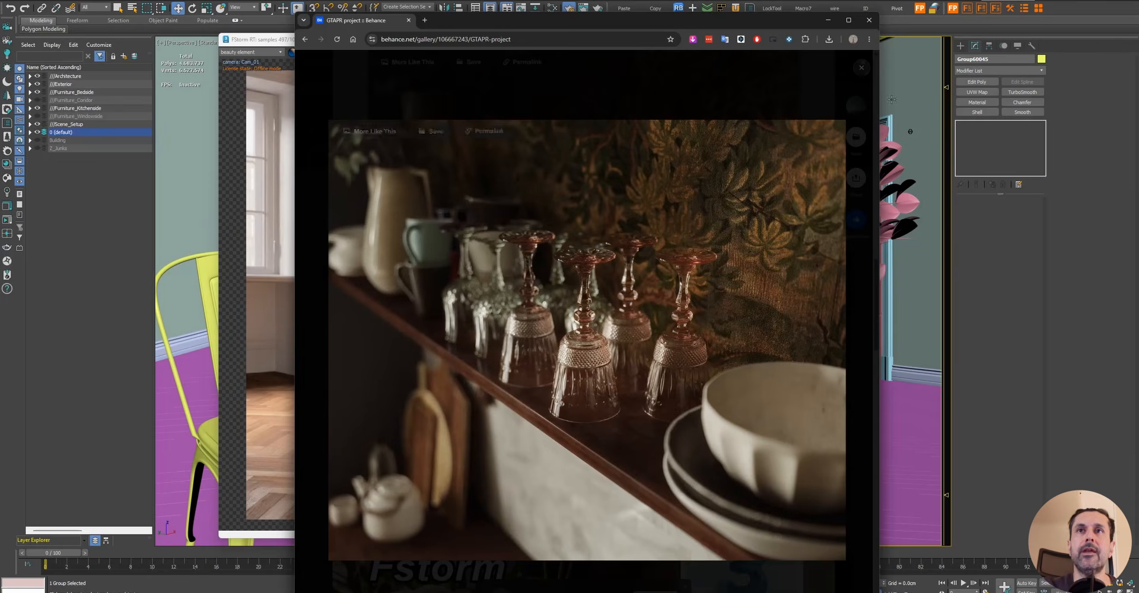
click(827, 21)
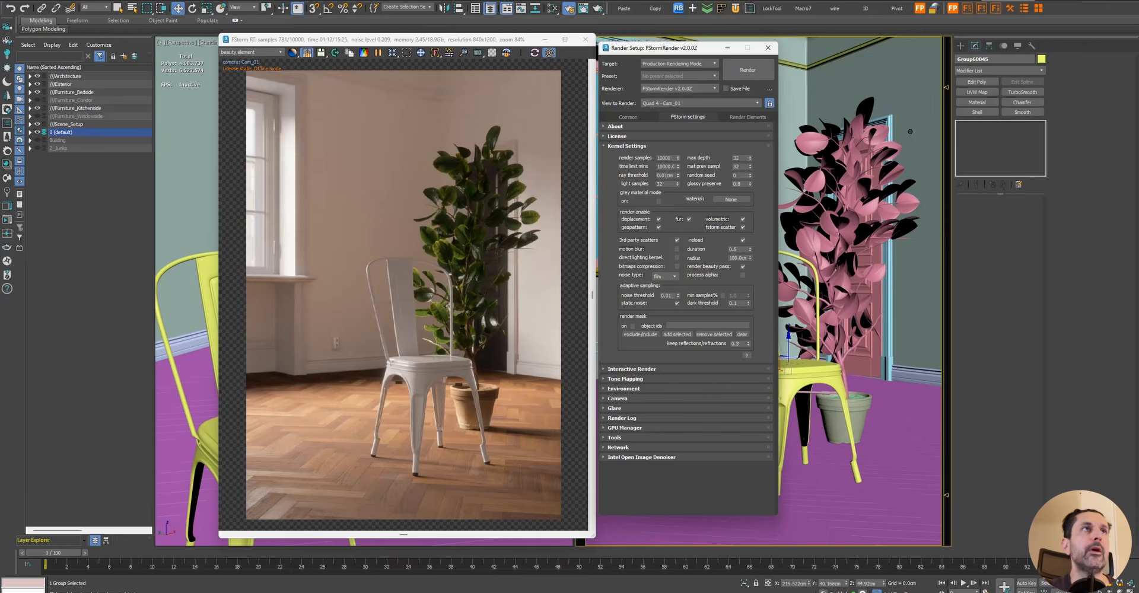
Switch to the FStorm manual's Kernel Settings page to examine the max depth and ray threshold examples, and put the browser away
drag(0, 46, 332, 9)
ctrl+scroll(374, 406, up, 2)
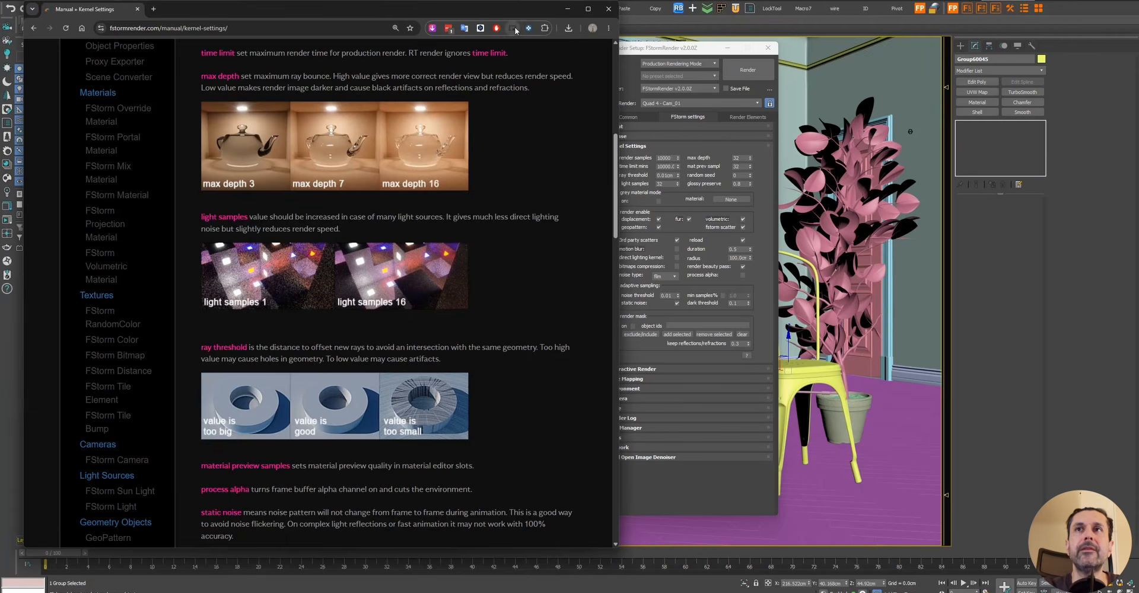
drag(476, 14, 204, 29)
click(295, 23)
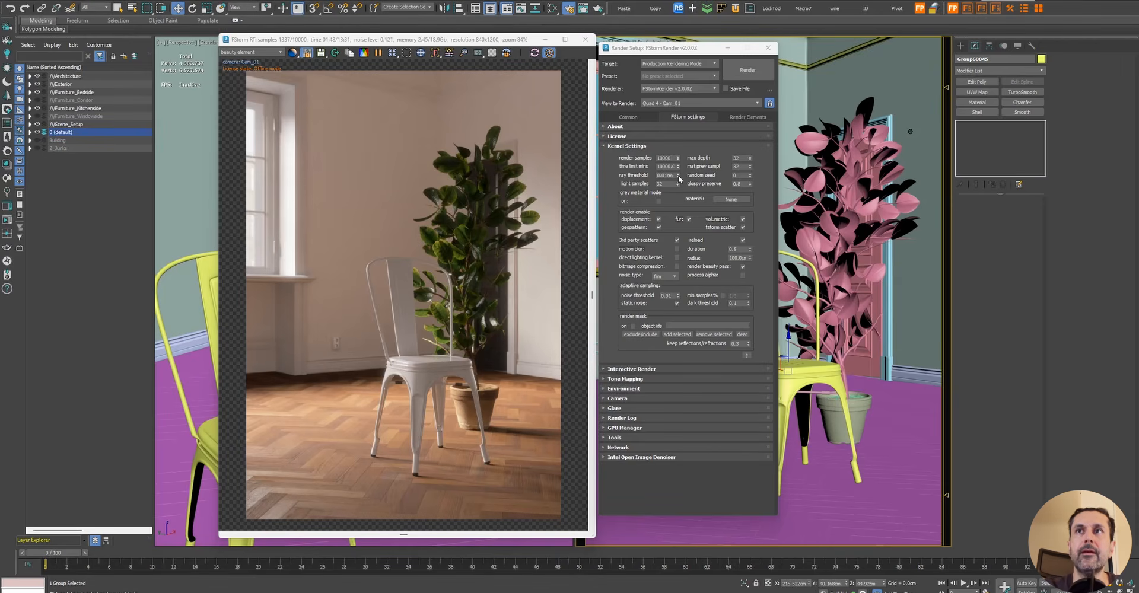
Test ray threshold values of 0, 1 and 10 cm in the Kernel Settings, and restore it to 0.01 cm
click(678, 176)
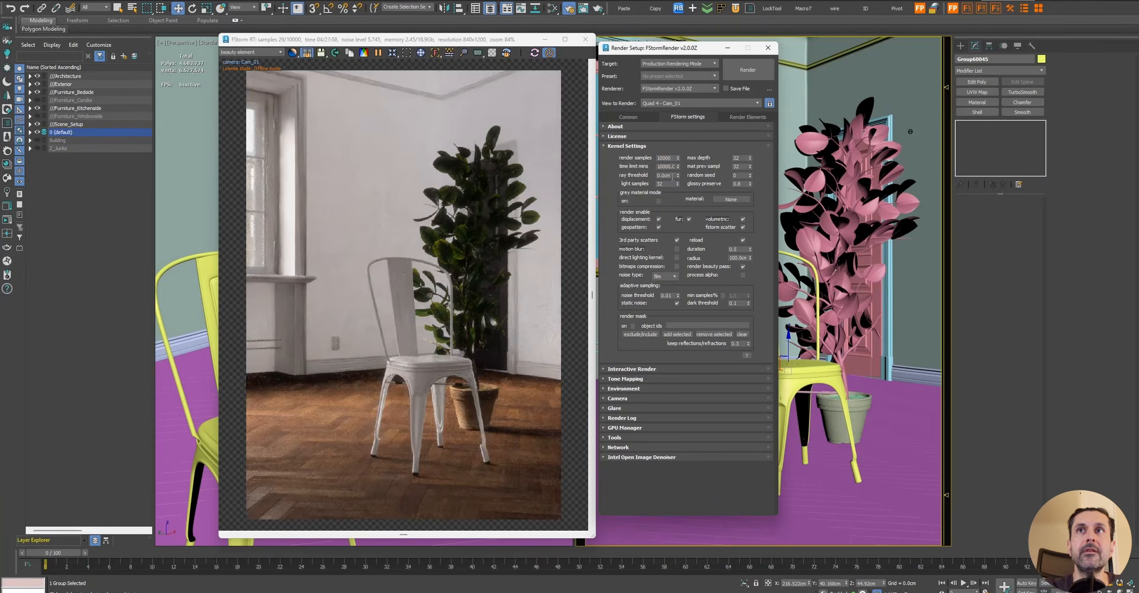
double_click(672, 176)
text(1)
key(Return)
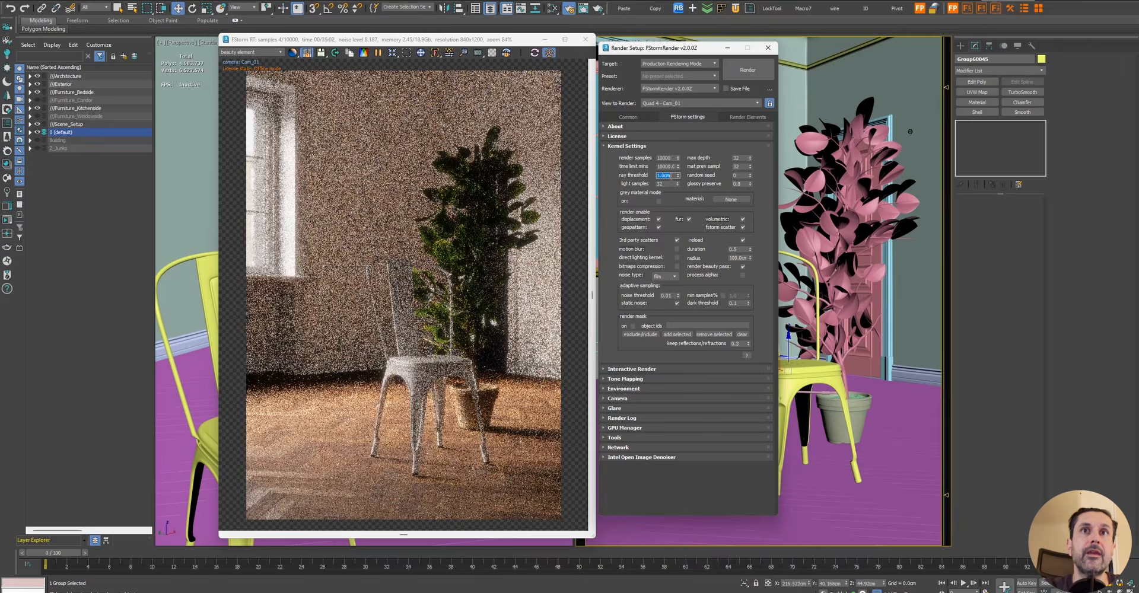
text(10)
key(Return)
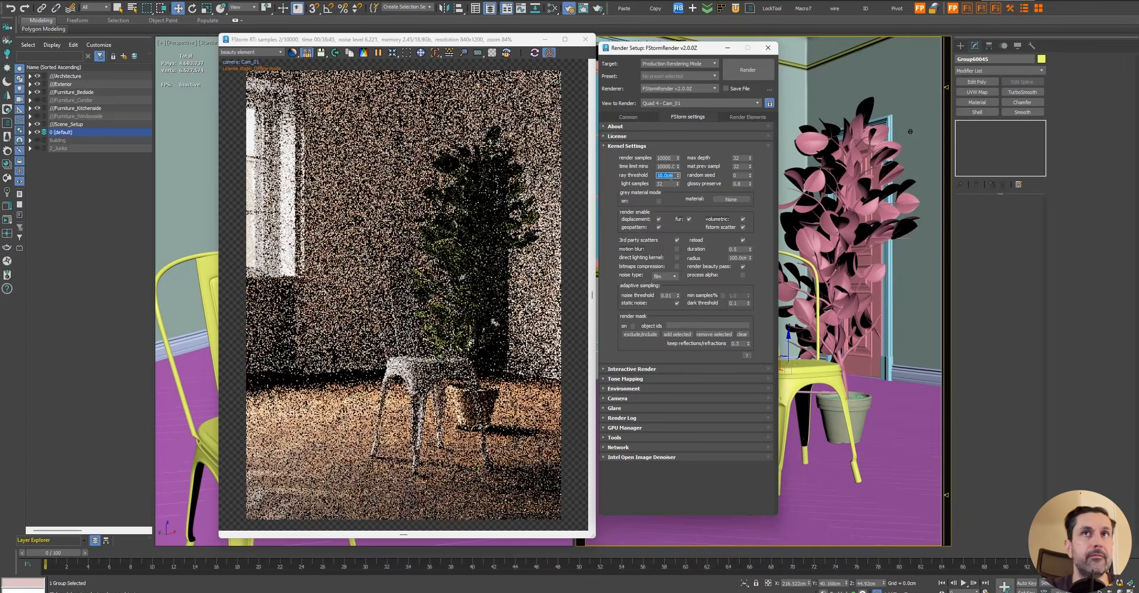
text(0.)
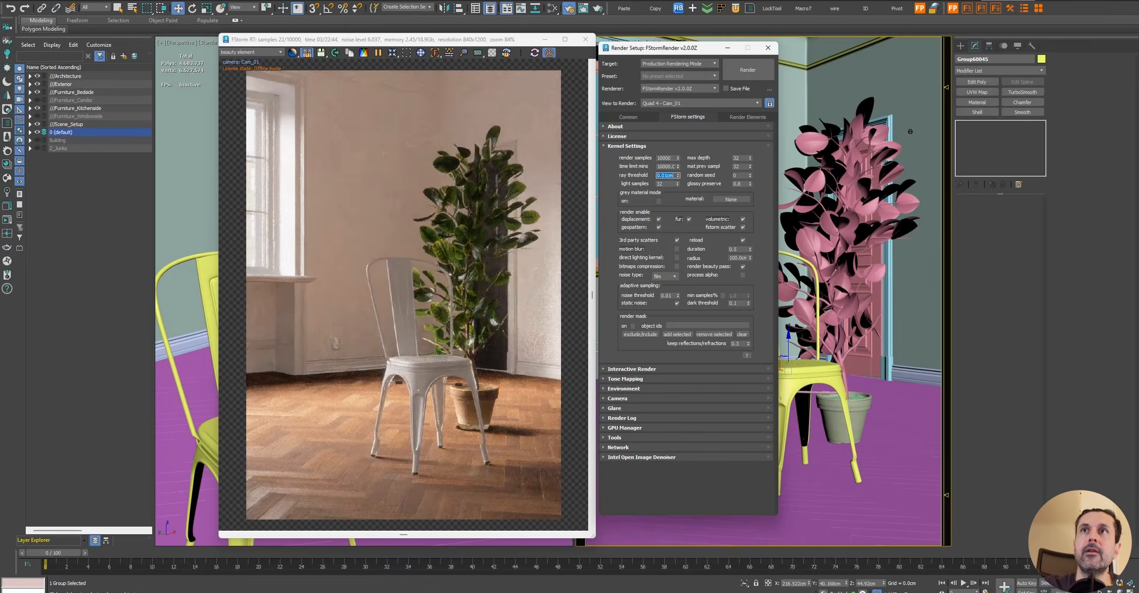
text(01)
key(Return)
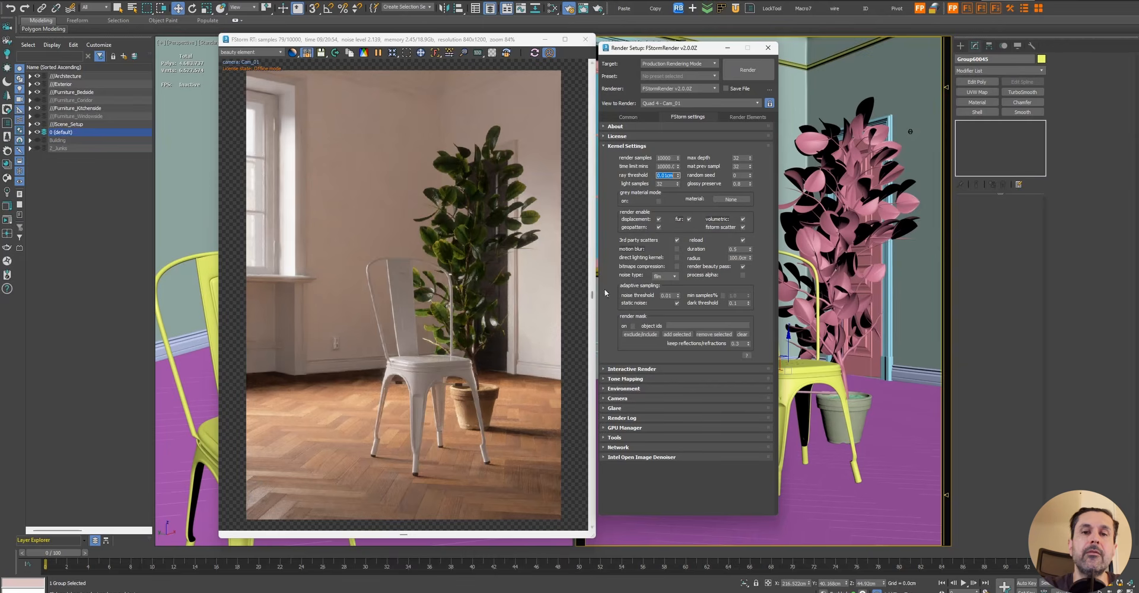
Test a minimal light samples value and 64 in the Kernel Settings, and restore light samples to 32
click(666, 183)
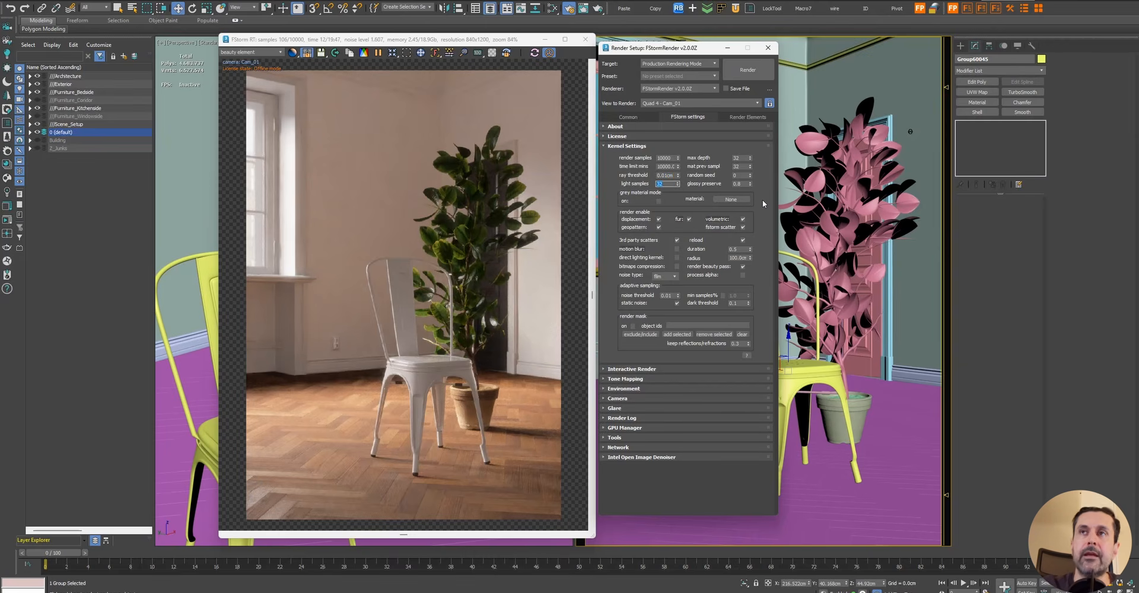
key(Return)
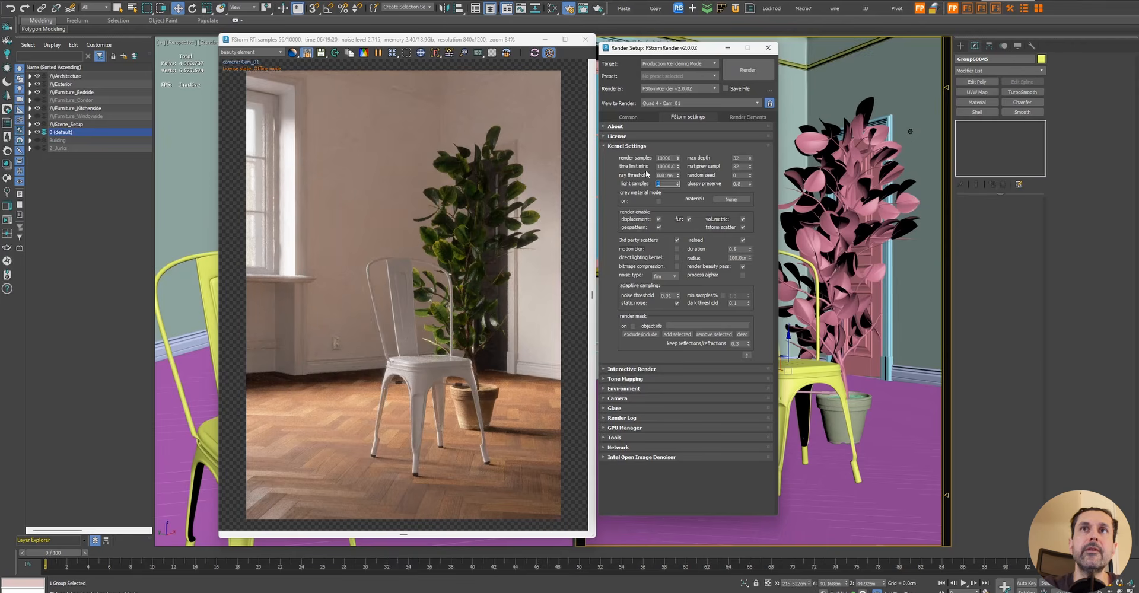
text(64)
key(Return)
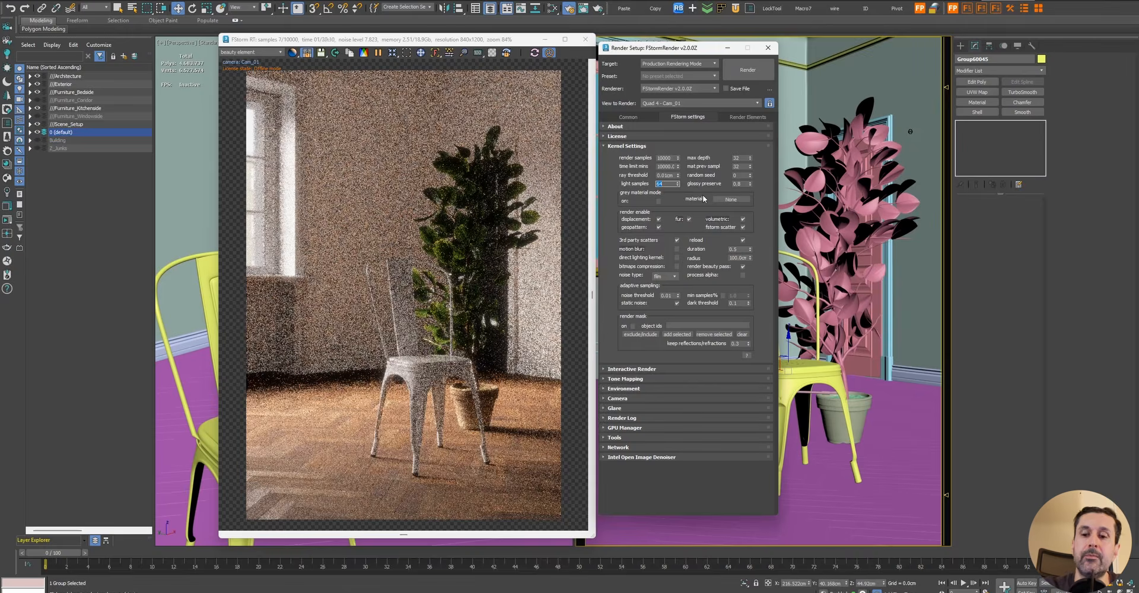
text(32)
key(Return)
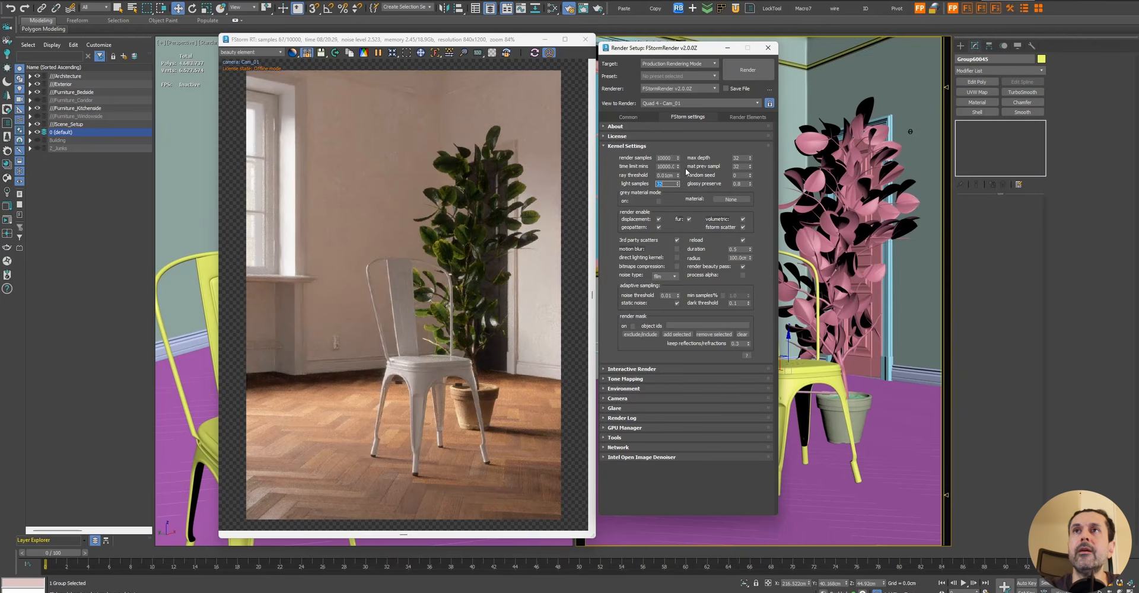
Open the Slate Material Editor, find the wood Material #52, and show its large preview with unused node slots hidden
double_click(738, 167)
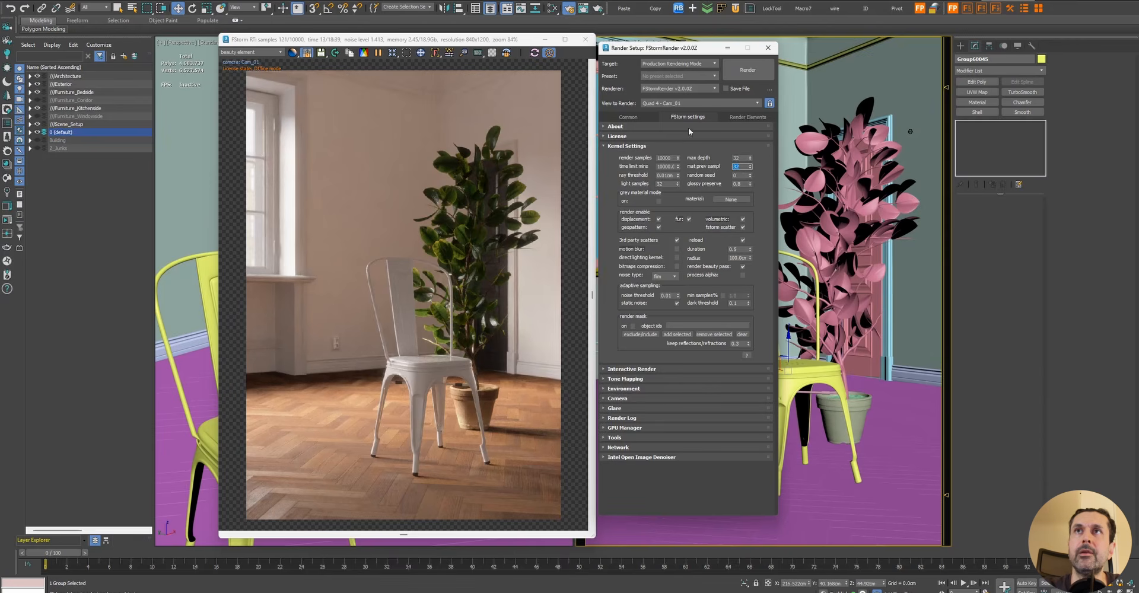
click(551, 8)
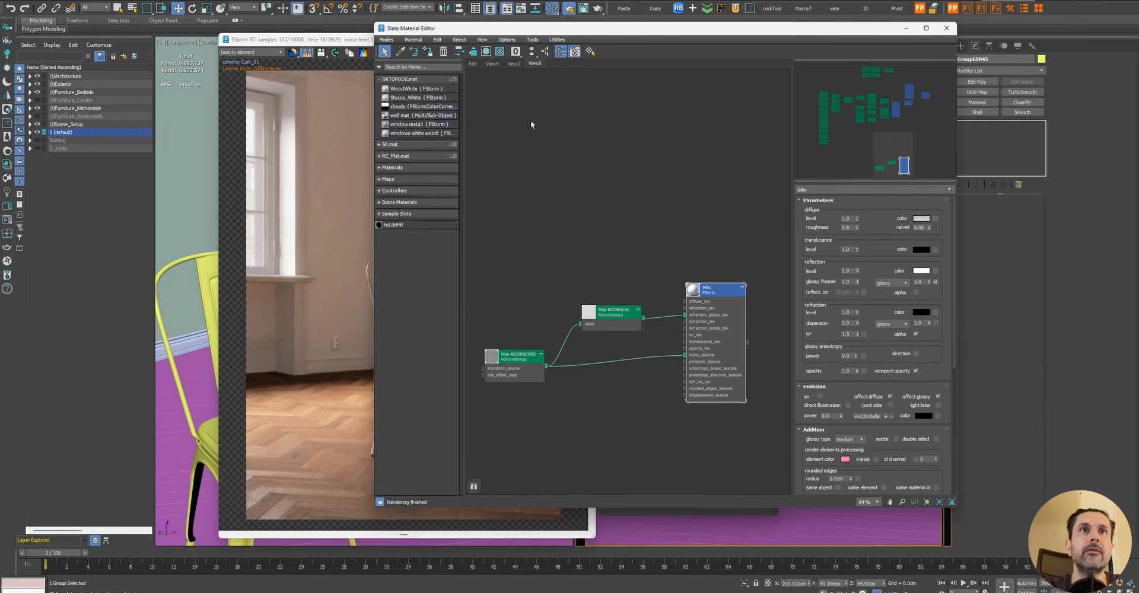
drag(884, 153, 884, 111)
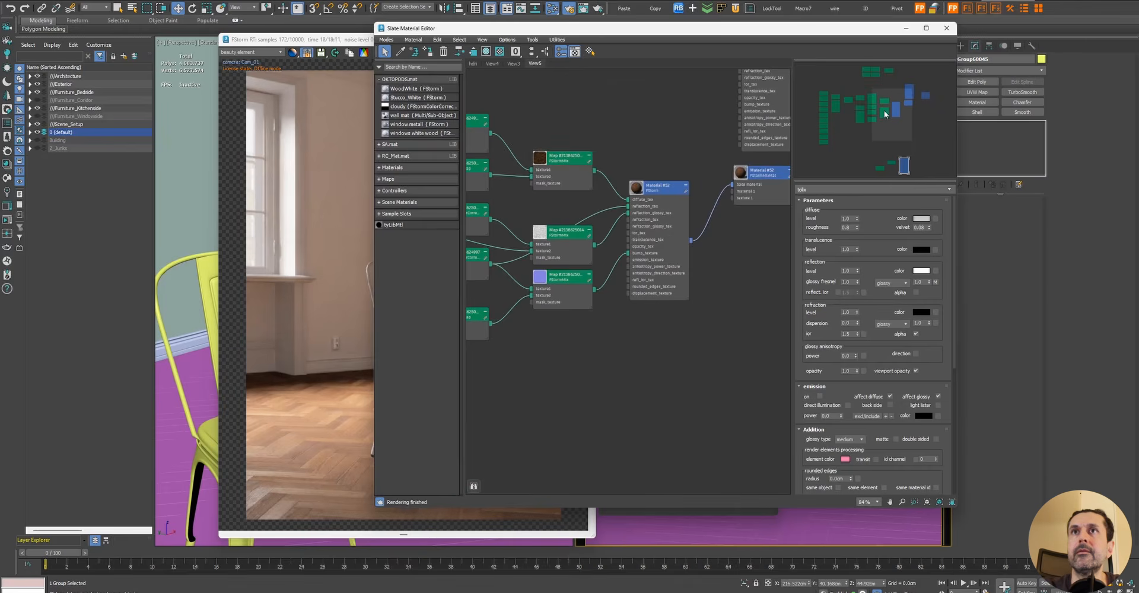
double_click(636, 188)
scroll(637, 188, up, 5)
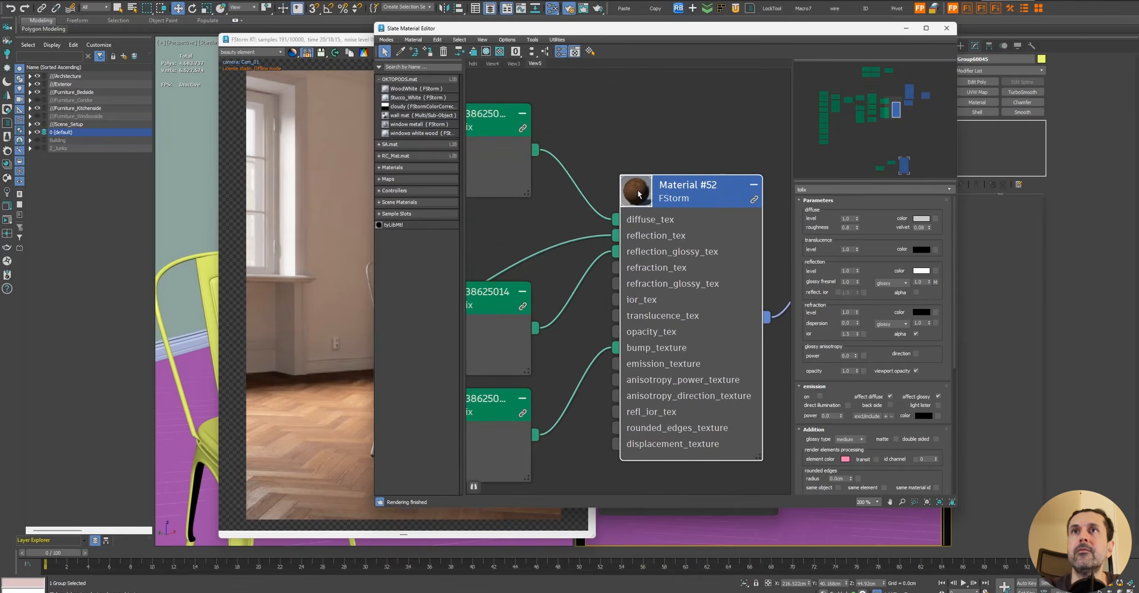
drag(692, 255, 639, 237)
key(h)
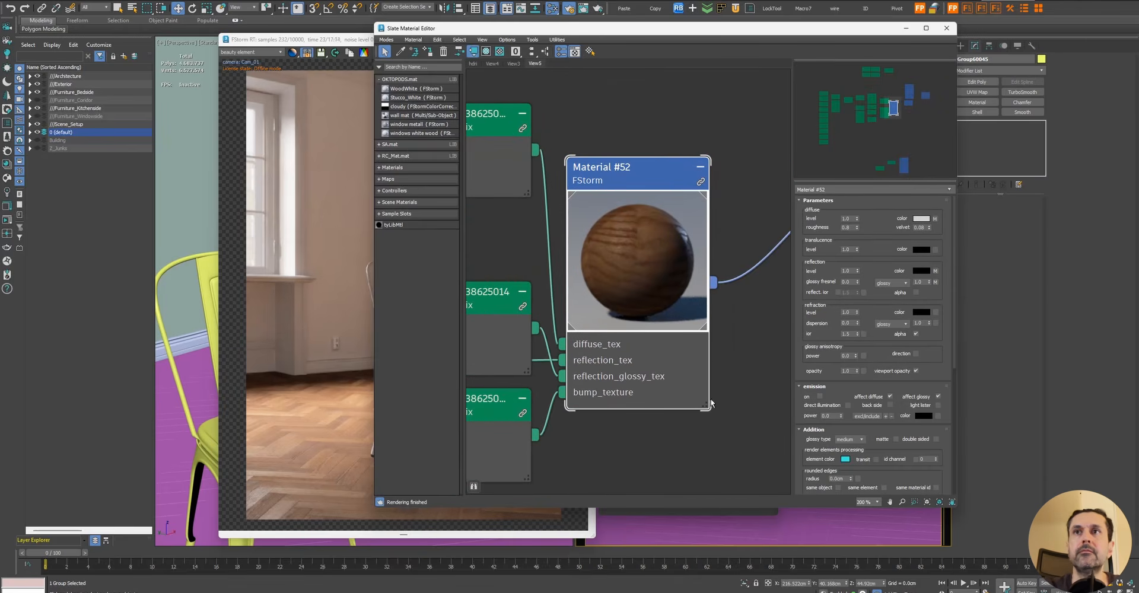
Enlarge the Material #52 node to fill the material view, and place the editor so the Kernel Settings stay accessible
drag(704, 405, 793, 482)
drag(653, 28, 319, 21)
drag(397, 444, 415, 462)
middle_drag(326, 268, 327, 252)
Set the material preview samples to 16, and update the preview of Material #52
double_click(746, 166)
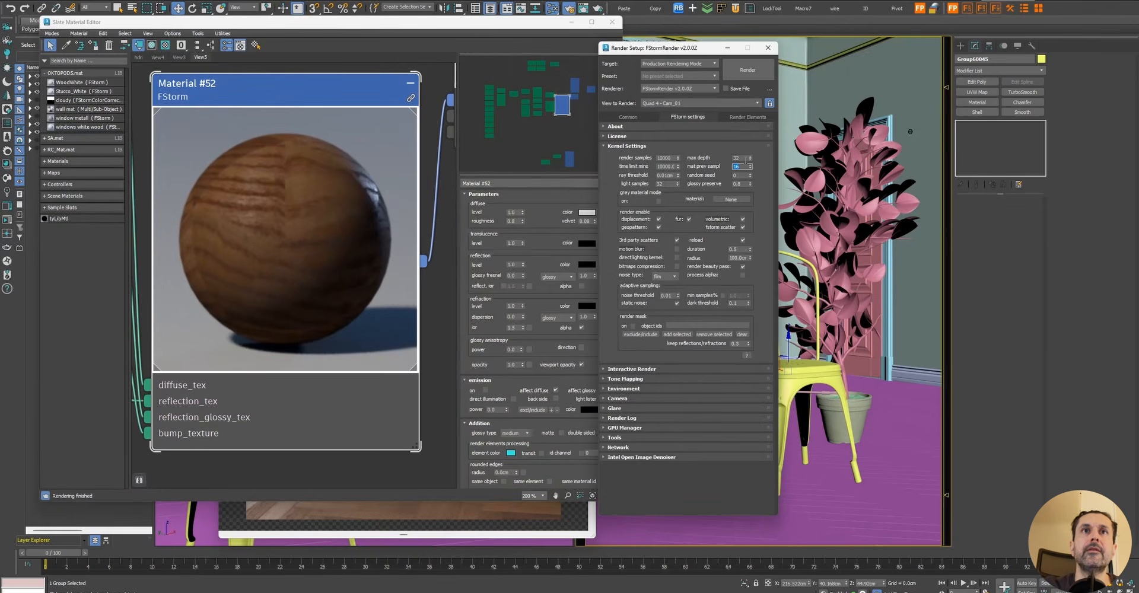
click(285, 184)
right_click(285, 184)
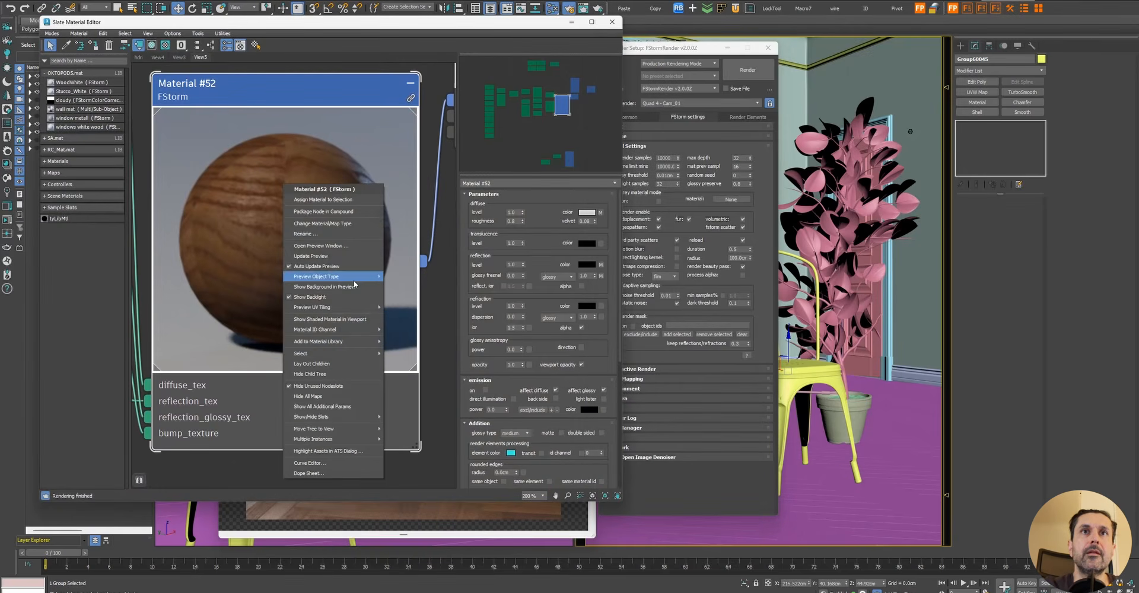
click(346, 261)
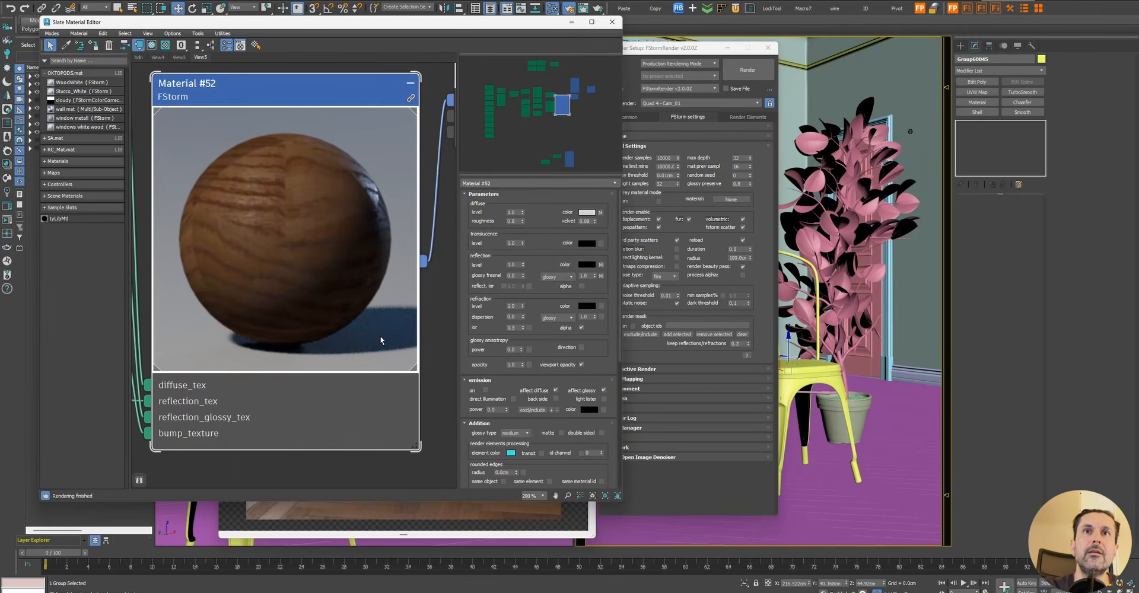
Set the material preview samples to 256, and update the preview of Material #52
click(752, 170)
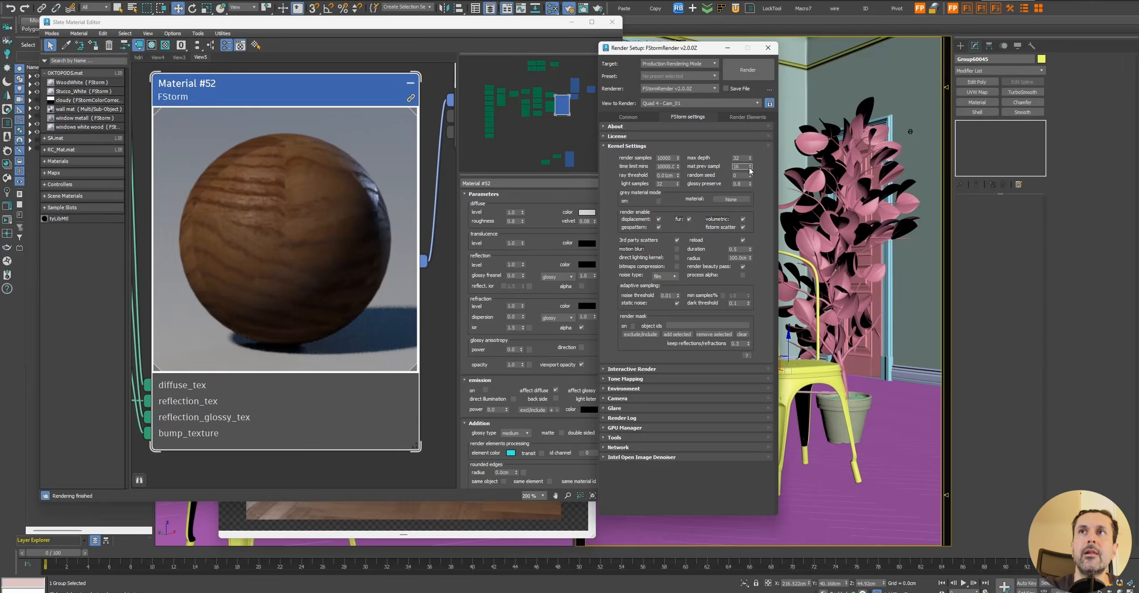
text(256)
drag(735, 338, 736, 335)
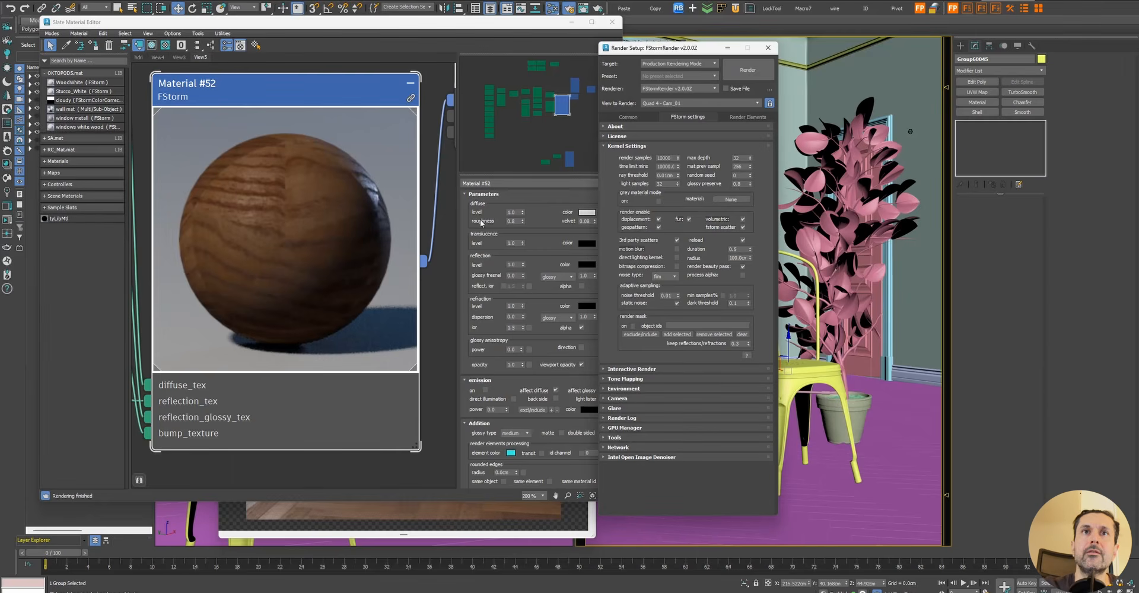
right_click(318, 205)
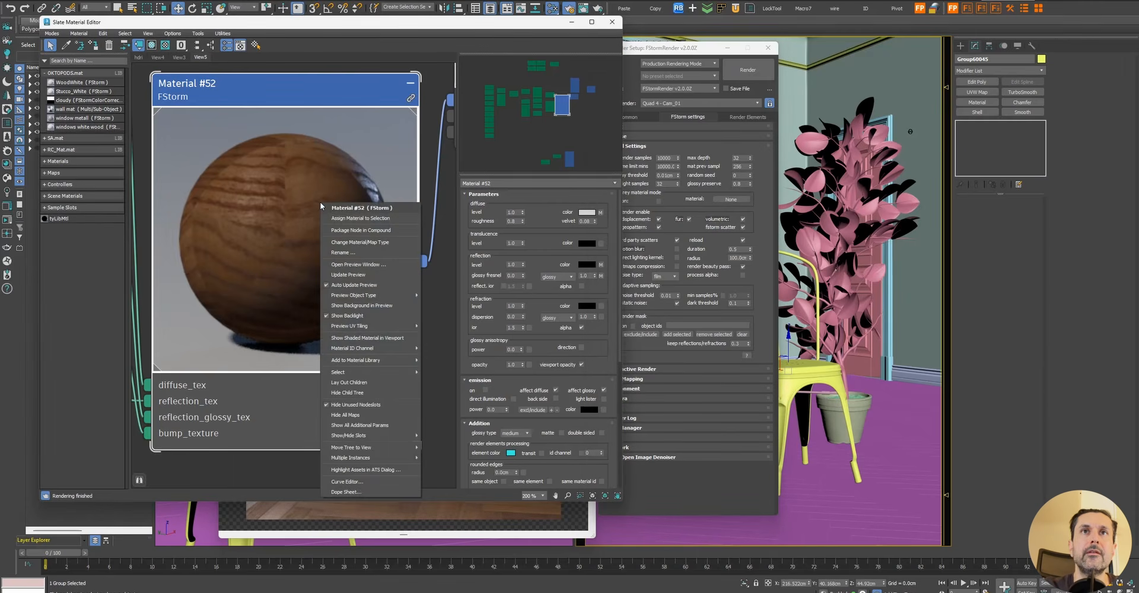
click(347, 263)
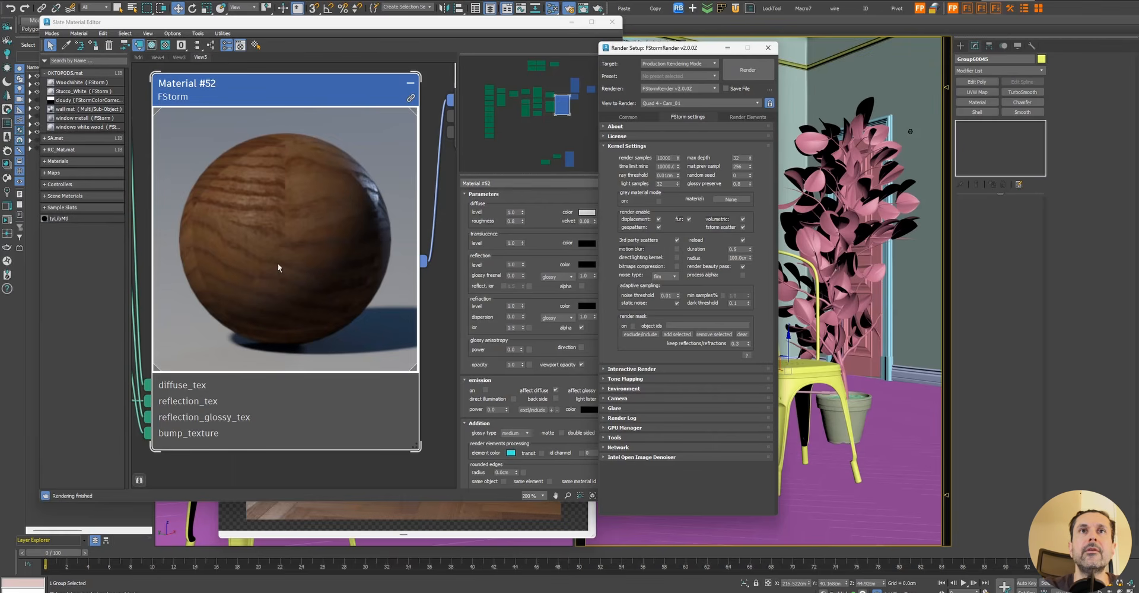
Set the material preview samples to 32, and close the Slate Material Editor
click(739, 167)
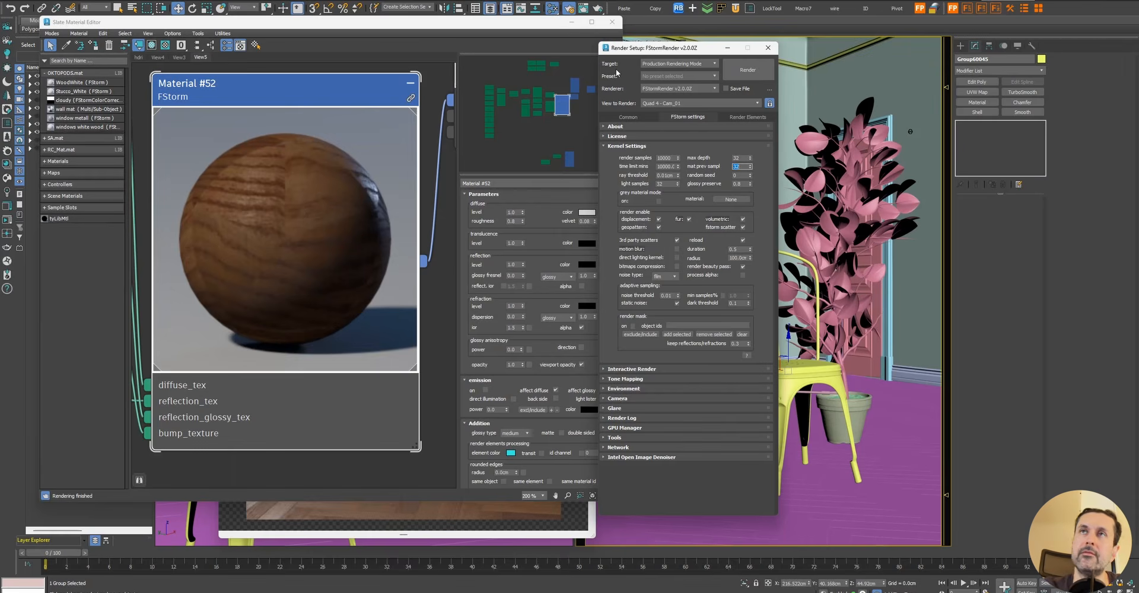
key(m)
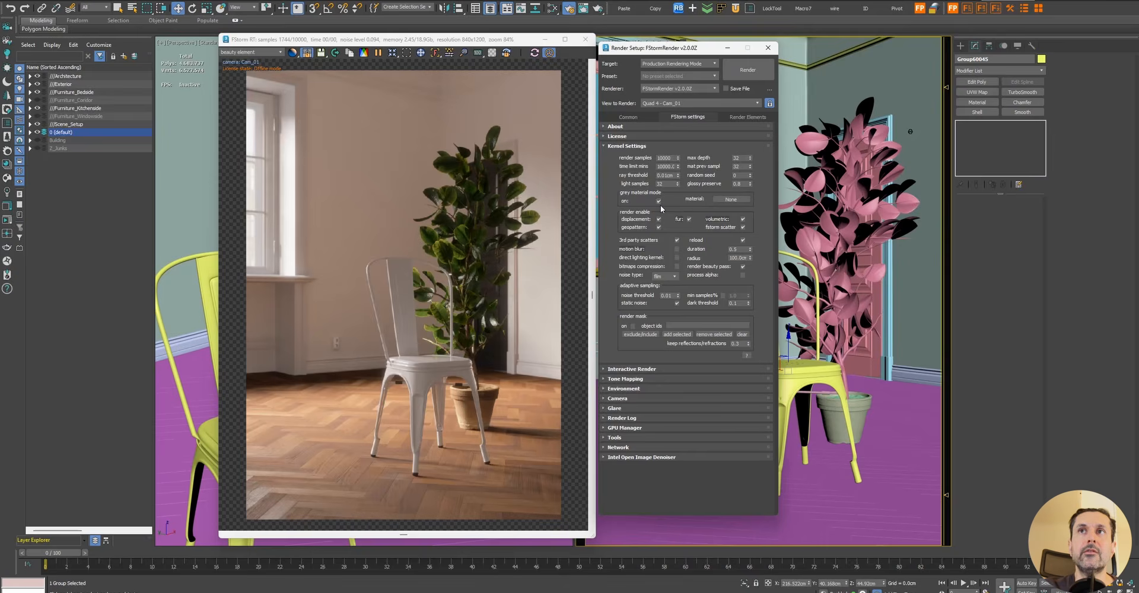
Test grey material mode in the interactive render, and switch it back off
click(658, 202)
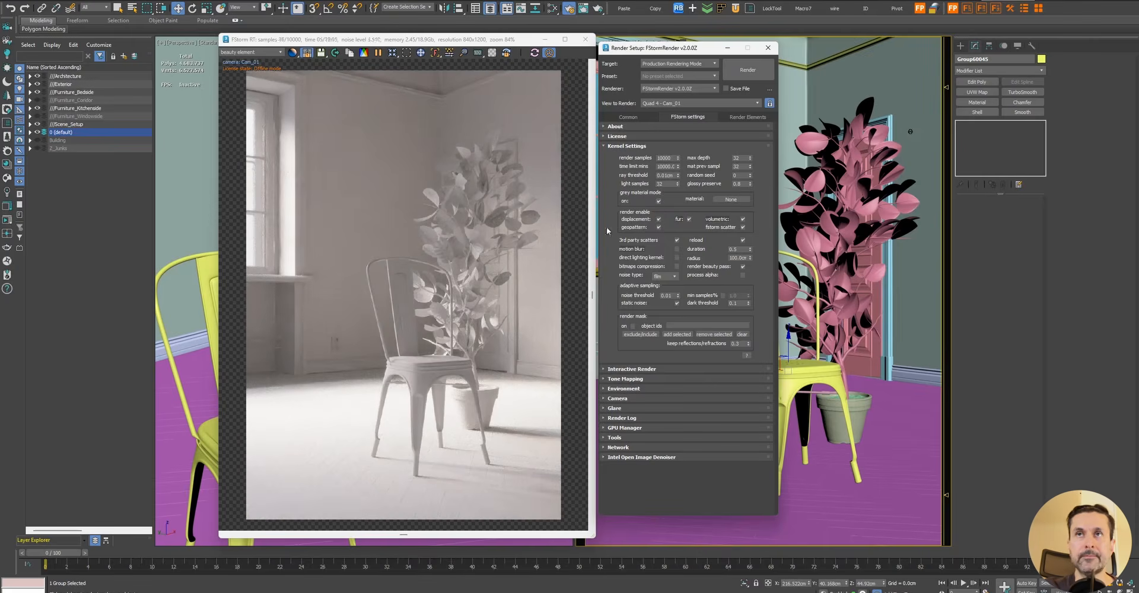
click(658, 201)
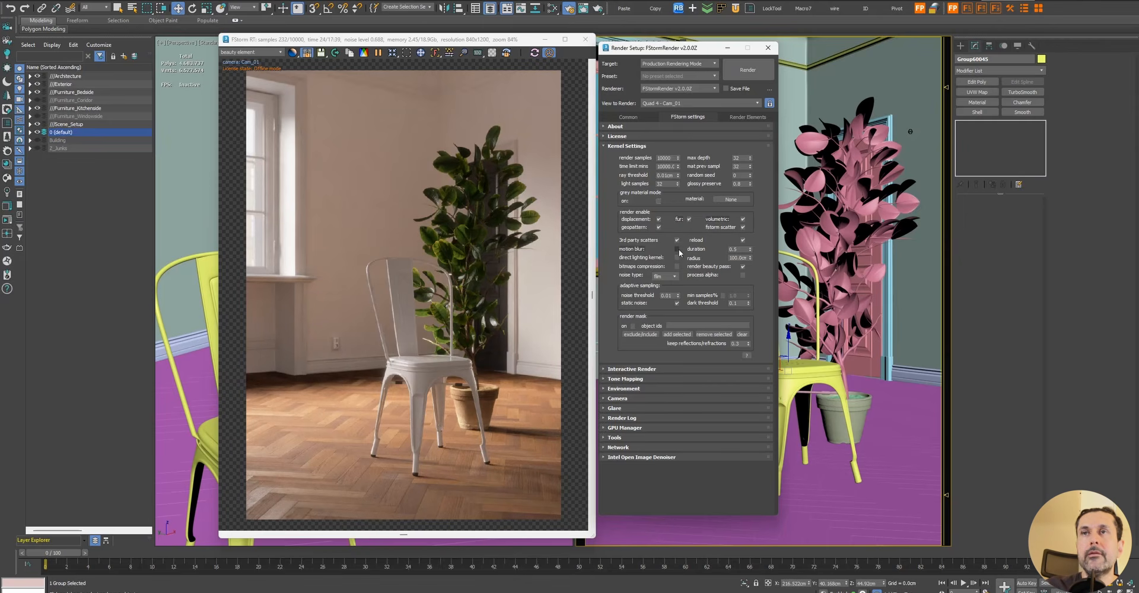
Arrange the render and Render Setup windows to clear the camera view, and move the potted plant to the right of the chair
drag(563, 34, 531, 33)
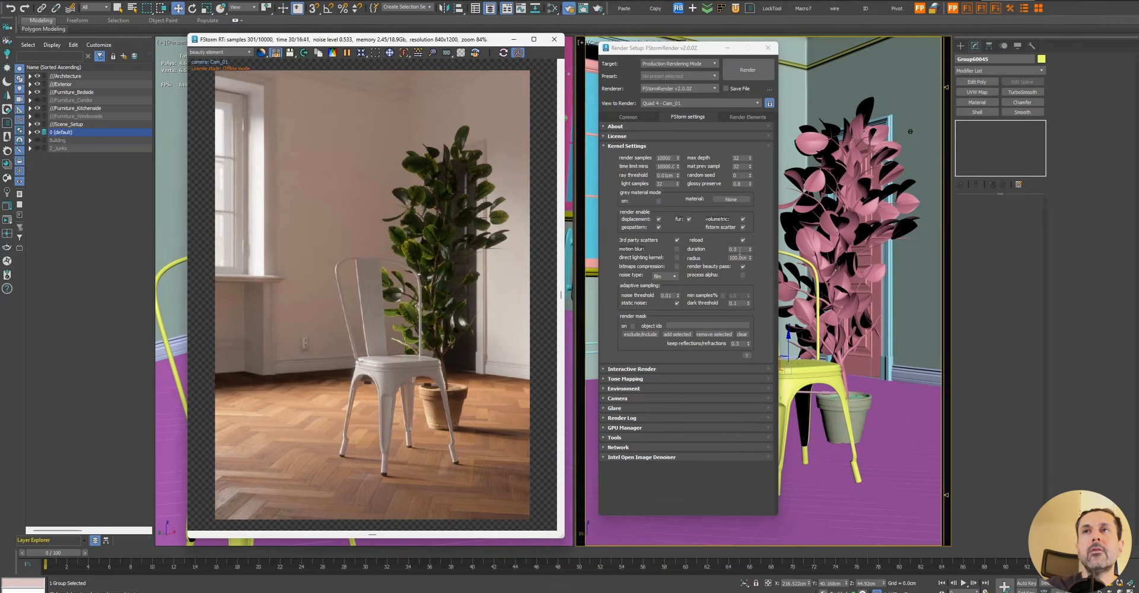
drag(658, 52, 981, 57)
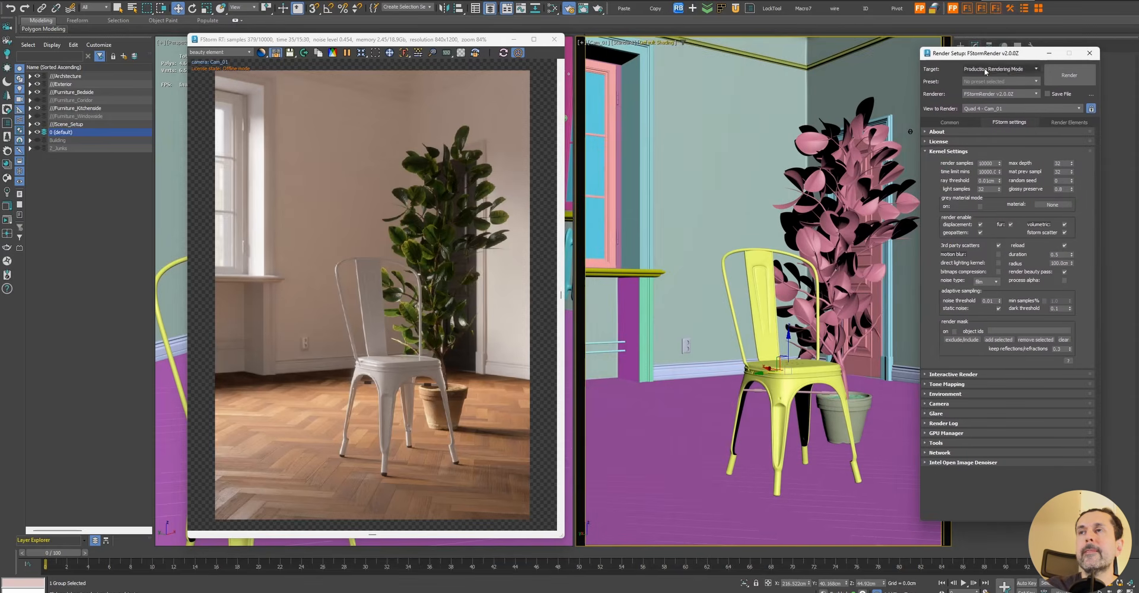
click(850, 237)
drag(850, 238, 851, 347)
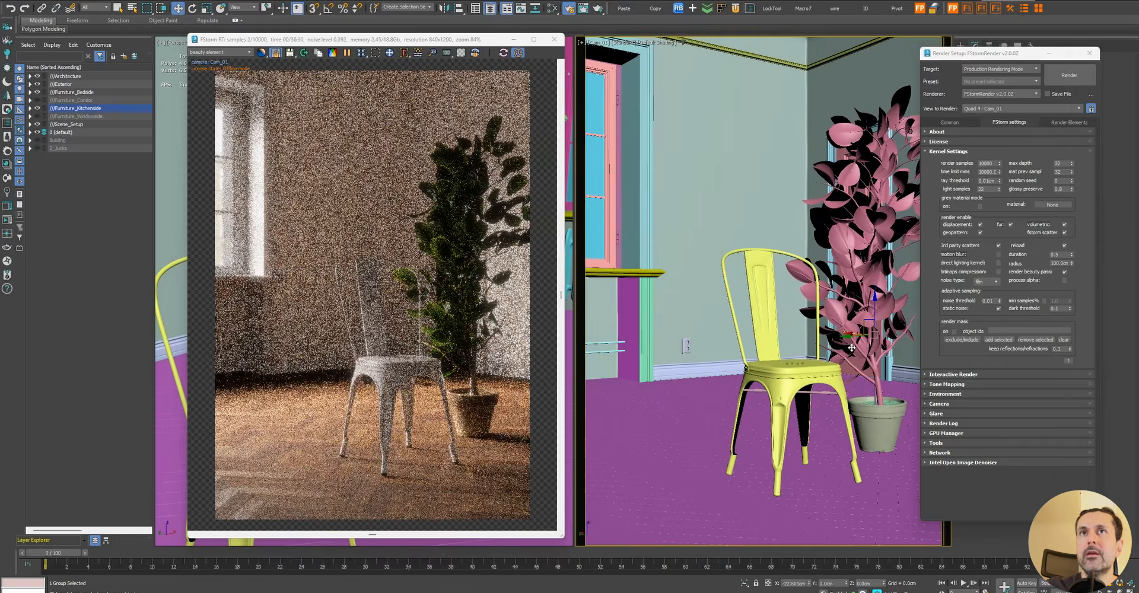
Animate the plant with Auto Key, moving it left behind the chair at frame 10, and go to frame 5 with Auto Key off
click(1020, 585)
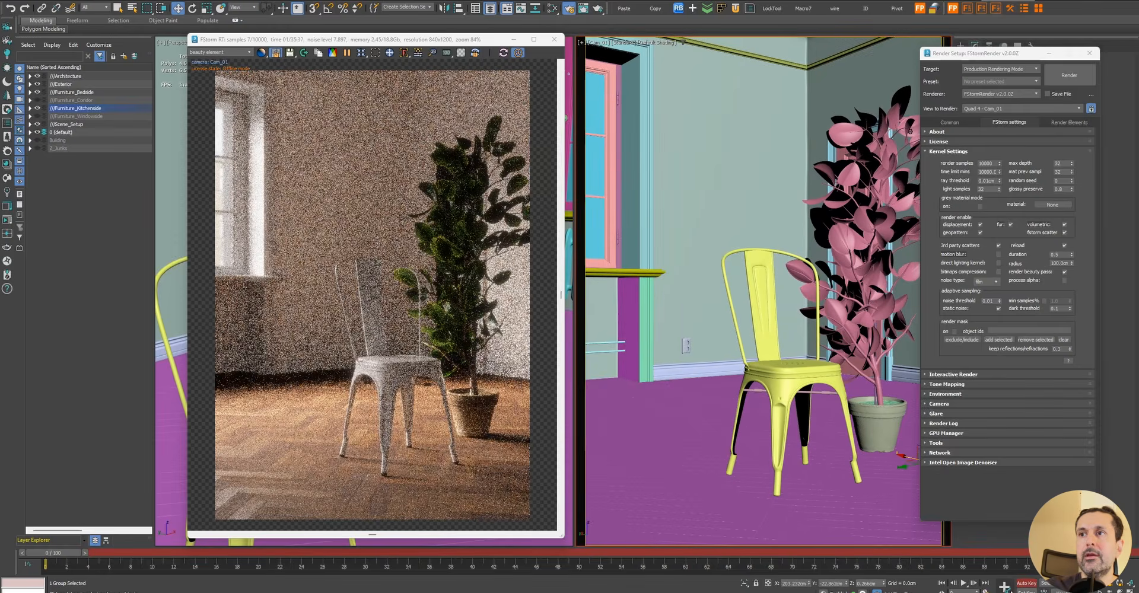
drag(55, 553, 151, 558)
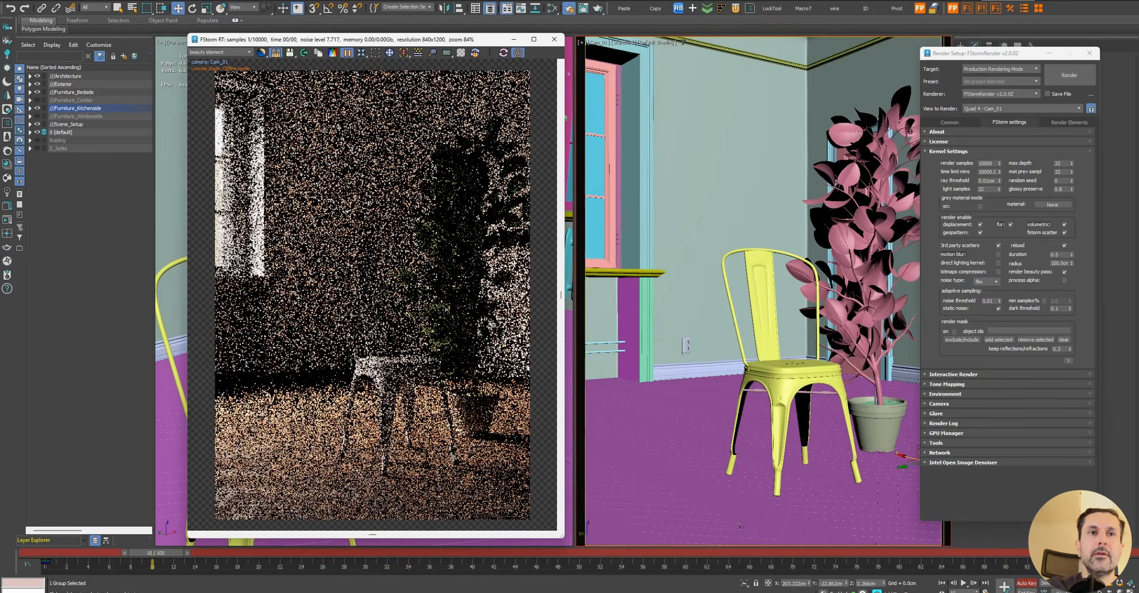
drag(902, 454, 782, 417)
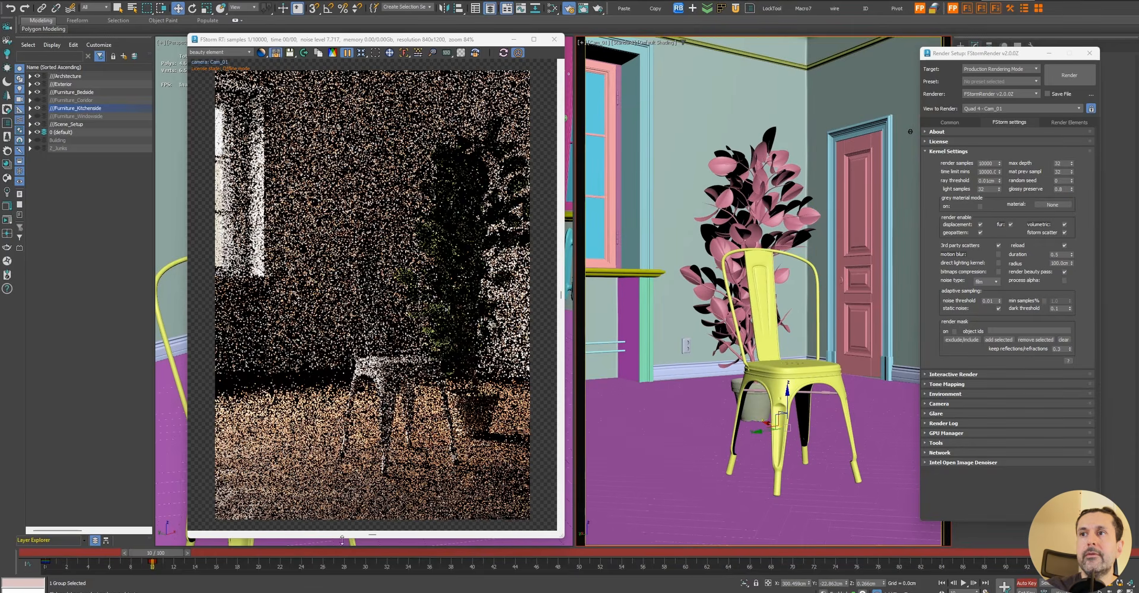
click(1026, 583)
drag(176, 557, 112, 555)
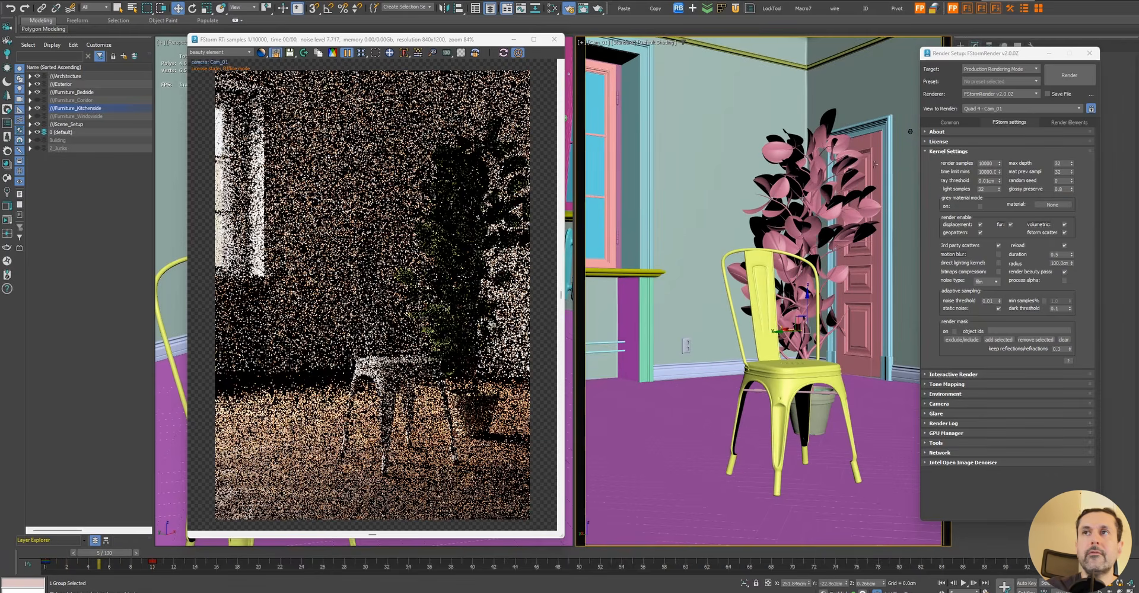
Enable motion blur with a duration of 1.0, and turn off region rendering to render the full blurred frame
drag(978, 52, 812, 57)
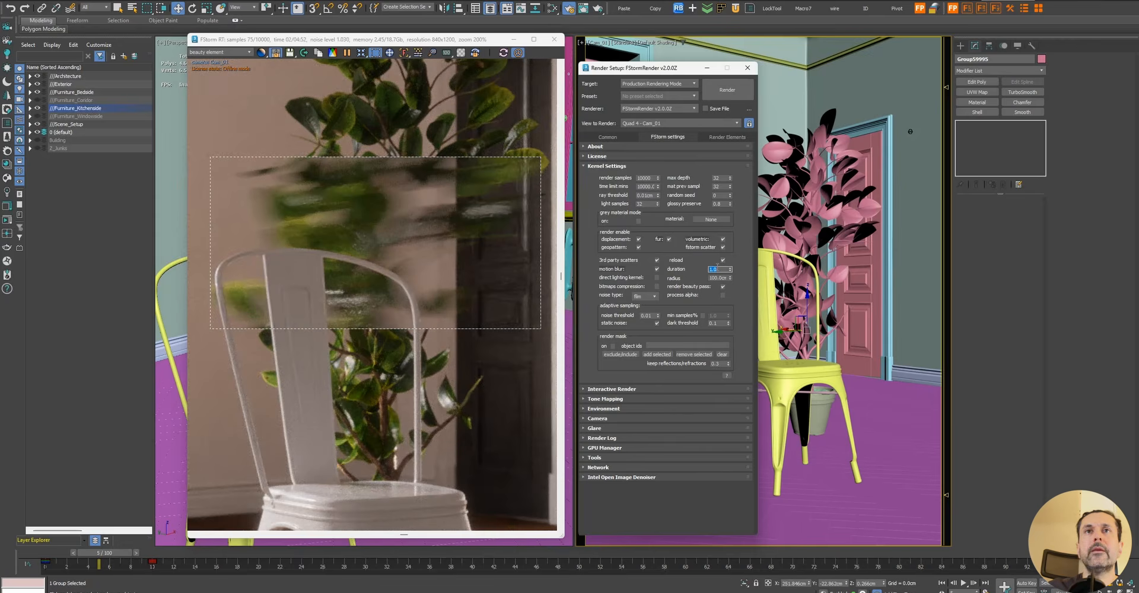
click(375, 52)
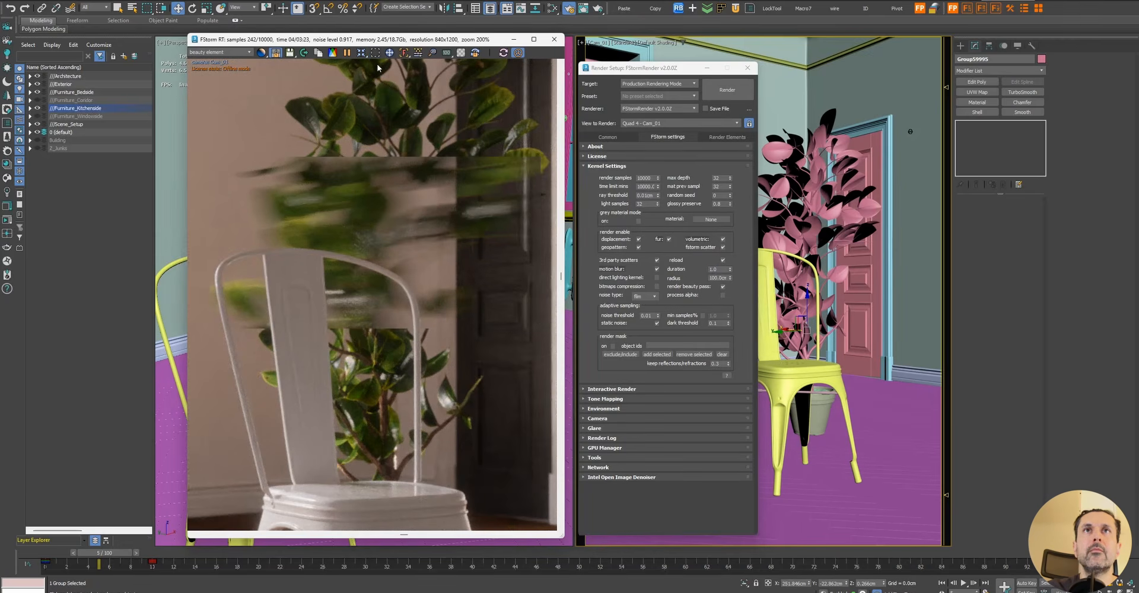
scroll(390, 221, down, 5)
scroll(394, 224, up, 2)
scroll(390, 218, down, 1)
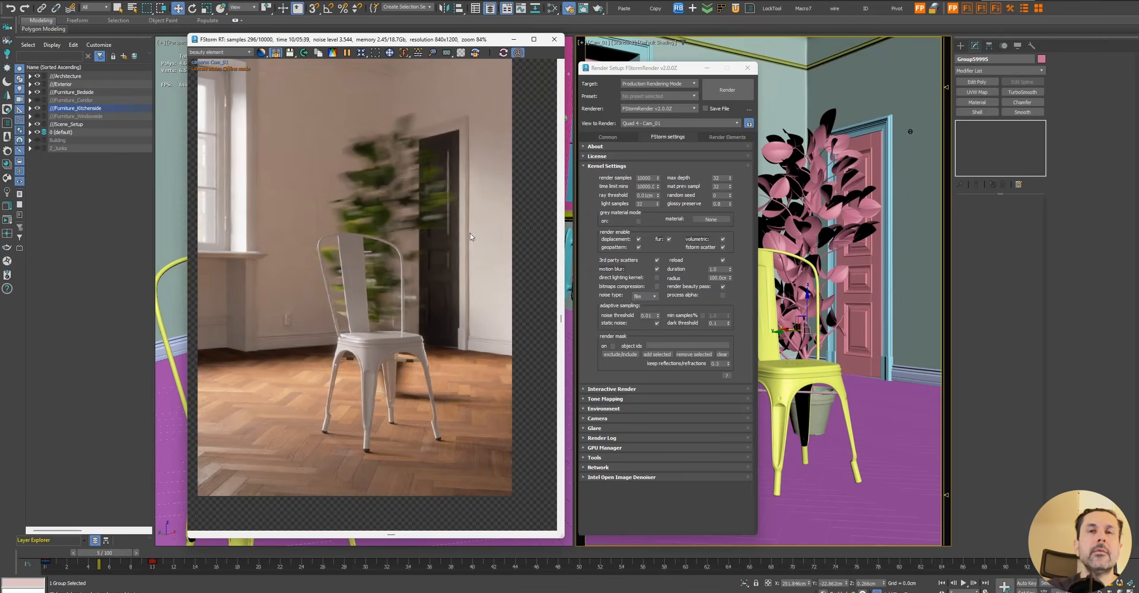
Examine the motion blur options in the plant group's FStorm object properties
right_click(812, 175)
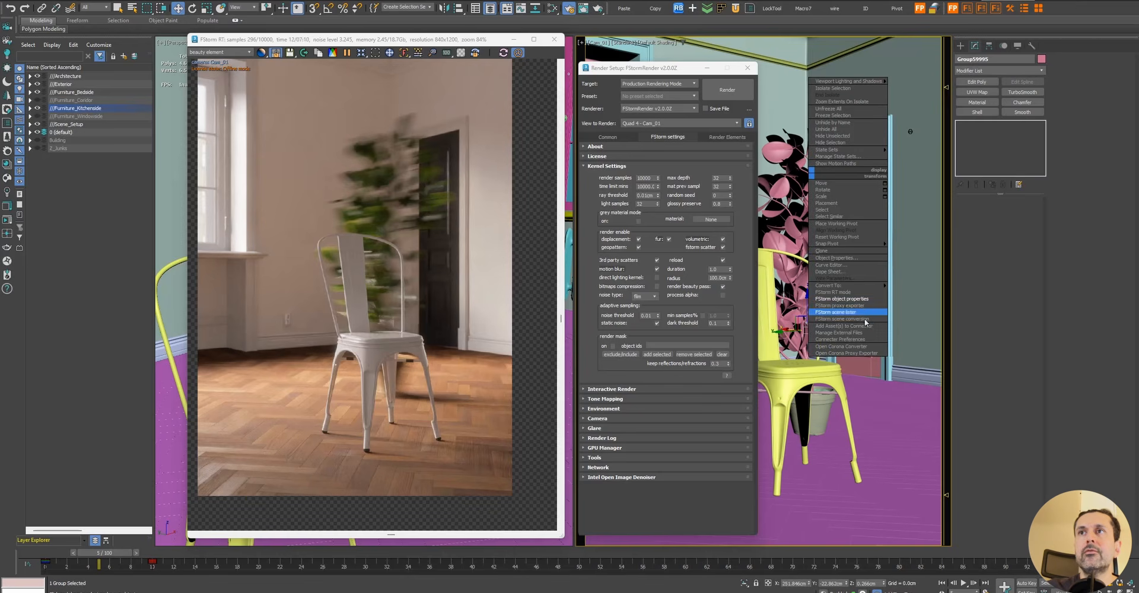
click(841, 299)
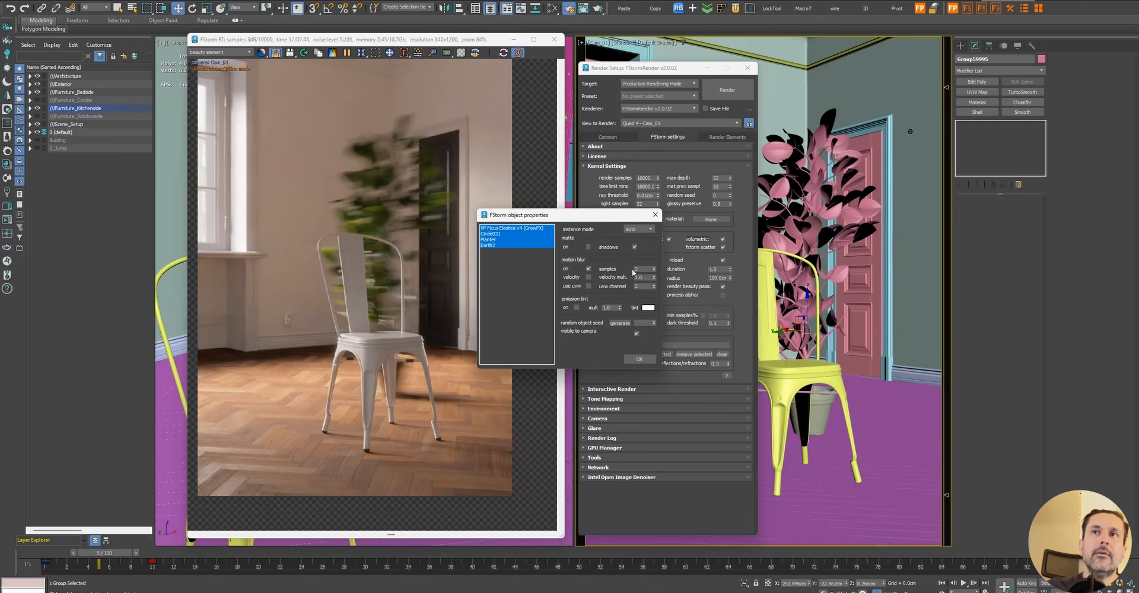
click(657, 216)
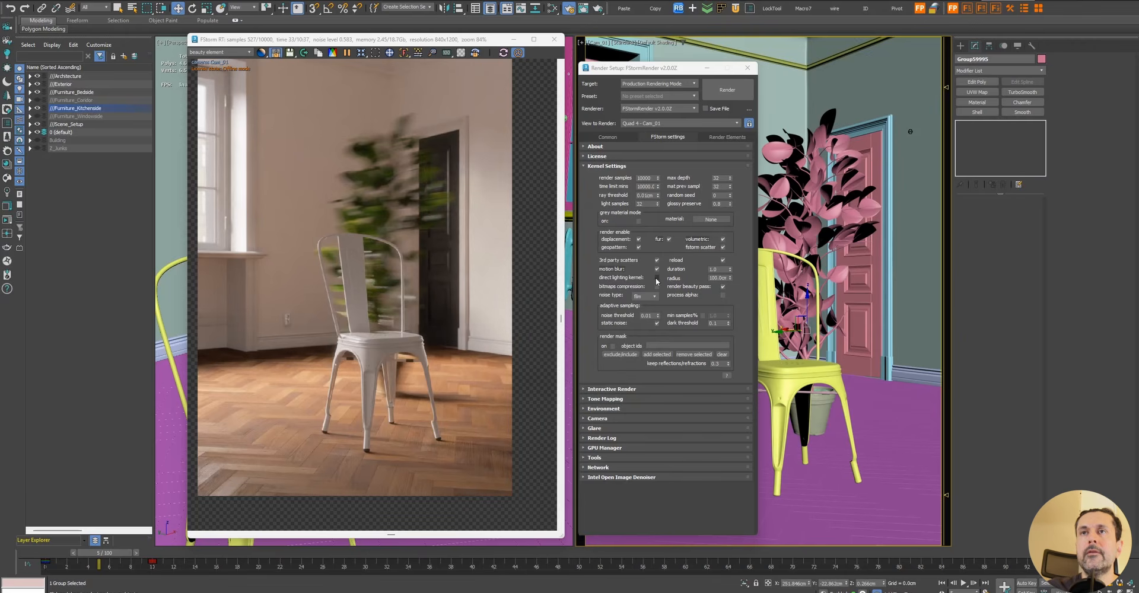
Enable the direct lighting kernel, and test its radius at 10 cm and 1000 cm
click(657, 277)
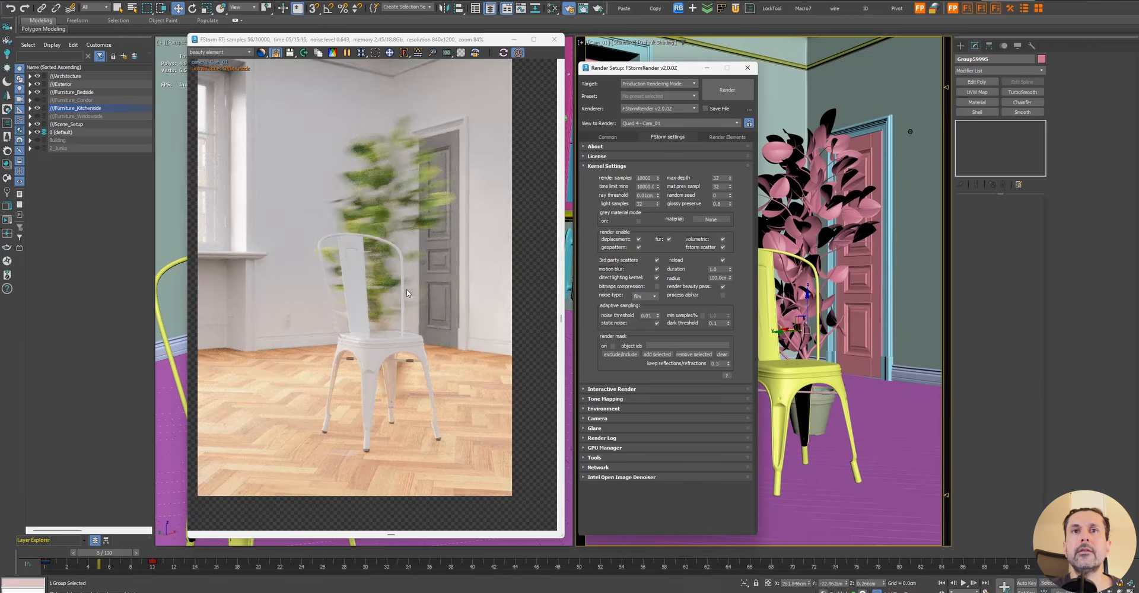
double_click(718, 278)
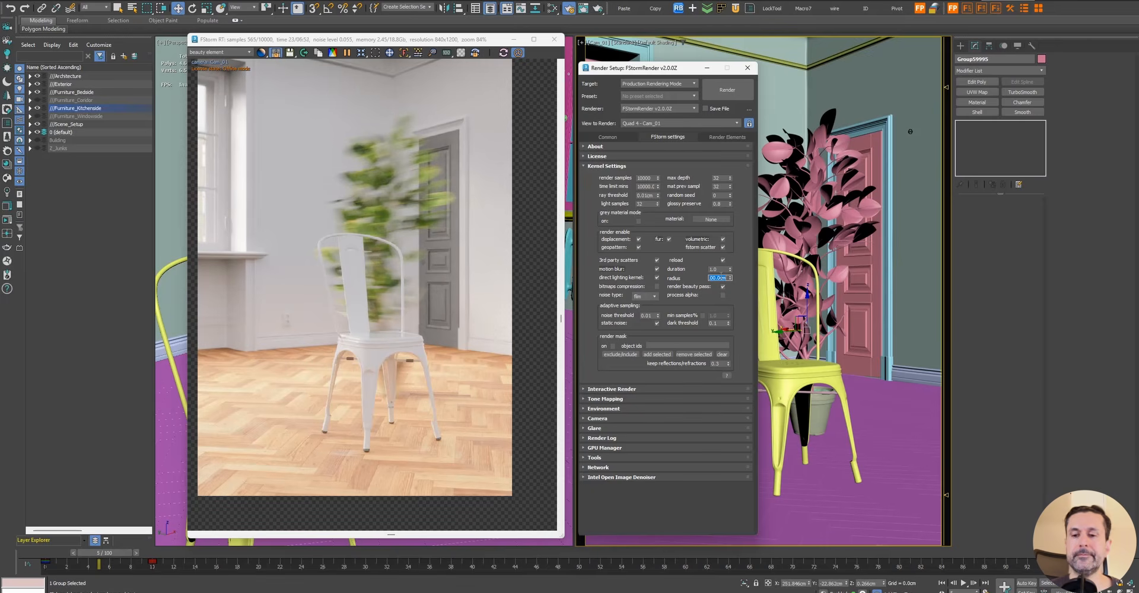
text(10)
key(Return)
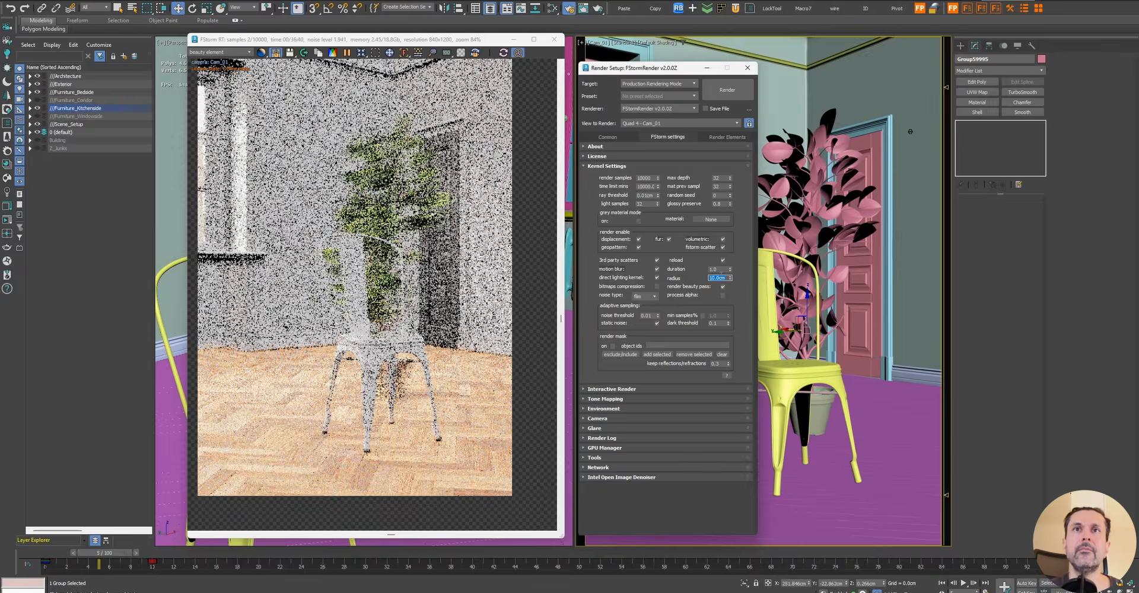
text(1)
key(Return)
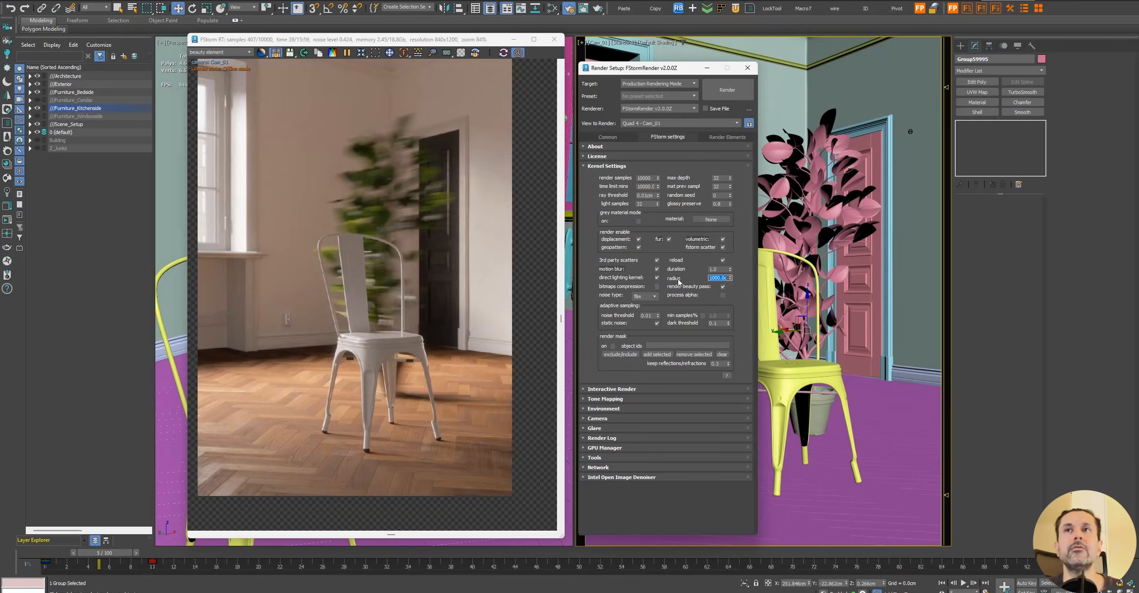
Turn off the direct lighting kernel, and set its radius to 0 cm
click(657, 277)
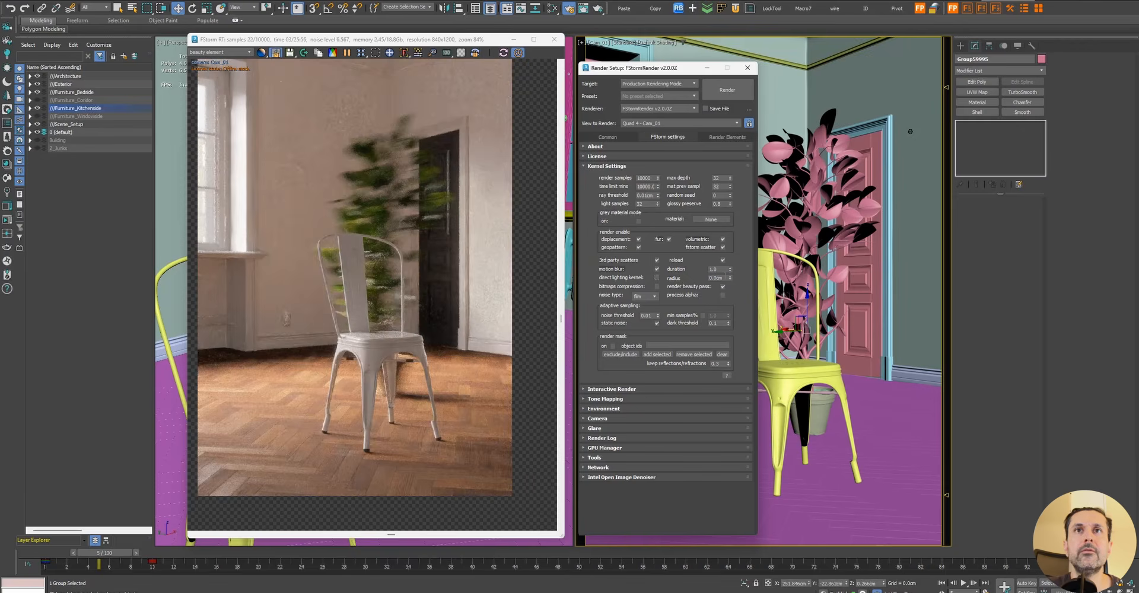
click(723, 278)
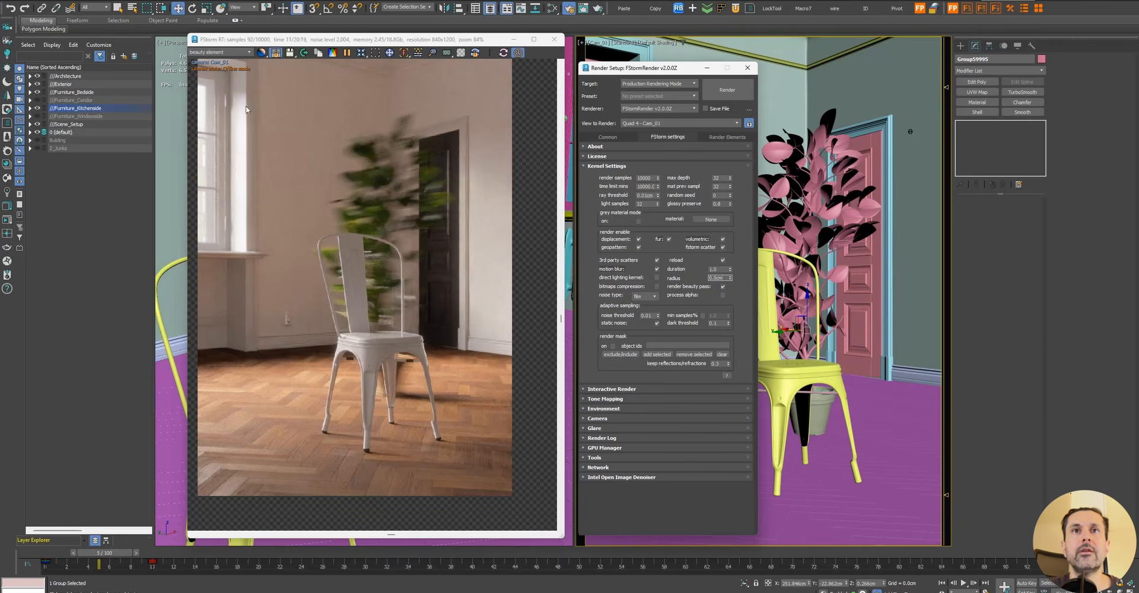
Widen the interactive render window, and show the scene and memory statistics over the render
click(361, 52)
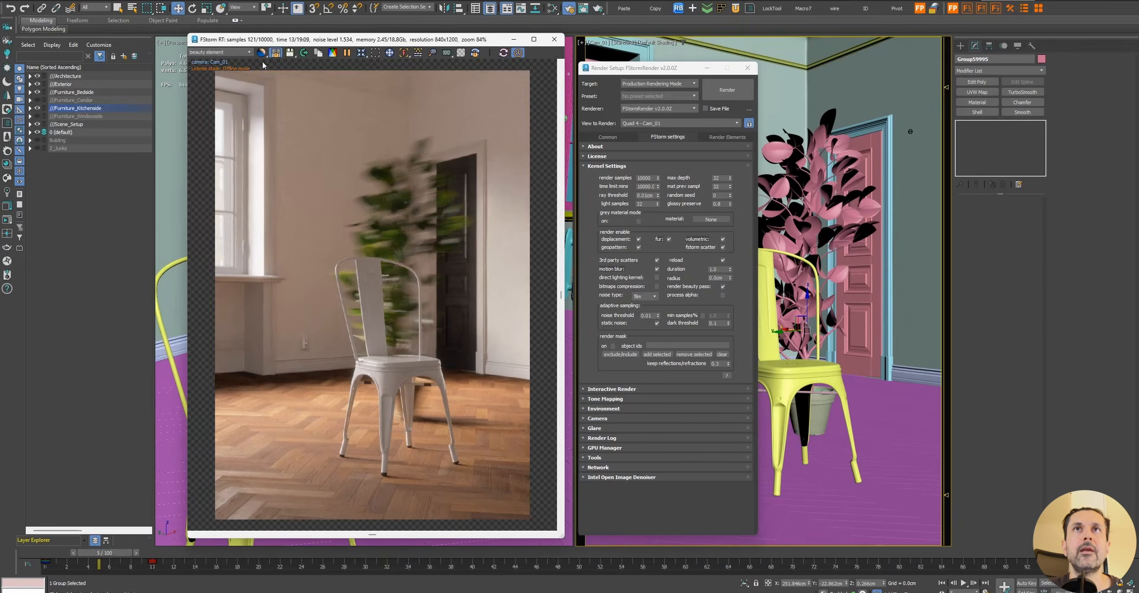
drag(188, 69, 163, 77)
click(403, 53)
Enable bitmaps compression in the Kernel Settings, keeping the render's memory statistics readable
middle_drag(277, 122, 338, 144)
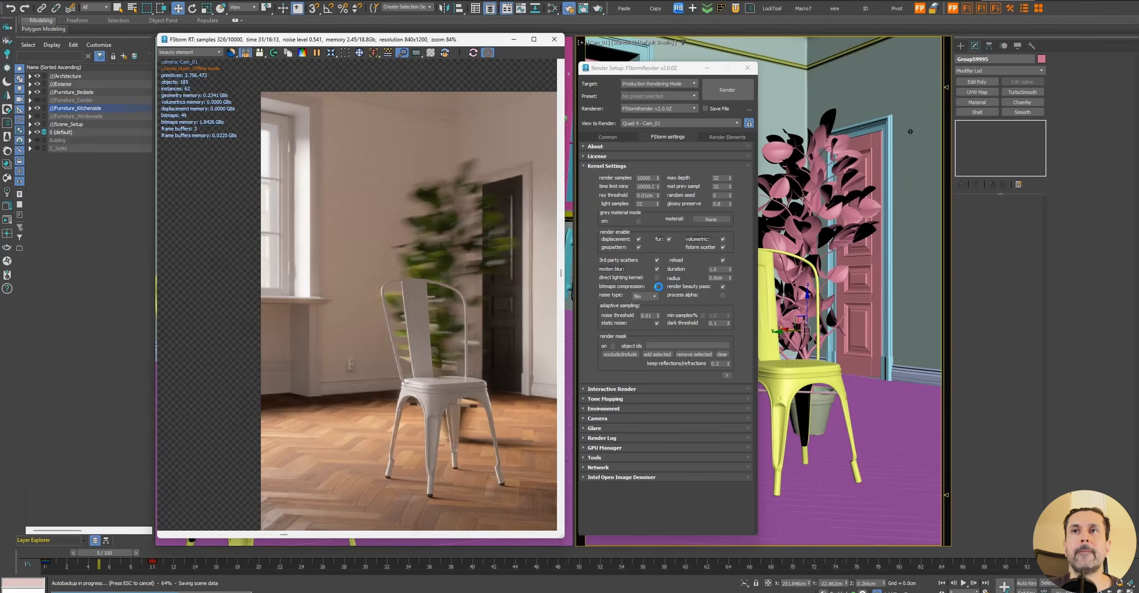
click(657, 287)
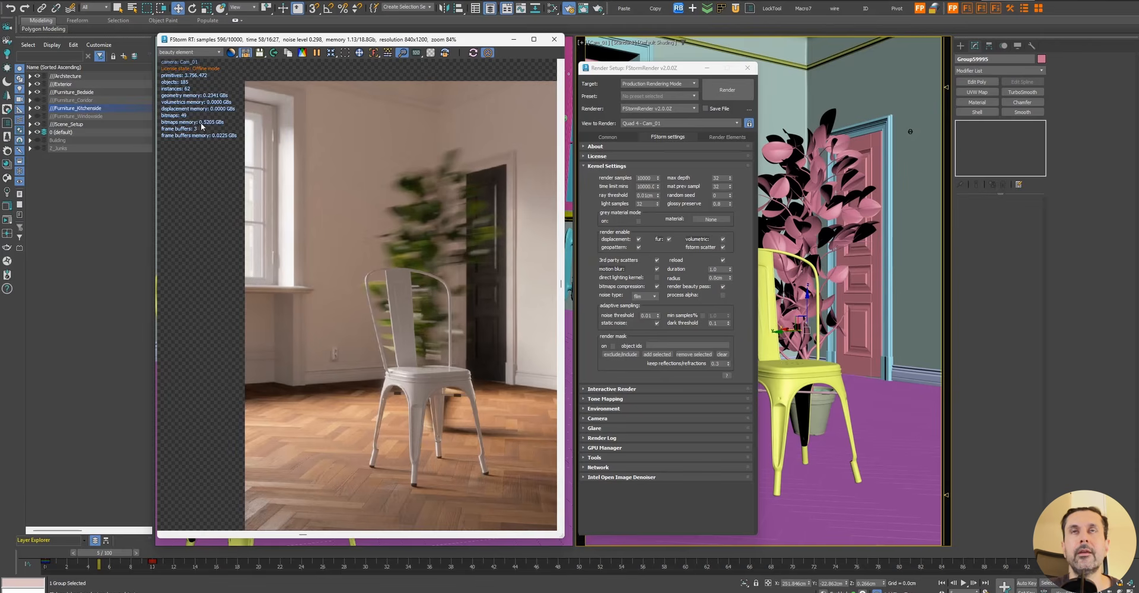
mouse_move(418, 177)
middle_down()
mouse_move(372, 165)
mouse_move(407, 164)
middle_up()
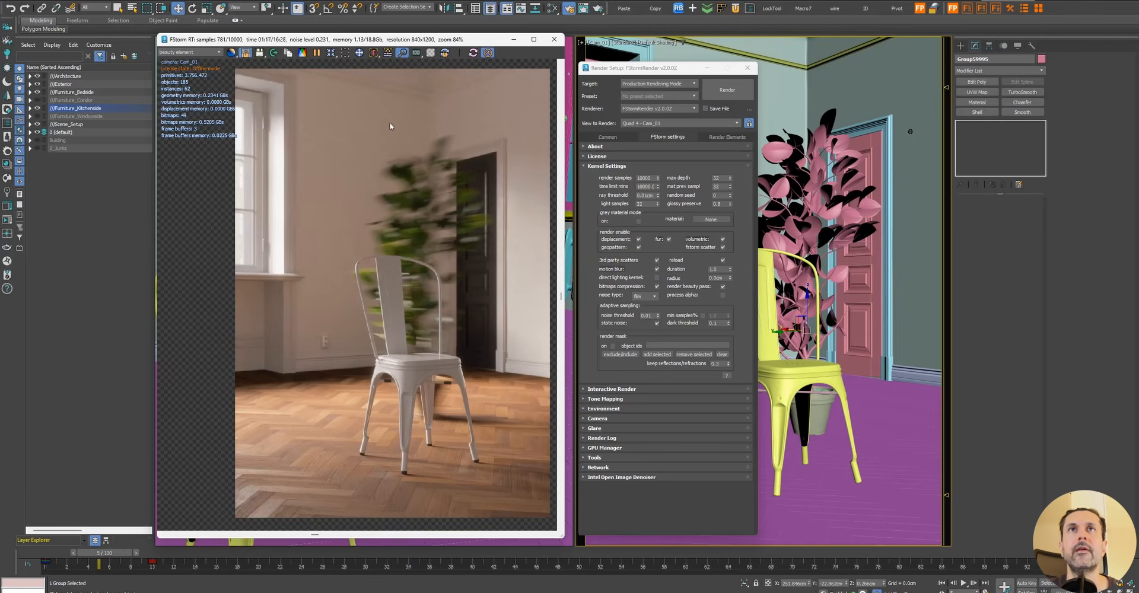
Switch the interactive render to its full-window zoom mode, and render the chair seat close up at 1600% zoom
click(358, 53)
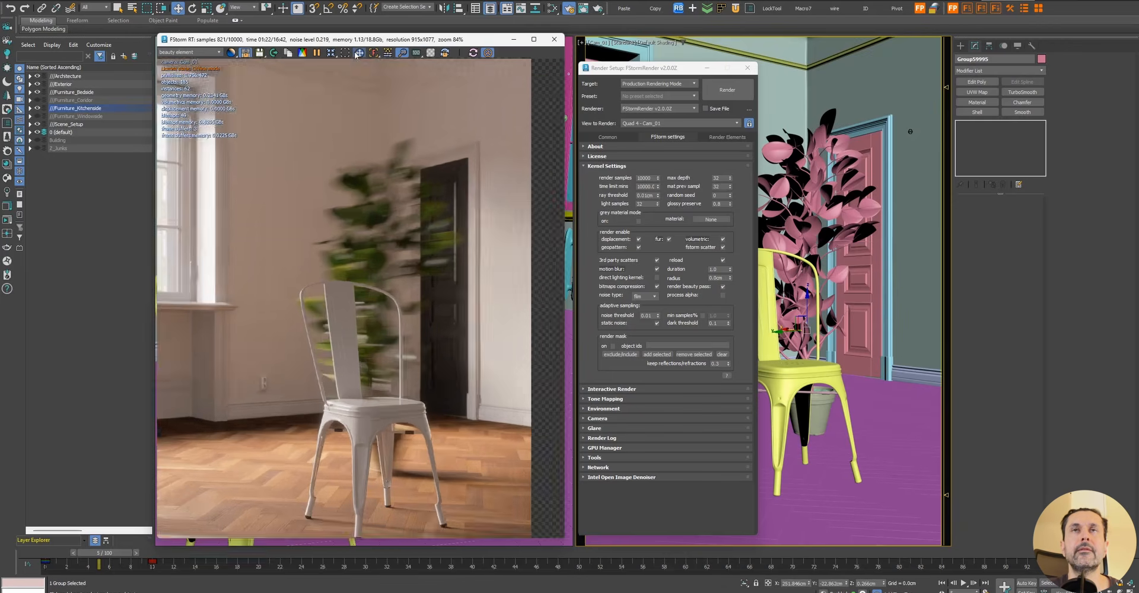
scroll(352, 403, up, 5)
scroll(356, 397, up, 5)
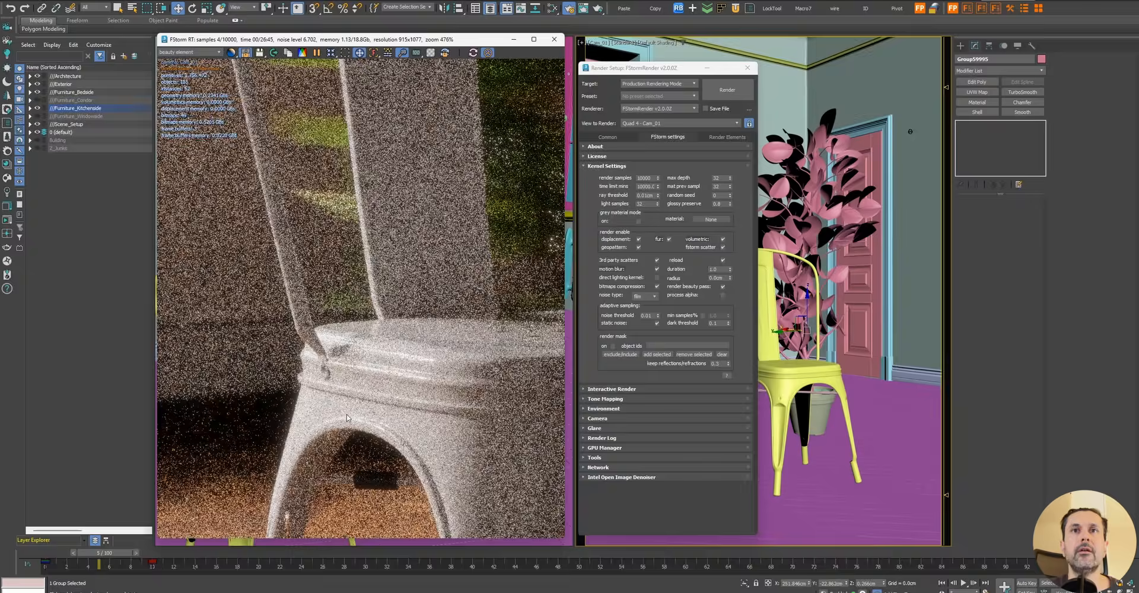
scroll(431, 422, up, 2)
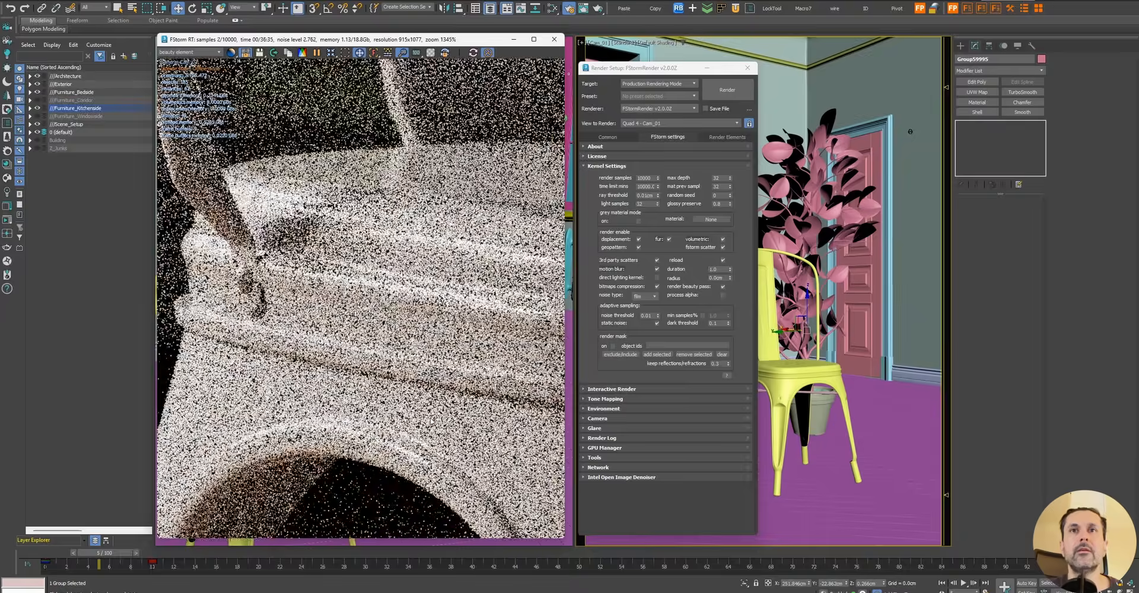
scroll(431, 422, up, 1)
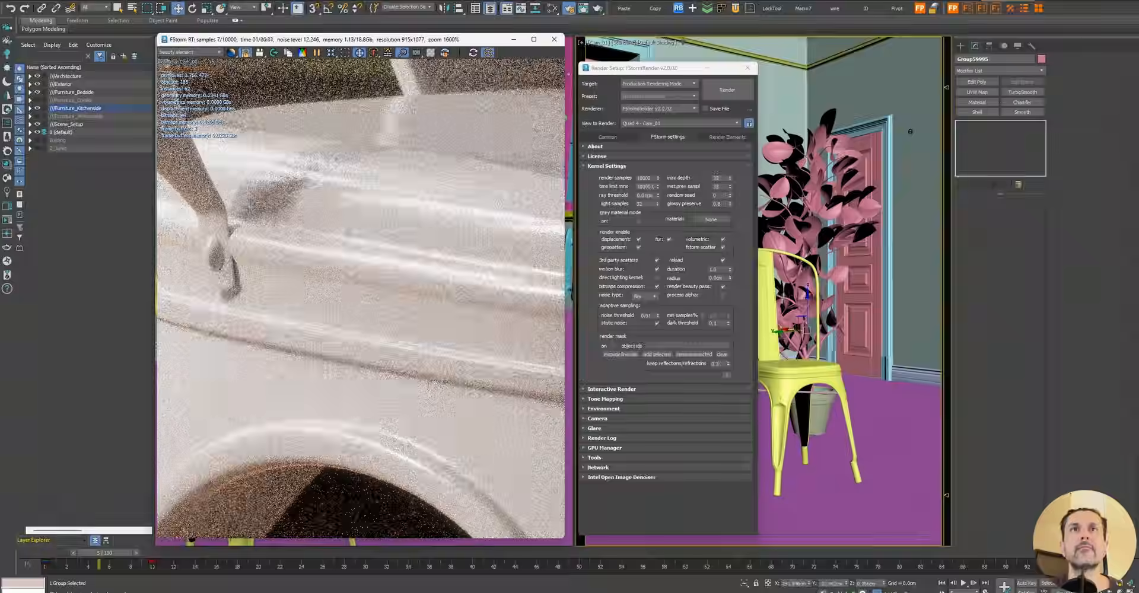
Test glossy preserve at 0.1 in a render region over the chair seat, and reset it to 0.8
drag(472, 144, 325, 505)
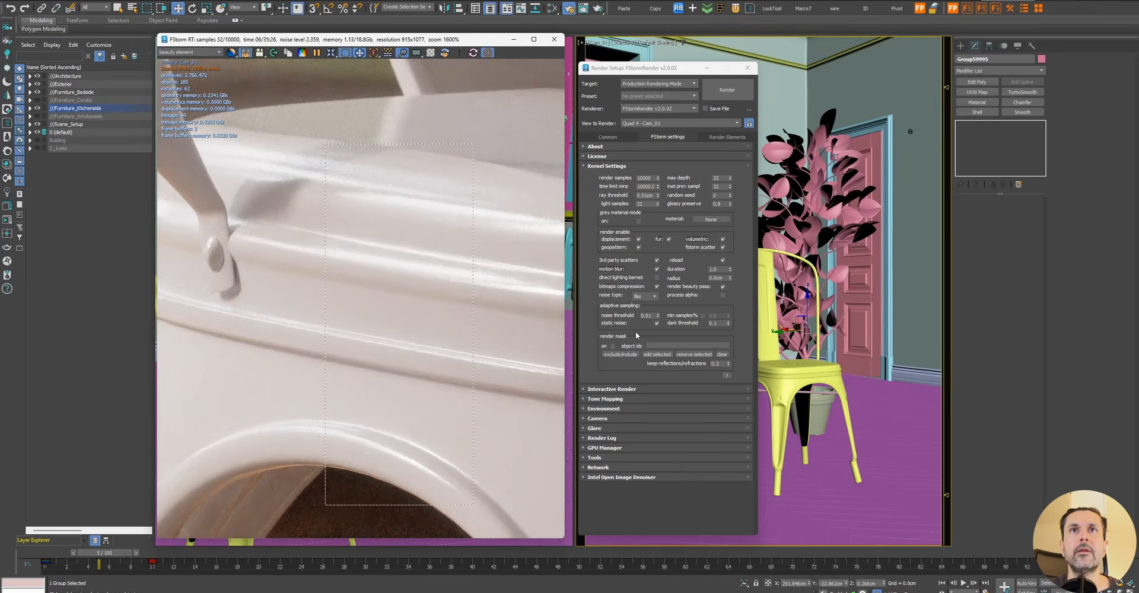
drag(730, 204, 770, 29)
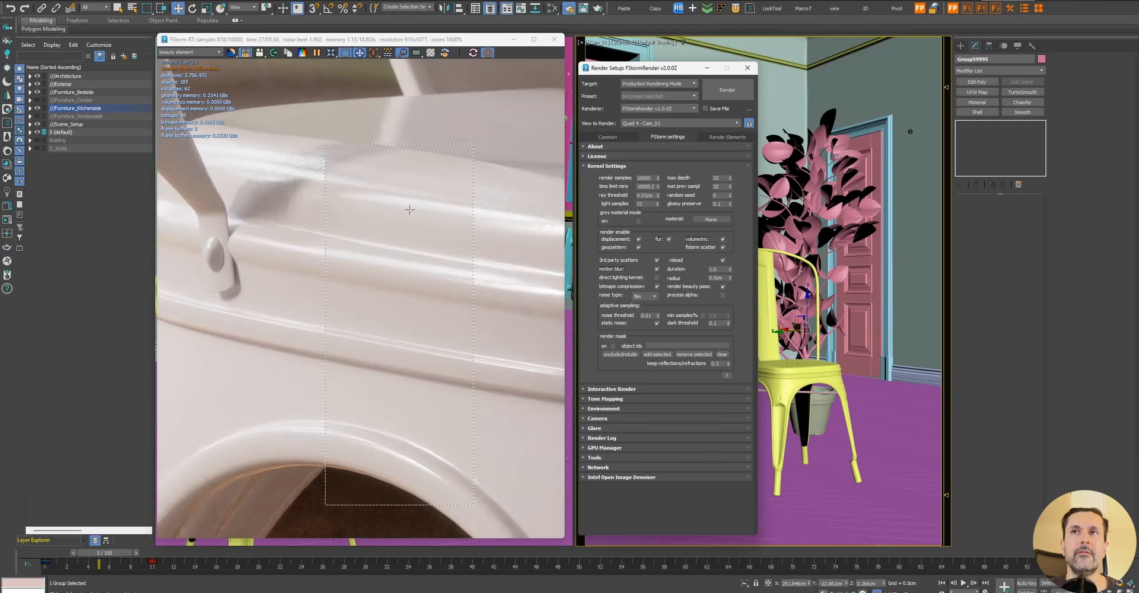
double_click(724, 203)
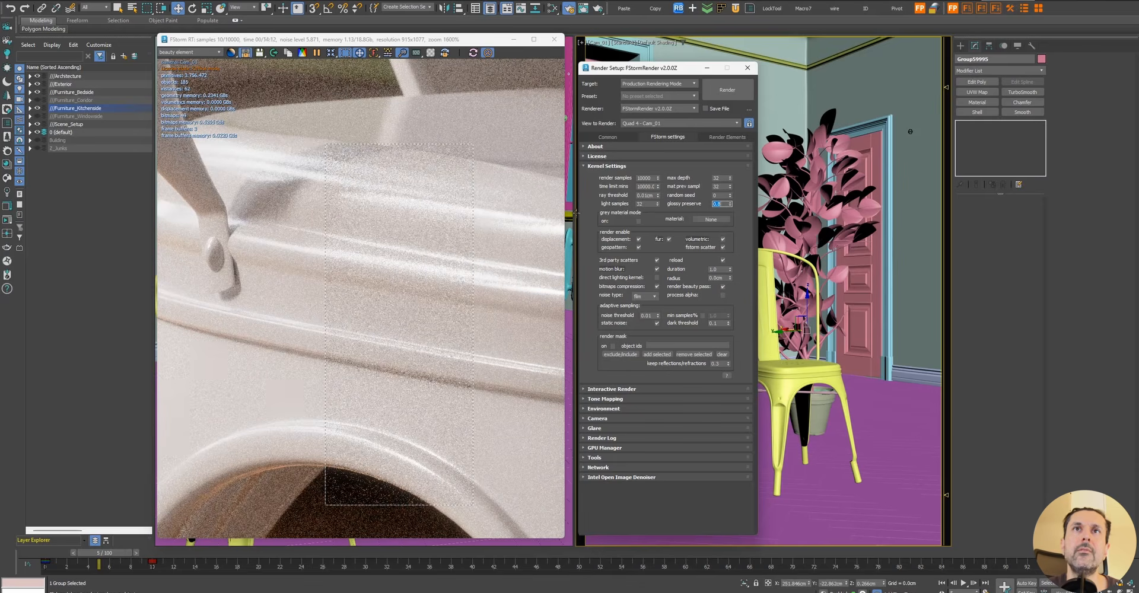
click(346, 53)
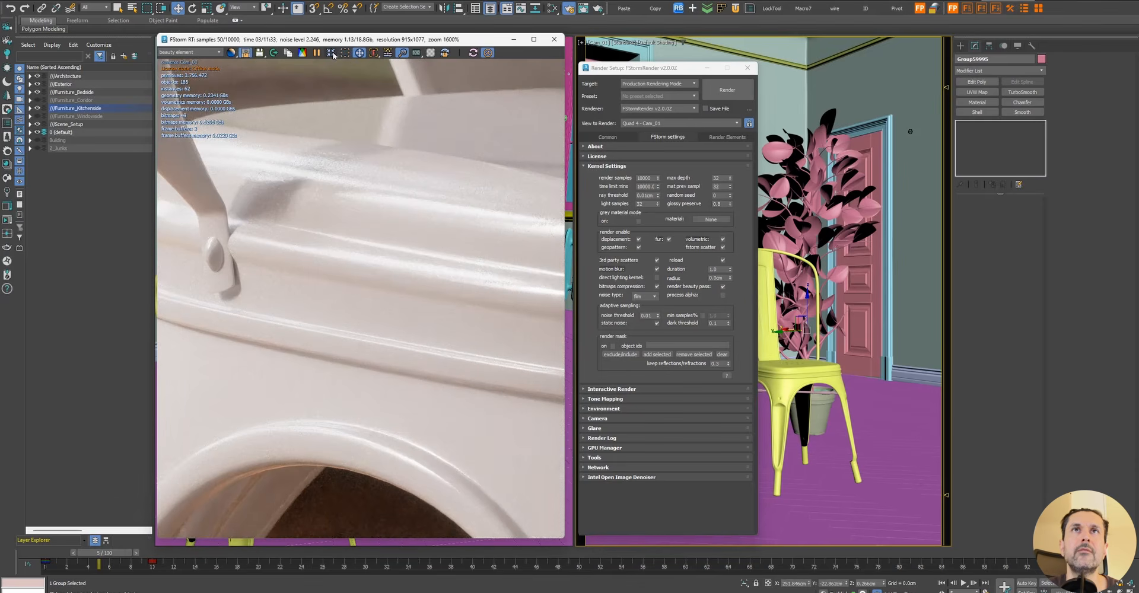
click(331, 53)
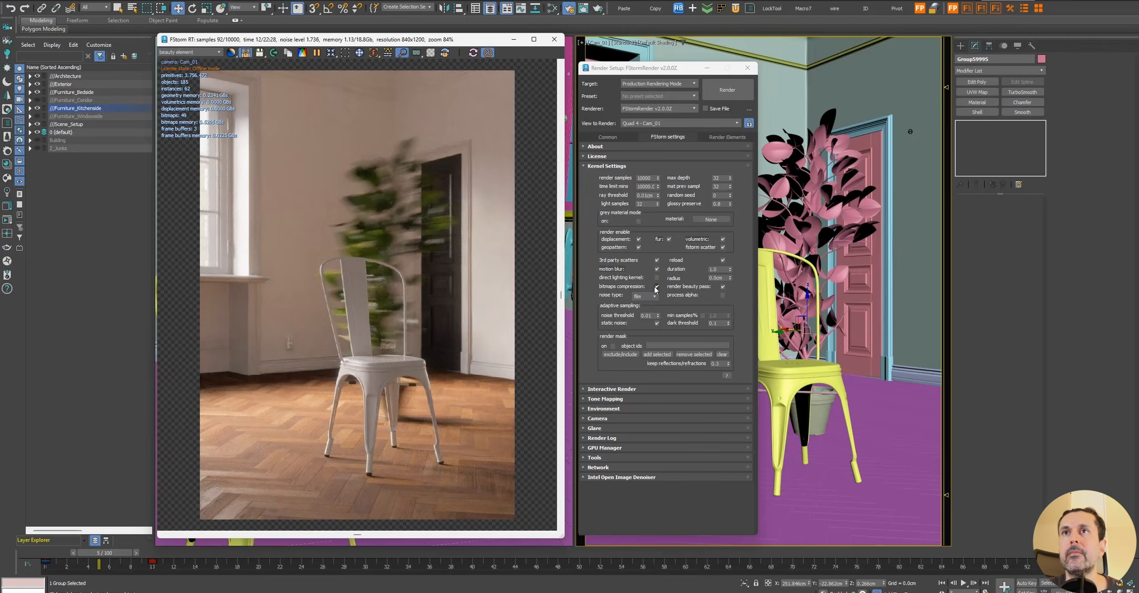
Turn off bitmaps compression, and review the film and digital noise types alongside the Intel Open Image Denoiser settings
click(656, 287)
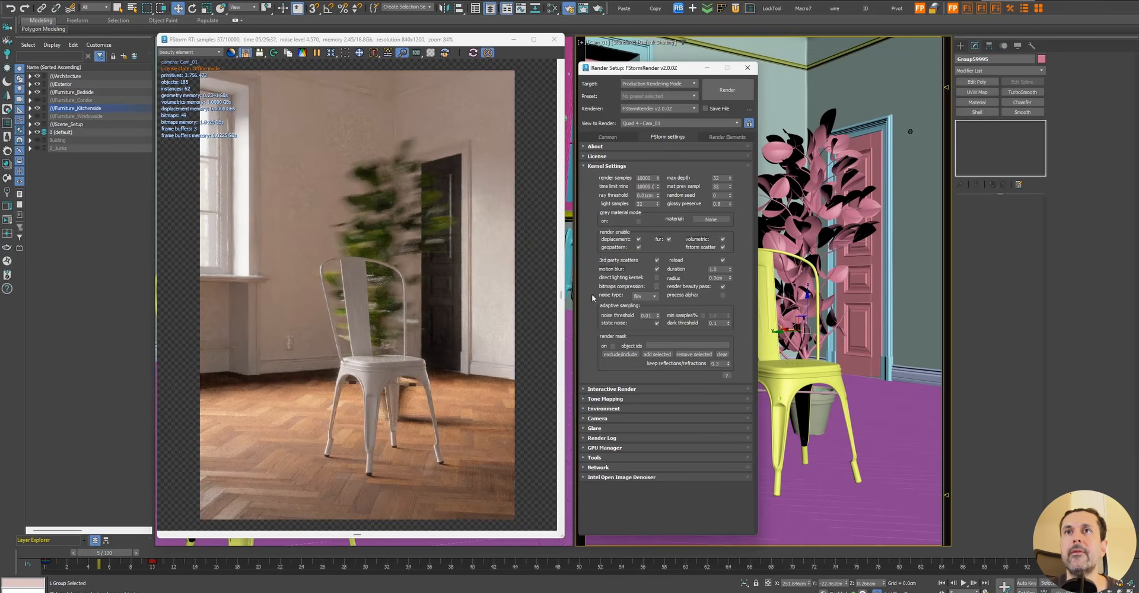
click(645, 297)
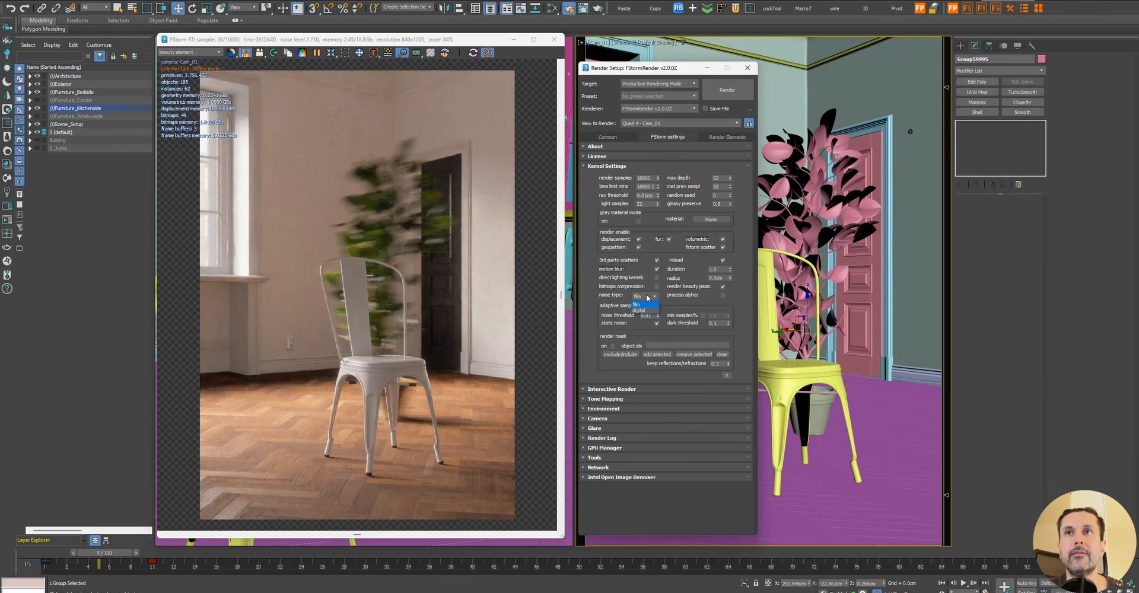
click(641, 304)
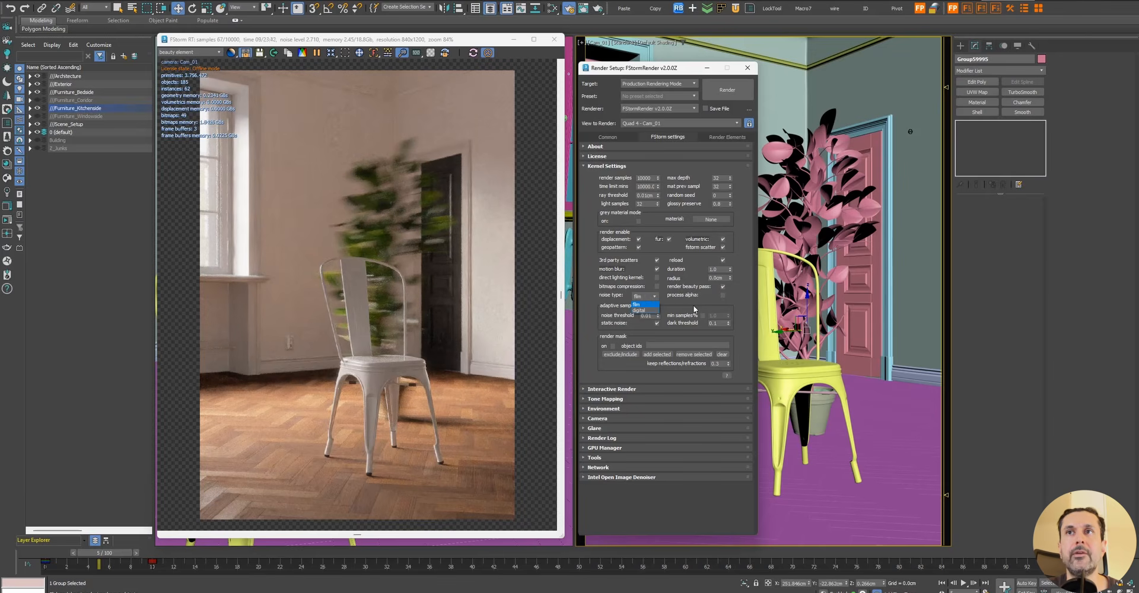
click(635, 478)
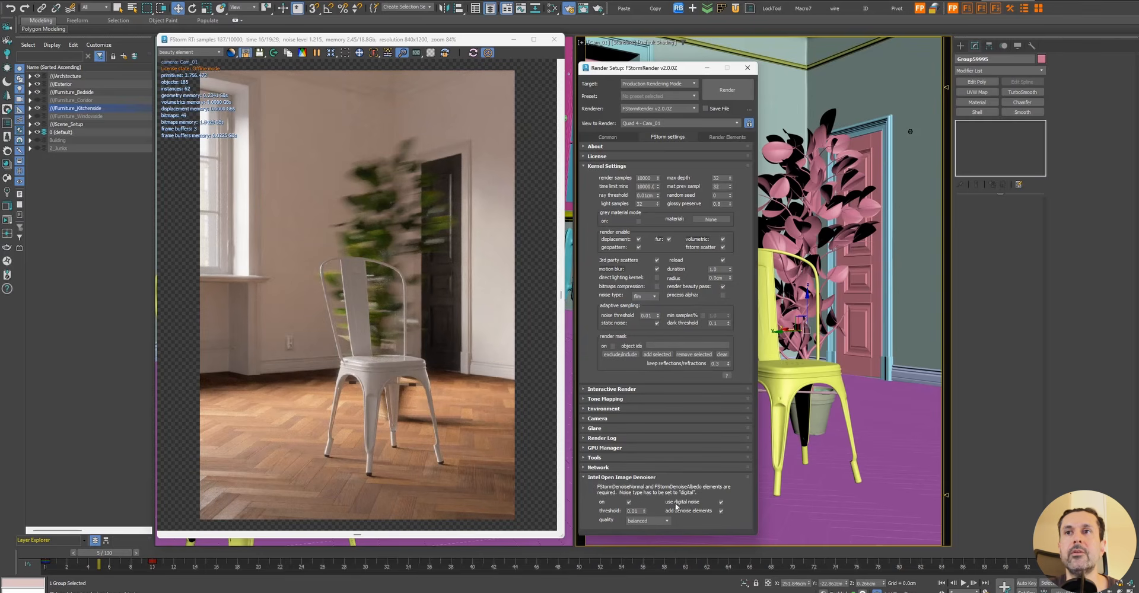
click(641, 296)
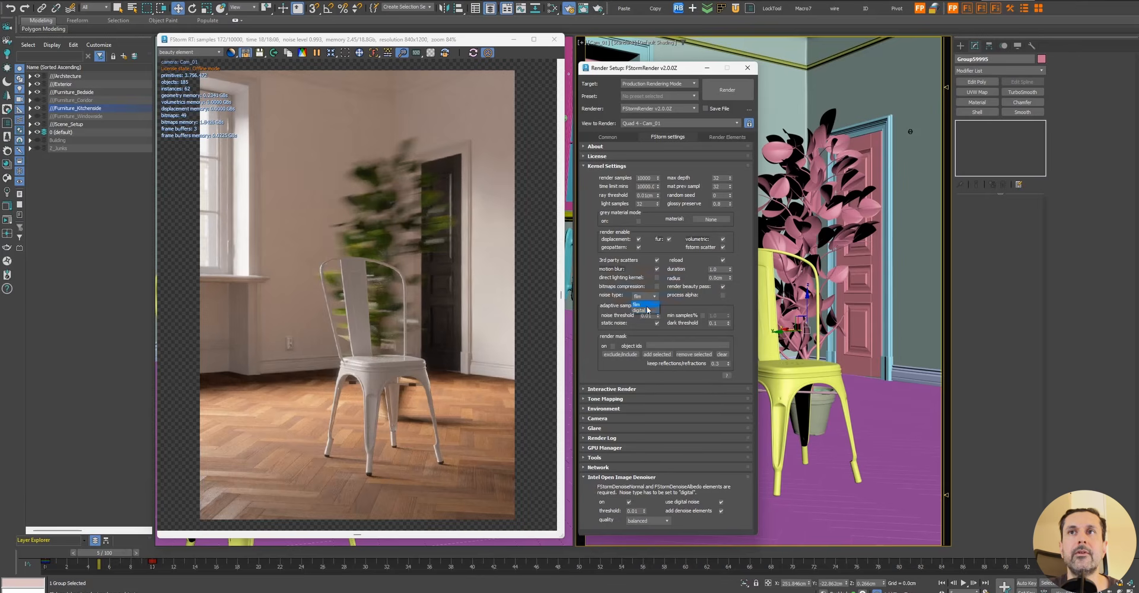
click(613, 305)
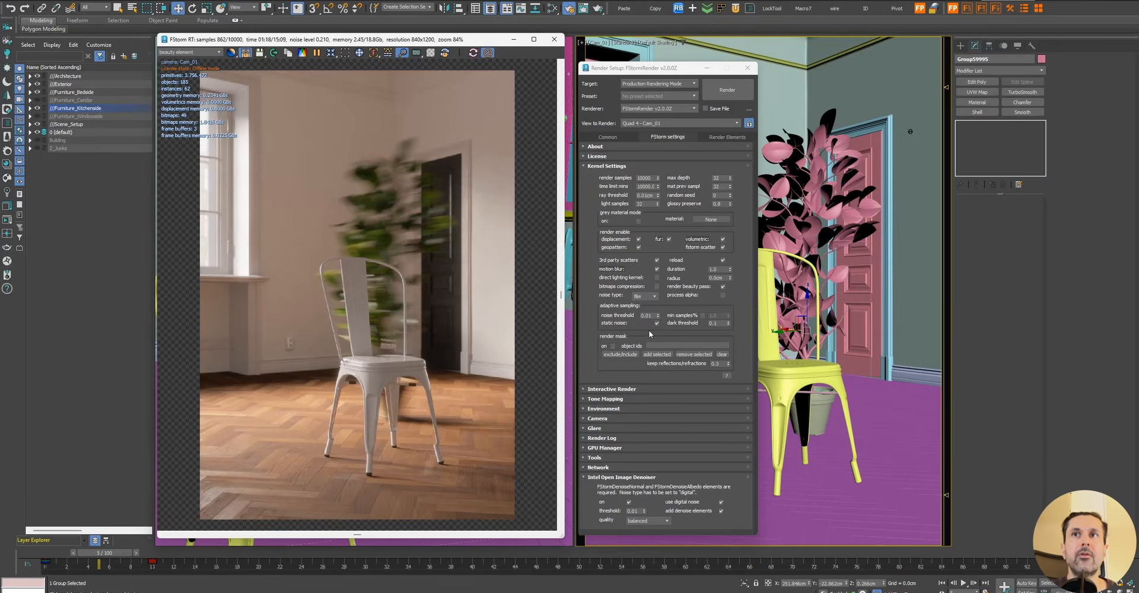
Switch the interactive render to its red and green noise display, and hide the scene and memory statistics
click(231, 54)
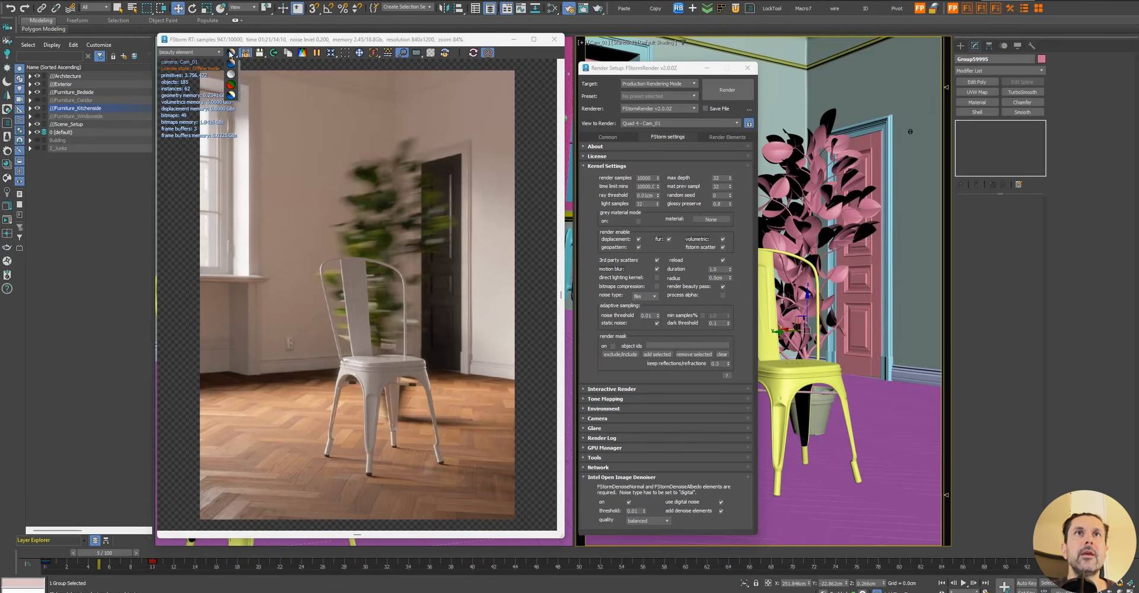
click(230, 87)
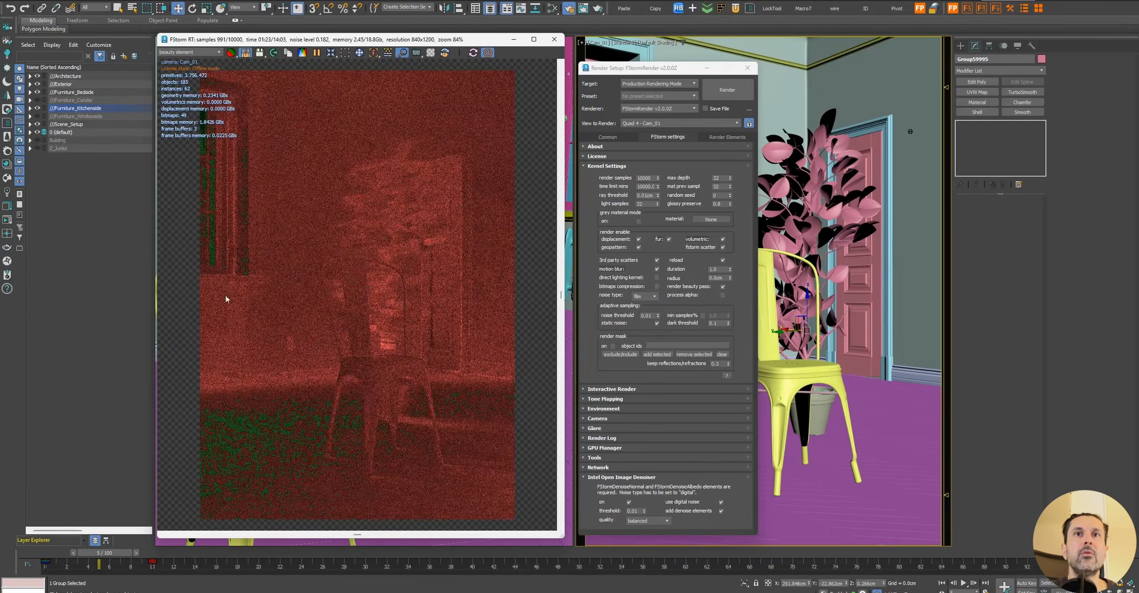
click(402, 52)
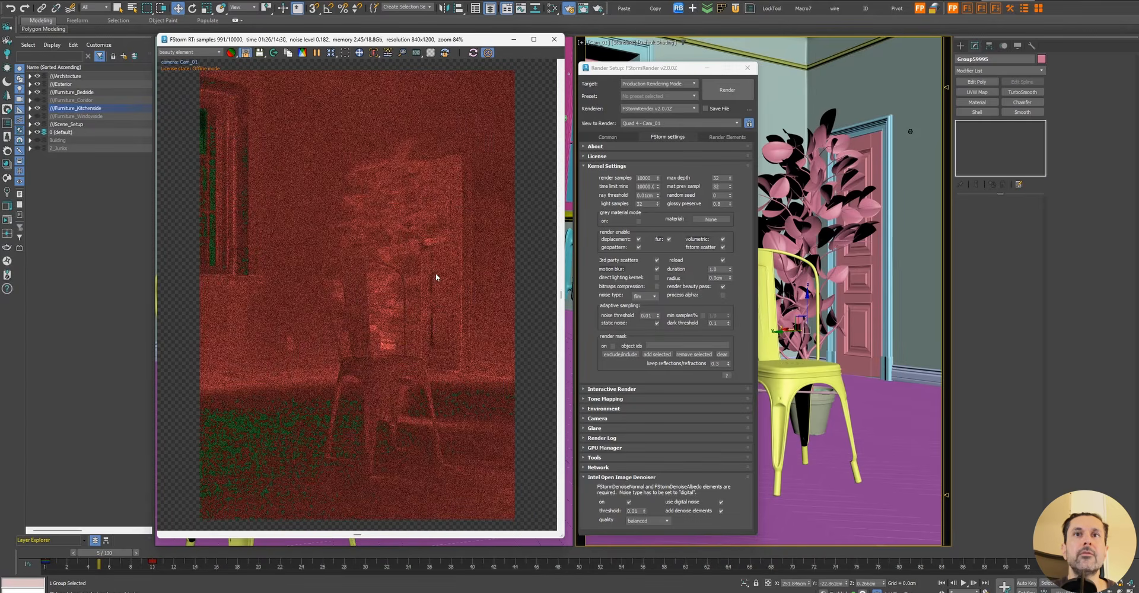
Examine the red and green pixels on the floor, window and chair in the noise display
scroll(240, 432, up, 5)
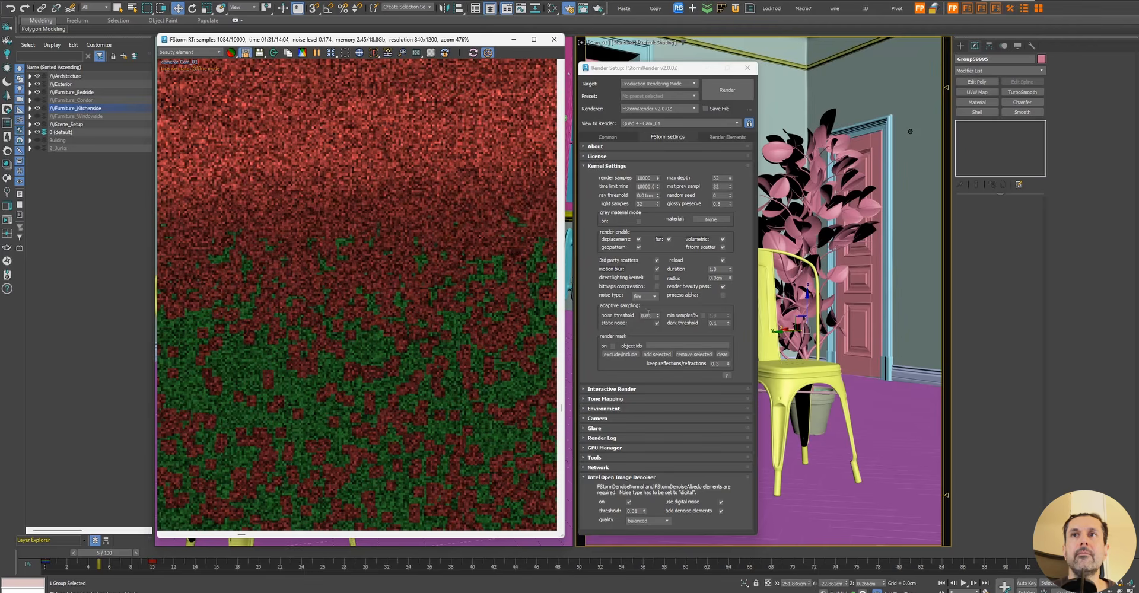
scroll(335, 353, down, 2)
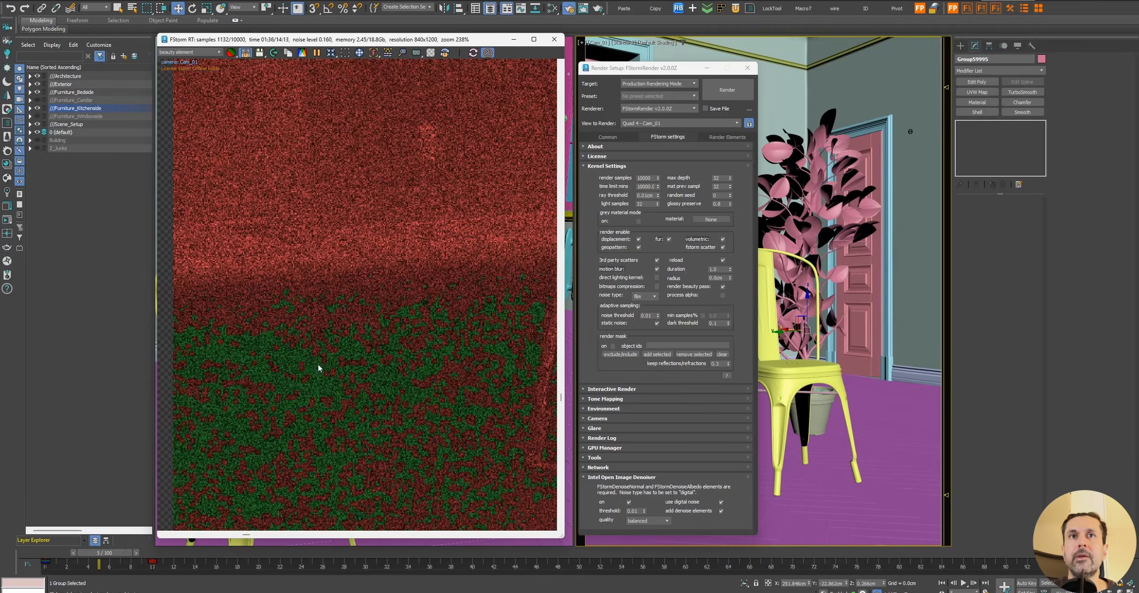
scroll(313, 365, down, 5)
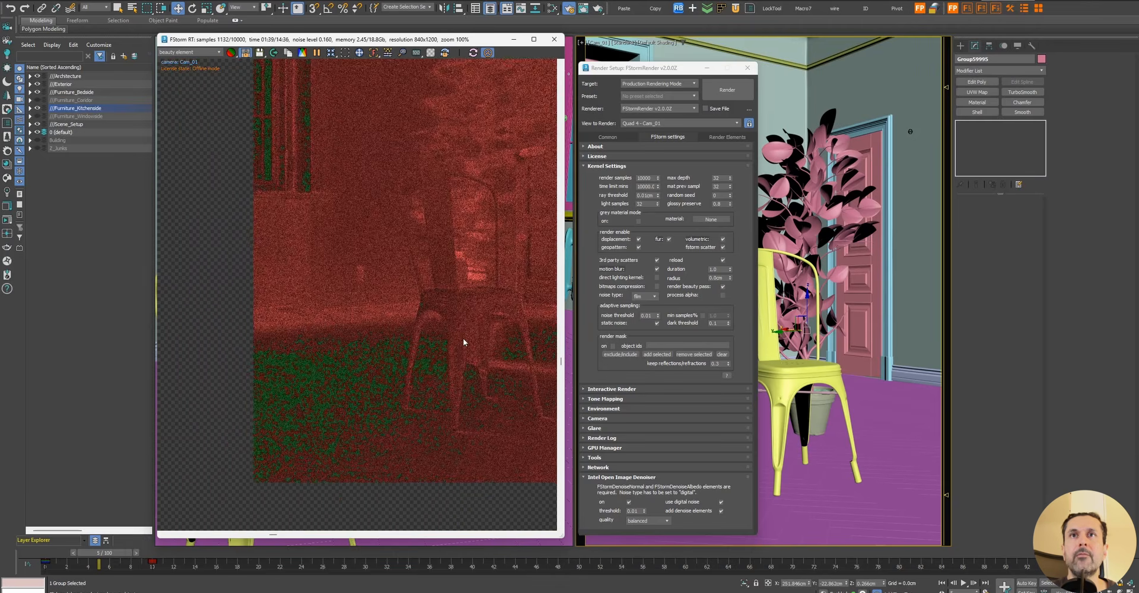
middle_drag(461, 336, 395, 365)
middle_drag(407, 217, 390, 259)
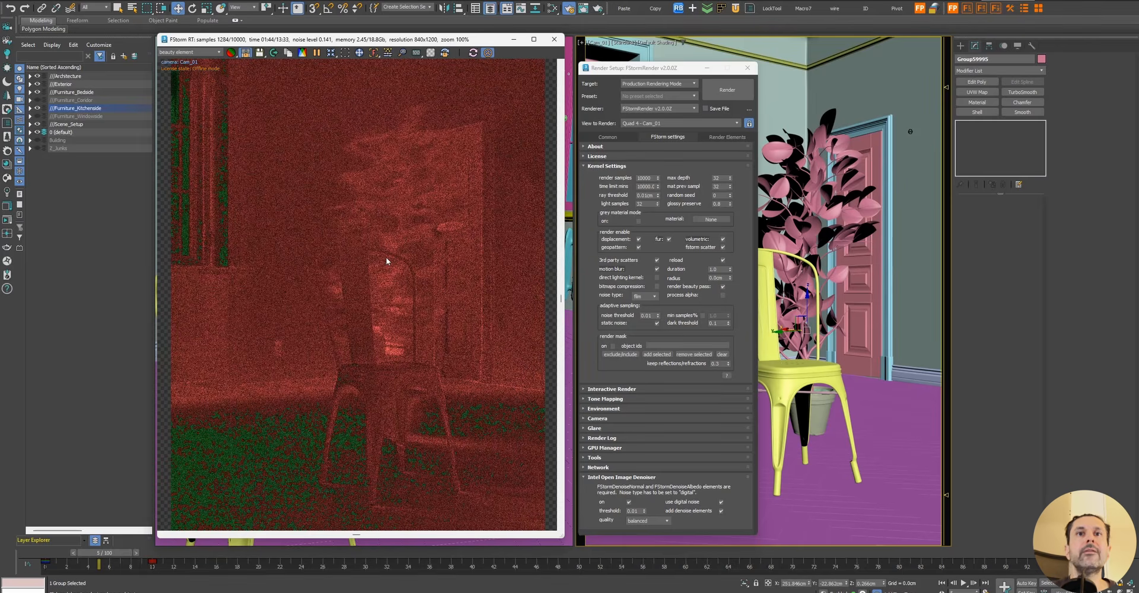
scroll(386, 258, down, 1)
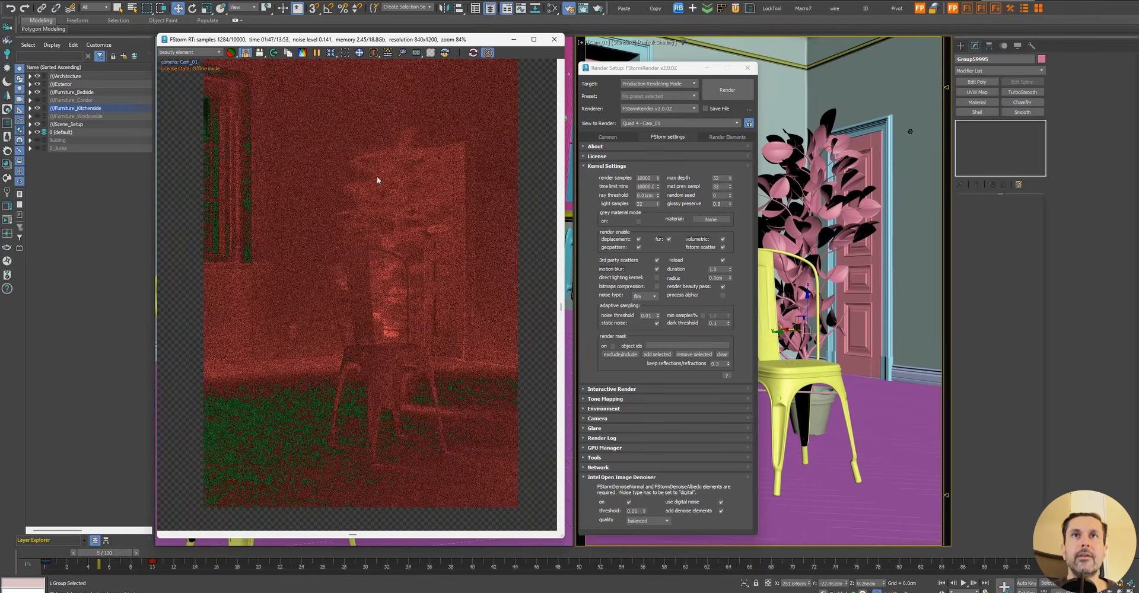
click(332, 54)
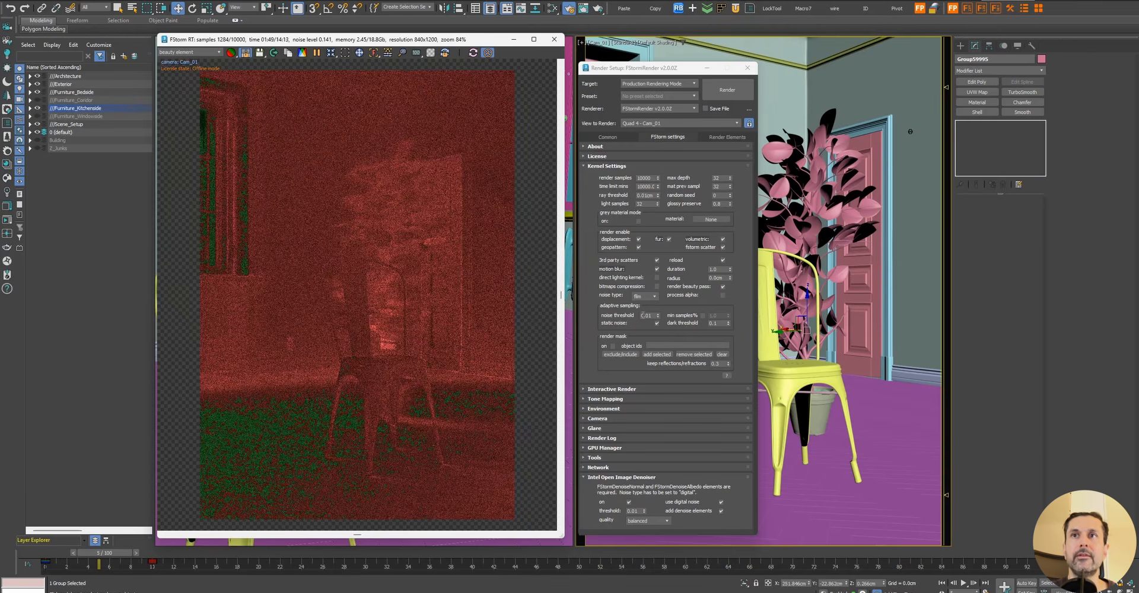
Set the adaptive sampling noise threshold to 0.001, and restart the interactive render
double_click(646, 315)
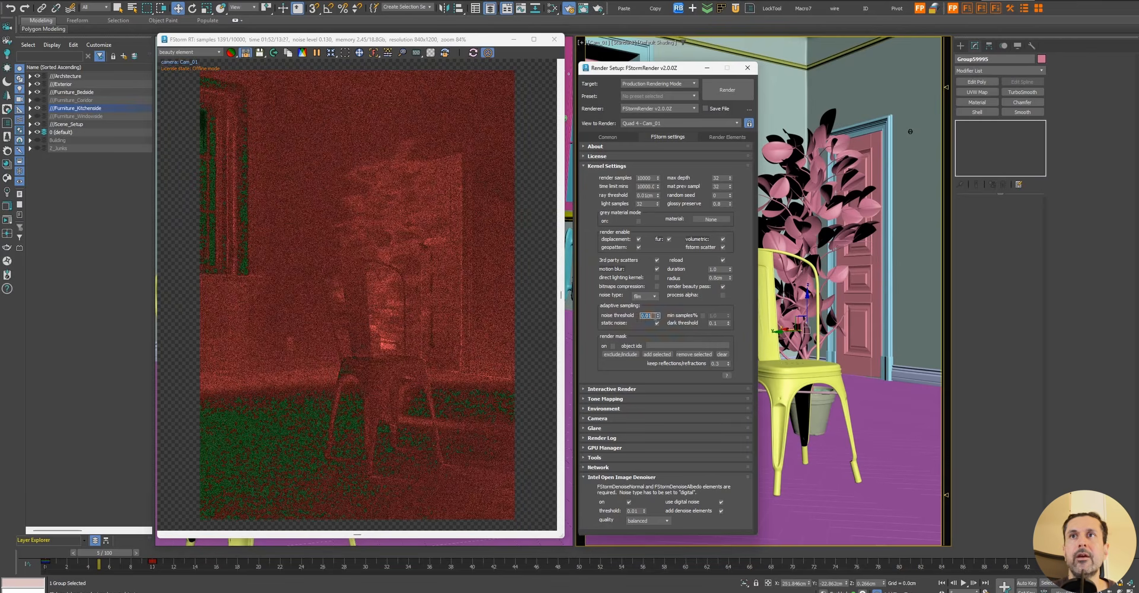
key(BackSpace)
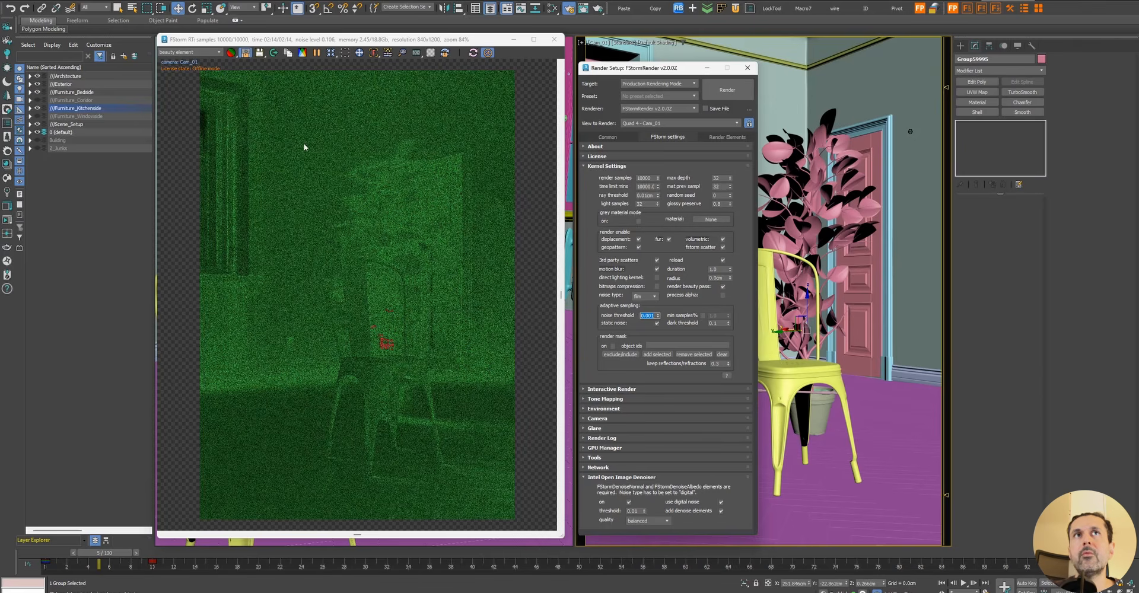
click(775, 374)
click(488, 54)
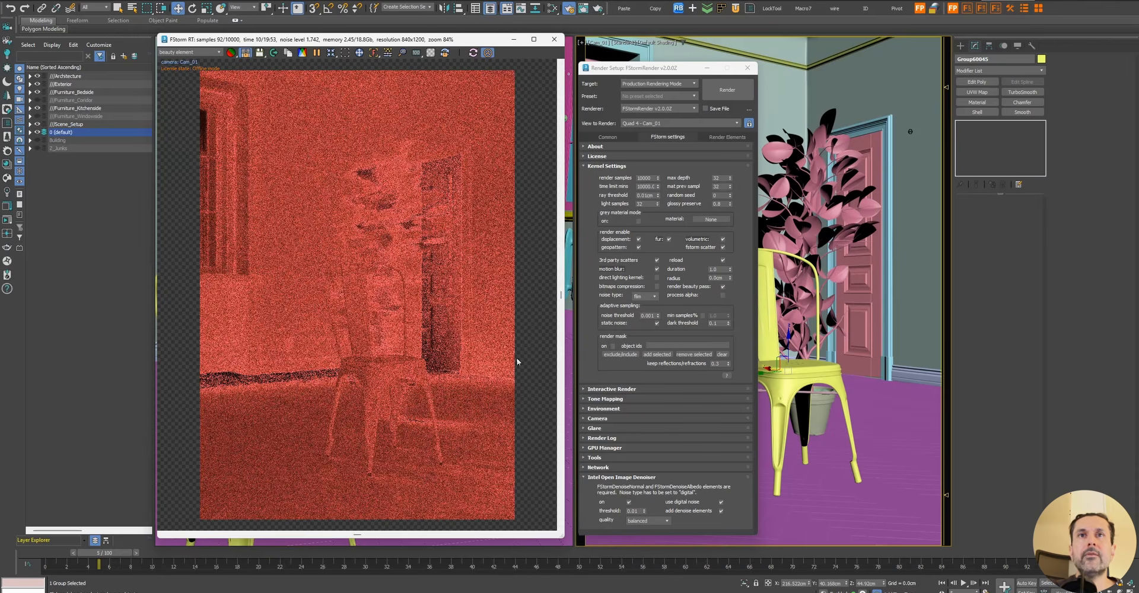
Set the noise threshold to 0.1 while the red and green noise display is shown
double_click(649, 316)
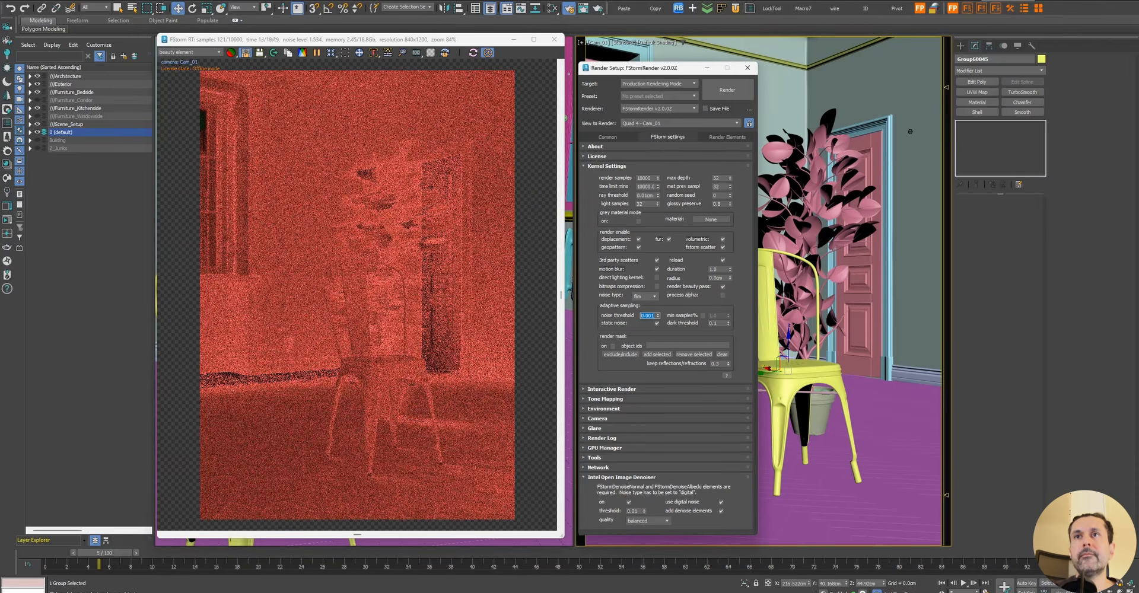
text(0.1)
key(Return)
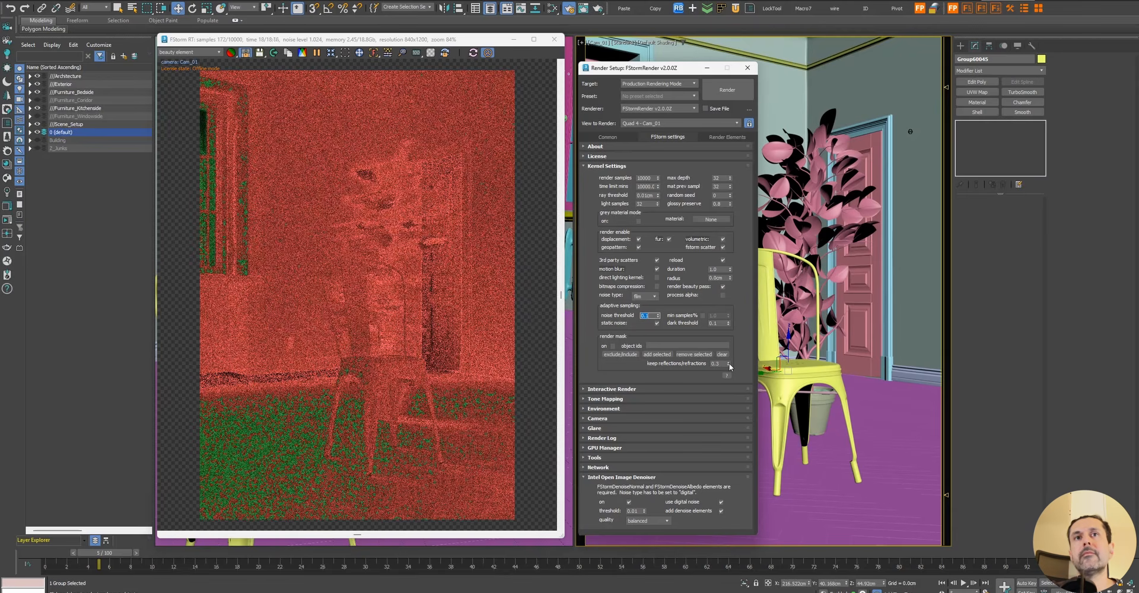
Set the noise threshold to 0.01, and return the interactive render to its normal color display
text(0.0)
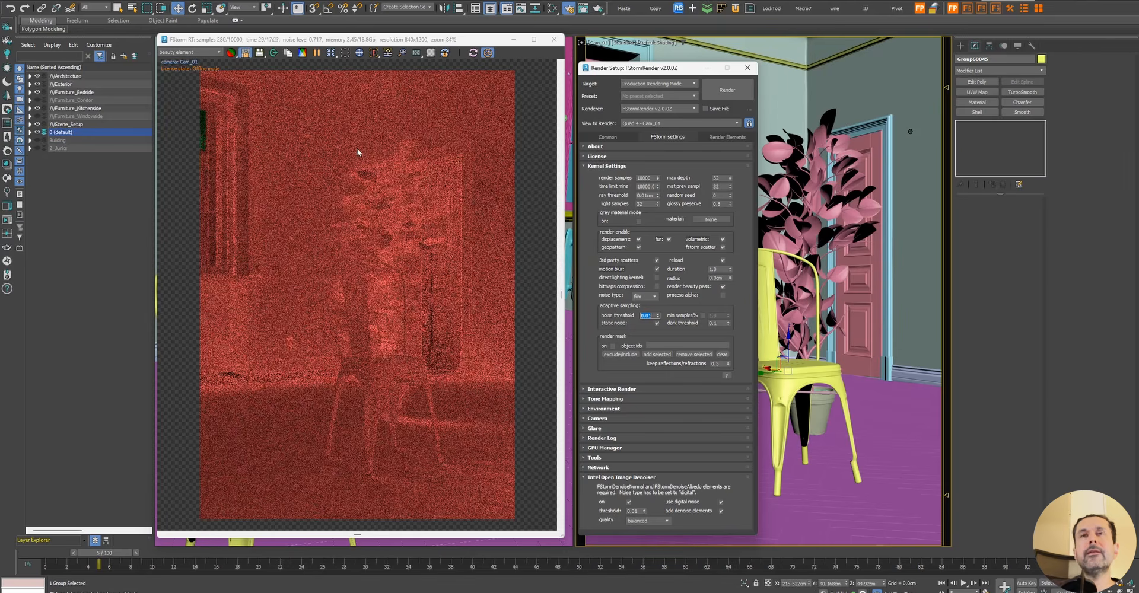
click(231, 53)
click(231, 64)
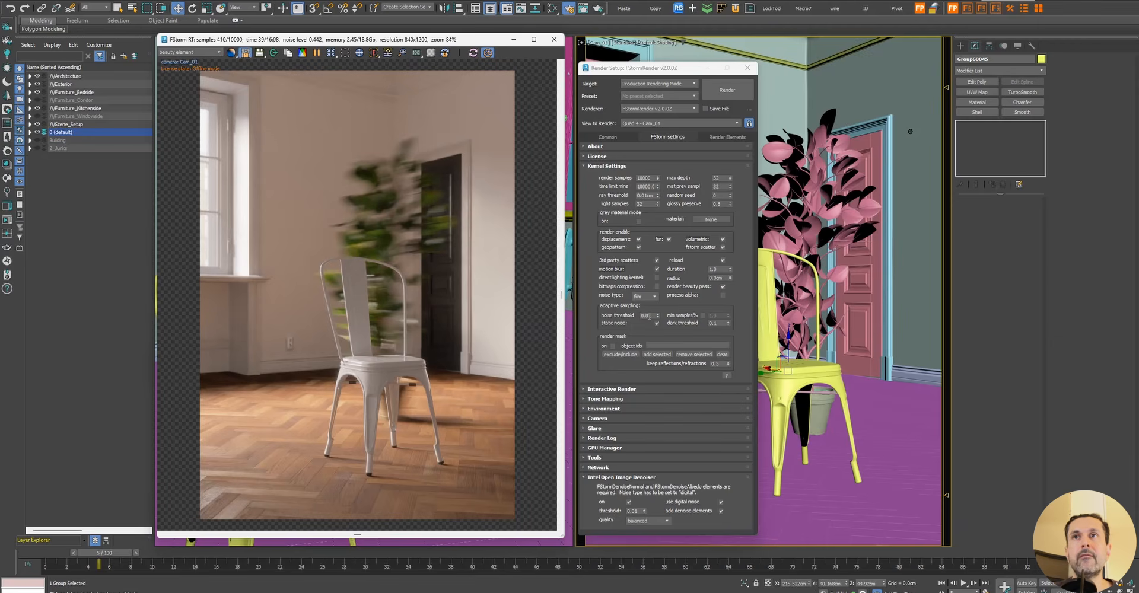
double_click(650, 316)
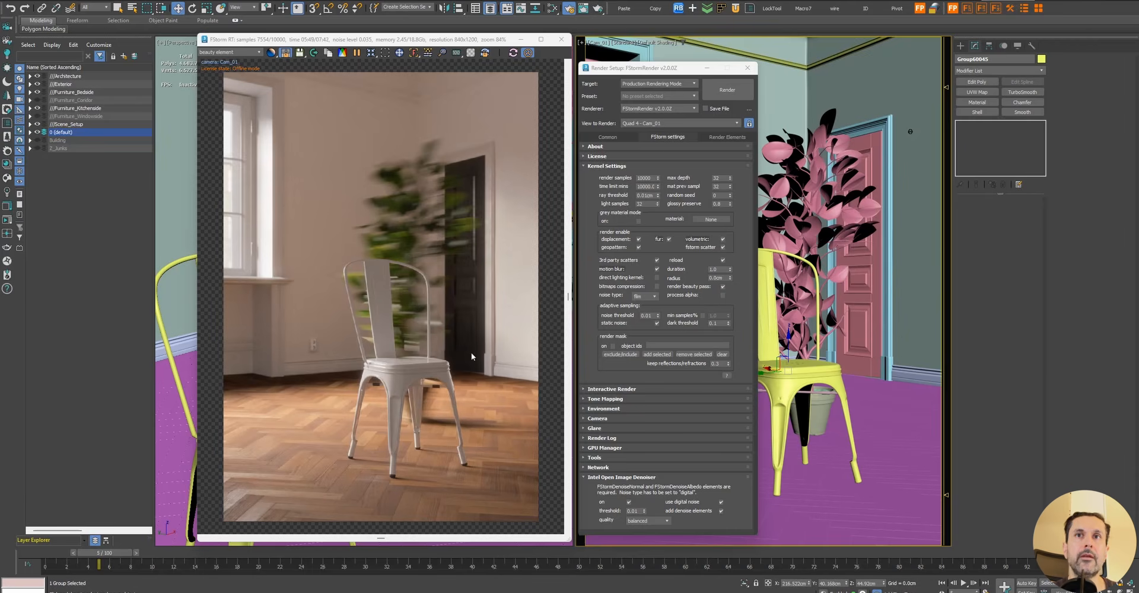
Examine the noise around the chair seat and the dark door close up in the interactive render
scroll(470, 306, up, 5)
scroll(471, 380, up, 4)
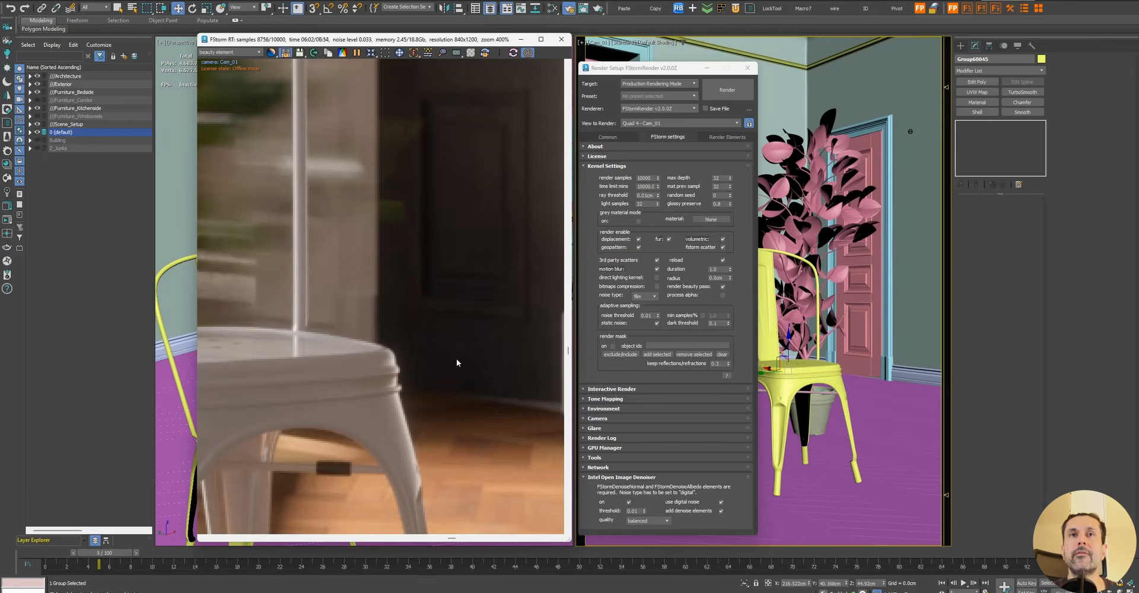
scroll(457, 358, down, 1)
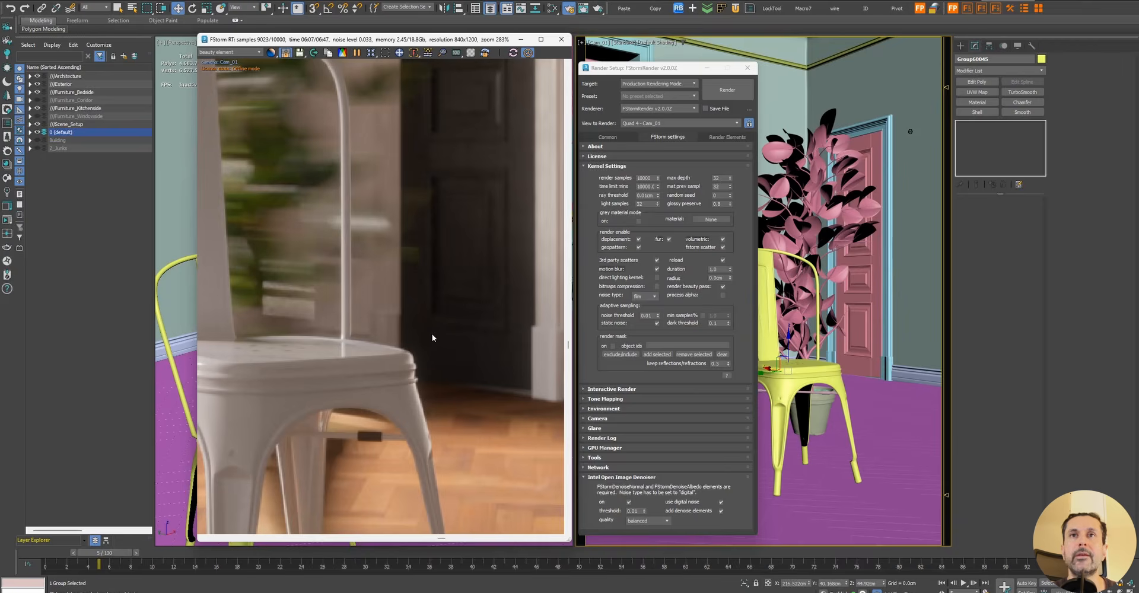
scroll(431, 334, up, 3)
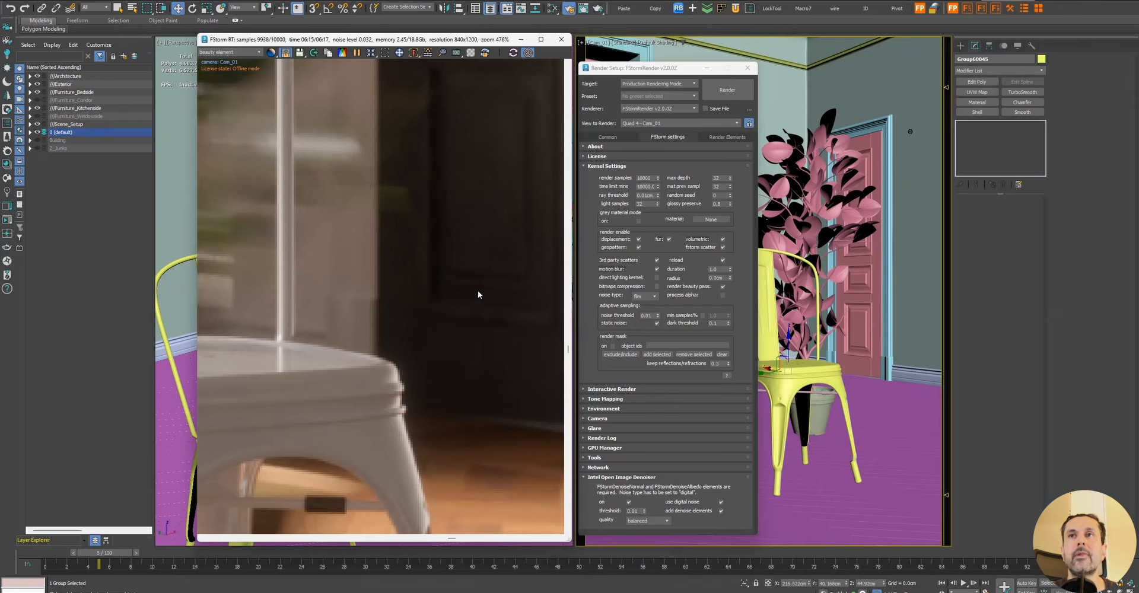
scroll(478, 290, down, 6)
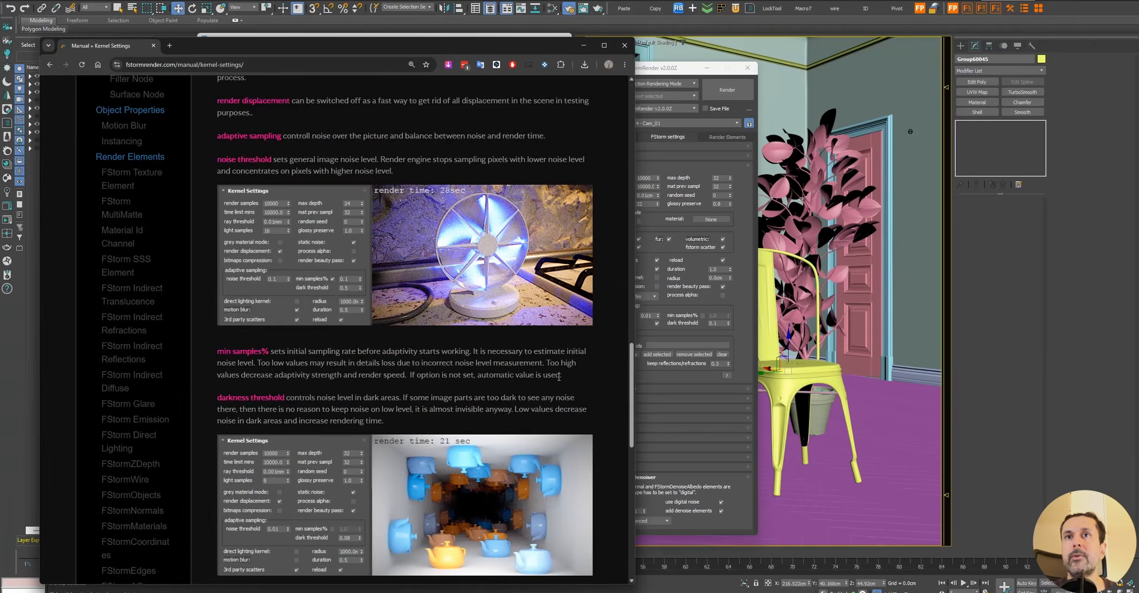
Move the Kernel Settings manual page out of the way, and widen the interactive render window around the whole image
drag(548, 44, 0, 40)
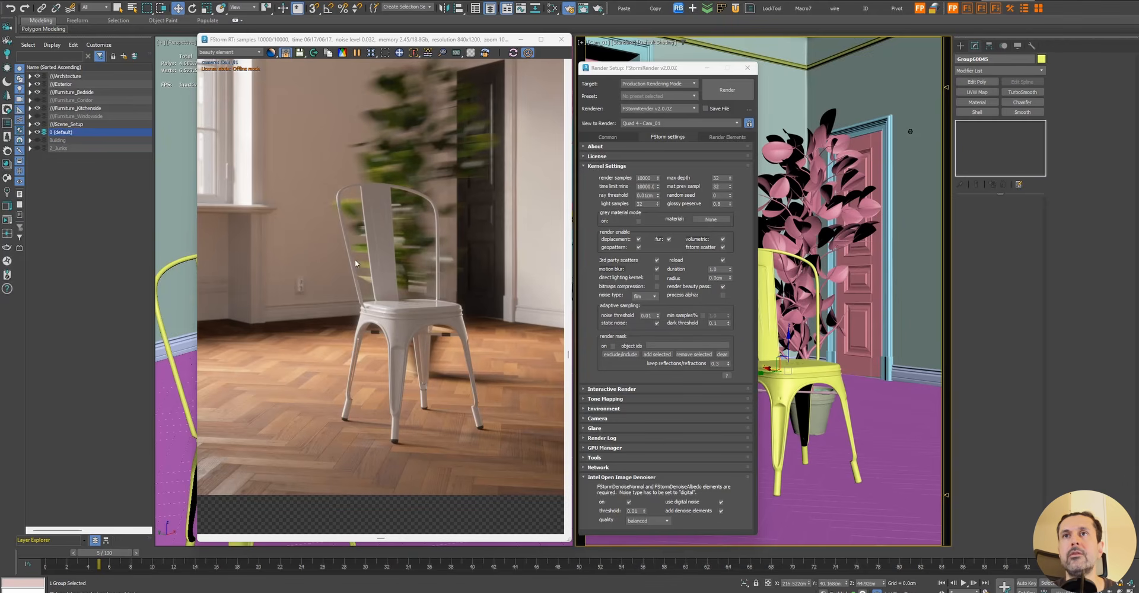
drag(196, 231, 159, 231)
middle_drag(293, 241, 299, 256)
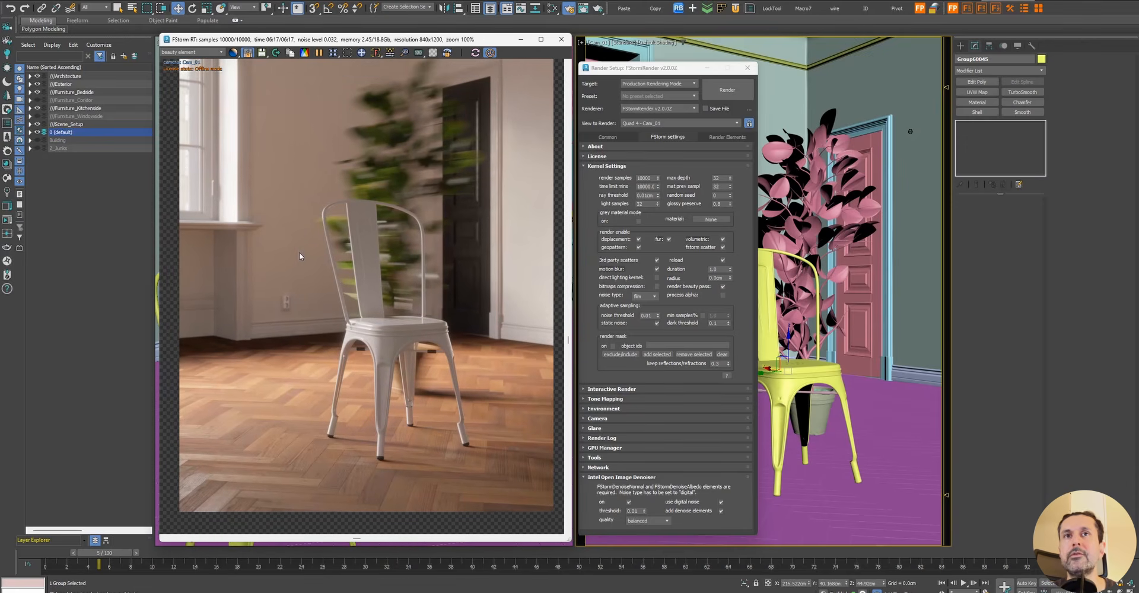
scroll(393, 183, down, 3)
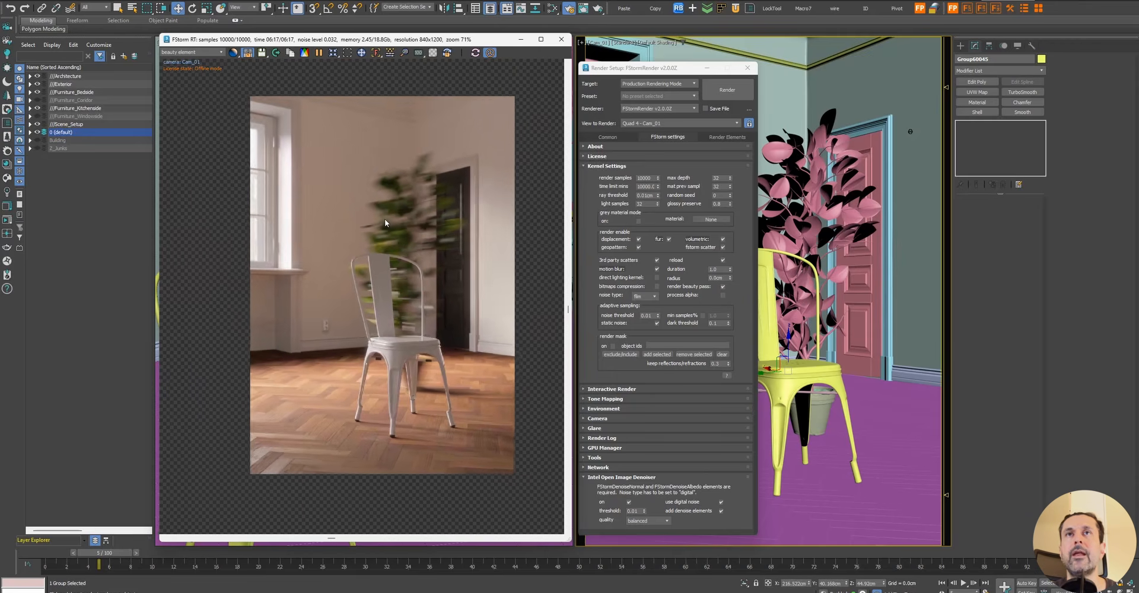
middle_drag(388, 230, 381, 213)
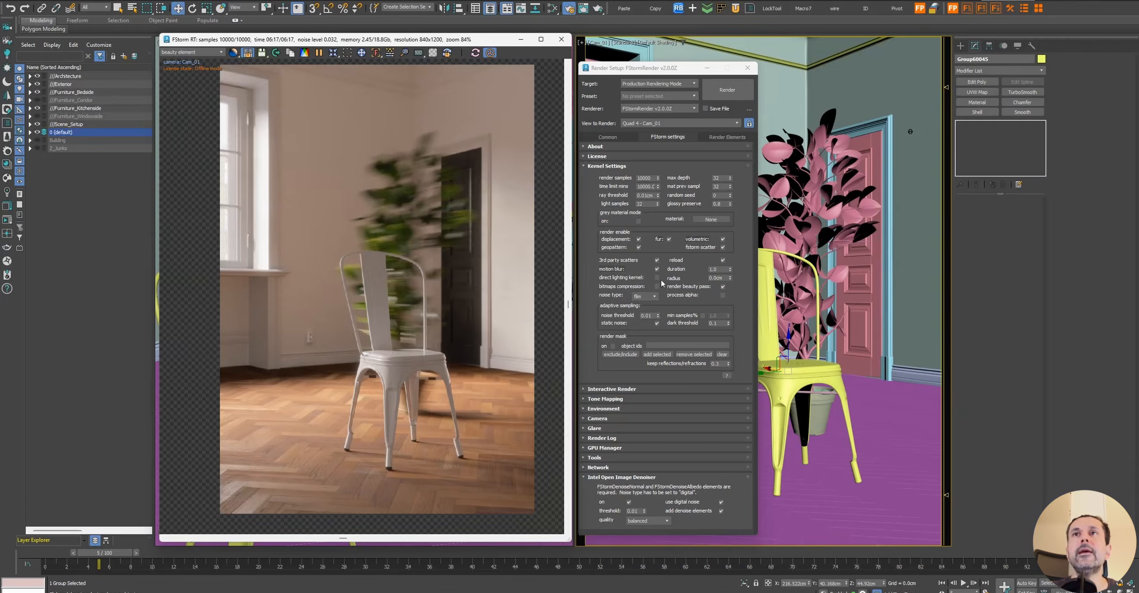
Collapse the Kernel Settings and Intel Open Image Denoiser rollouts, and reposition the interactive render window
click(629, 166)
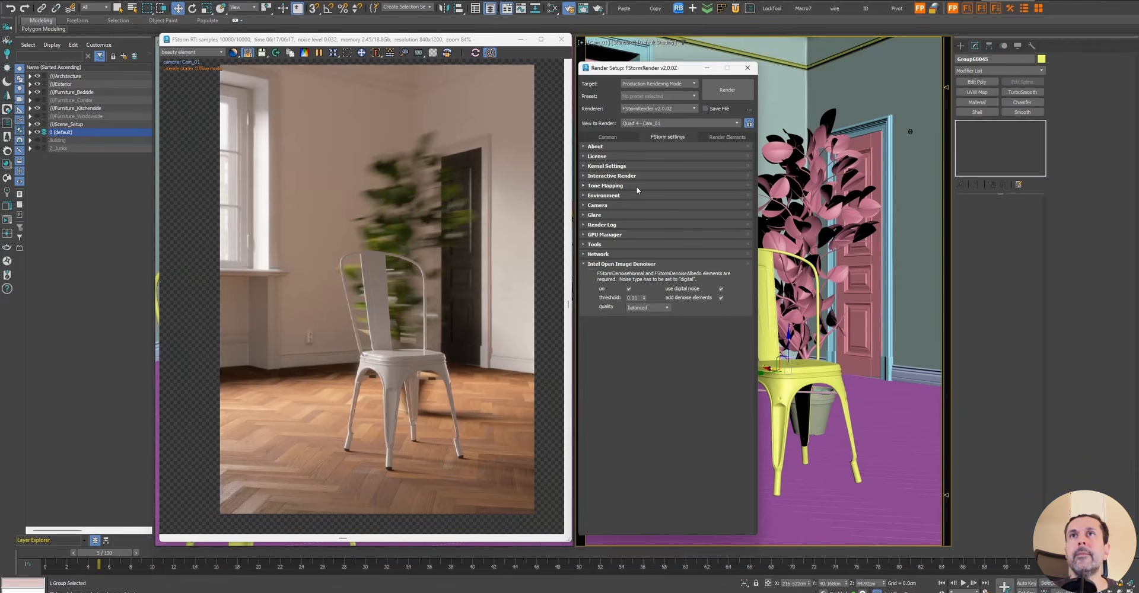
click(624, 264)
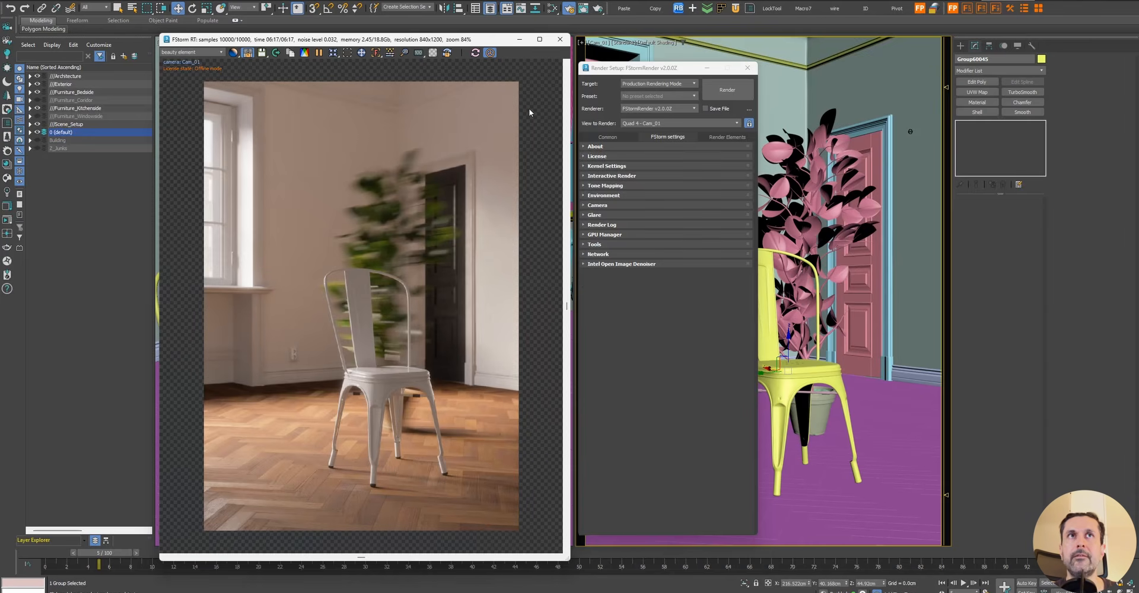
drag(501, 41, 503, 47)
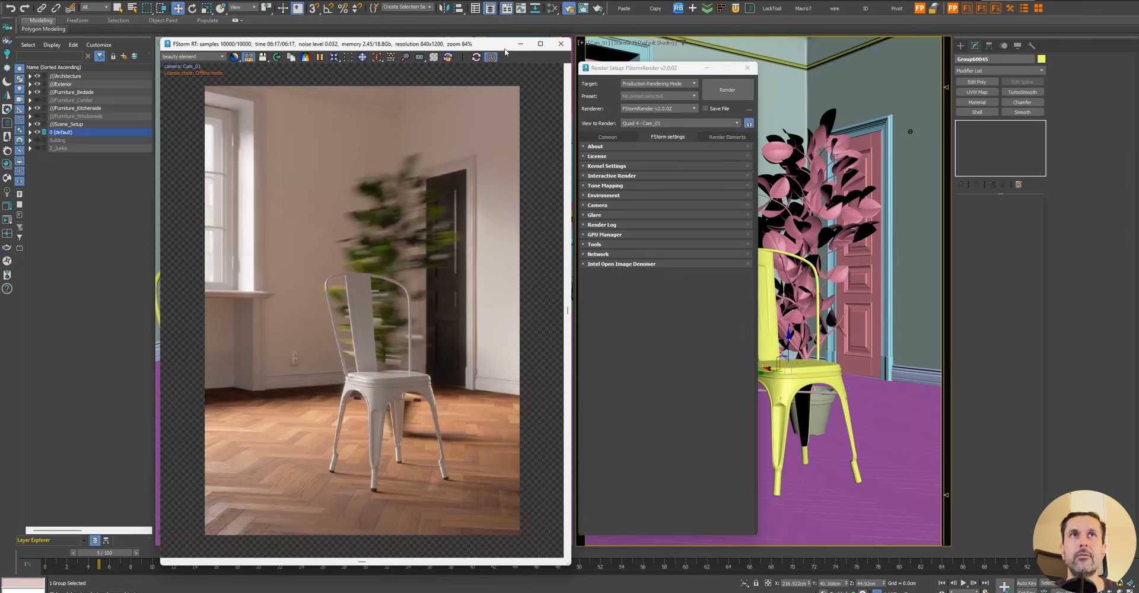